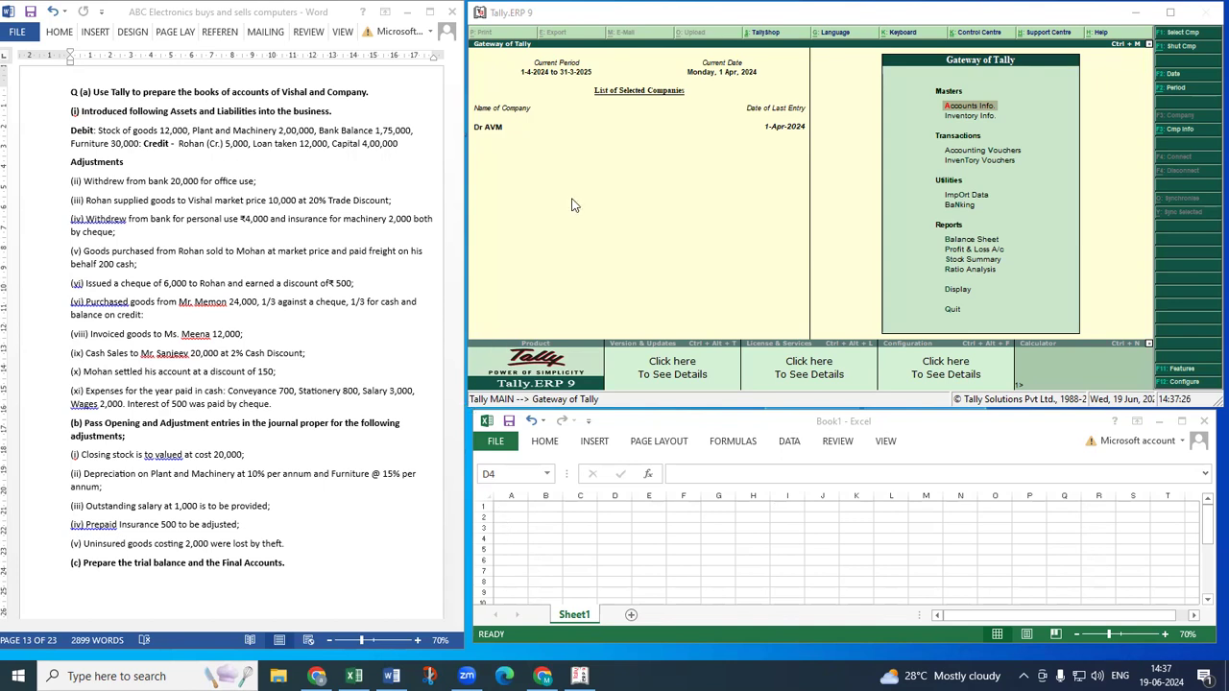
Shut the currently open company in Tally and start creating a new company.
click(981, 246)
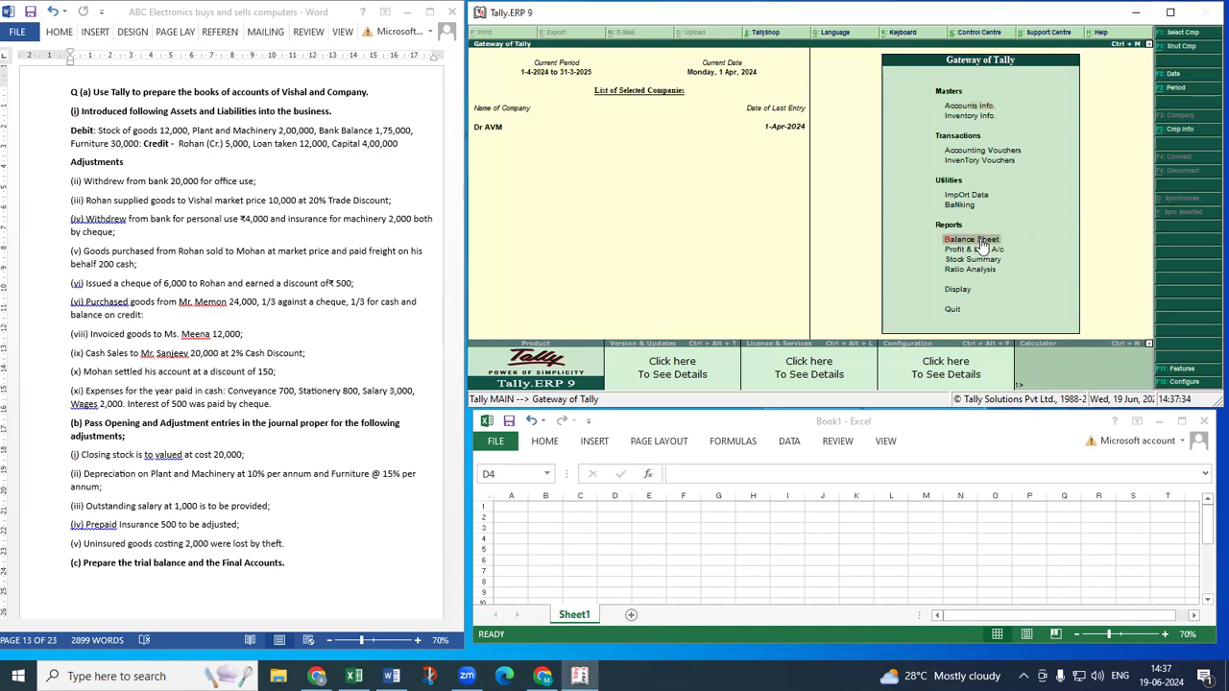
key(alt+F1)
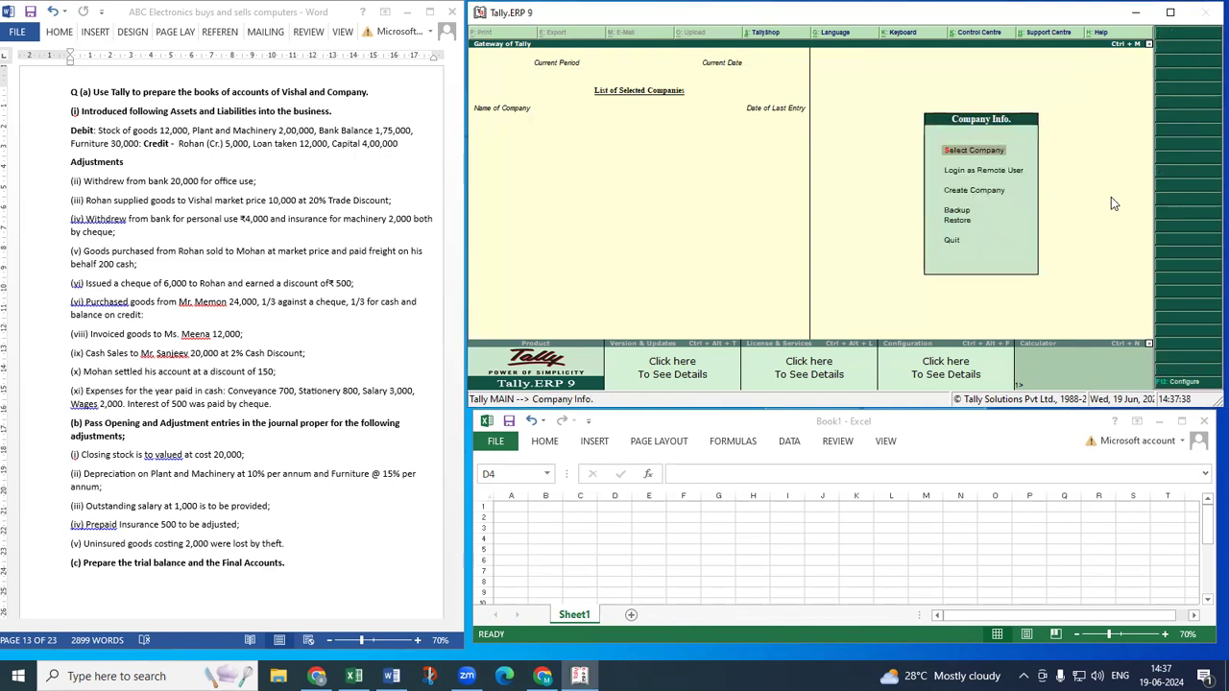
key(Down)
key(Down)
key(Return)
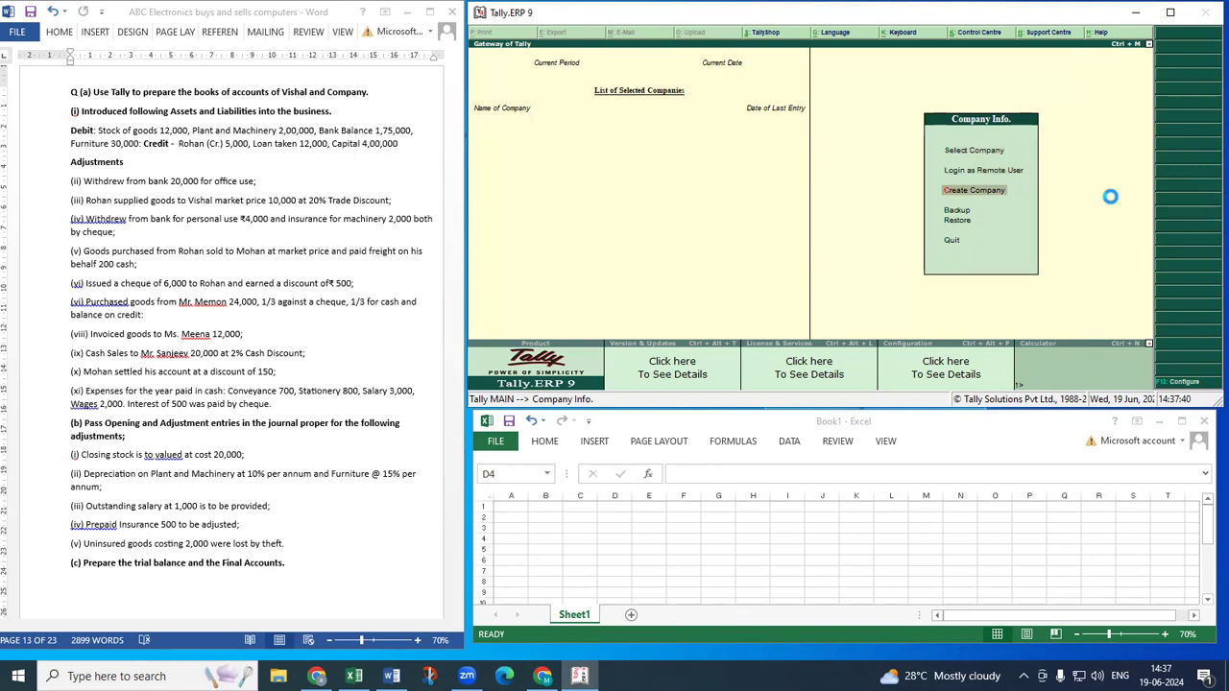
Name the new company "Vishal and Company.", keep the same mailing name, and leave the address blank.
text(Vishal and C)
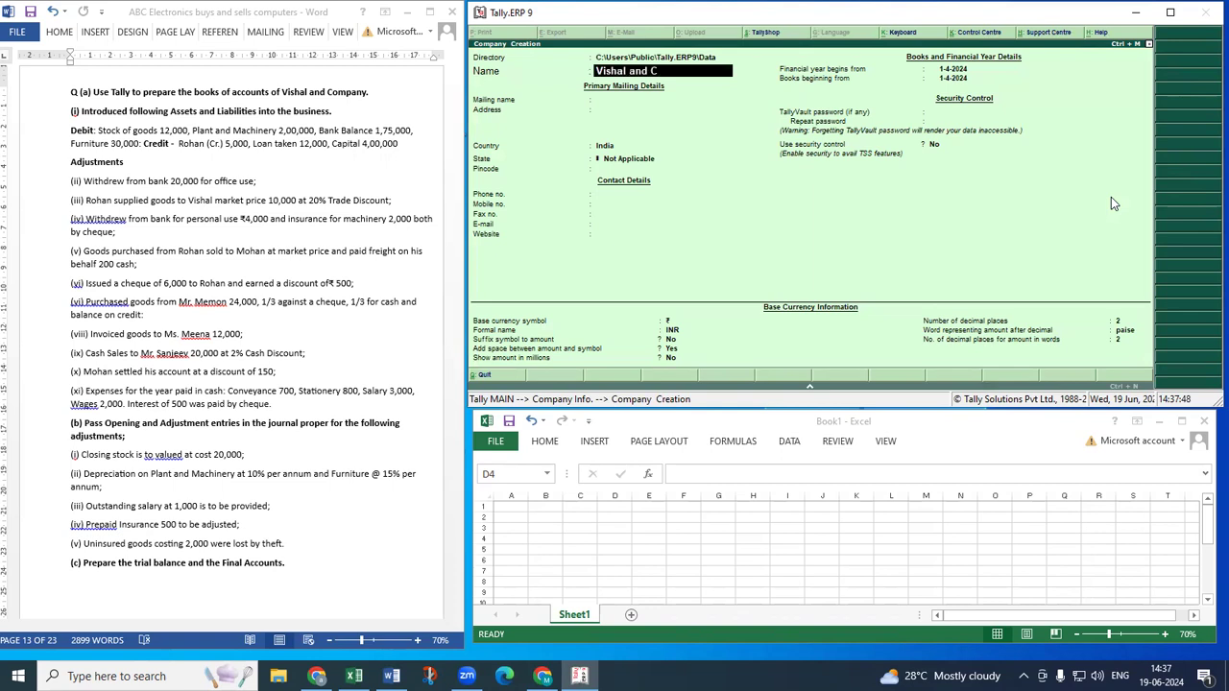
text(ompan)
key(Return)
key(Return)
key(Return)
key(Return)
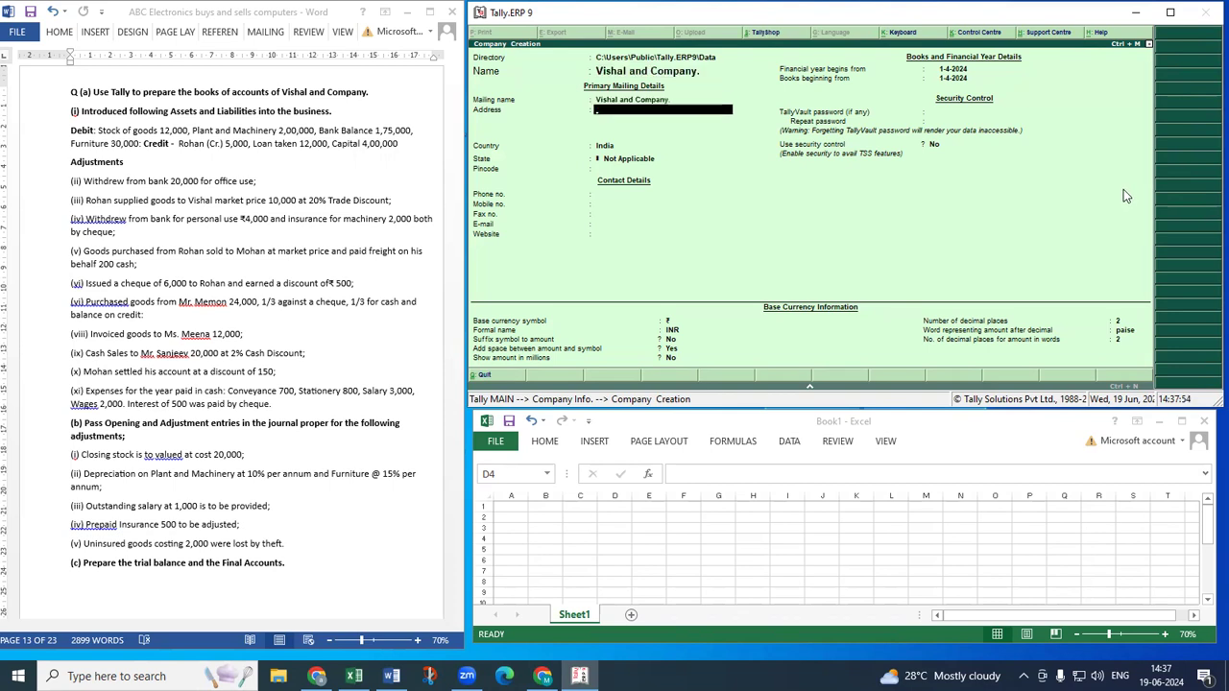
Set the company's state to Maharashtra and leave the pincode and contact details empty.
text(M)
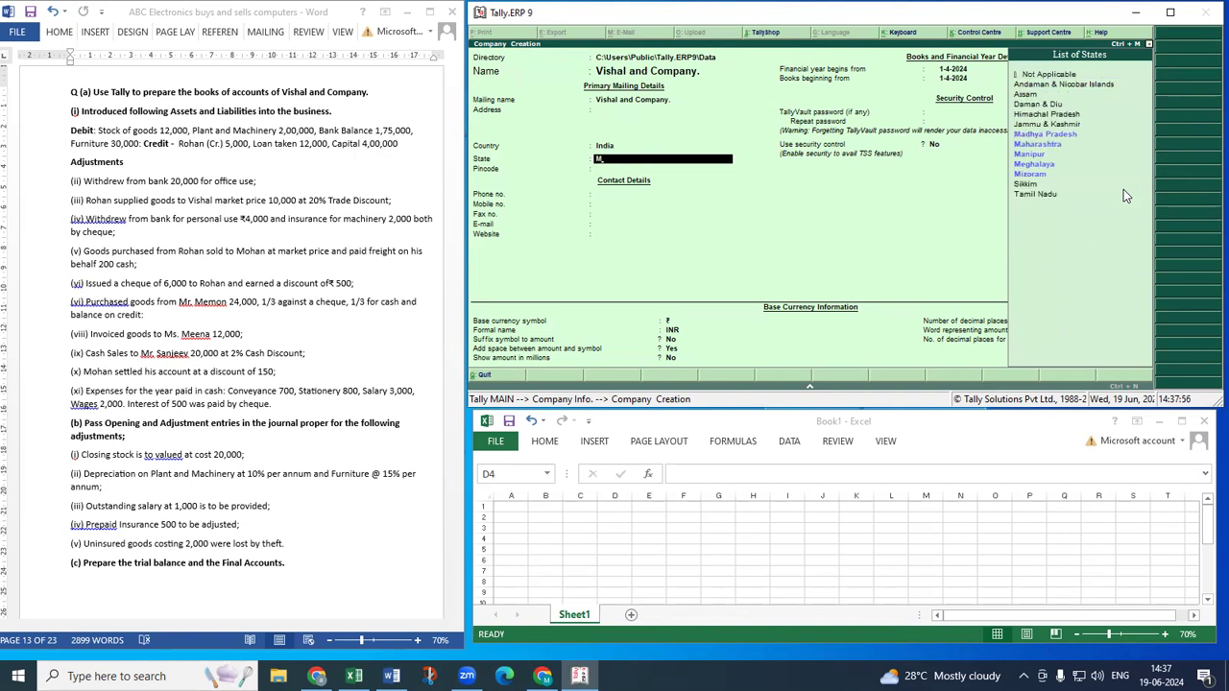
text(ah)
key(Return)
key(Return)
key(Return)
key(Return)
key(Return)
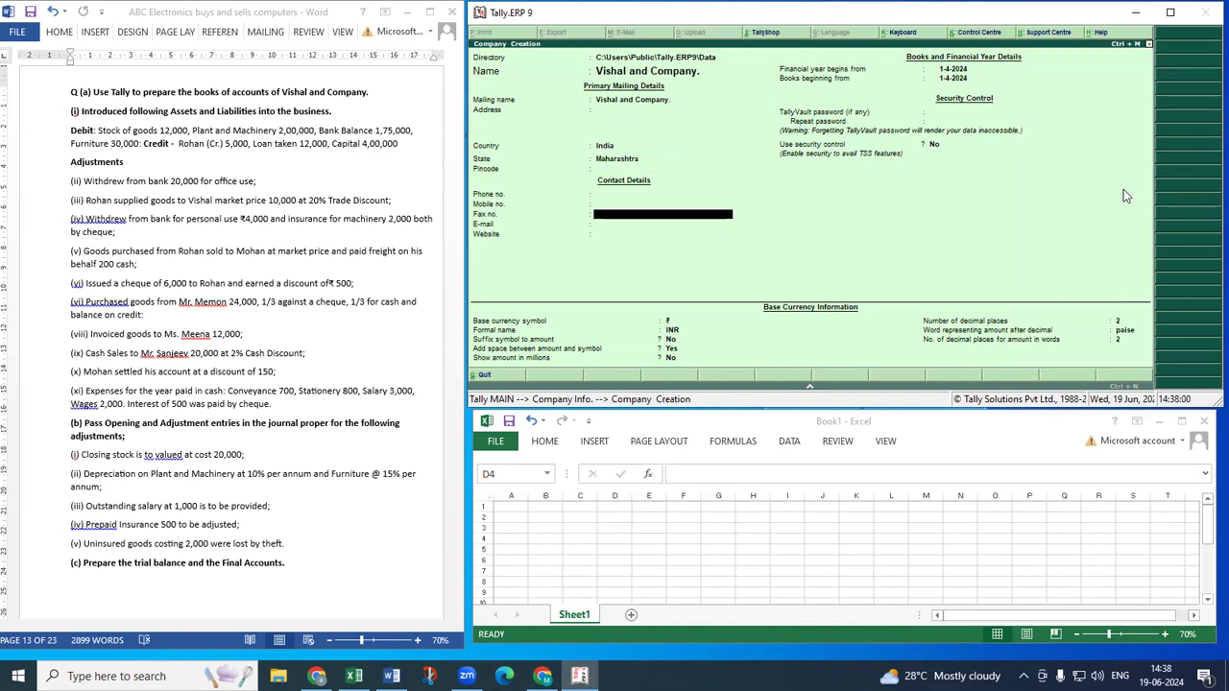
key(Return)
key(Return)
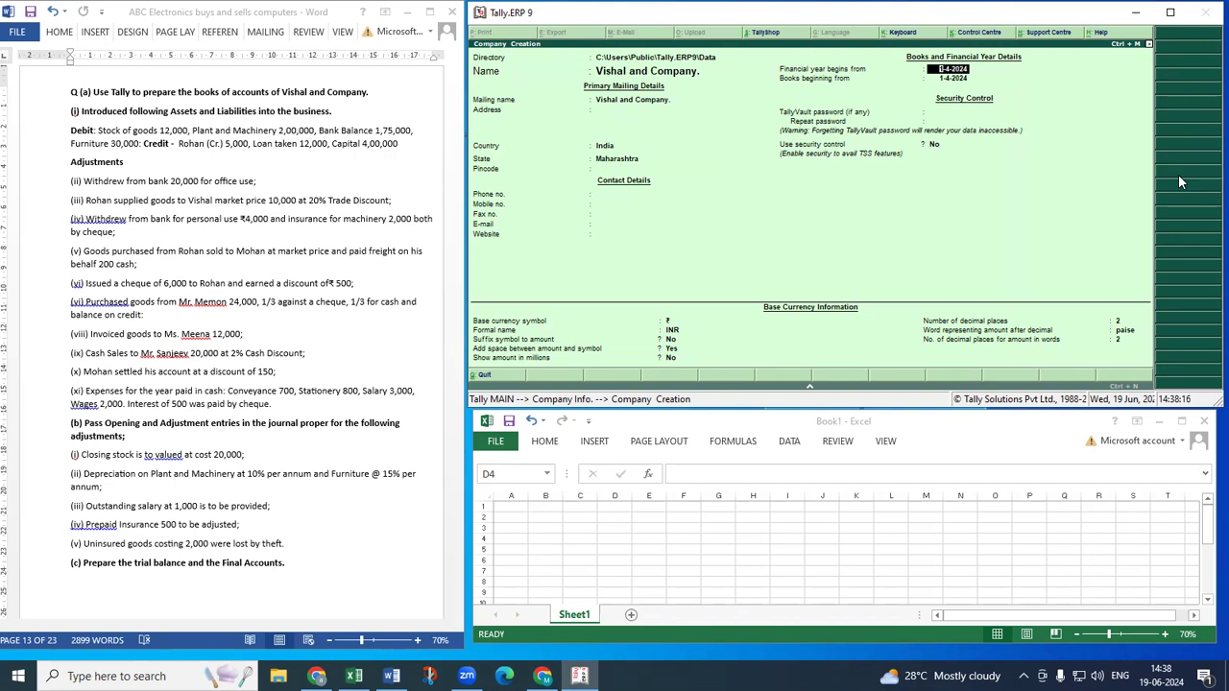
Keep the books beginning from 1-4-2024, no security control and the default currency settings, and save the company.
key(Return)
key(Return)
key(Return)
key(Return)
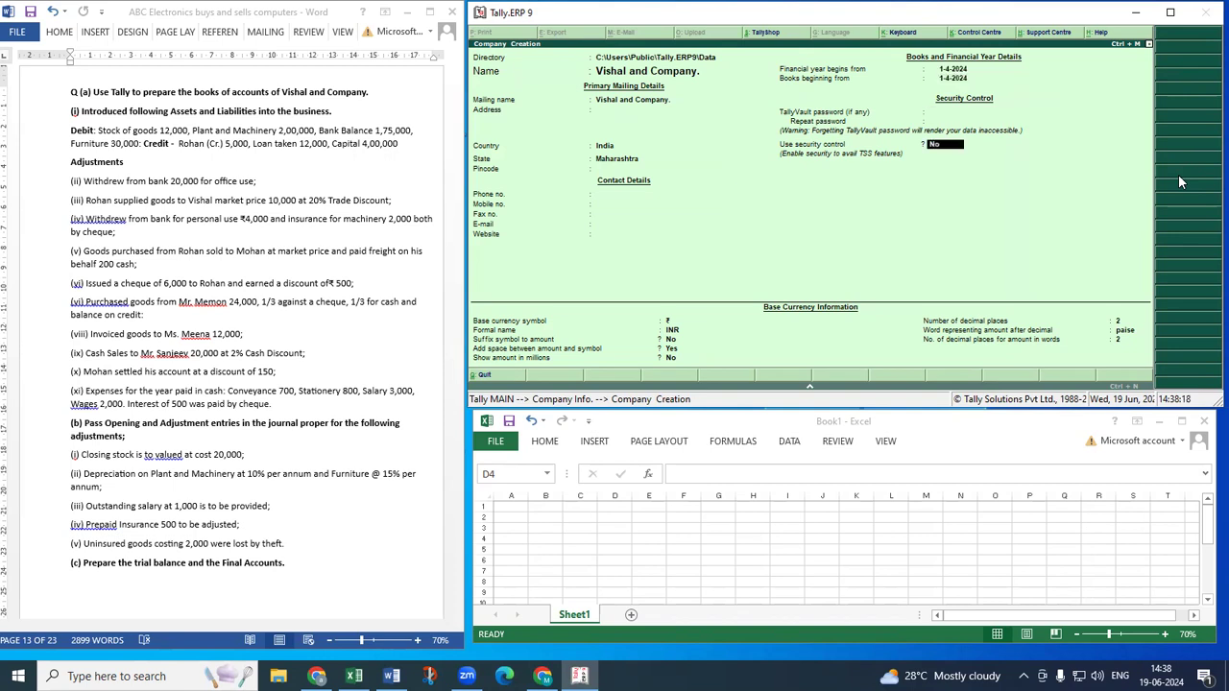
key(Return)
key(Return)
key(Return)
key(Return)
key(Return)
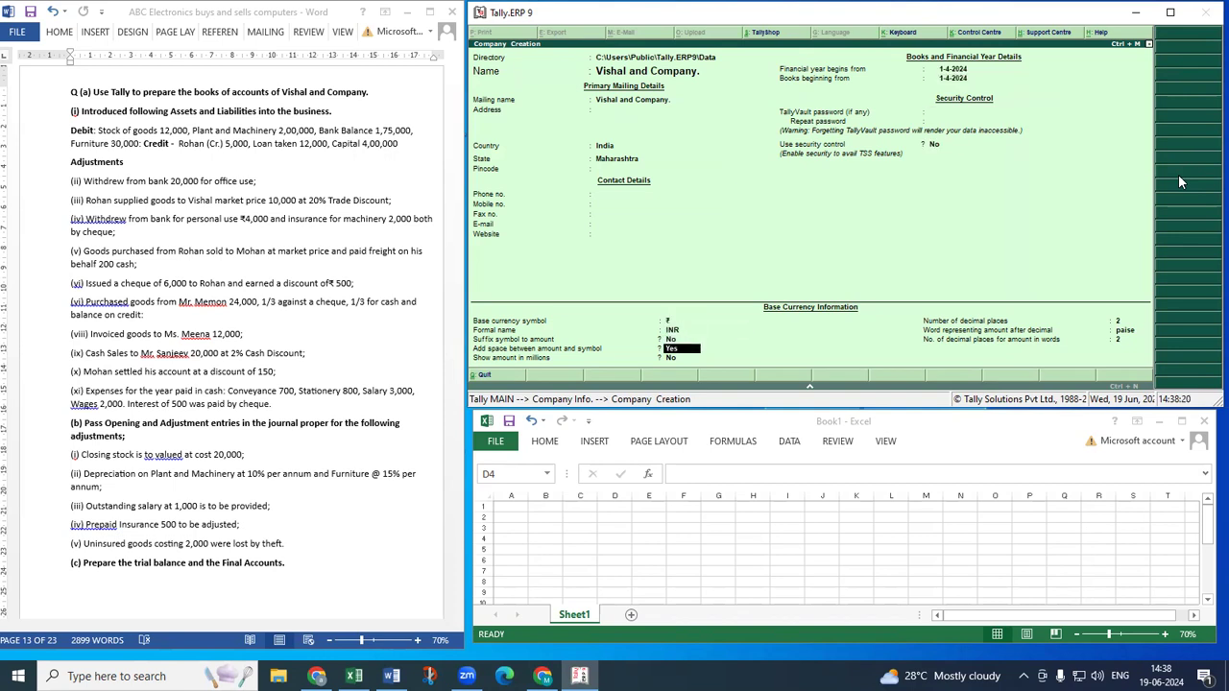
key(Return)
key(Return)
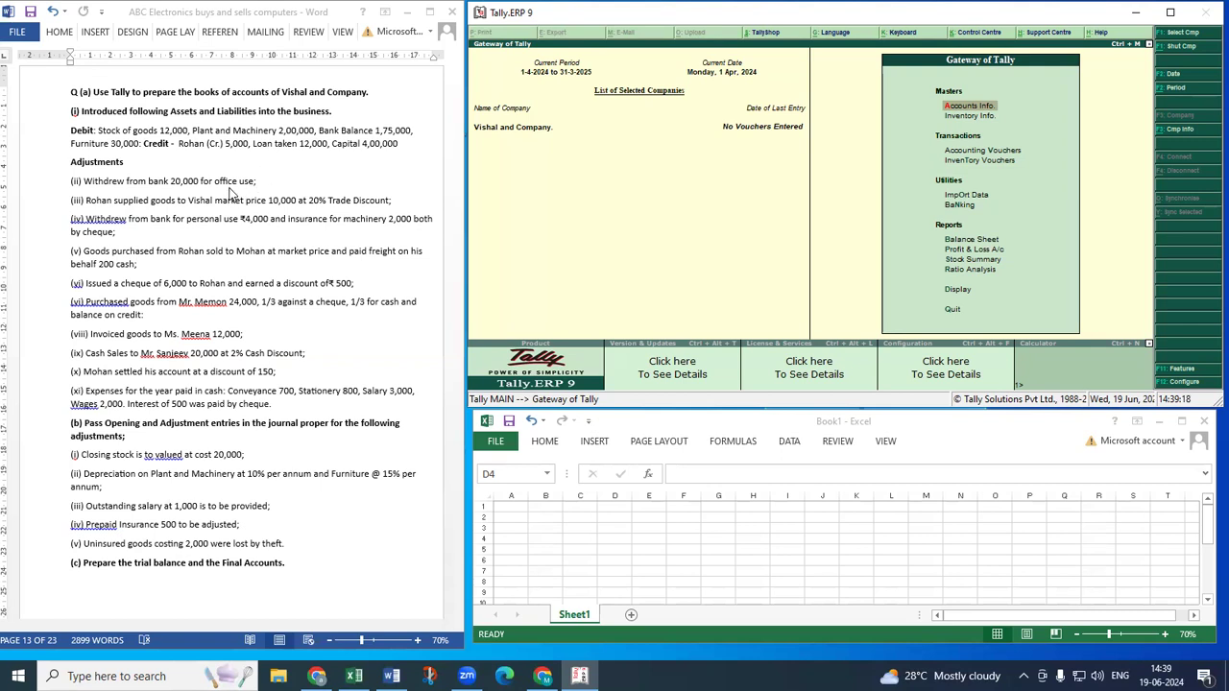
In Excel, total the opening debit balances in cell D2 as 212000+175000+30000, and clear the cell after checking.
click(611, 521)
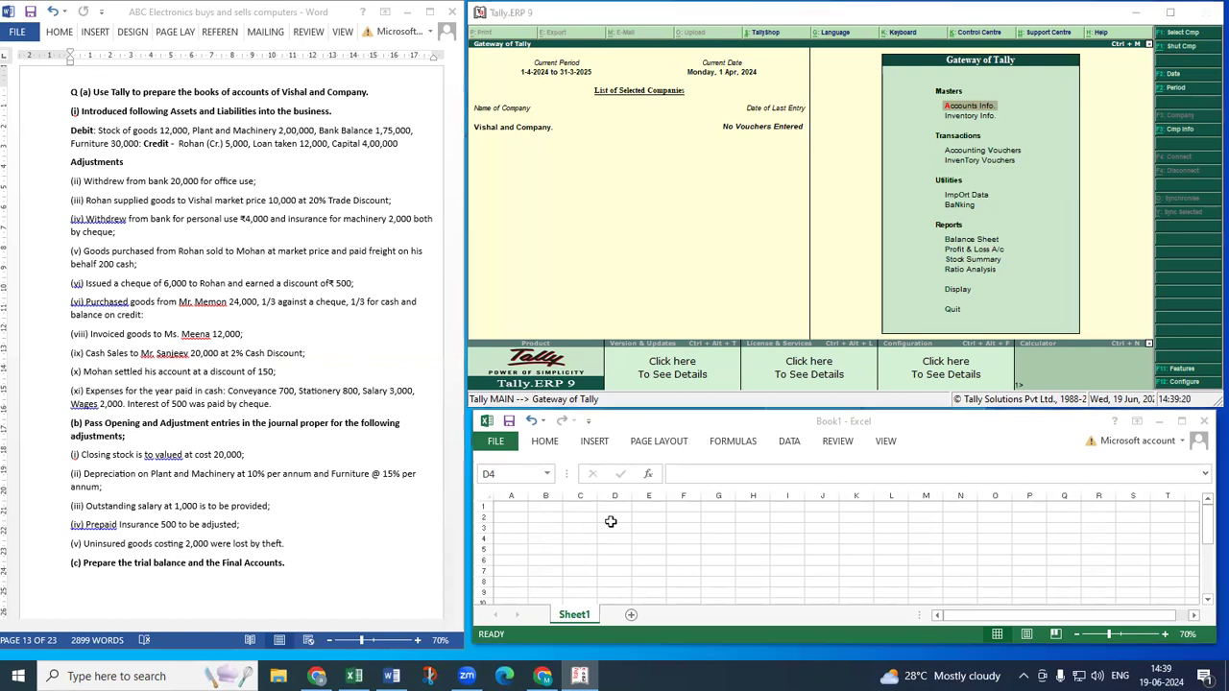
click(610, 521)
text(+212000+175)
text(000)
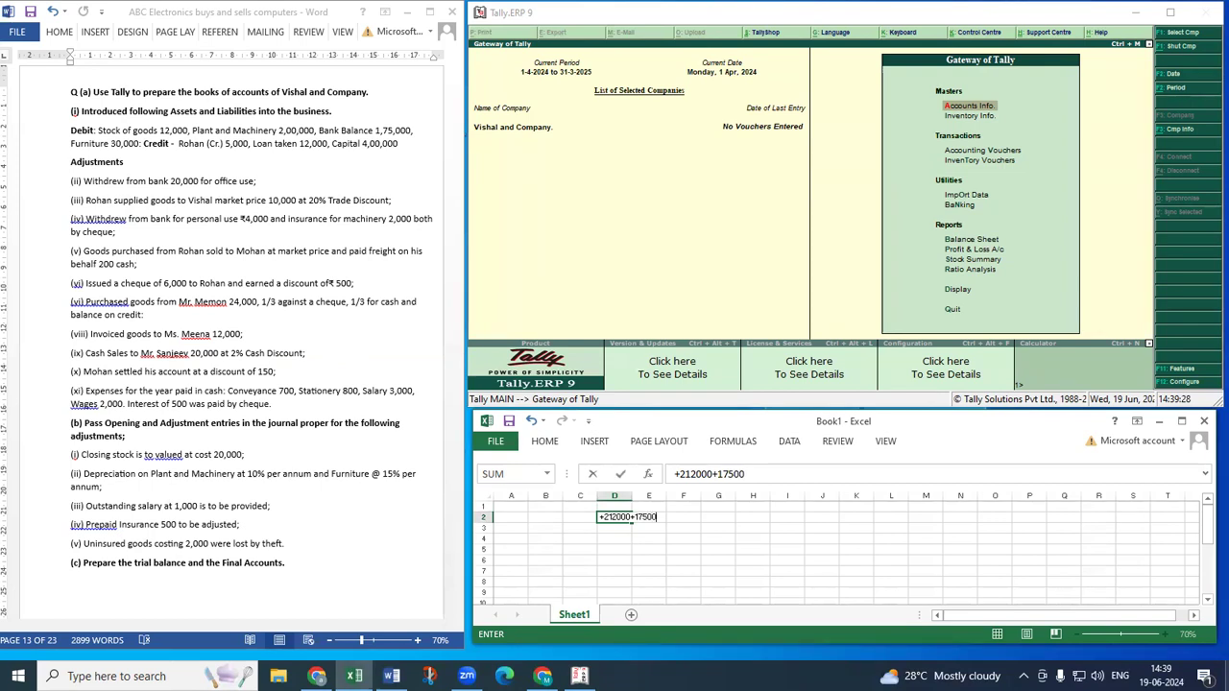
text(+30000)
key(Return)
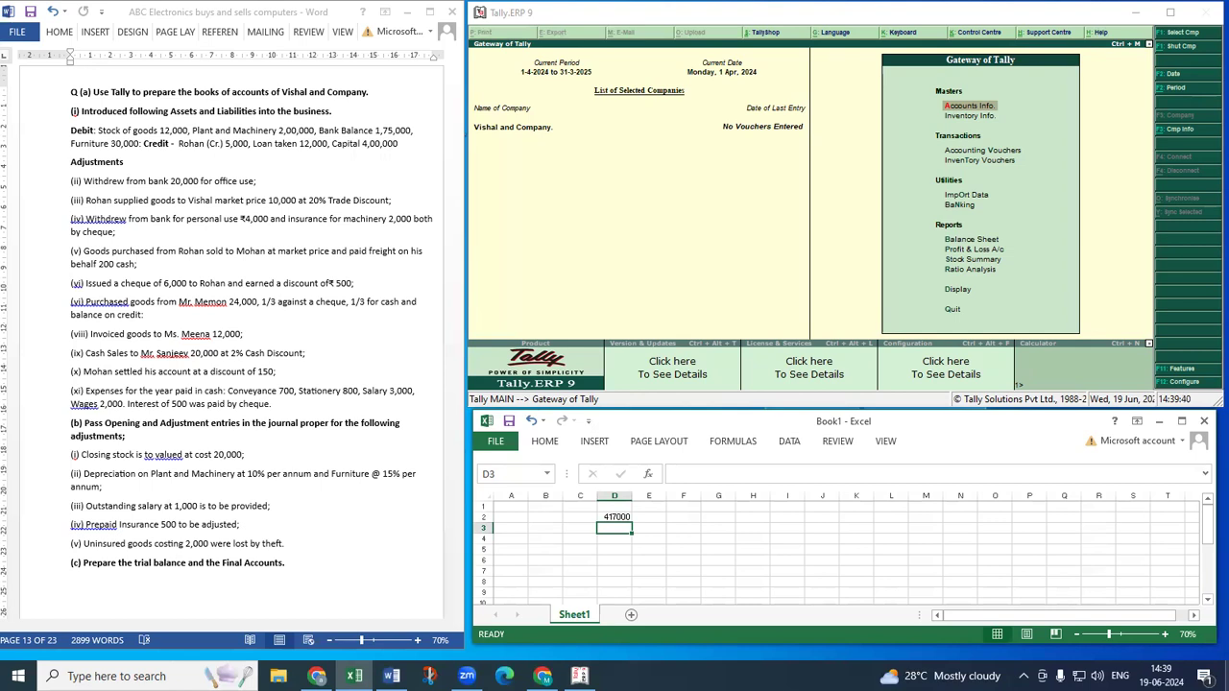
key(Up)
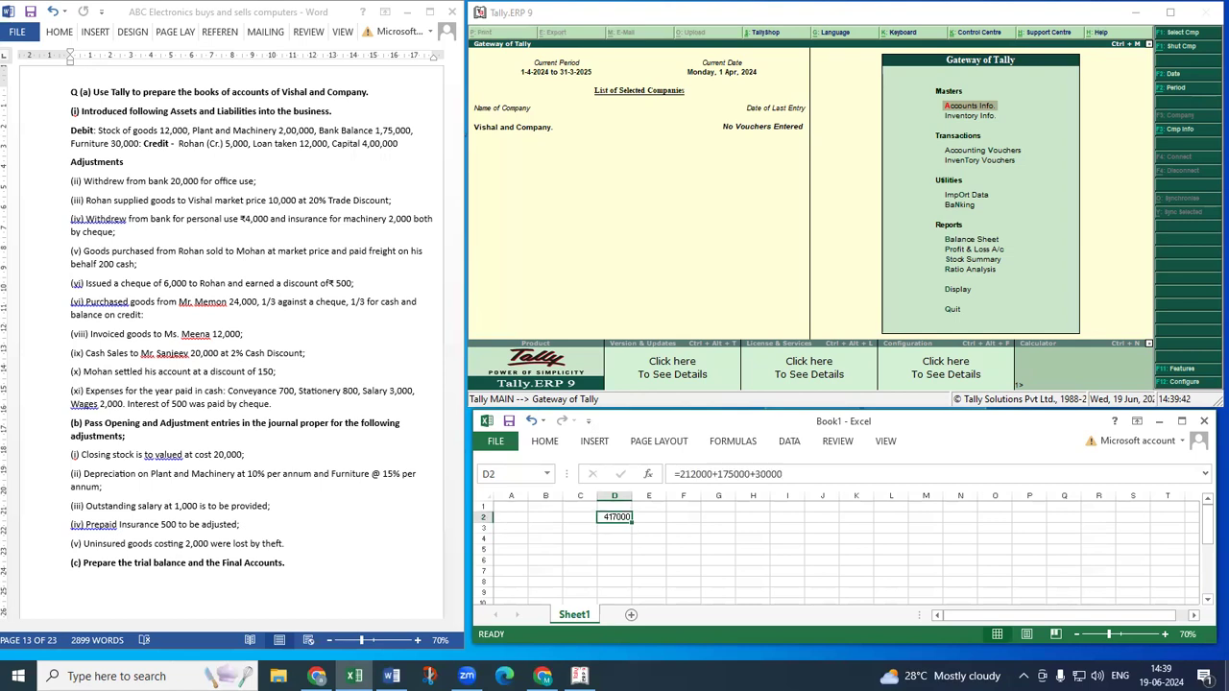
key(Delete)
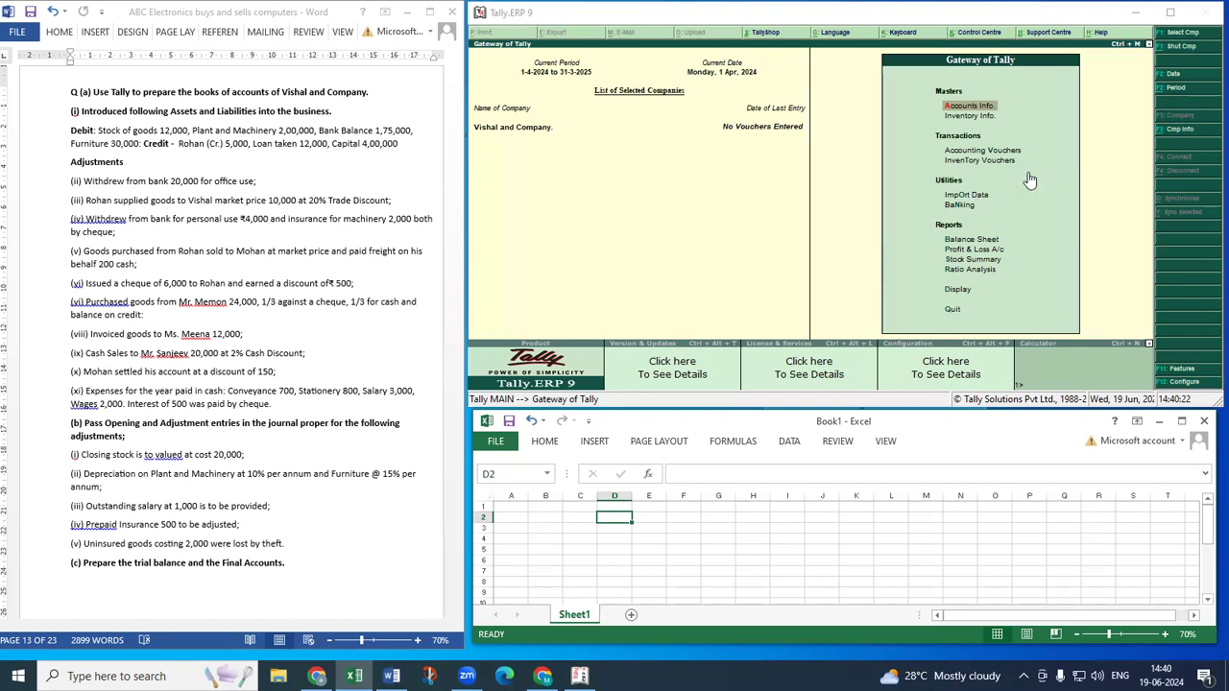
In Tally, start a new single ledger named Stock of Goods under the Current Assets group.
click(966, 107)
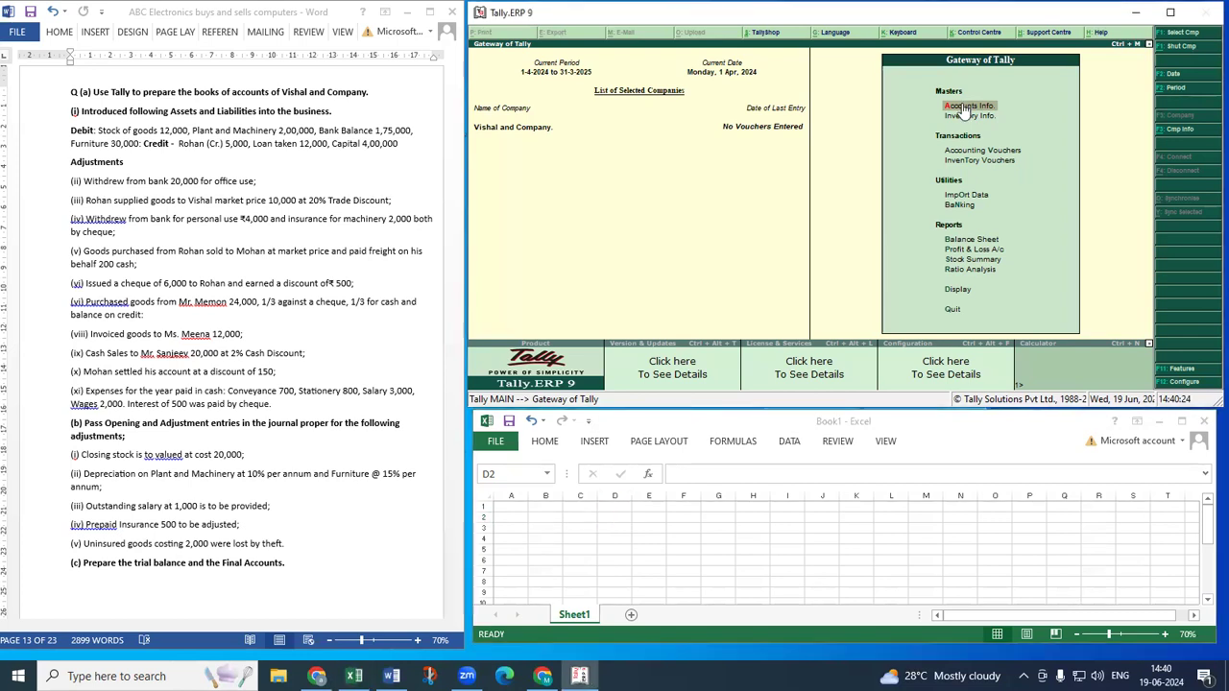
key(Down)
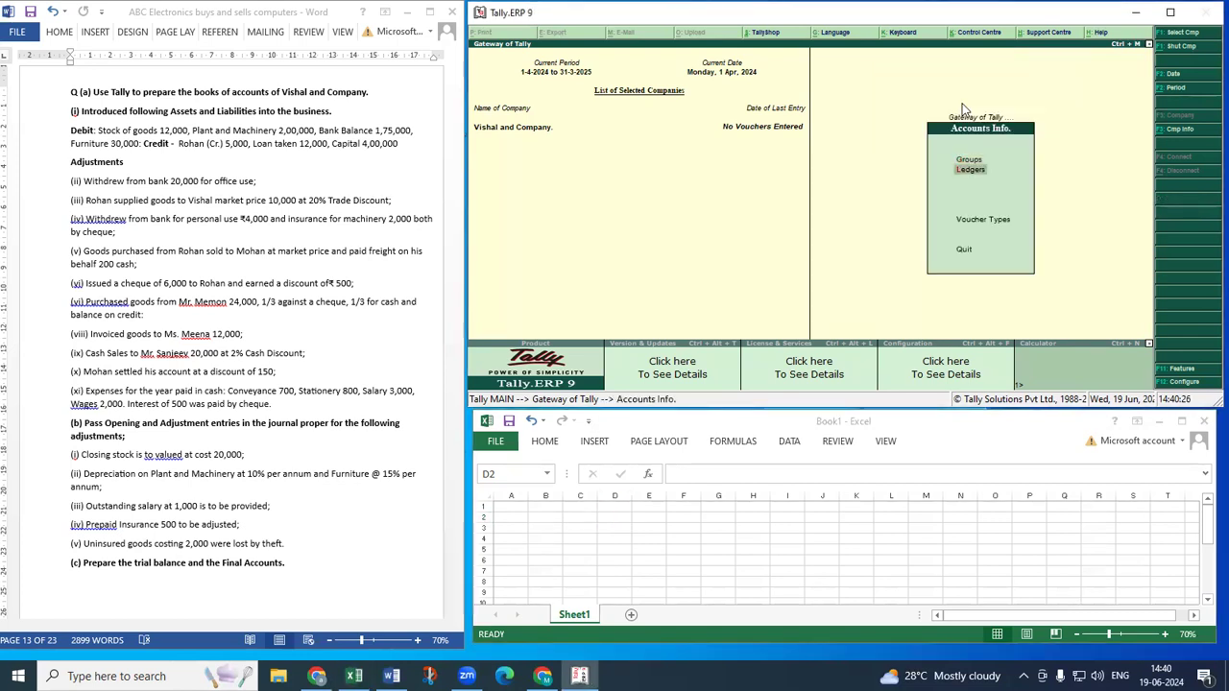
key(Return)
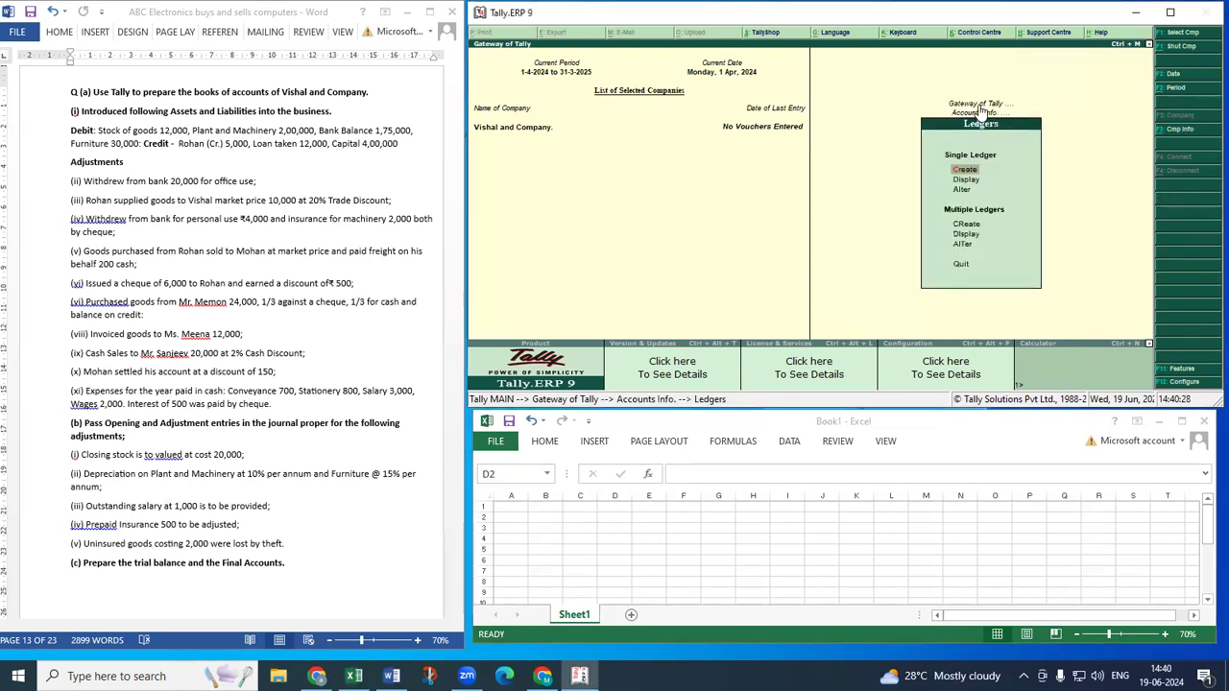
key(Return)
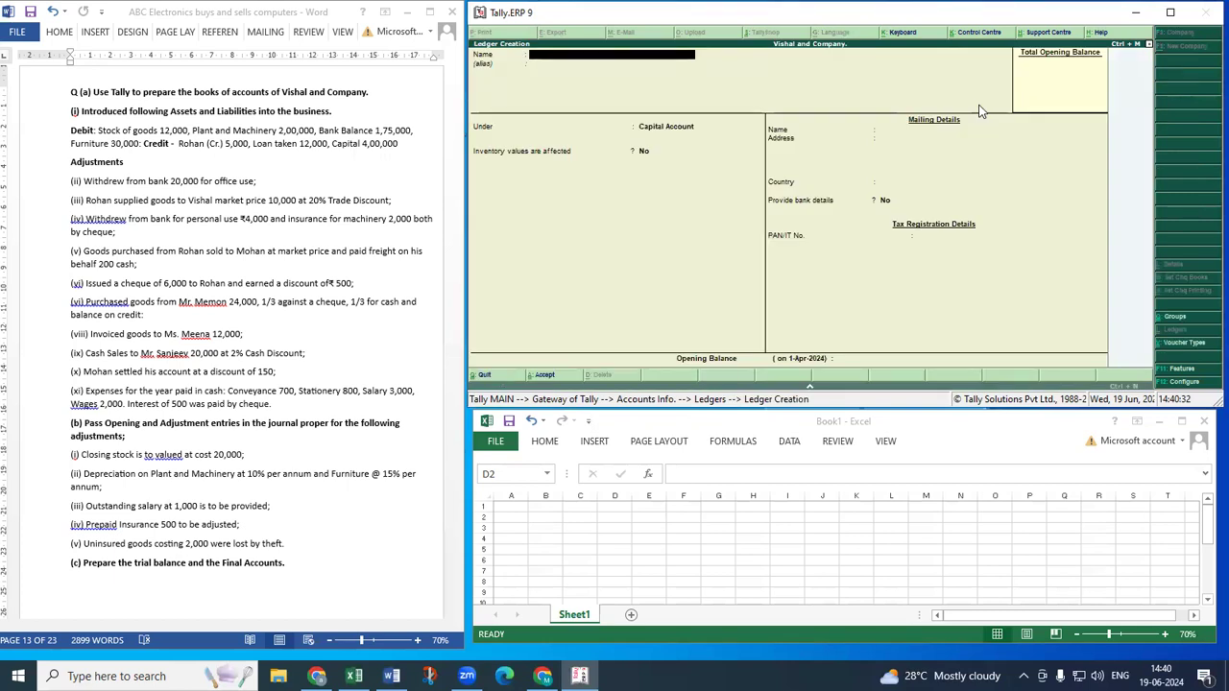
text(Stock of Goods)
key(Return)
text(c)
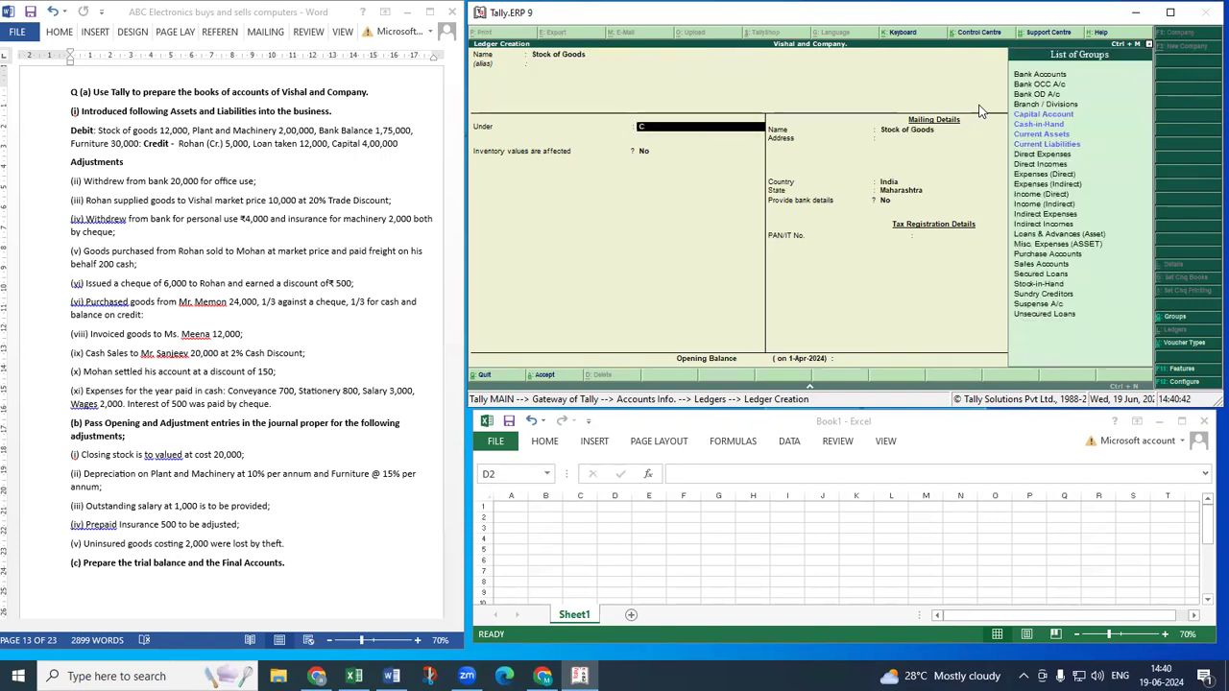
key(Down)
key(Down)
key(Down)
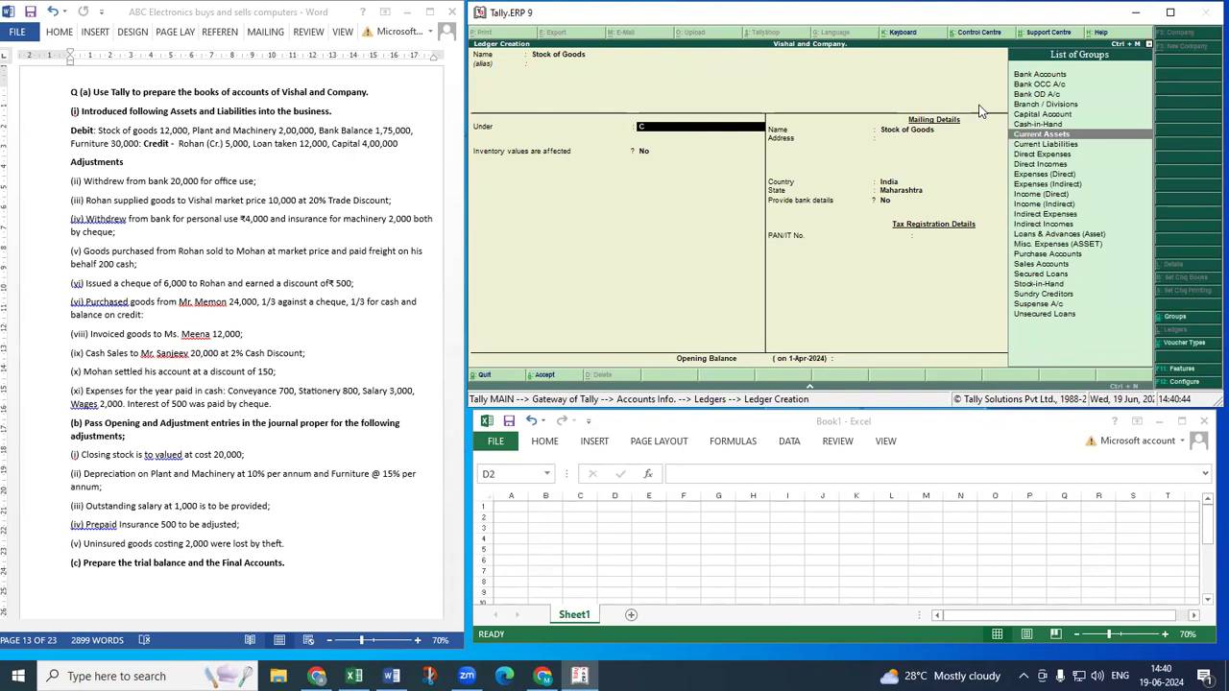
key(Return)
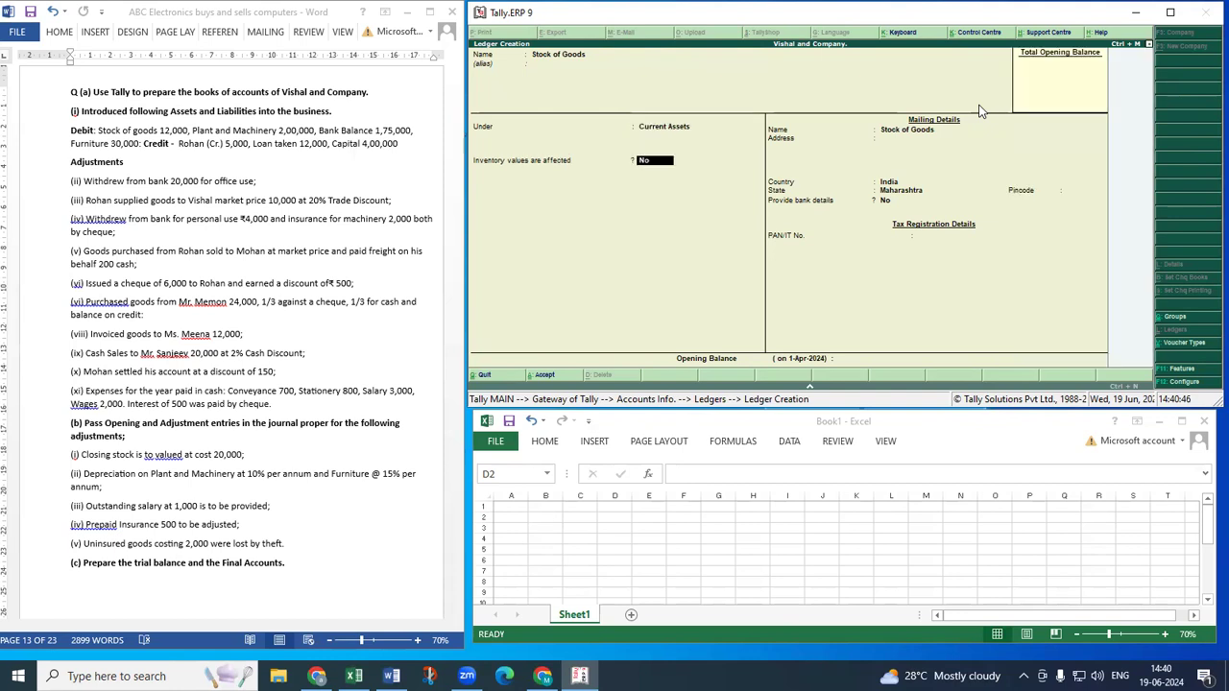
Set inventory values as affected for the Stock of Goods ledger and save it with default mailing details.
key(y)
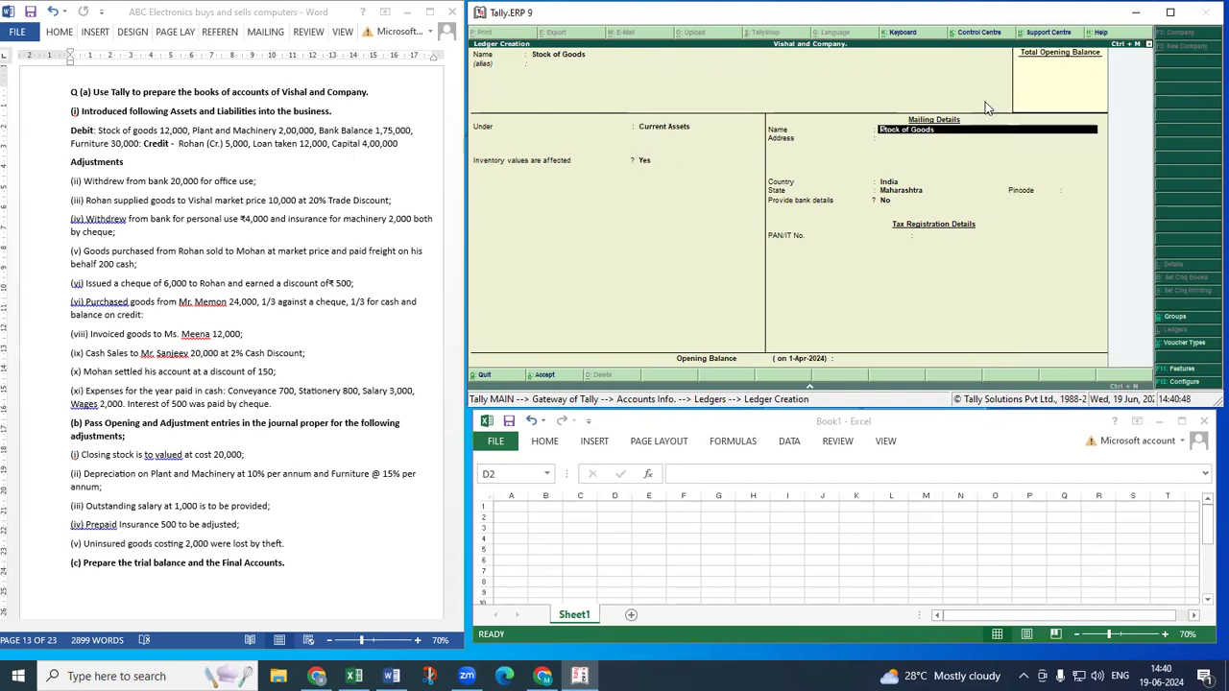
key(Return)
key(Return)
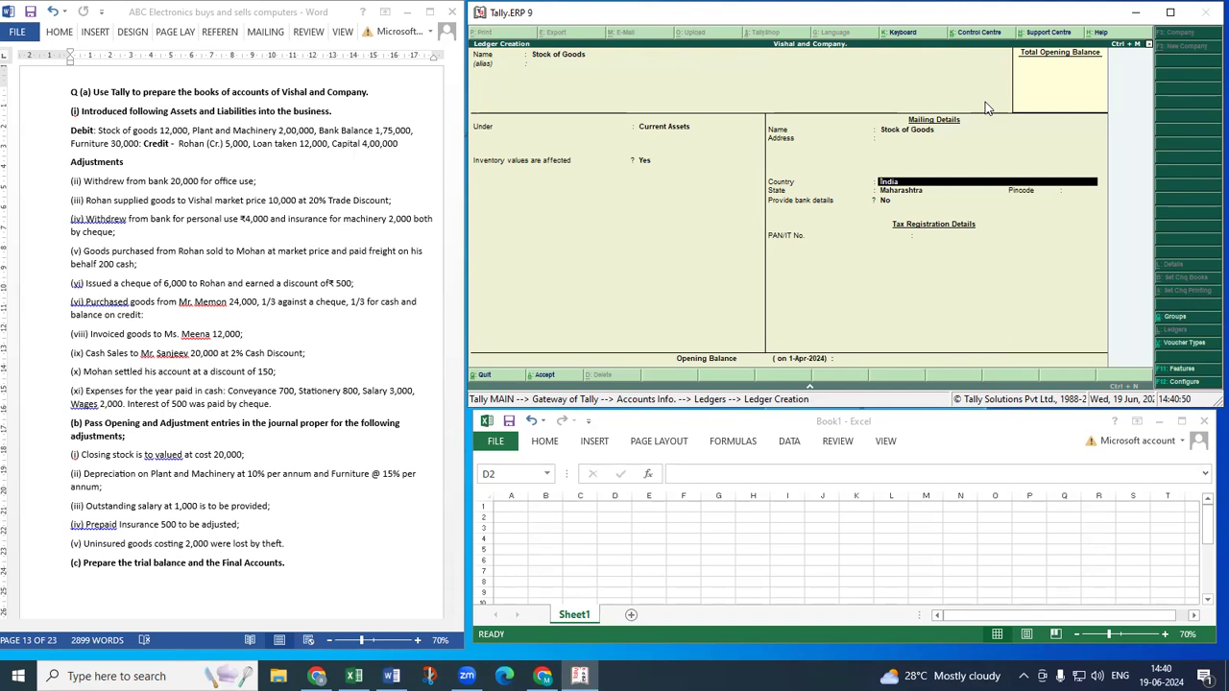
key(ctrl+a)
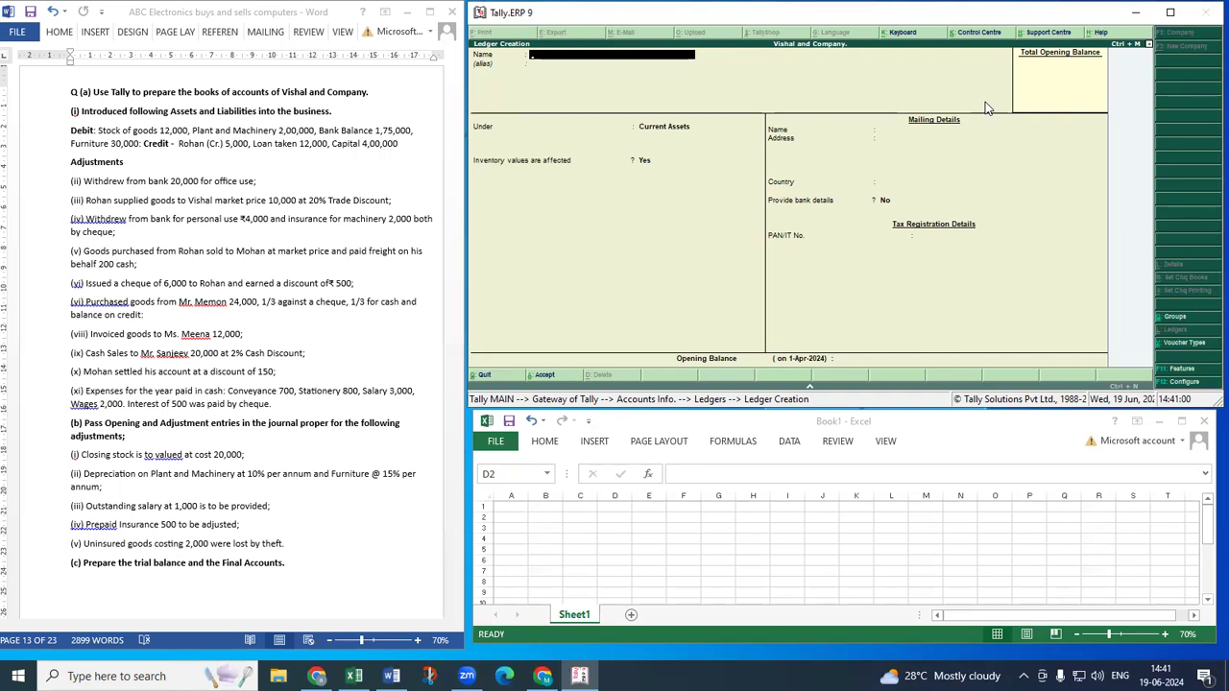
Create a ledger named Plant and Mach under Fixed Assets, with inventory values not affected.
text(Plant and Mach)
key(Return)
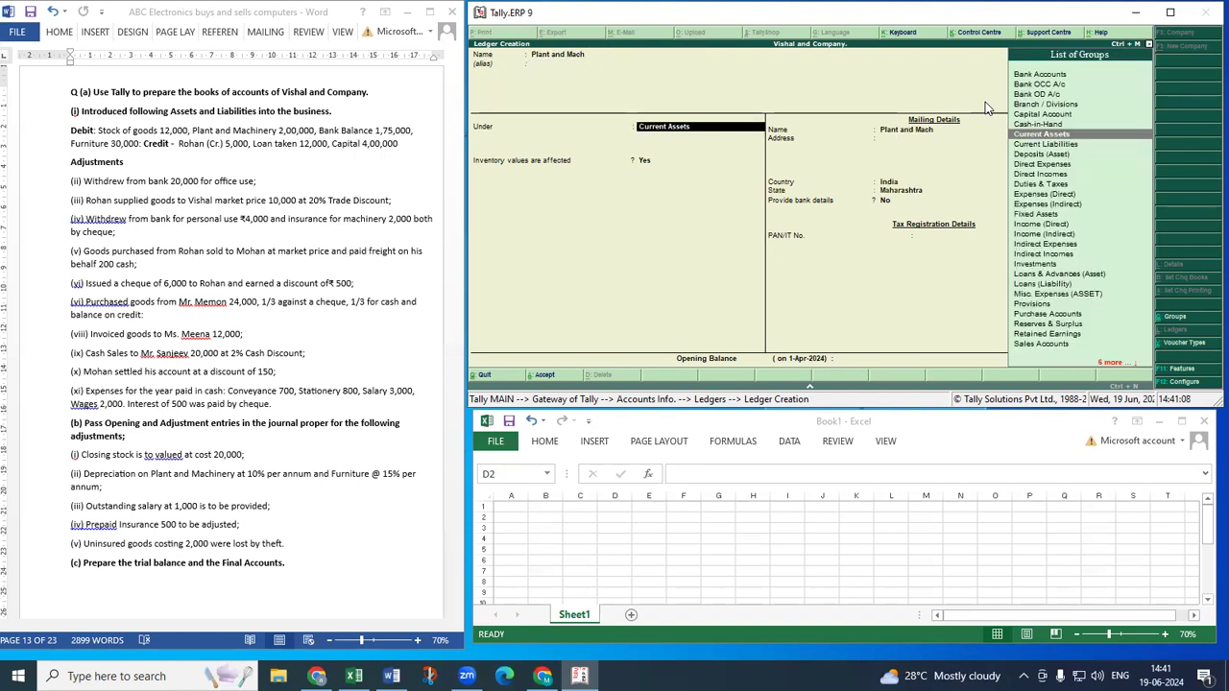
text(F)
key(Return)
key(Return)
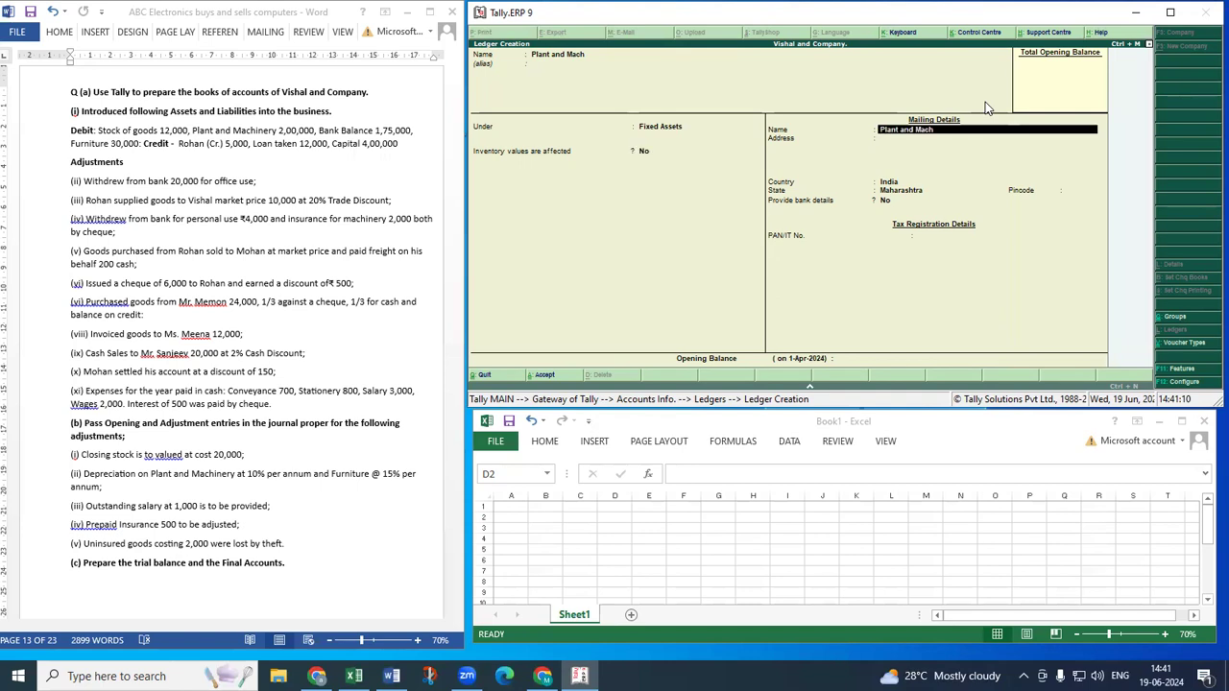
key(Return)
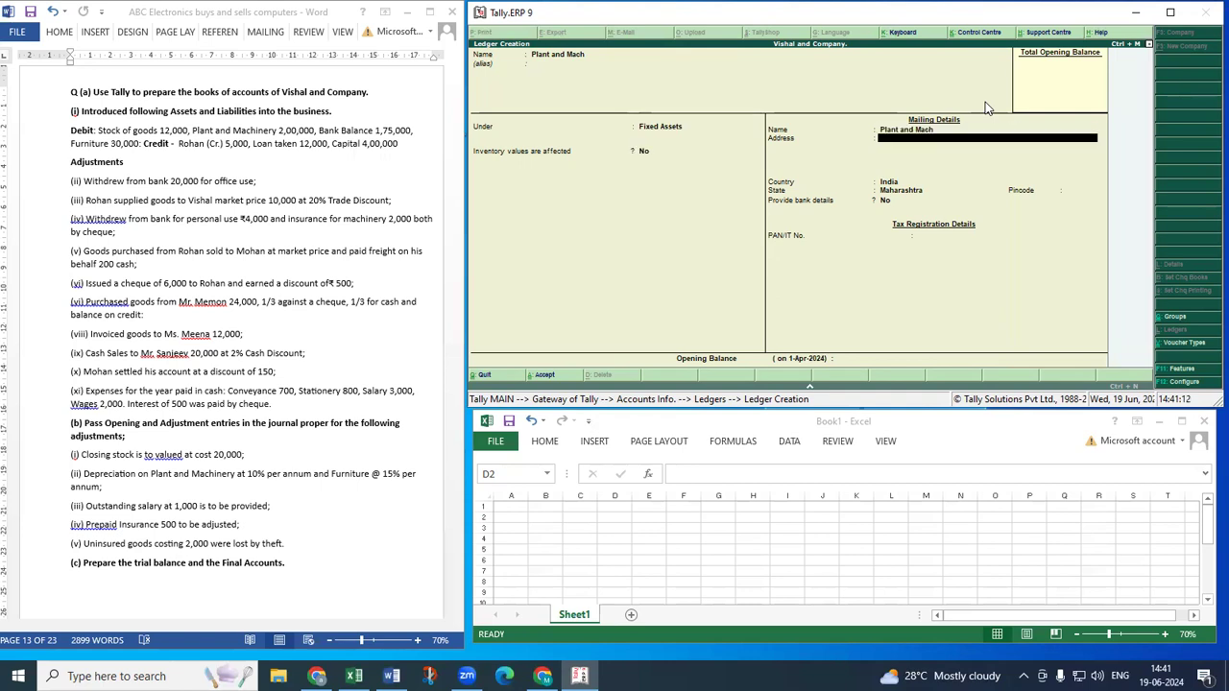
key(ctrl+a)
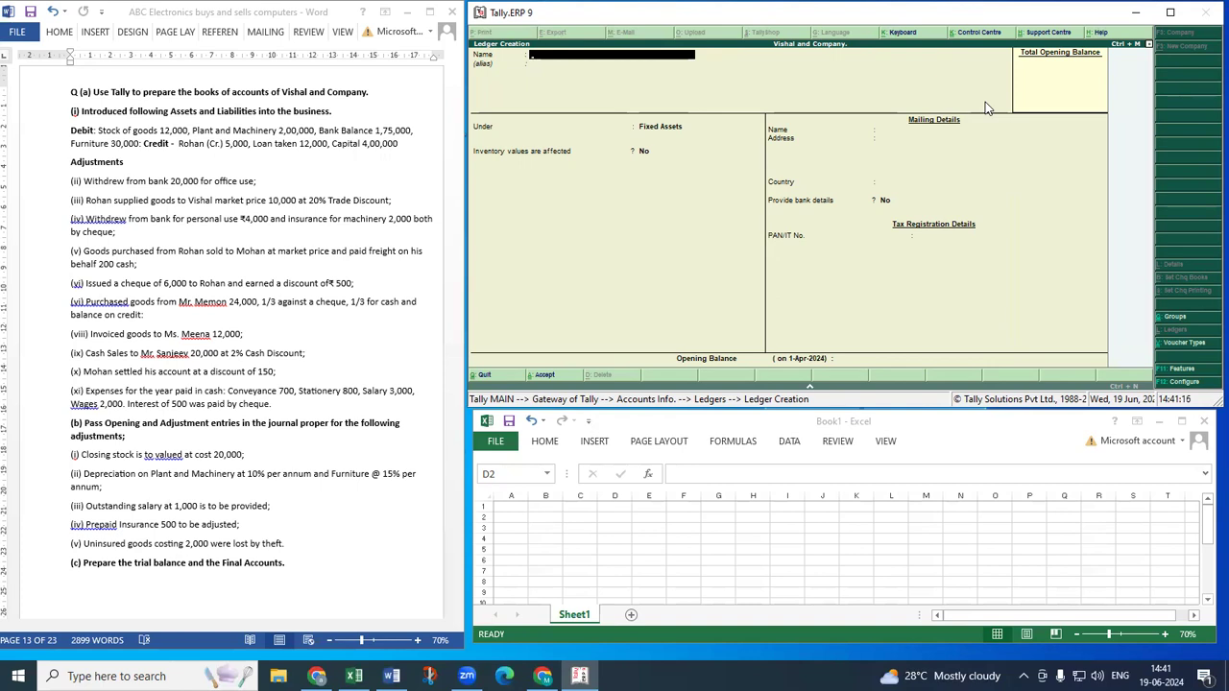
Create a ledger named Bank Balance under Bank Accounts, keeping the default bank details.
text(Bank Balance)
key(Return)
key(Return)
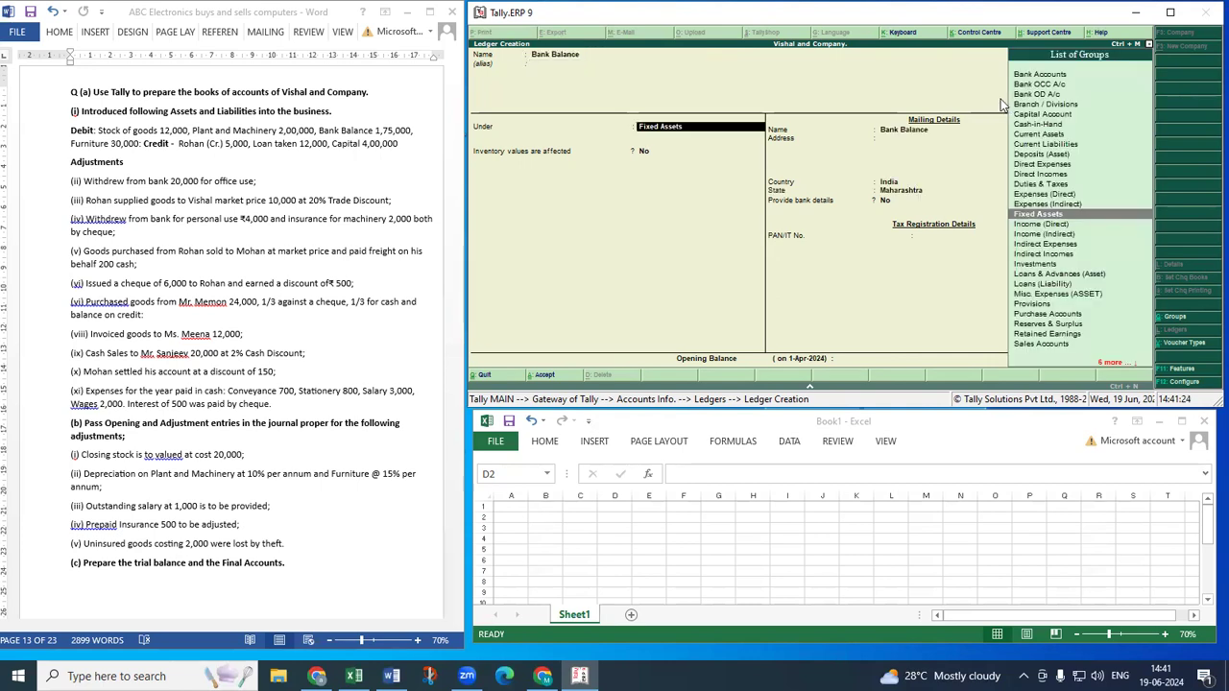
text(bank)
key(Return)
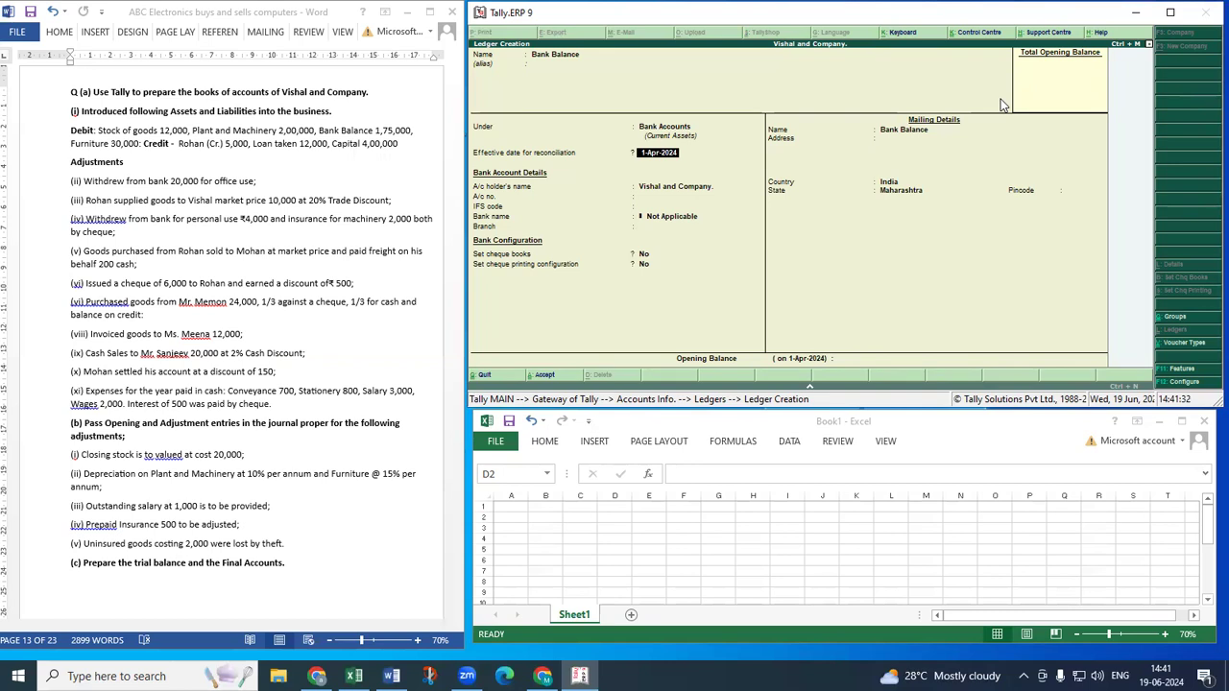
key(ctrl+a)
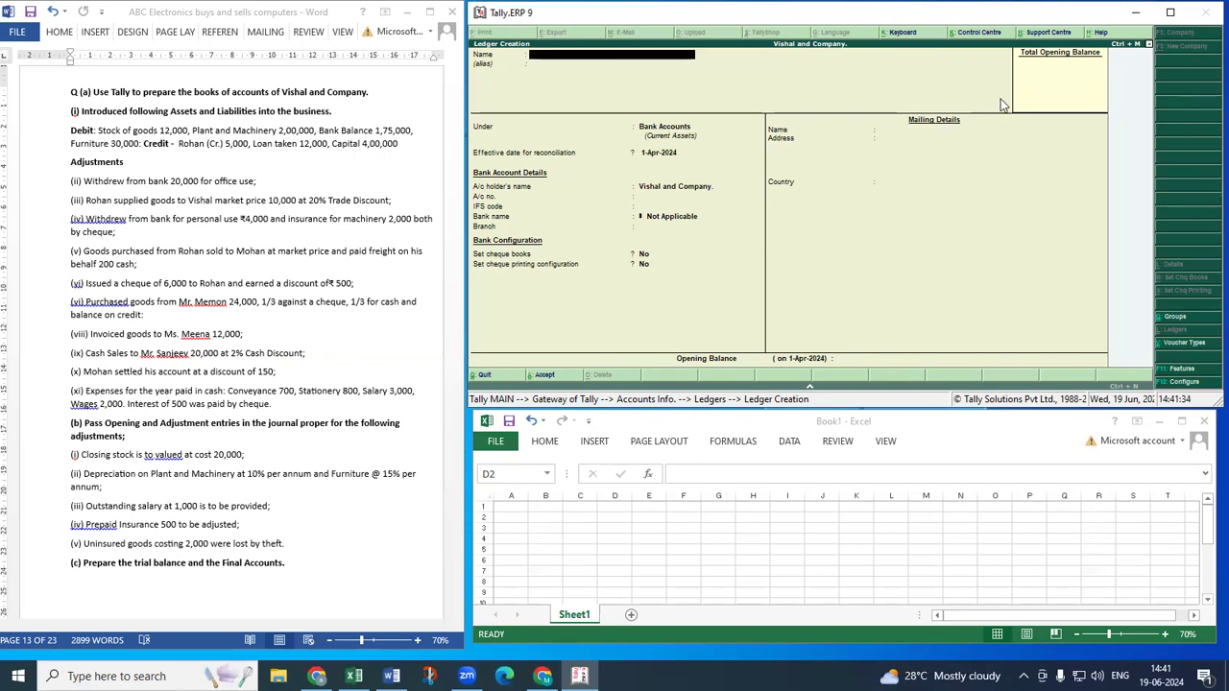
Create a ledger named Furniture under Fixed Assets, with inventory values not affected and default mailing details.
text(Furniture)
key(Return)
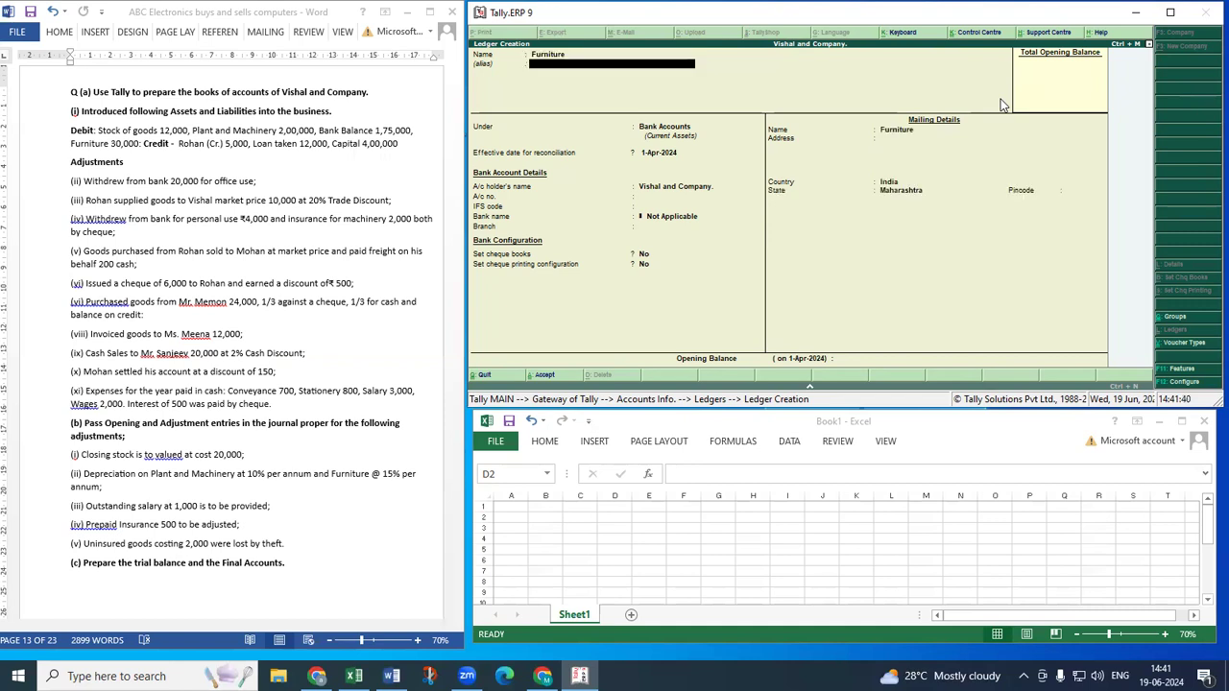
key(Return)
text(fix)
key(Return)
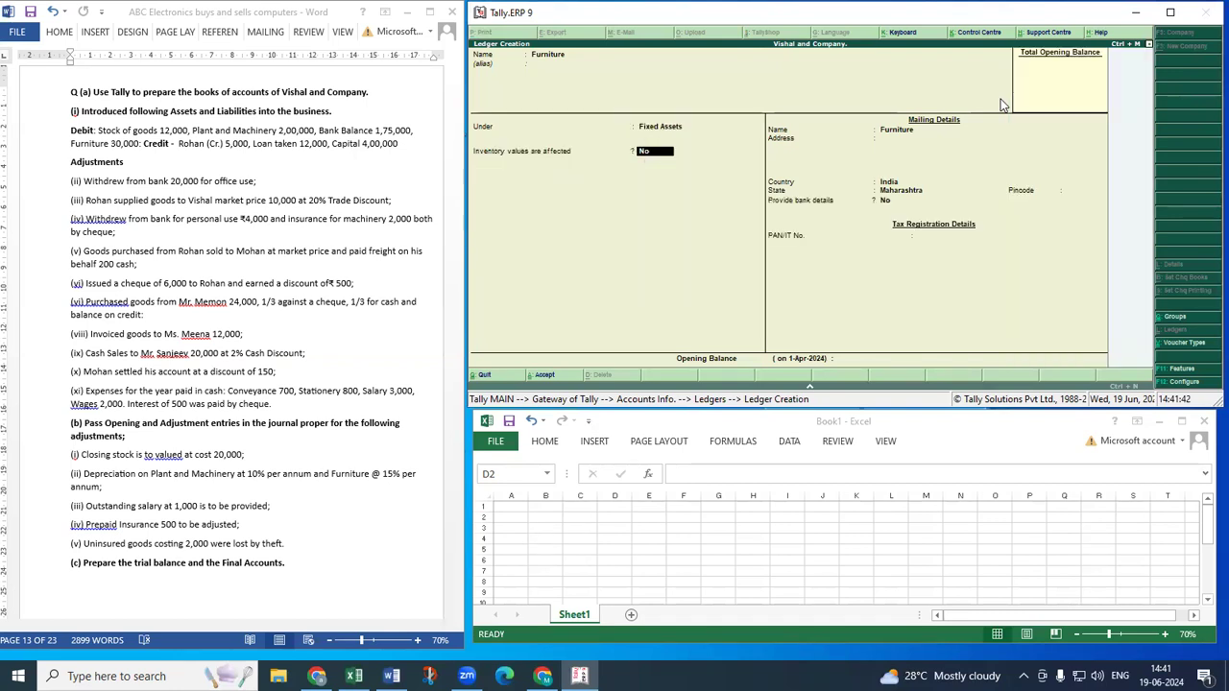
key(Return)
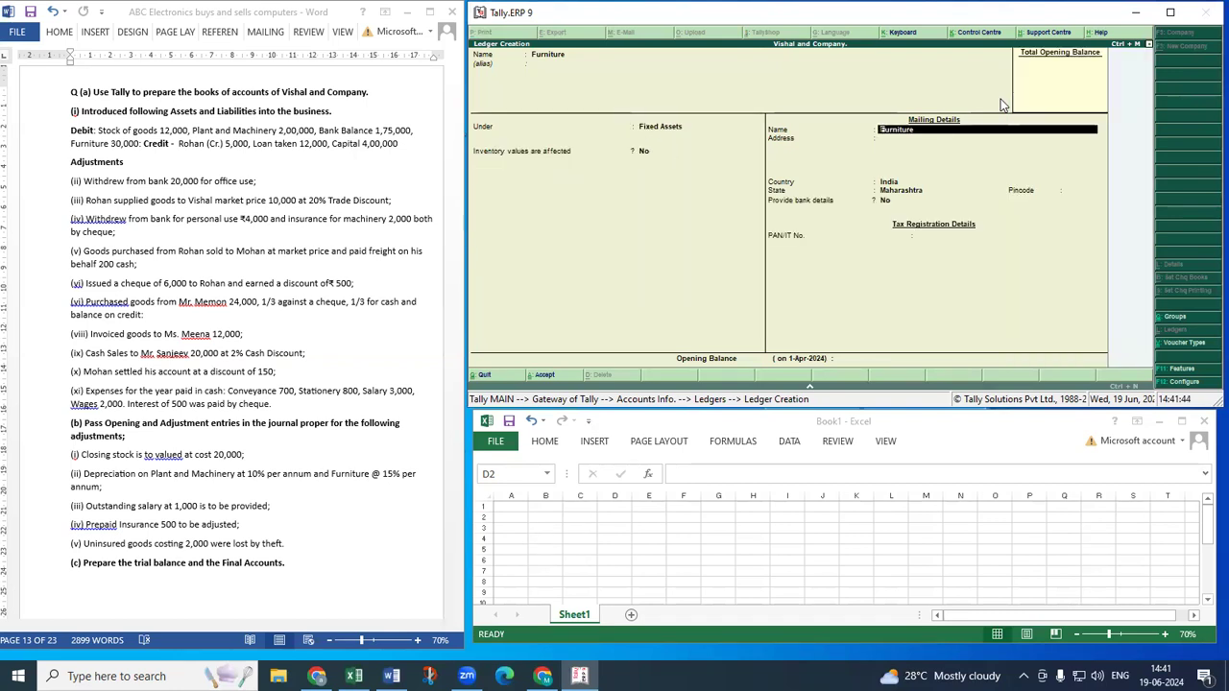
key(ctrl+a)
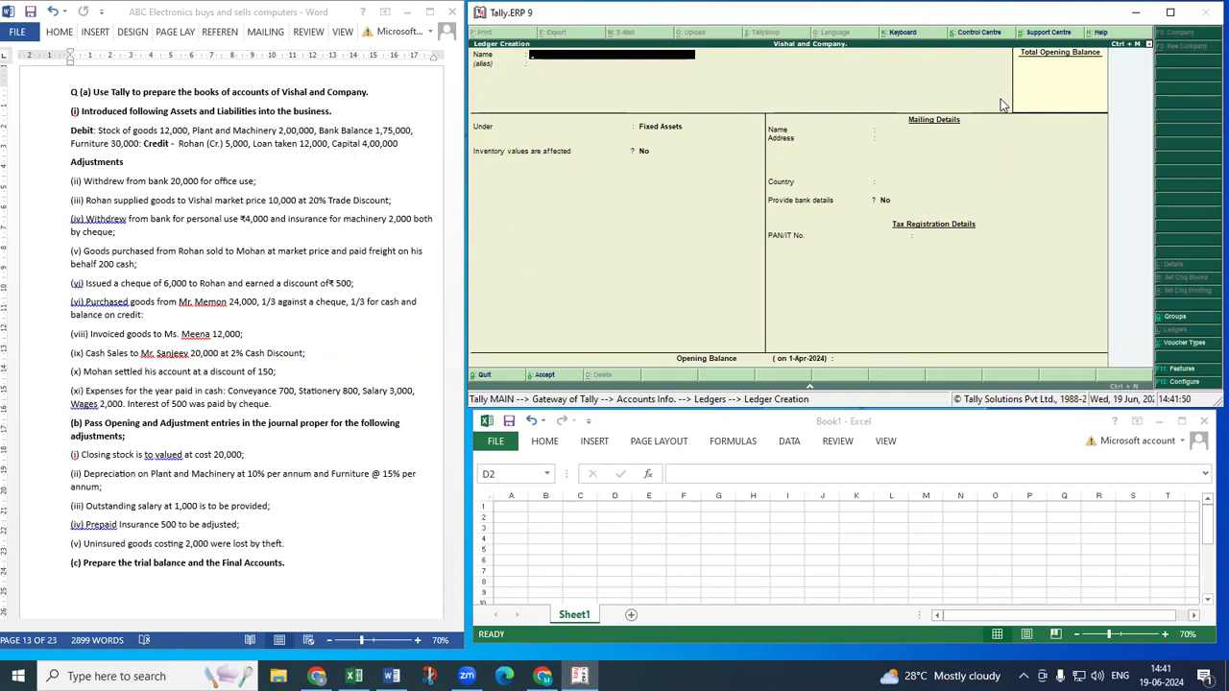
Create an account ledger for the party with the 5,000 credit balance under Sundry Creditors, keeping the default bill-by-bill settings.
text(Rohan acc)
key(Return)
key(Return)
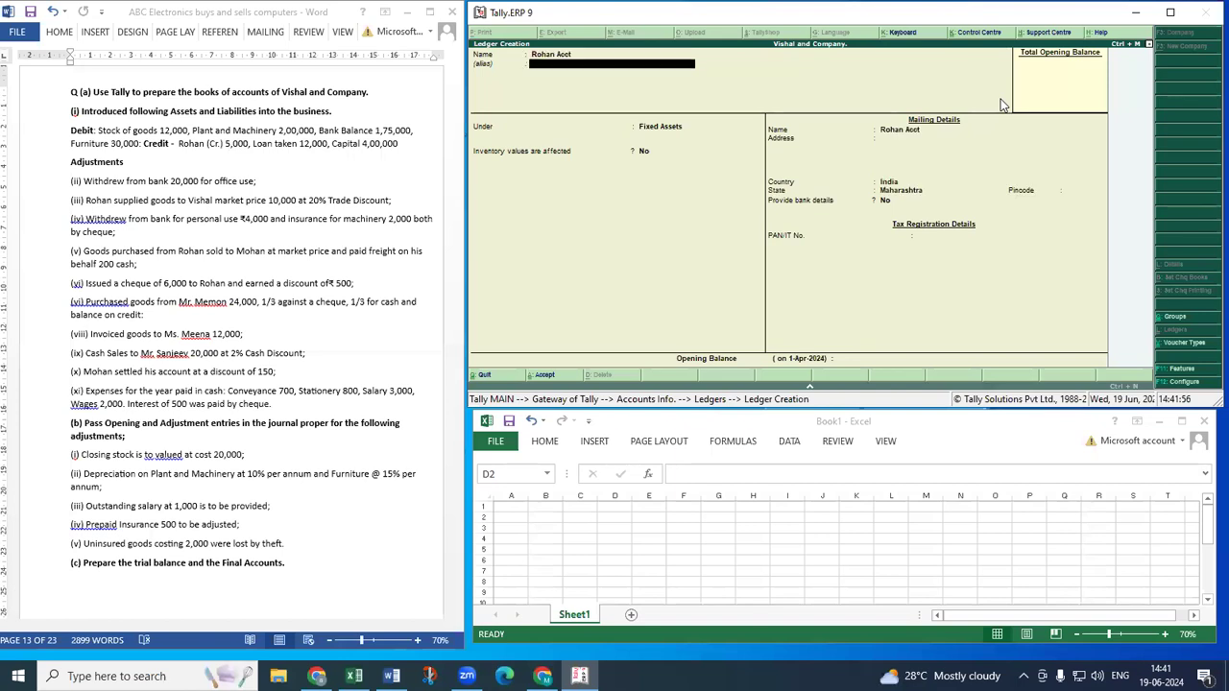
text(Su)
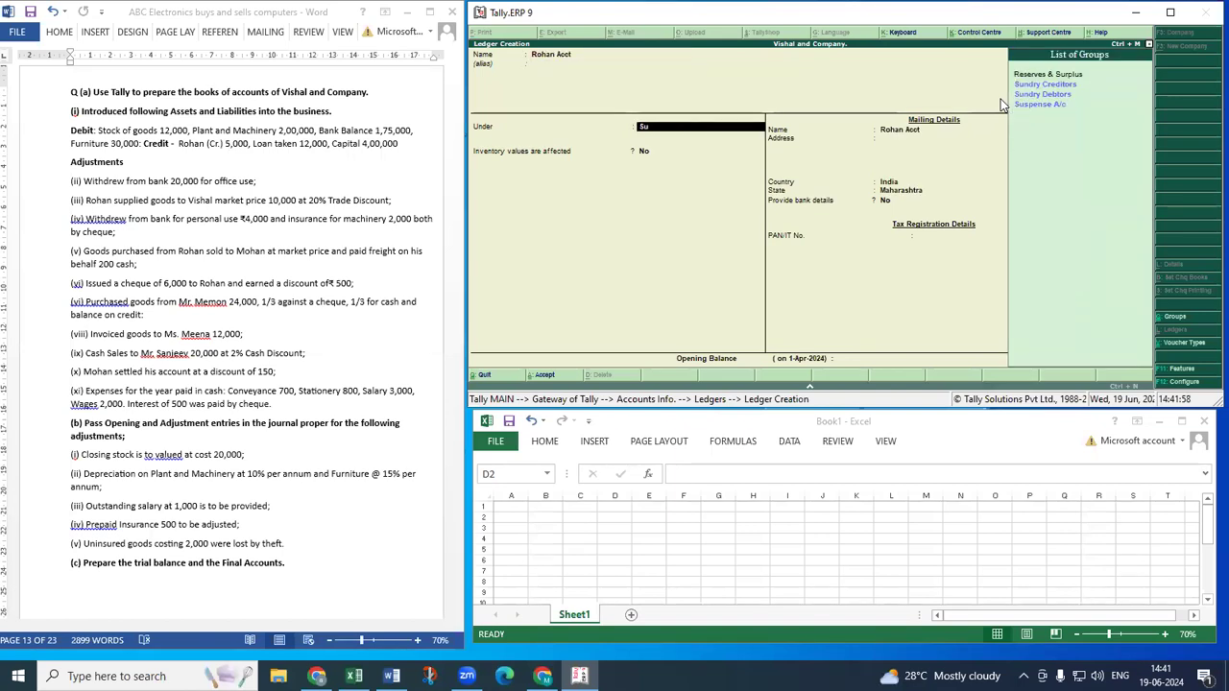
key(Down)
key(Return)
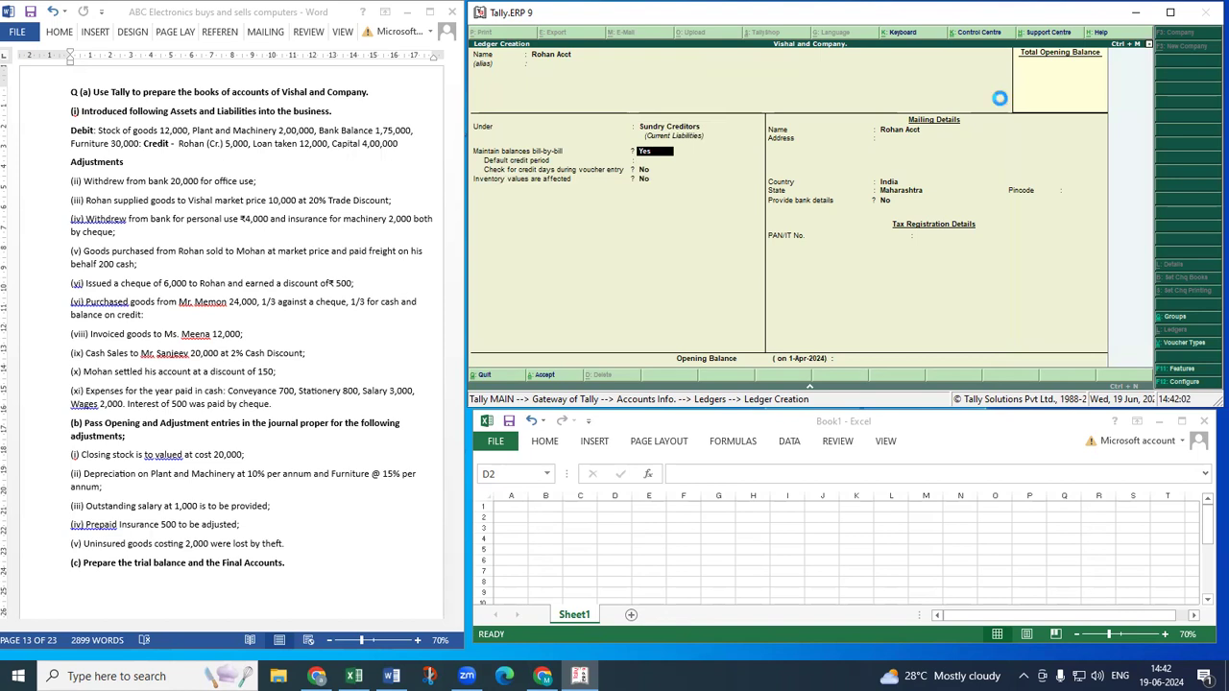
key(ctrl+a)
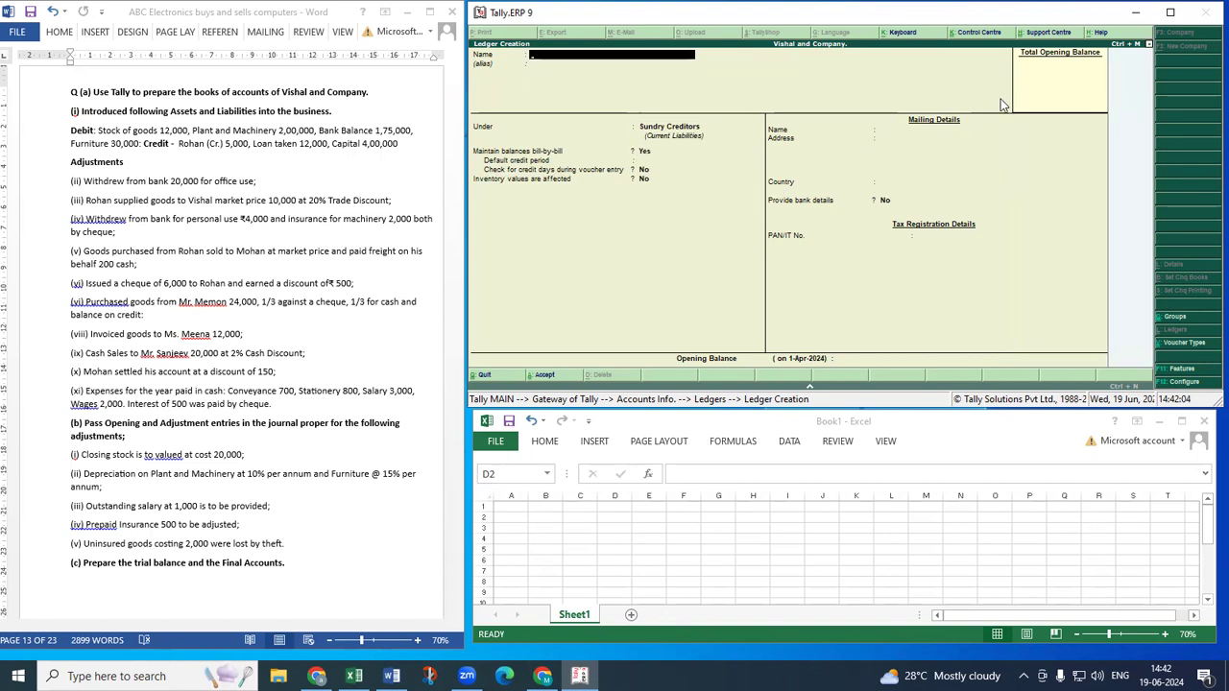
Create a ledger named Loan Taken under Loans (Liability), with inventory values not affected.
text(Loan Taken)
key(Return)
key(Return)
text(L)
key(Down)
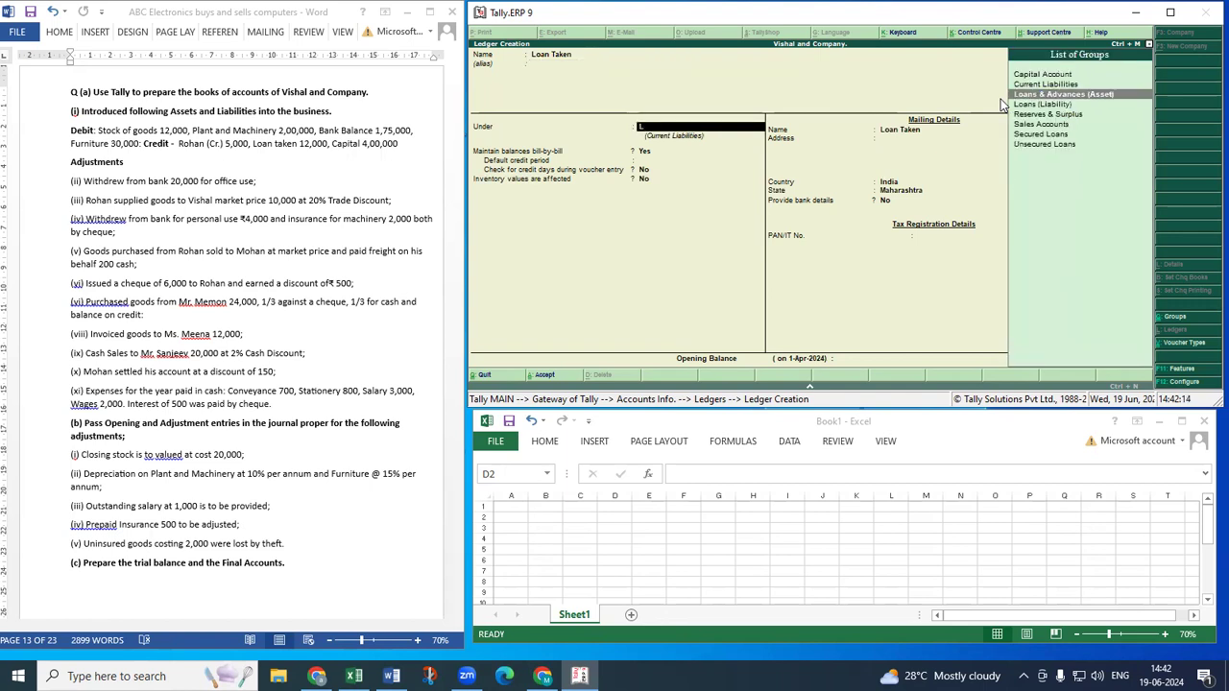
key(Return)
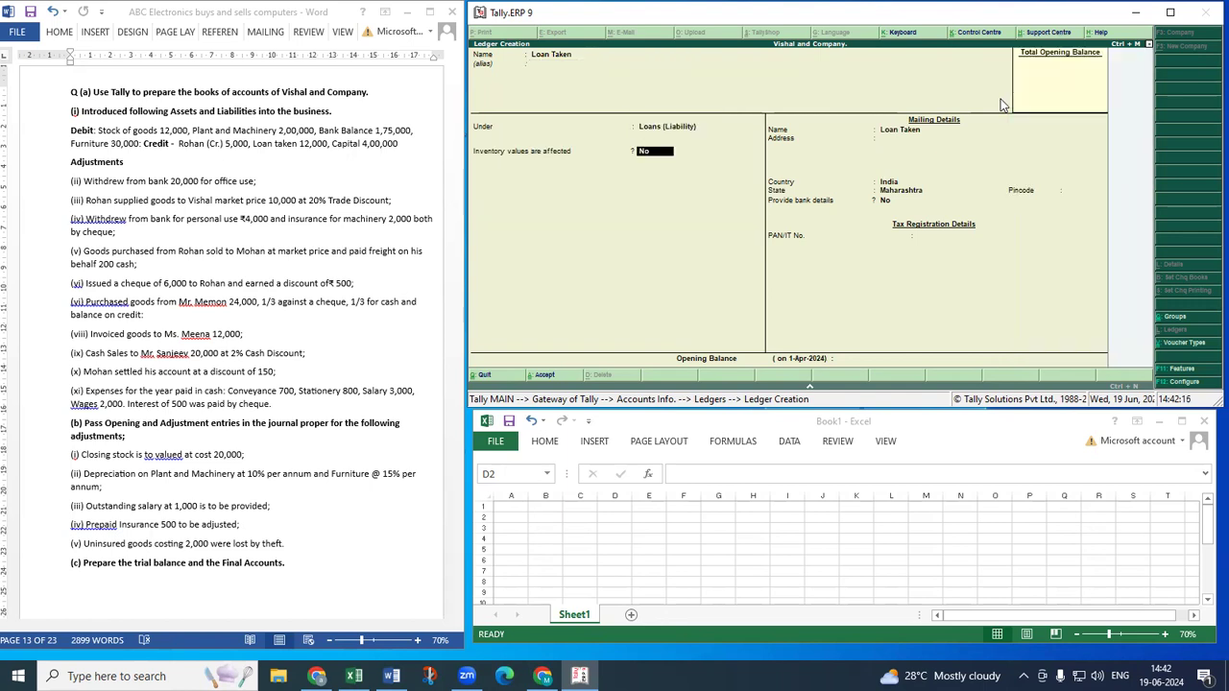
key(Return)
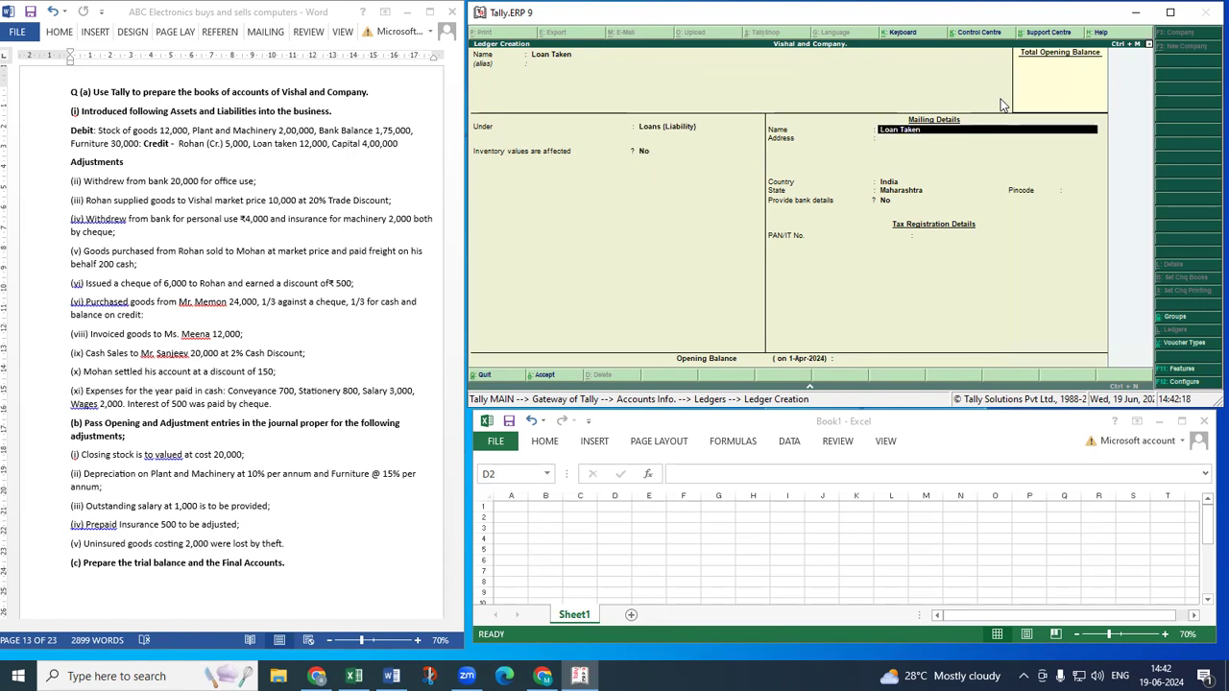
key(ctrl+a)
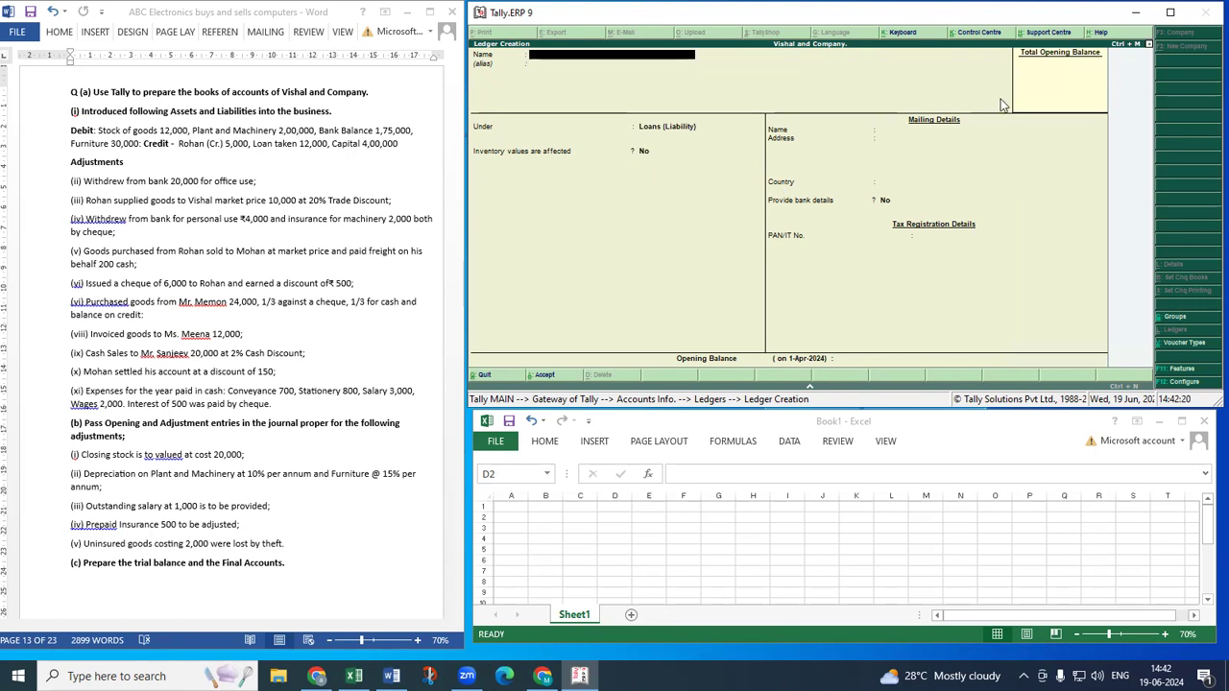
Create a ledger named Capital under Capital Account with inventory values not affected, and leave ledger creation.
text(Capita)
key(Return)
key(Return)
text(Ca)
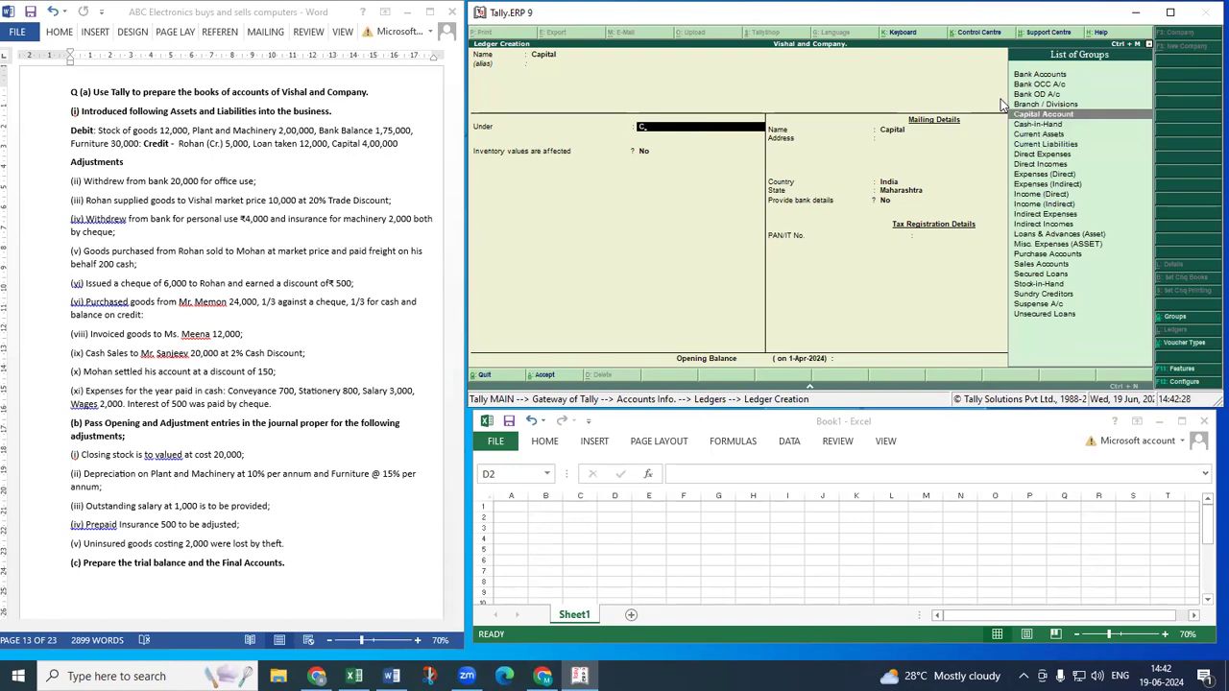
key(Return)
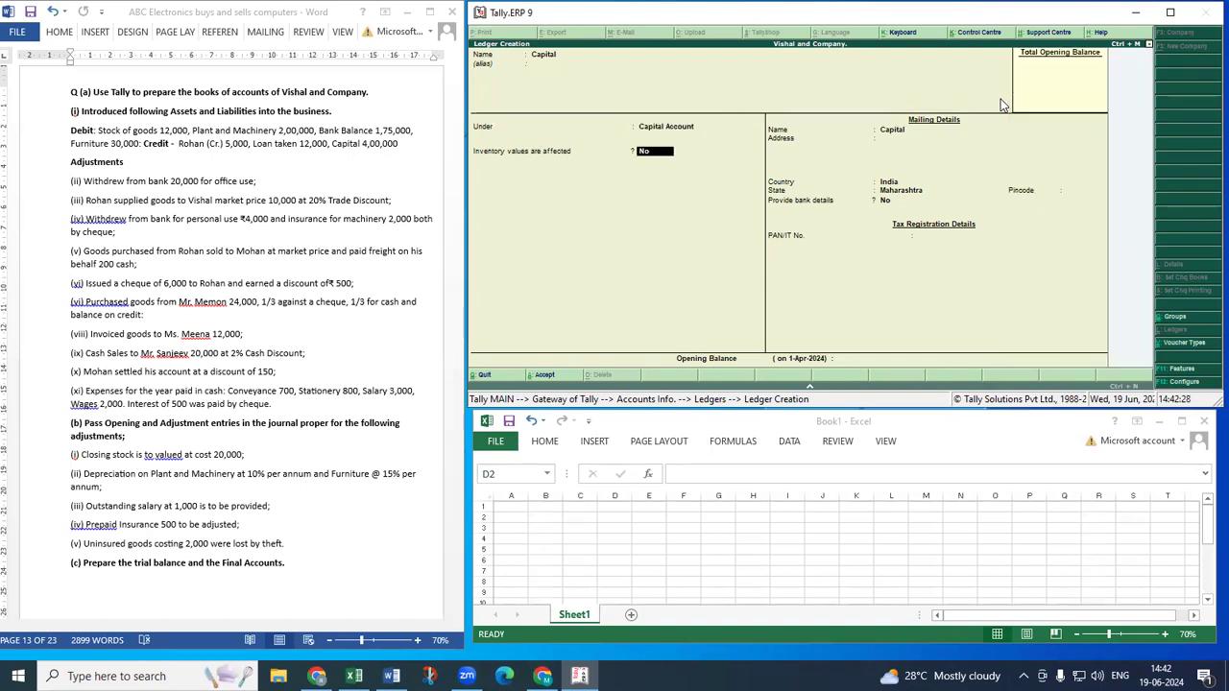
key(ctrl+a)
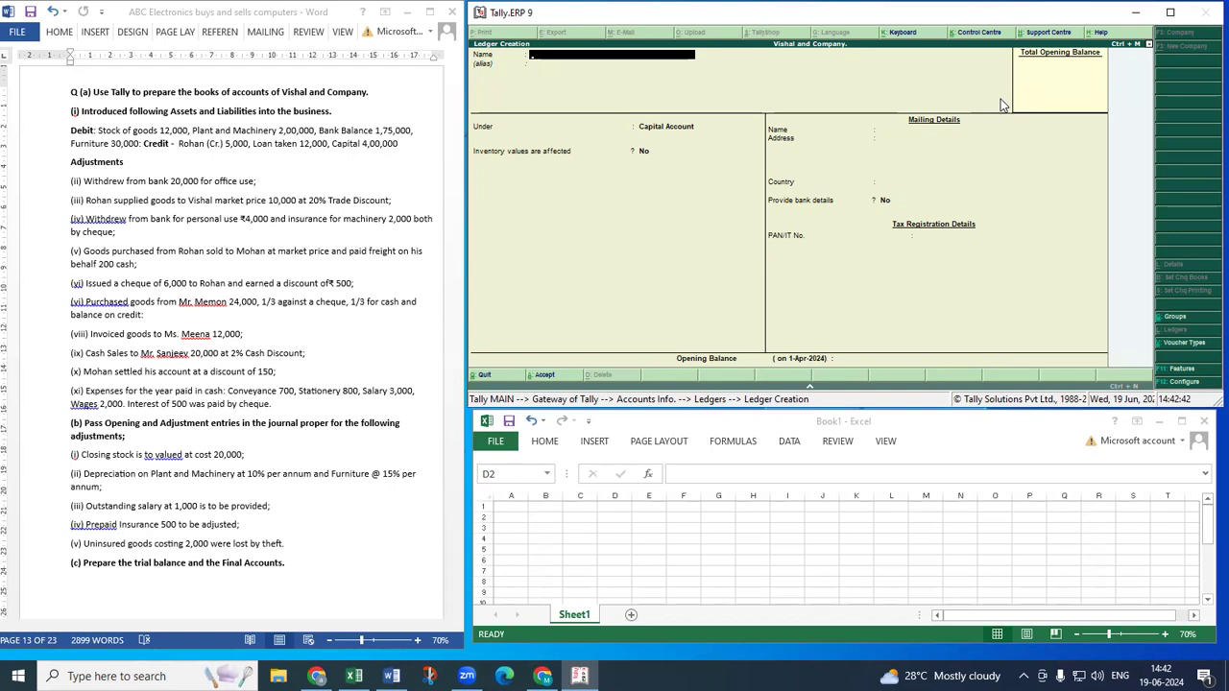
key(Escape)
key(y)
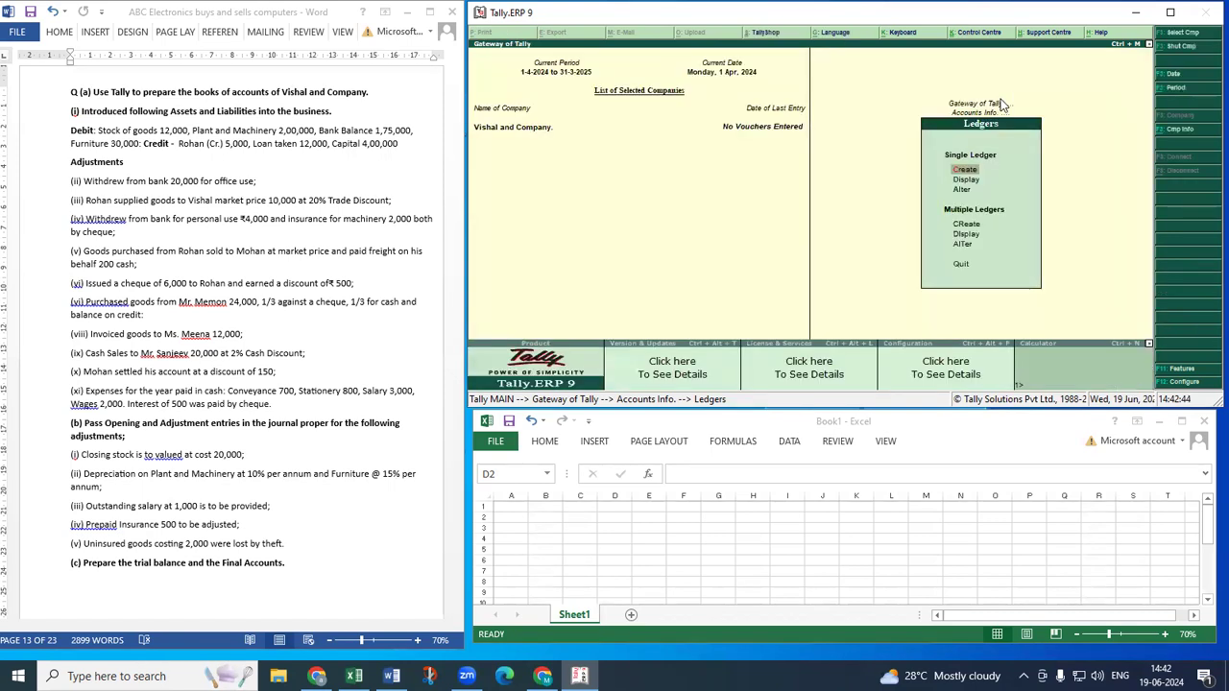
Start a receipt accounting voucher with Bank Balance as the receiving account.
key(Escape)
key(Escape)
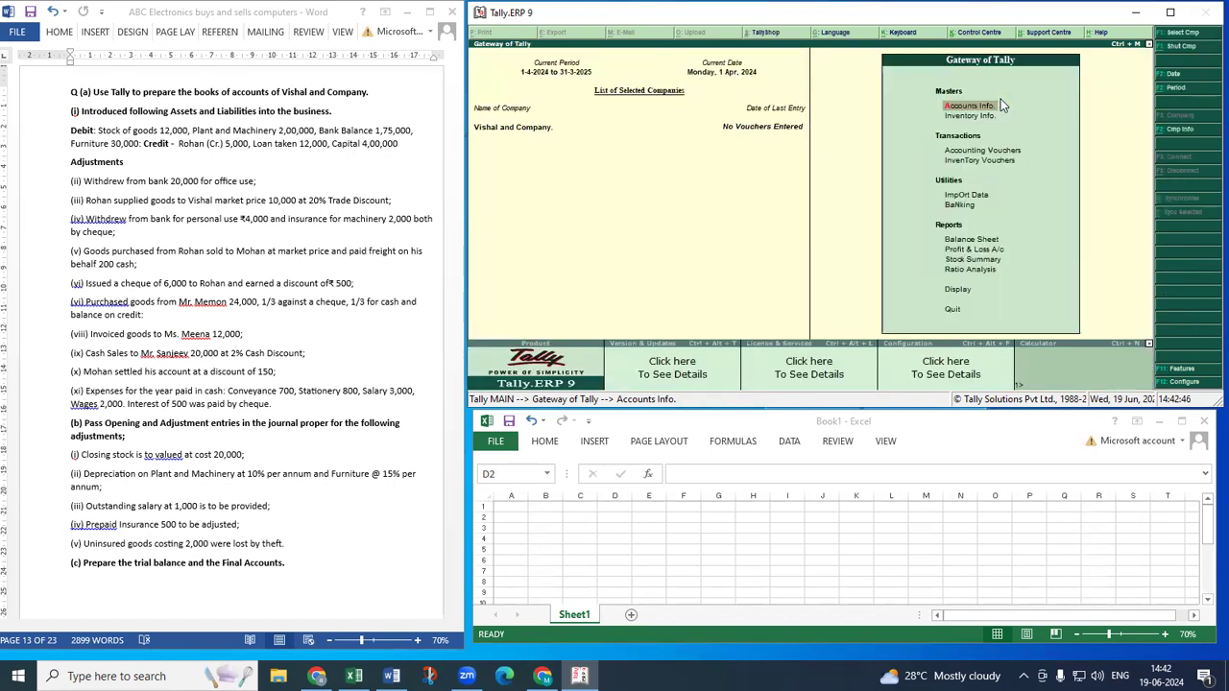
key(Down)
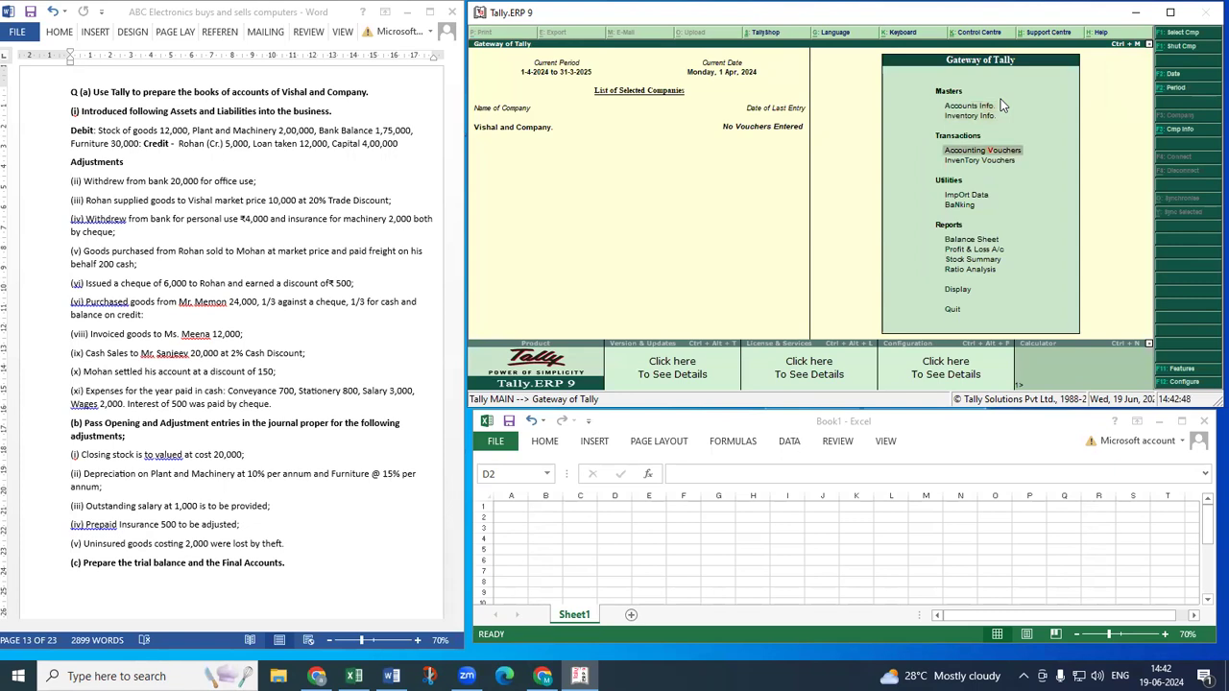
key(Return)
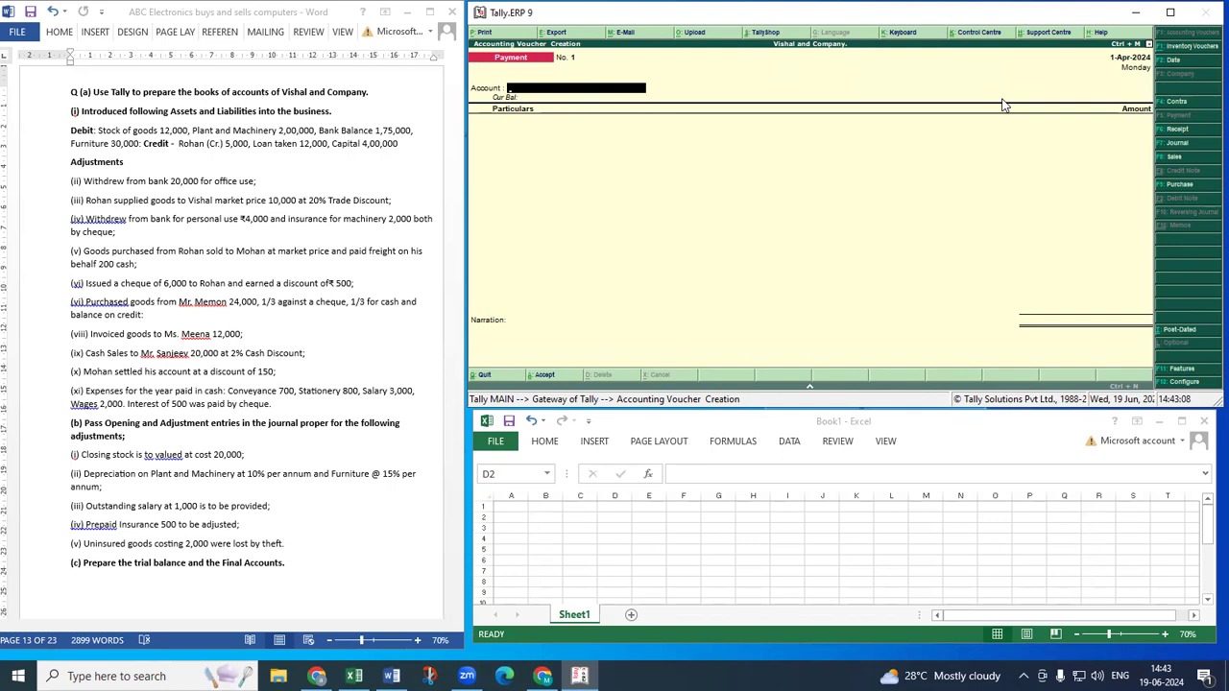
key(F6)
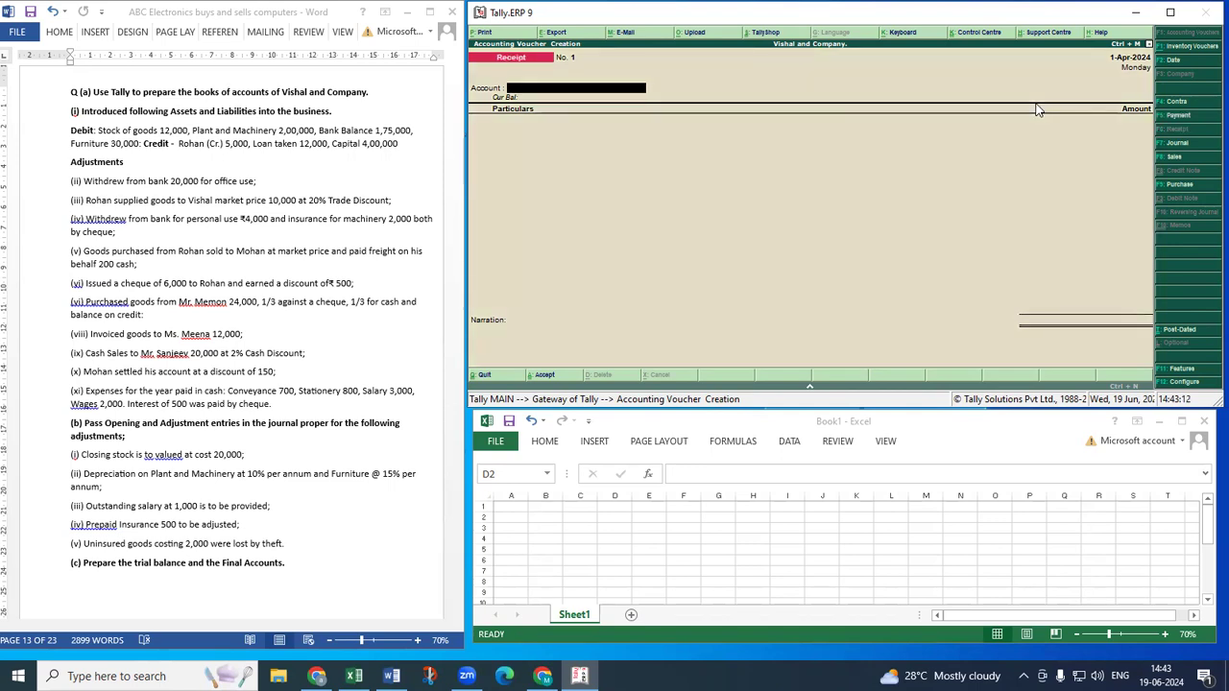
text(b)
key(BackSpace)
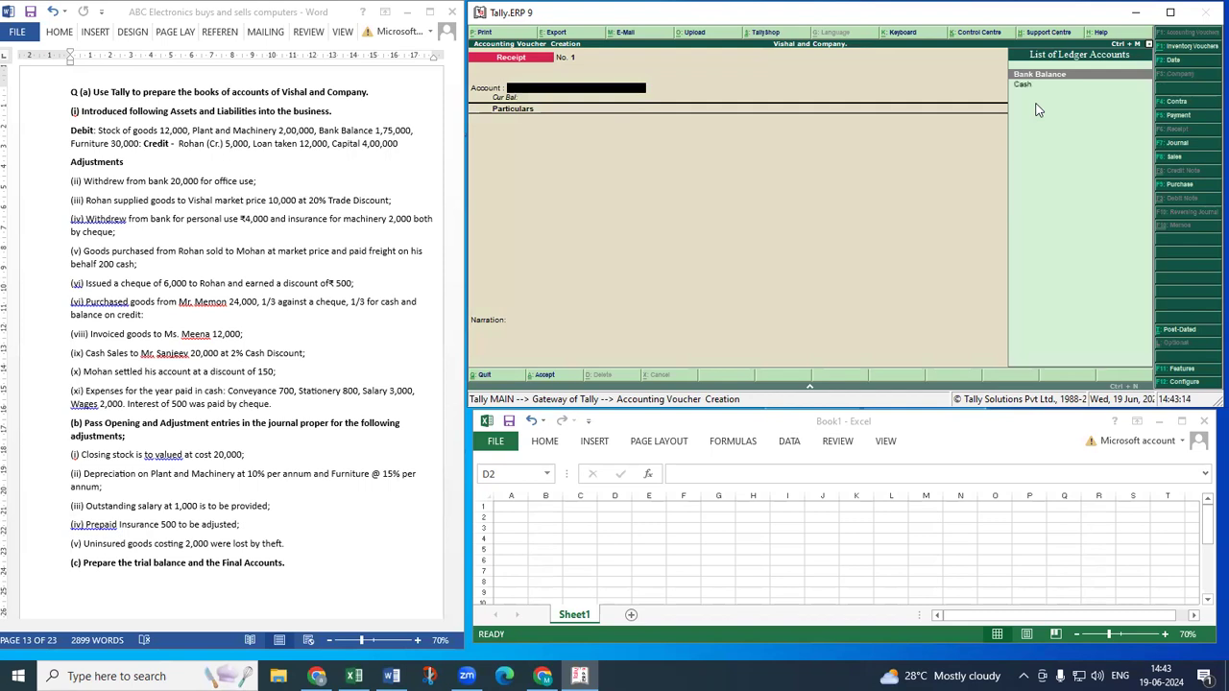
key(Return)
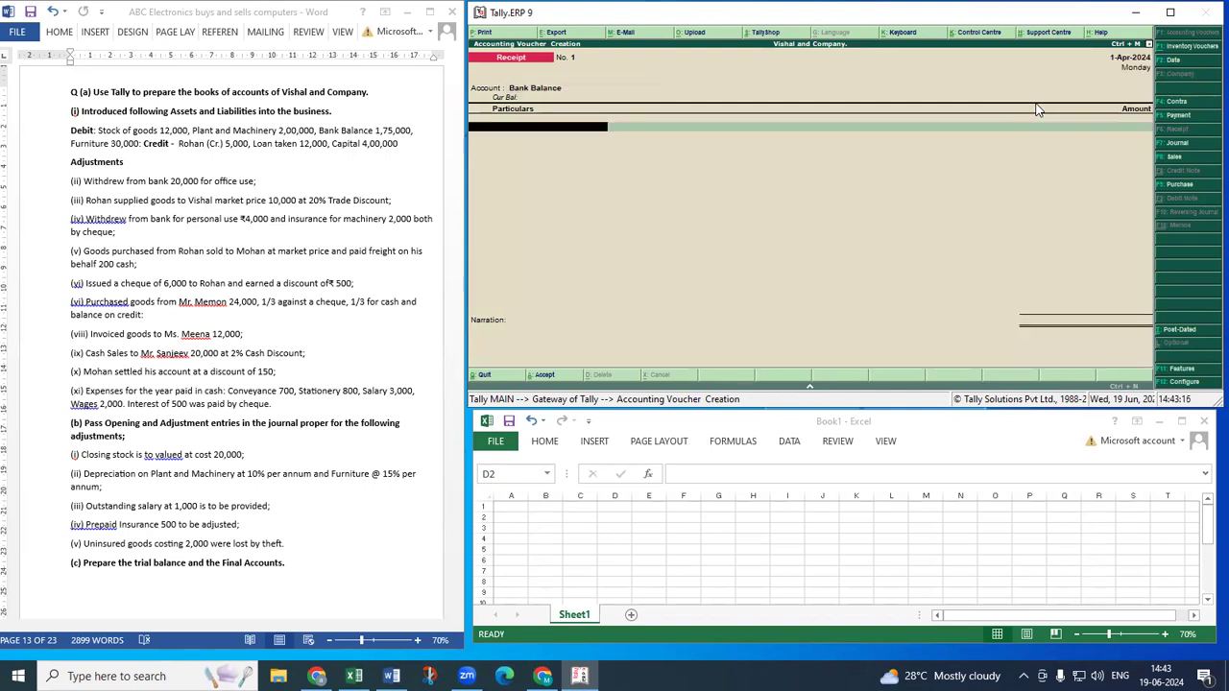
Credit Capital with 175000 in the receipt, keep the Cheque/DD bank allocation, and save the voucher without a narration.
text(c)
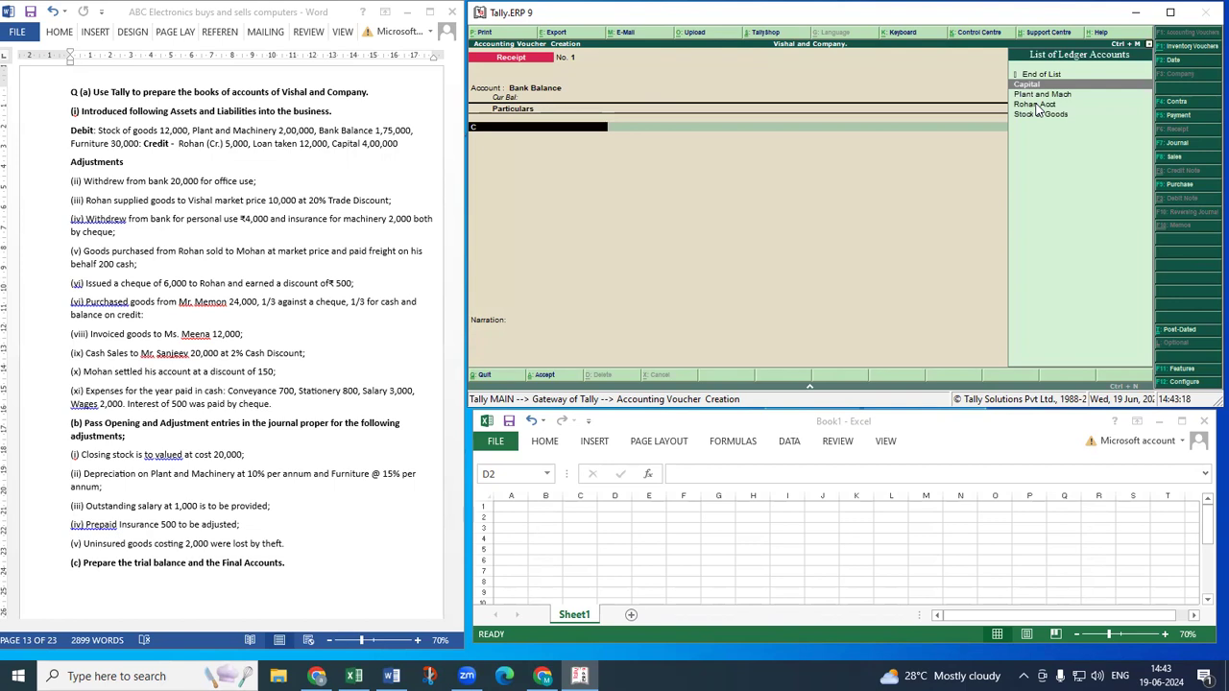
key(Return)
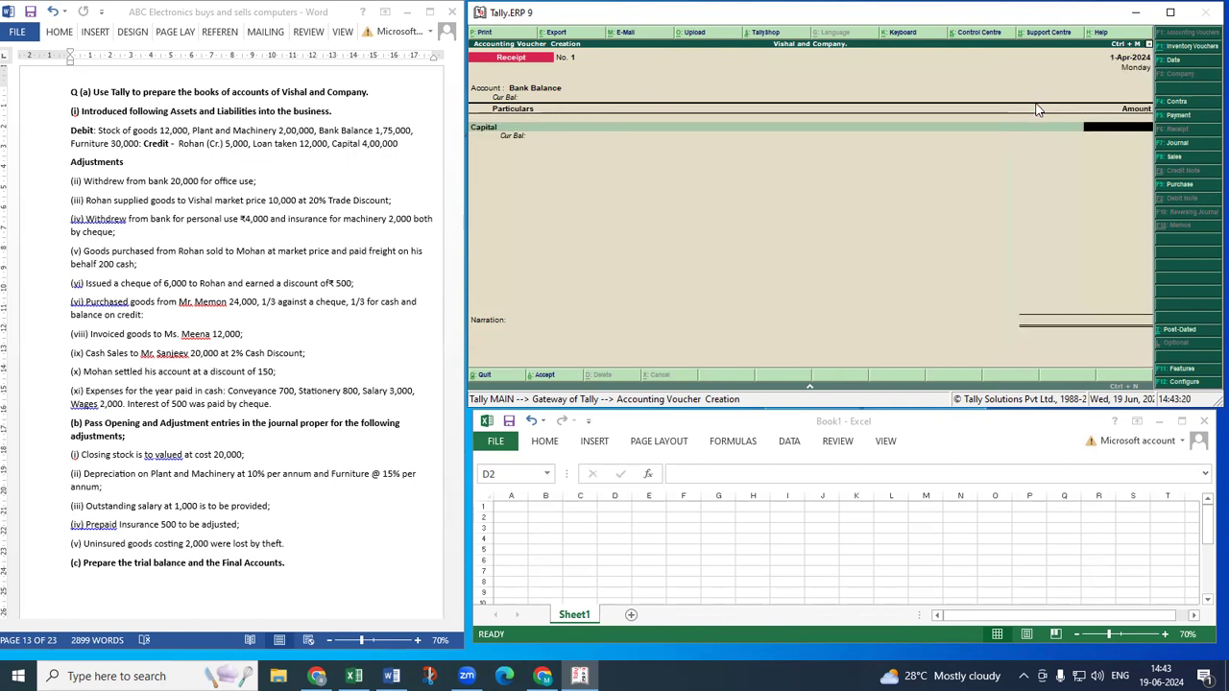
text(175000)
key(Return)
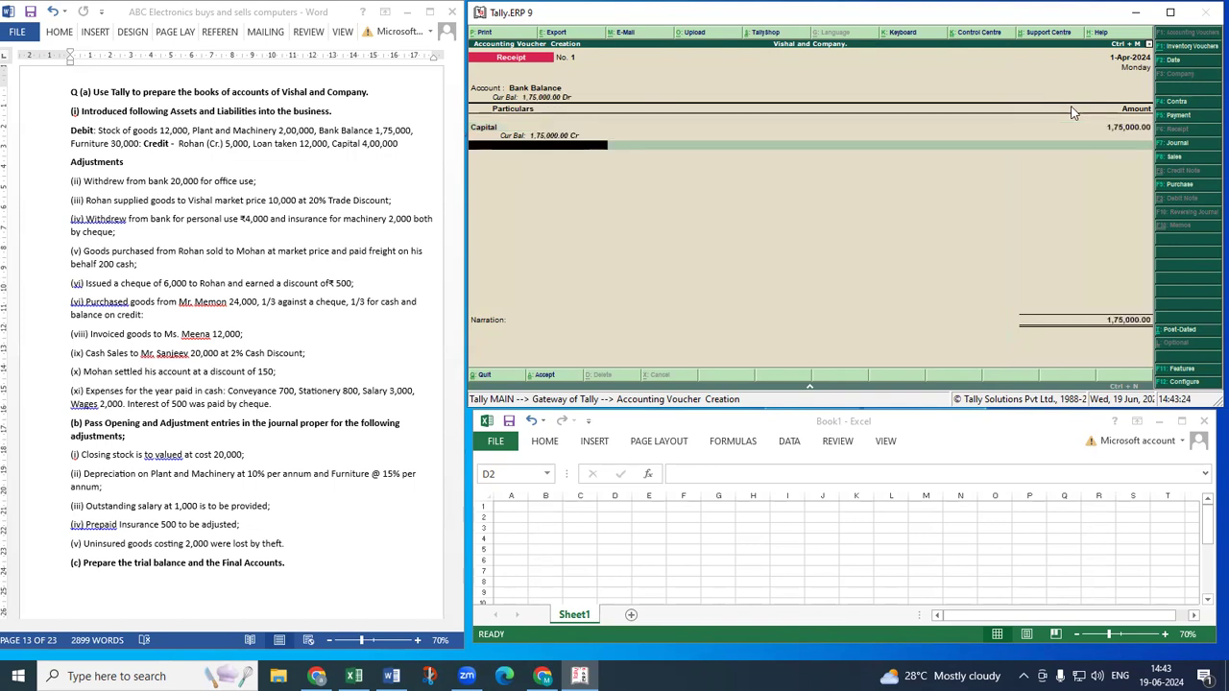
key(Return)
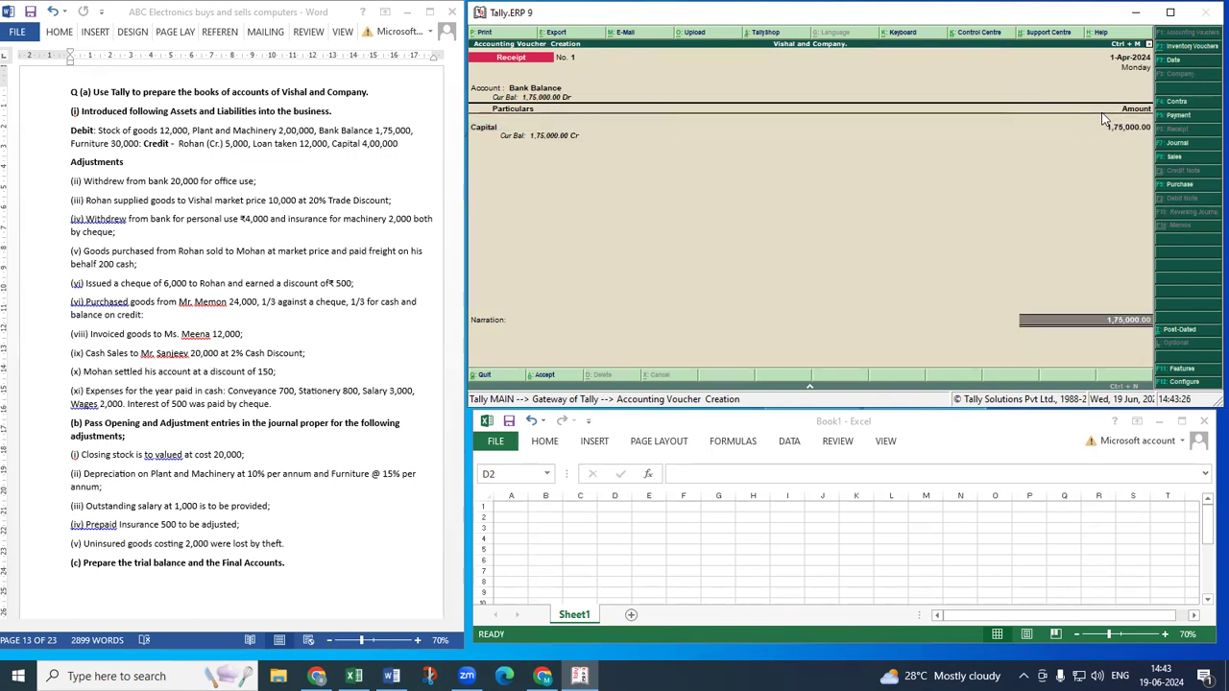
key(Return)
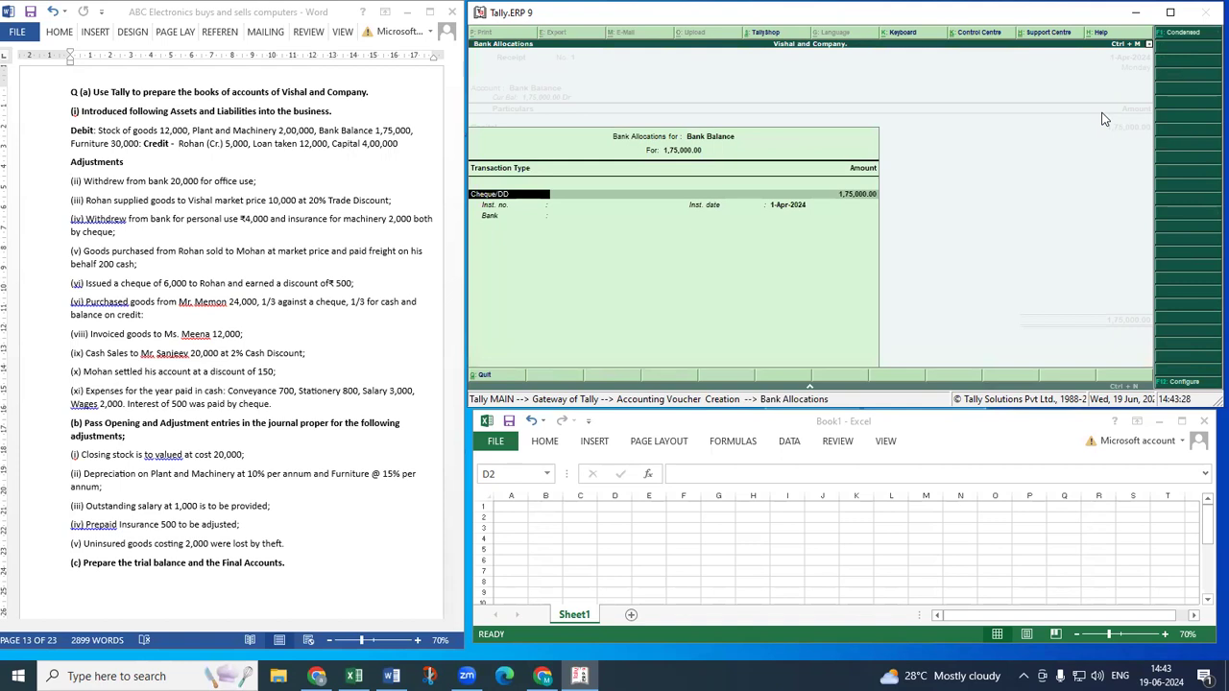
key(Return)
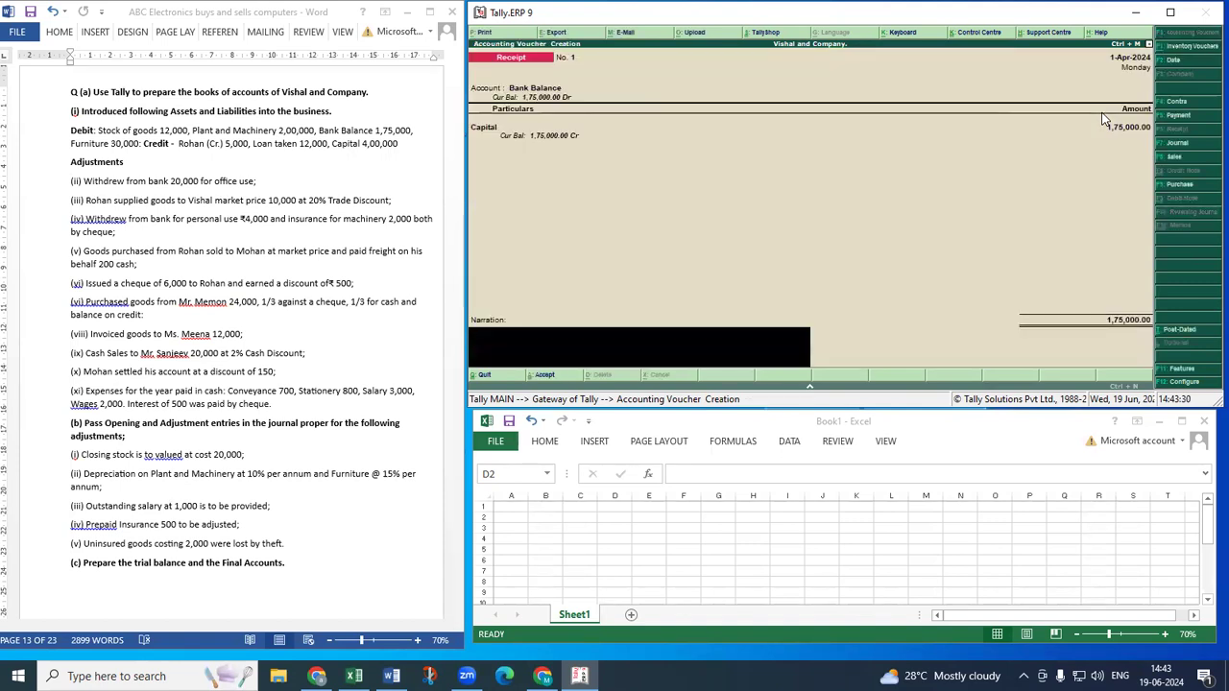
key(Return)
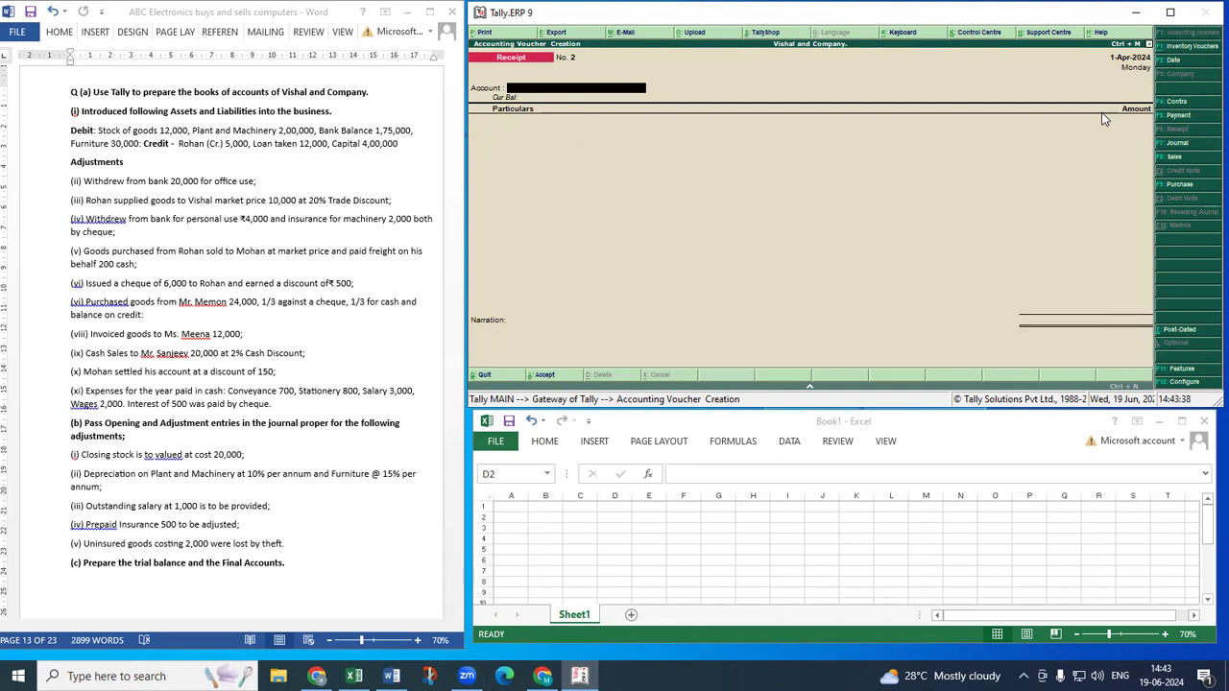
key(Escape)
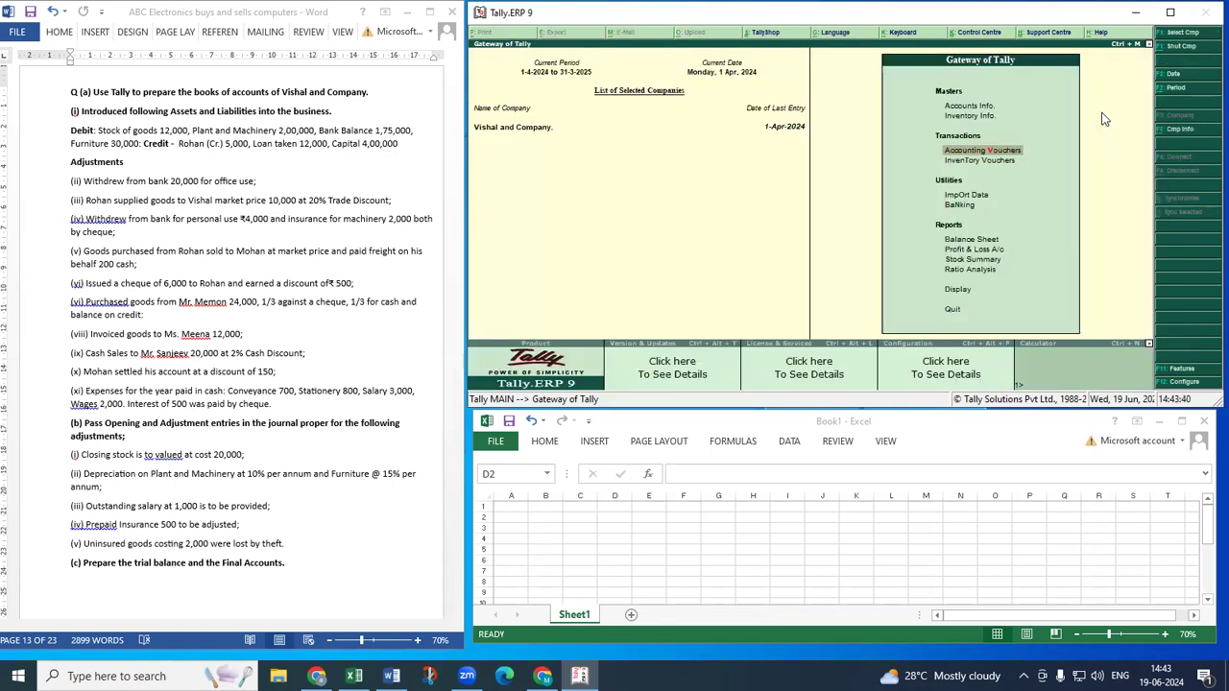
Examine the Balance Sheet and the breakdown of its Current Assets group, then return to the Gateway of Tally.
key(b)
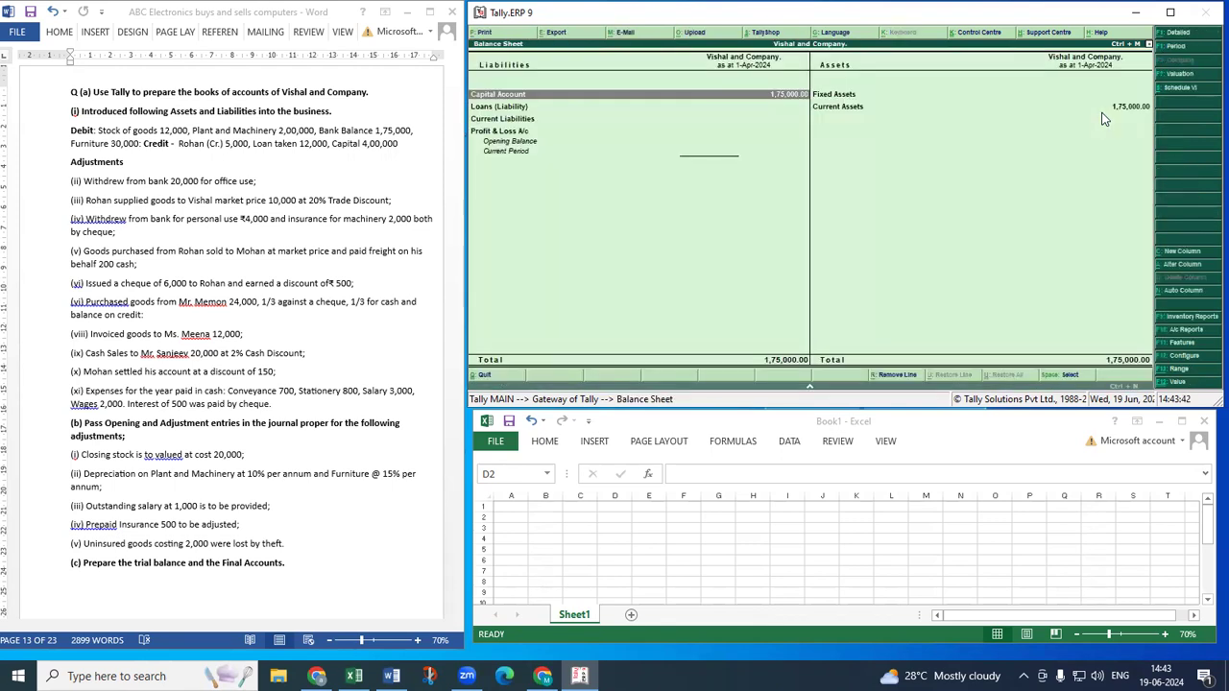
key(Right)
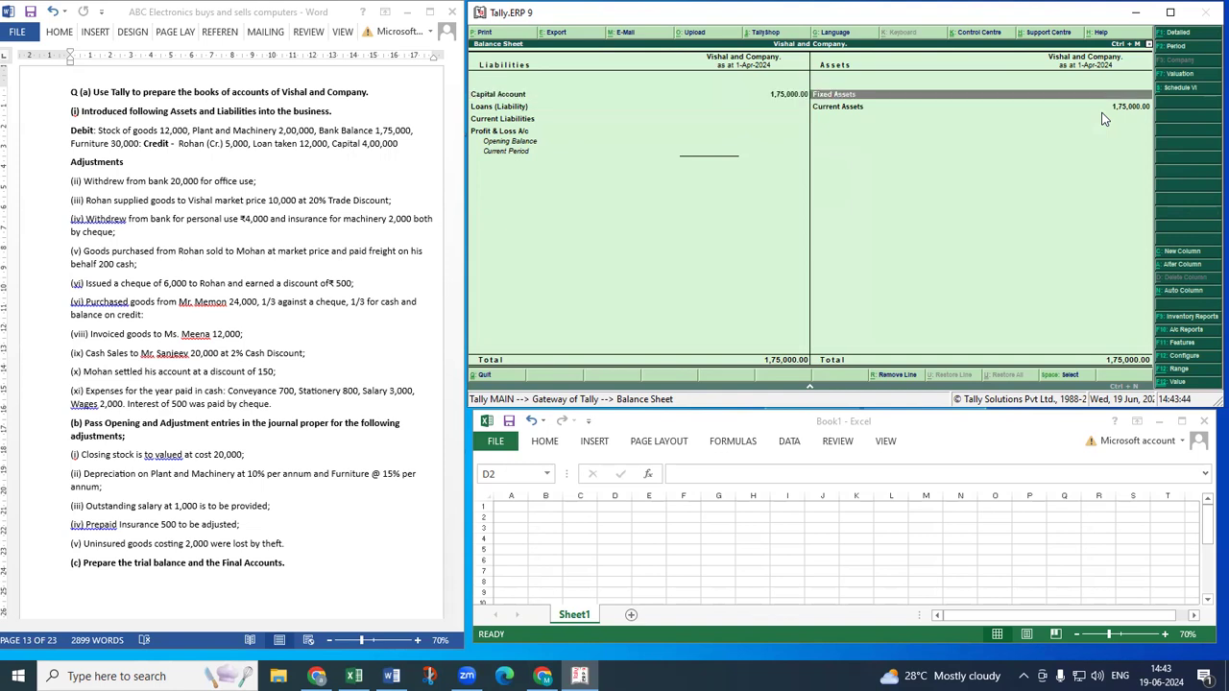
key(Down)
key(Return)
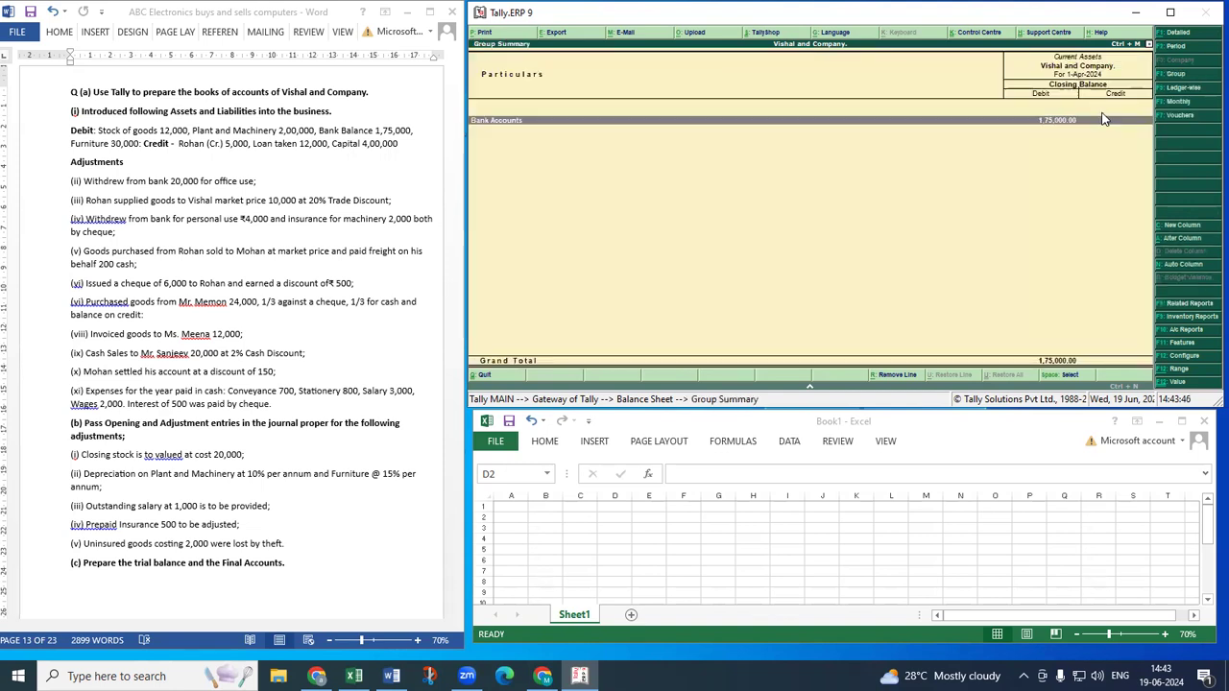
key(Escape)
key(Escape)
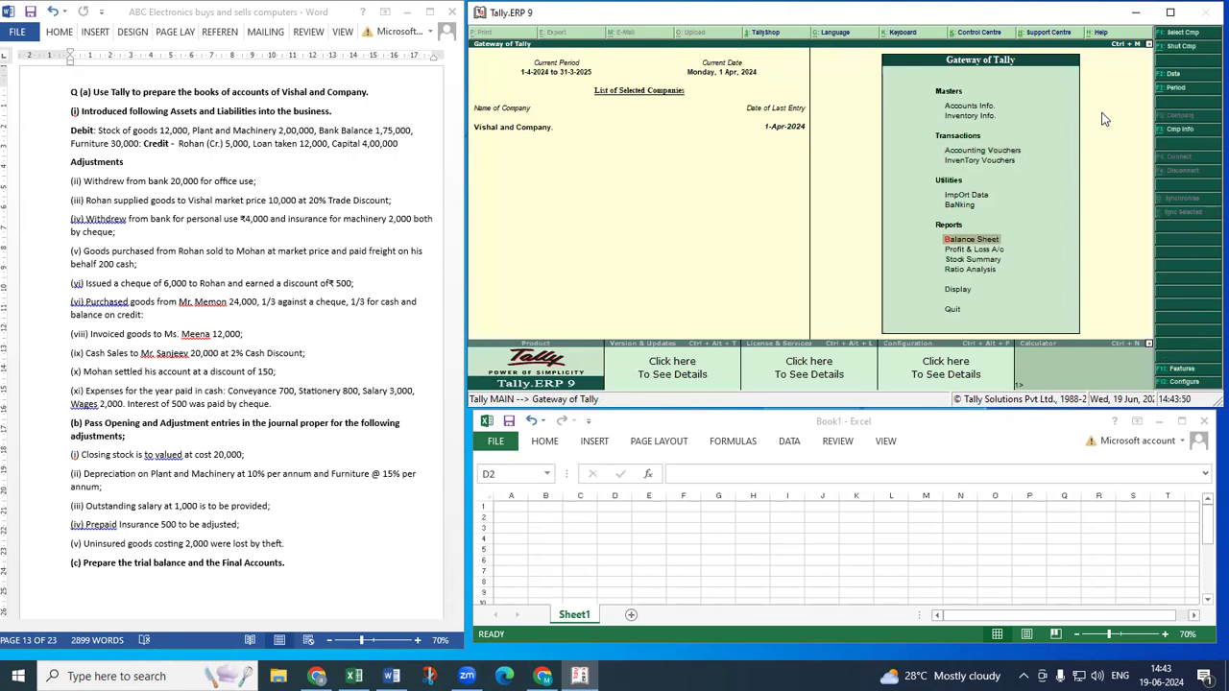
Start a journal accounting voucher and choose Stock of Goods as its first debit ledger.
key(Up)
key(Up)
key(Up)
key(Up)
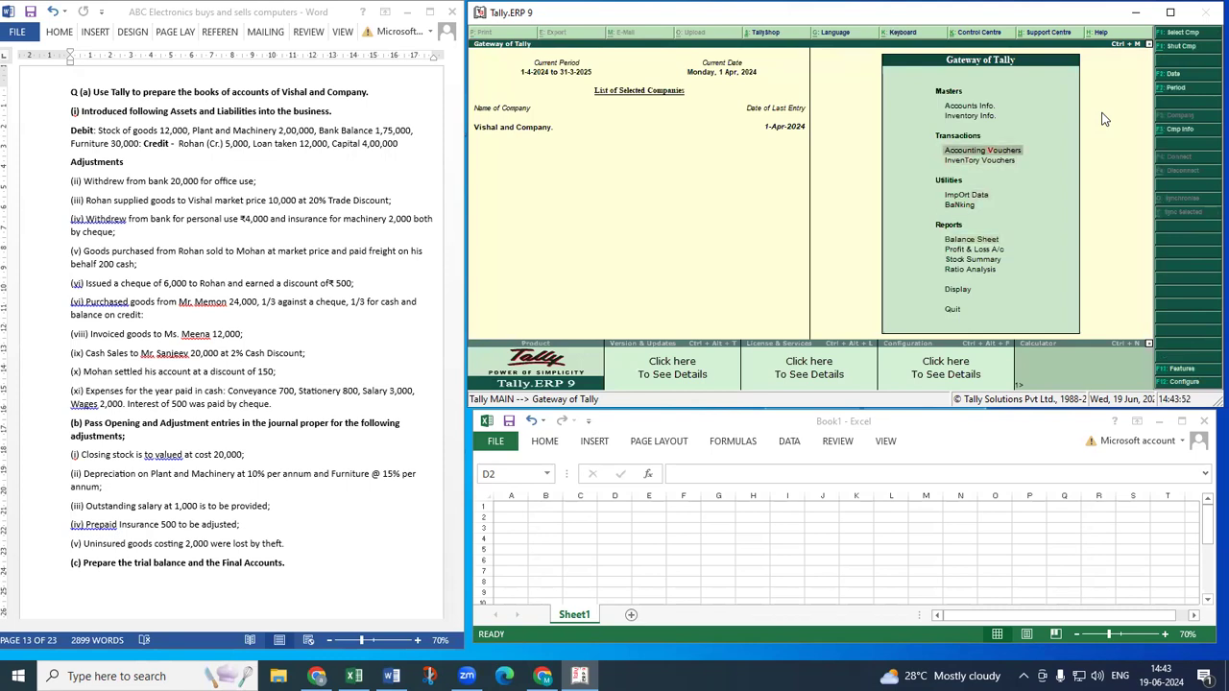
key(Return)
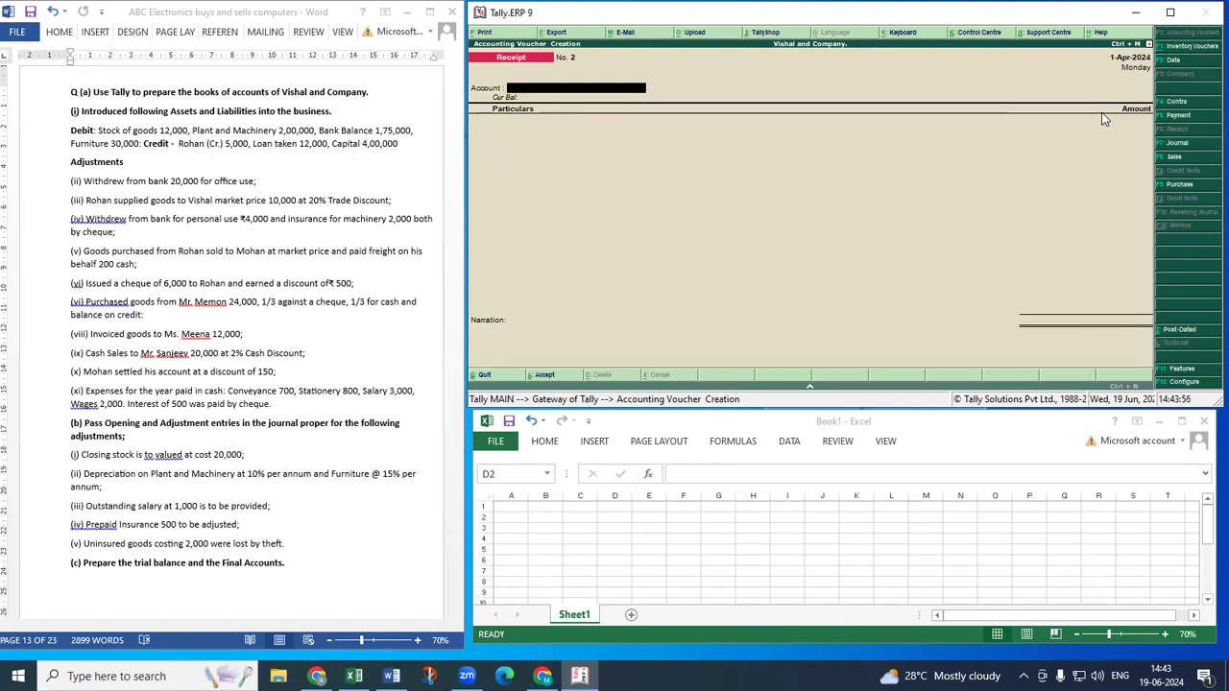
key(F7)
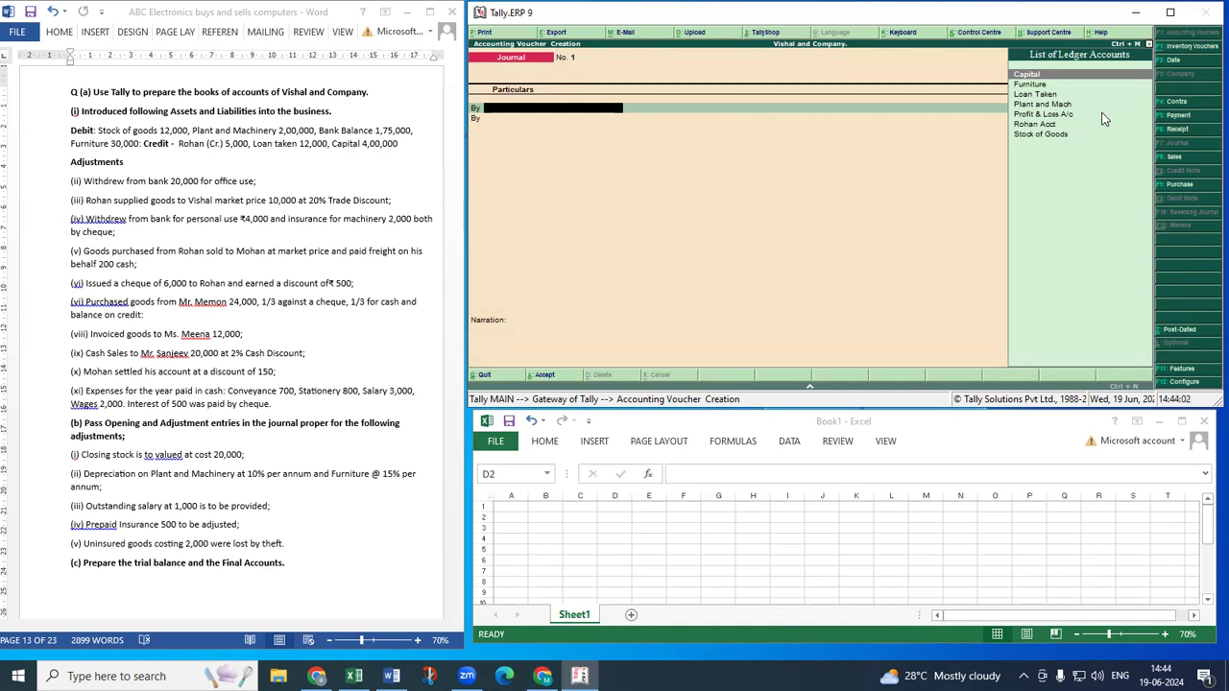
text(S)
key(Return)
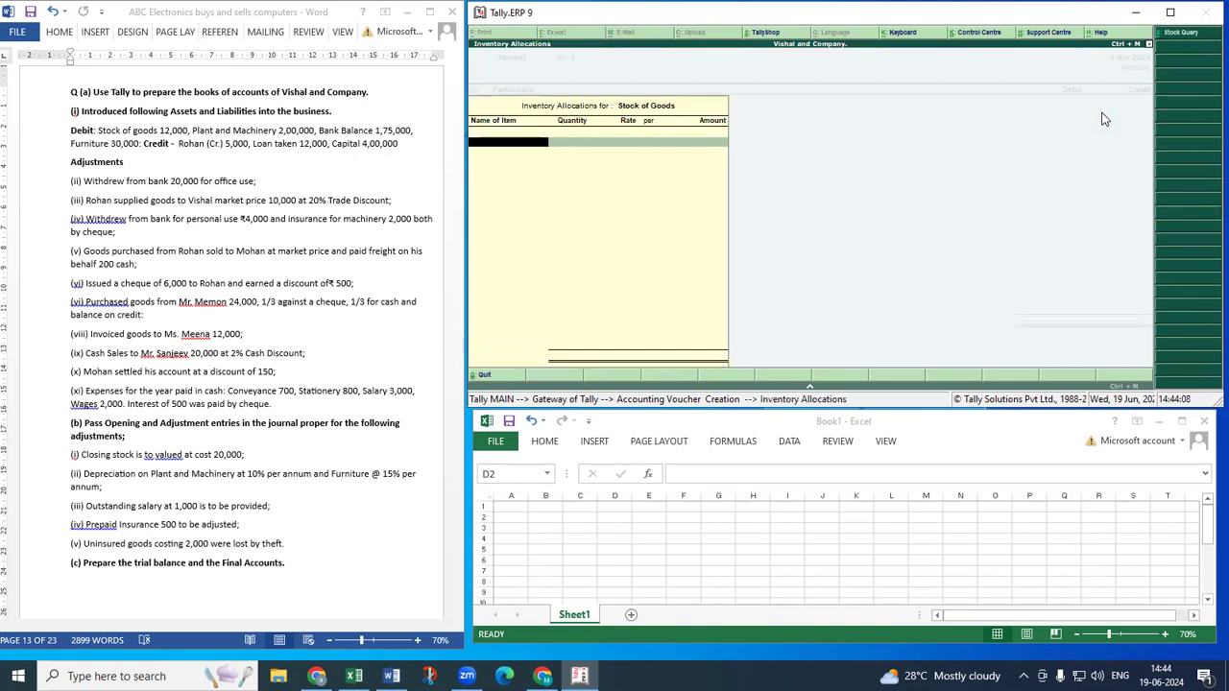
Create a stock item named Goods under Primary, with units Not Applicable and a duty rate of 0, from the inventory allocation.
key(alt+c)
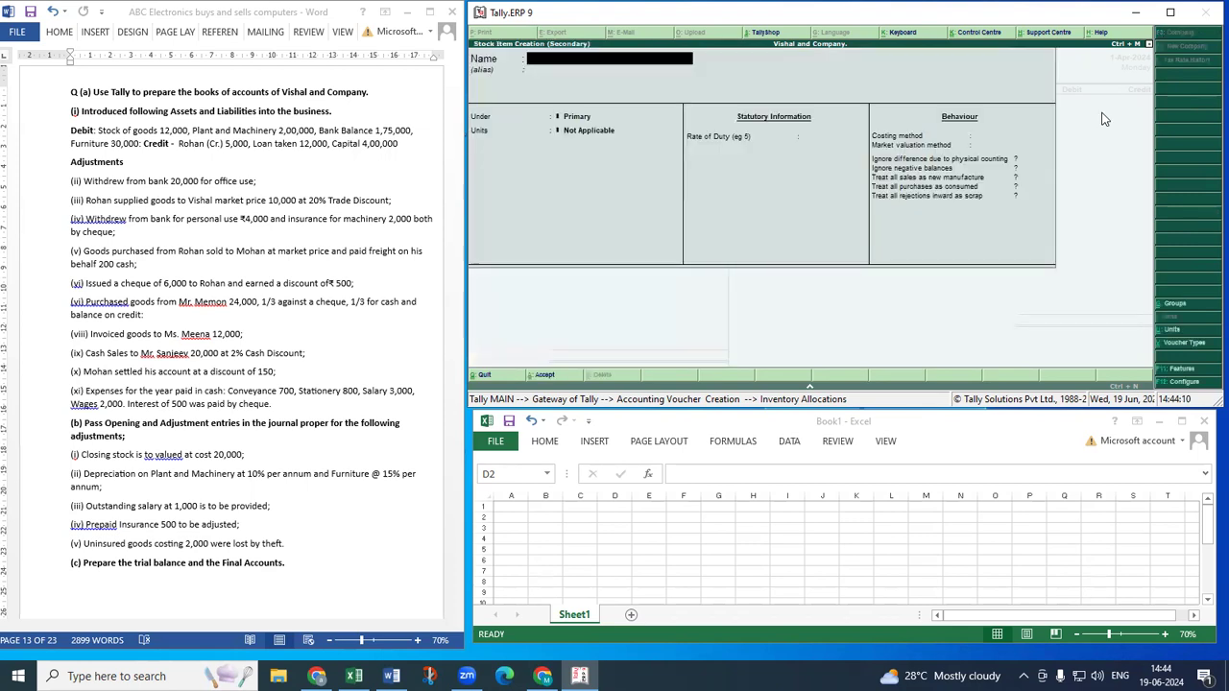
text(Goods)
key(Return)
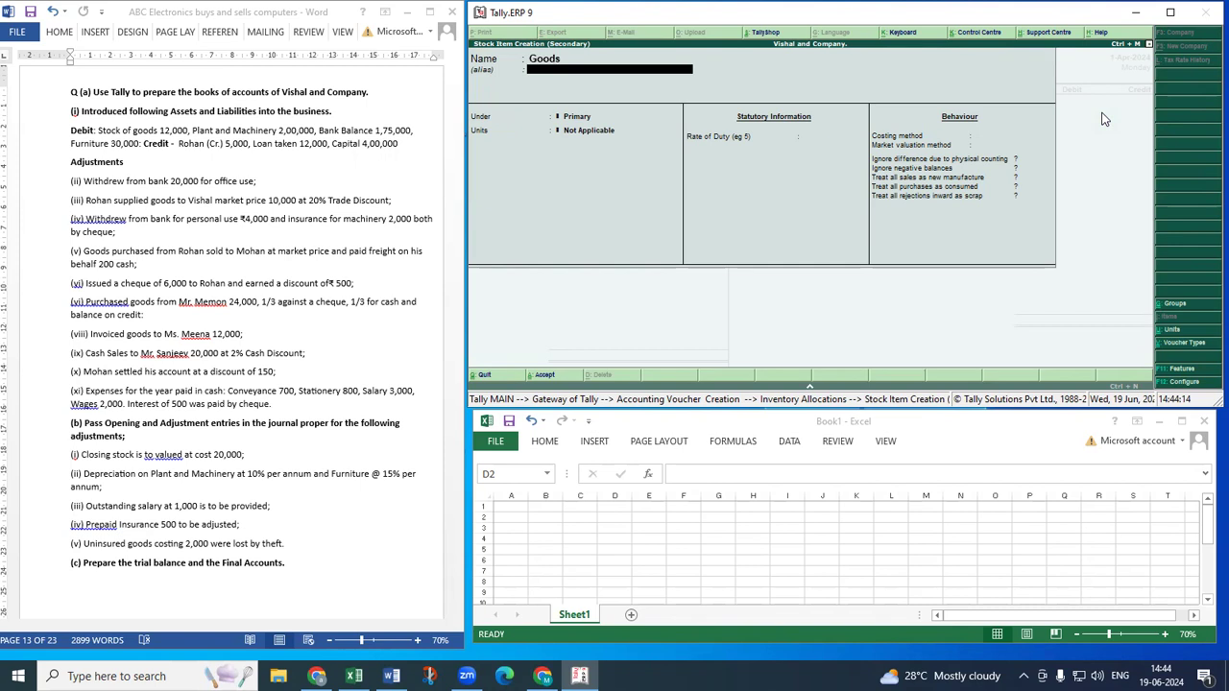
key(Return)
key(Return)
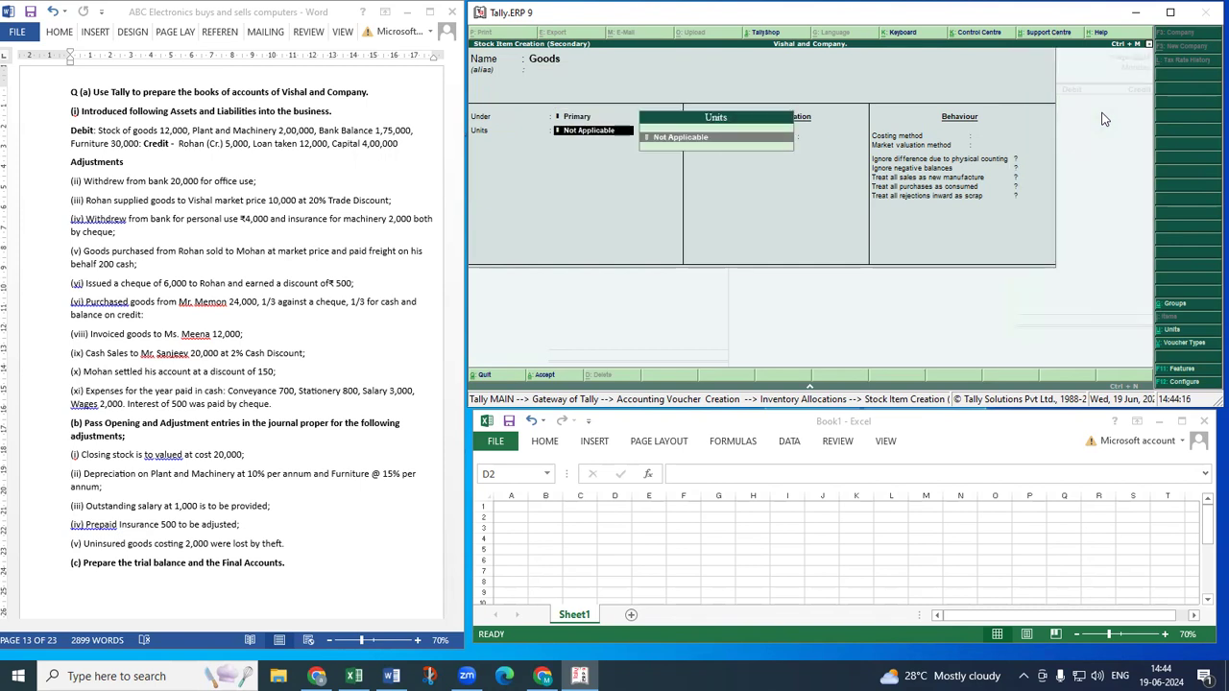
key(Return)
key(Return)
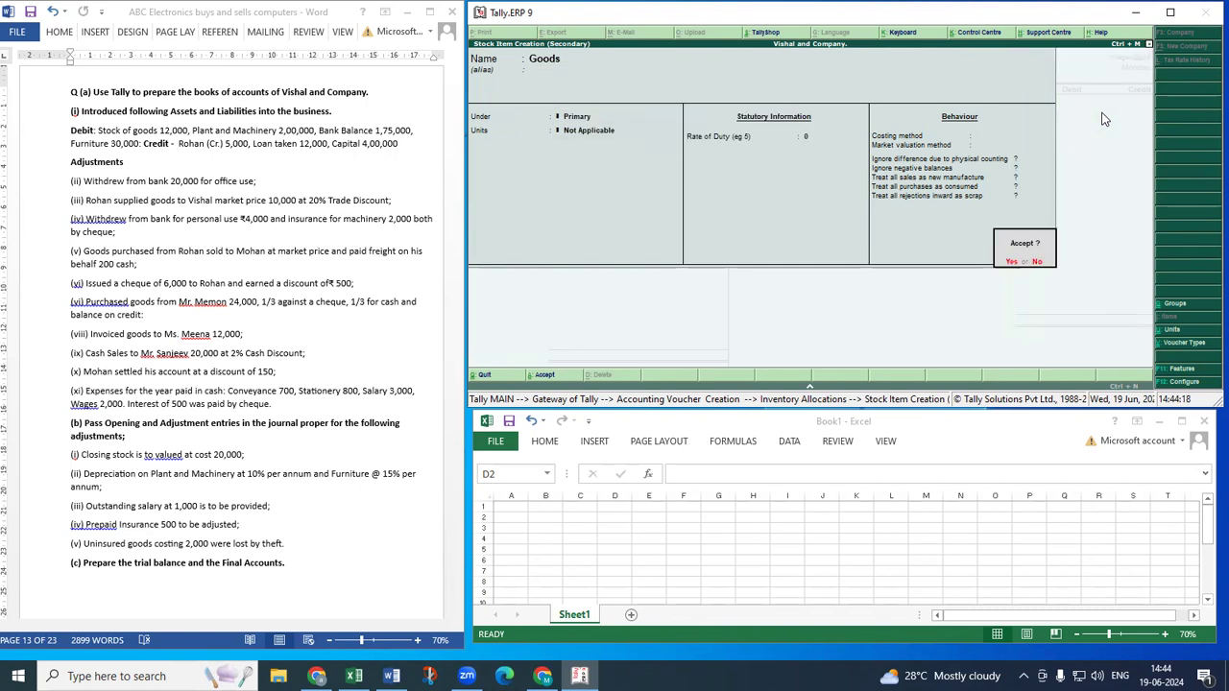
key(Return)
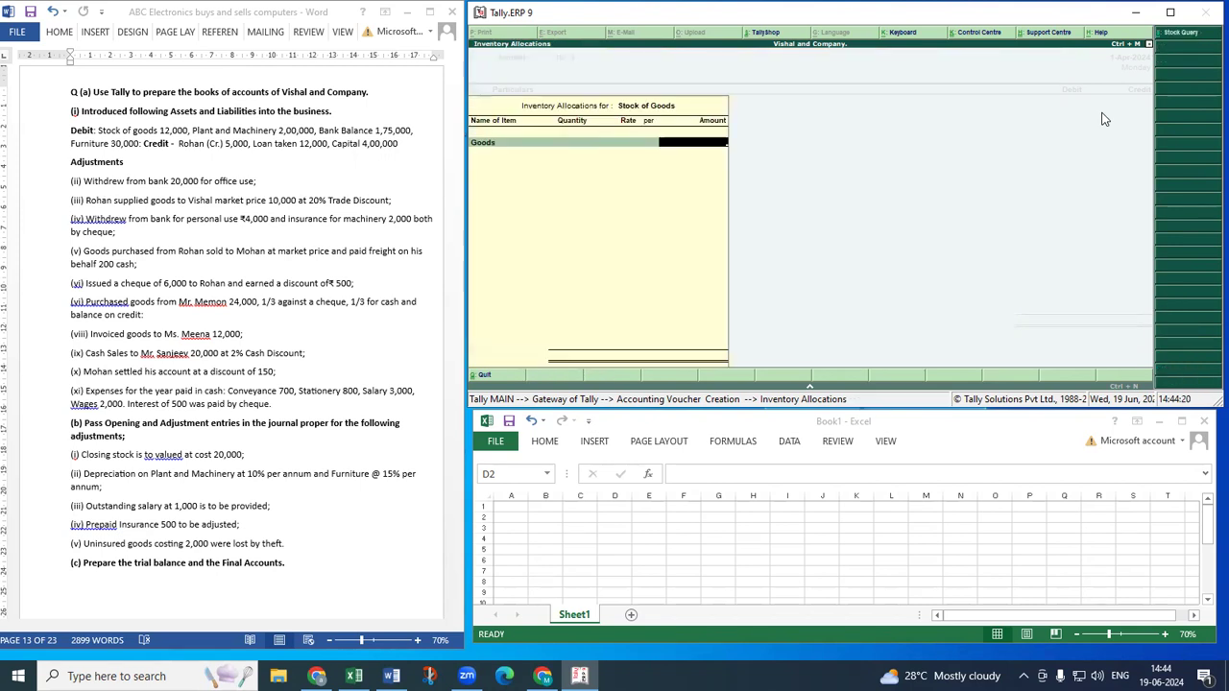
Allocate 12000 to the Goods item under the Stock of Goods debit line.
key(Return)
key(Return)
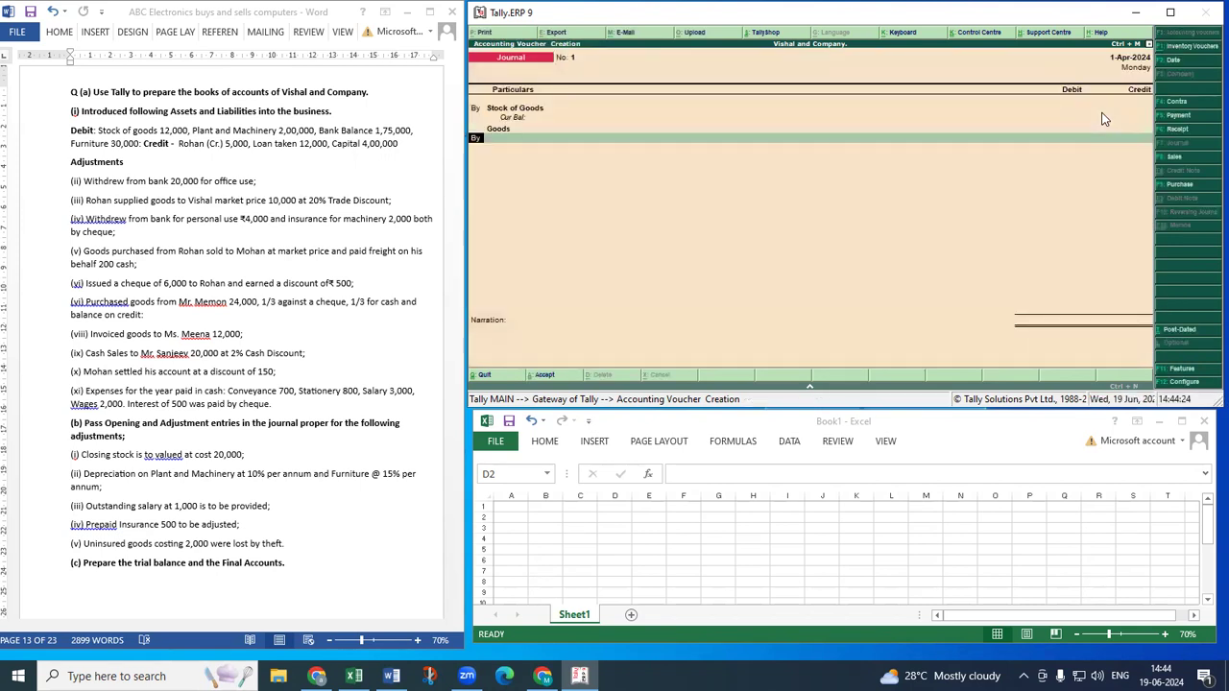
key(BackSpace)
key(BackSpace)
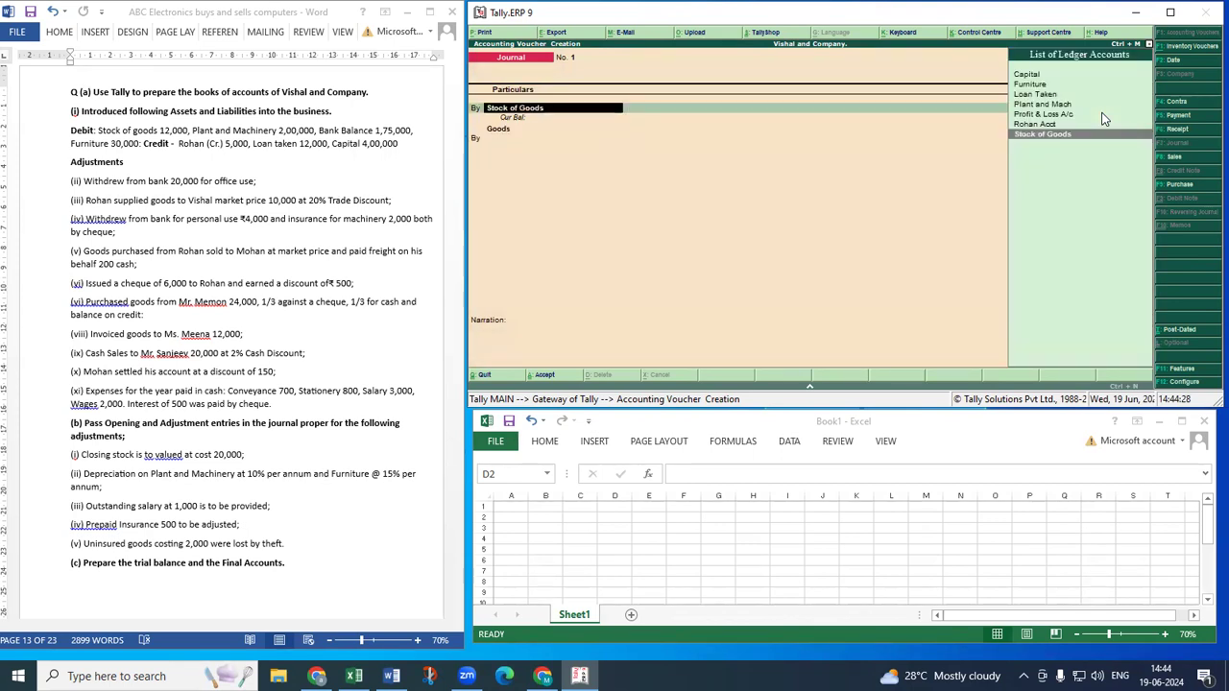
key(Return)
key(Return)
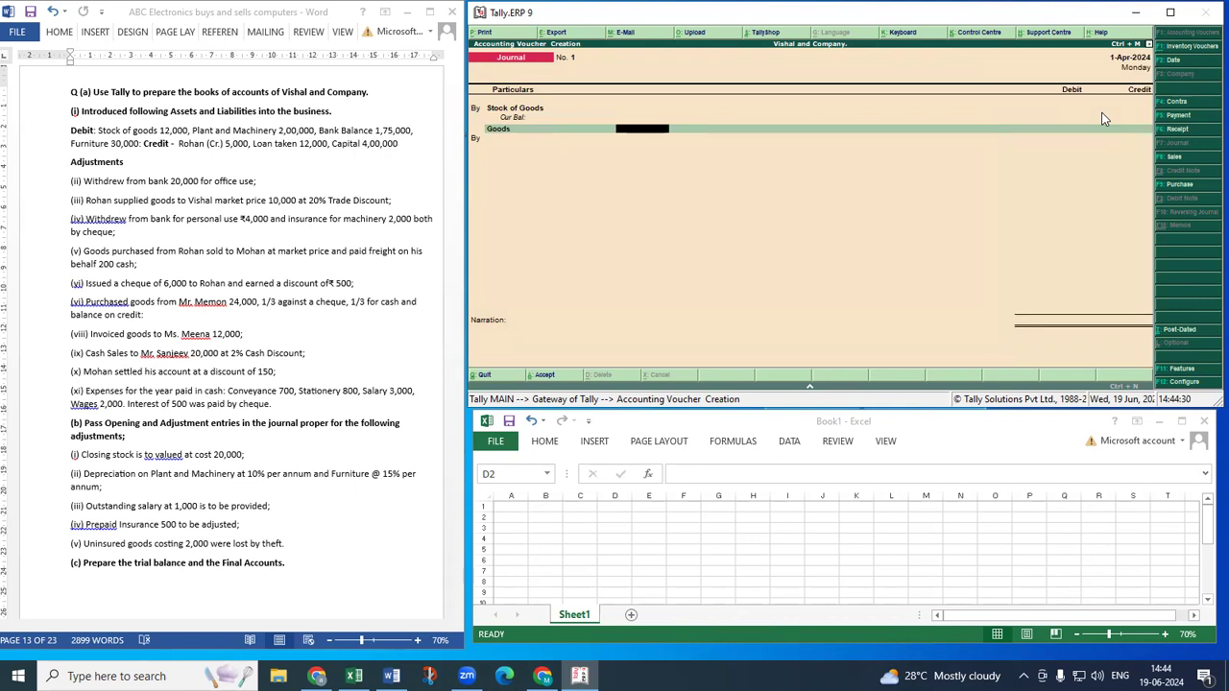
key(Return)
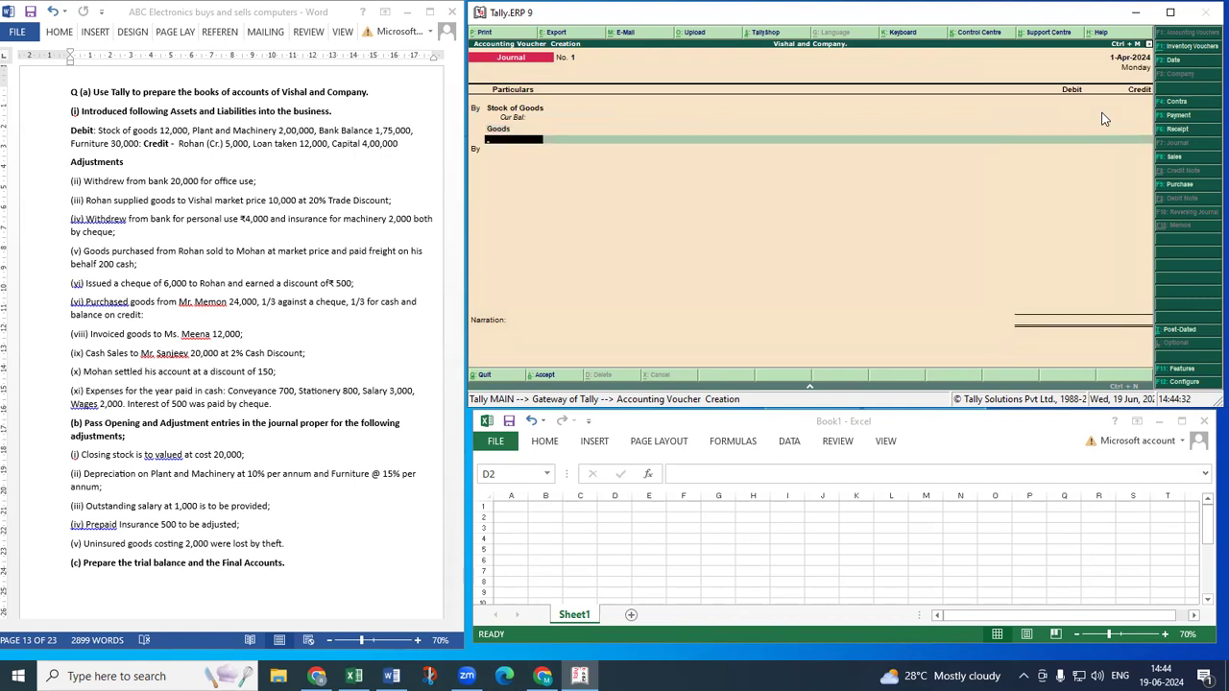
key(BackSpace)
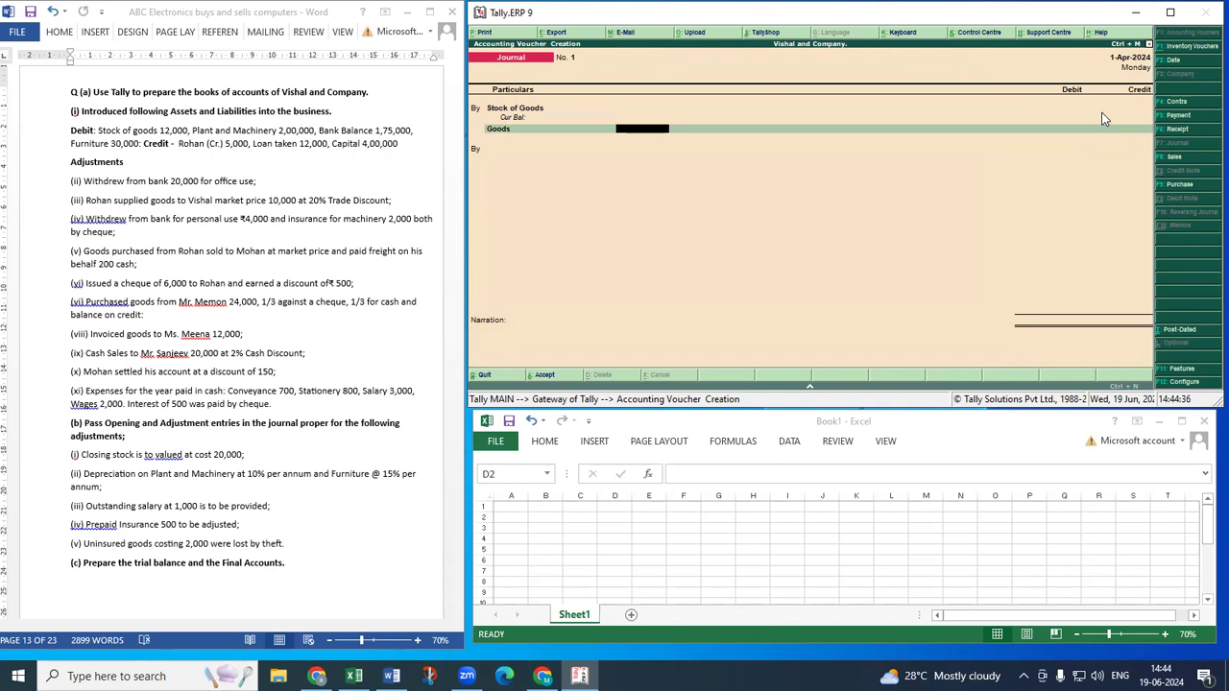
text(12000)
key(Return)
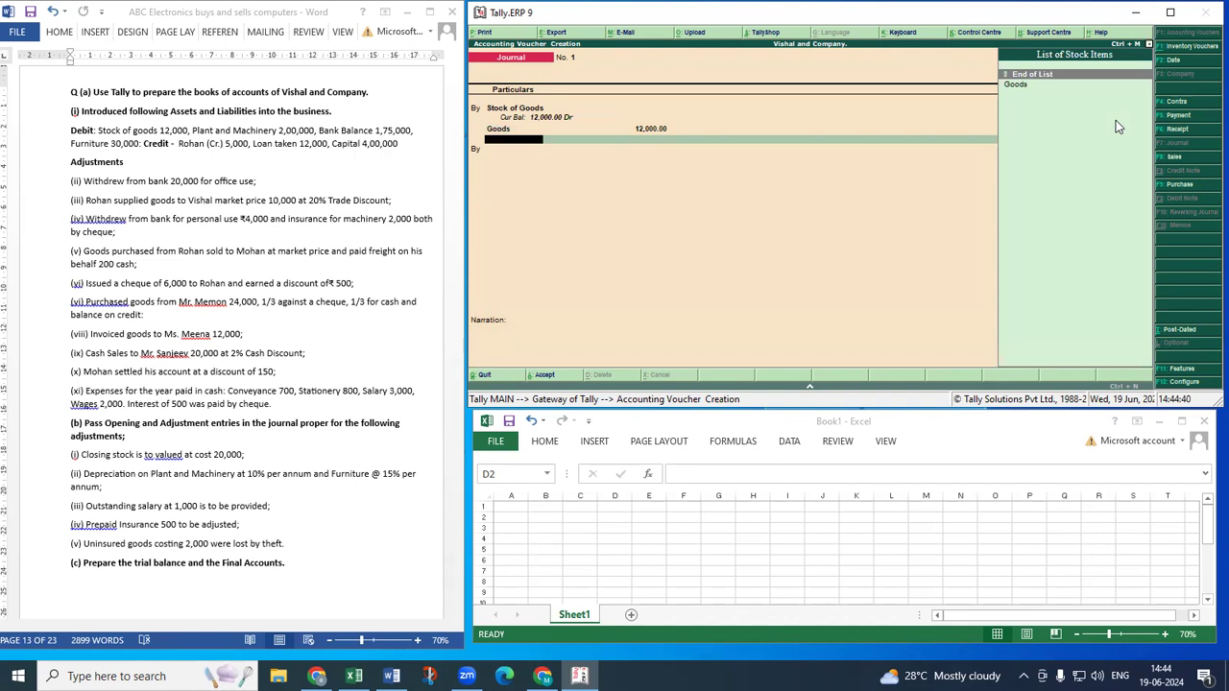
key(Down)
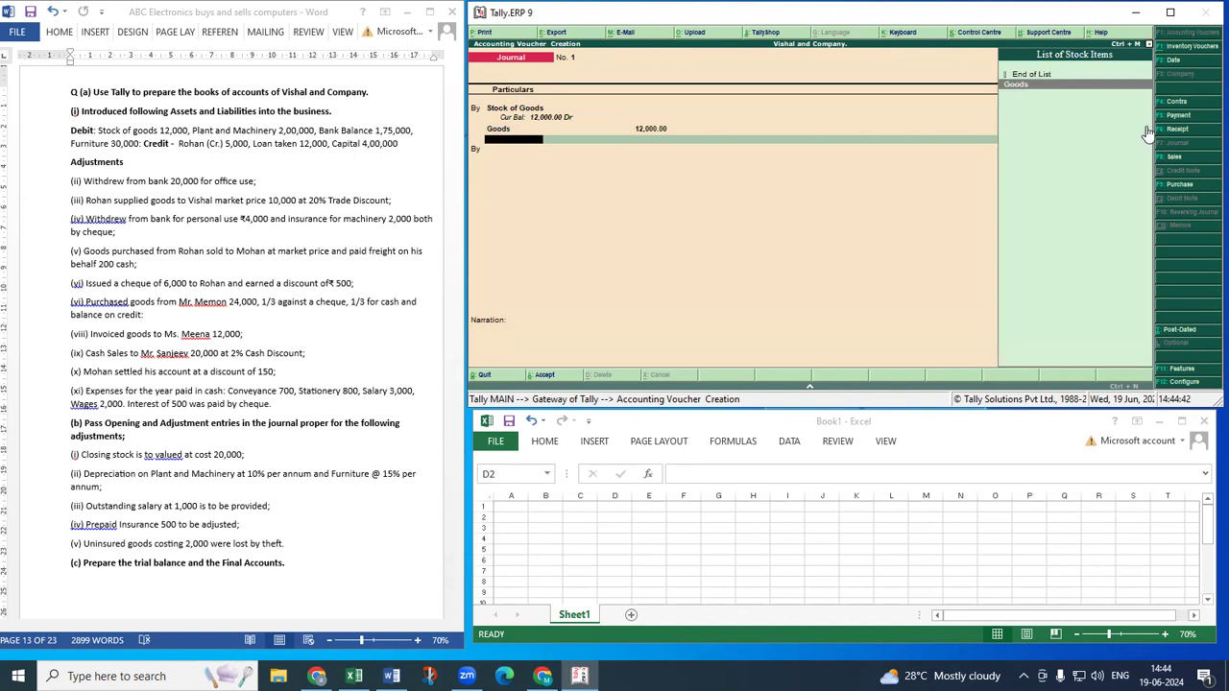
key(Return)
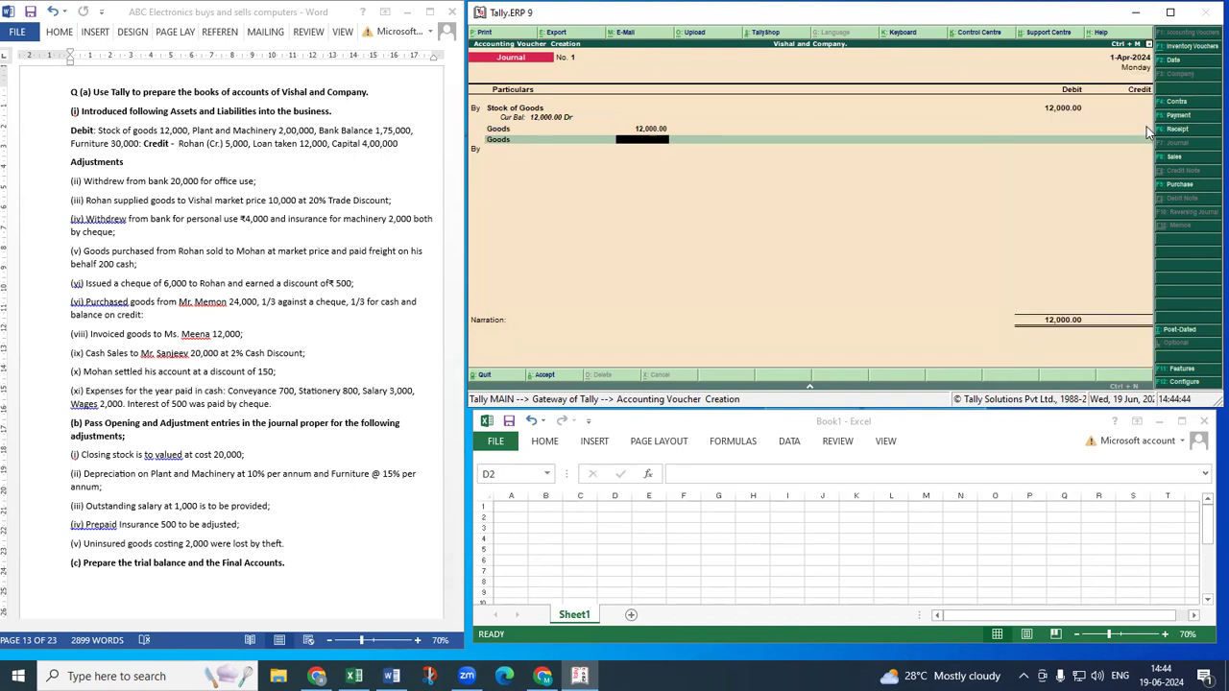
key(Return)
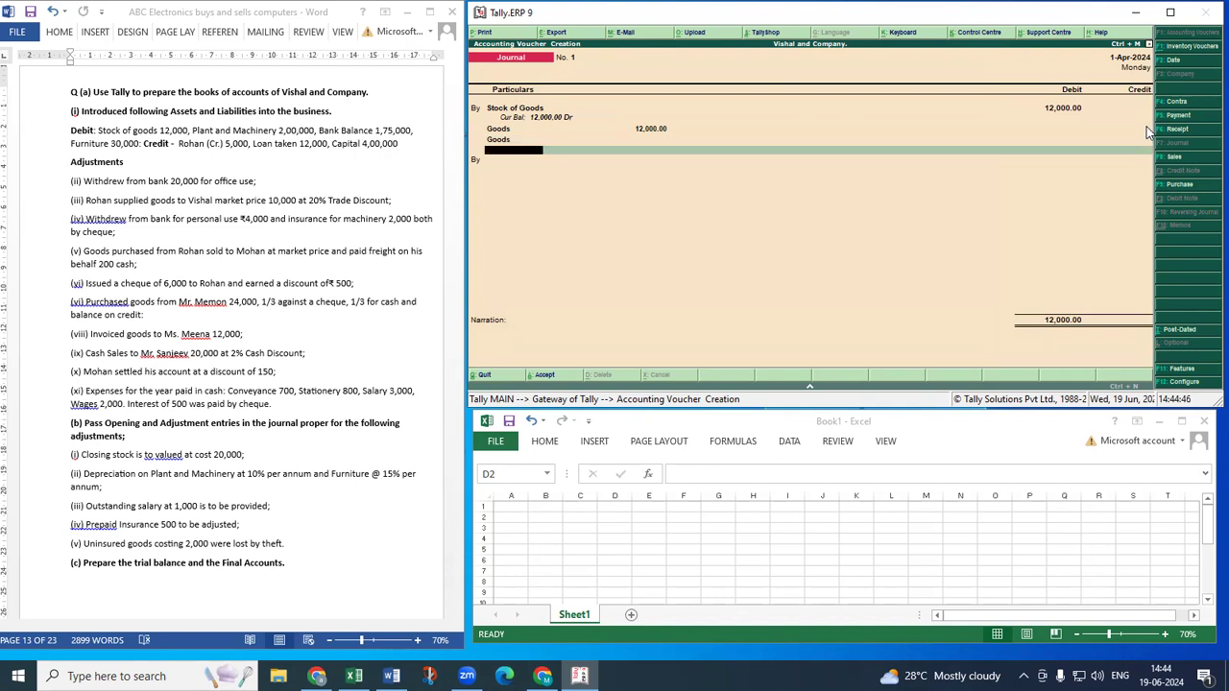
key(BackSpace)
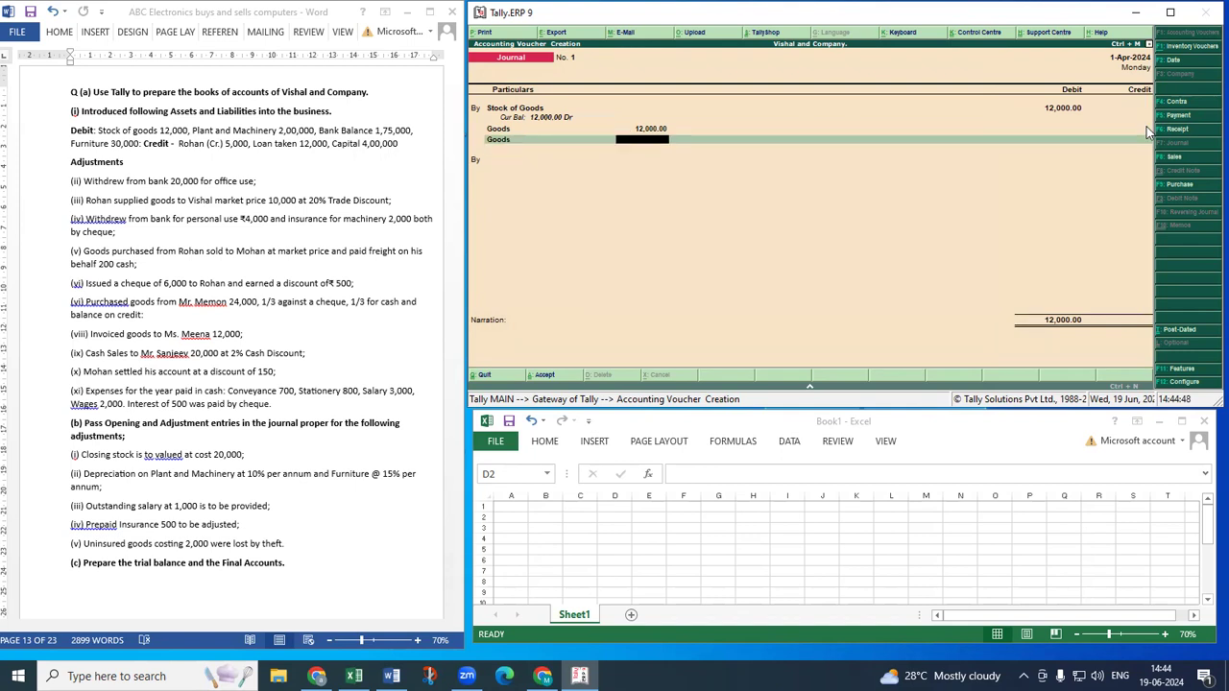
key(BackSpace)
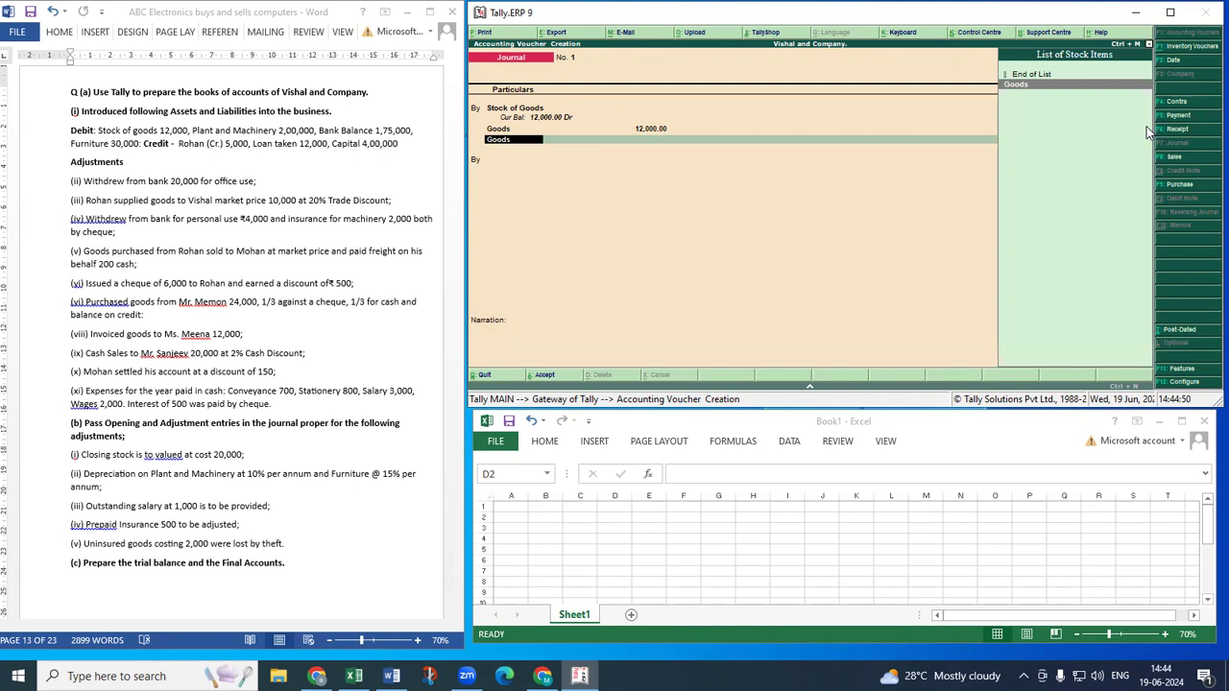
key(Return)
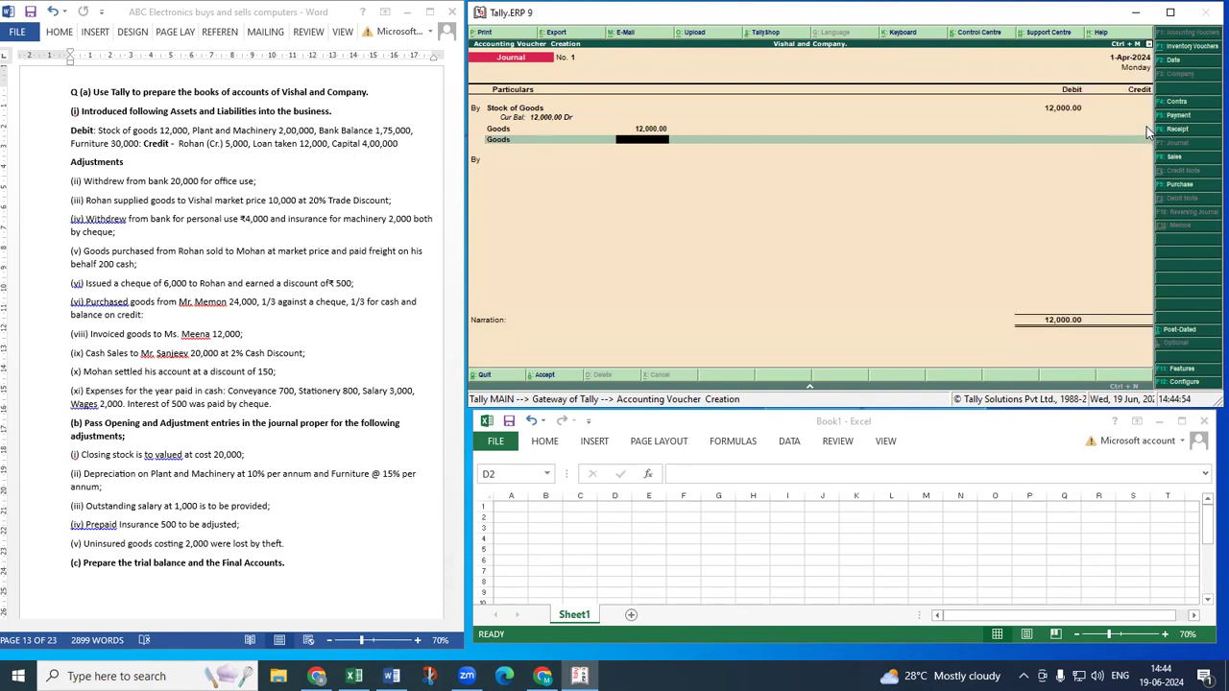
key(BackSpace)
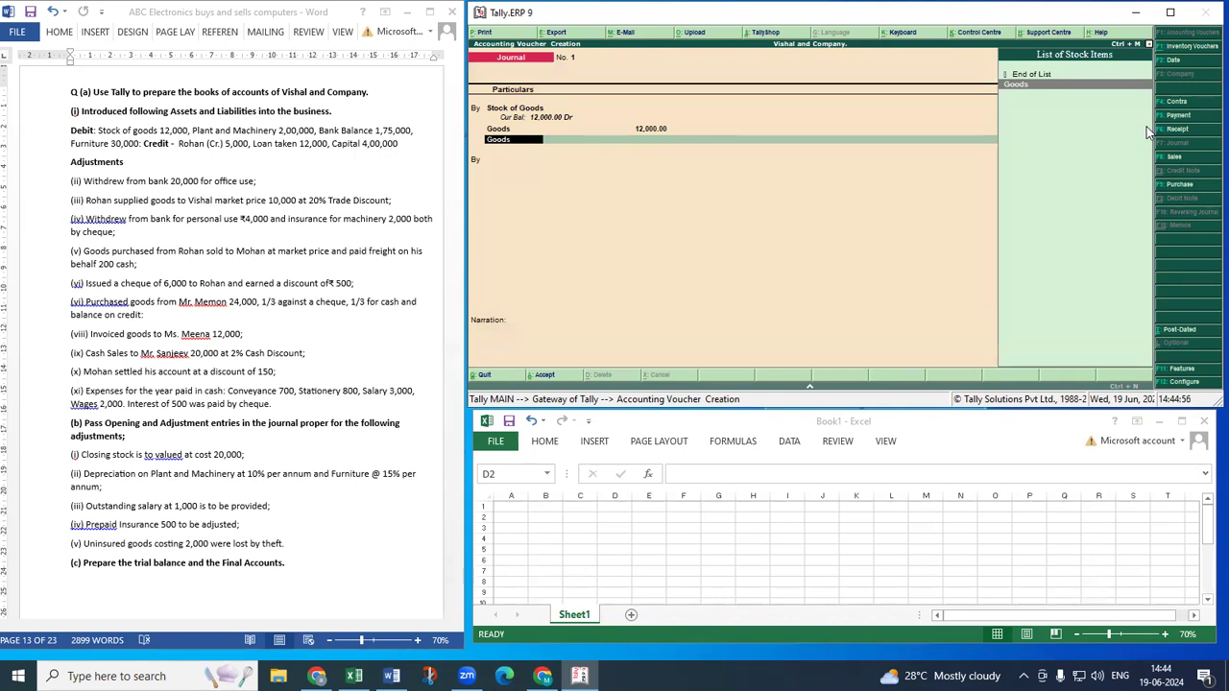
End the stock item list without a second Goods line and debit Plant and Mach with 2,00,000.
key(Up)
key(Return)
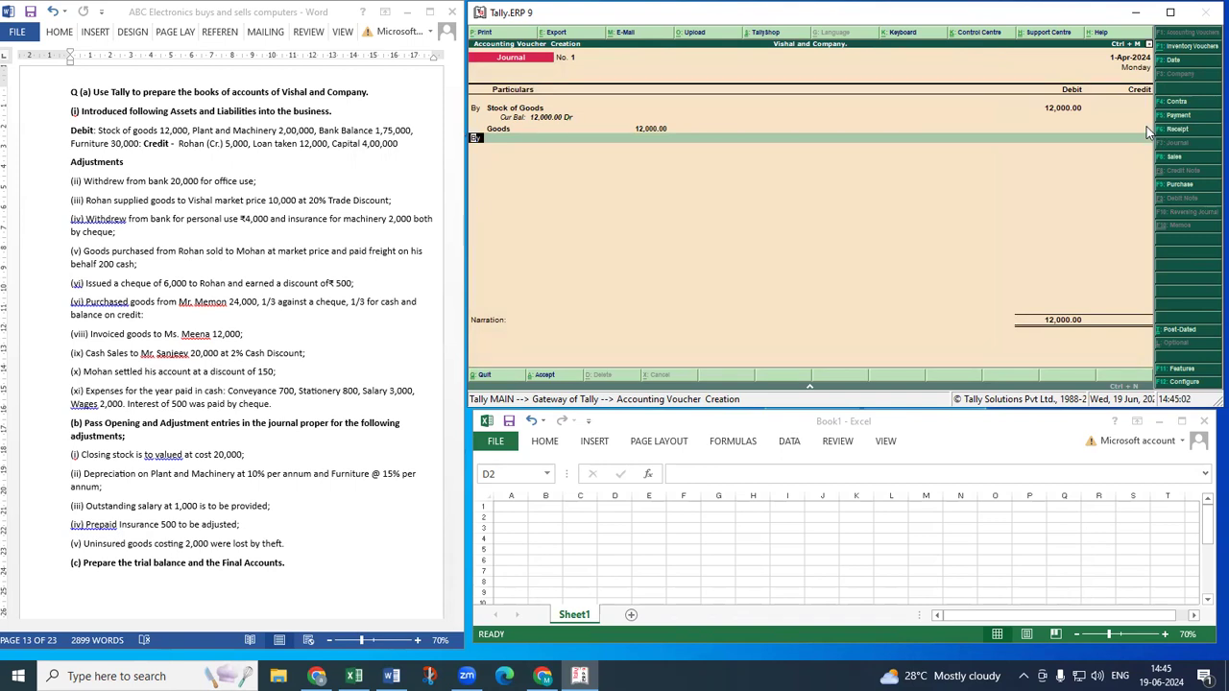
key(Return)
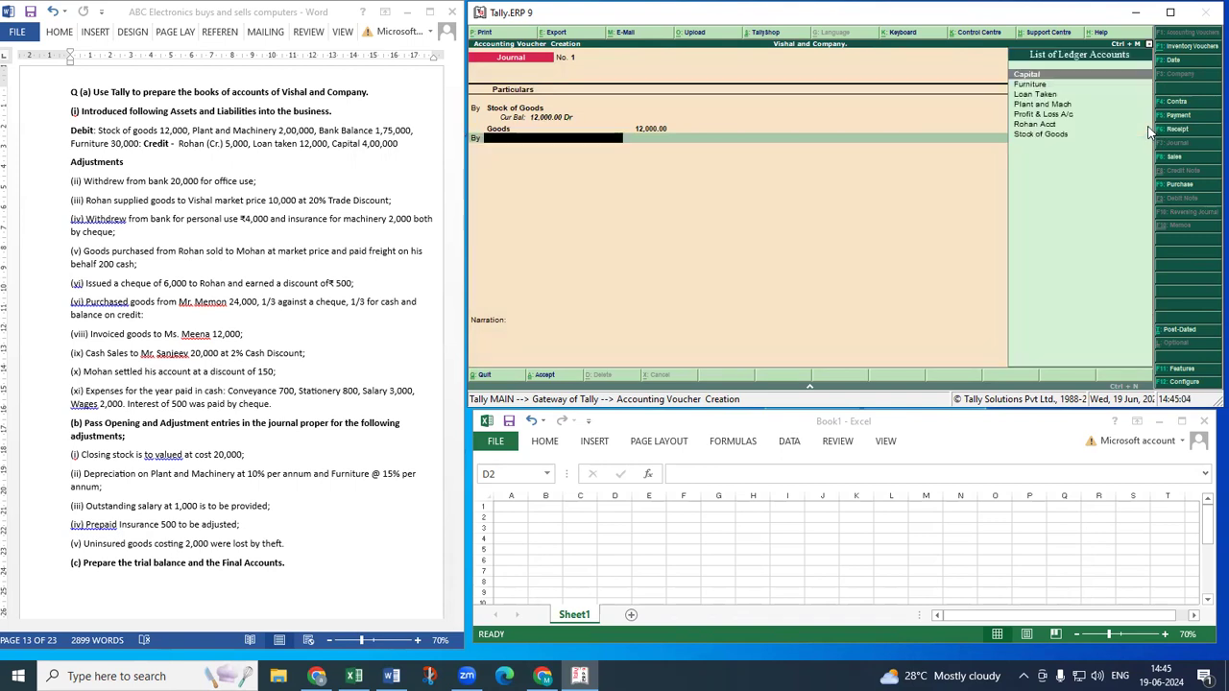
text(p)
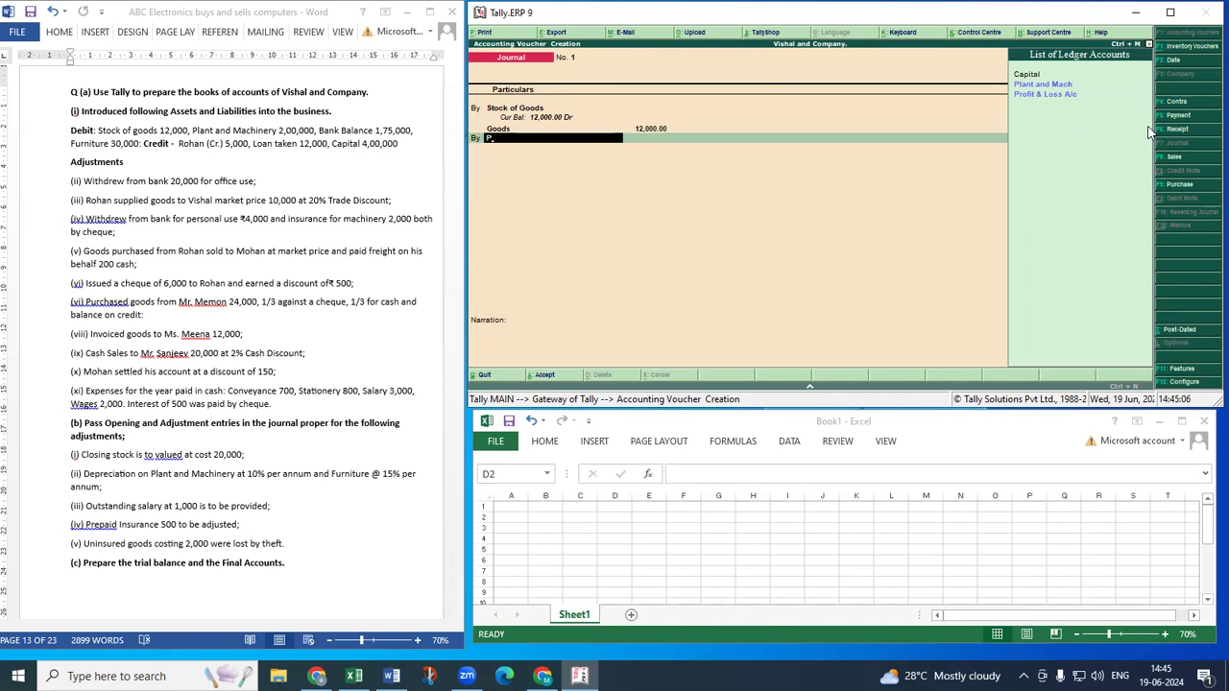
key(Return)
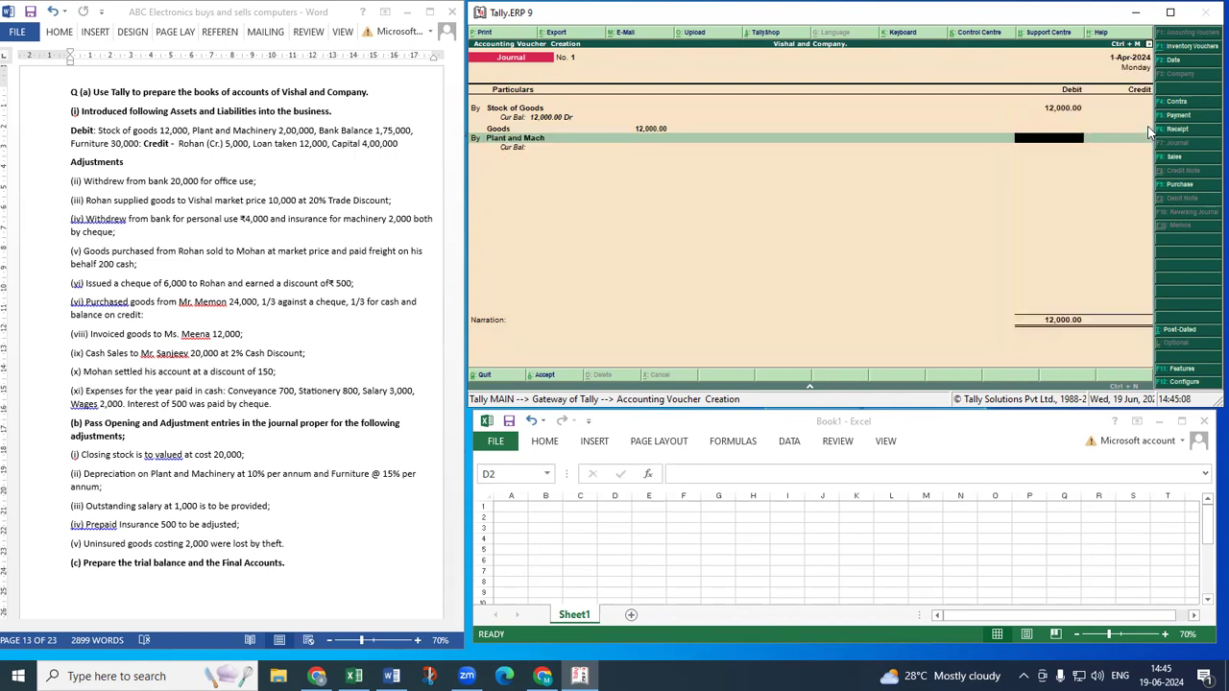
text(2,00,000)
key(Return)
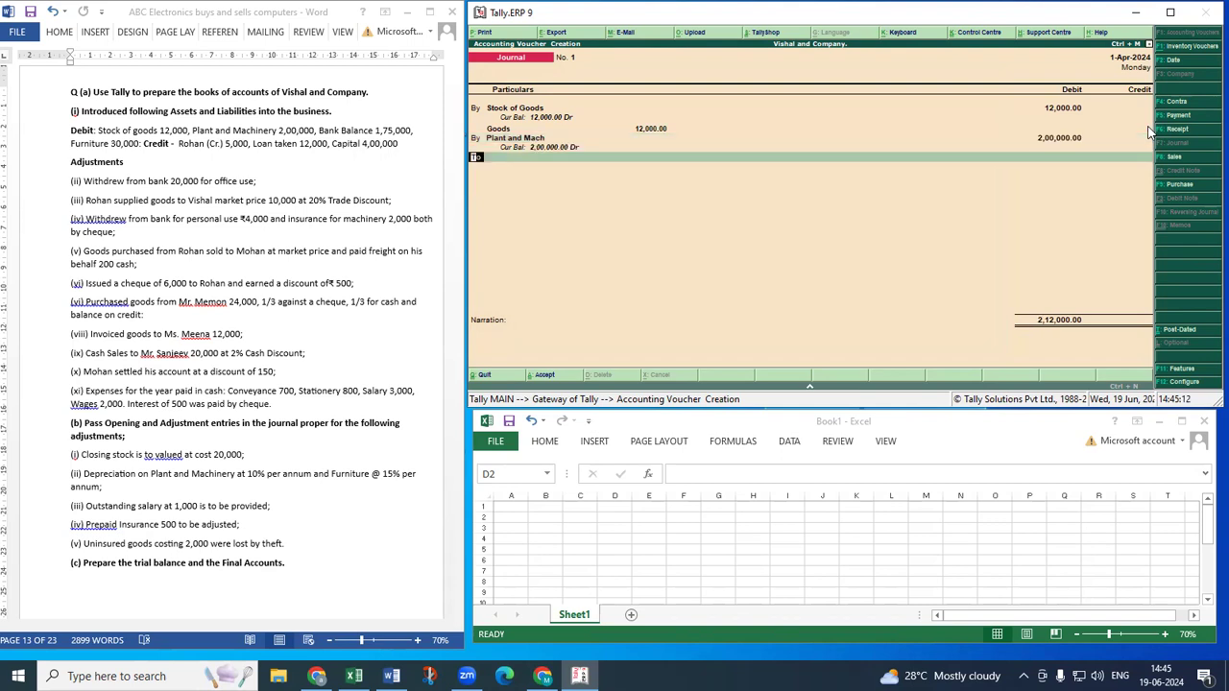
Add a further debit line for Furniture with 30000 to the journal voucher.
text(to)
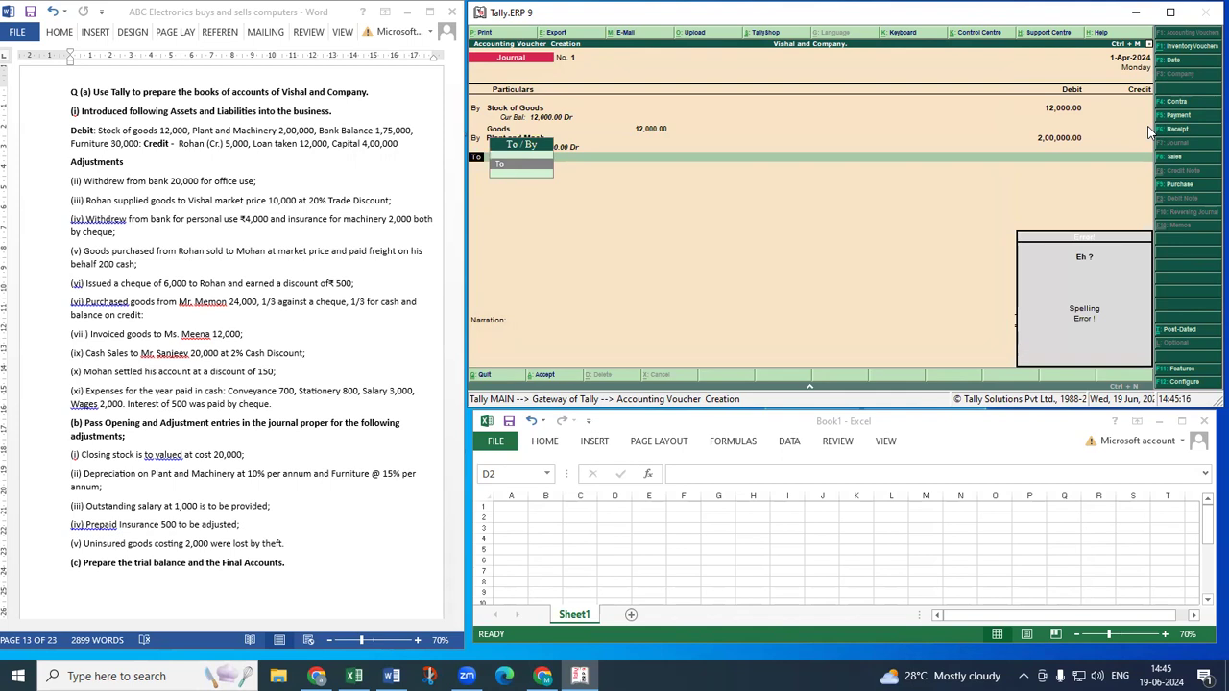
key(BackSpace)
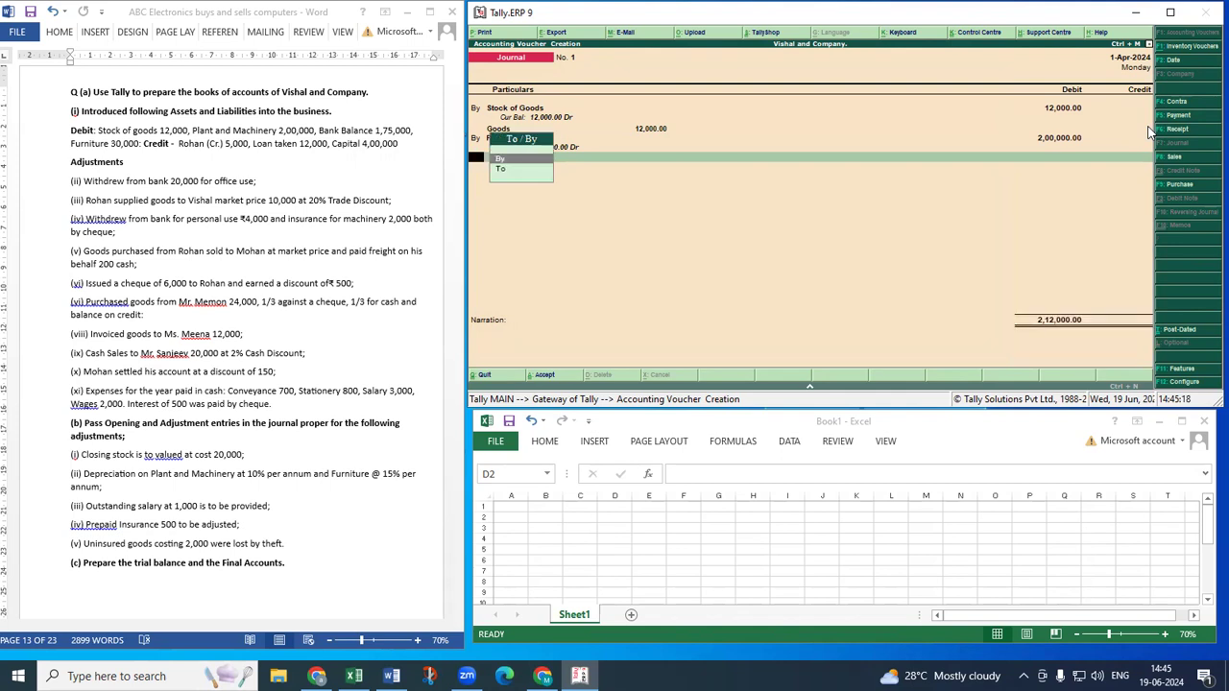
key(Return)
text(F)
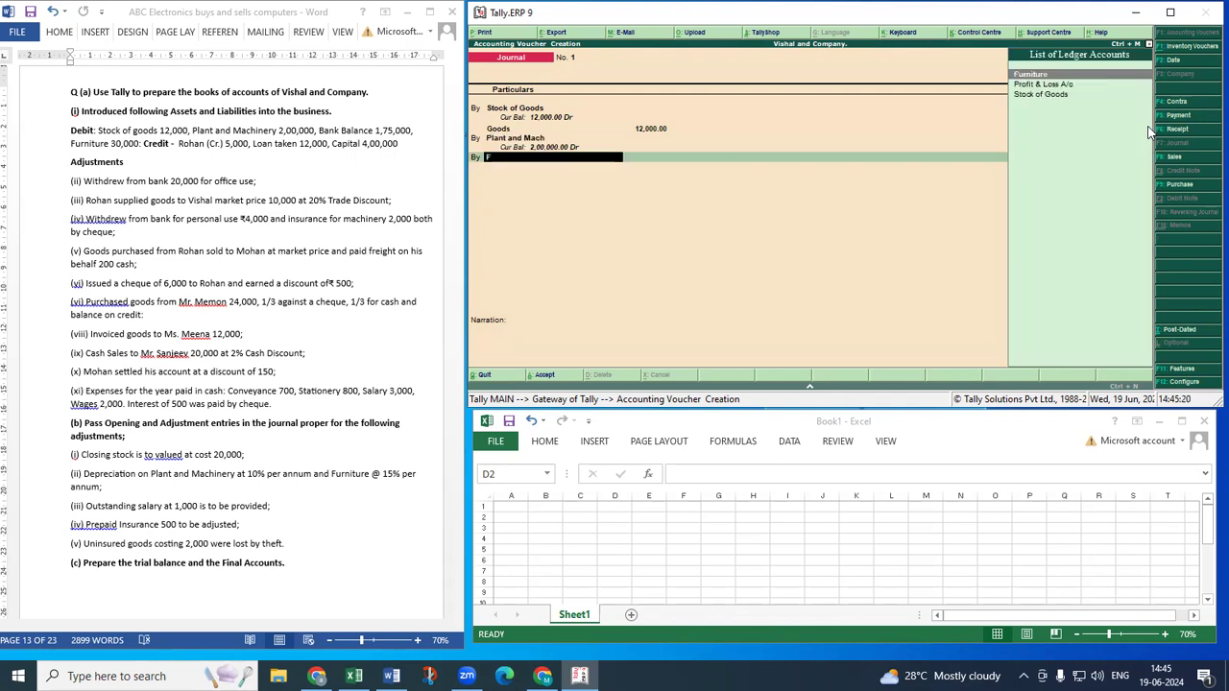
key(Return)
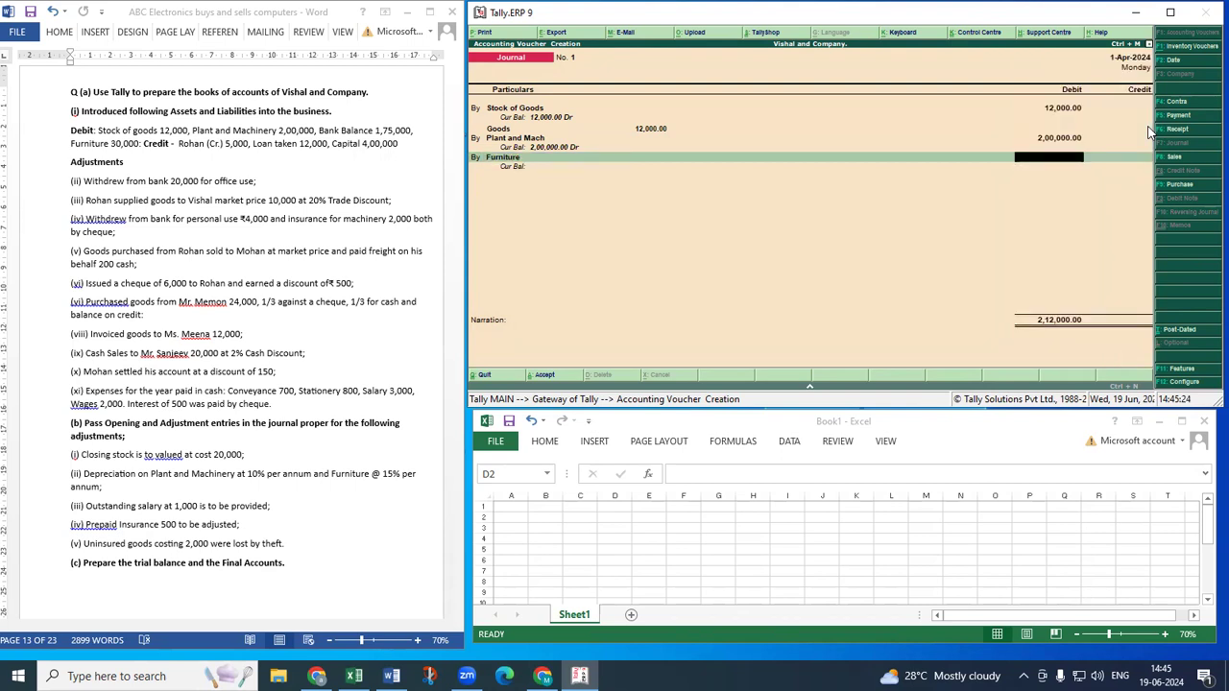
text(30000)
key(Return)
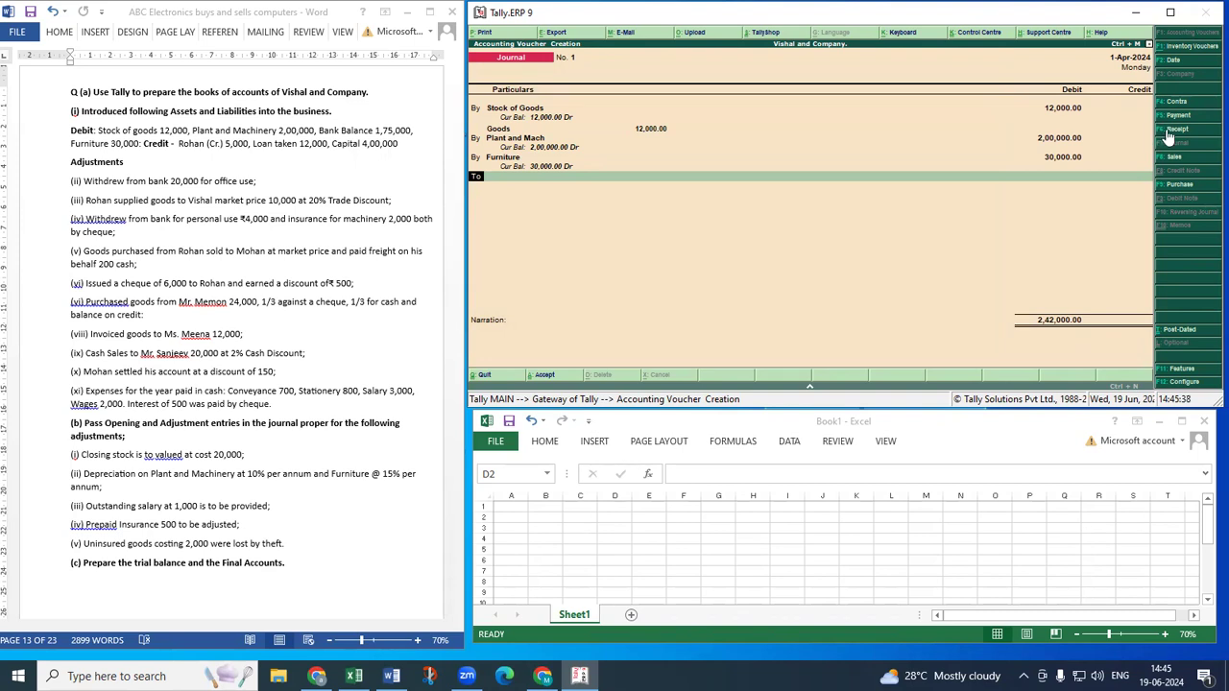
Credit the creditor's personal account with 5000 in the journal voucher, using On Account as the bill-wise reference.
key(Return)
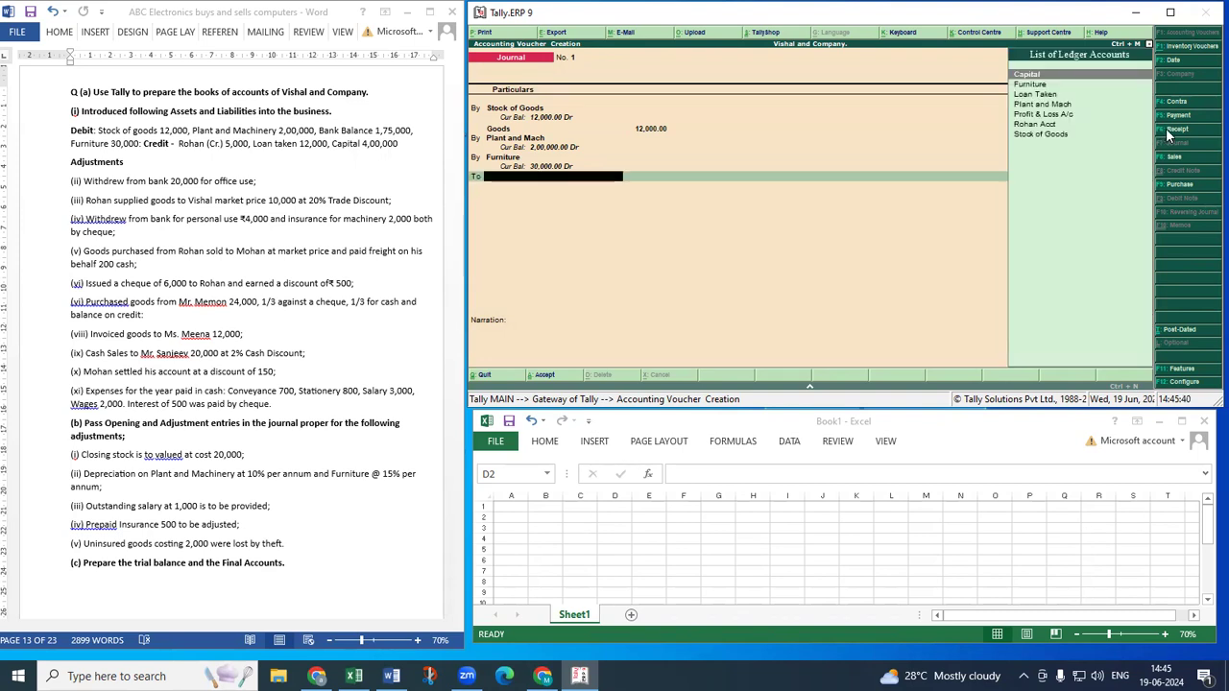
text(R)
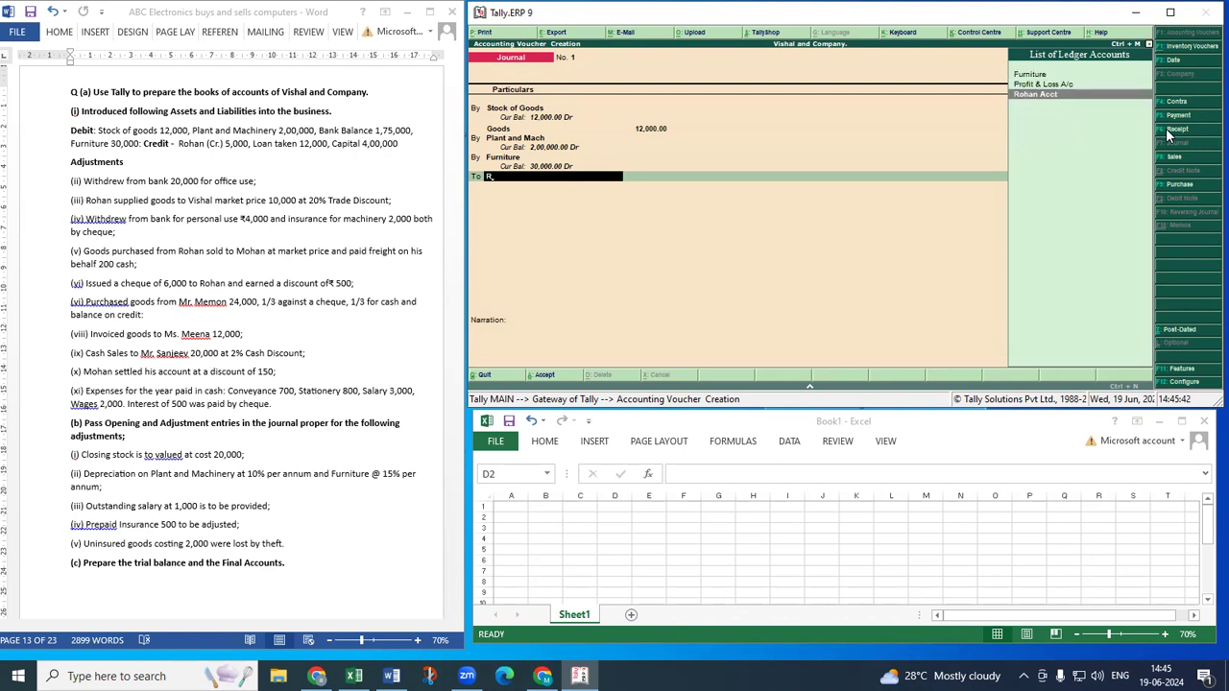
key(Return)
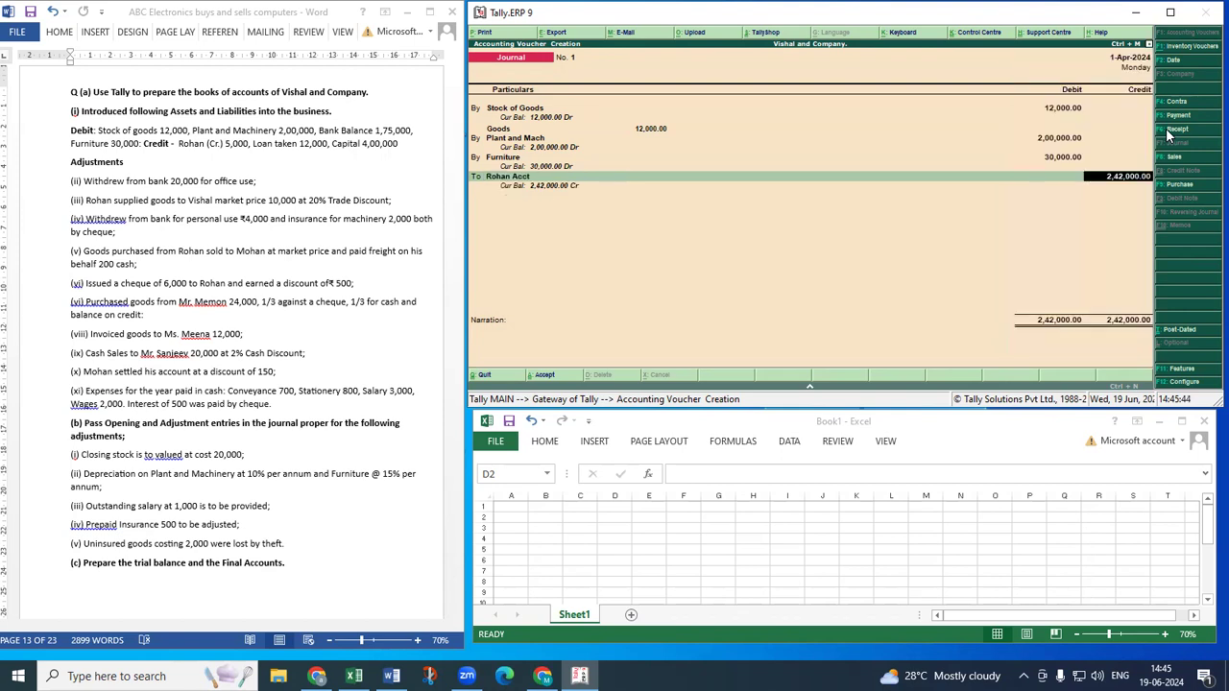
text(5000)
key(Return)
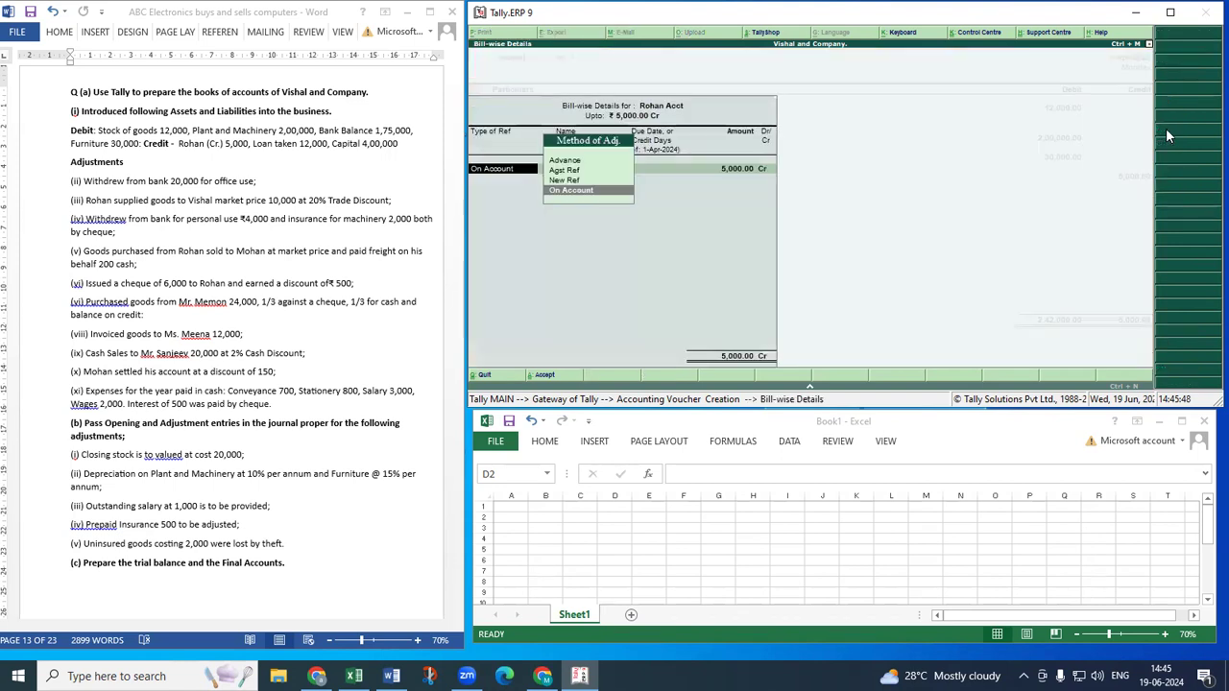
key(Return)
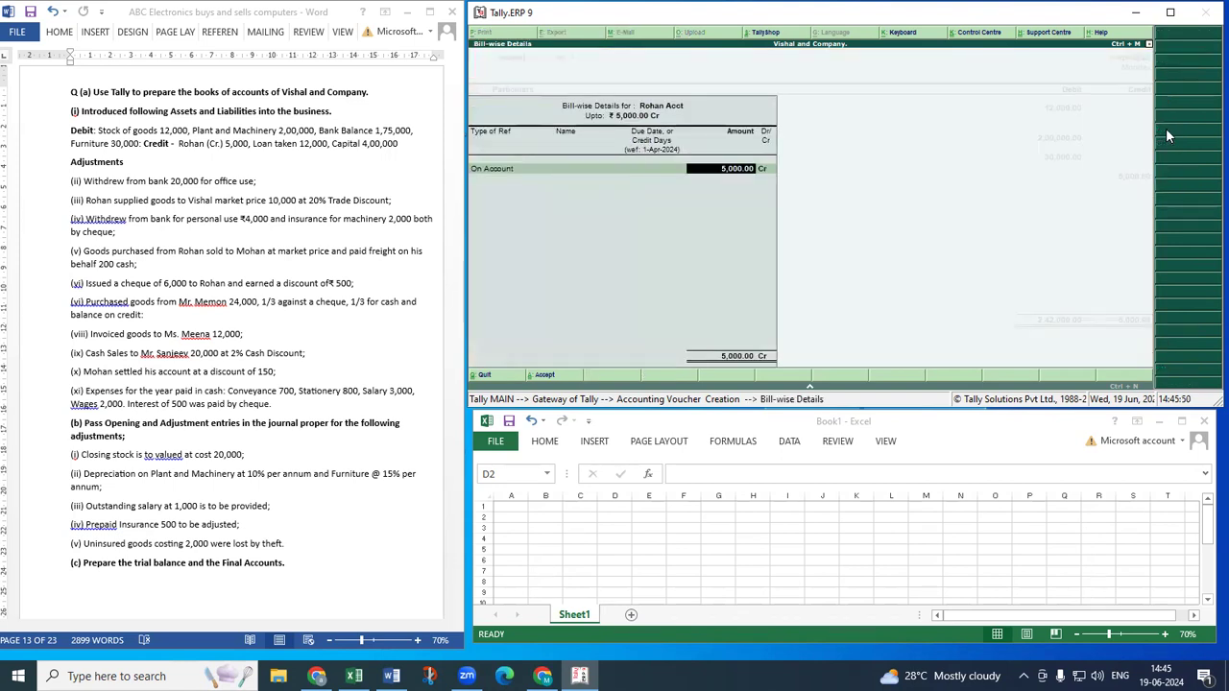
key(Return)
Add a credit line for Loan Taken with 12000 to the journal voucher.
key(Return)
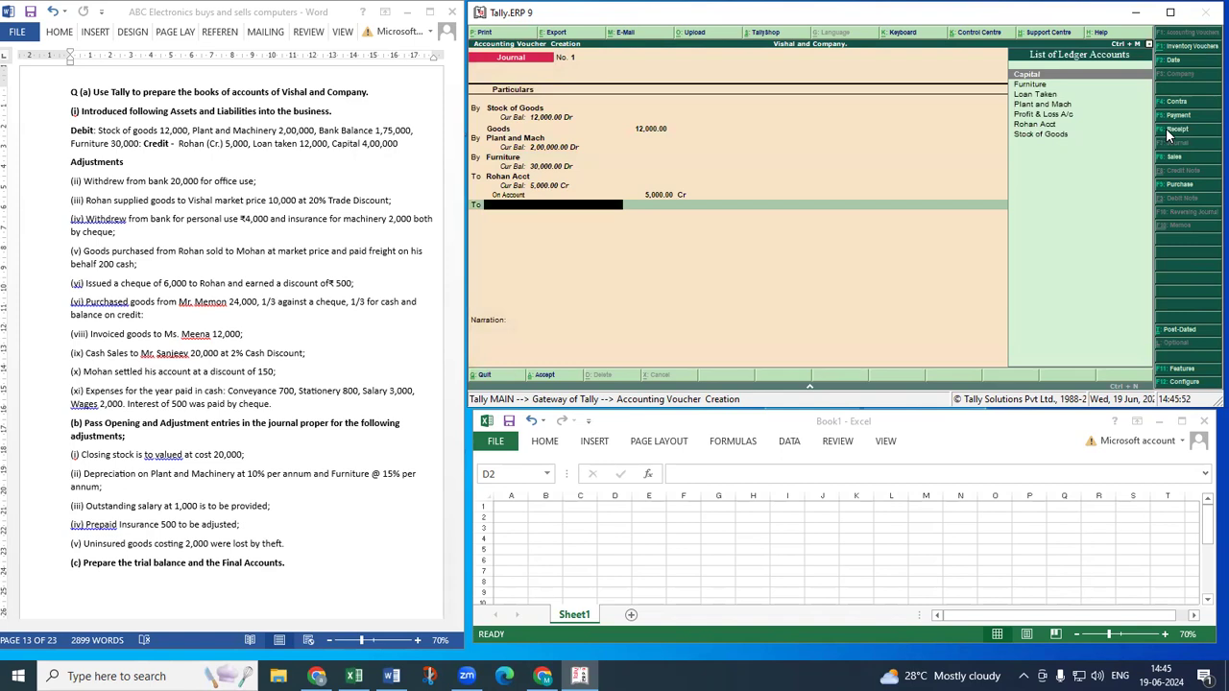
text(L)
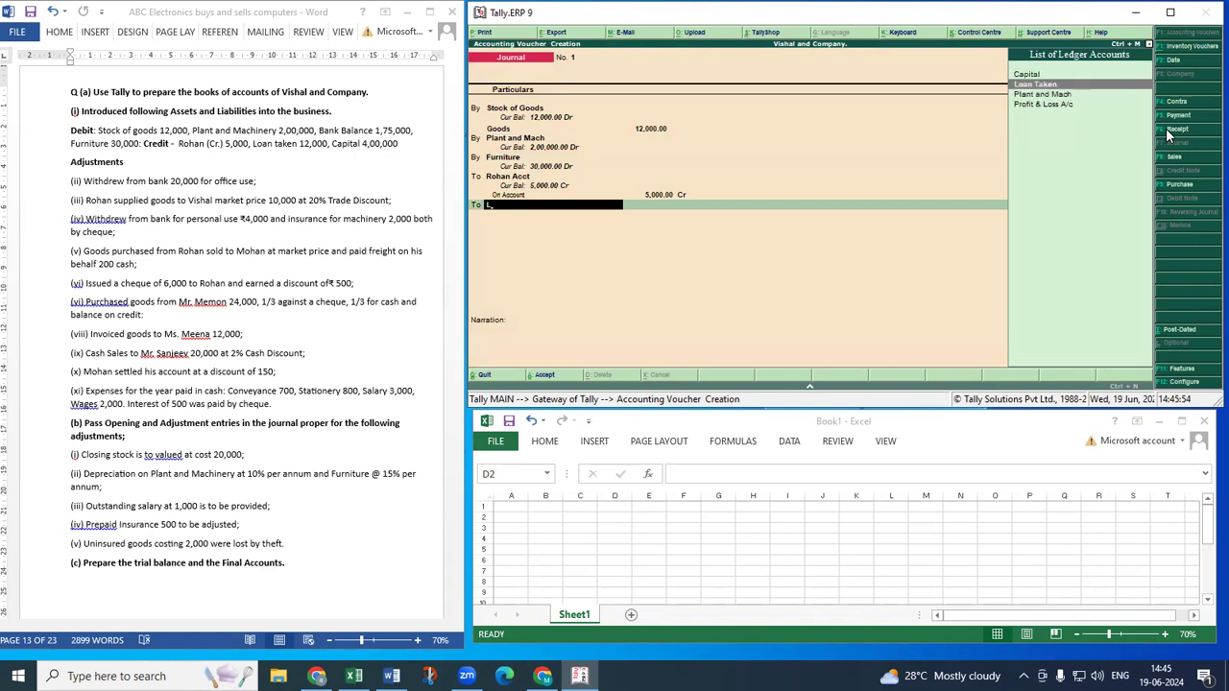
key(Return)
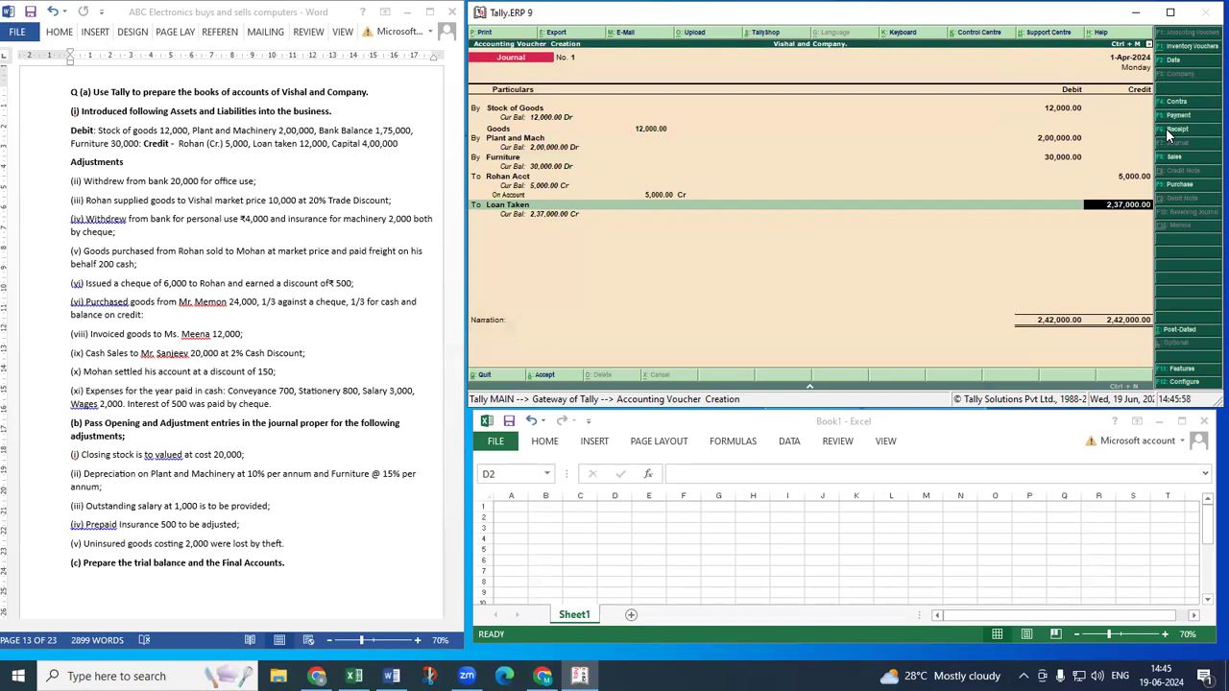
text(12000)
key(Return)
Credit Capital with the balancing 2,25,000 and save the journal voucher with an empty narration.
key(Return)
text(c)
key(Return)
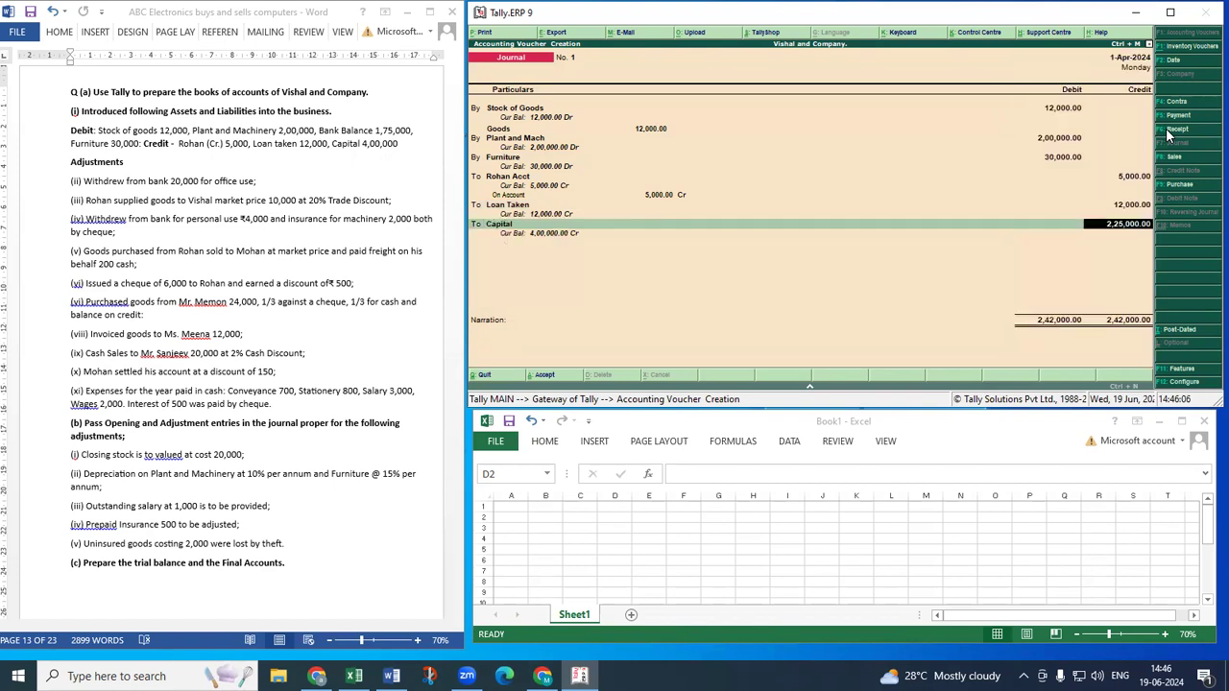
key(Return)
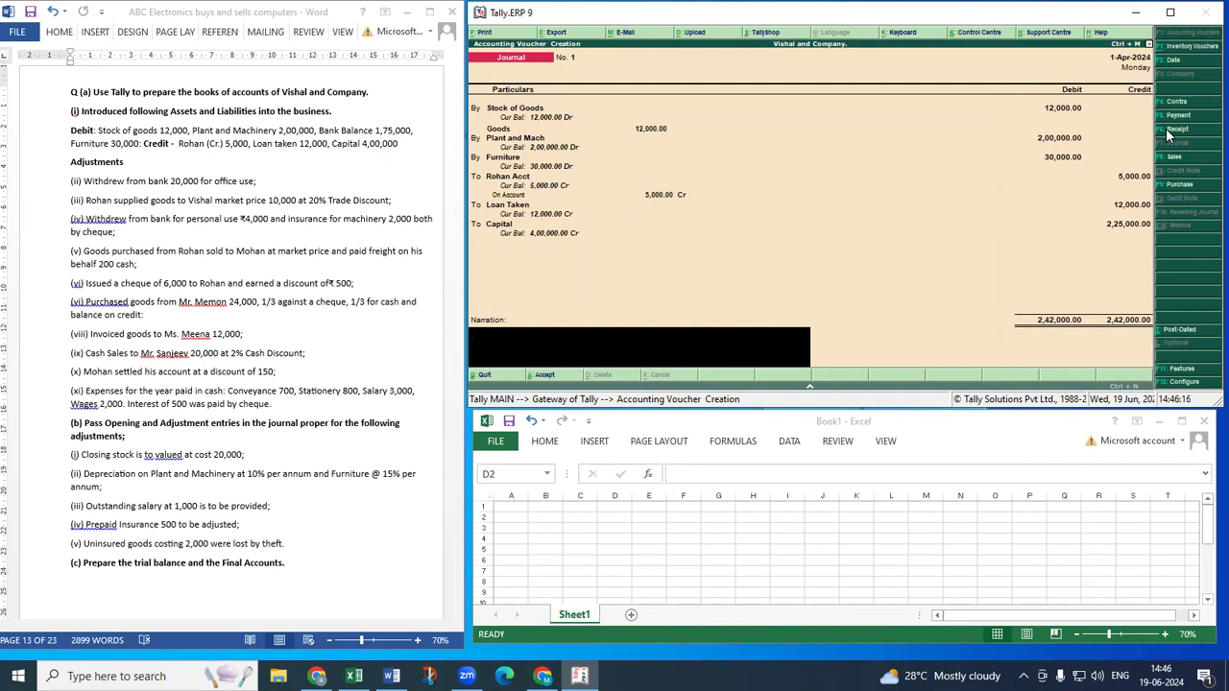
key(Return)
key(Return)
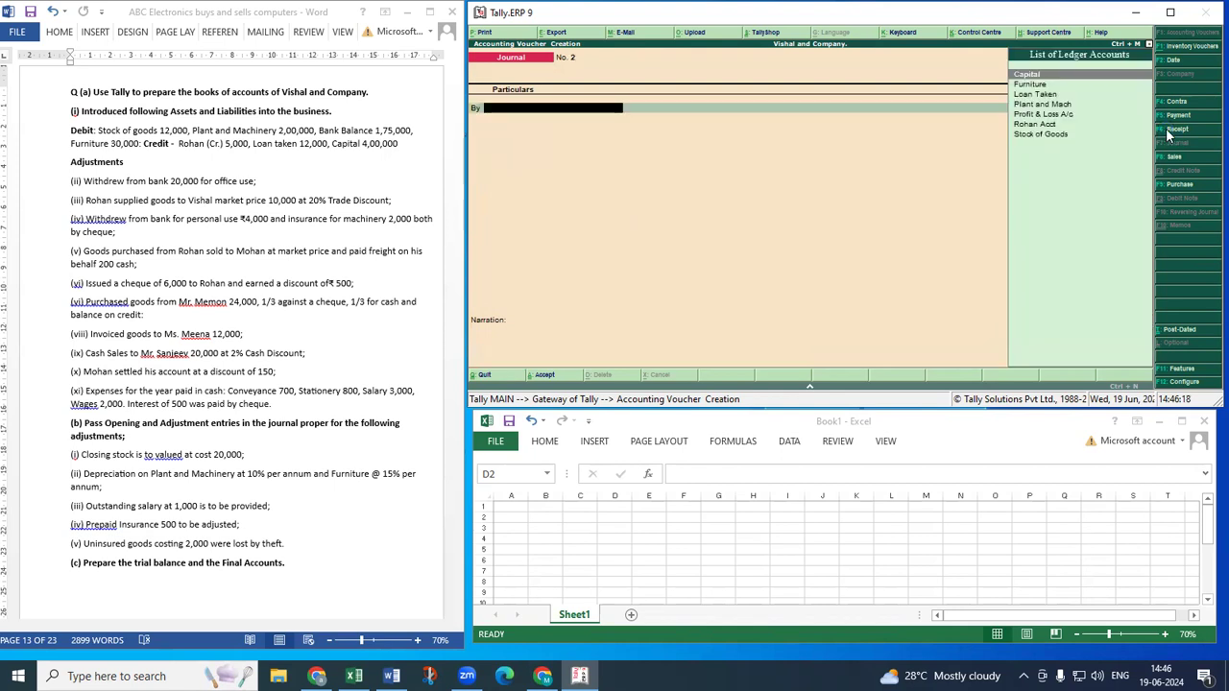
Leave voucher entry, examine the balance sheet in detailed form and return to the Gateway of Tally.
key(Escape)
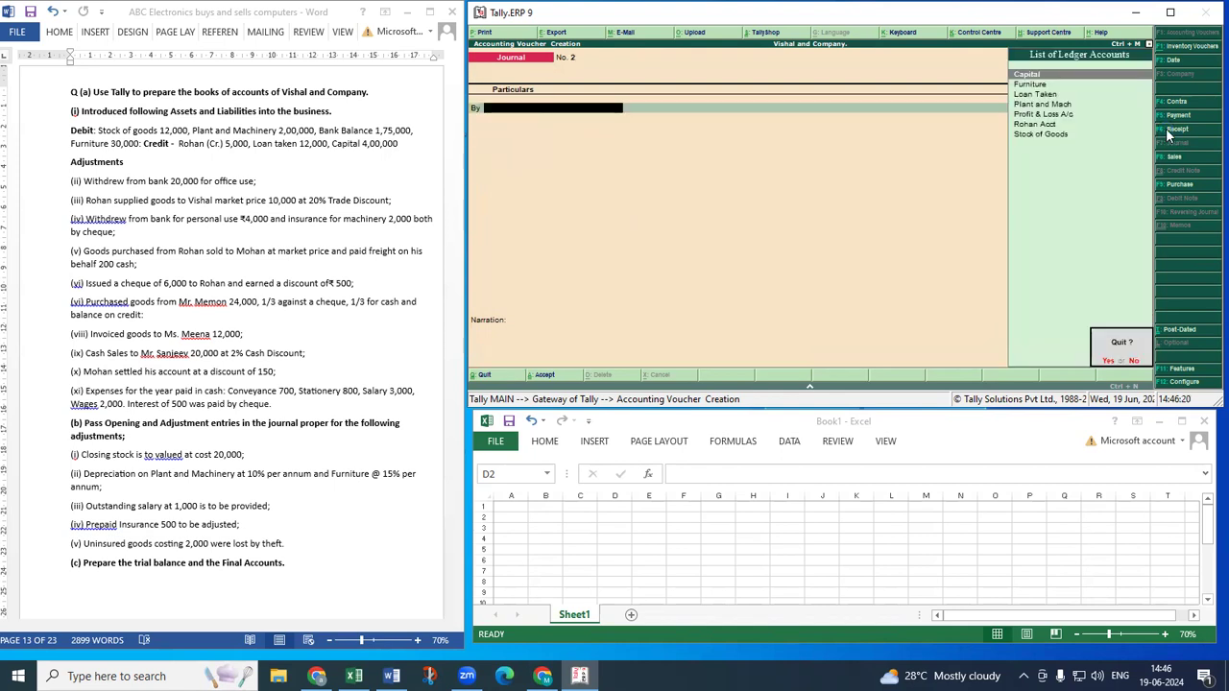
key(Return)
key(b)
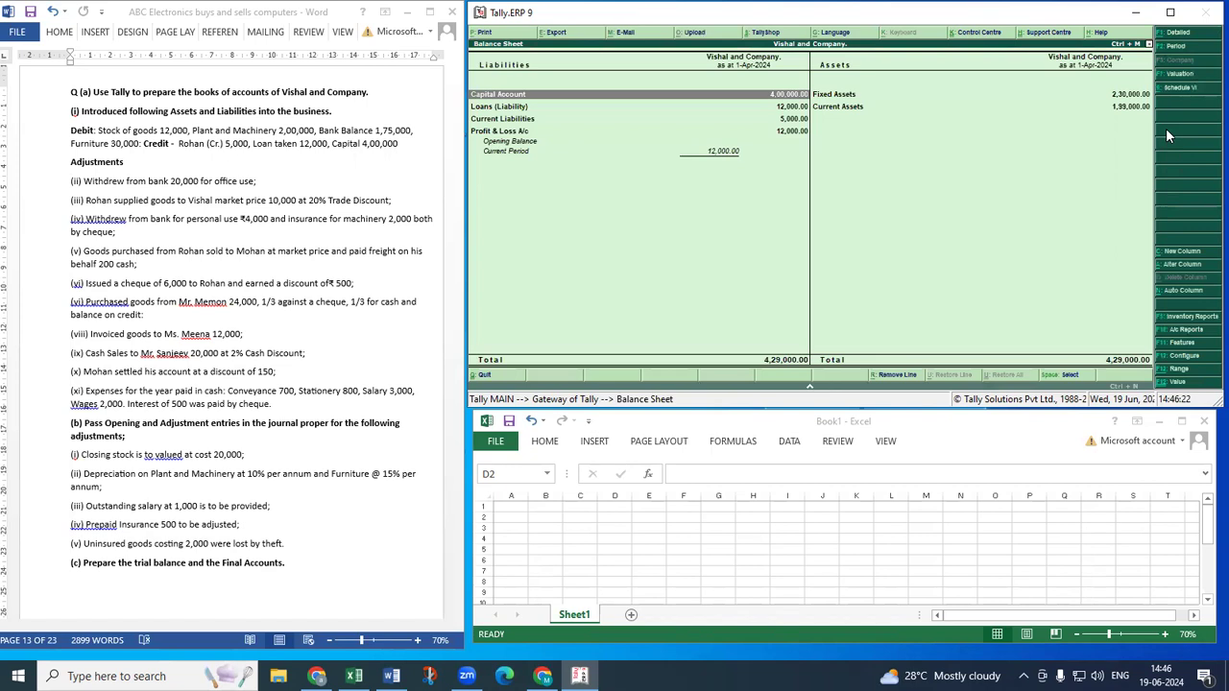
key(alt+F1)
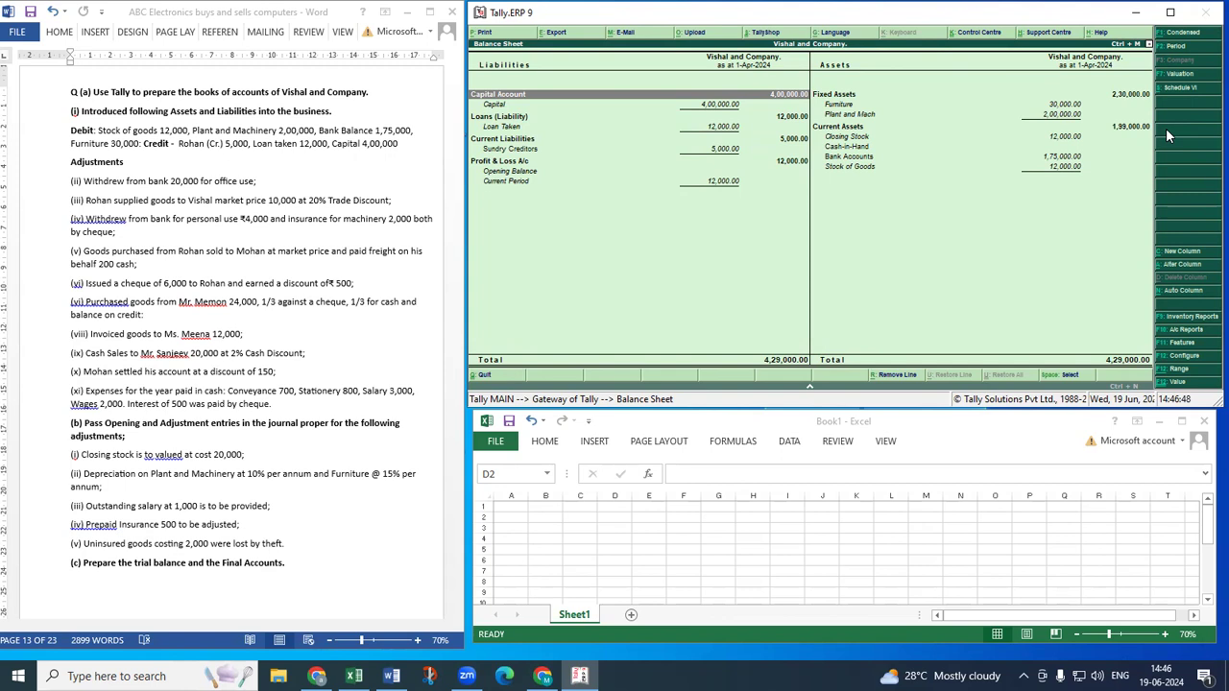
key(Escape)
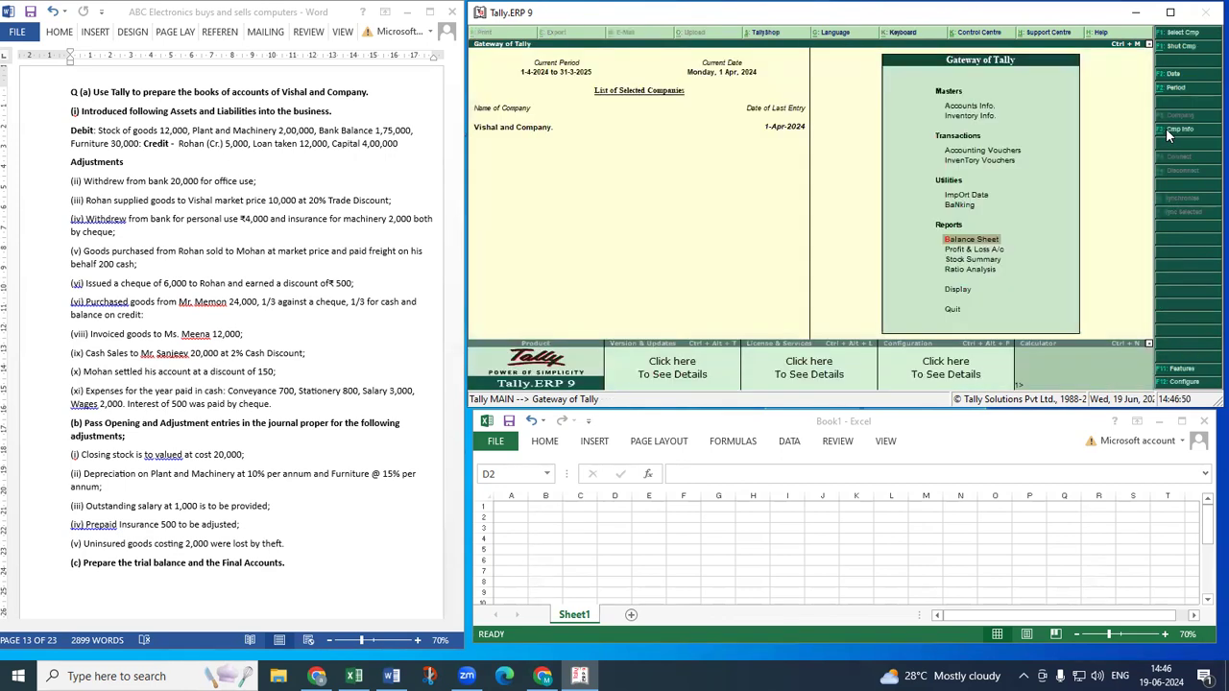
key(Escape)
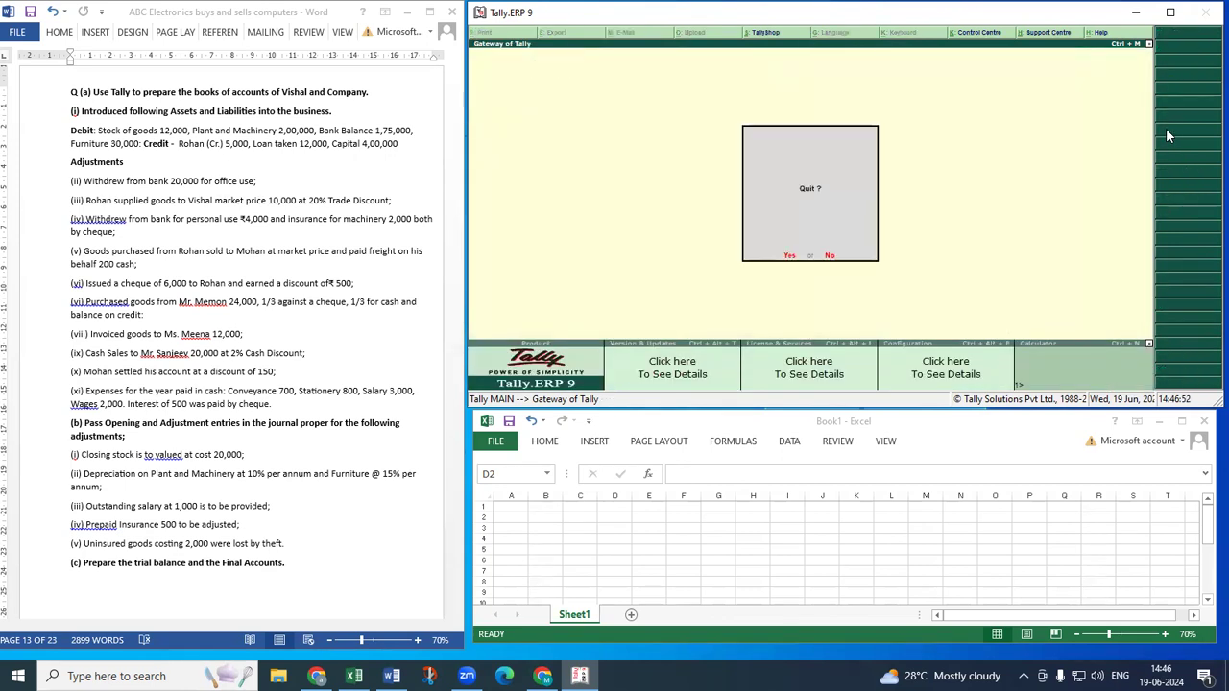
key(n)
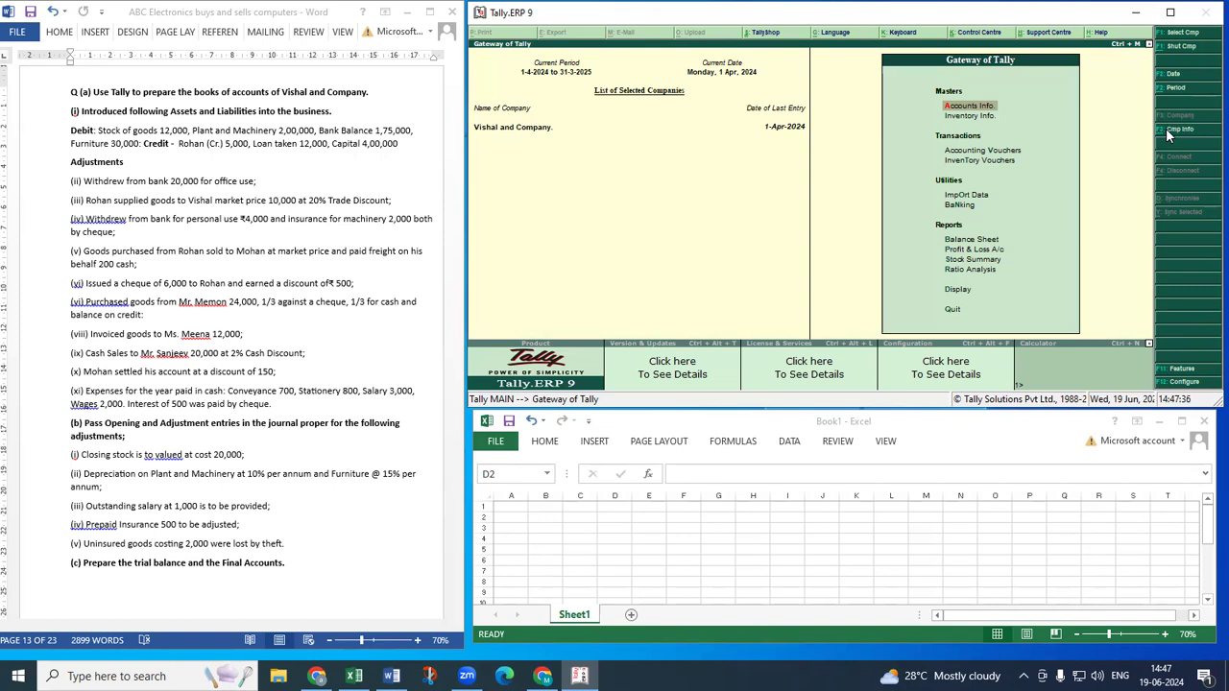
Record a contra voucher withdrawing 20,000 from Bank Balance into Cash, with Cheque as the bank allocation's transaction type.
key(v)
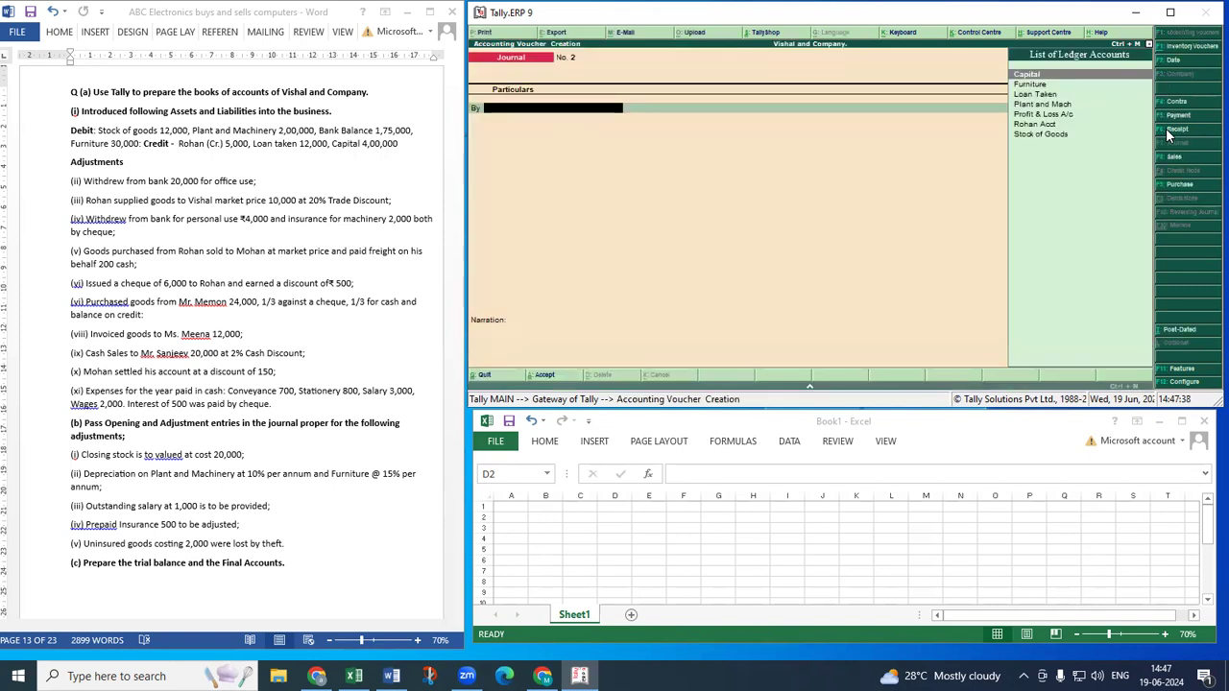
key(F4)
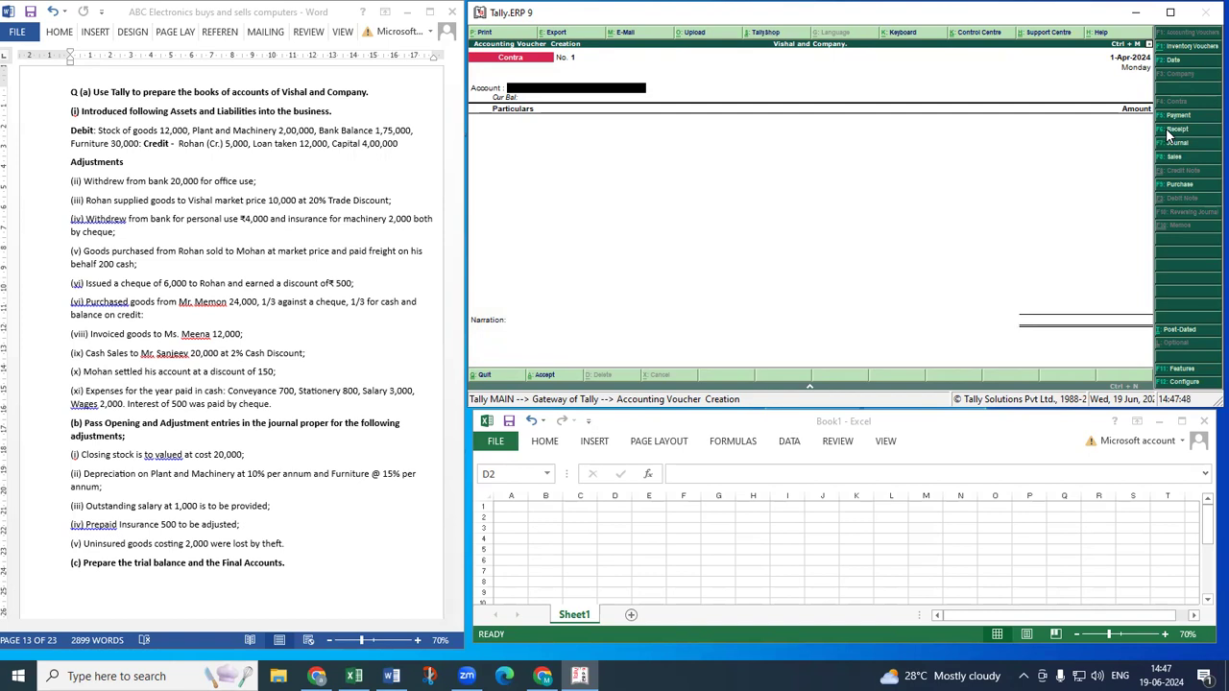
key(Return)
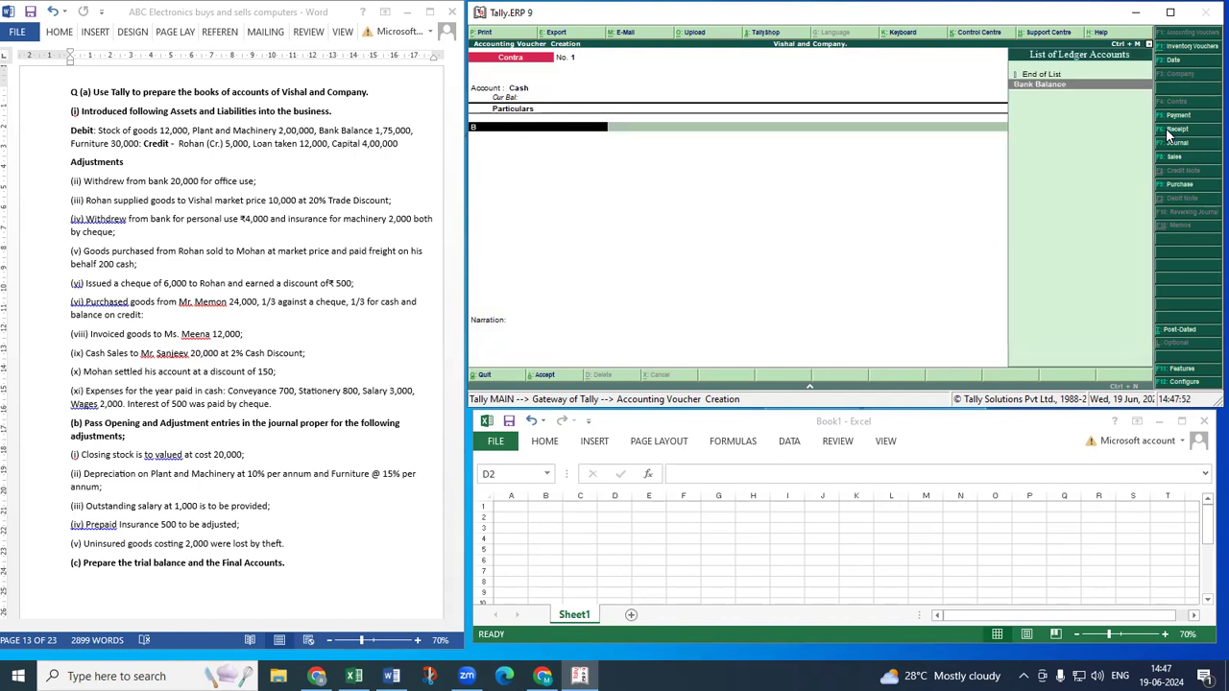
key(Return)
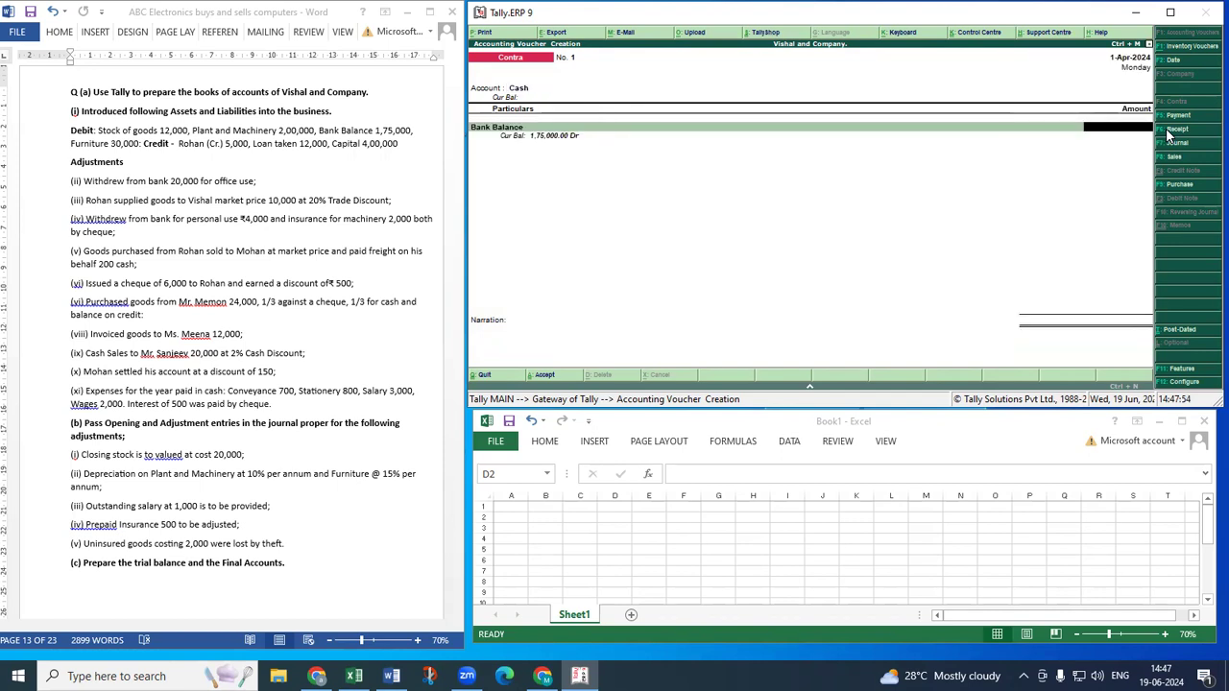
text(20,000)
key(Return)
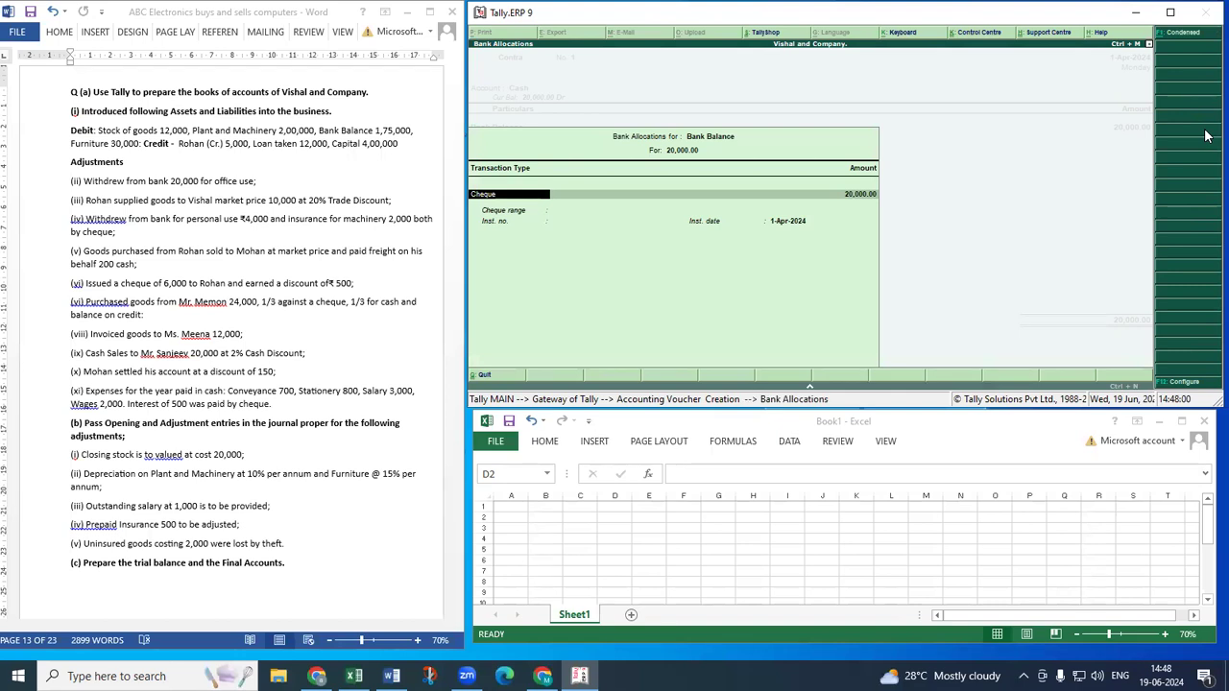
key(ctrl+a)
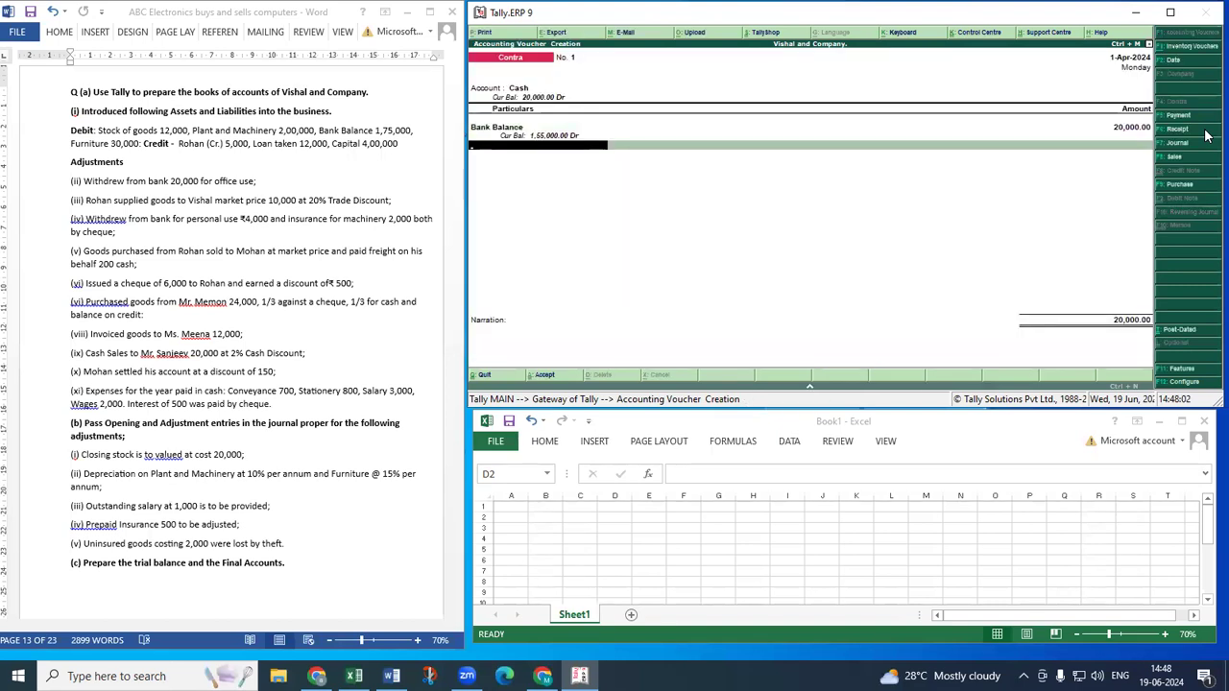
key(ctrl+a)
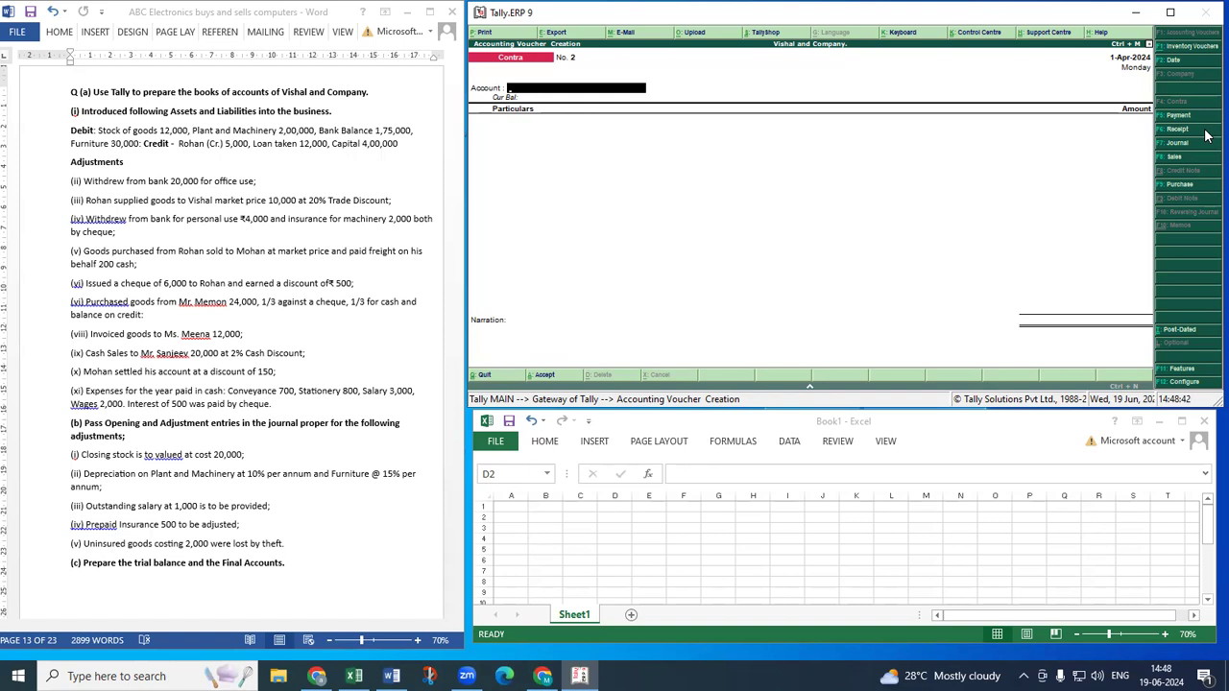
Switch to Excel and work out the trade discount by entering 10000, 2000 and 8000 in cells D2, E2 and F2.
click(629, 530)
text(1)
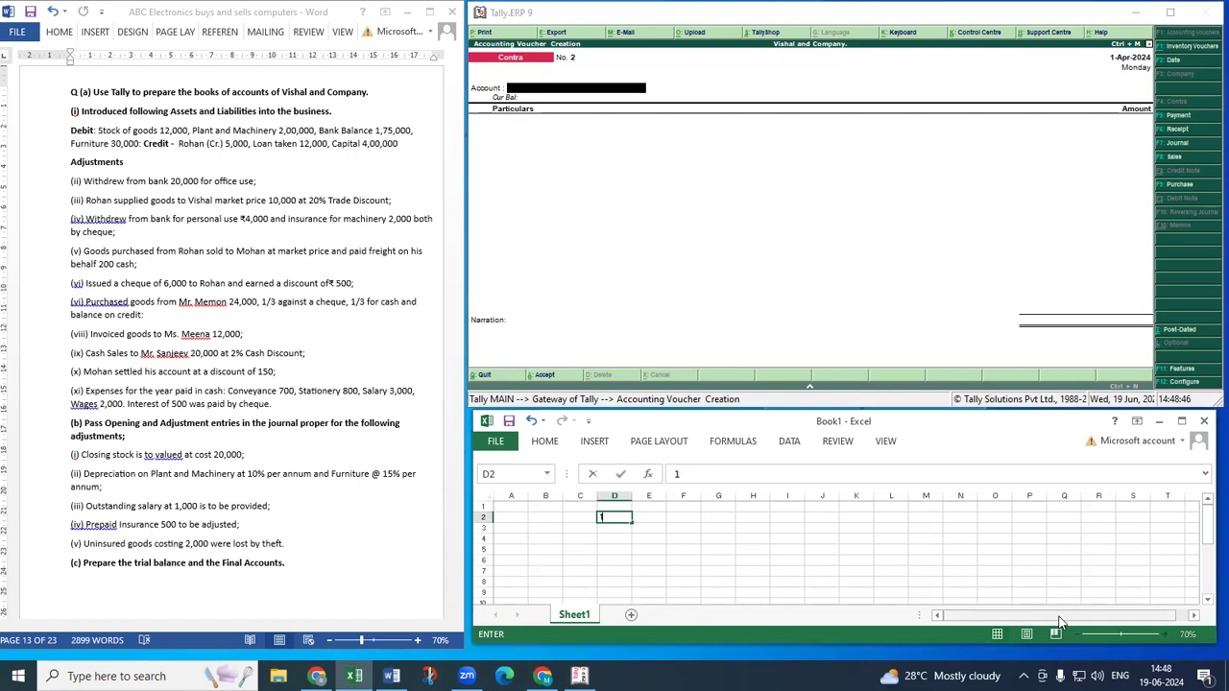
text(0000)
key(Tab)
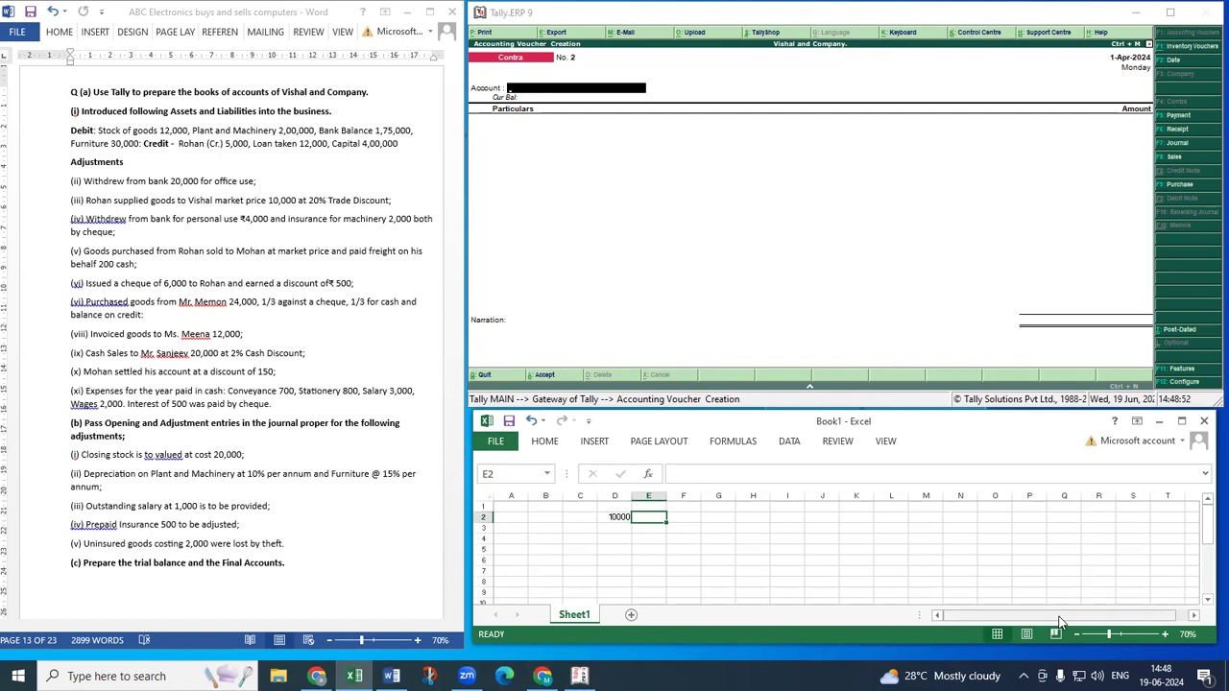
text(2000)
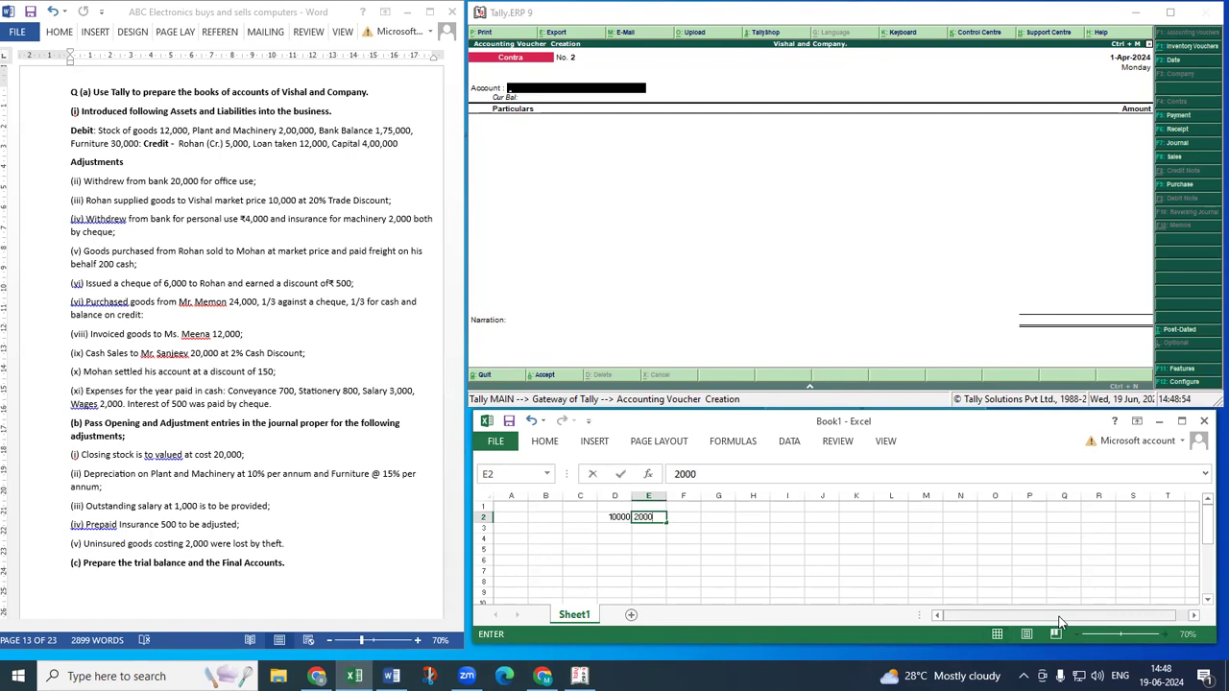
key(Tab)
text(8000)
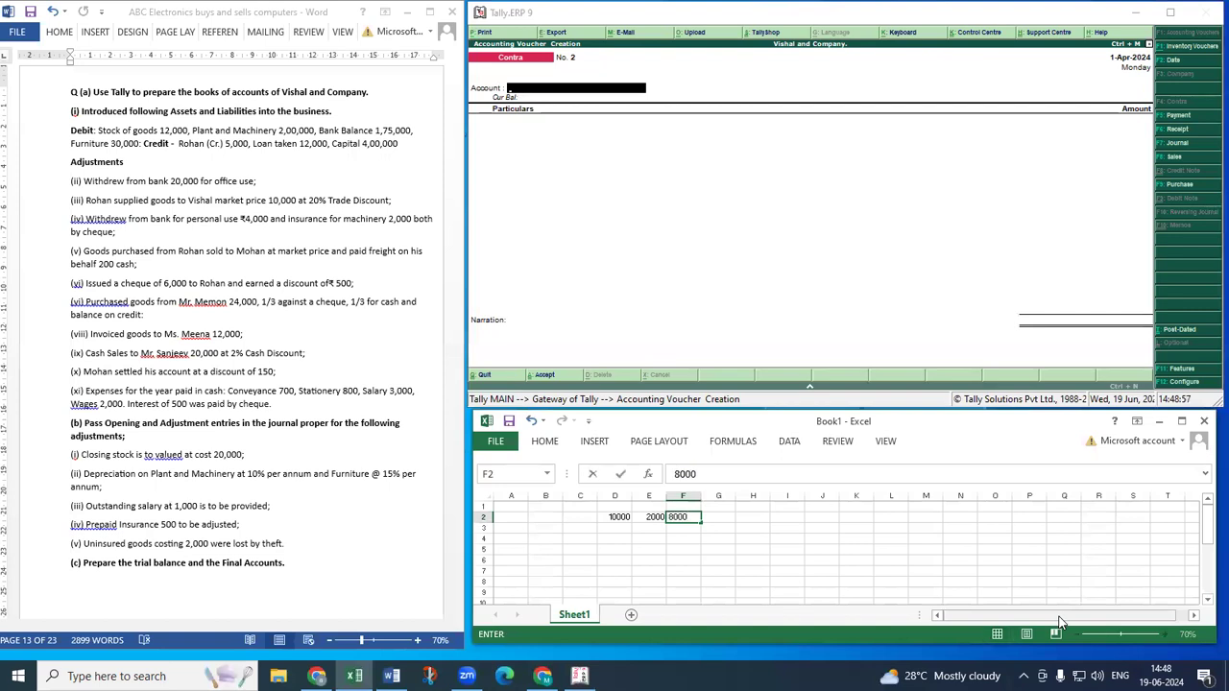
key(Return)
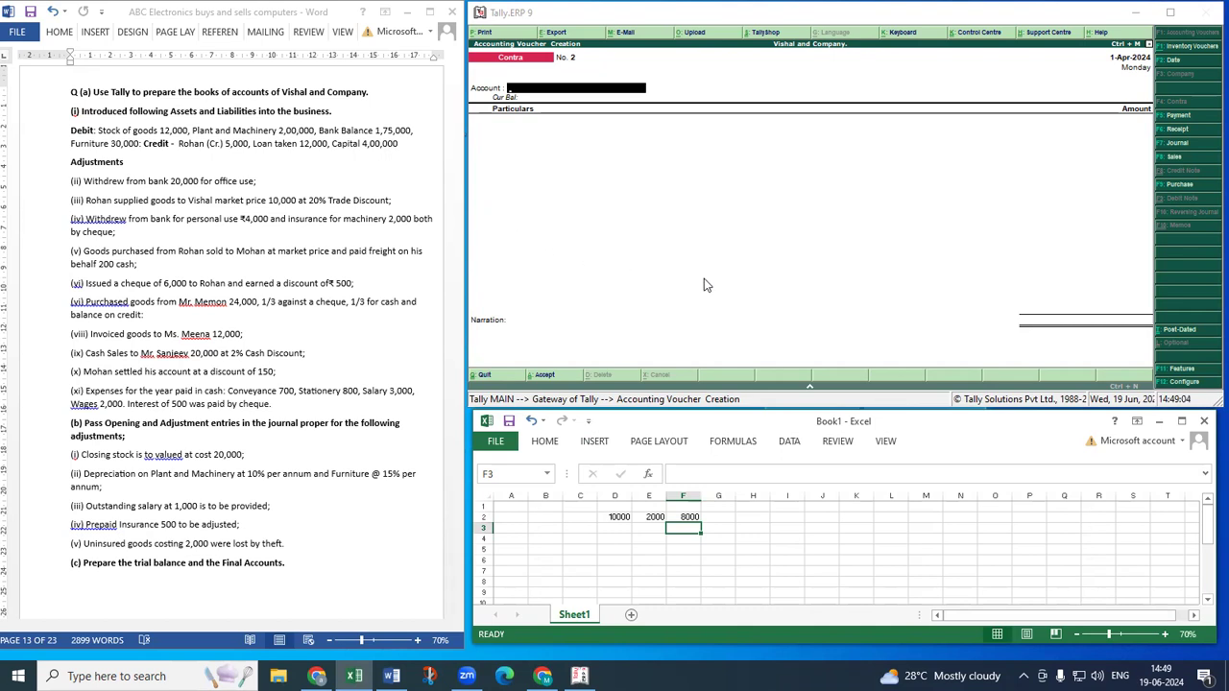
Back in Tally, start a purchase voucher with supplier invoice number 12 and the creditor's account as party, keeping the default party details.
click(819, 298)
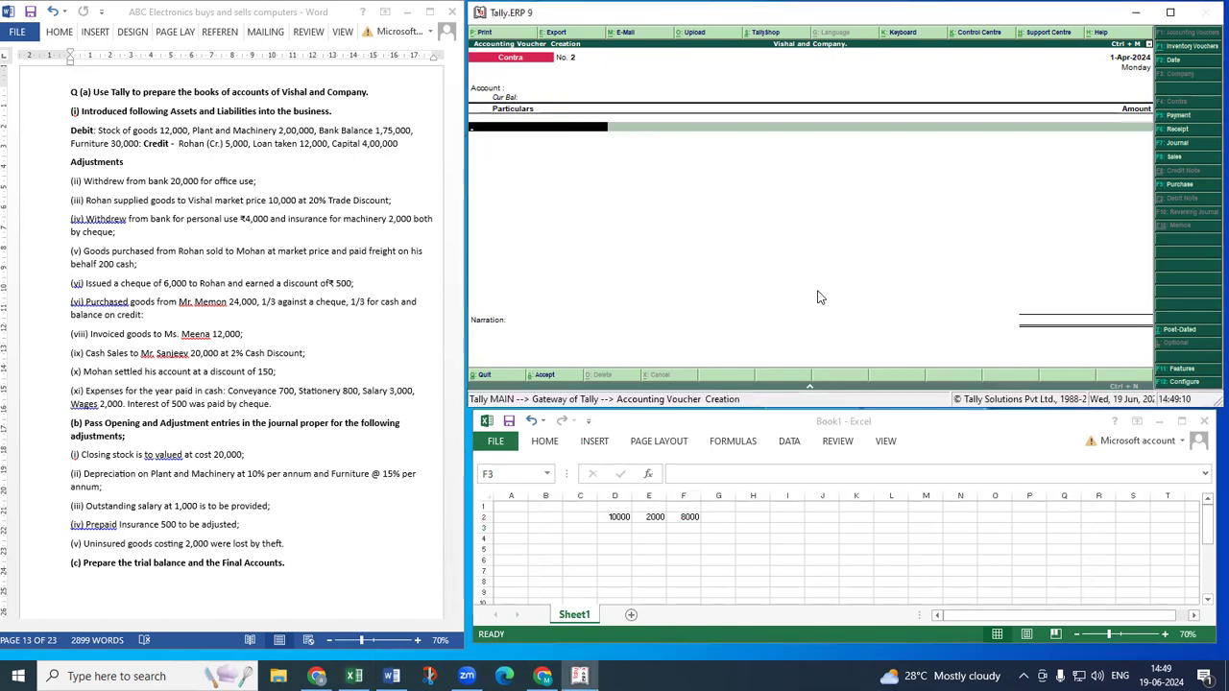
key(F9)
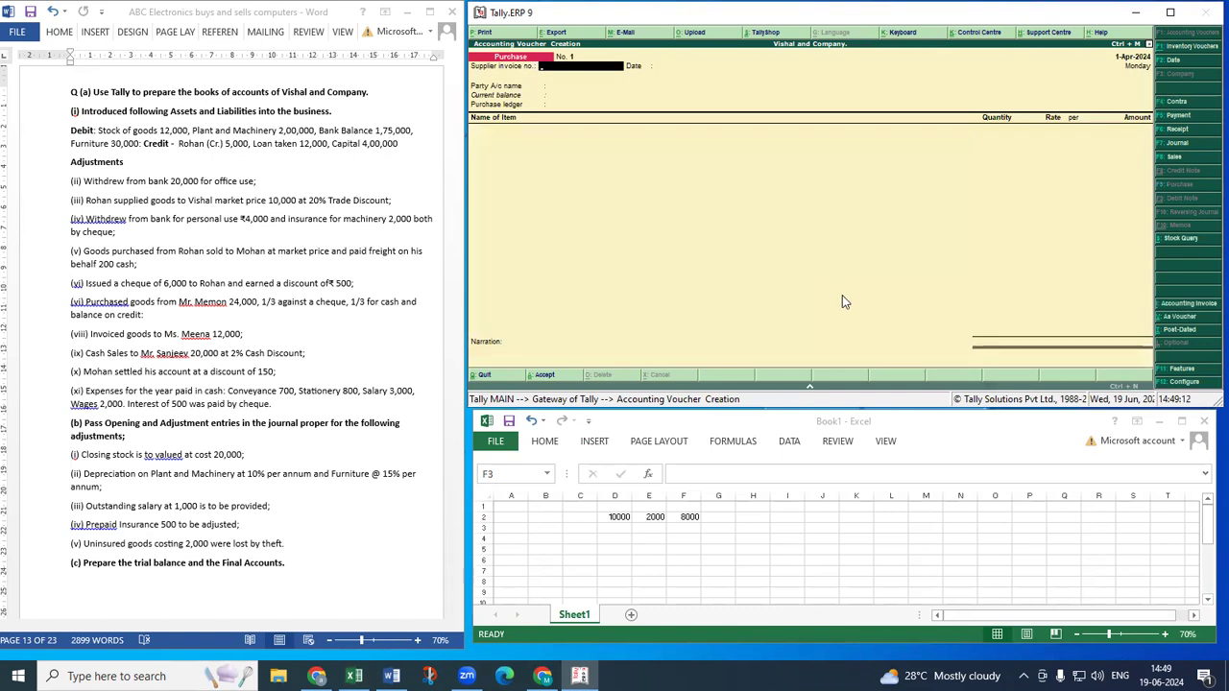
text(12)
key(Return)
key(Return)
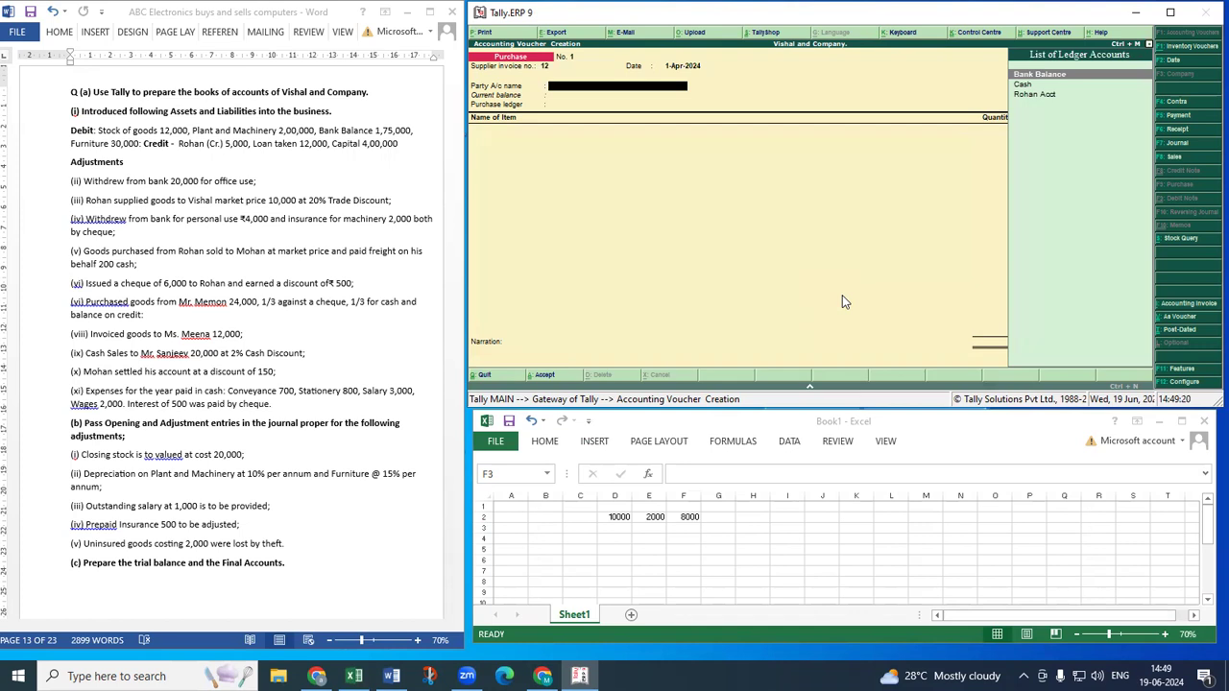
key(Down)
key(Down)
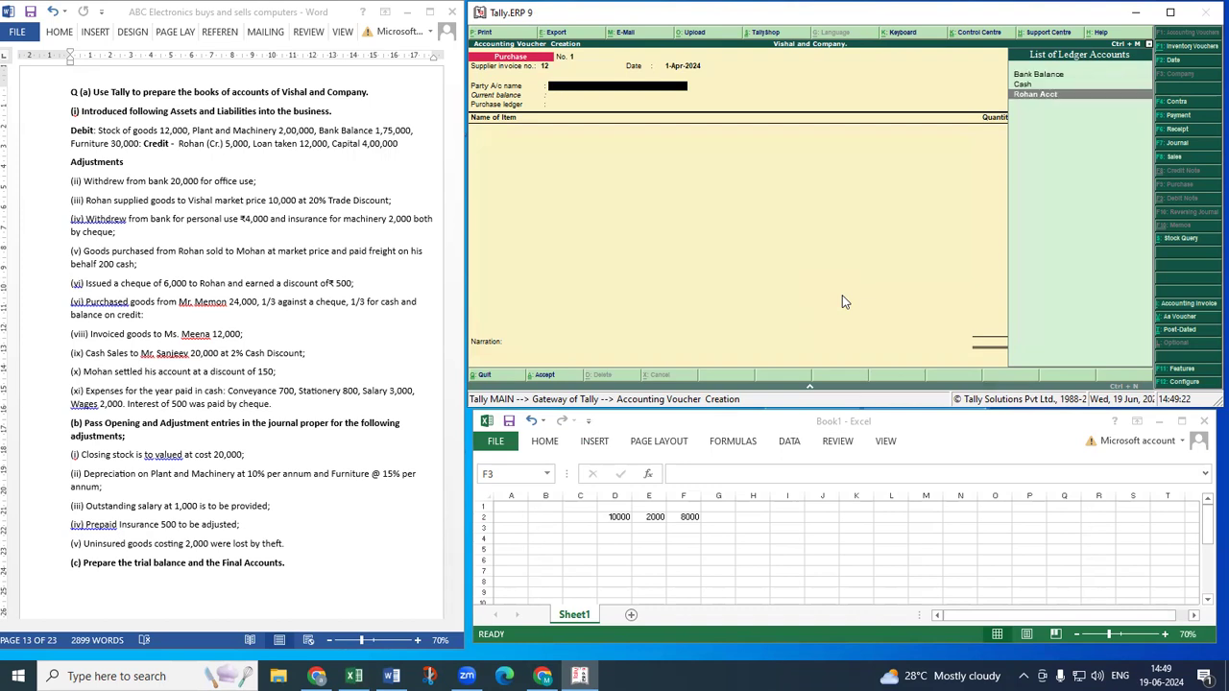
key(Return)
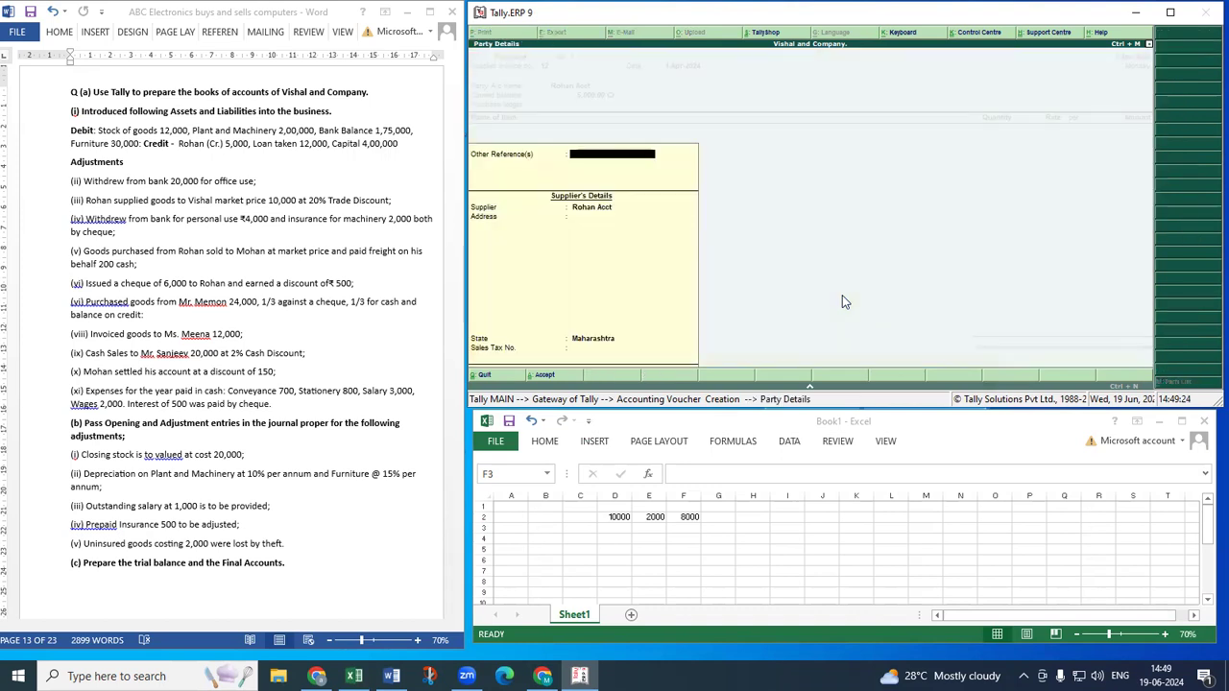
key(ctrl+a)
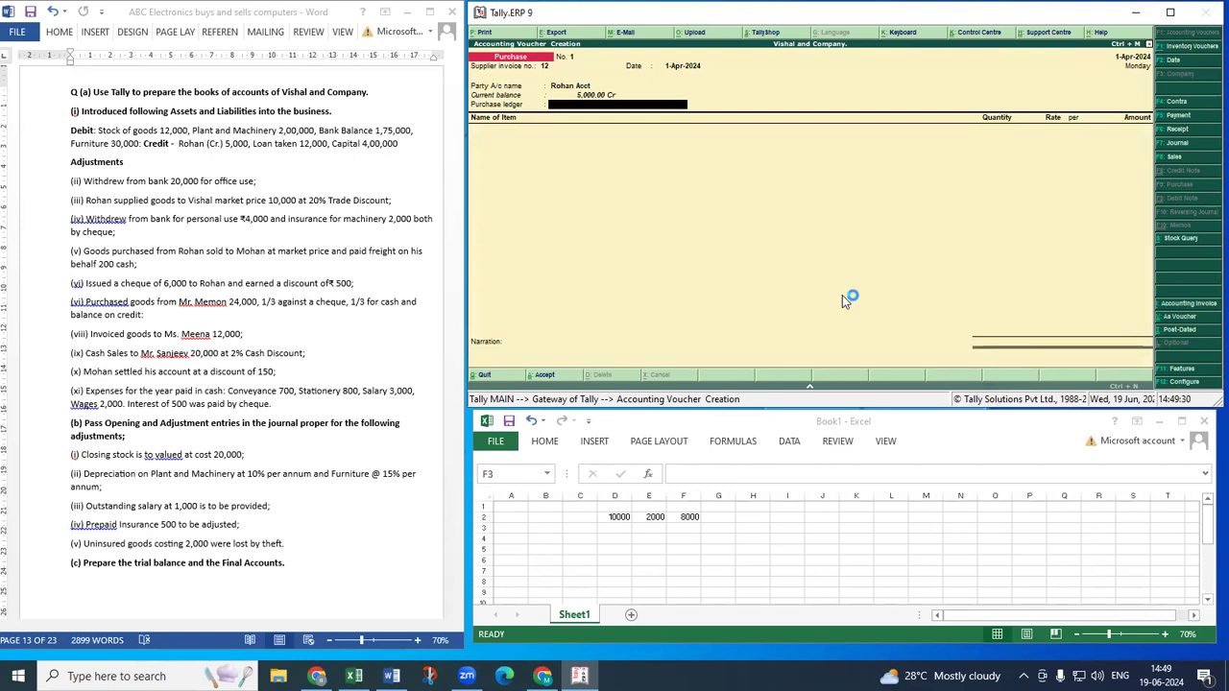
From the purchase voucher's ledger field, create a Purchase ledger under Purchase Accounts with inventory values affected set to Yes.
key(alt+c)
text(P)
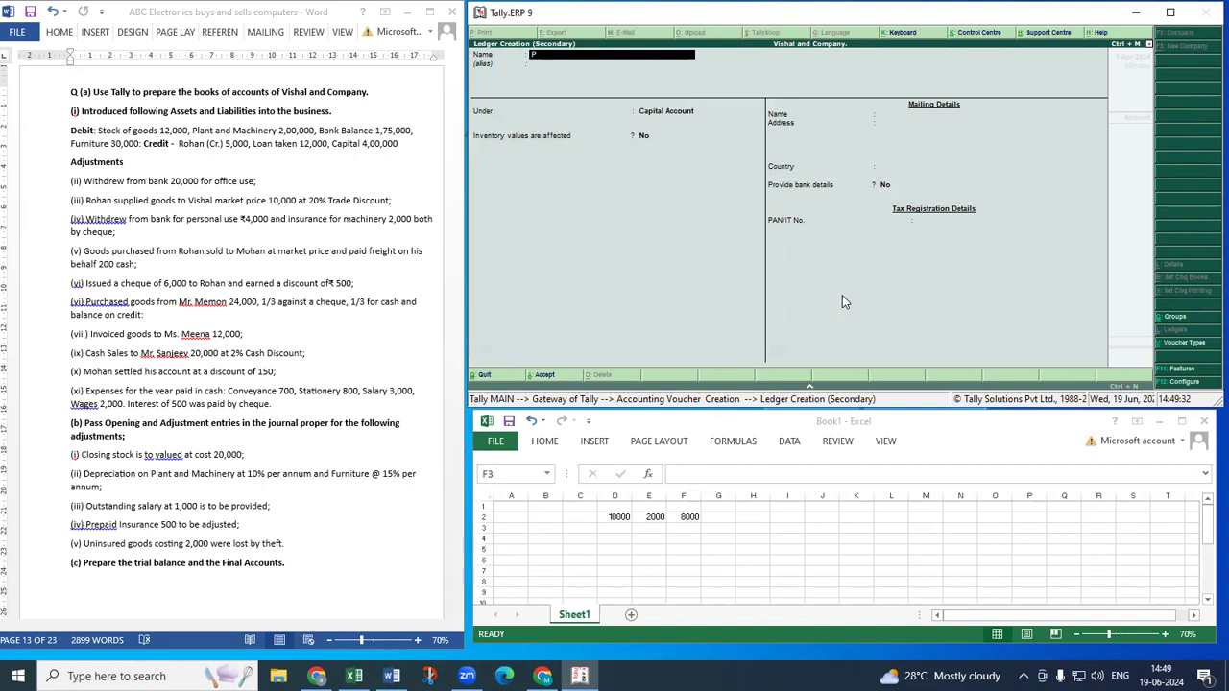
text(urchase)
key(Return)
key(Return)
text(P)
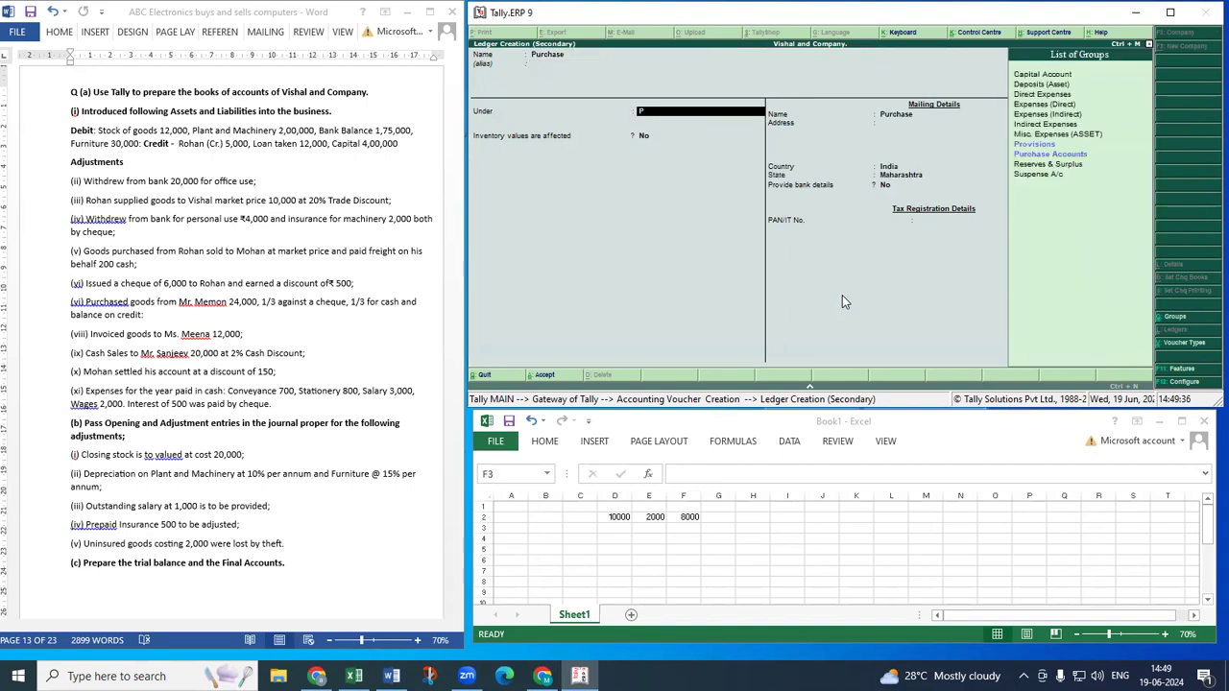
text(u)
key(Return)
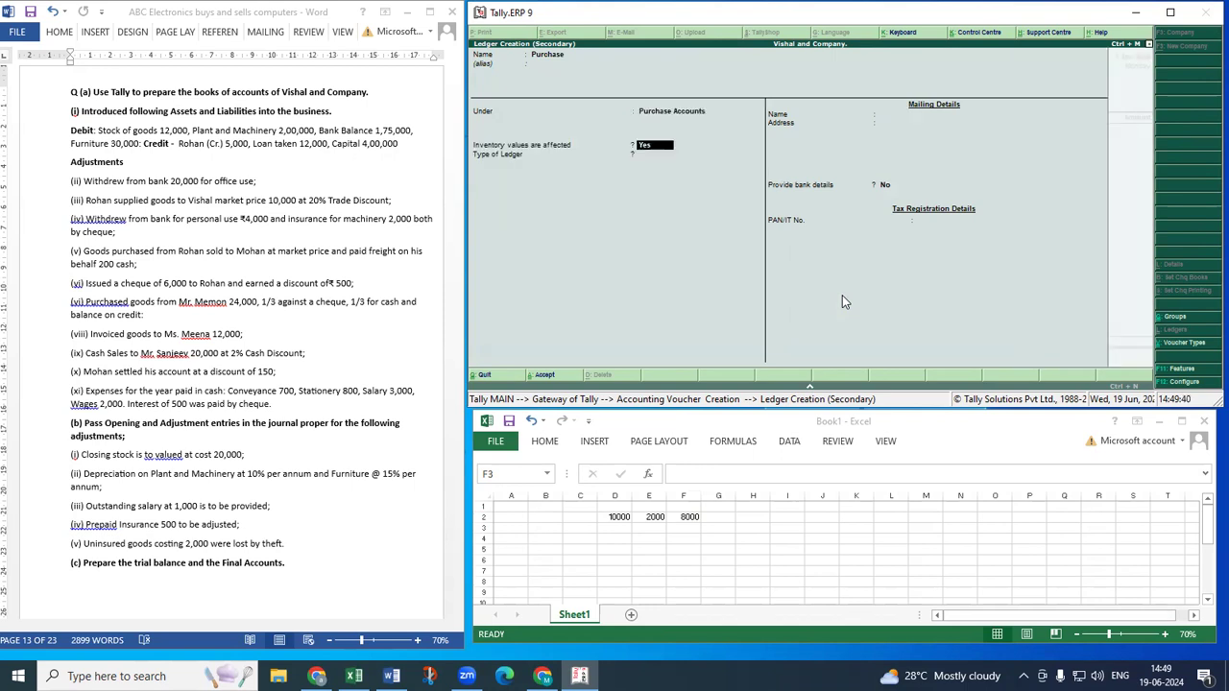
key(Return)
key(Return)
key(ctrl+a)
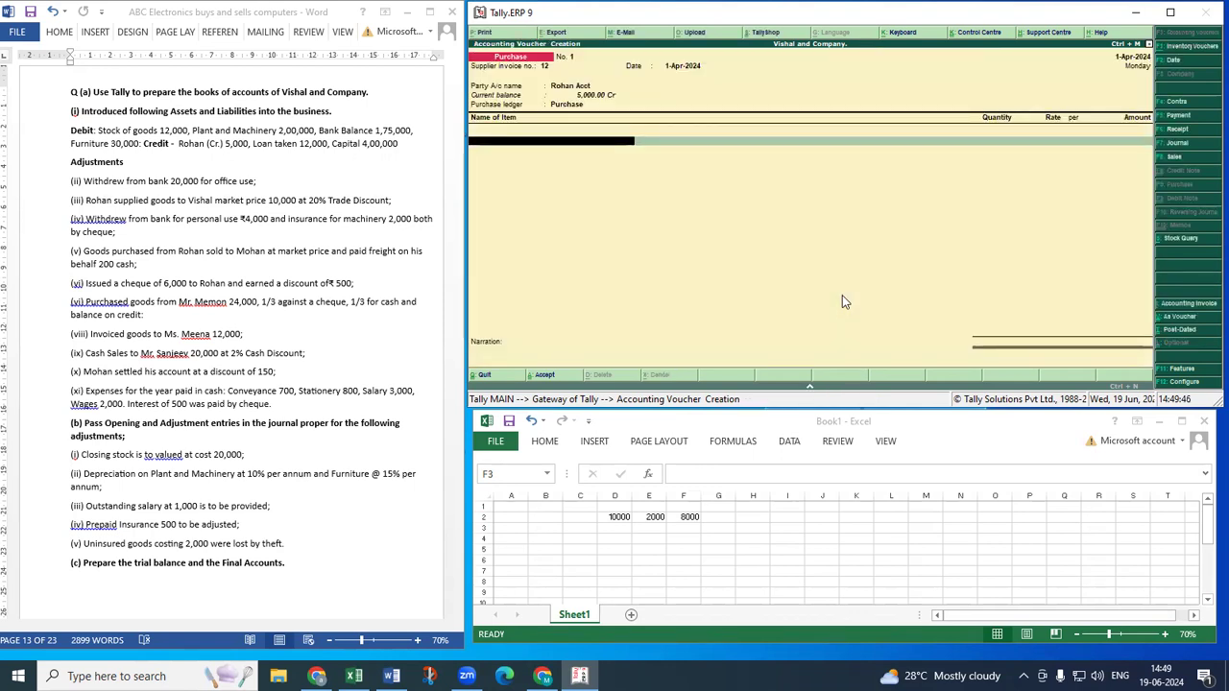
Add the stock item Goods with an amount of 8,000 to the purchase voucher and save it without narration.
text(G)
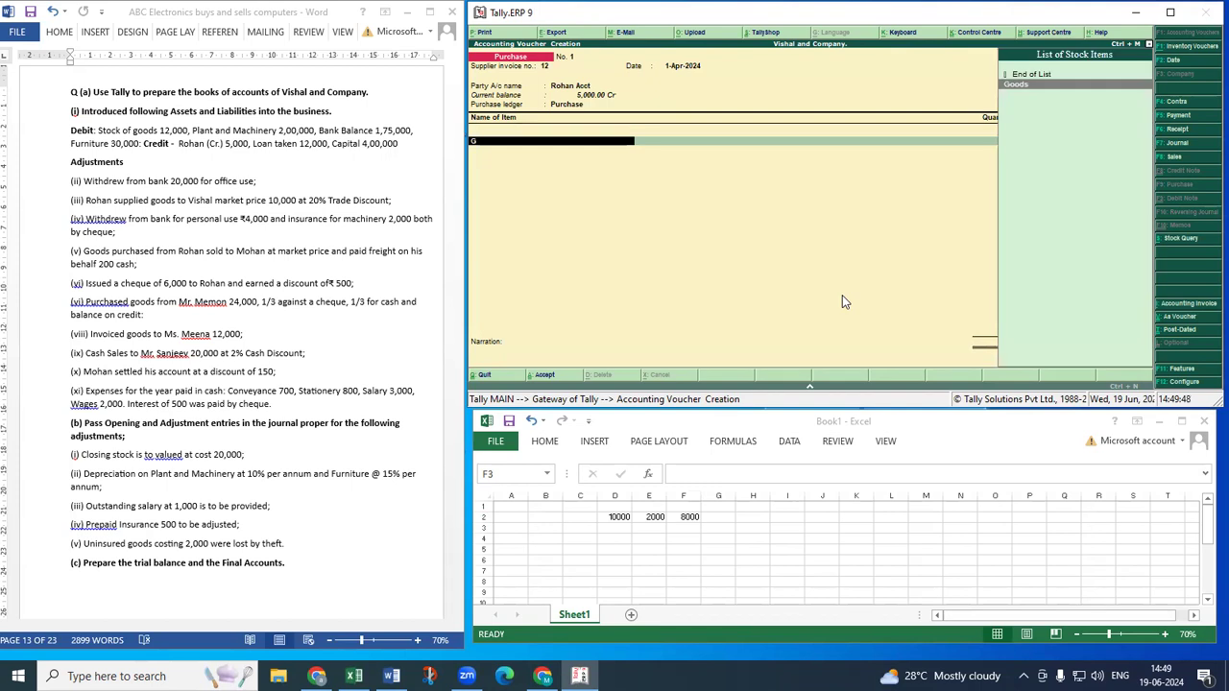
key(Return)
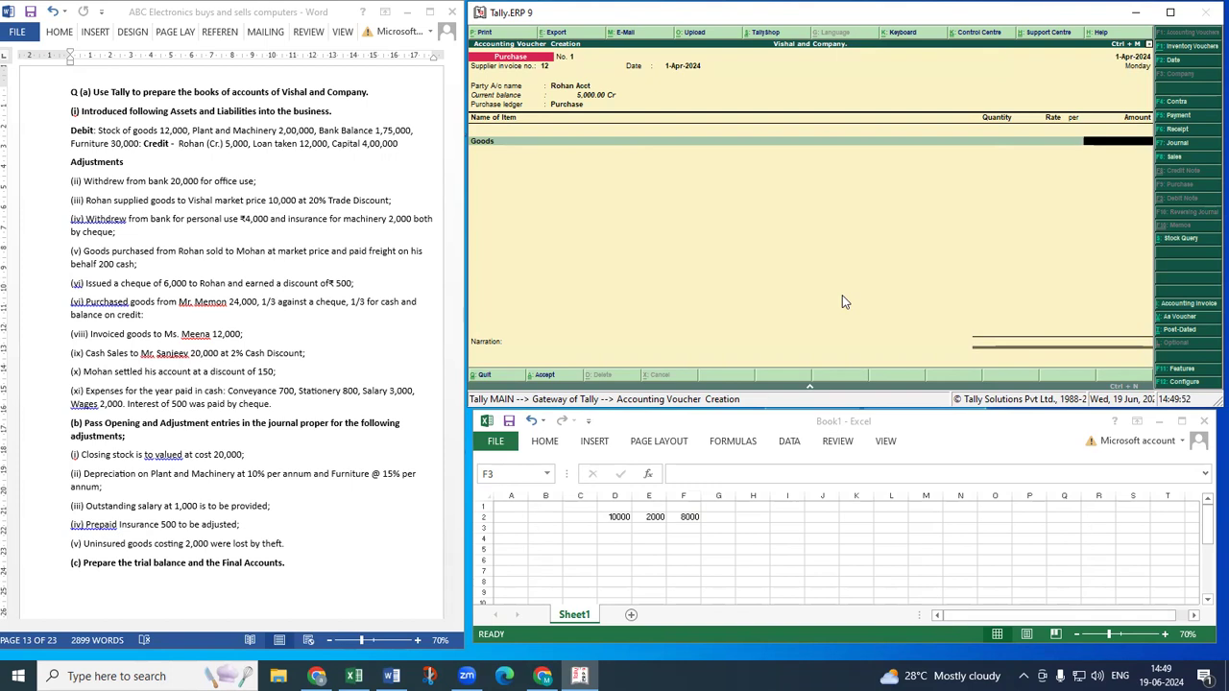
text(8000)
key(Return)
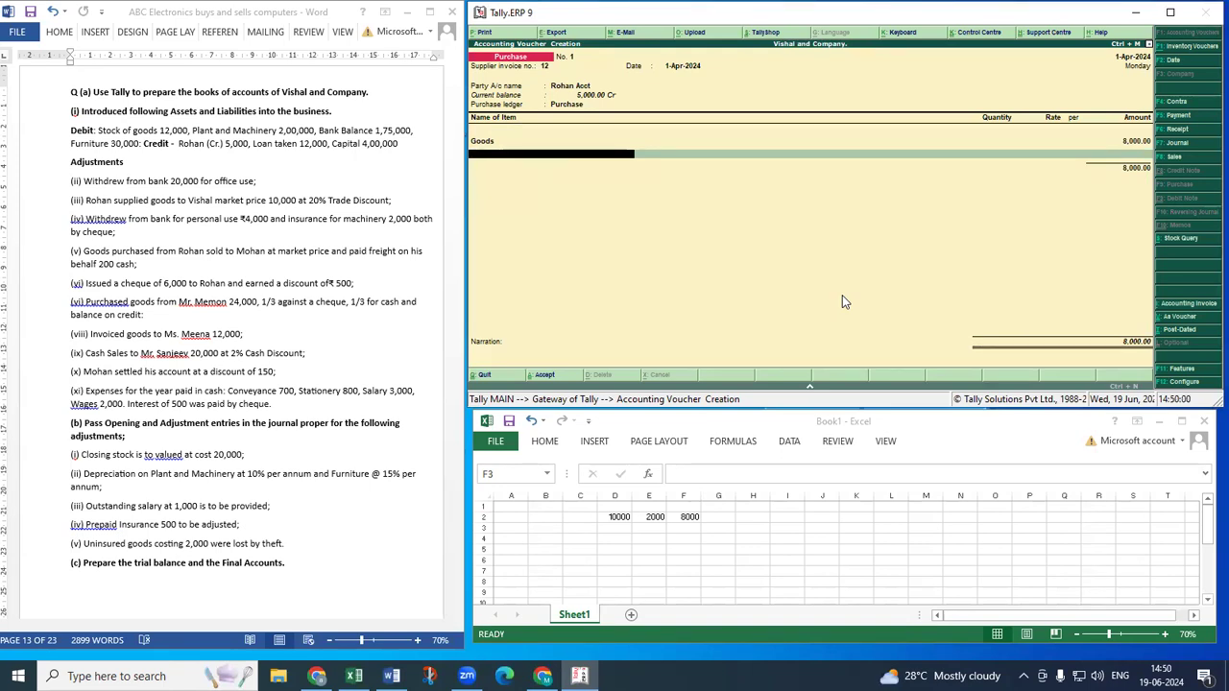
key(Return)
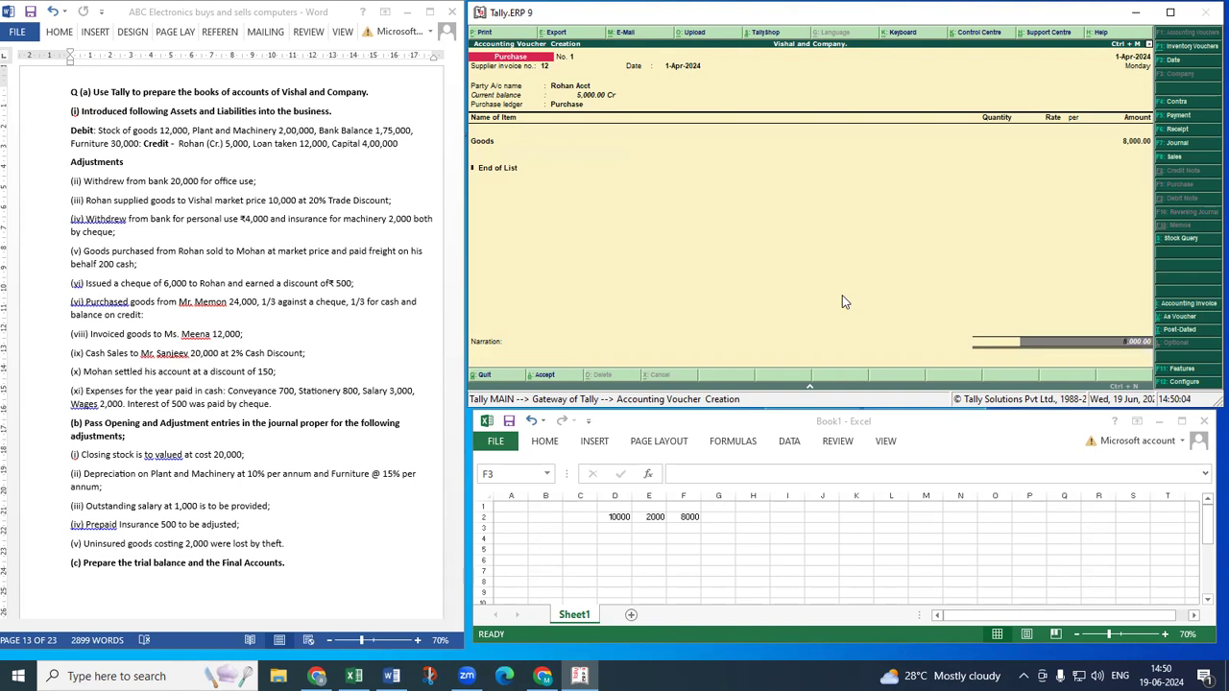
key(Return)
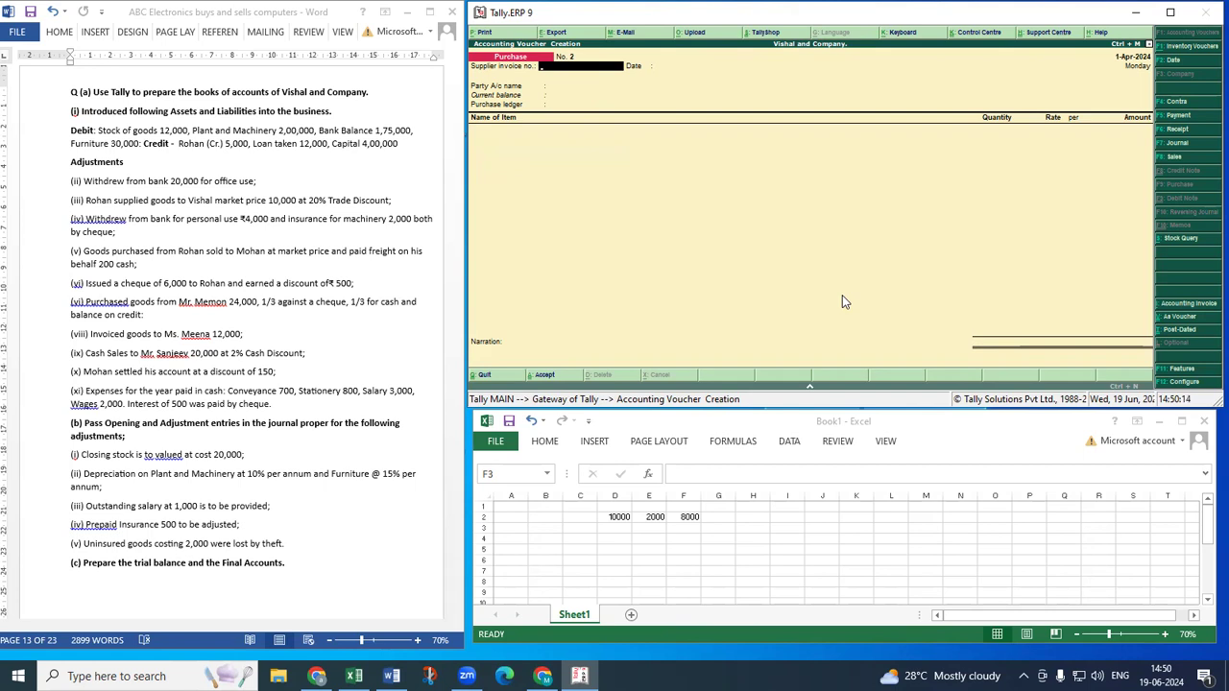
Switch to the Word question sheet and make the recorded adjustments (ii) and (iii) bold.
click(33, 192)
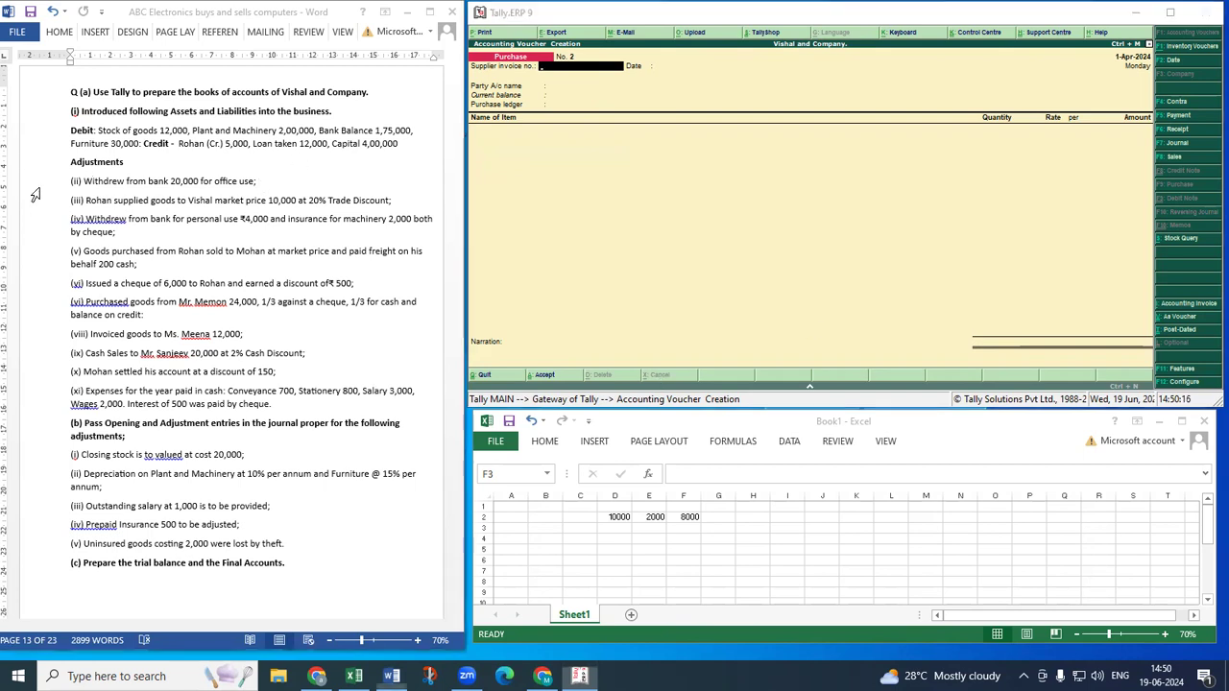
drag(34, 192, 35, 204)
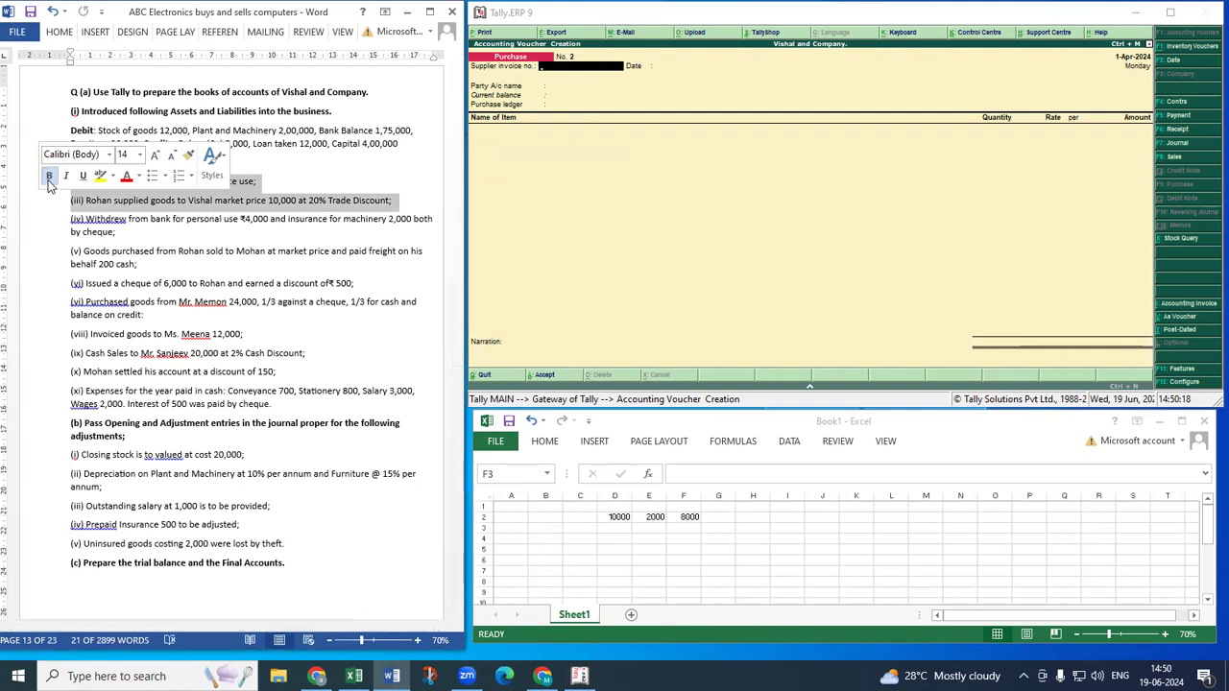
click(177, 239)
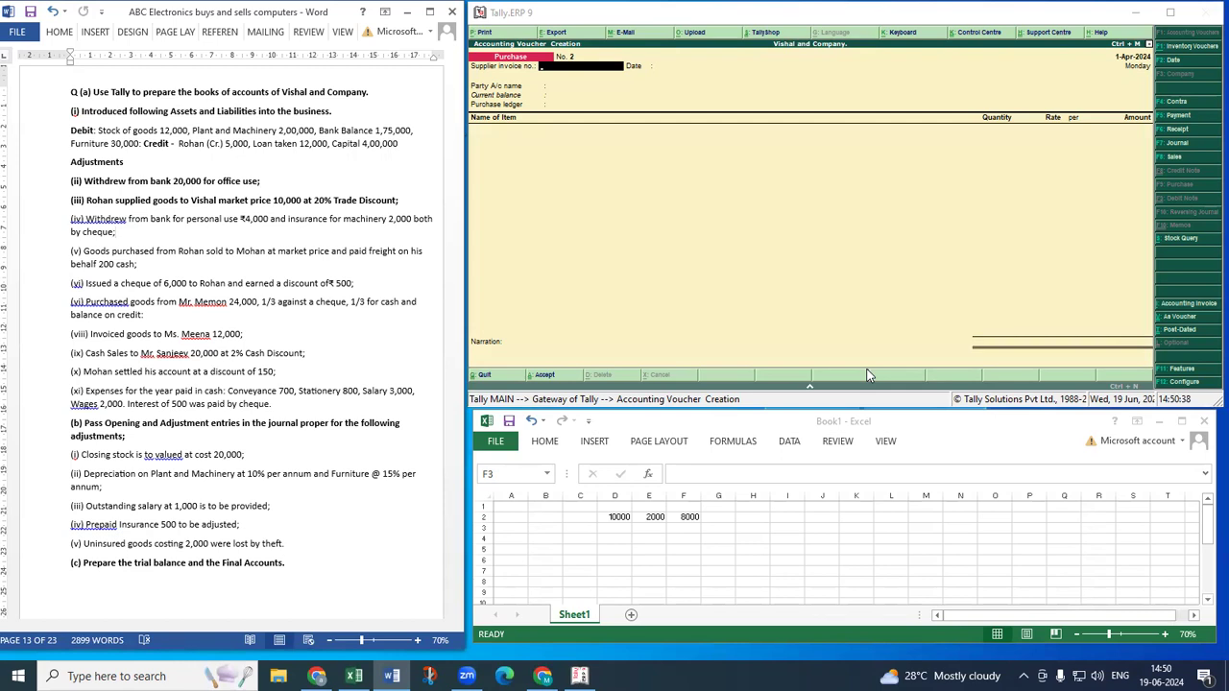
key(ctrl+g)
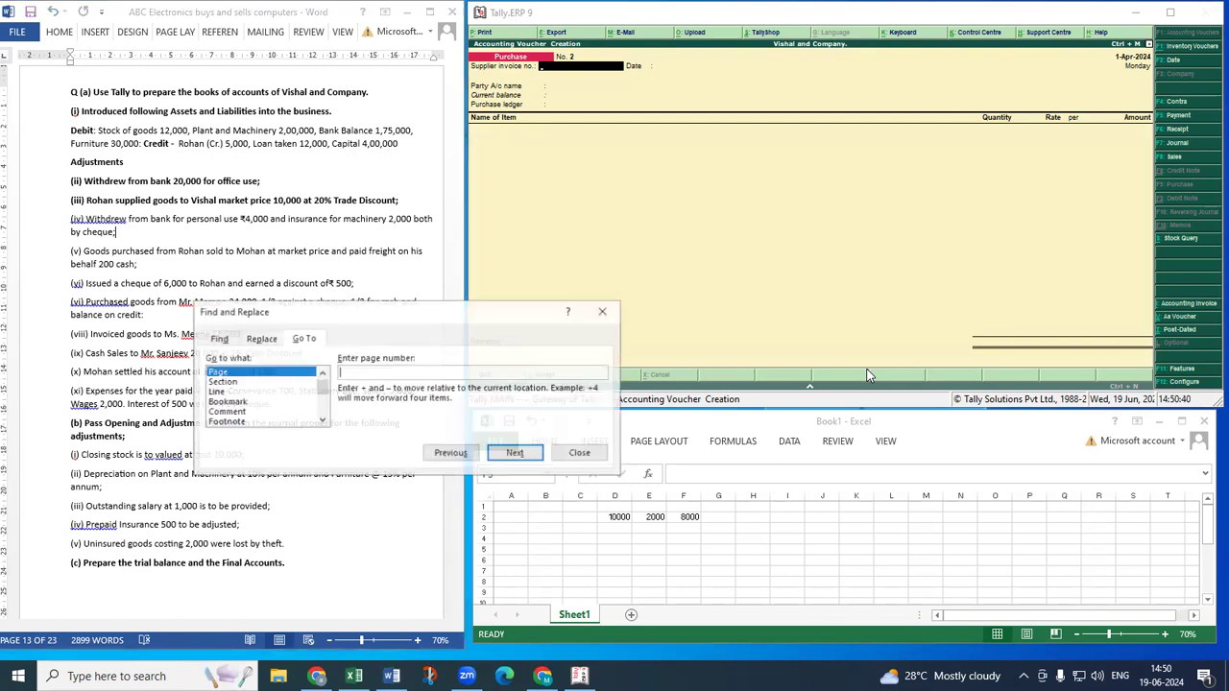
Back in Tally, start a payment voucher with Bank Balance as the paying account.
click(867, 374)
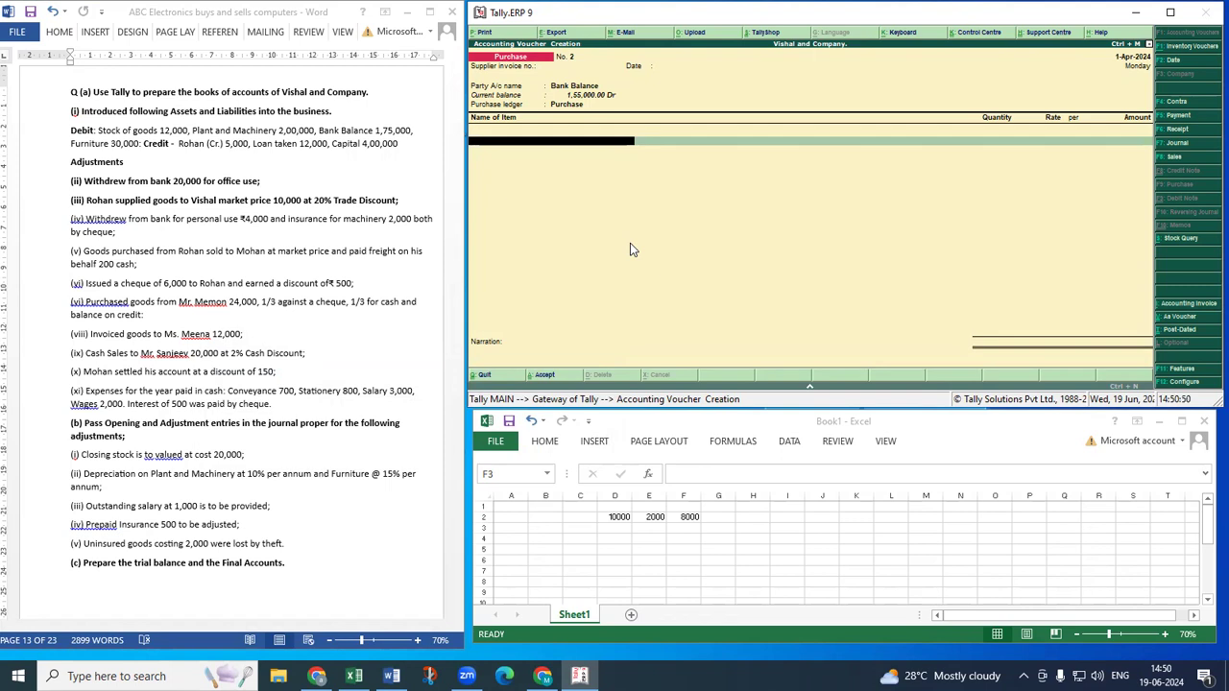
key(F5)
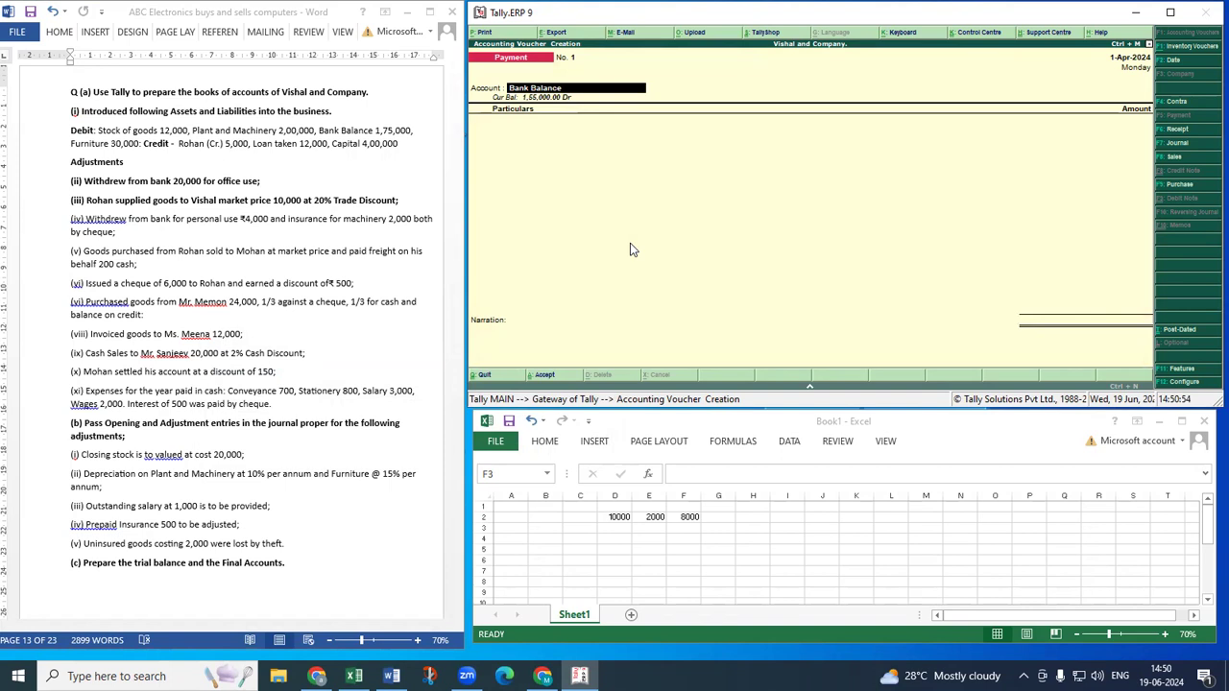
key(Return)
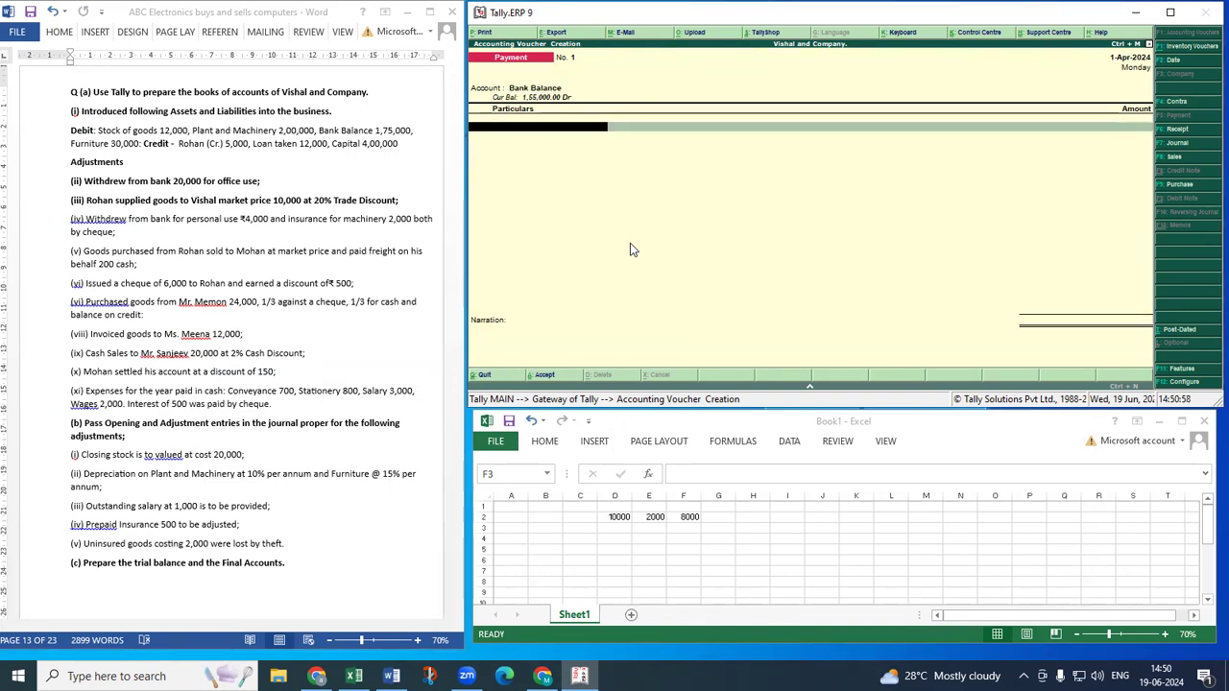
Create a Drawings ledger under Capital Account from the payment voucher and enter 4,000 as its amount.
key(alt+c)
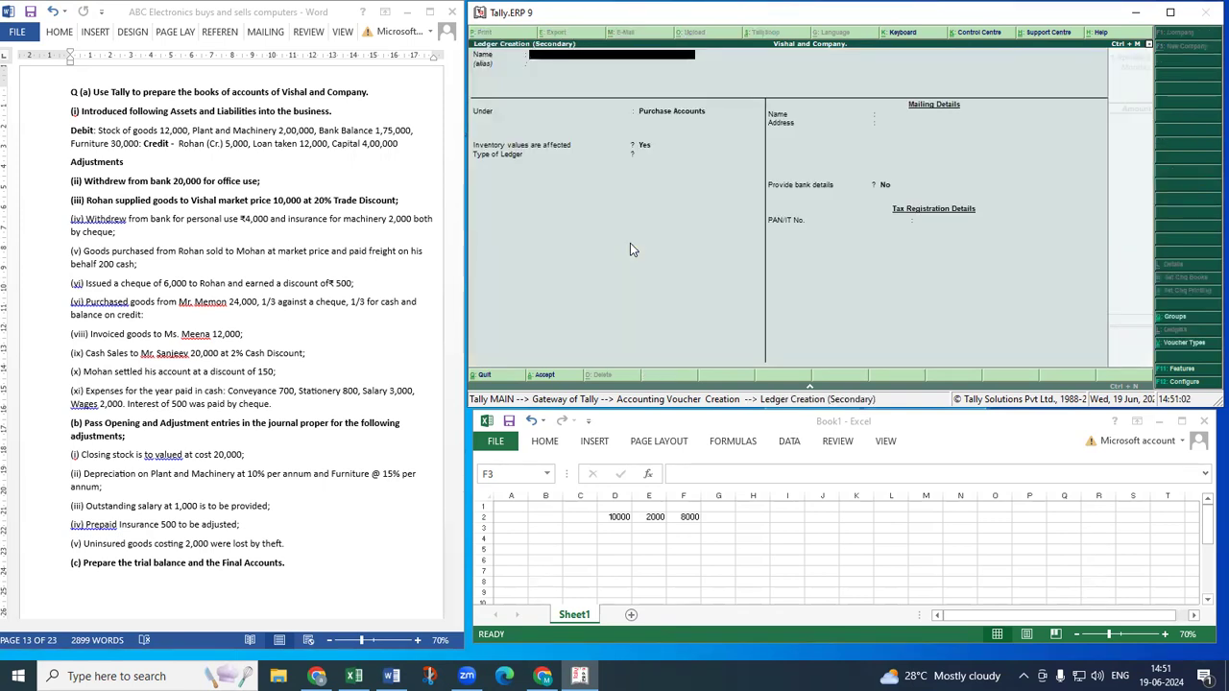
text(Drawings)
key(Return)
text(Ca)
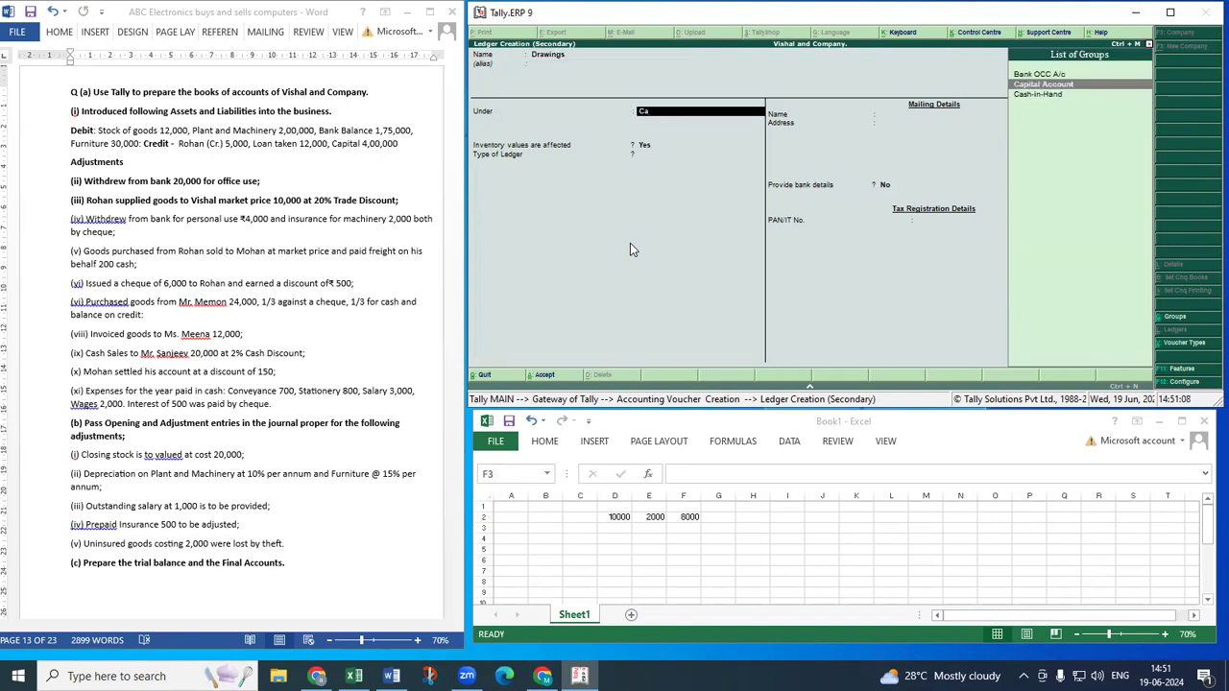
key(Return)
key(Return)
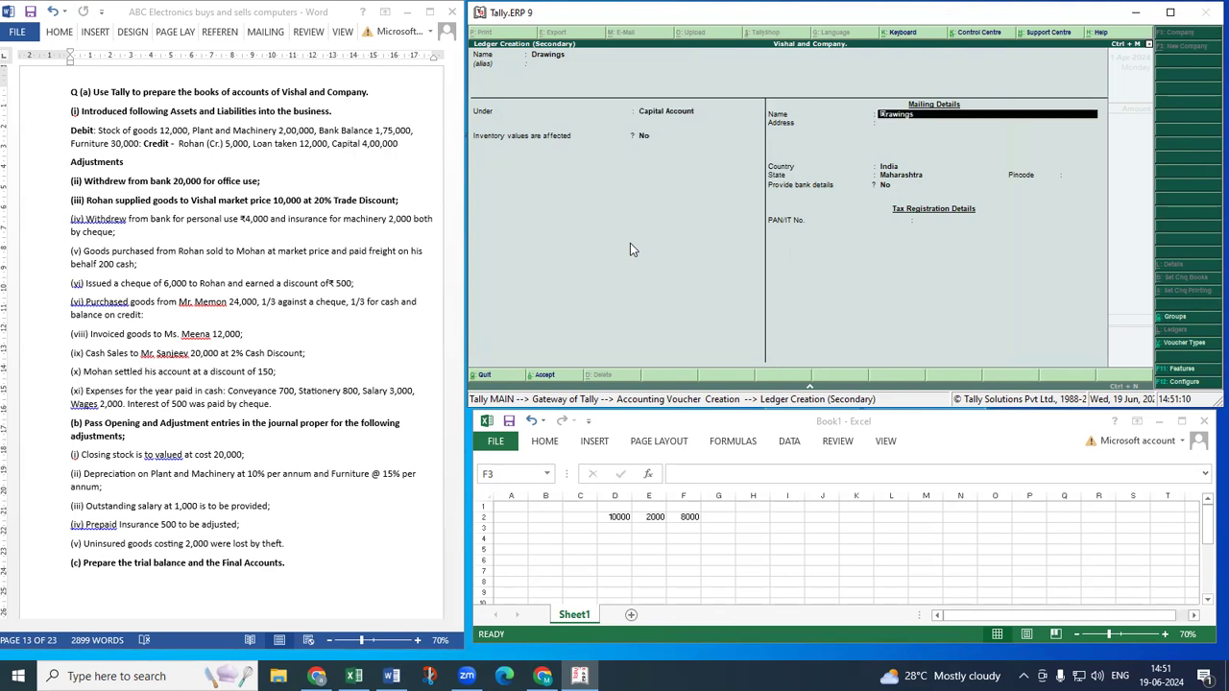
key(ctrl+a)
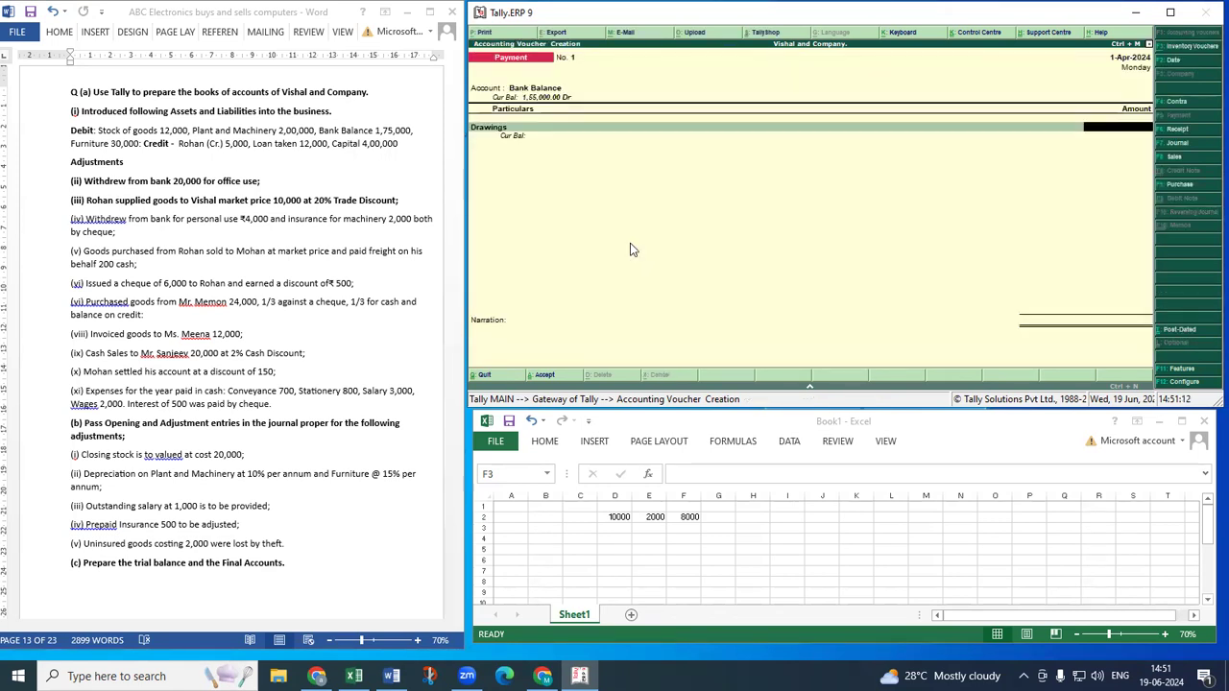
text(4000)
key(Return)
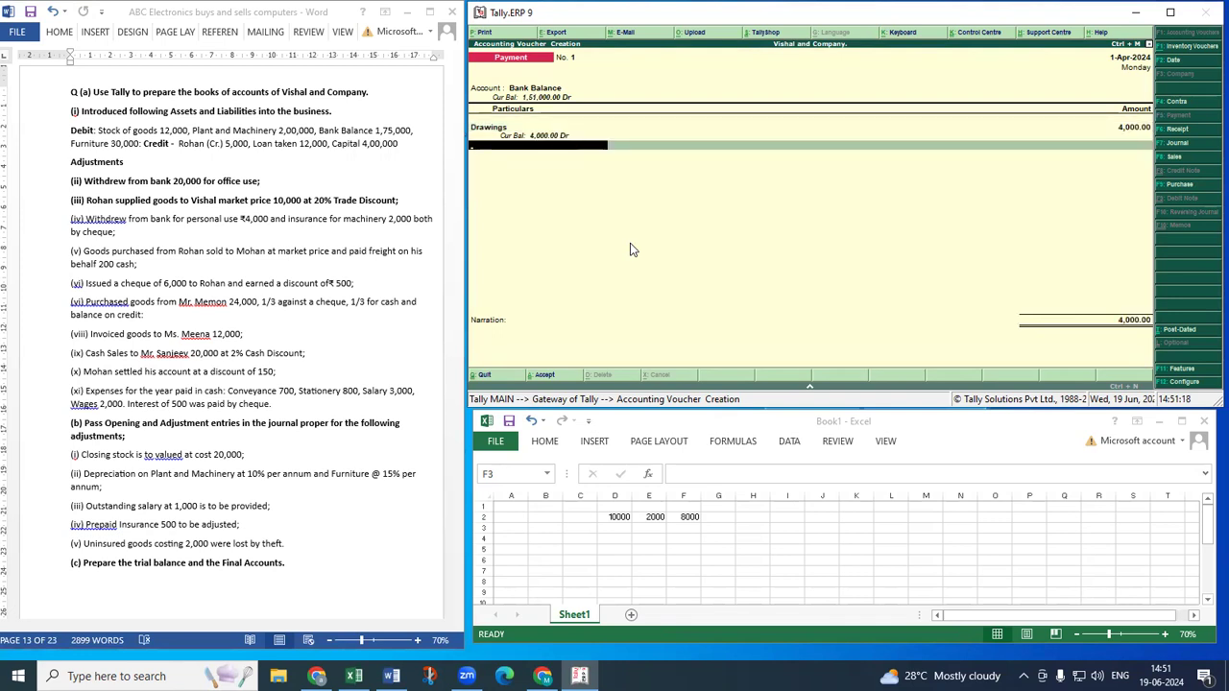
Create an Insurance ledger under Indirect Expenses as the payment voucher's second line, keeping the remaining ledger defaults.
key(alt+c)
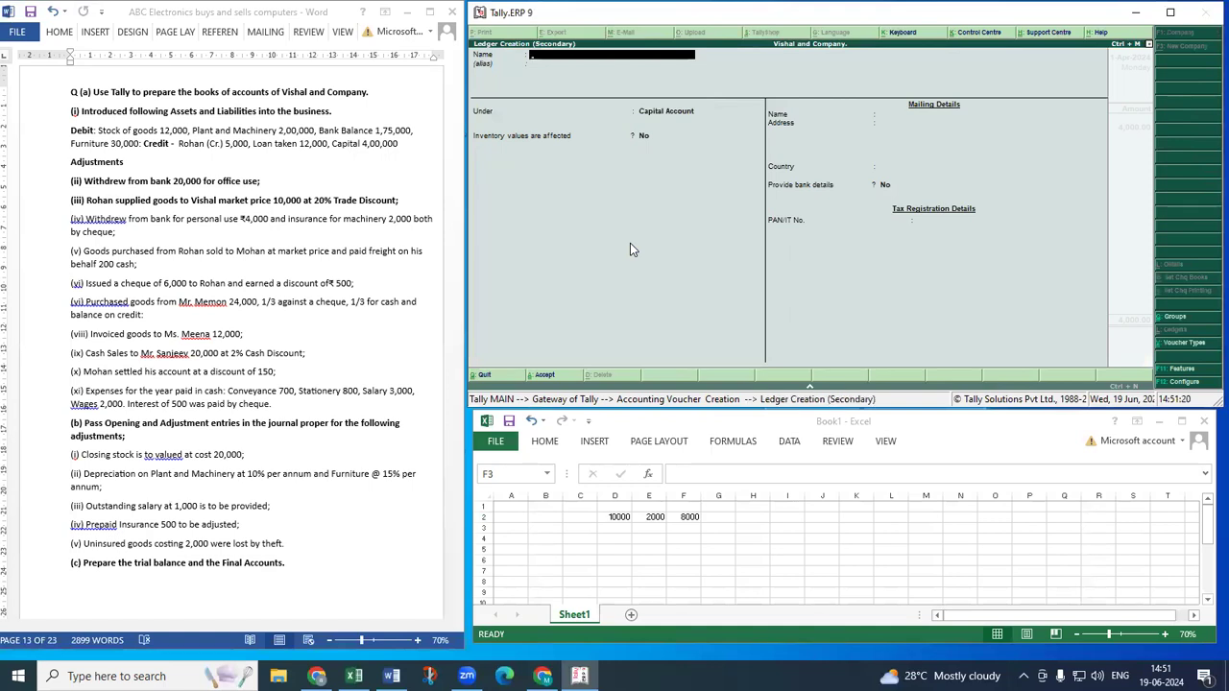
text(Insurance)
key(Return)
key(Return)
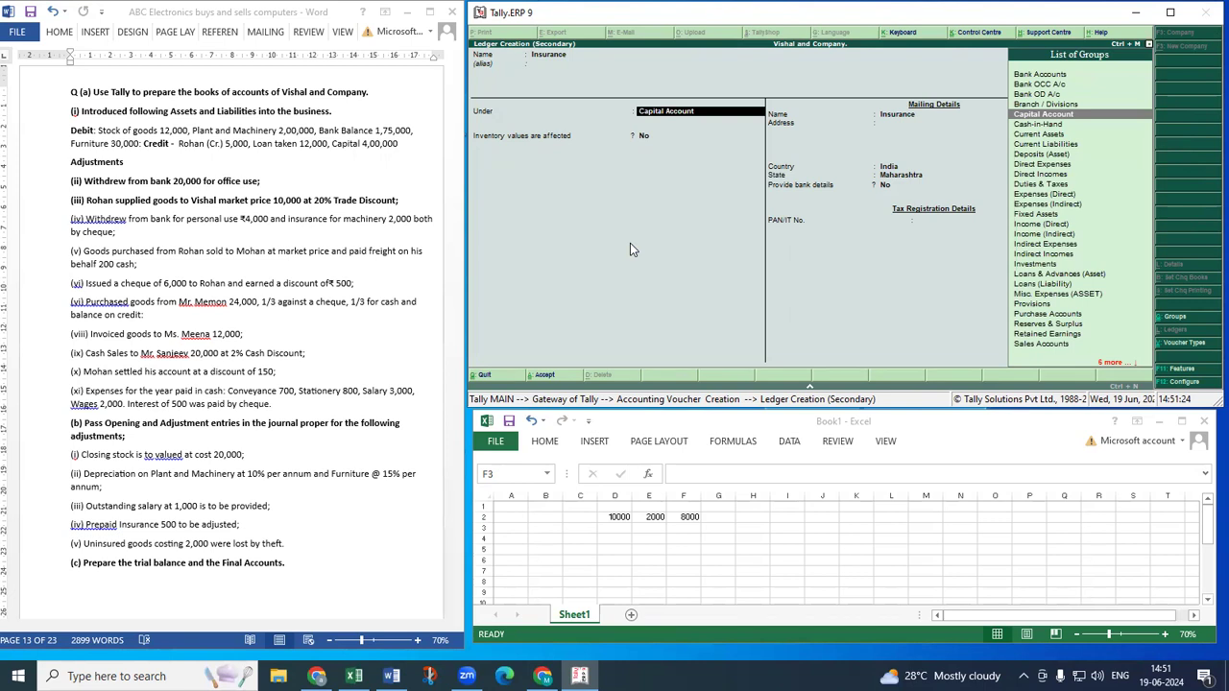
text(I)
key(Down)
key(Down)
key(Down)
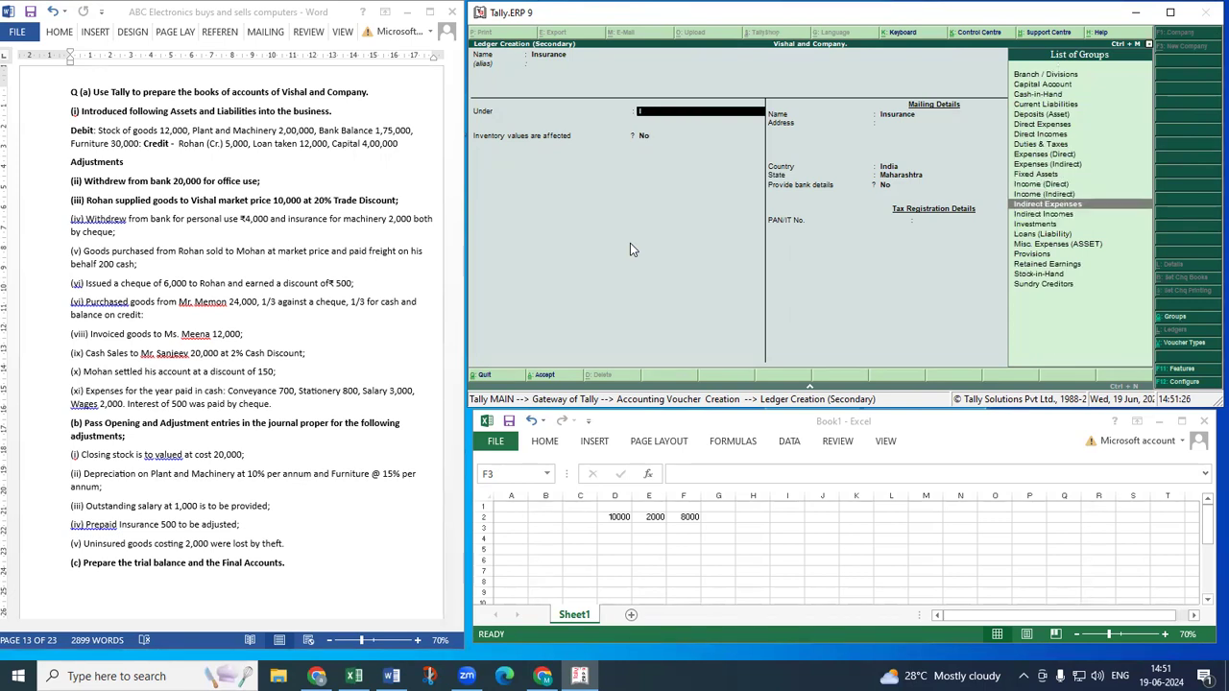
key(Return)
key(Return)
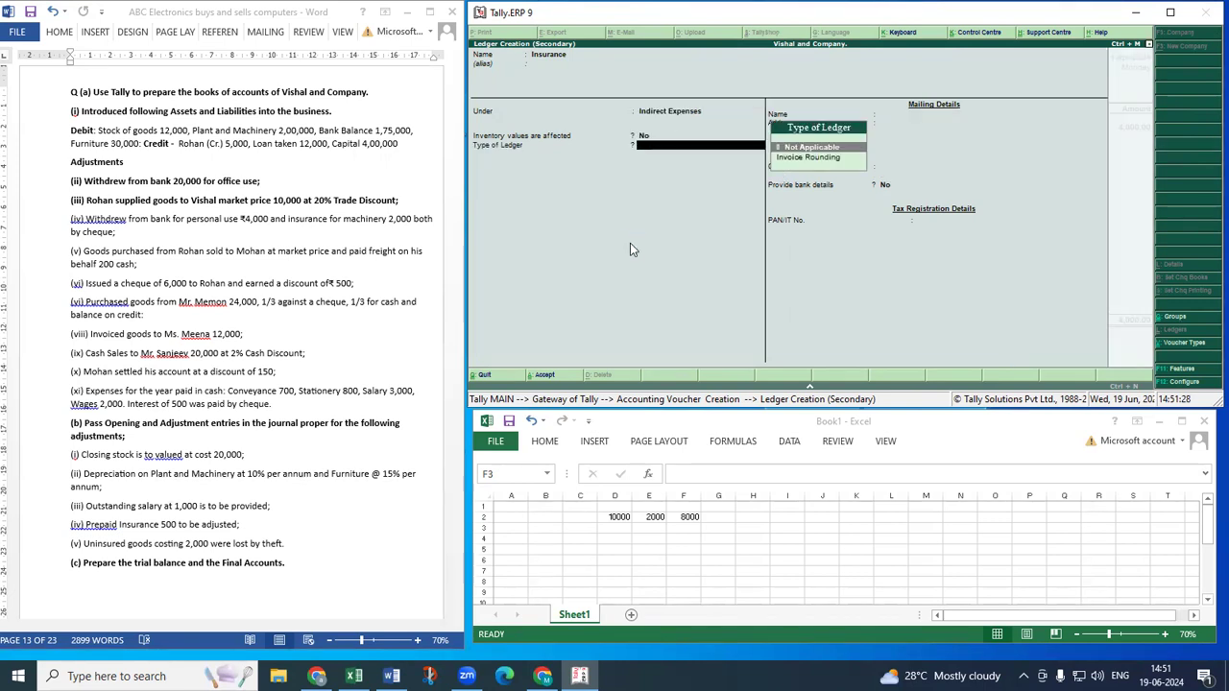
key(ctrl+a)
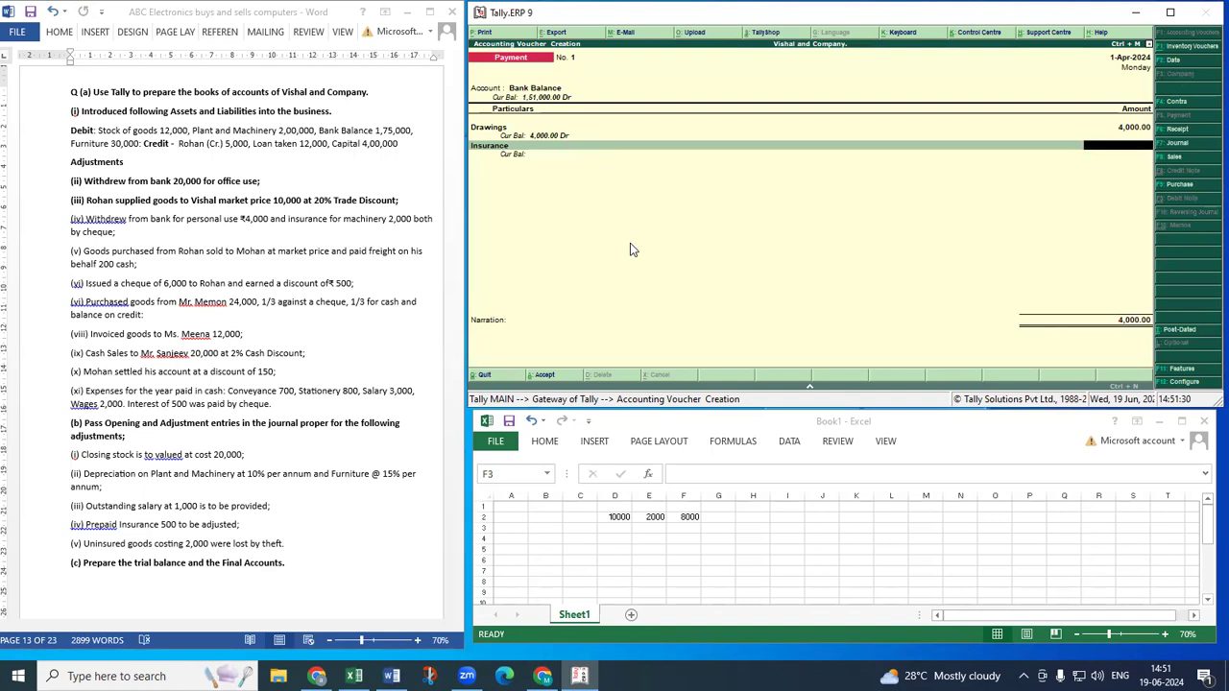
Enter 2,000 for Insurance, keep Cheque as the bank allocation's transaction type and save the payment voucher without narration.
text(2,000)
key(Return)
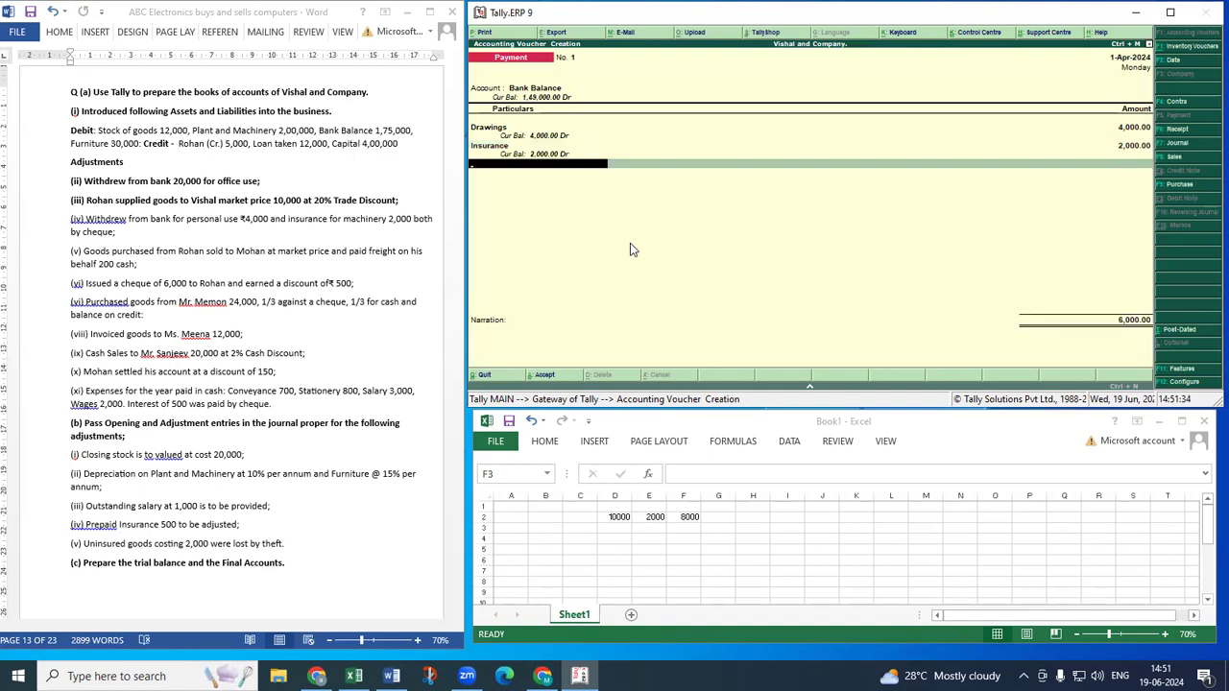
key(Return)
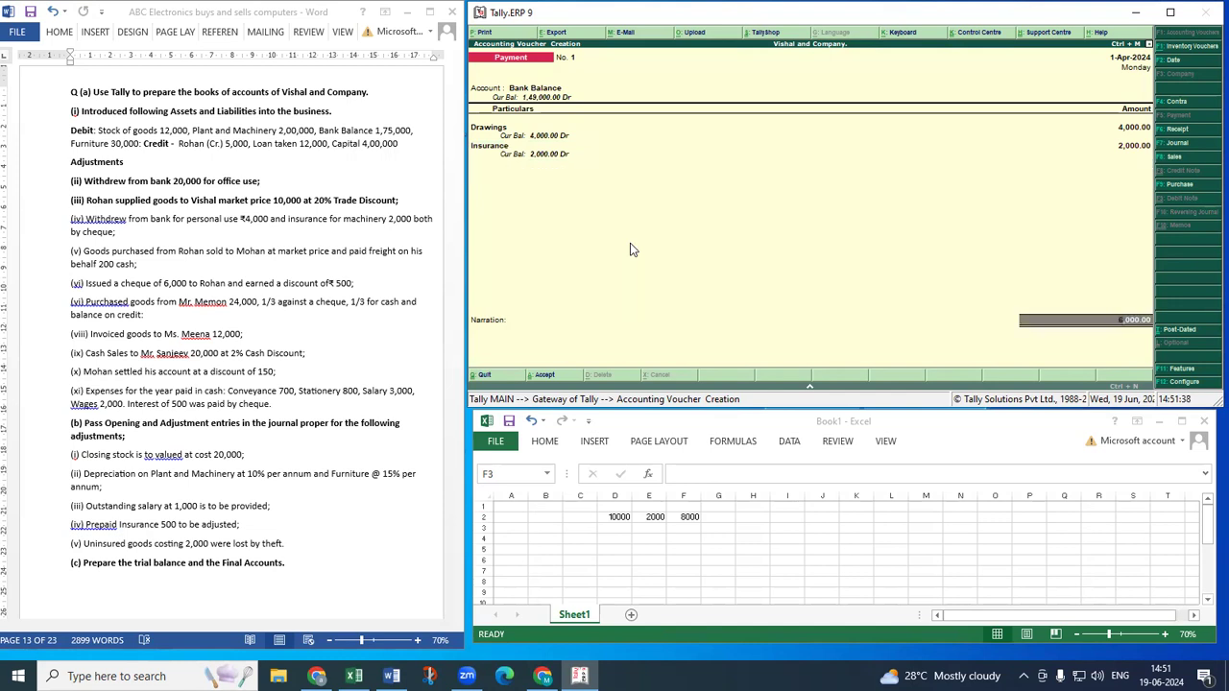
key(Return)
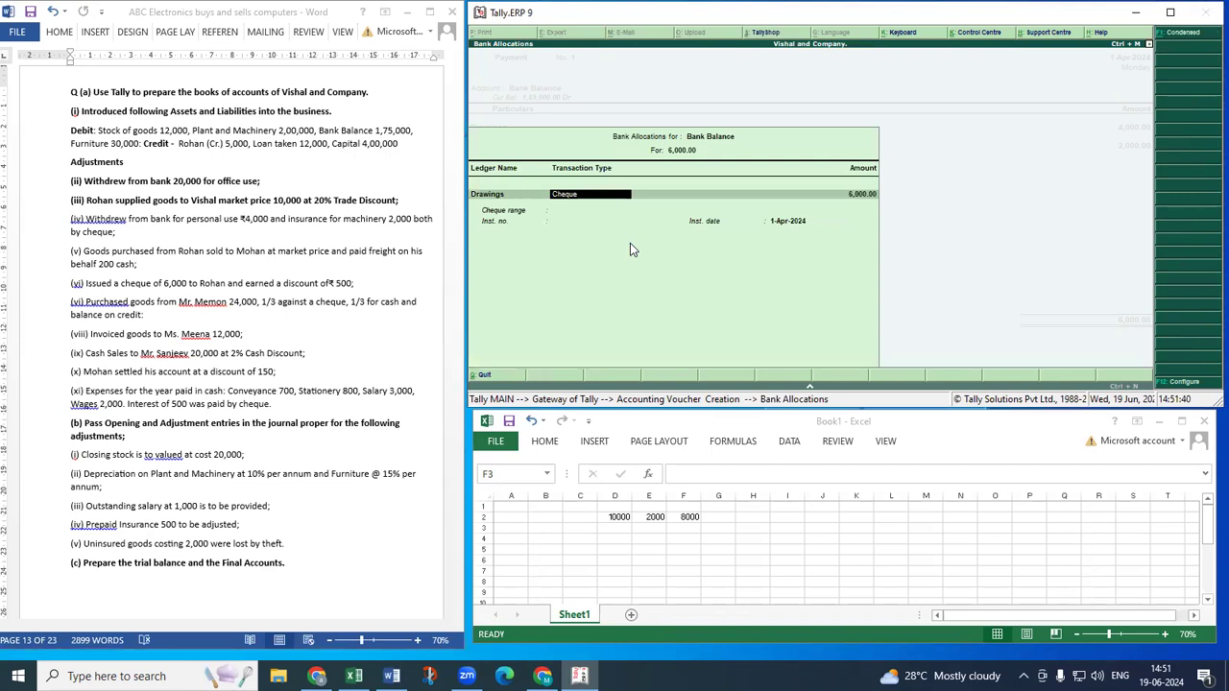
key(ctrl+a)
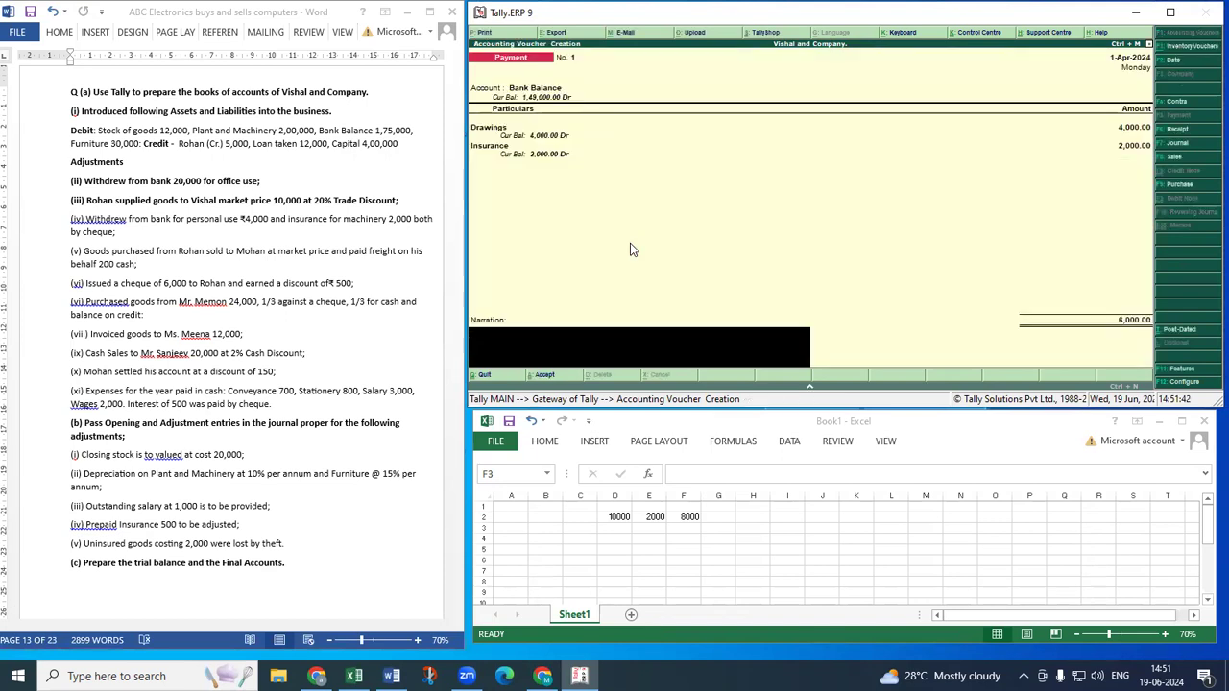
key(ctrl+a)
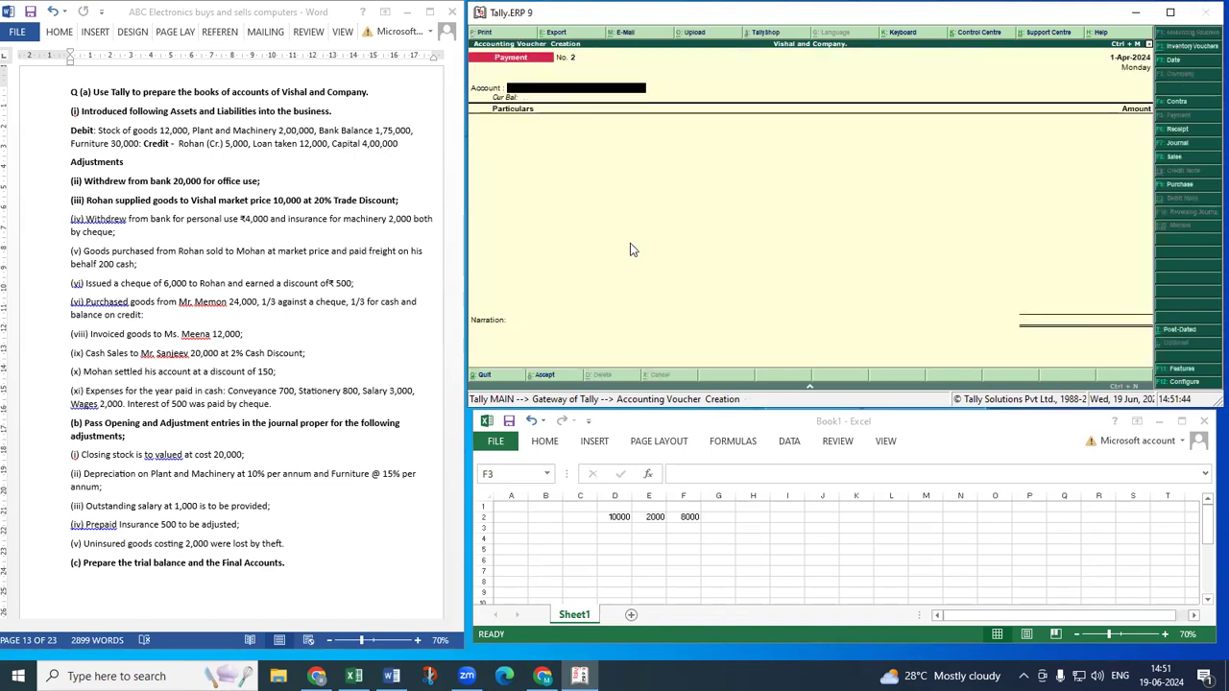
Leave voucher entry, examine the Profit & Loss account in detailed form and return to the Gateway of Tally.
key(Escape)
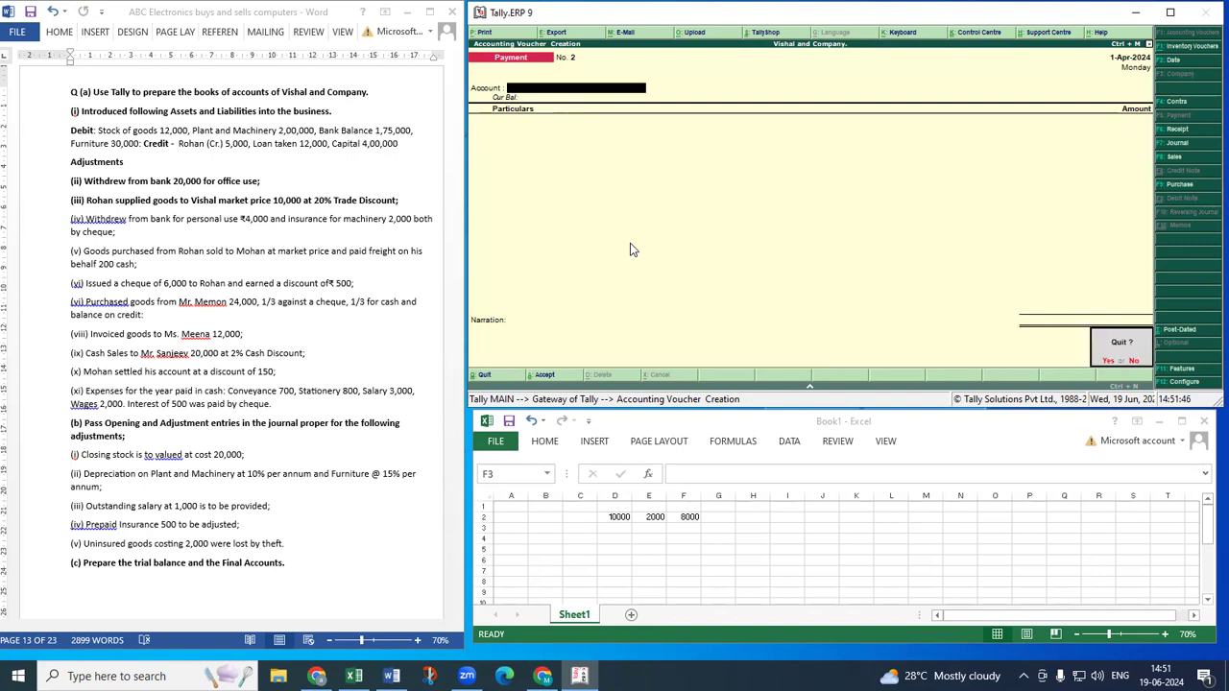
key(Return)
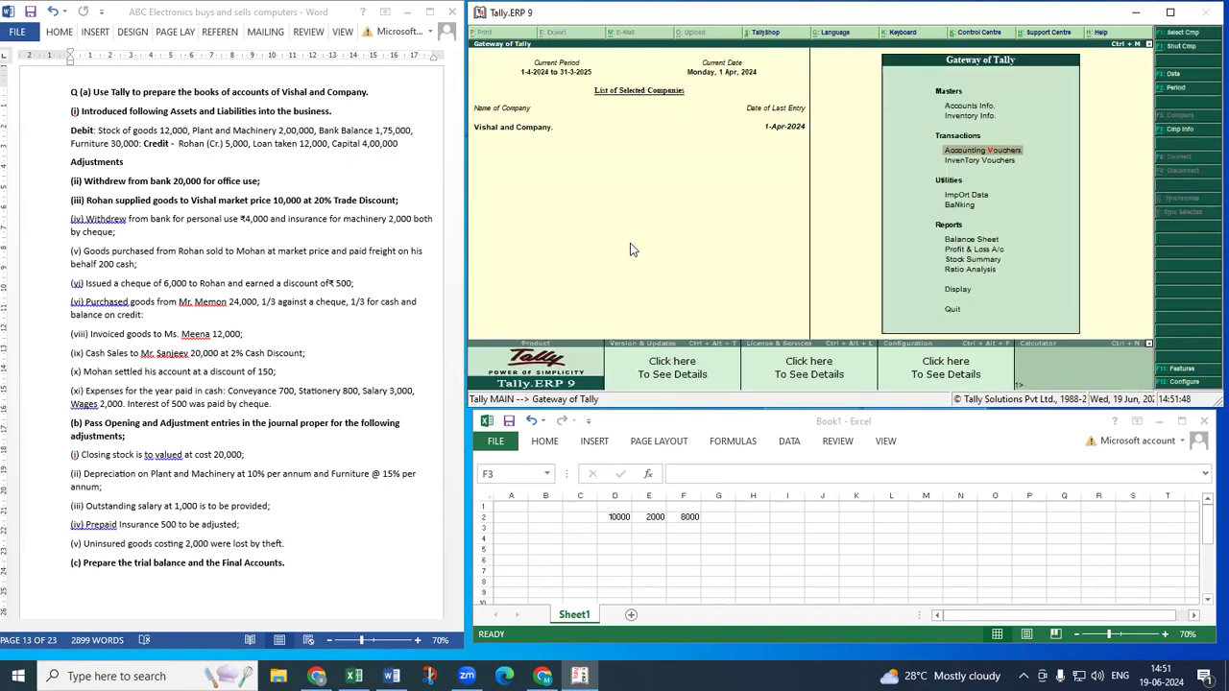
key(p)
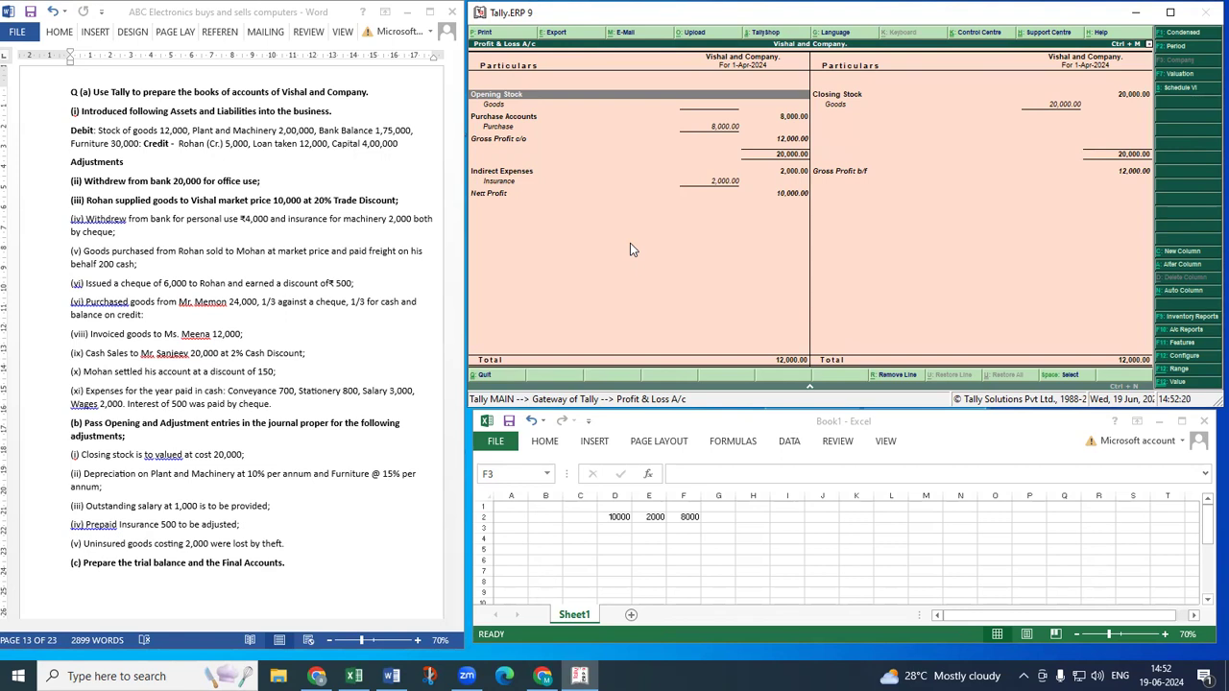
key(Escape)
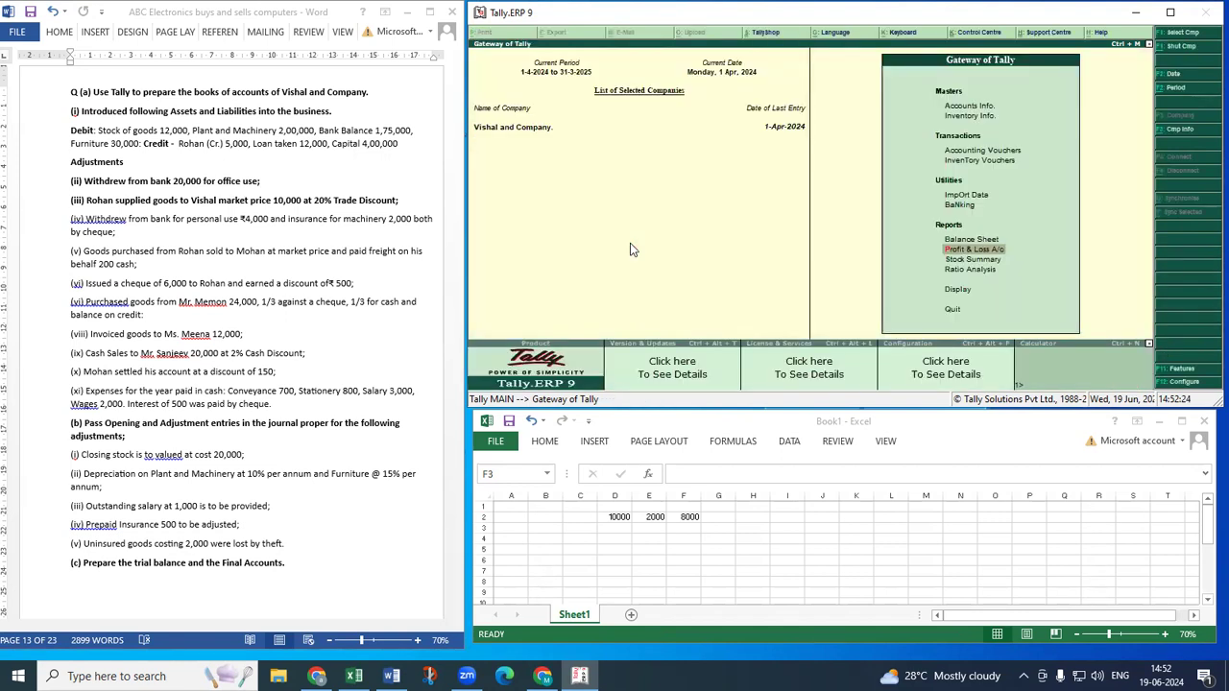
Bold adjustment (iv) about the personal withdrawal and machinery insurance in the Word question.
double_click(35, 219)
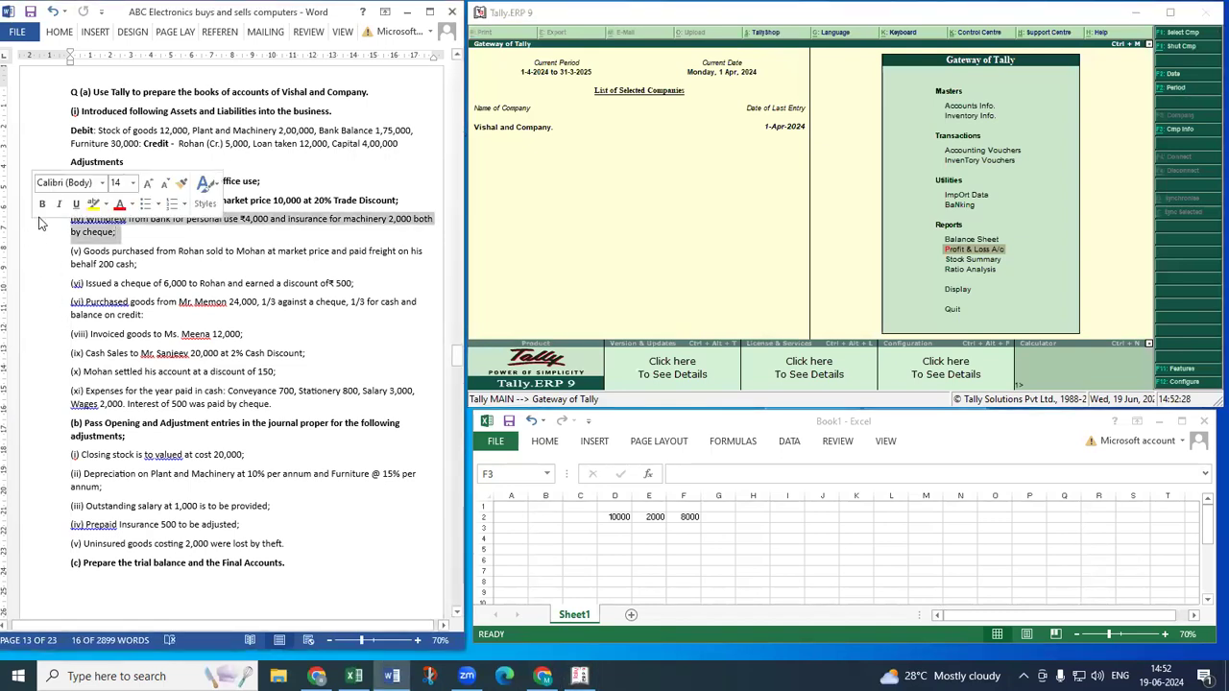
click(41, 209)
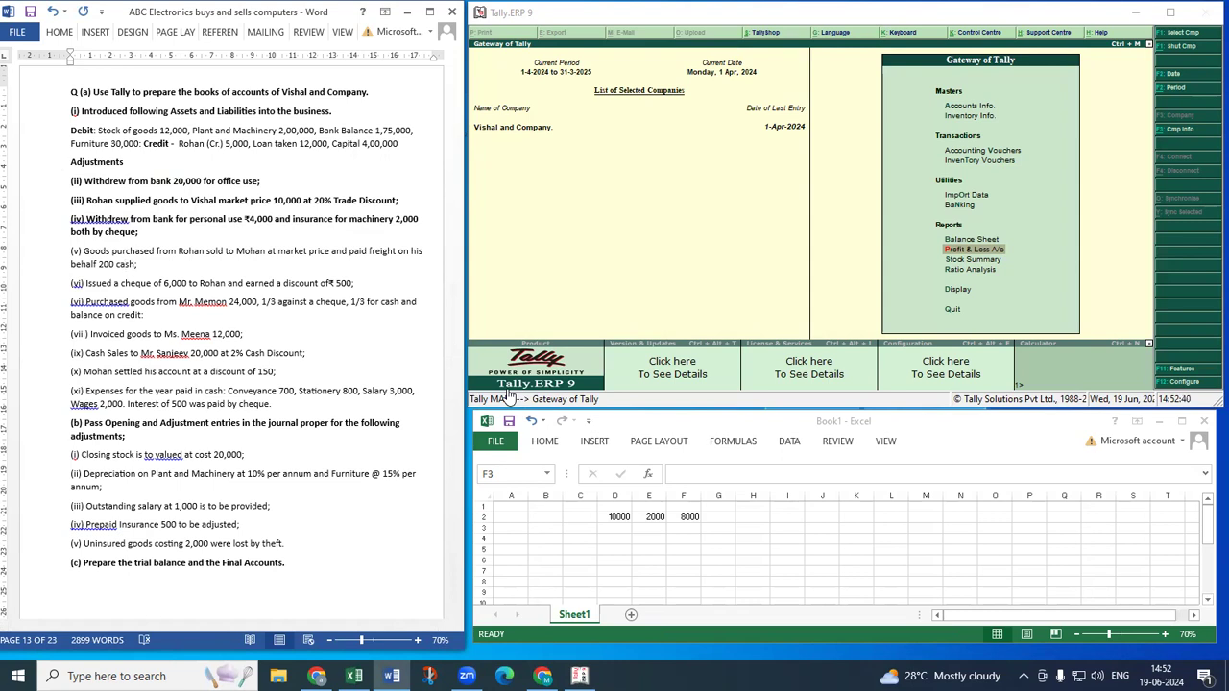
Switch to the Excel sheet and label the purchase row in B2 with "pur fr" and the supplier's name.
double_click(573, 520)
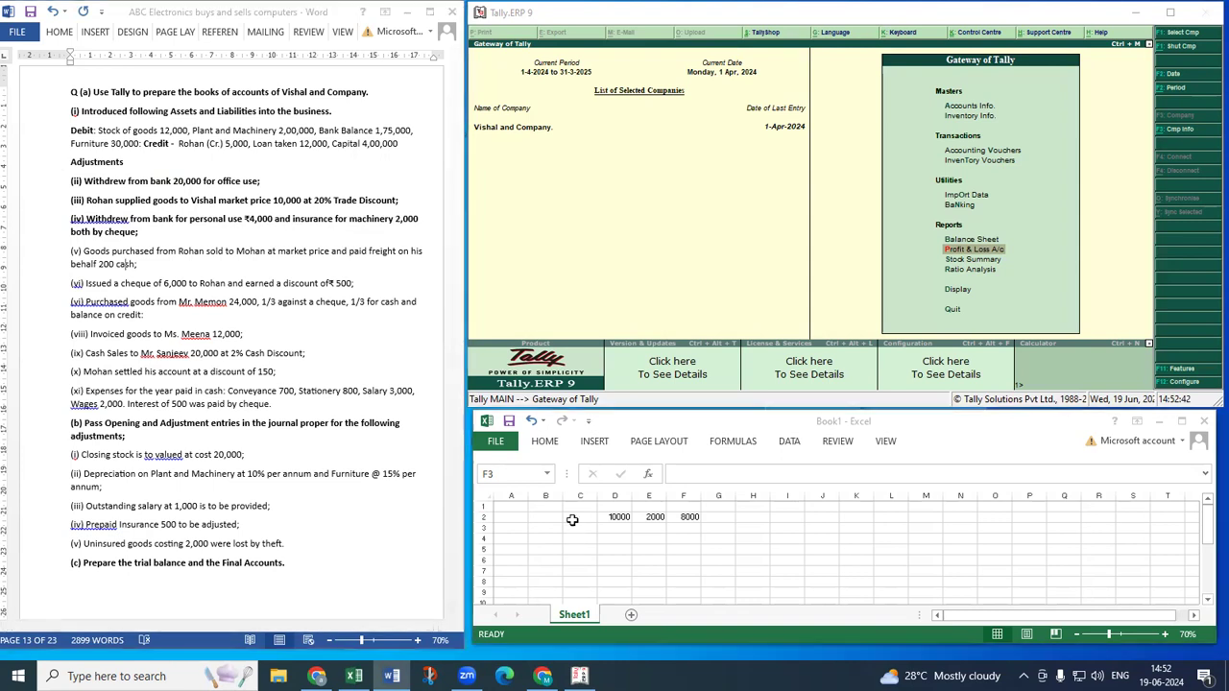
click(556, 515)
text(pur)
key(Return)
key(Up)
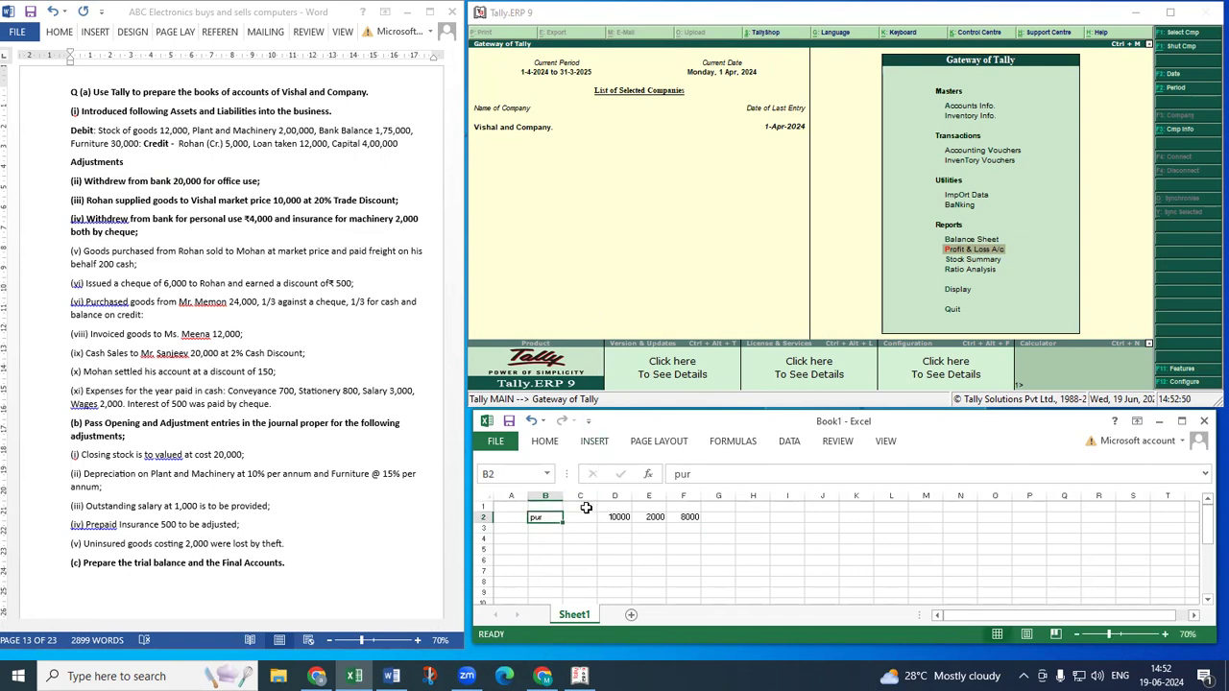
double_click(553, 518)
text(fr rohan)
key(Return)
key(Up)
Add the headings "Mark v", "disc" and "cost" in D1, E1 and F1 above the purchase amounts.
key(Right)
key(Right)
key(Right)
key(Right)
key(Up)
text(cost)
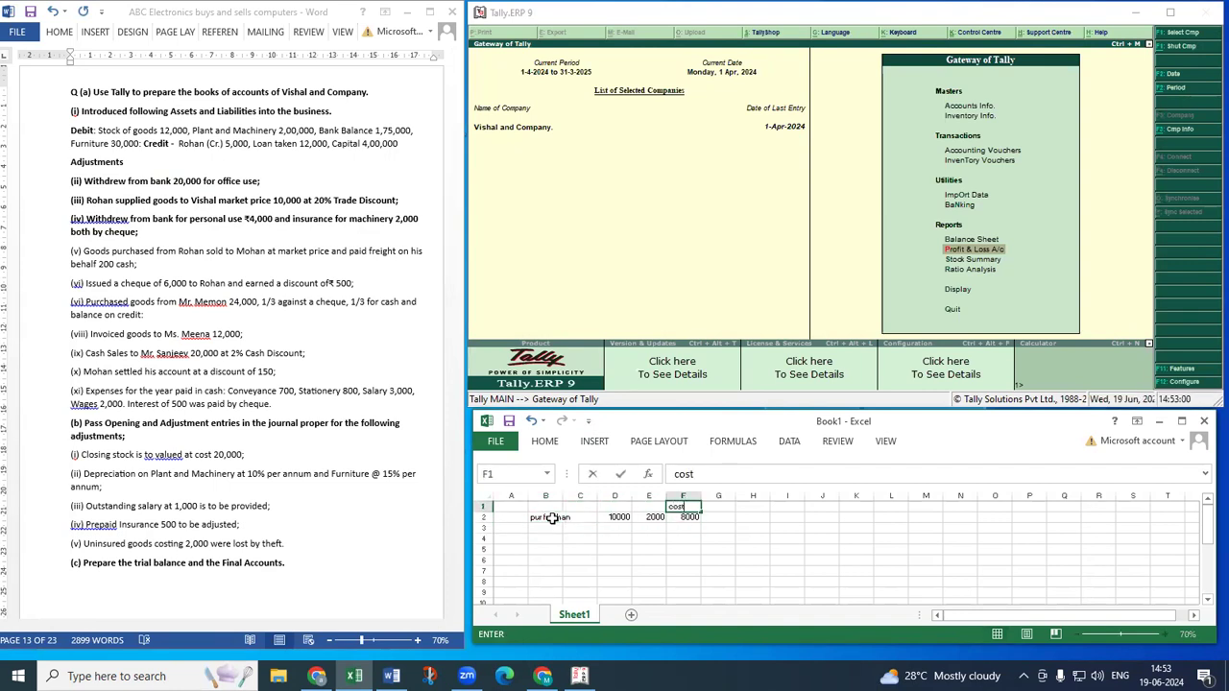
key(Left)
text(disc)
key(Left)
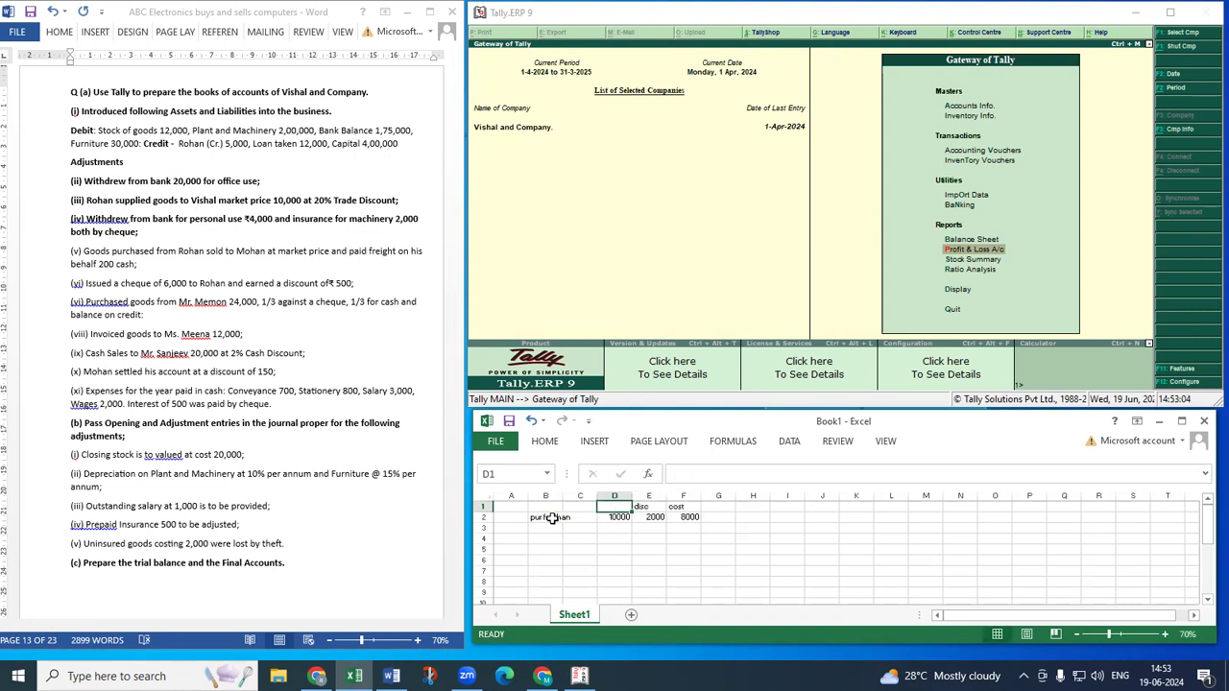
text(Mark v)
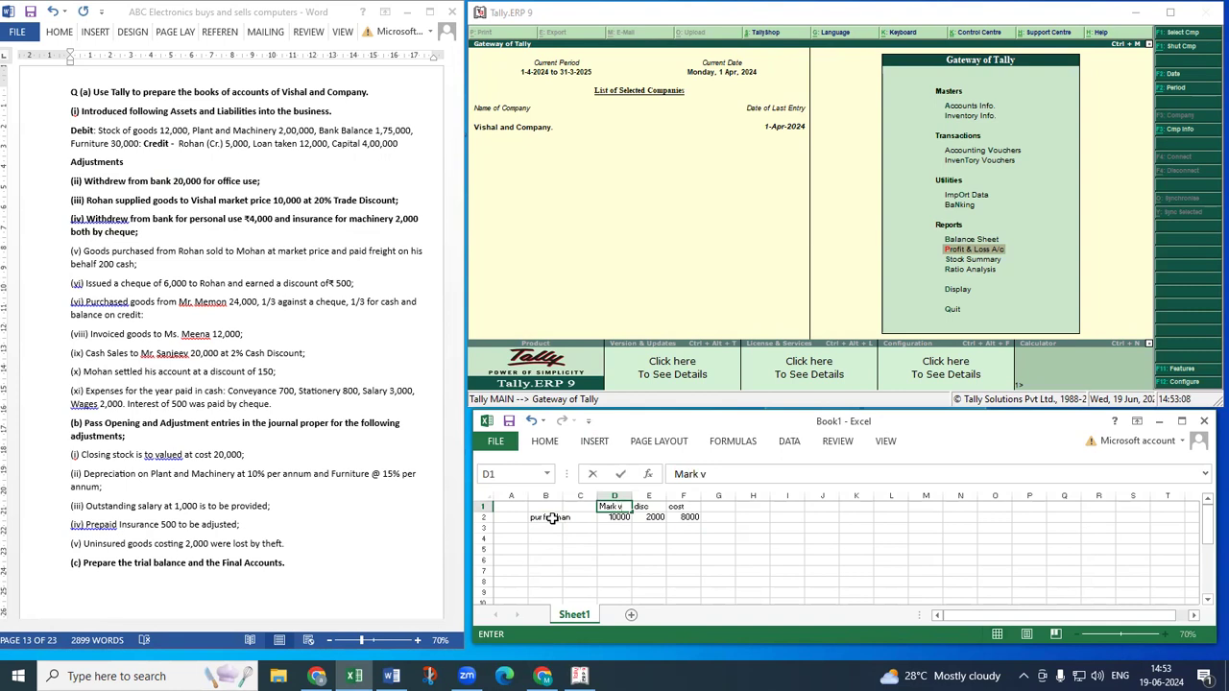
key(Return)
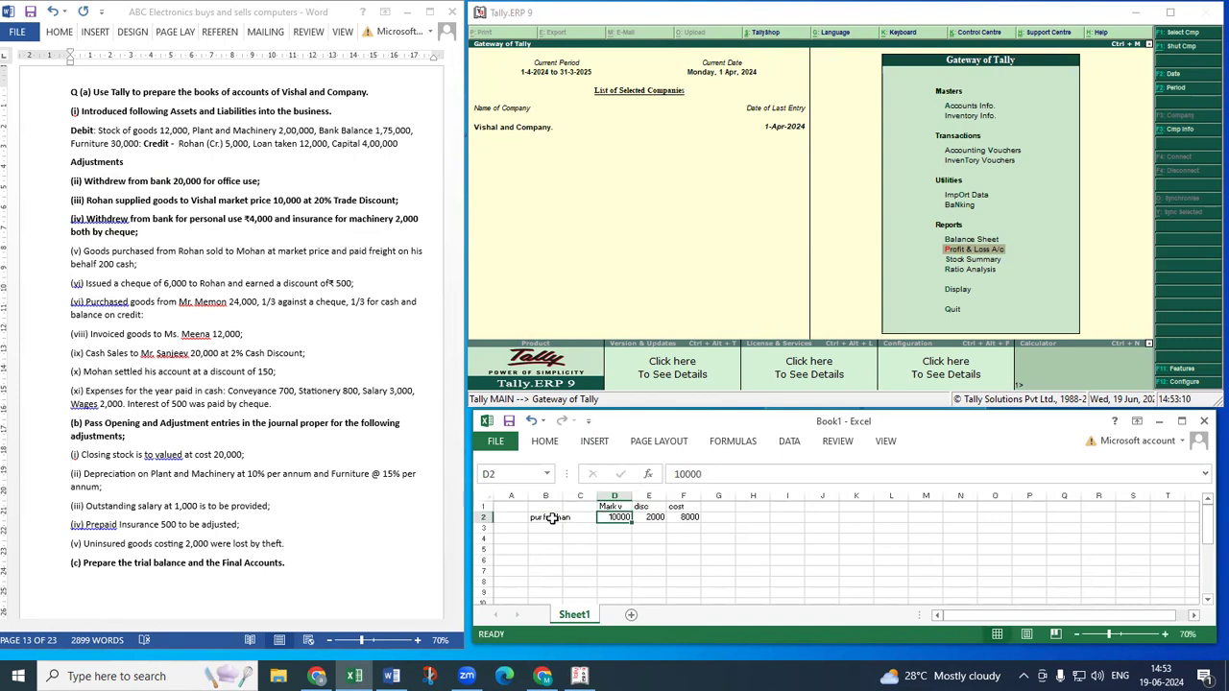
Make the purchase cost in F2 bold.
key(Left)
key(Right)
key(Right)
key(Right)
key(ctrl+b)
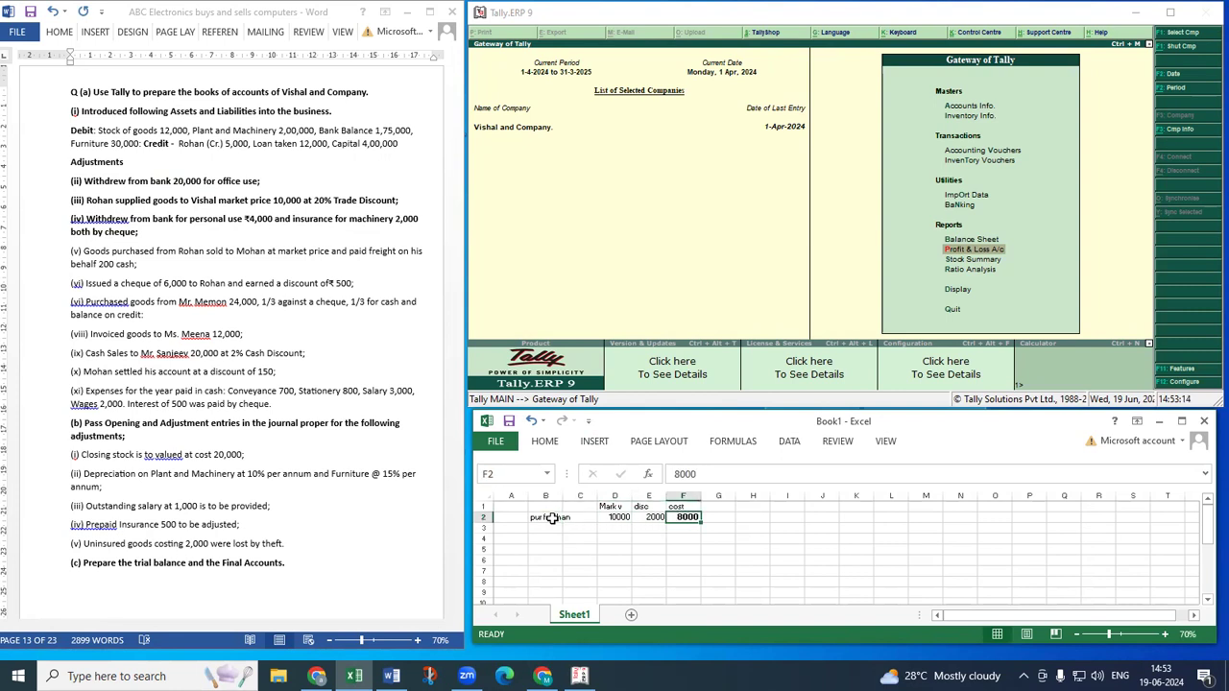
Start a sale row in row 4 with "Sale" in B4 and the customer's name in C4.
key(Down)
key(Left)
key(Left)
key(Left)
key(Left)
key(Down)
text(Sale)
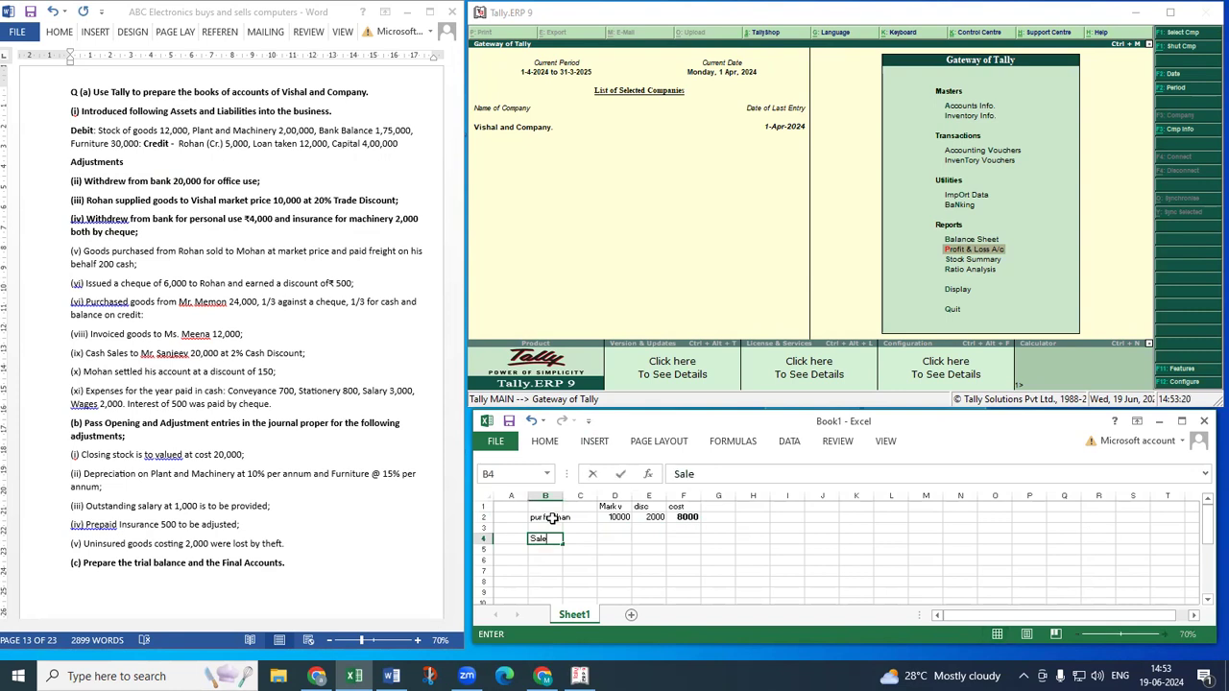
key(Right)
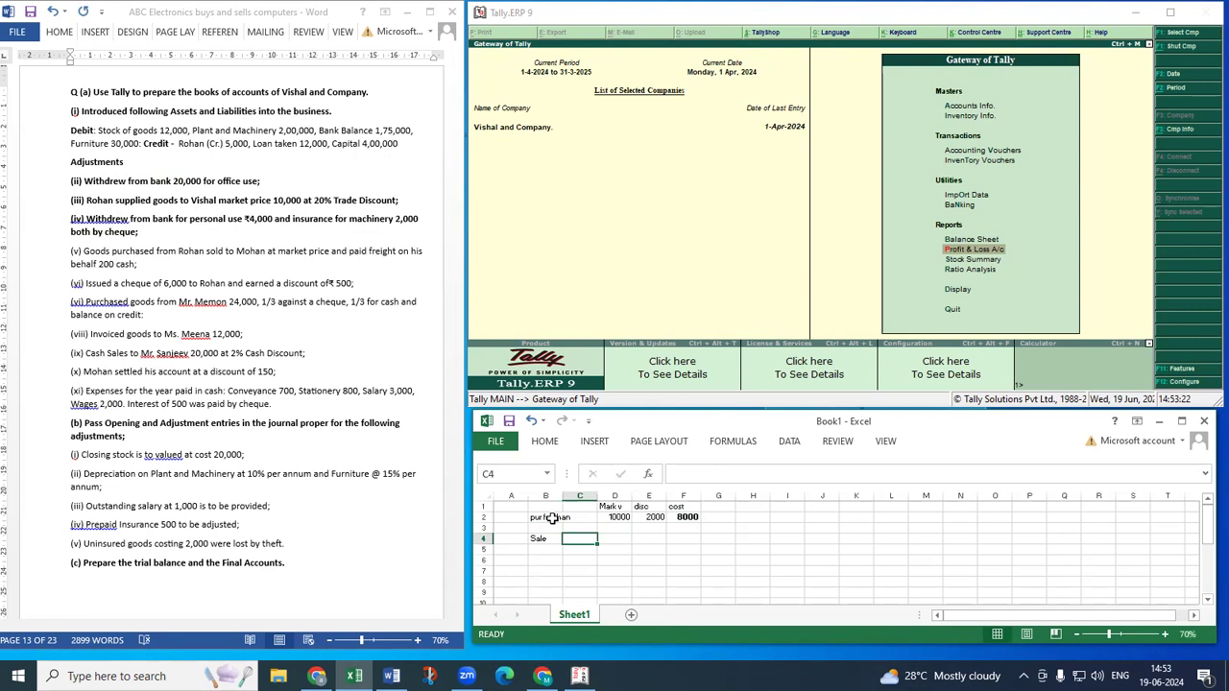
text(Moh)
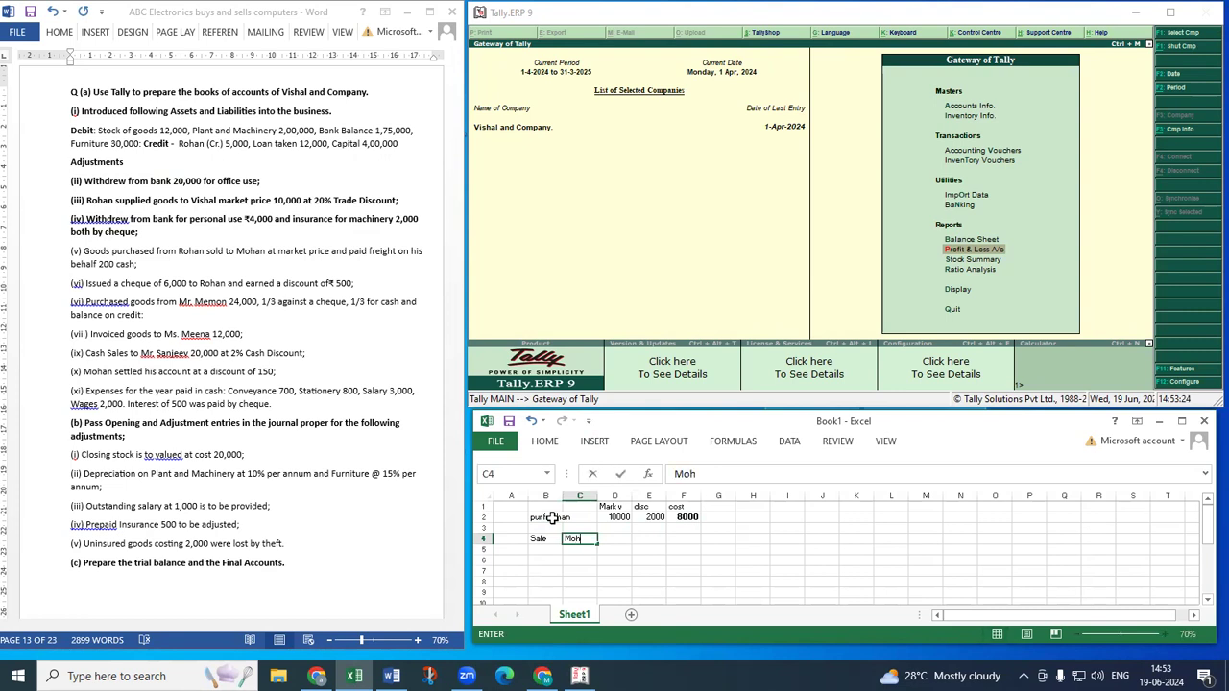
text(an)
key(Right)
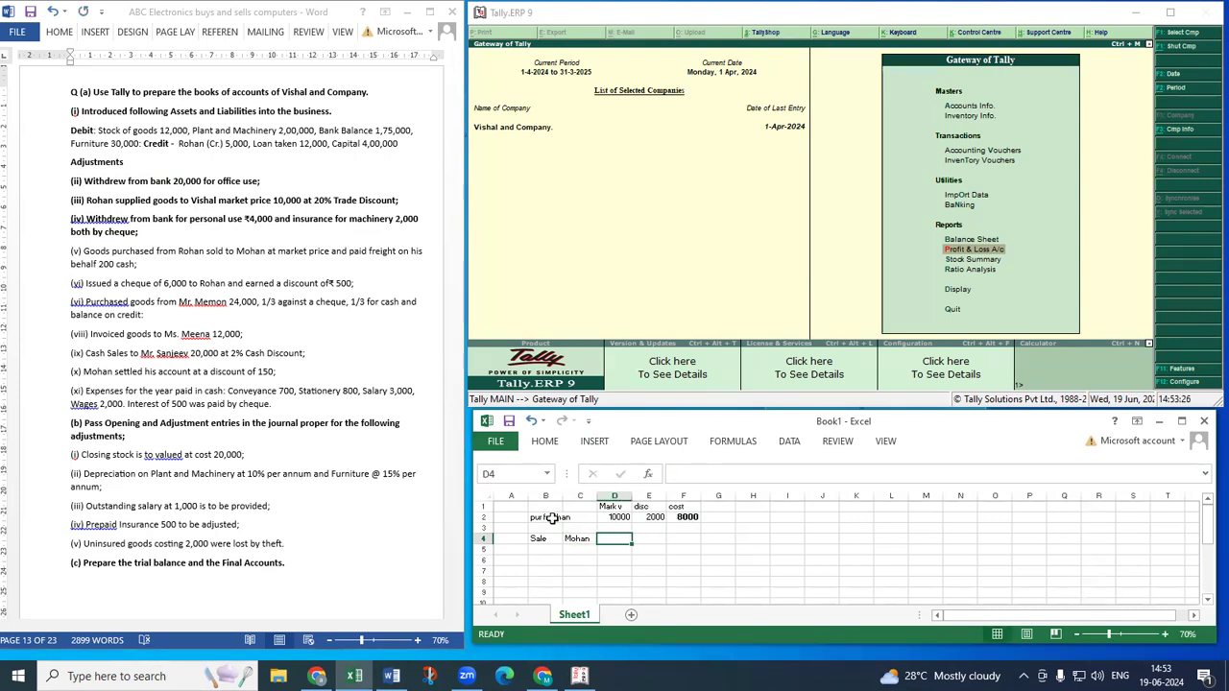
Enter 10000 as the sale amount in D4 and make it bold.
text(10000)
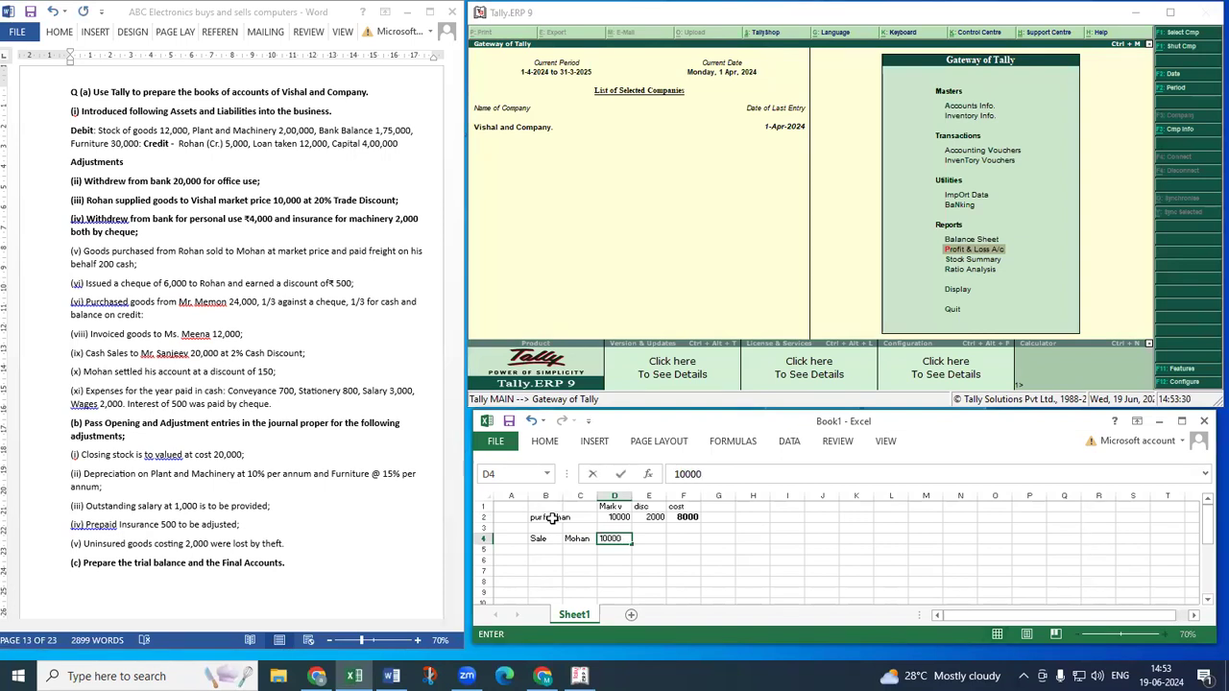
key(ctrl+Return)
key(ctrl+b)
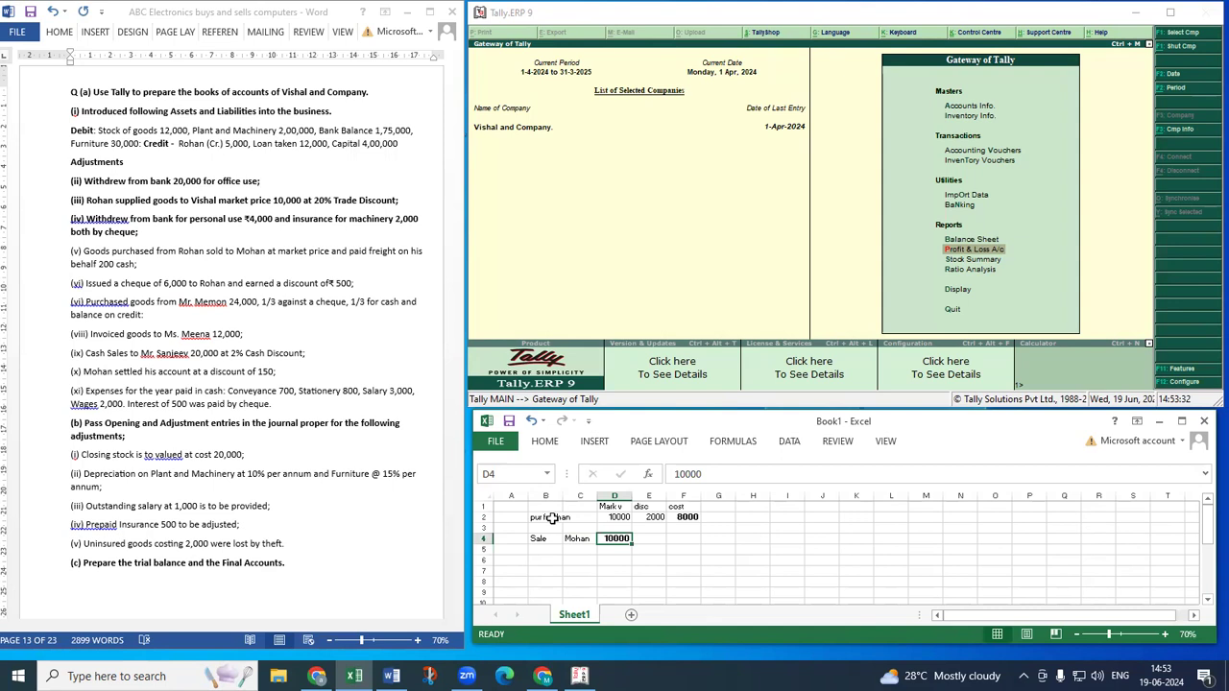
Switch to Tally and start a sales voucher with reference number 1.
click(814, 204)
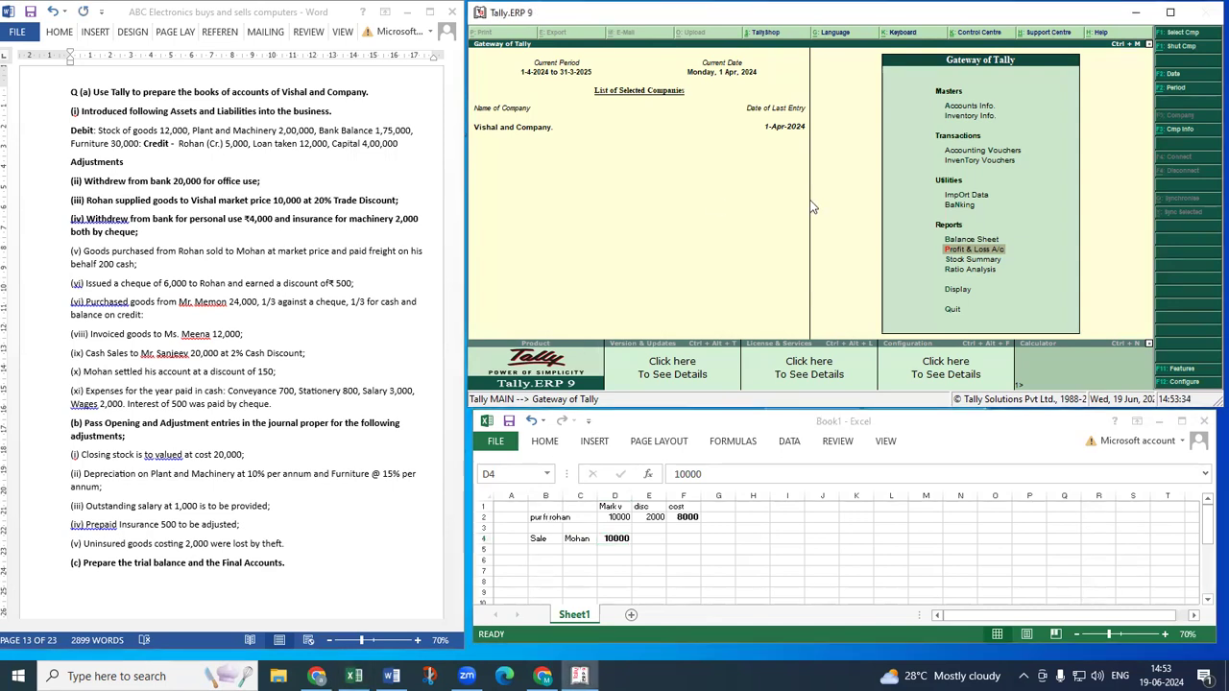
key(v)
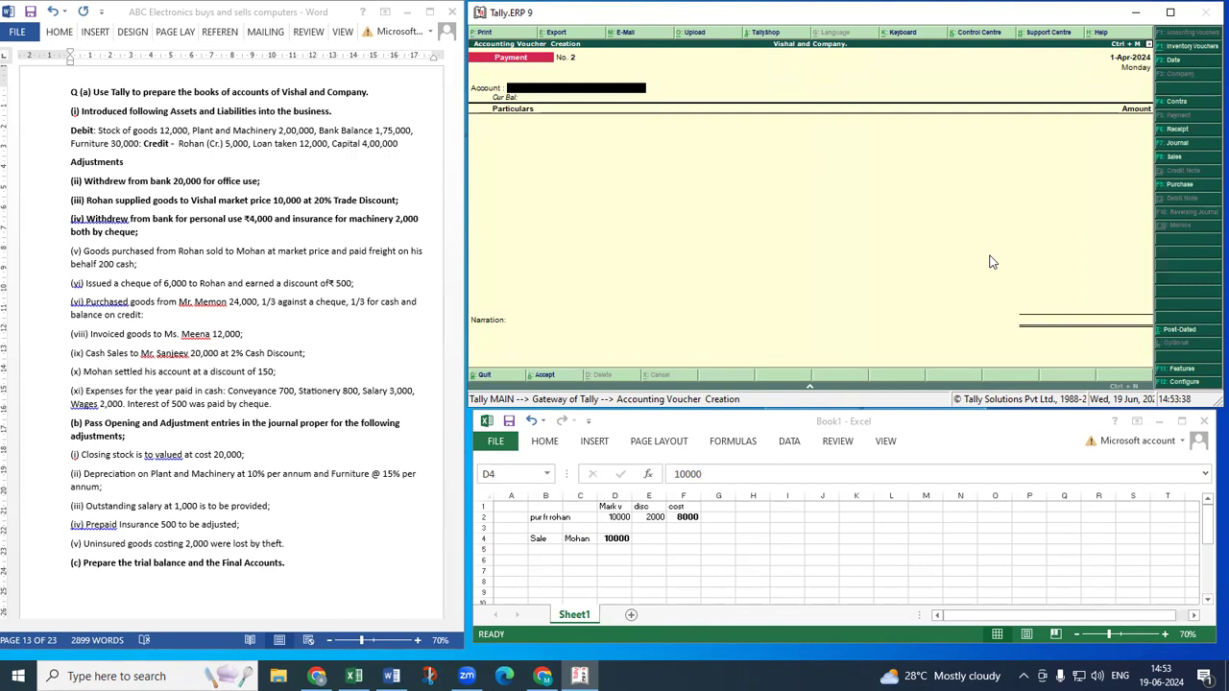
key(F8)
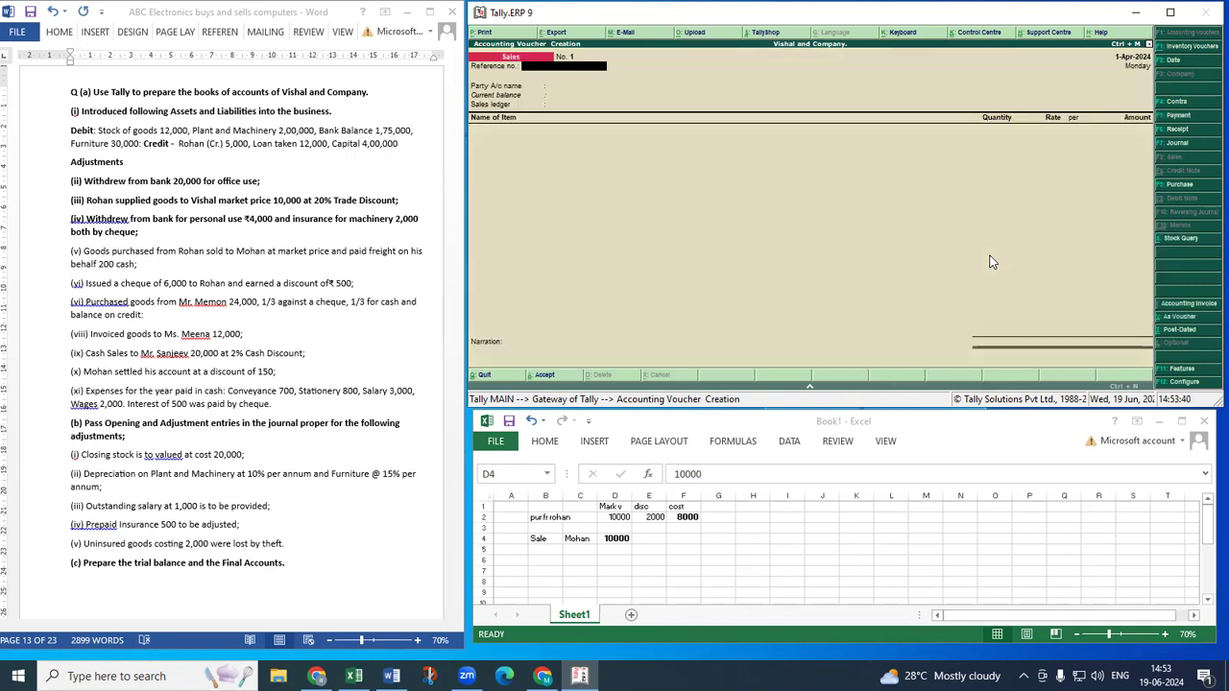
key(Return)
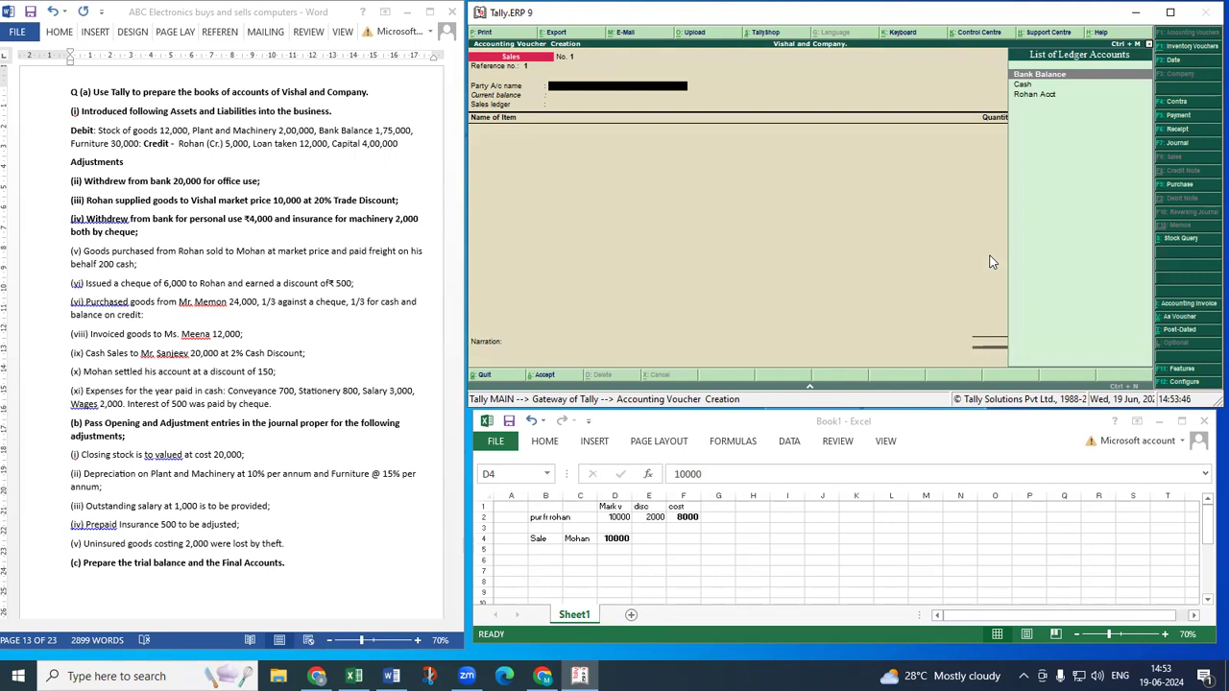
Create the customer's ledger under Sundry Debtors as the sales voucher's party account and accept the party details unchanged.
key(alt+c)
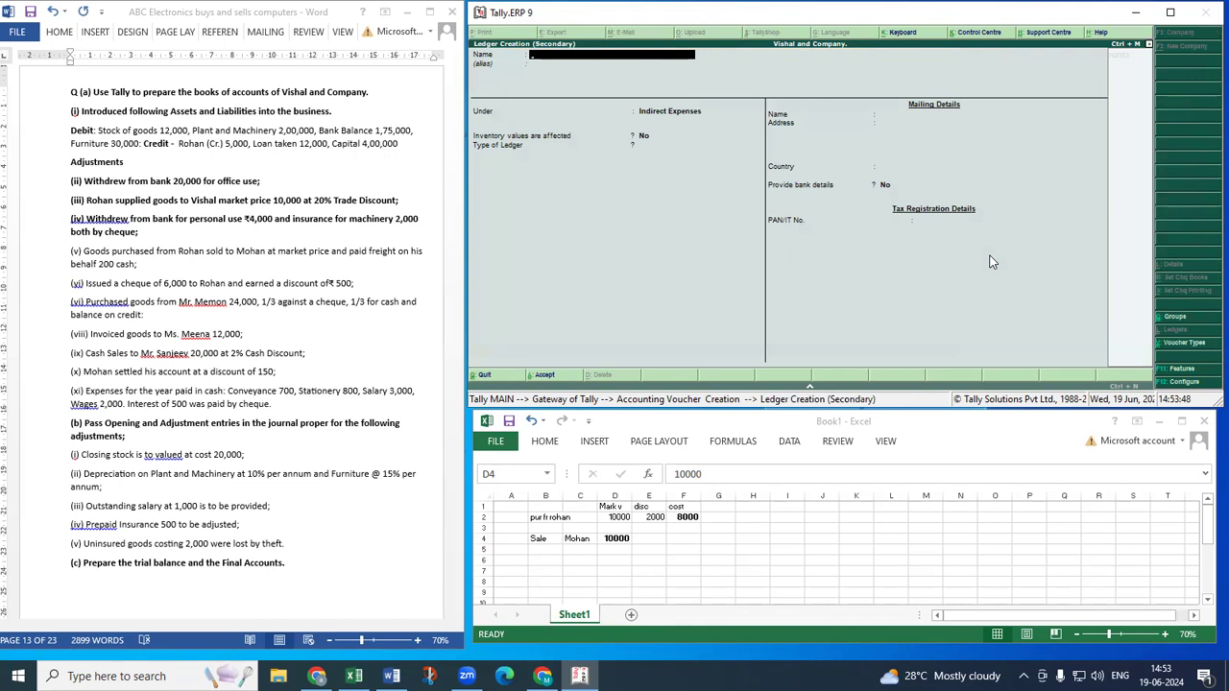
text(Mohan)
key(Return)
key(Return)
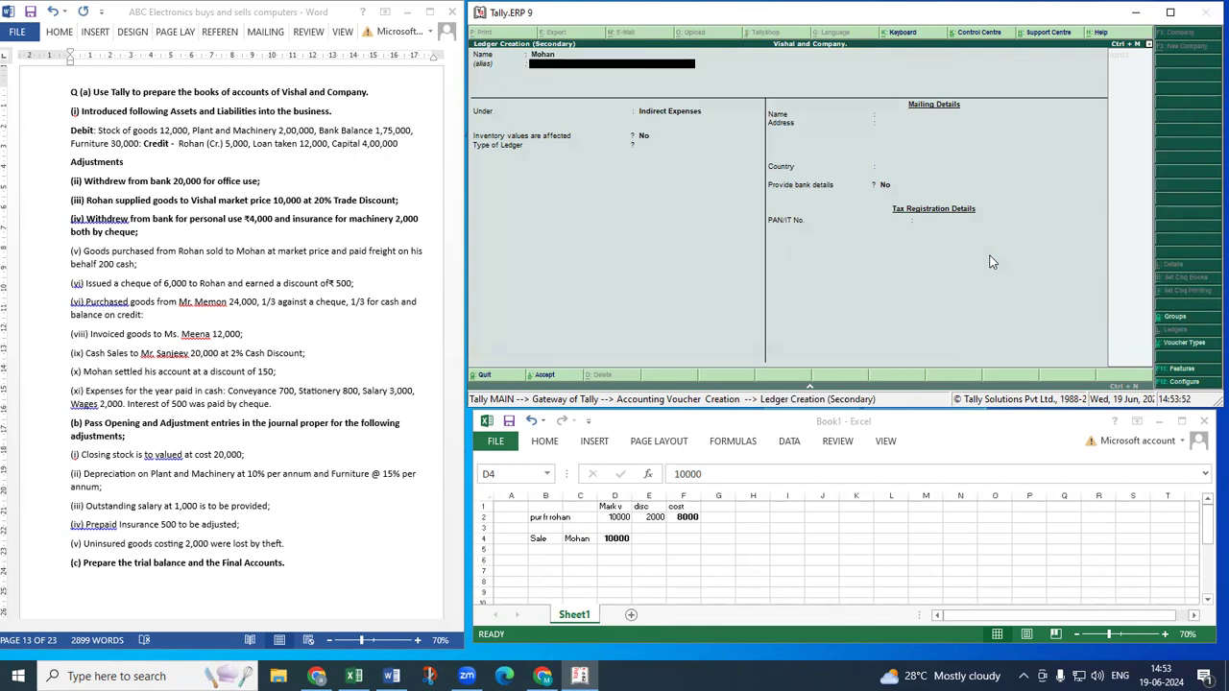
text(S)
key(Down)
key(Down)
key(Down)
key(Down)
key(Return)
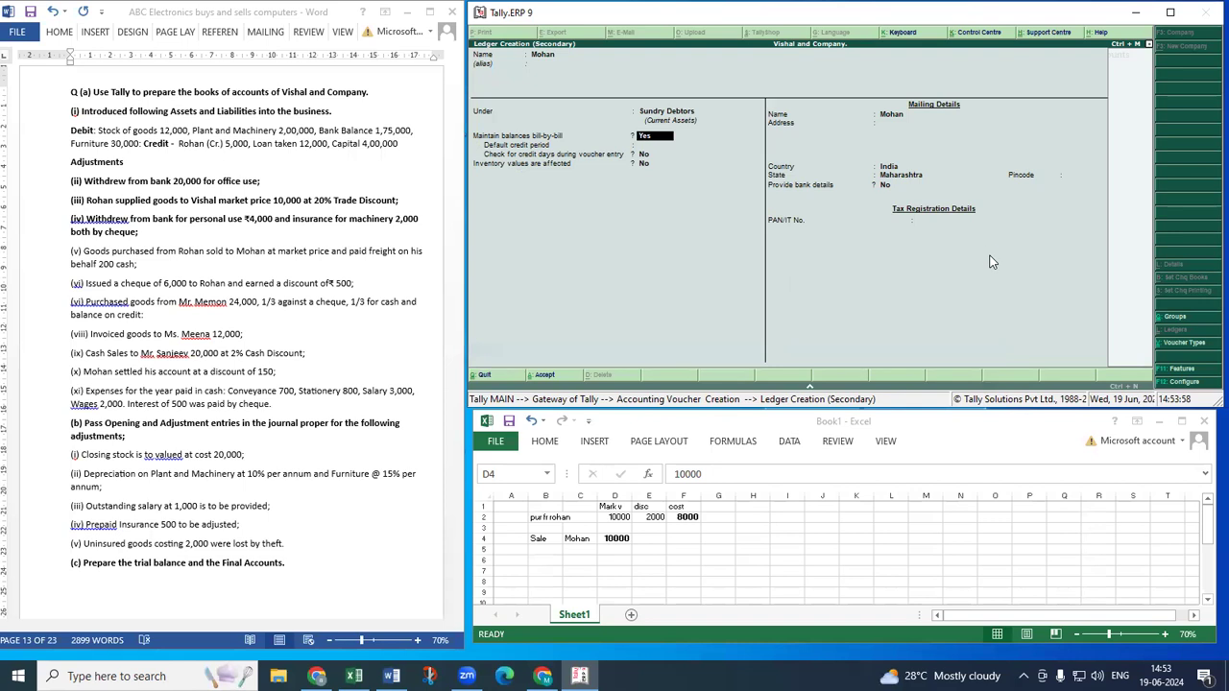
key(ctrl+a)
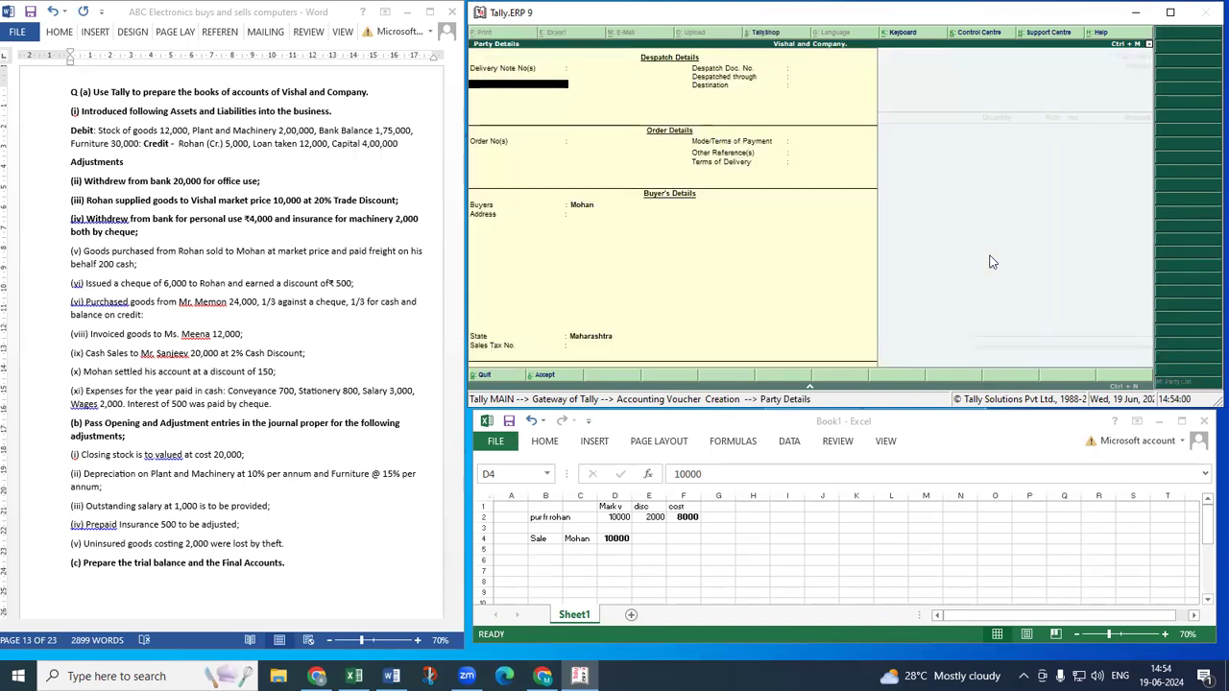
key(ctrl+a)
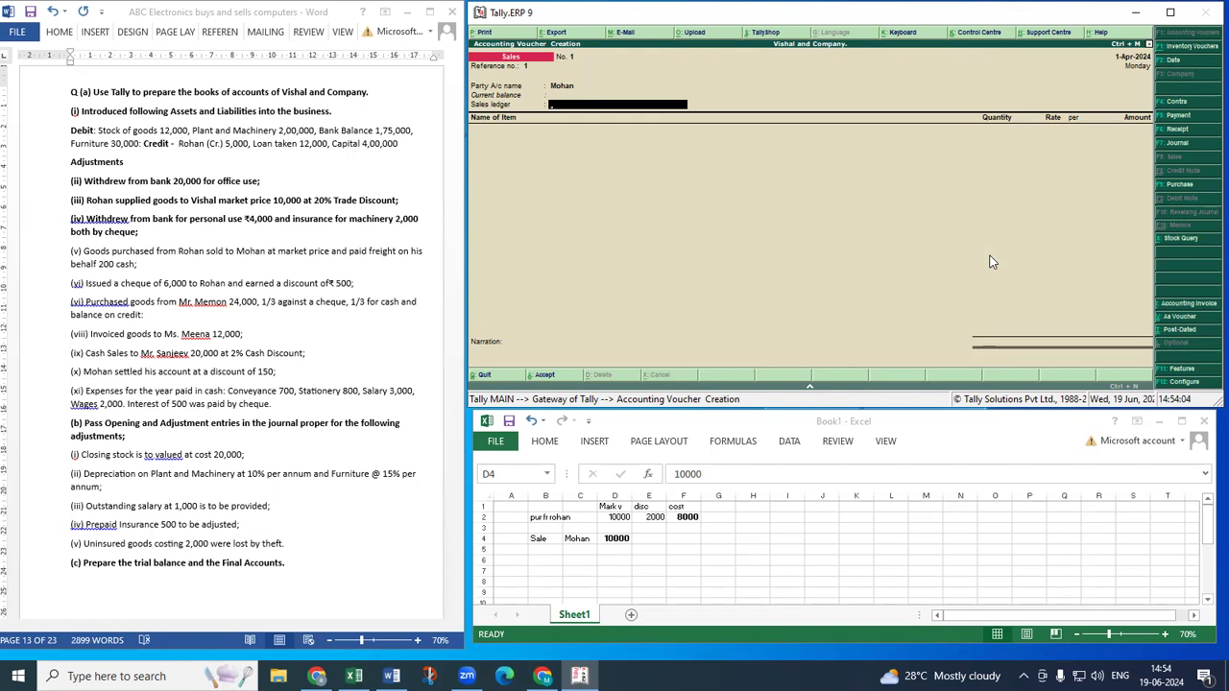
Create a Sales ledger under Sales Accounts as the voucher's sales ledger, keeping the remaining defaults.
key(alt+c)
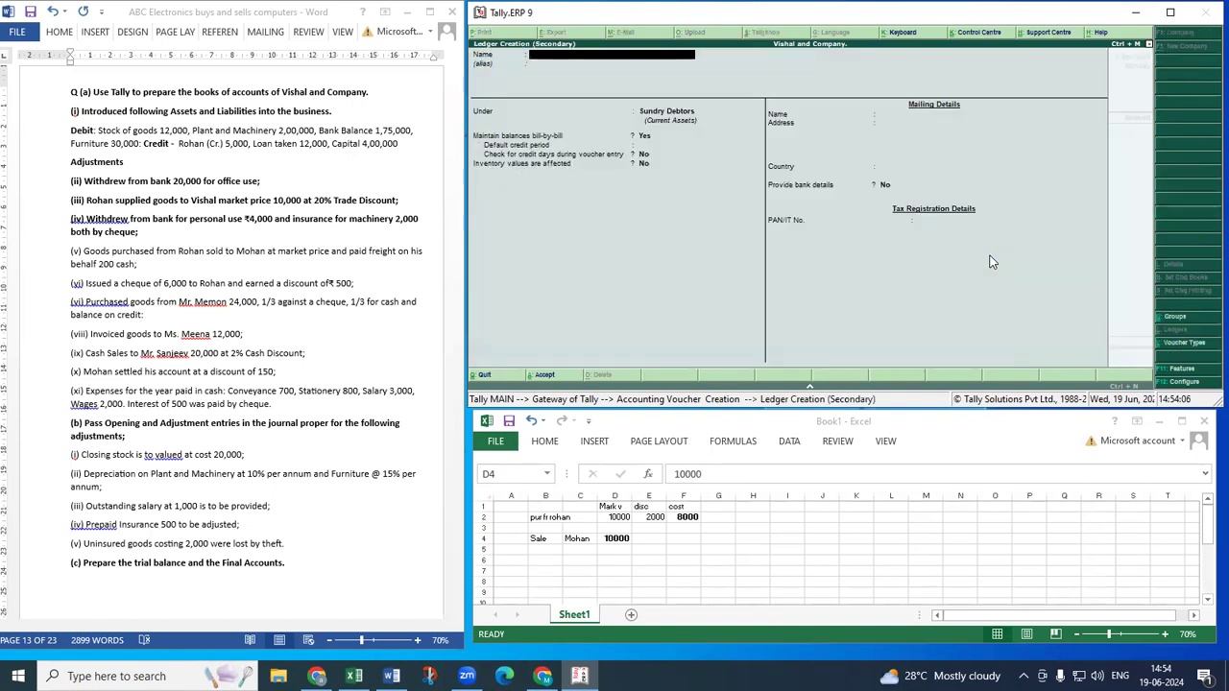
text(Sales)
key(Return)
text(Sa)
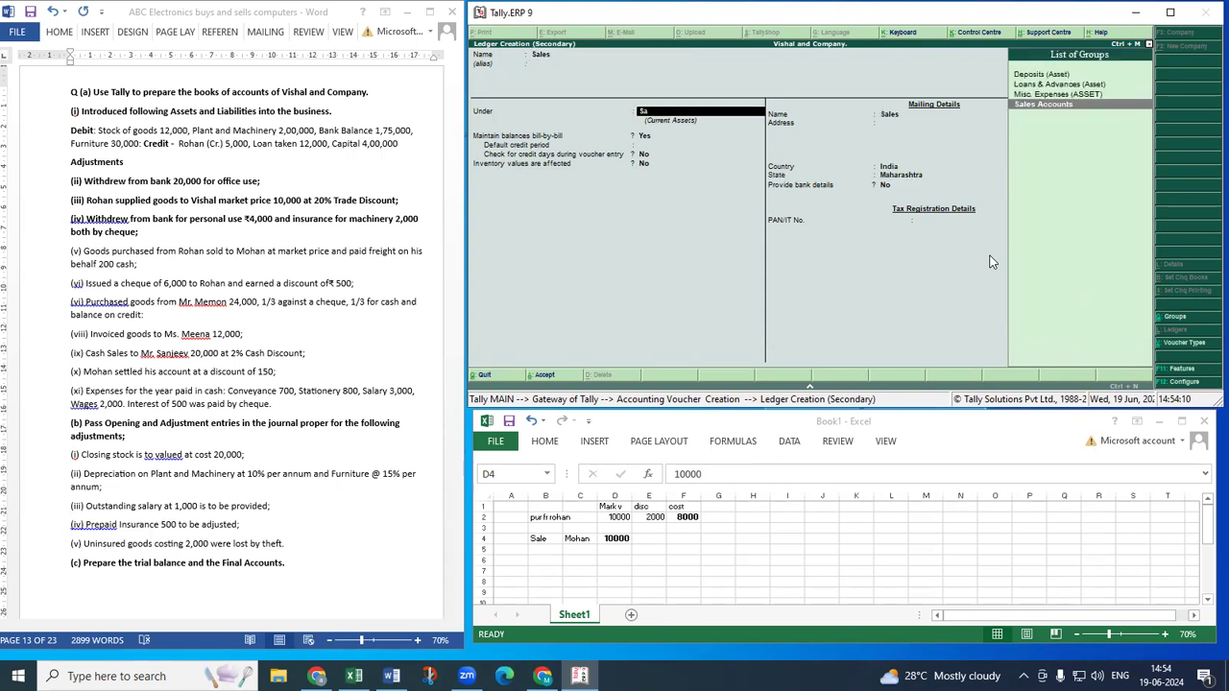
key(Return)
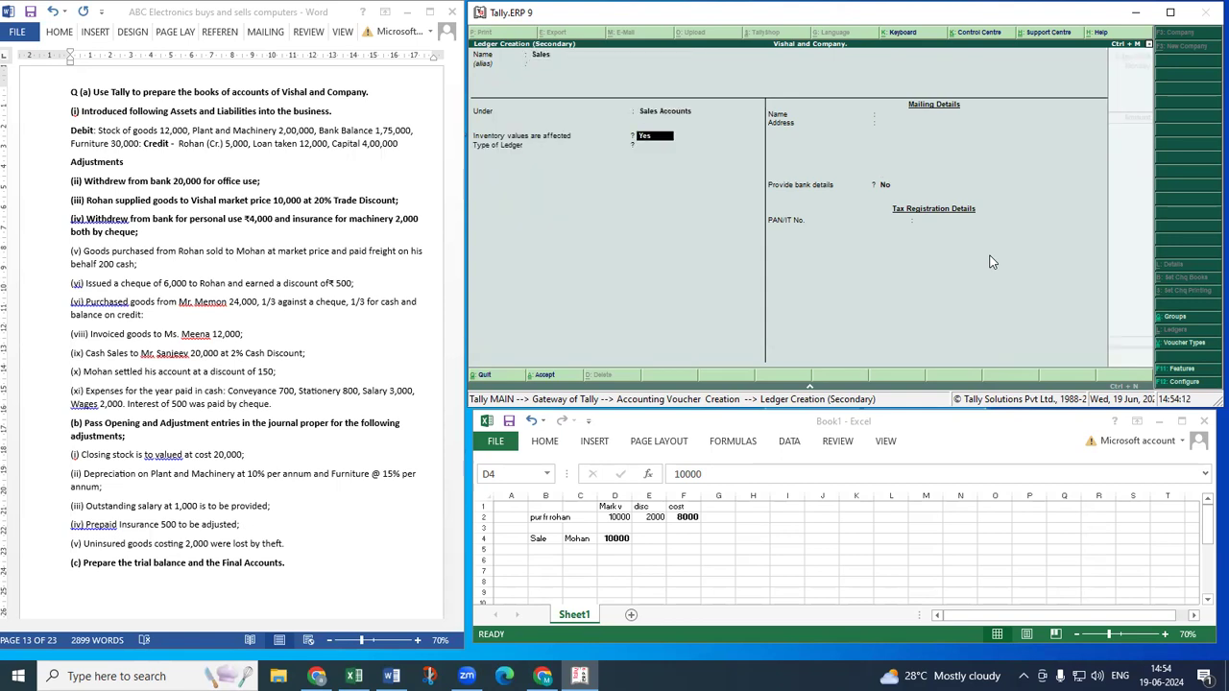
key(ctrl+a)
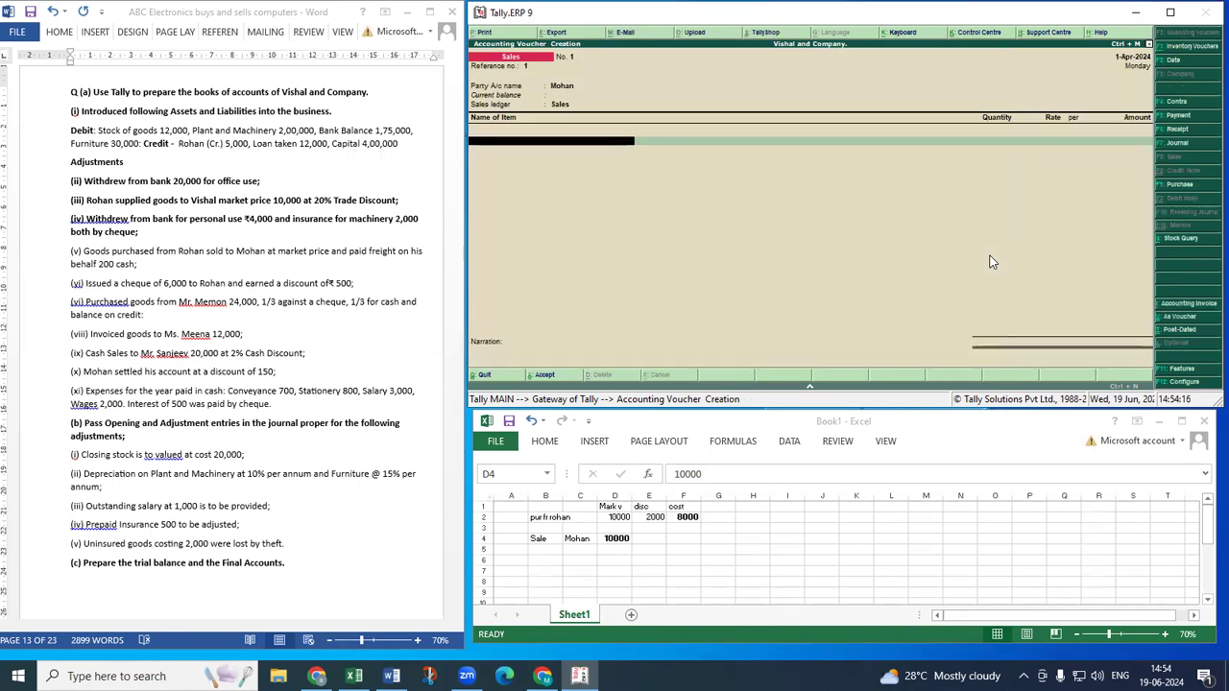
Add the Goods item for 10,000 and save the sales voucher without narration.
text(G)
key(Return)
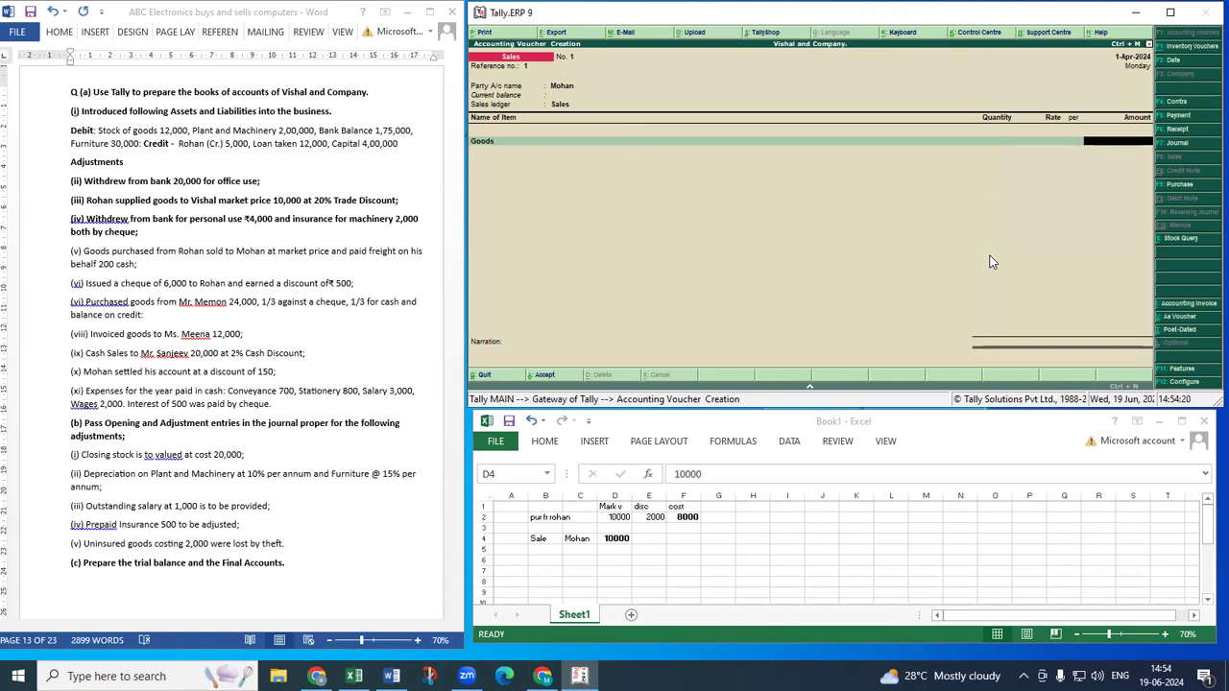
text(10000)
key(Return)
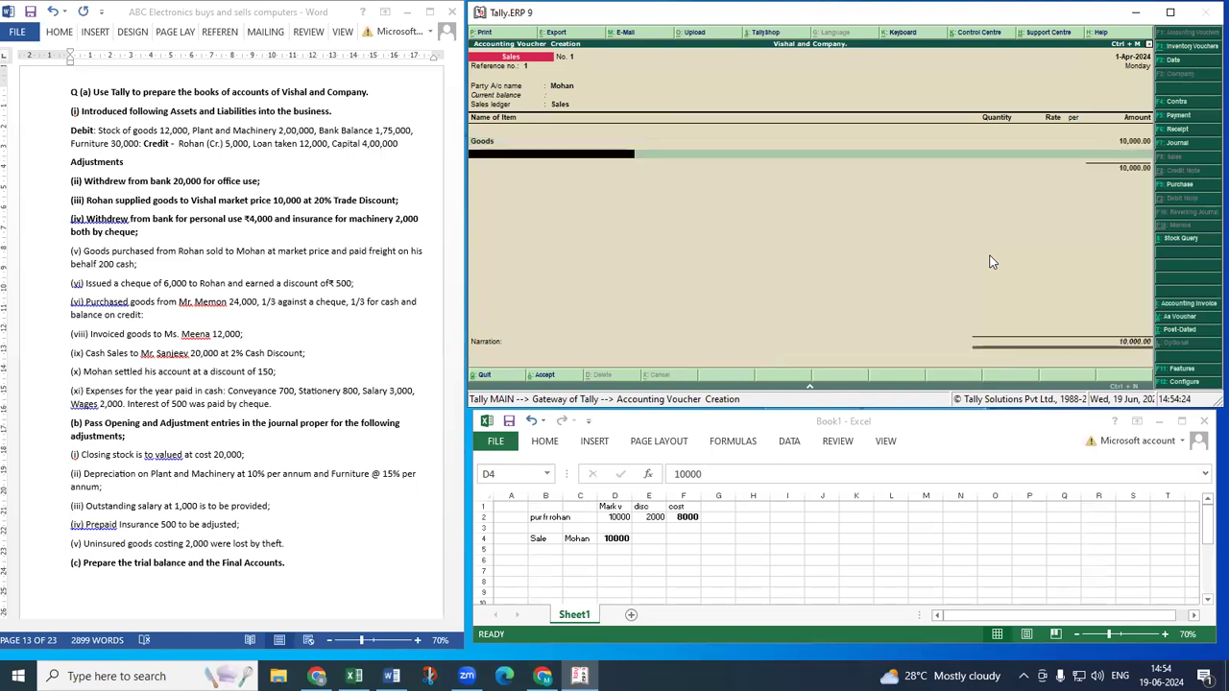
key(Return)
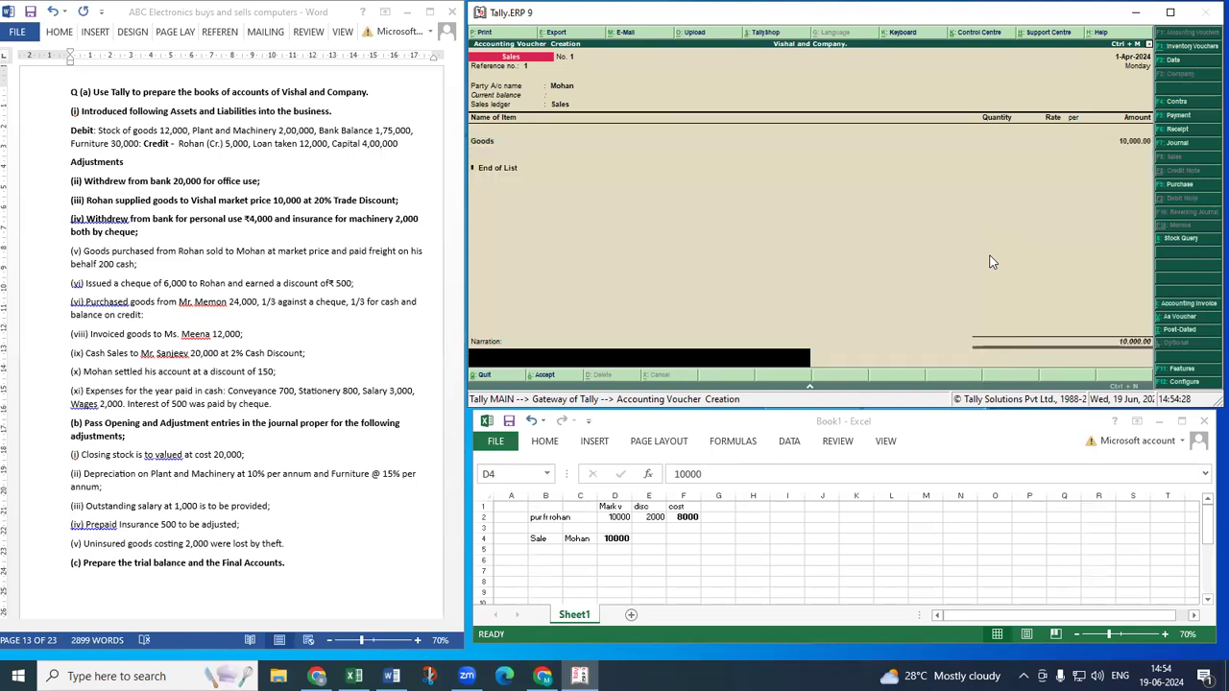
key(Return)
Leave sales voucher entry and examine the detailed Profit & Loss account, including the Sales Accounts line.
key(Escape)
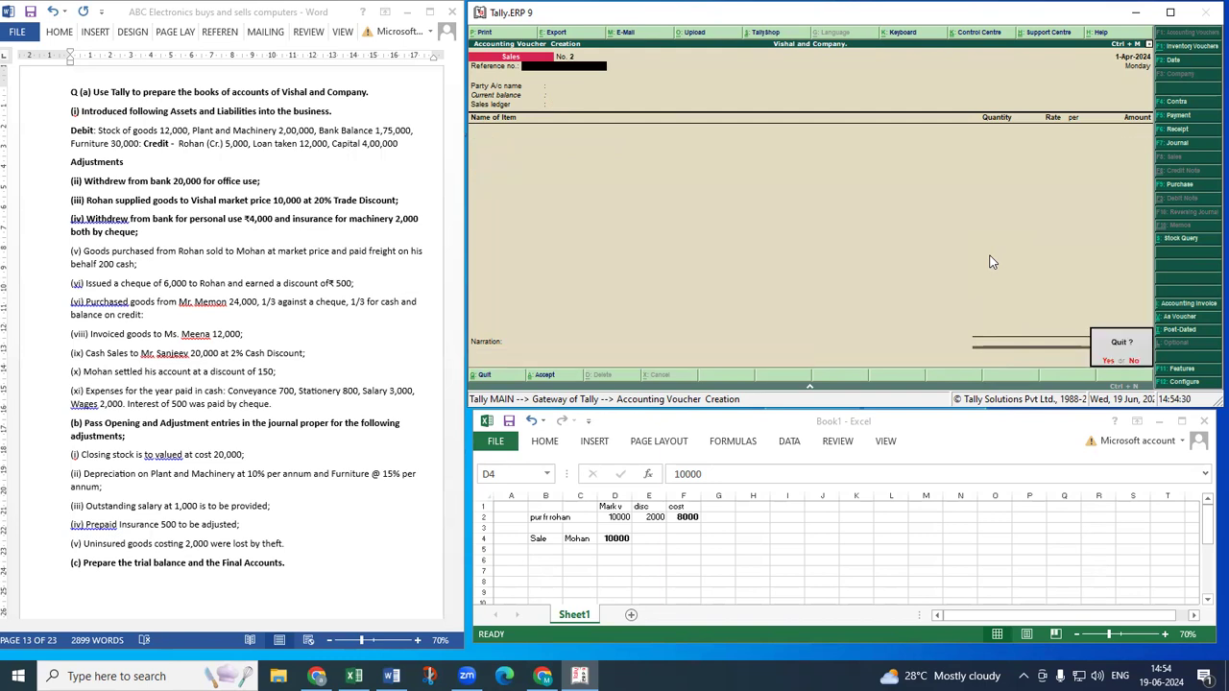
key(Return)
key(p)
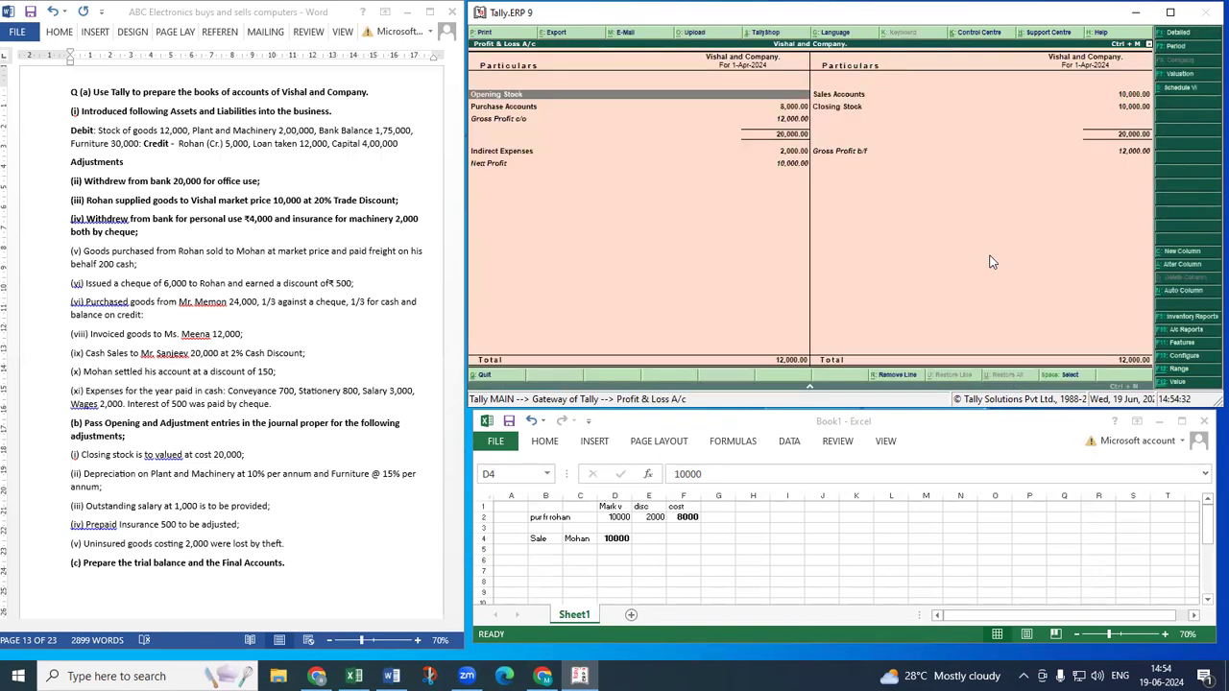
key(alt+F1)
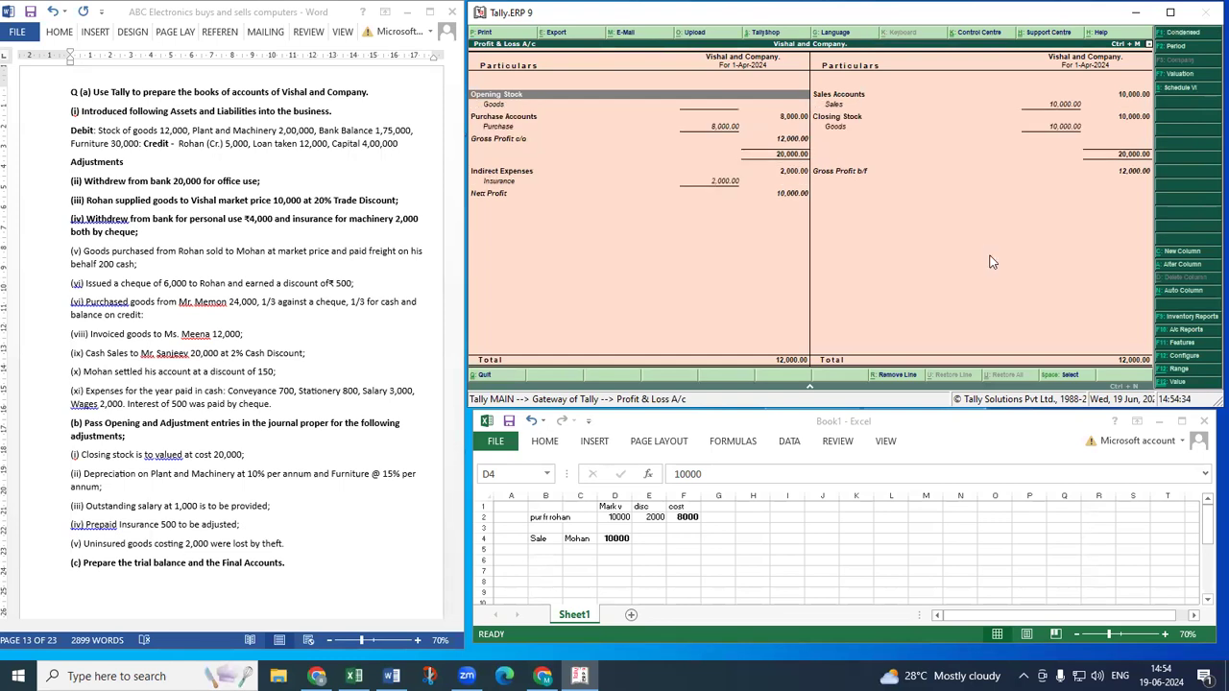
key(Right)
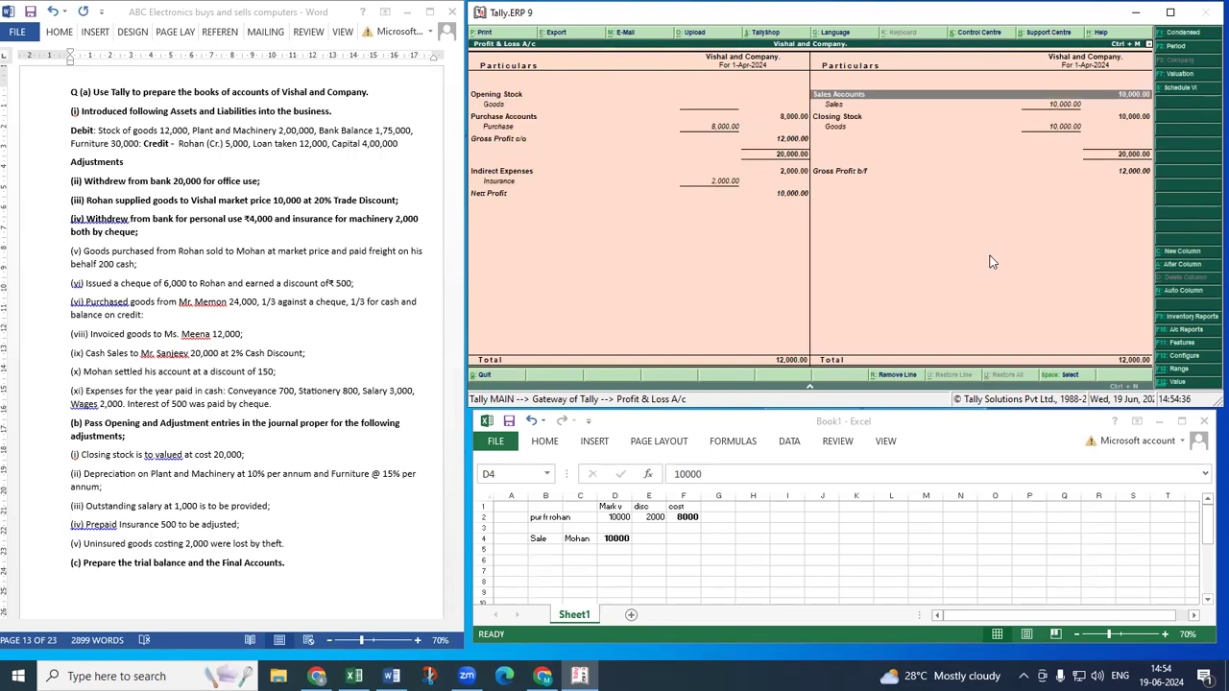
Examine the sales, purchase and insurance lines in the Profit & Loss account and close the report.
key(Down)
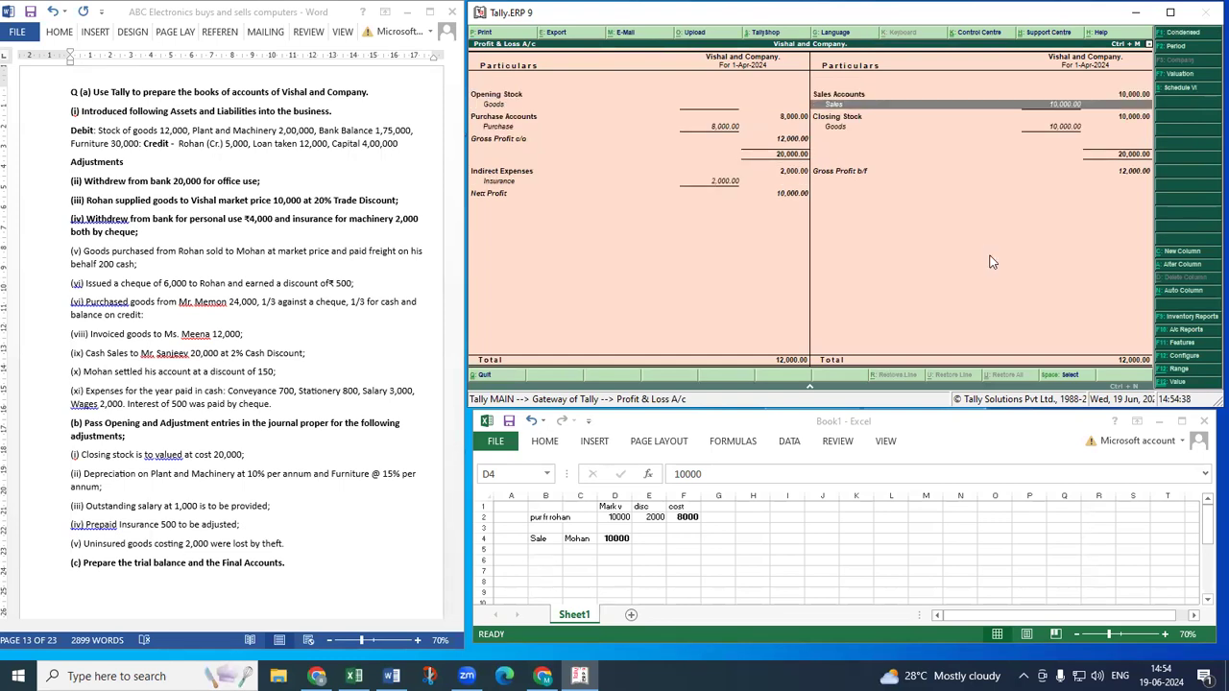
key(Down)
key(Left)
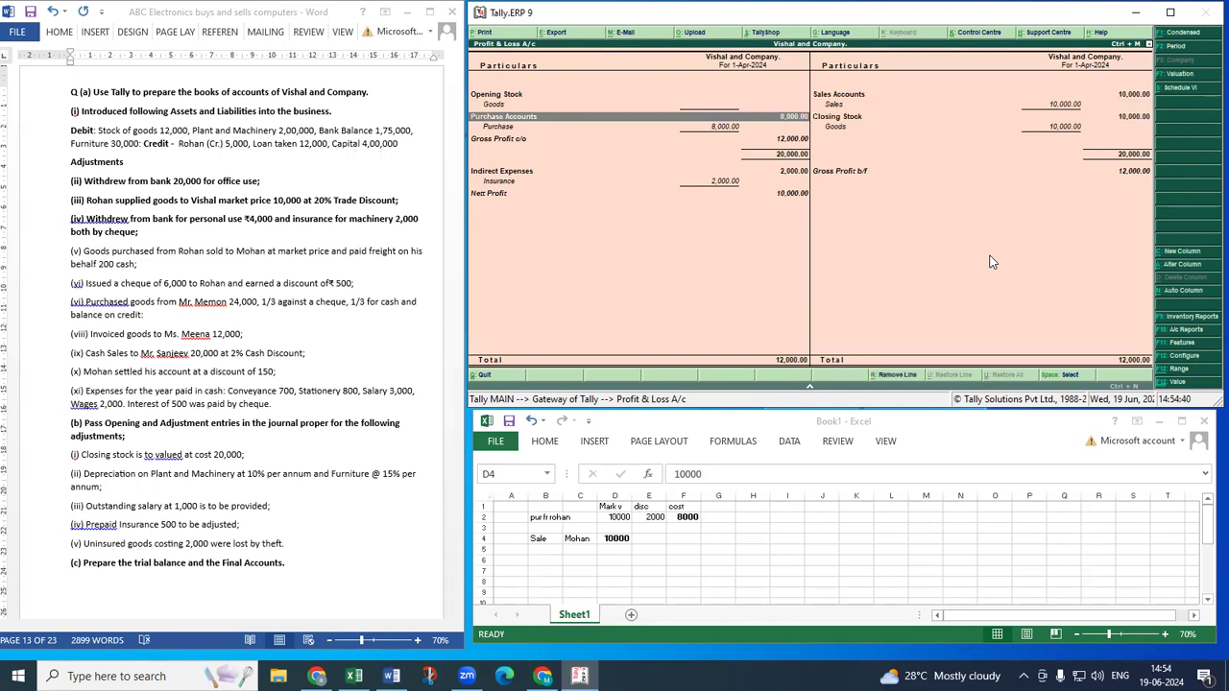
key(Down)
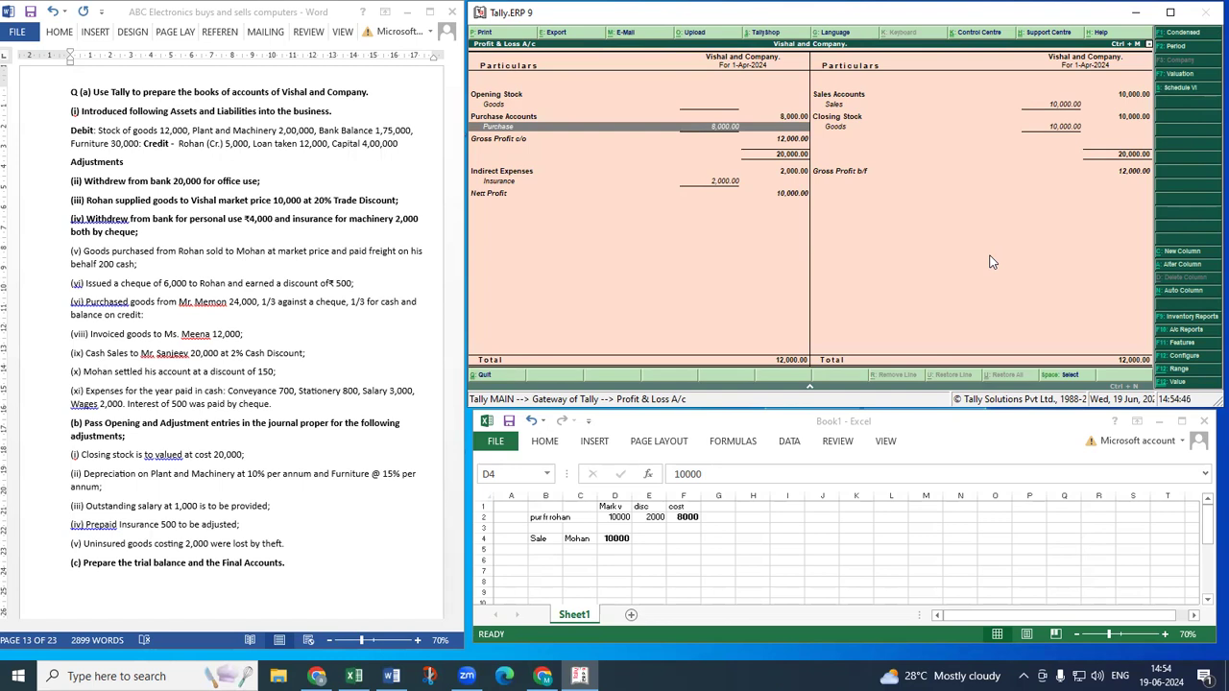
key(Down)
key(Down)
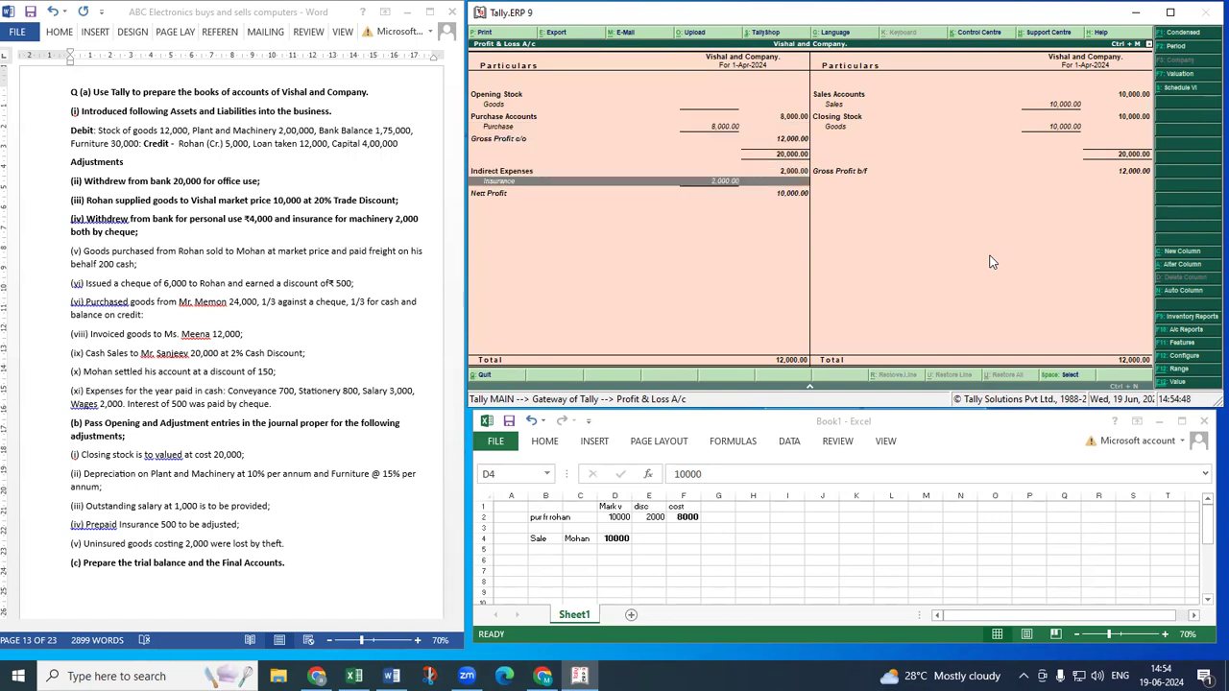
key(Escape)
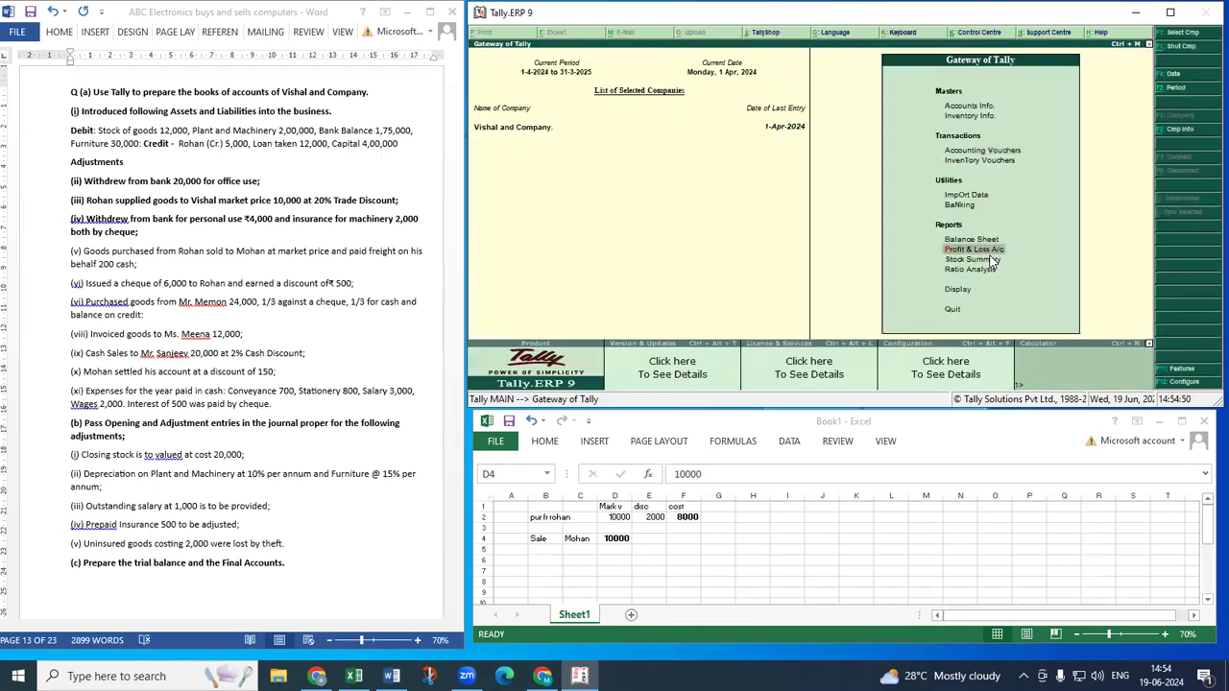
Examine the Current Assets group in the Balance Sheet and return to the Gateway of Tally.
key(Up)
key(Return)
key(Right)
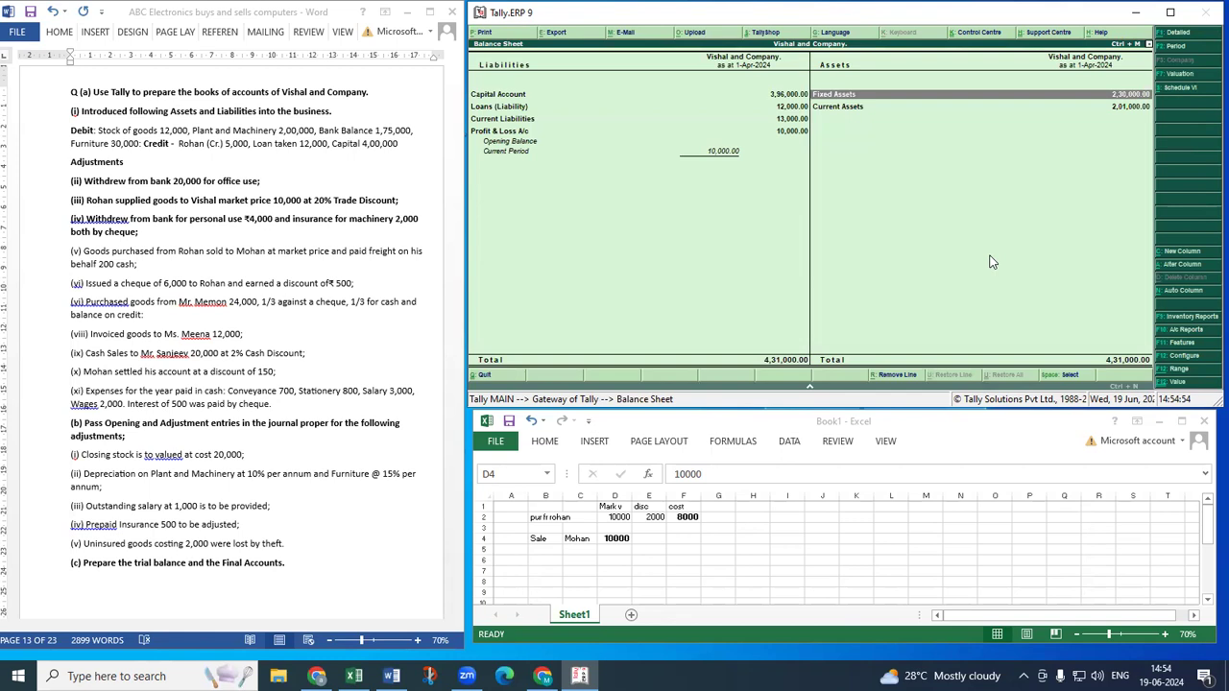
key(Down)
key(Return)
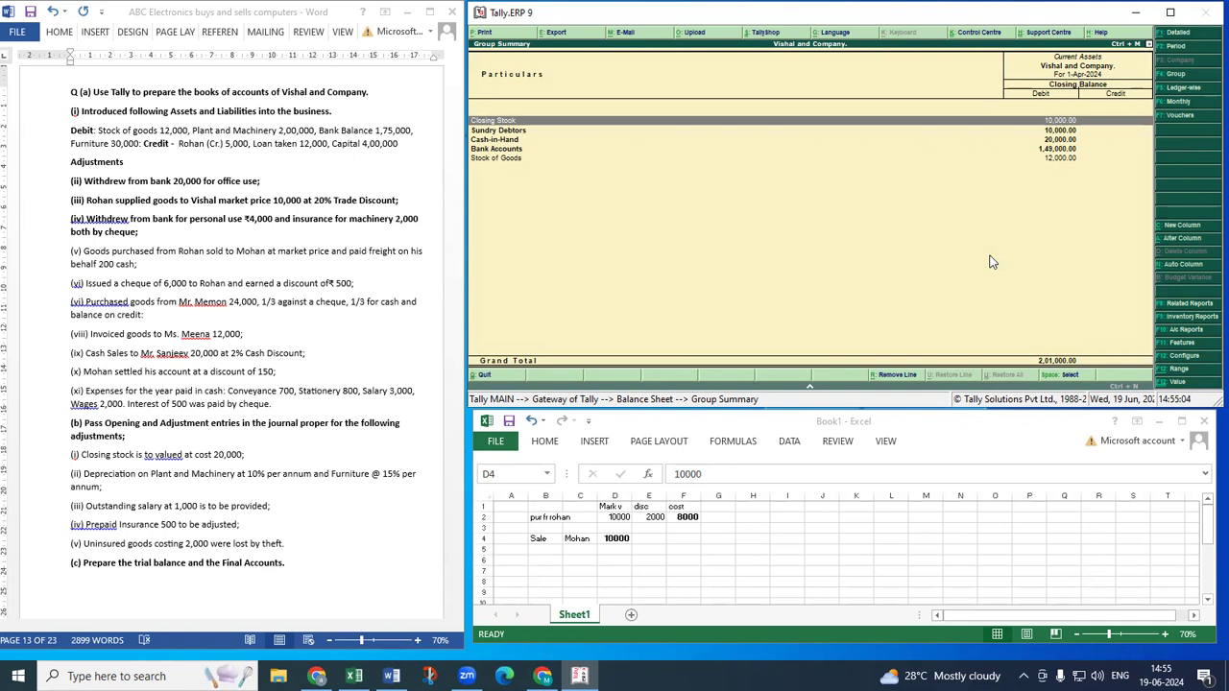
key(Escape)
key(Escape)
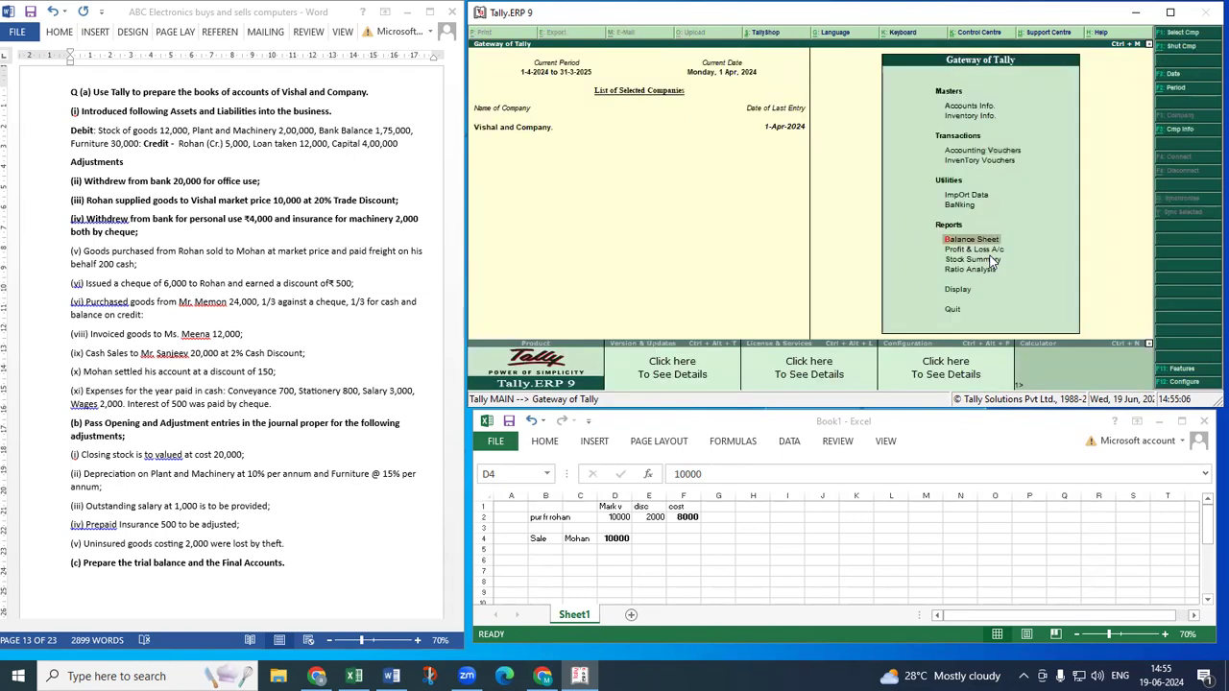
Open the Stock of Goods ledger for alteration from the company's ledger masters.
key(Up)
key(Up)
key(Up)
key(Up)
key(Up)
key(Up)
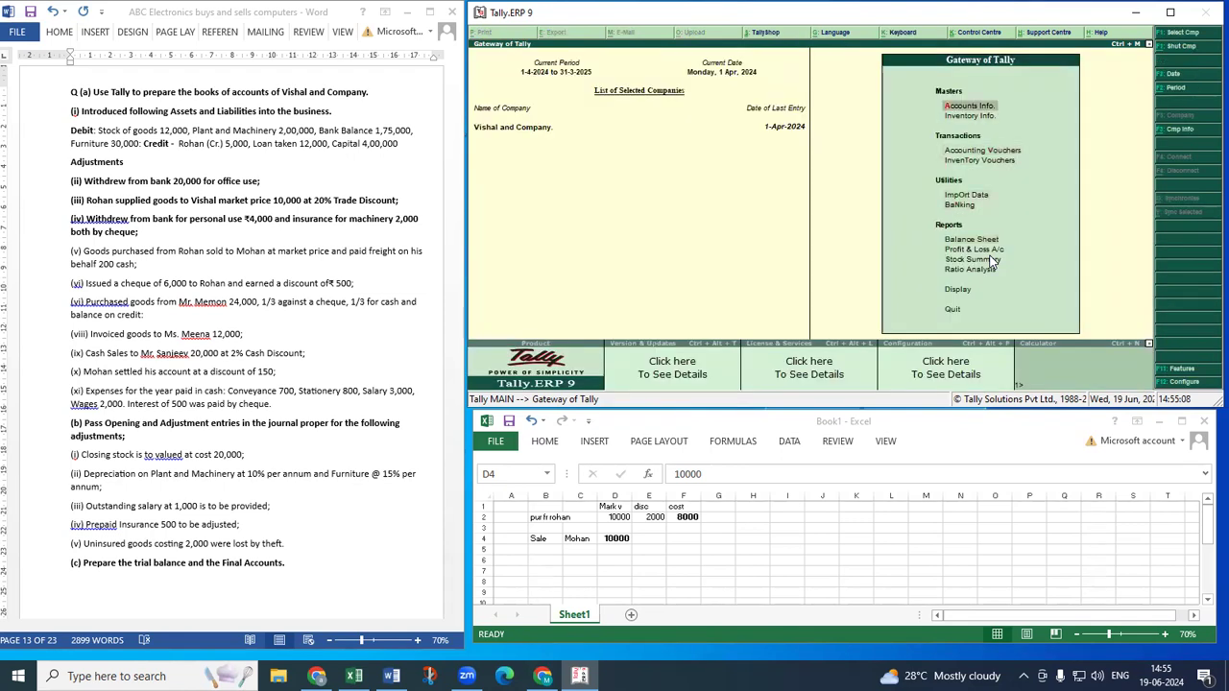
key(Return)
key(Down)
key(Return)
key(Down)
key(Return)
key(Down)
key(Down)
key(Down)
key(Down)
key(Down)
key(Down)
key(Down)
key(Down)
key(Down)
key(Down)
key(Down)
key(Down)
key(Down)
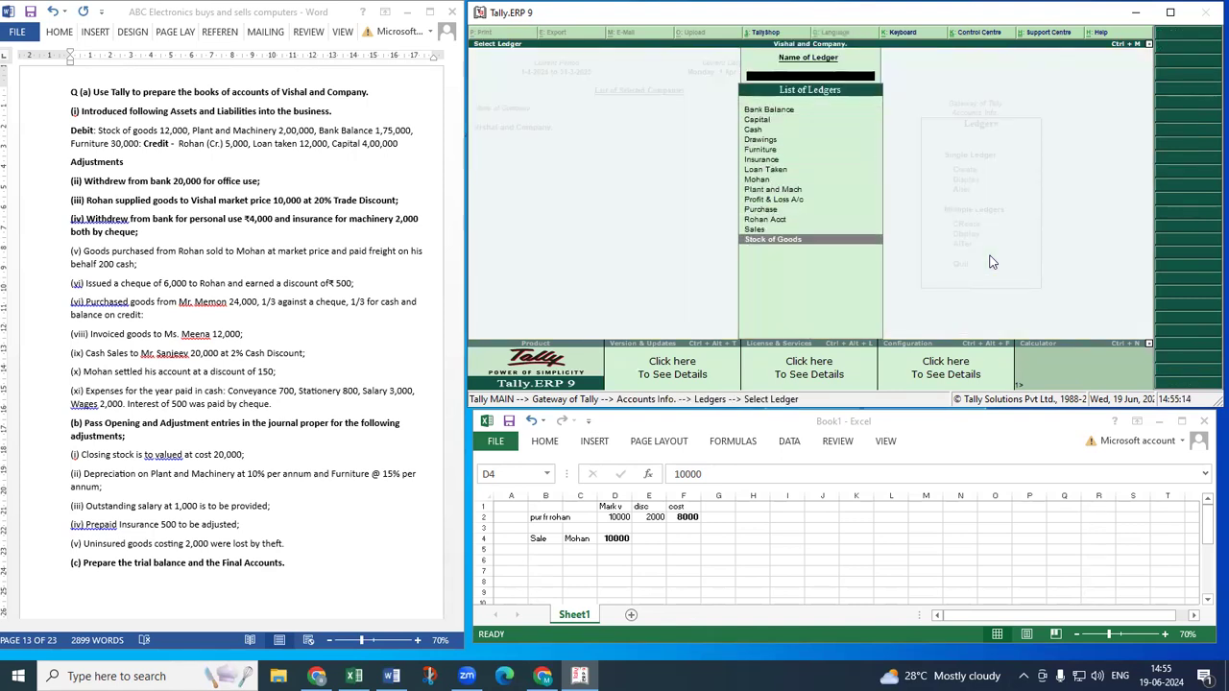
key(Return)
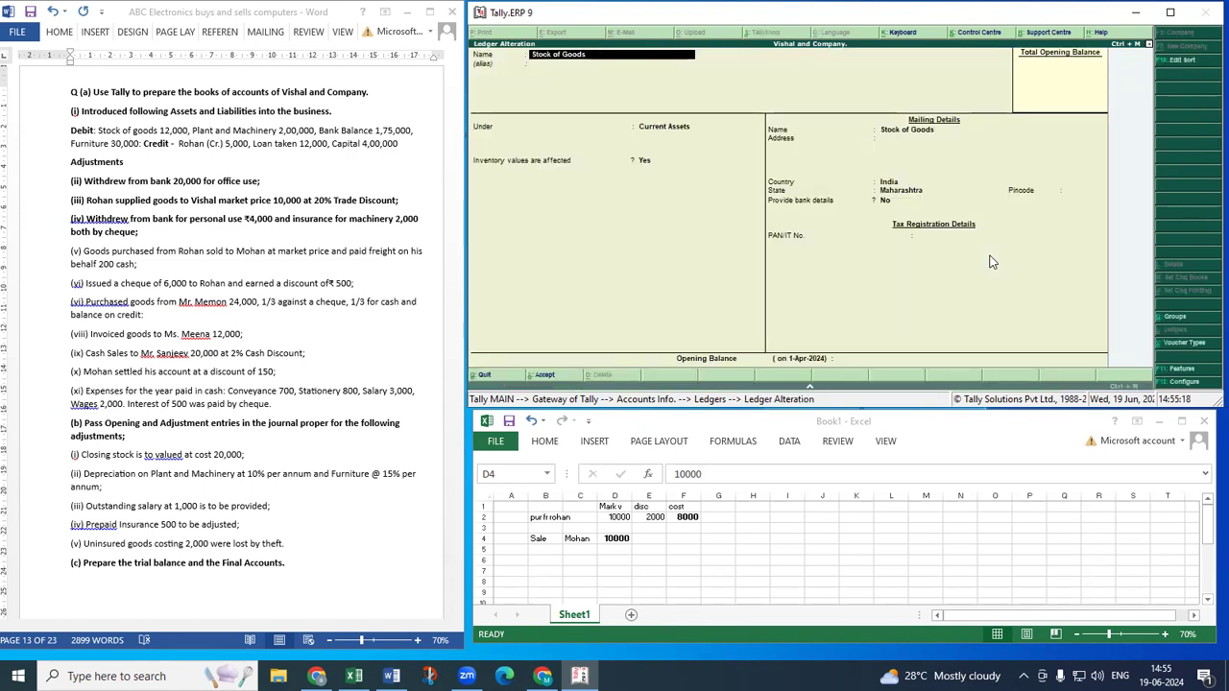
Try to place the Stock of Goods ledger under a stock group and discard the alteration.
key(Return)
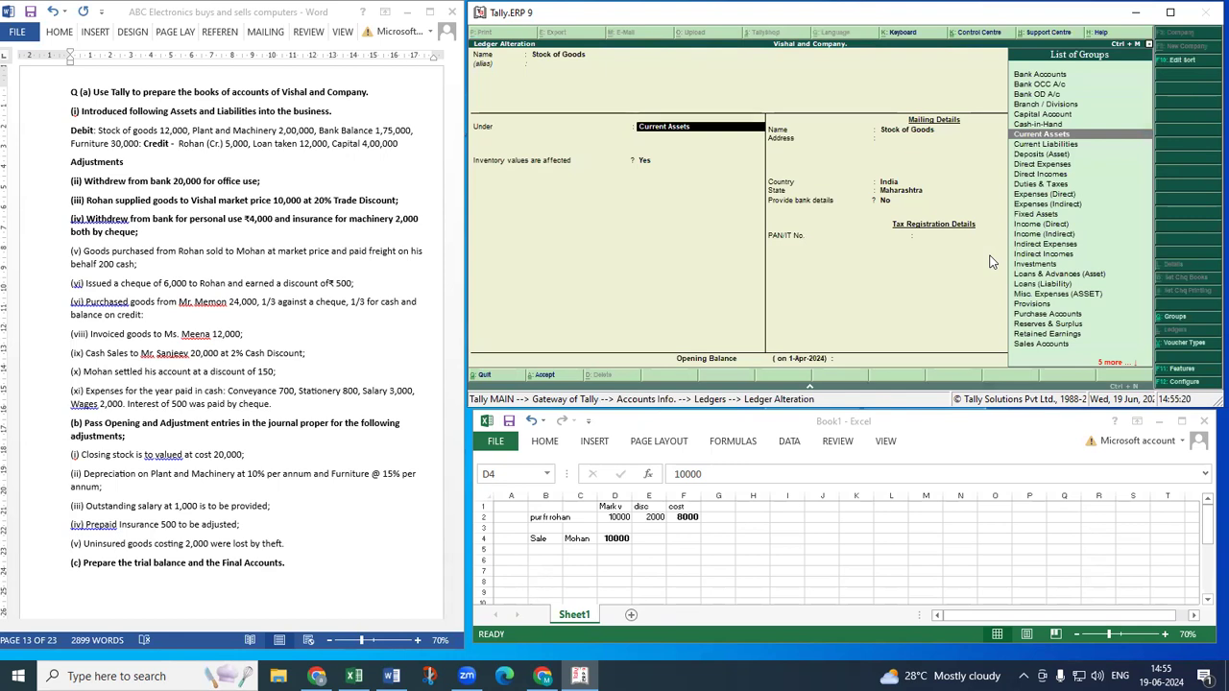
text(s)
key(Down)
key(Down)
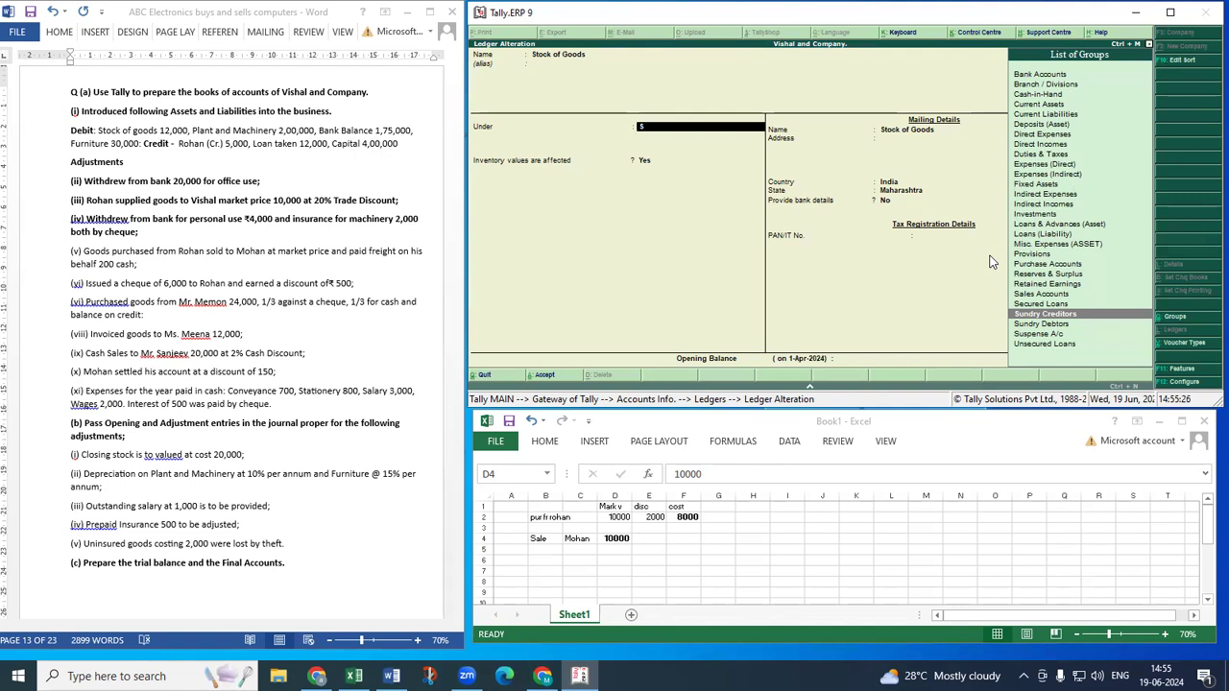
text(t)
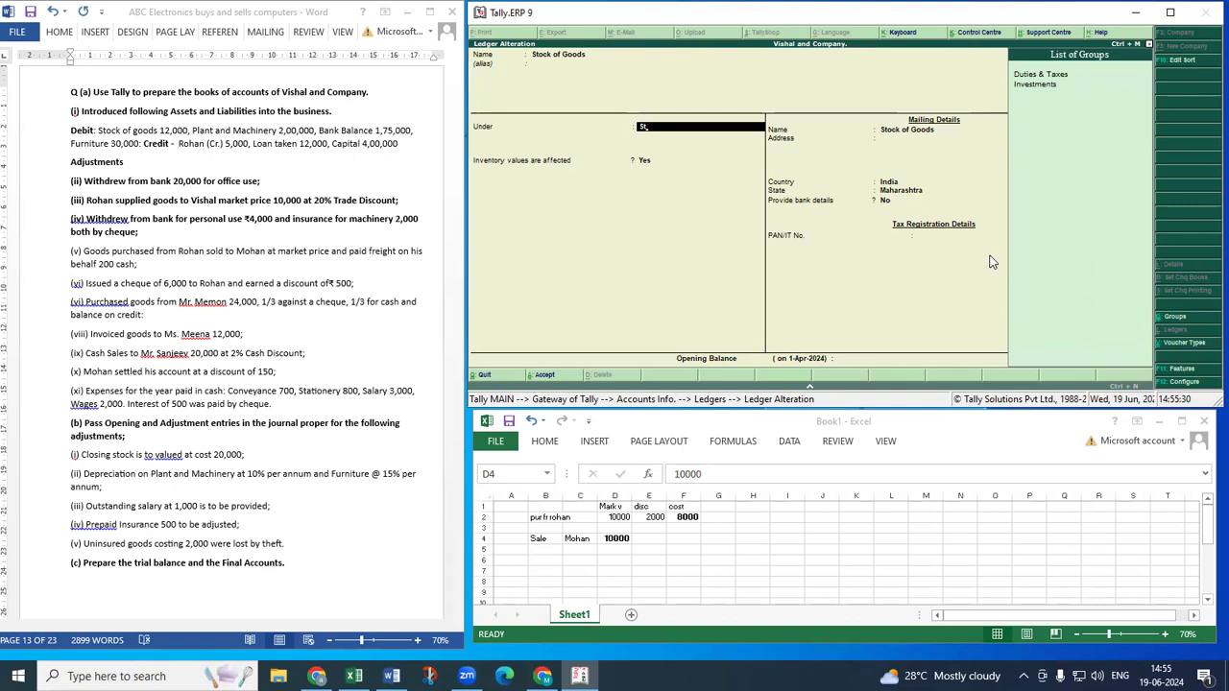
key(BackSpace)
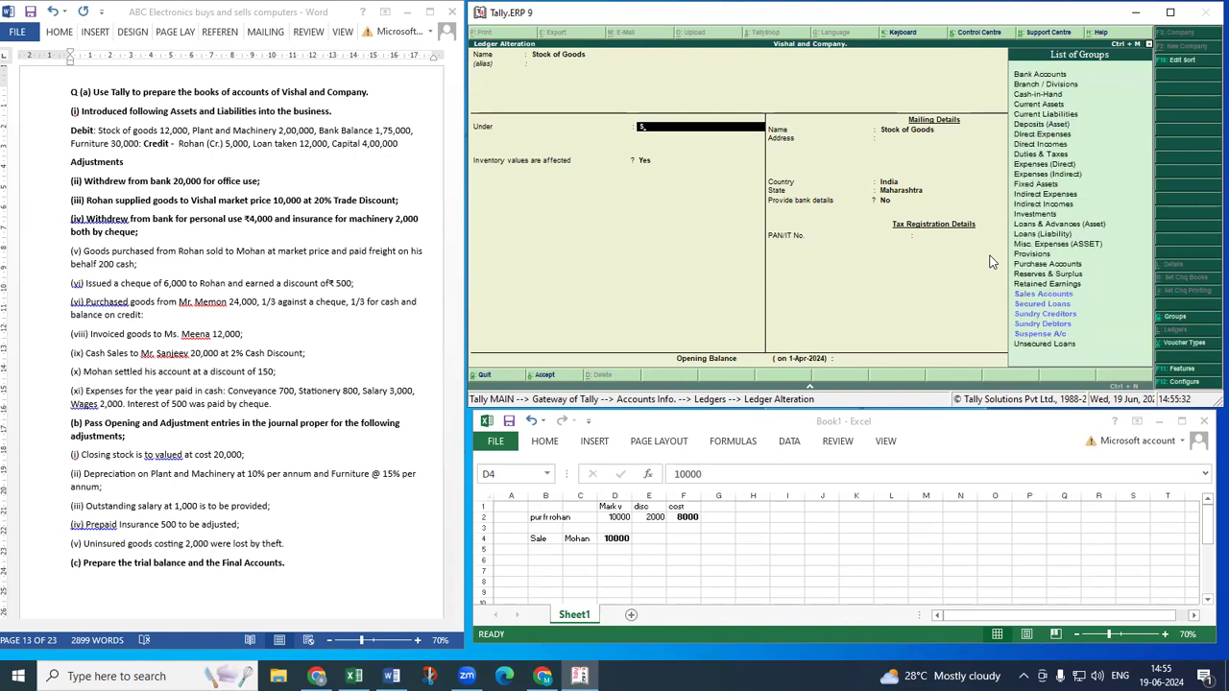
key(BackSpace)
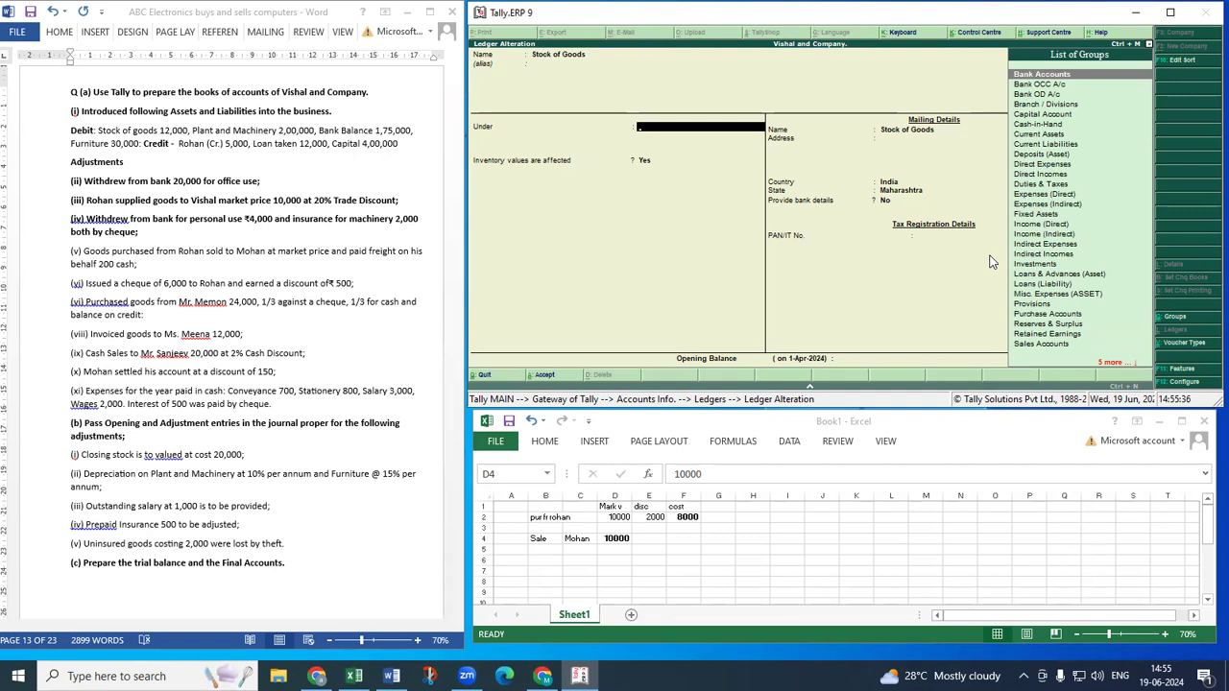
key(Escape)
key(y)
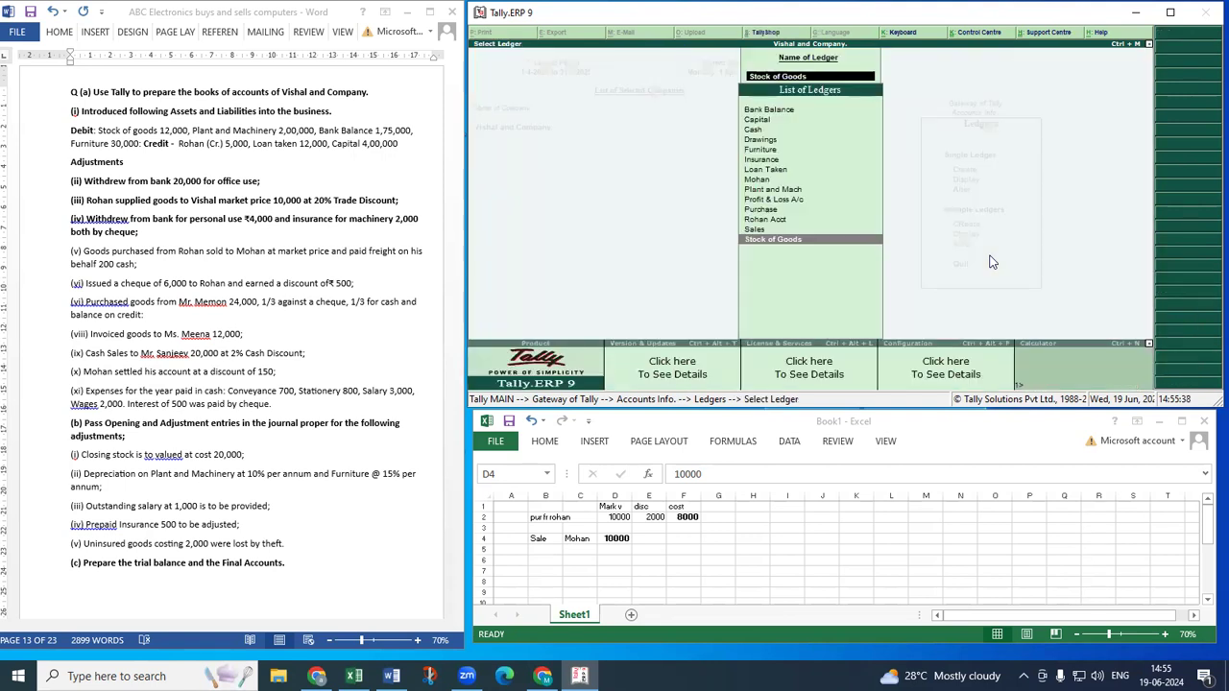
Look through the remaining ledgers and leave ledger alteration for the Gateway of Tally.
key(Up)
key(Up)
key(Up)
key(Up)
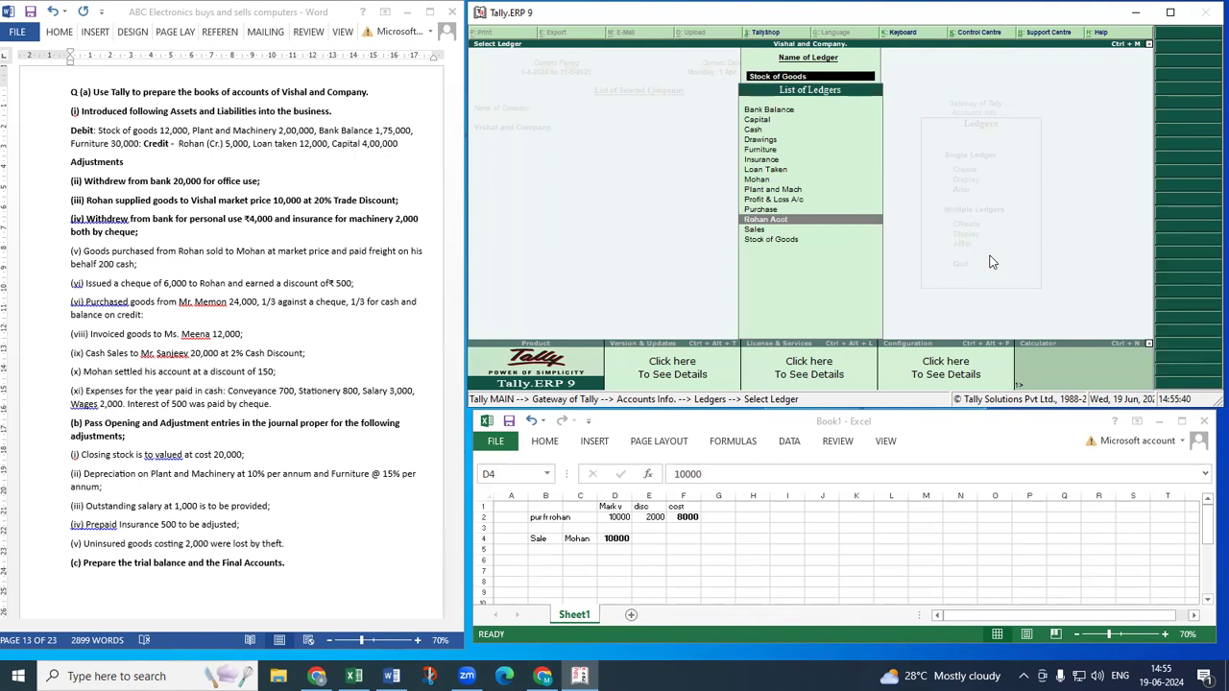
key(Up)
key(Down)
key(Down)
key(Down)
key(Escape)
key(Escape)
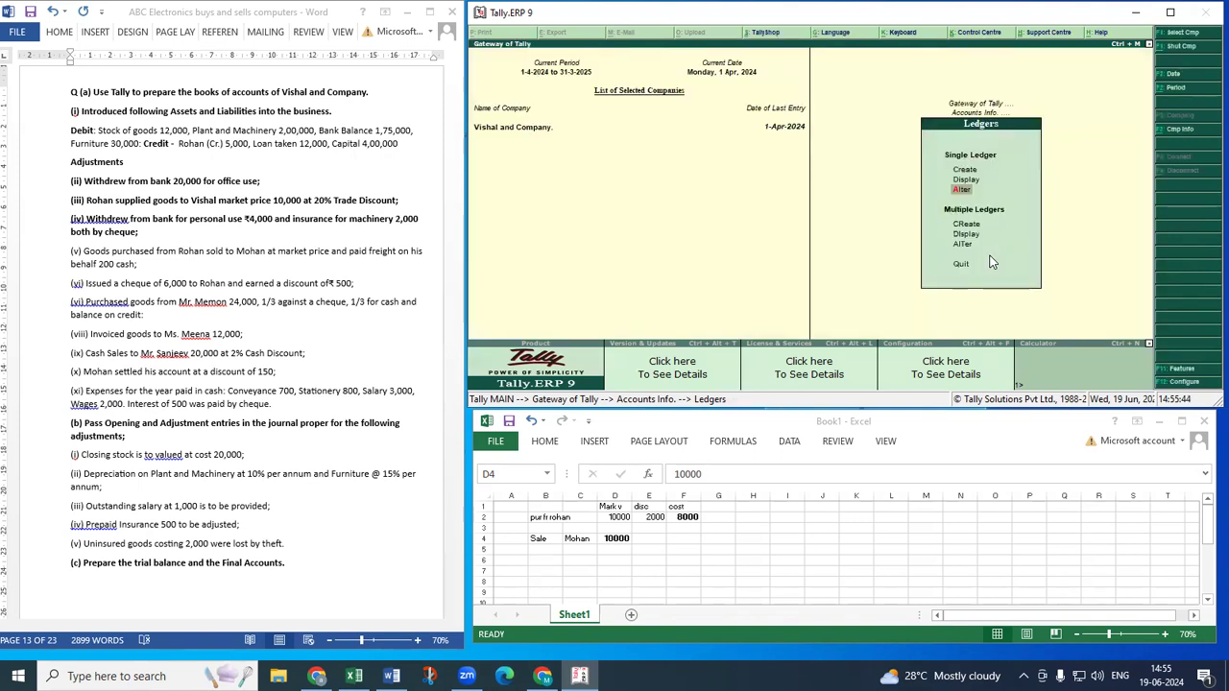
key(Escape)
key(Escape)
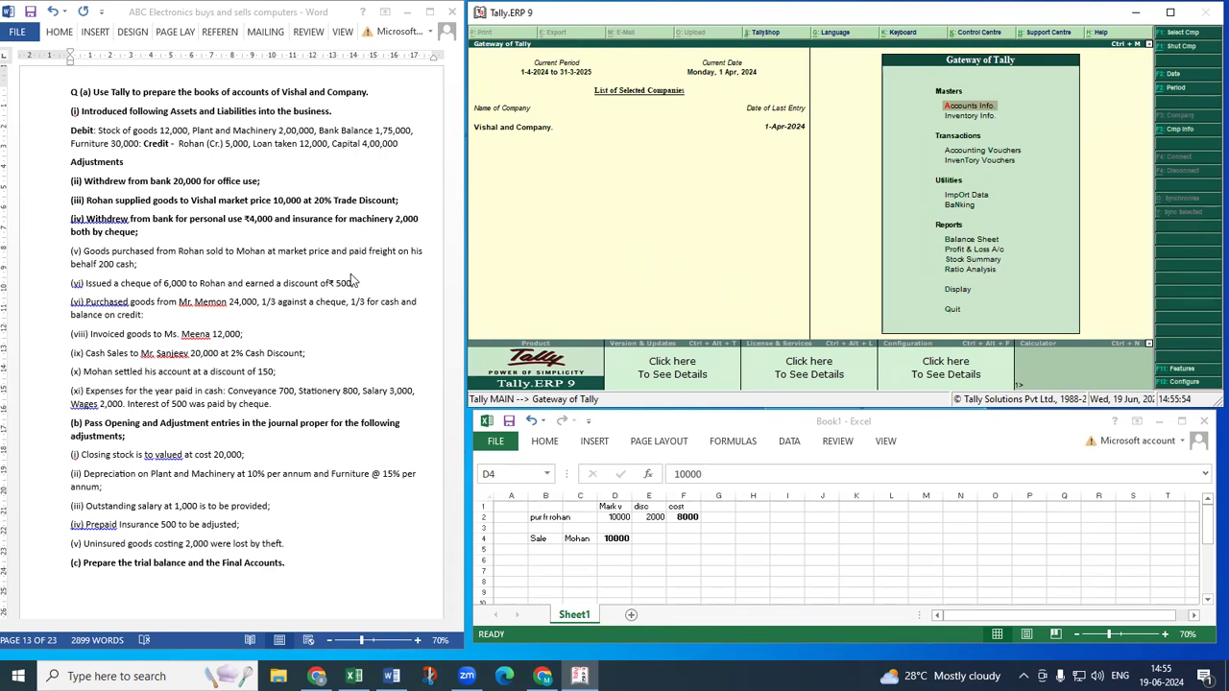
click(319, 269)
drag(44, 251, 52, 267)
click(176, 275)
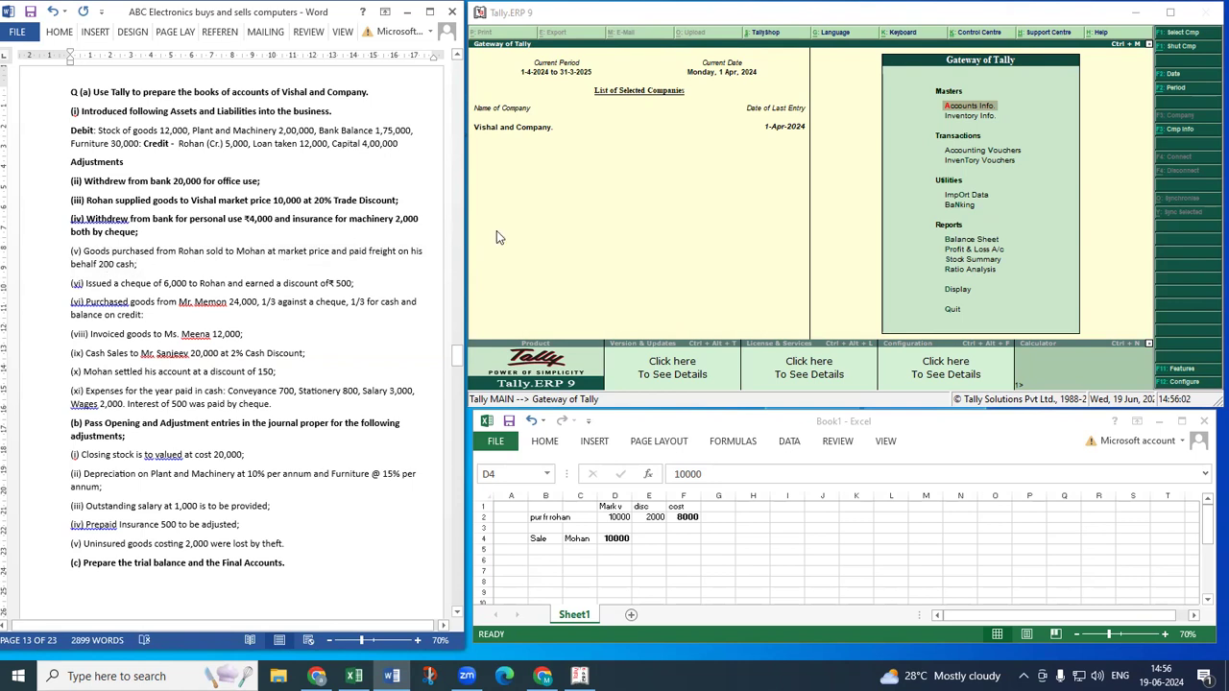
text(v)
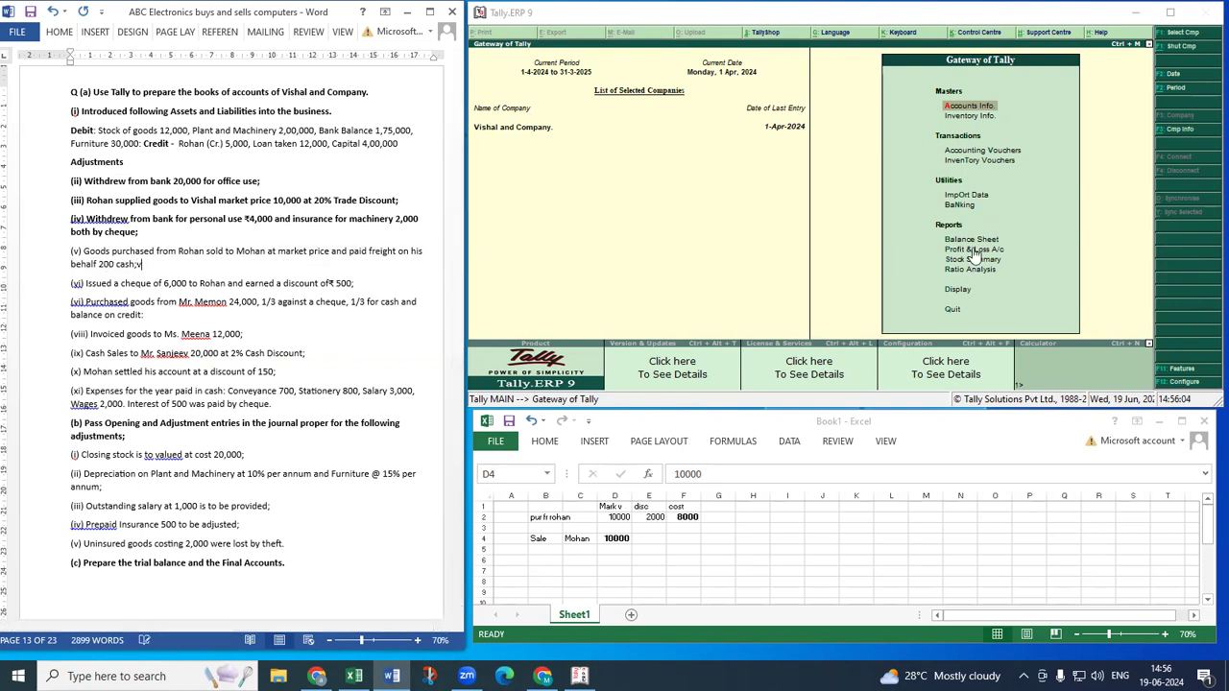
key(Down)
Enter a payment voucher from Cash, debiting 200 for freight to the customer's ledger.
click(974, 252)
key(Return)
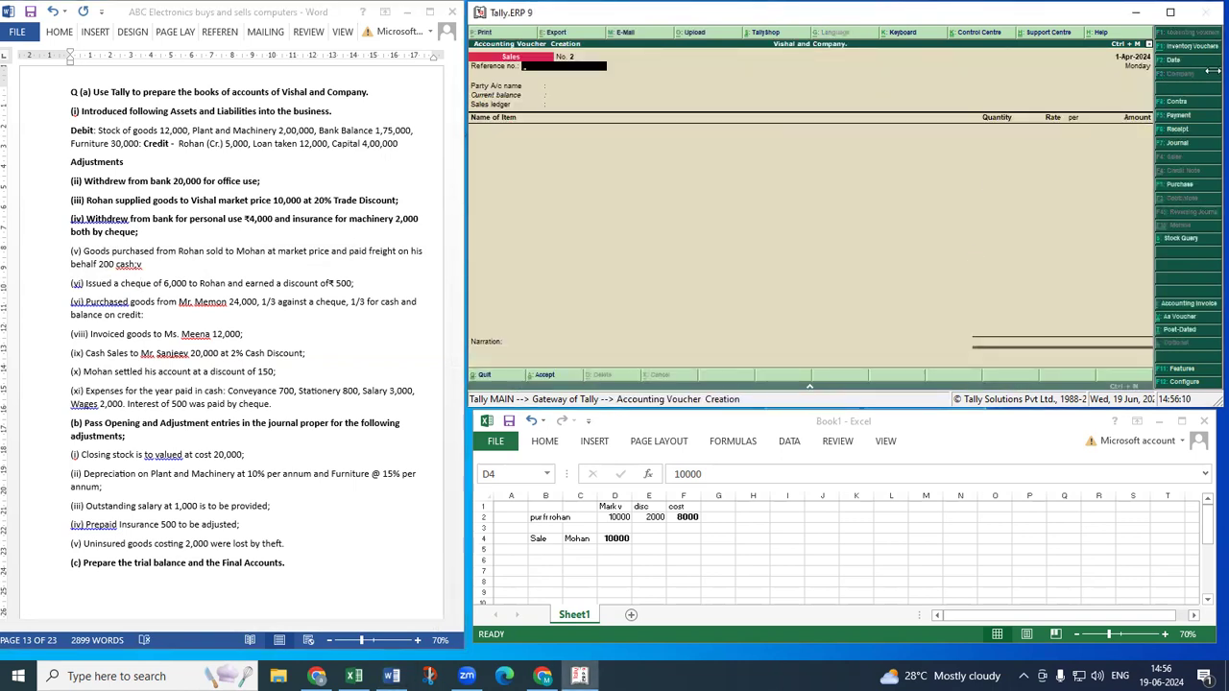
click(1178, 117)
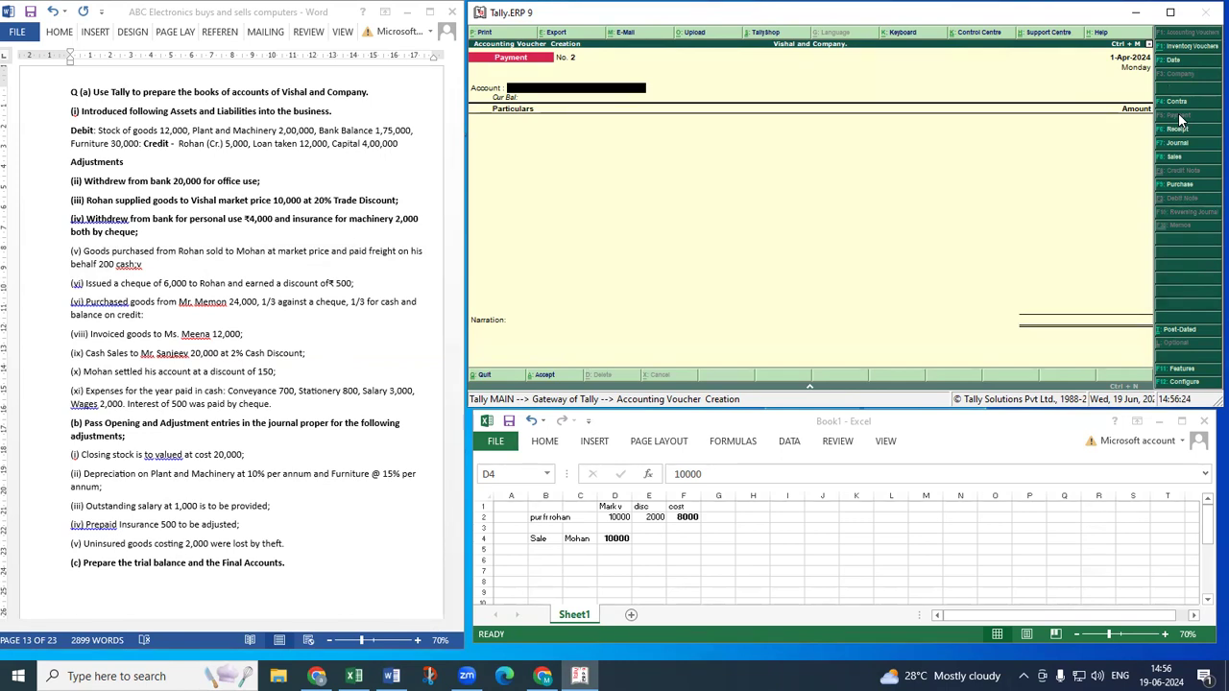
key(Return)
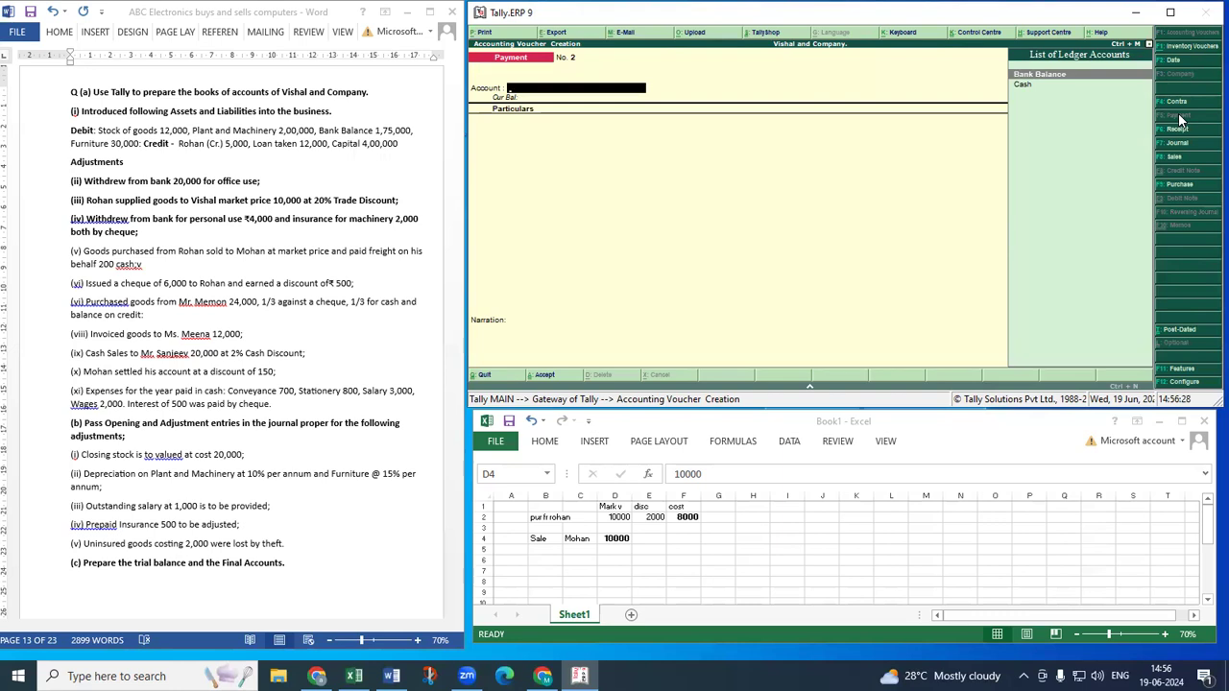
key(Down)
key(Return)
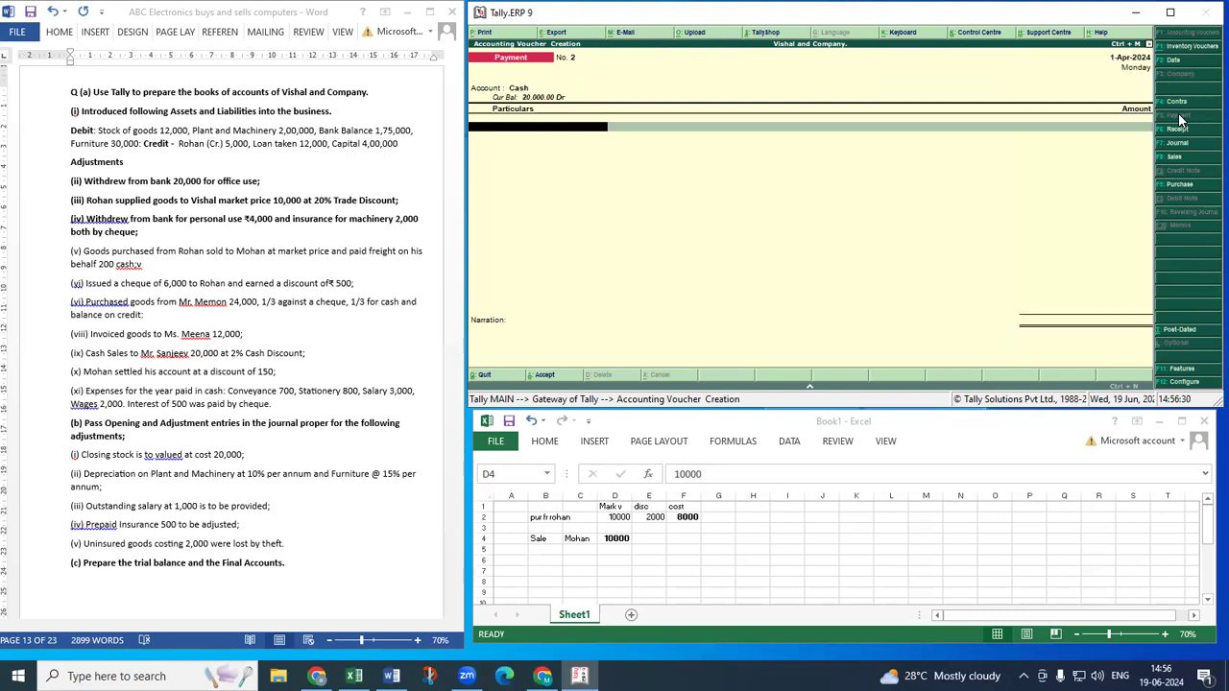
text(M)
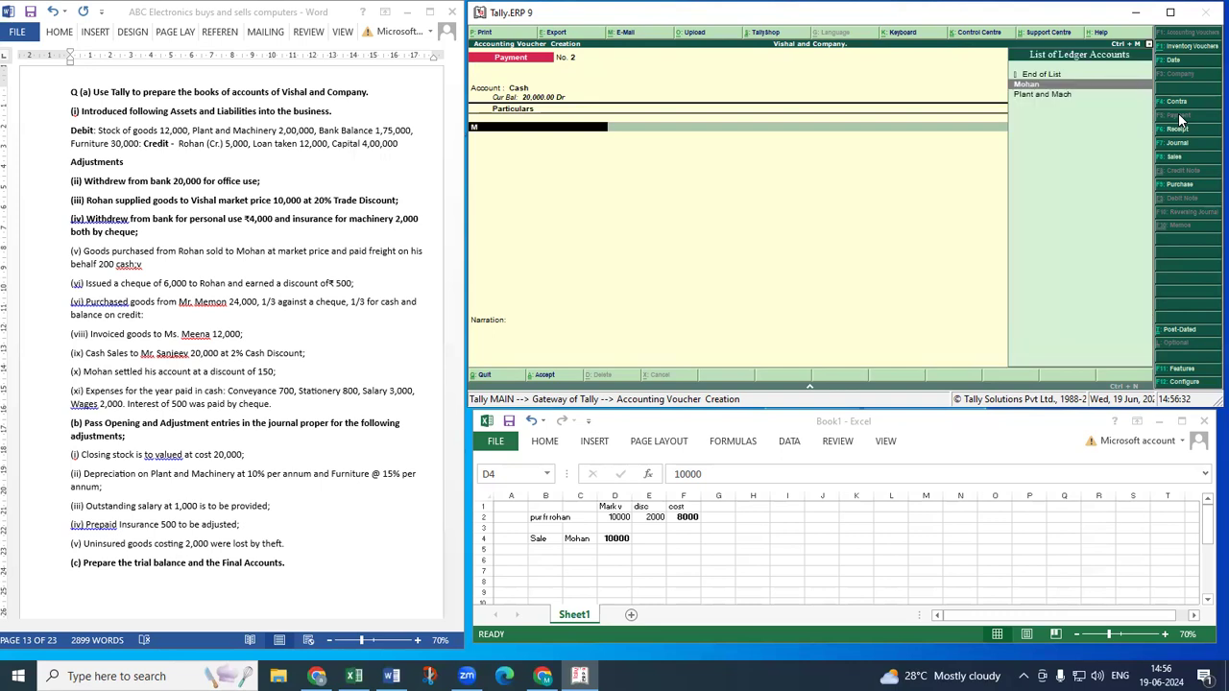
key(Return)
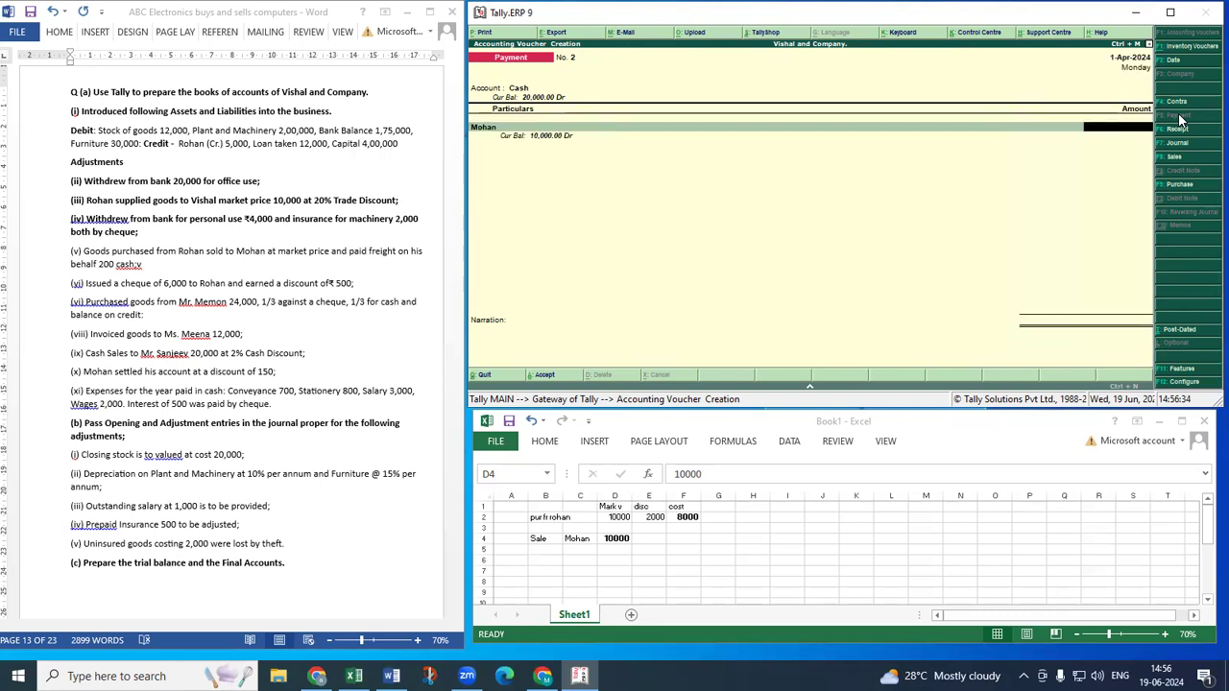
text(200)
key(Return)
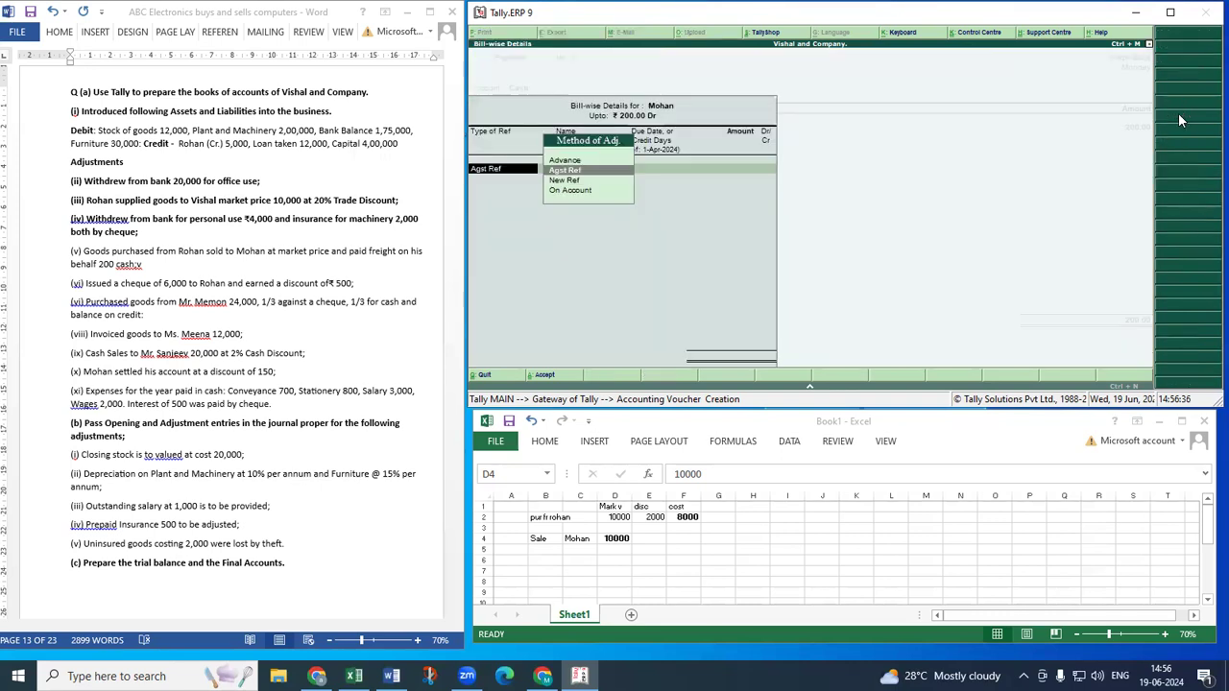
Try to allocate the freight payment against the customer's pending bill 1 and quit the bill-wise details.
key(Return)
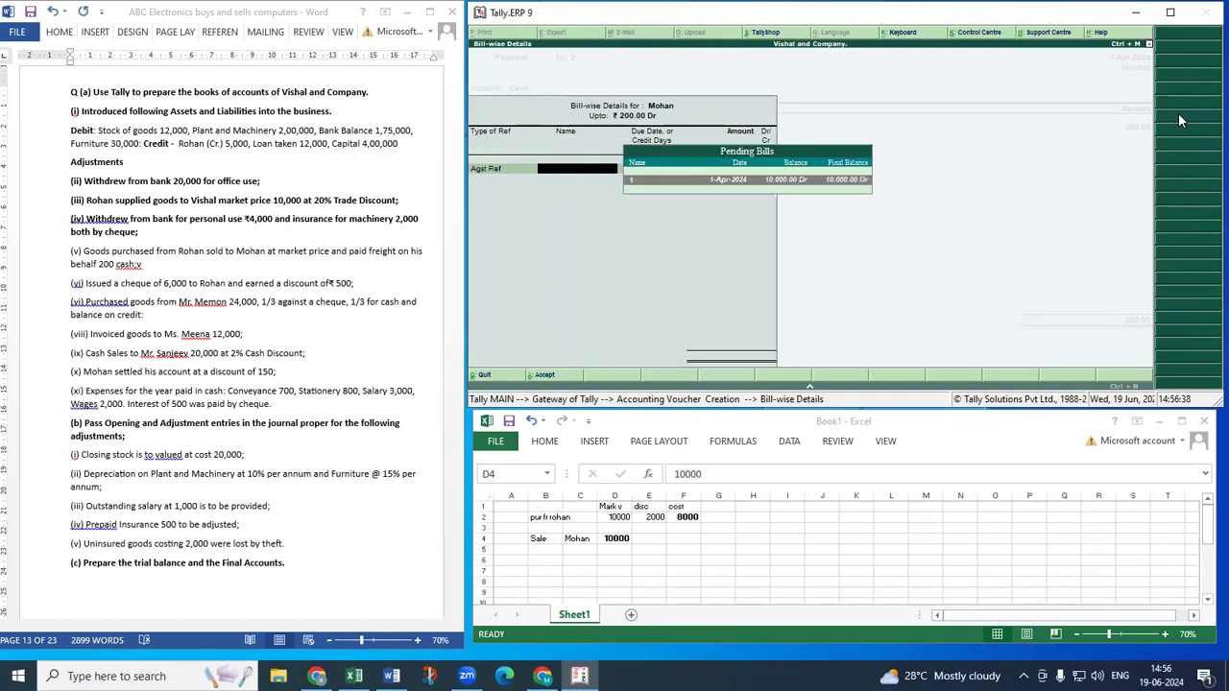
key(Return)
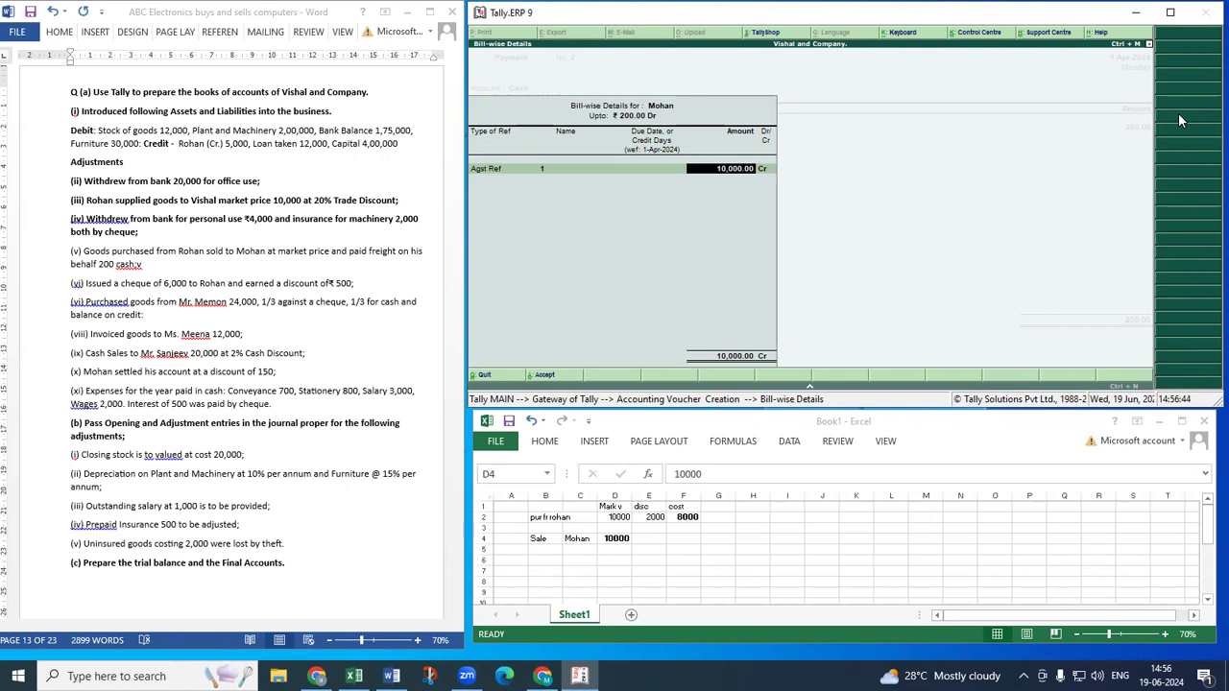
text(2)
key(Escape)
key(Escape)
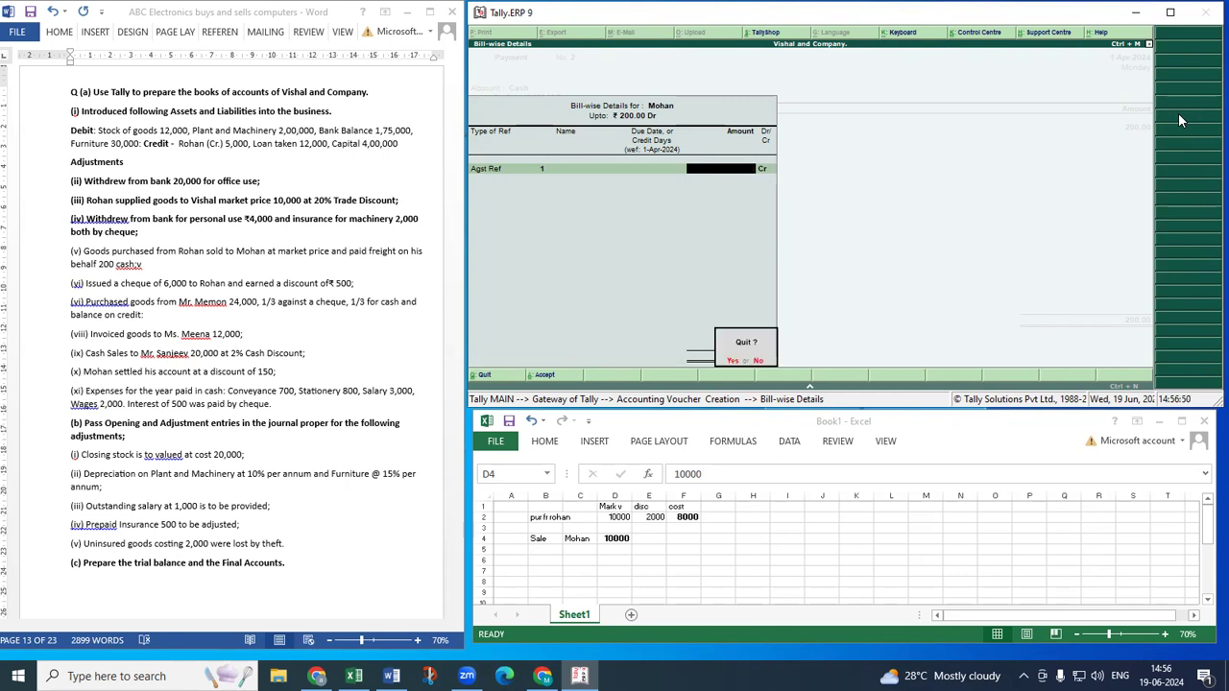
key(Return)
key(Return)
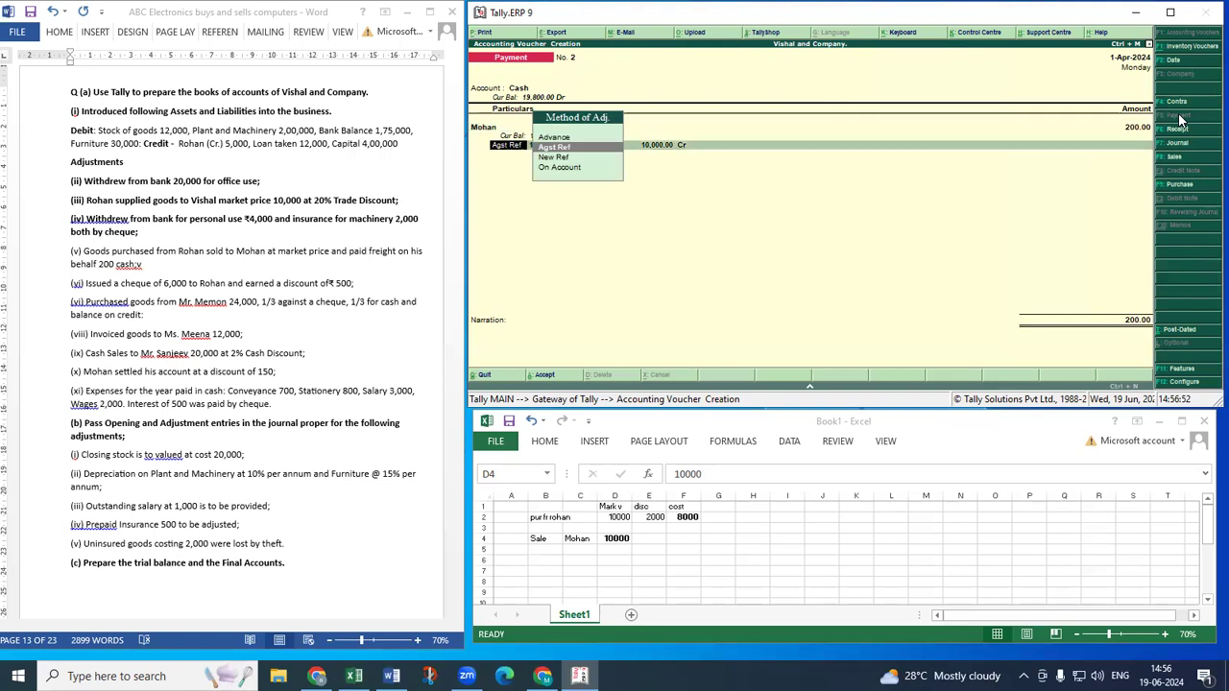
Allocate the 200 freight payment as On Account and save the payment voucher without narration.
key(Down)
key(Down)
key(Return)
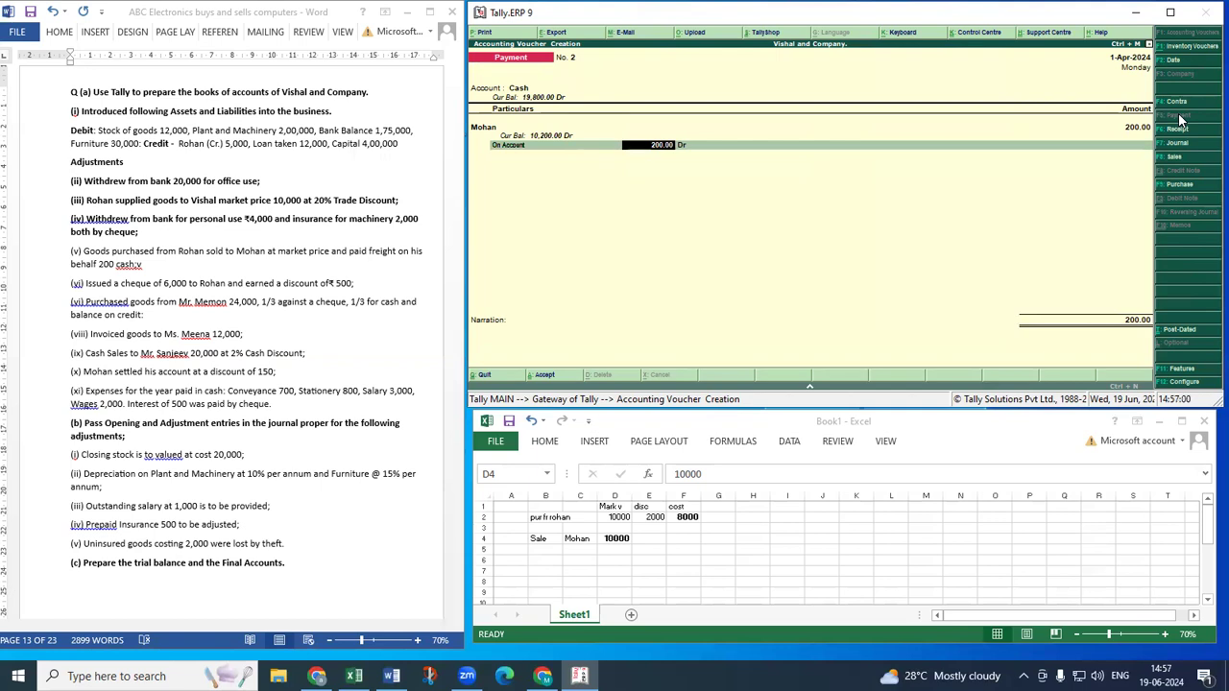
key(ctrl+a)
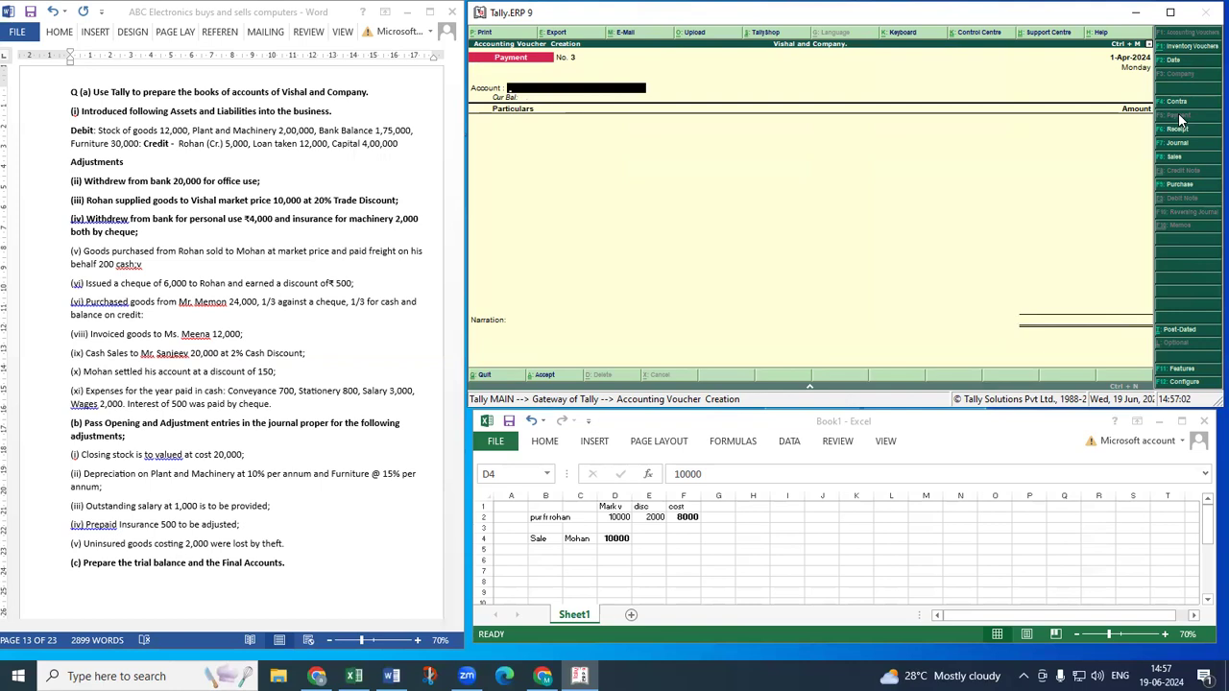
Leave payment voucher entry, return to the Gateway of Tally and bring up the display option for account books.
key(Escape)
key(Return)
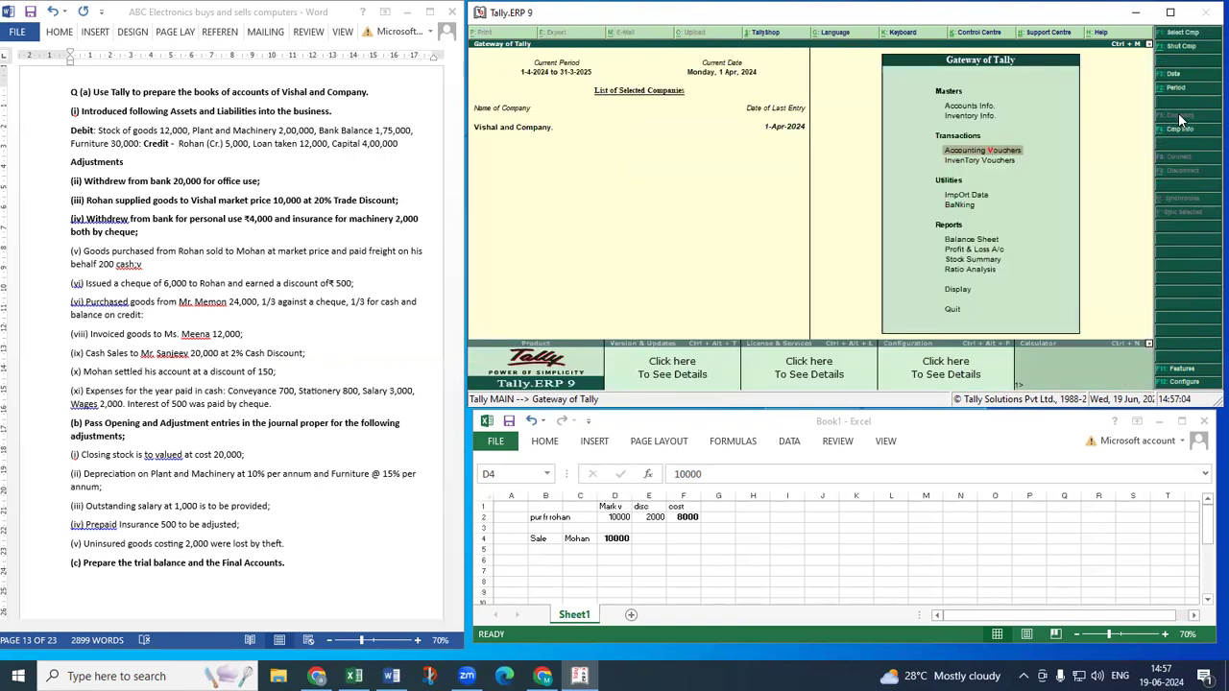
key(Down)
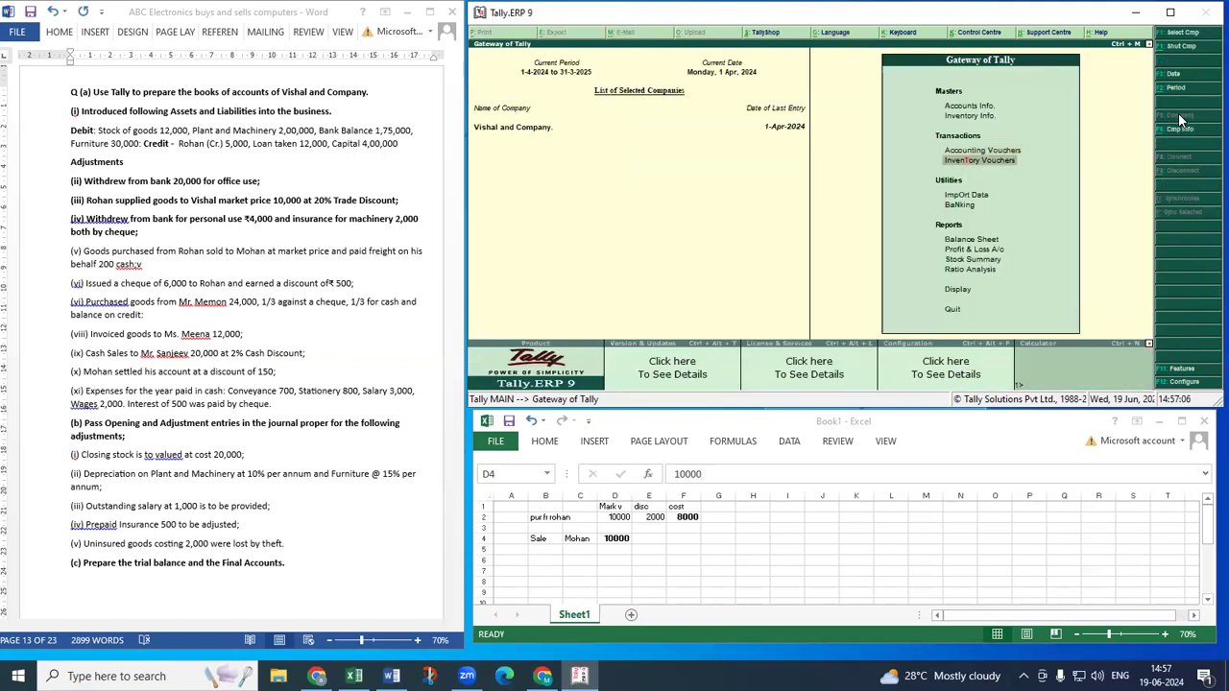
key(Down)
key(Down)
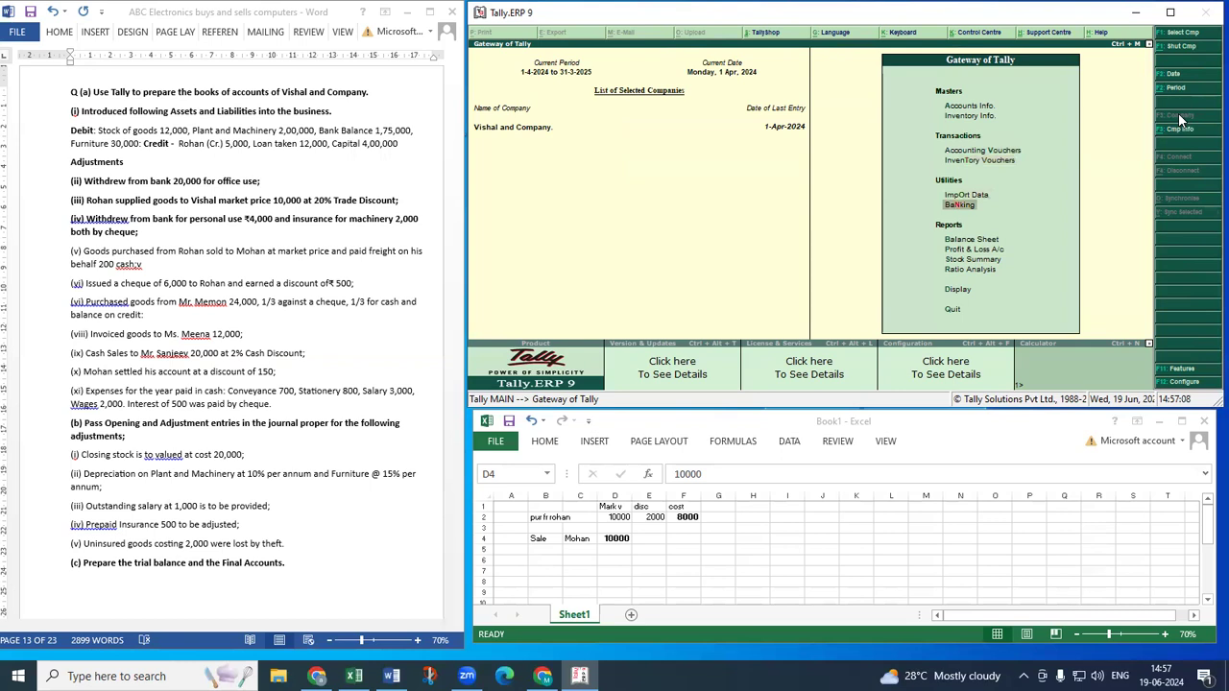
key(Down)
key(Down)
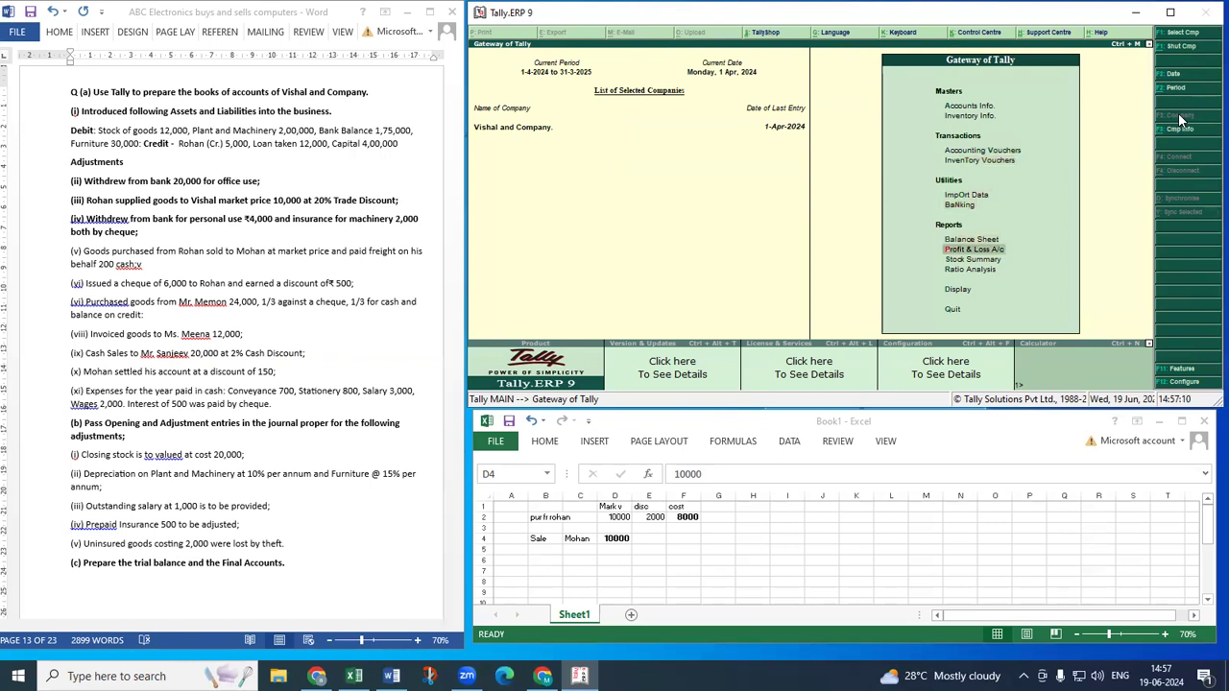
key(Down)
key(Down)
key(Down)
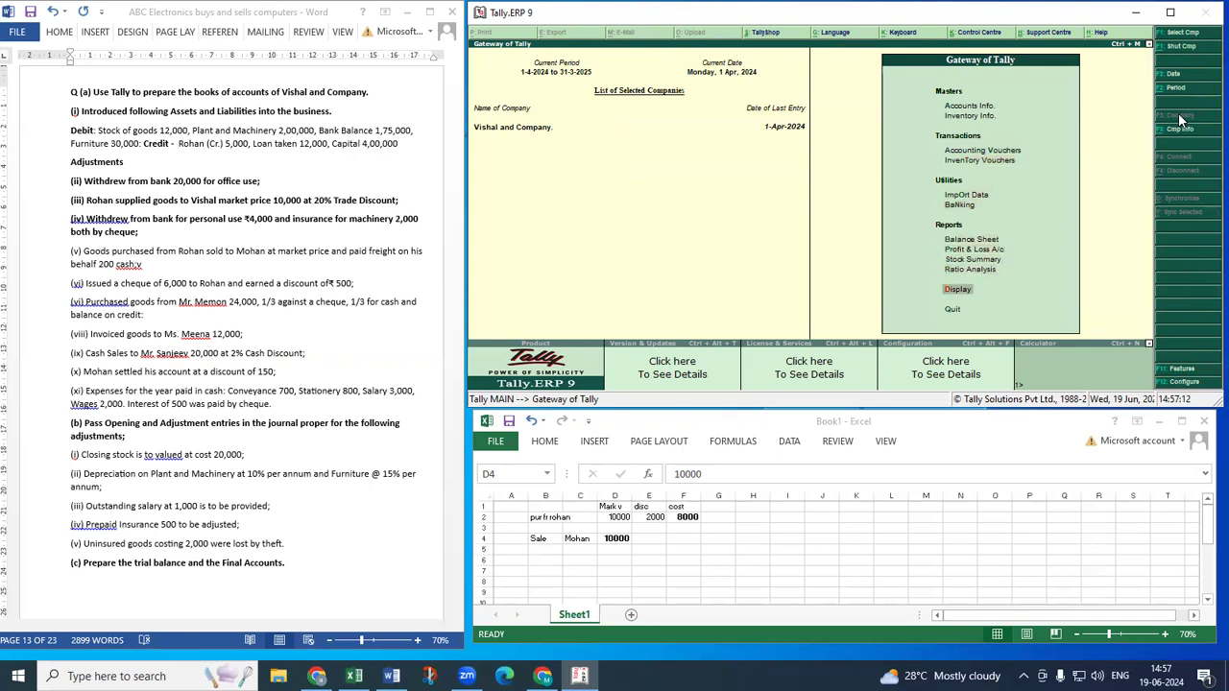
key(Return)
key(Down)
key(Down)
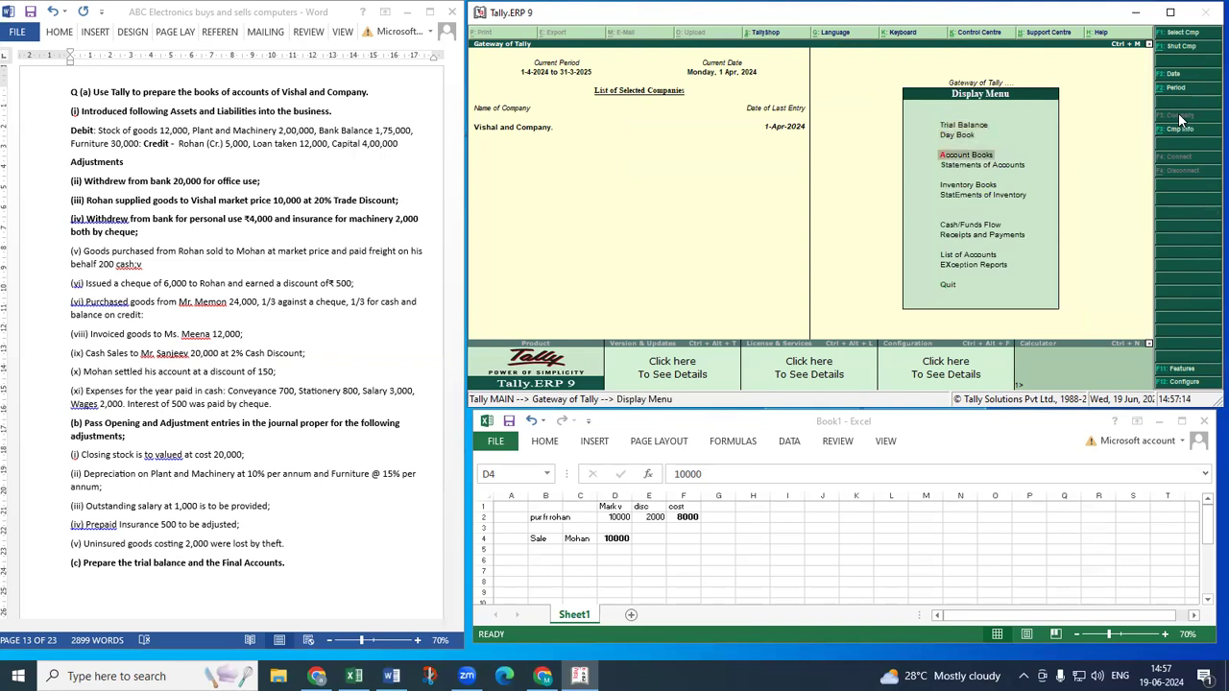
Examine the sales and freight payment entries in the customer's ledger and return to the report display options.
key(Return)
key(Down)
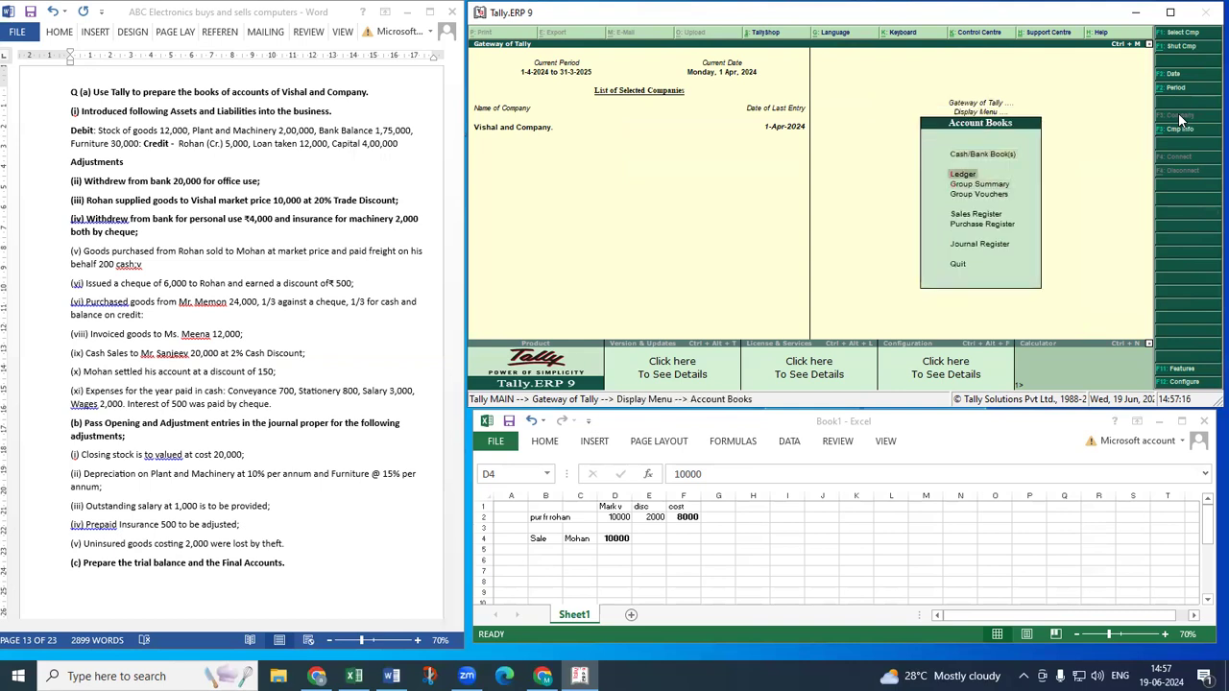
key(Return)
text(M)
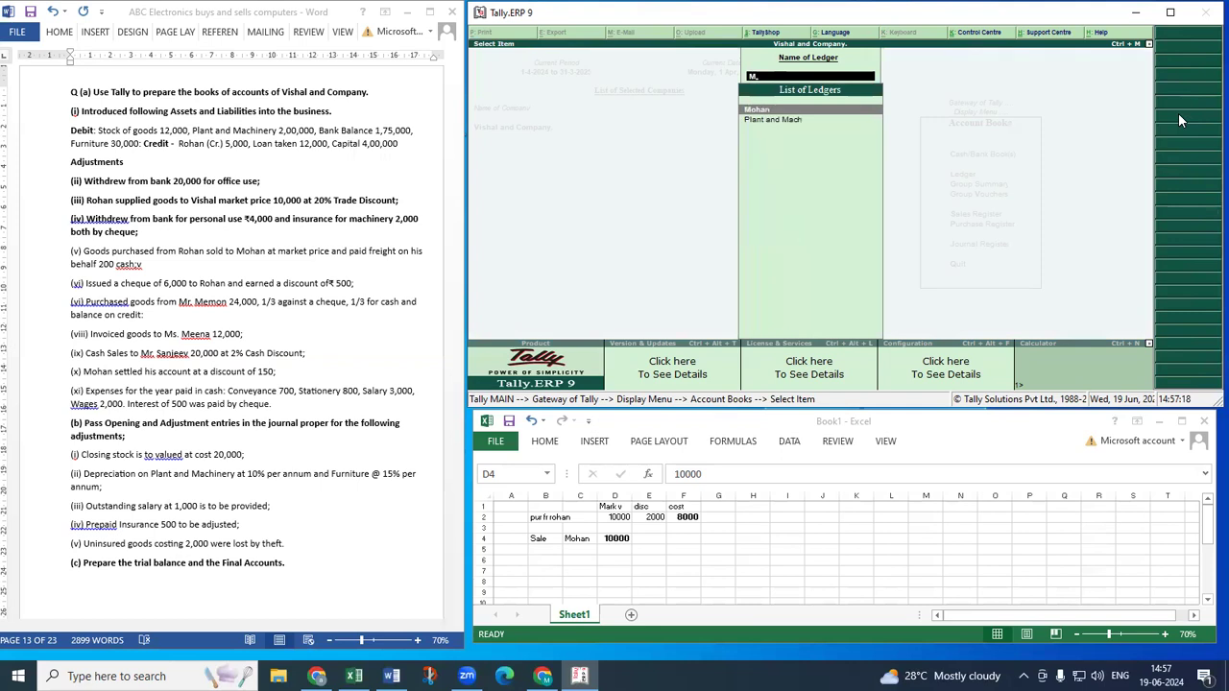
key(Return)
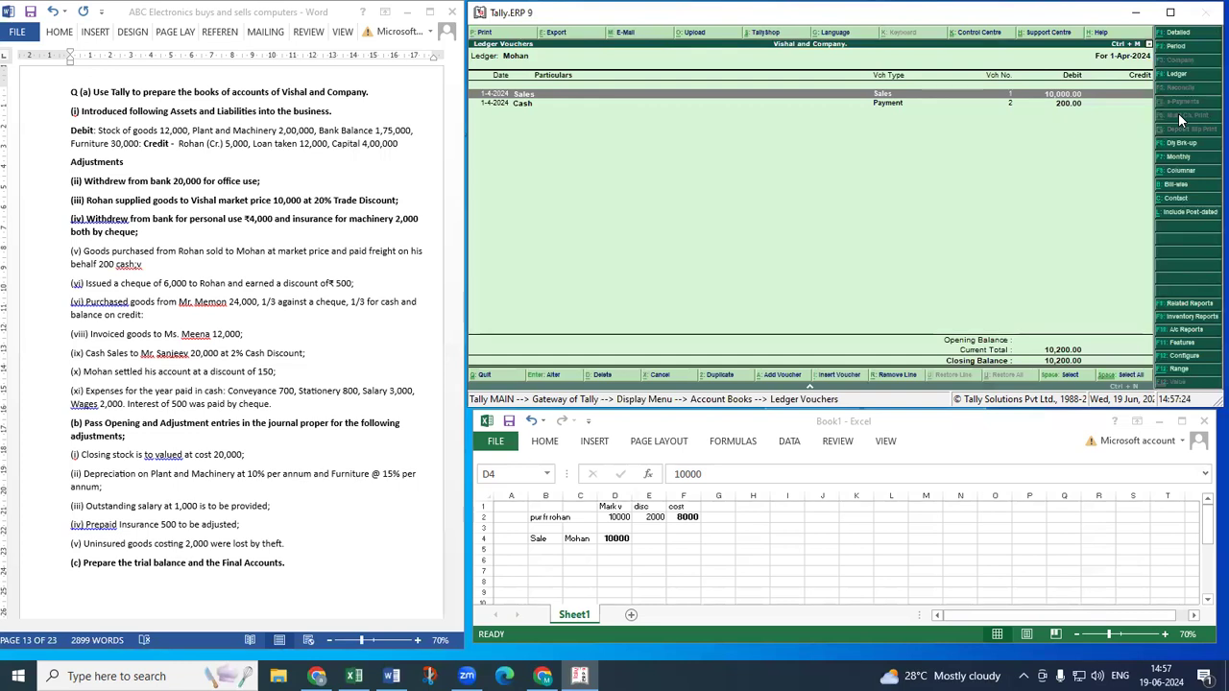
key(Down)
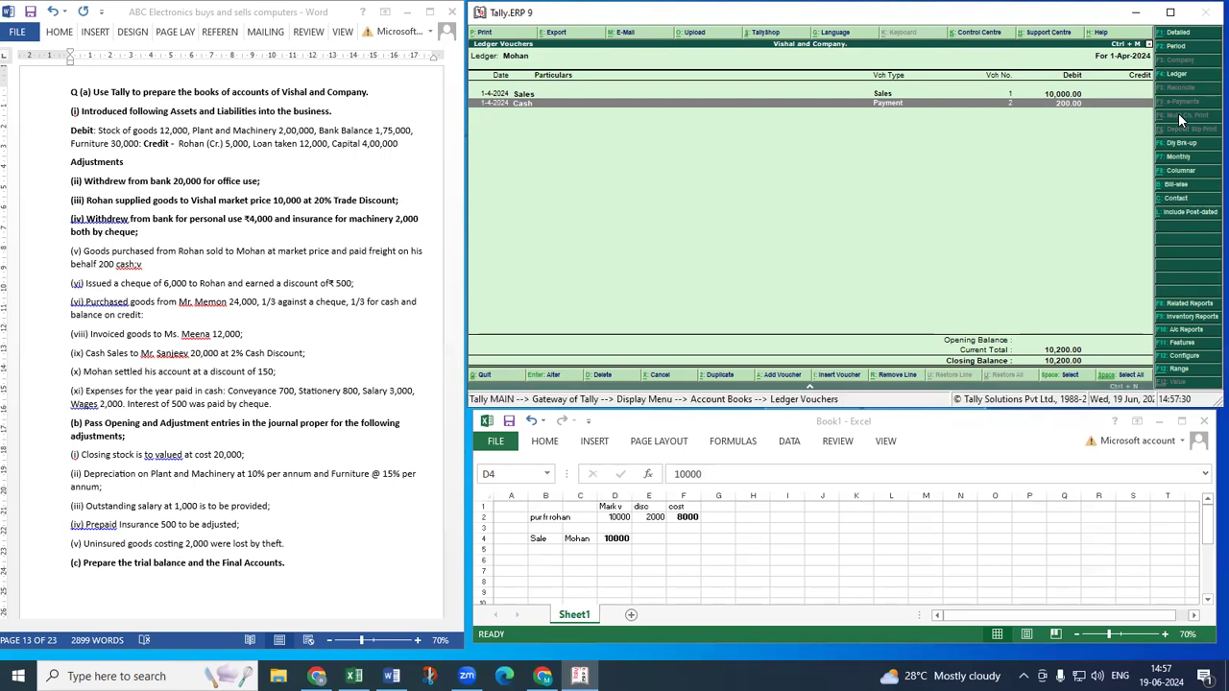
key(Escape)
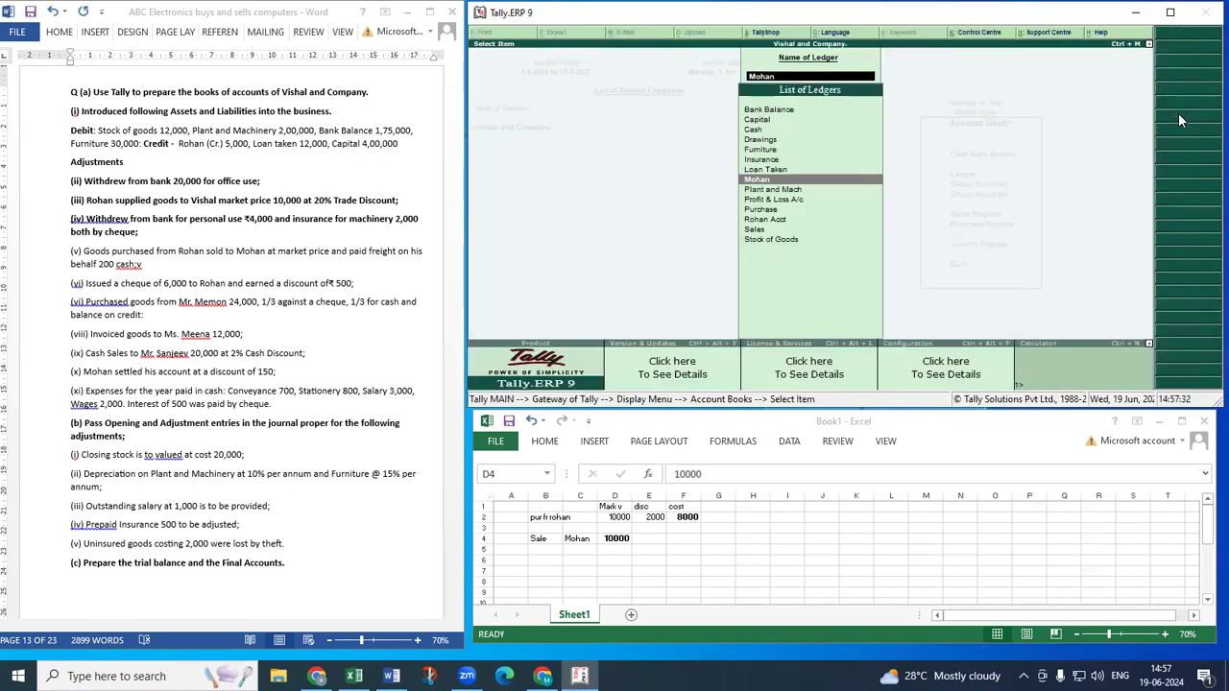
key(Escape)
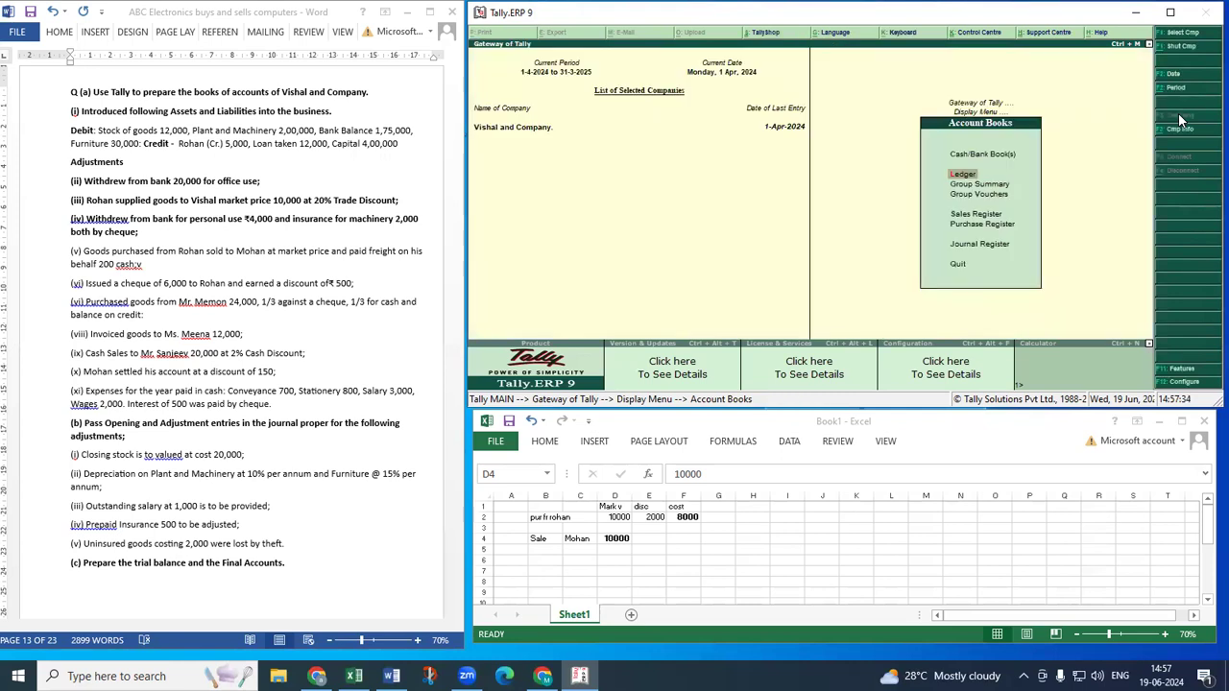
key(Escape)
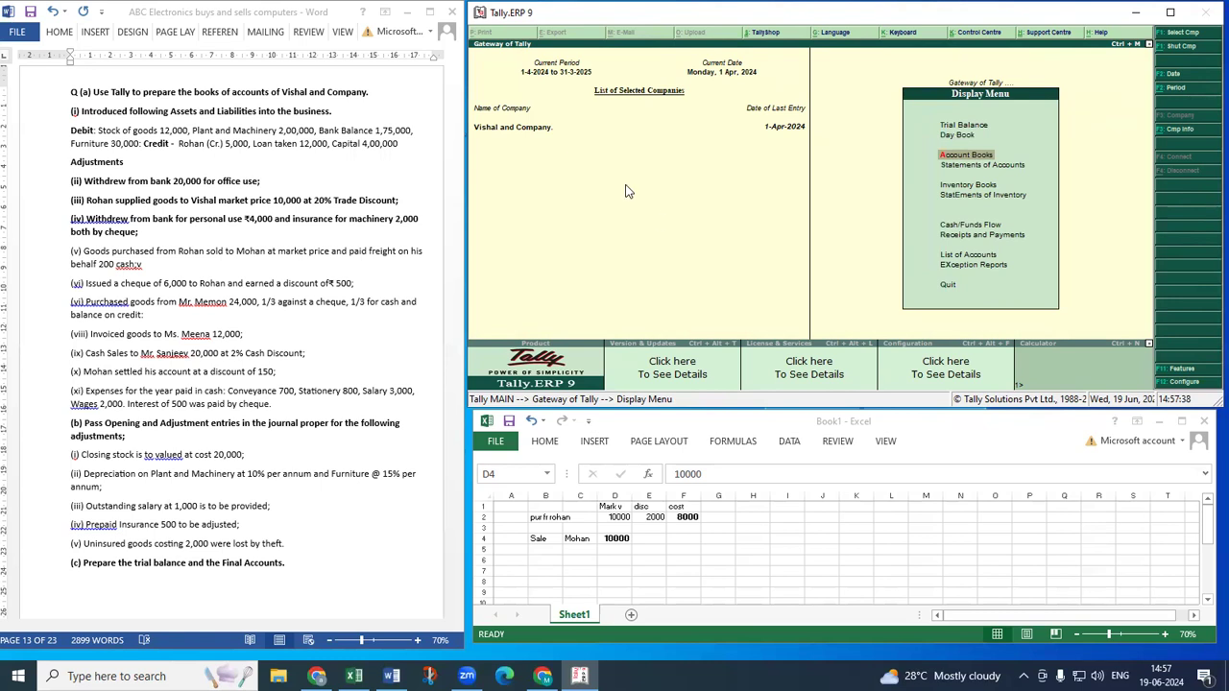
Switch to the Word exercise and make transaction (v), the credit sale with 200 freight, bold.
click(34, 272)
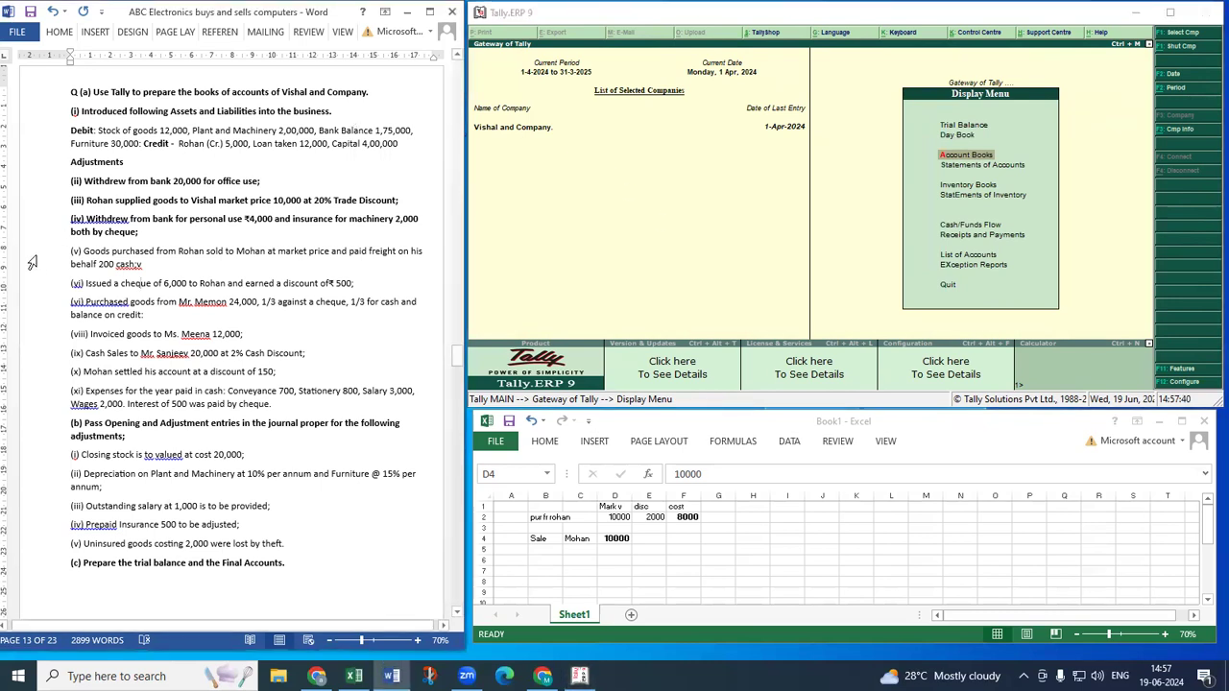
double_click(33, 259)
click(50, 237)
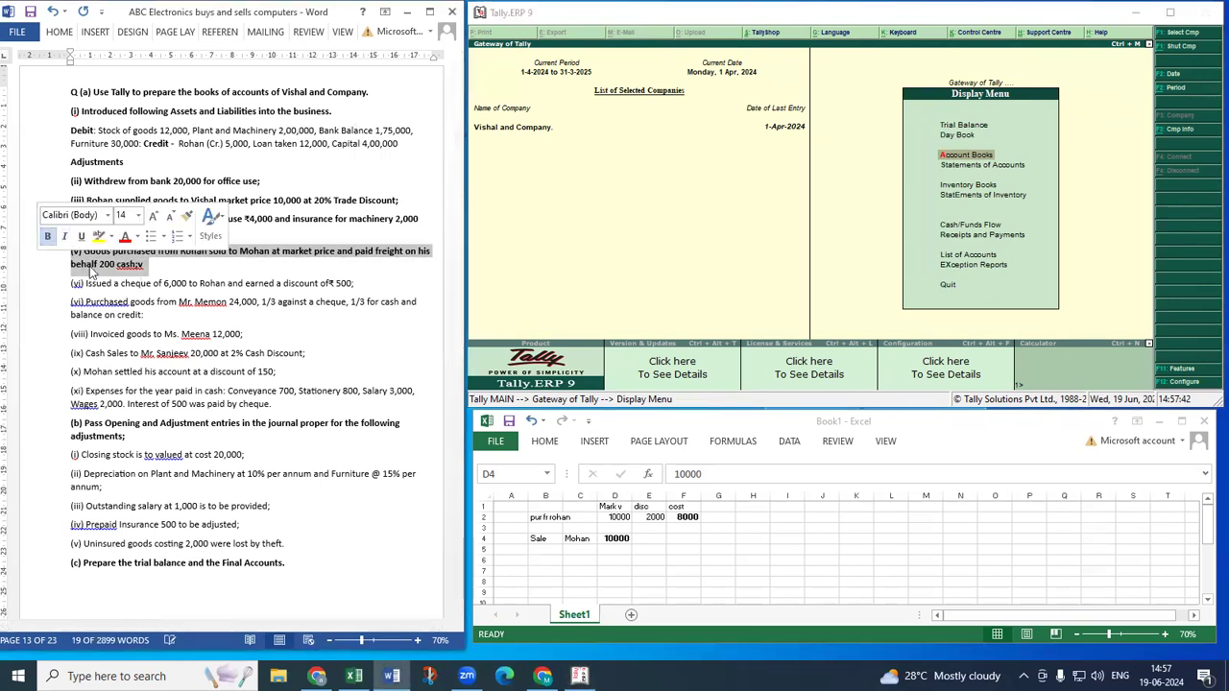
click(113, 283)
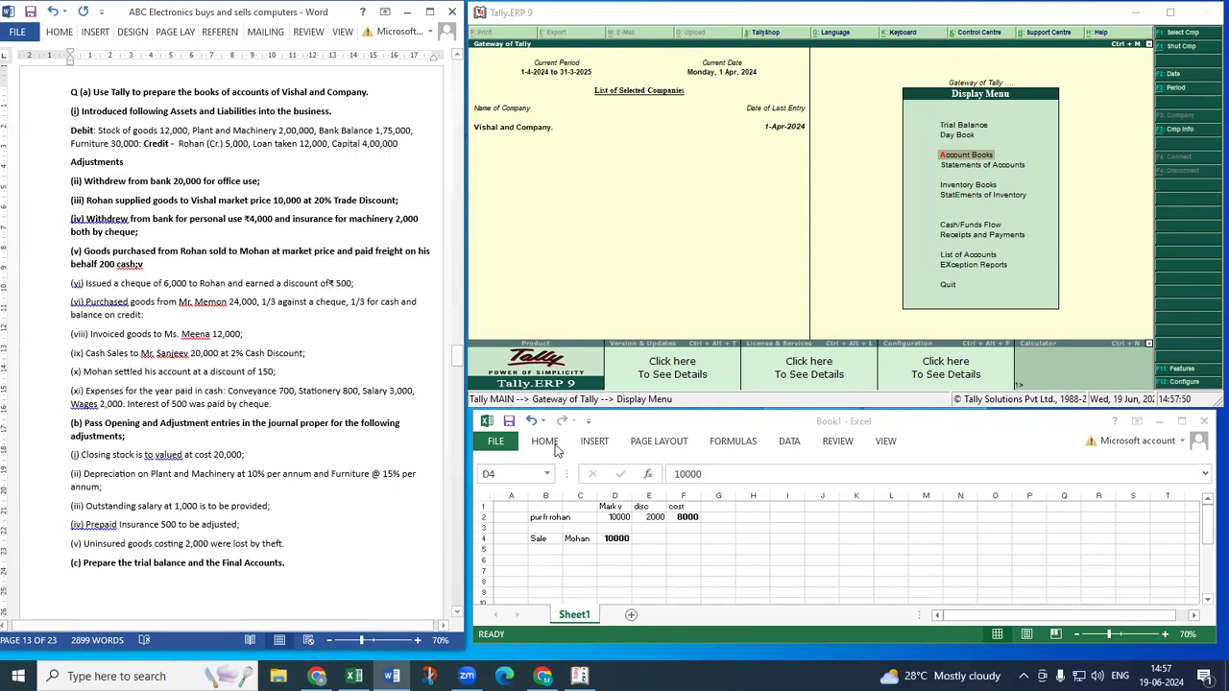
Switch to the Excel workbook and enter 6000 in G2 and 500 in H2 of the supplier's purchase row.
click(715, 516)
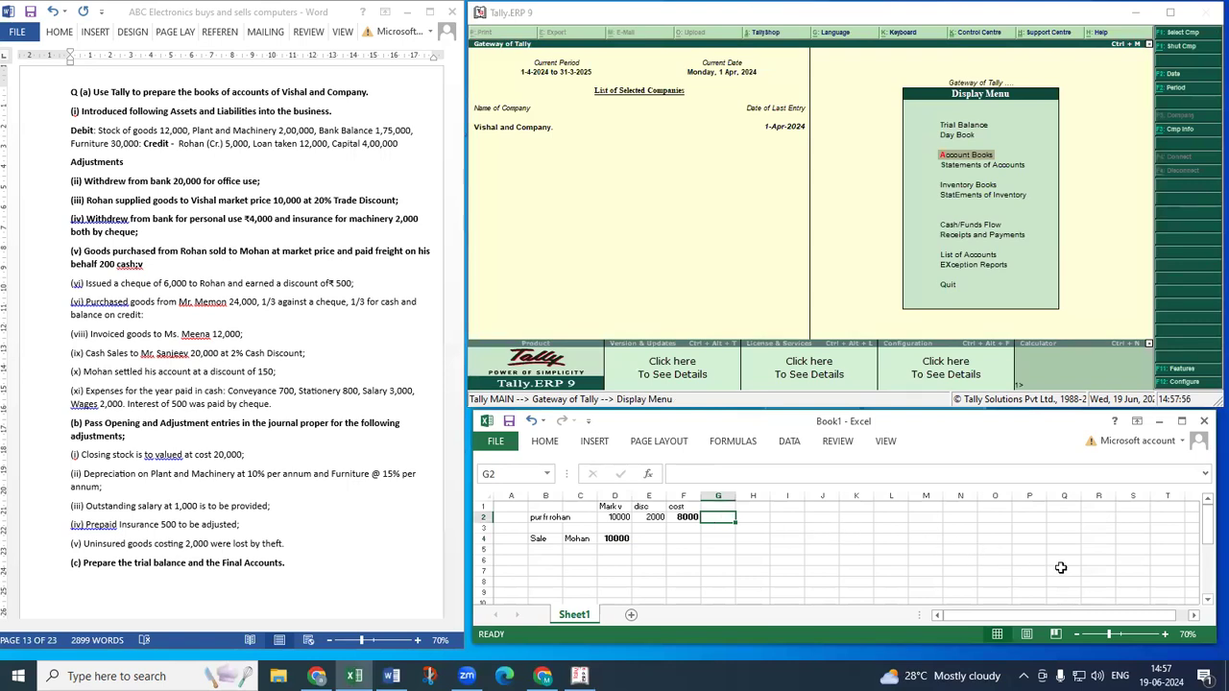
text(6000)
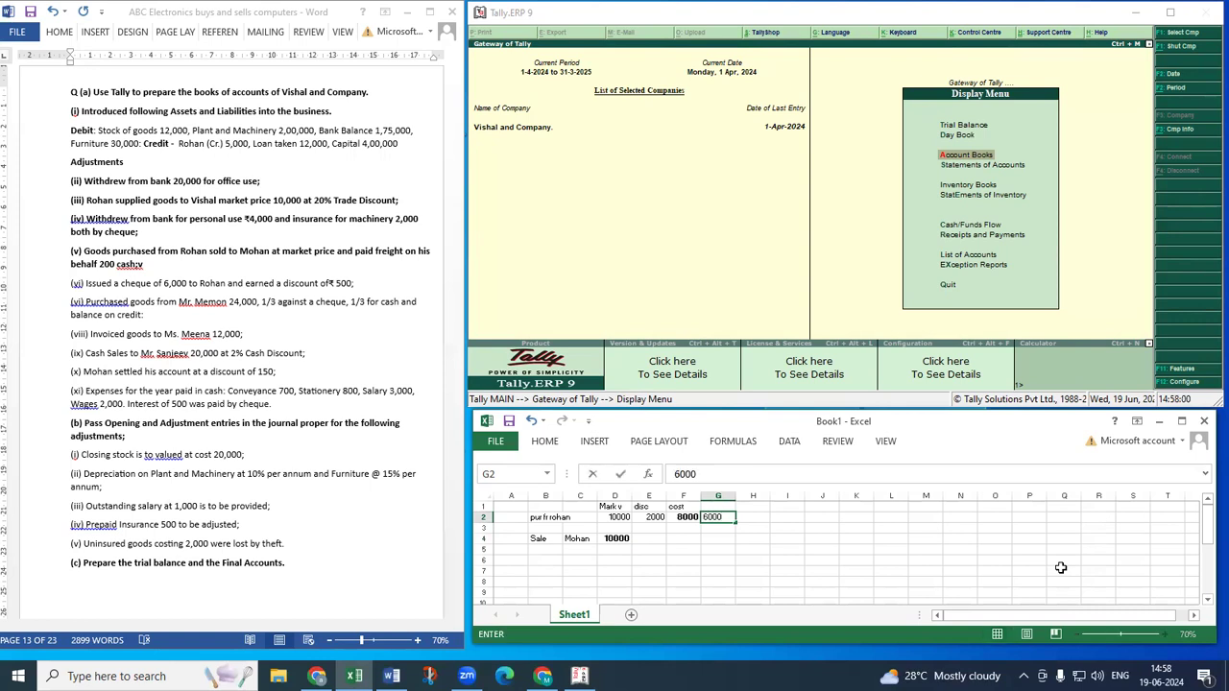
key(Tab)
text(500)
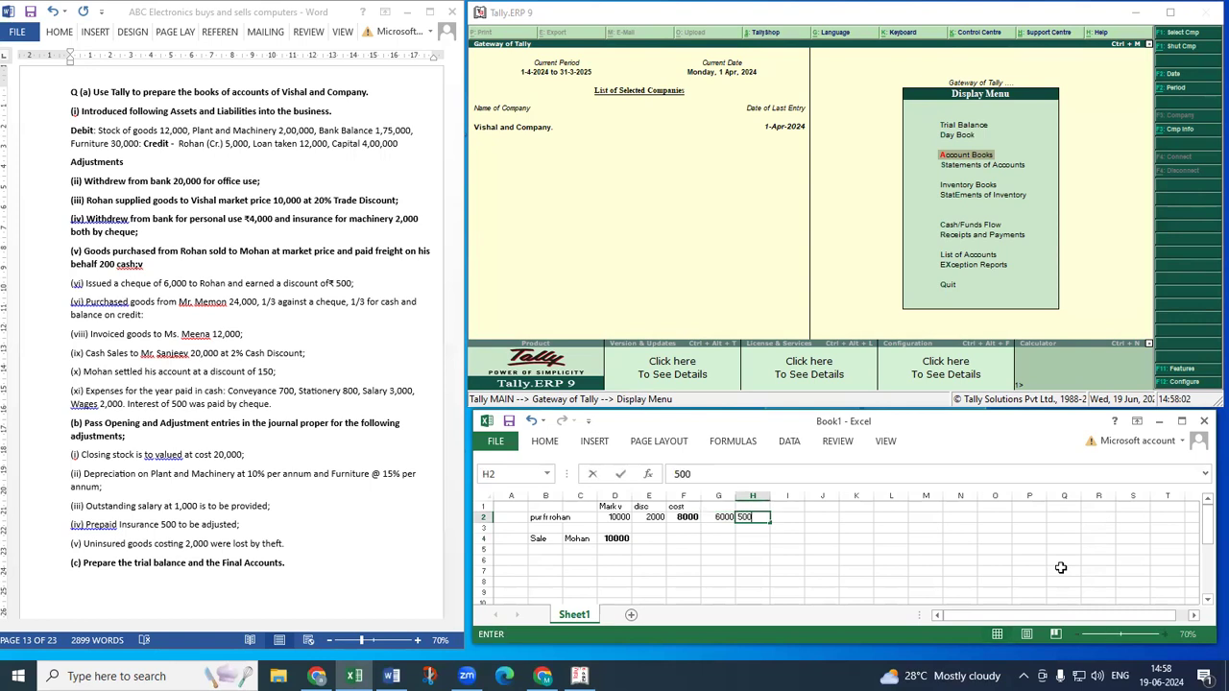
Calculate the supplier's remaining balance in I2 with the formula +F2-G2-H2.
key(Tab)
text(+)
key(Left)
key(Left)
key(Left)
text(-)
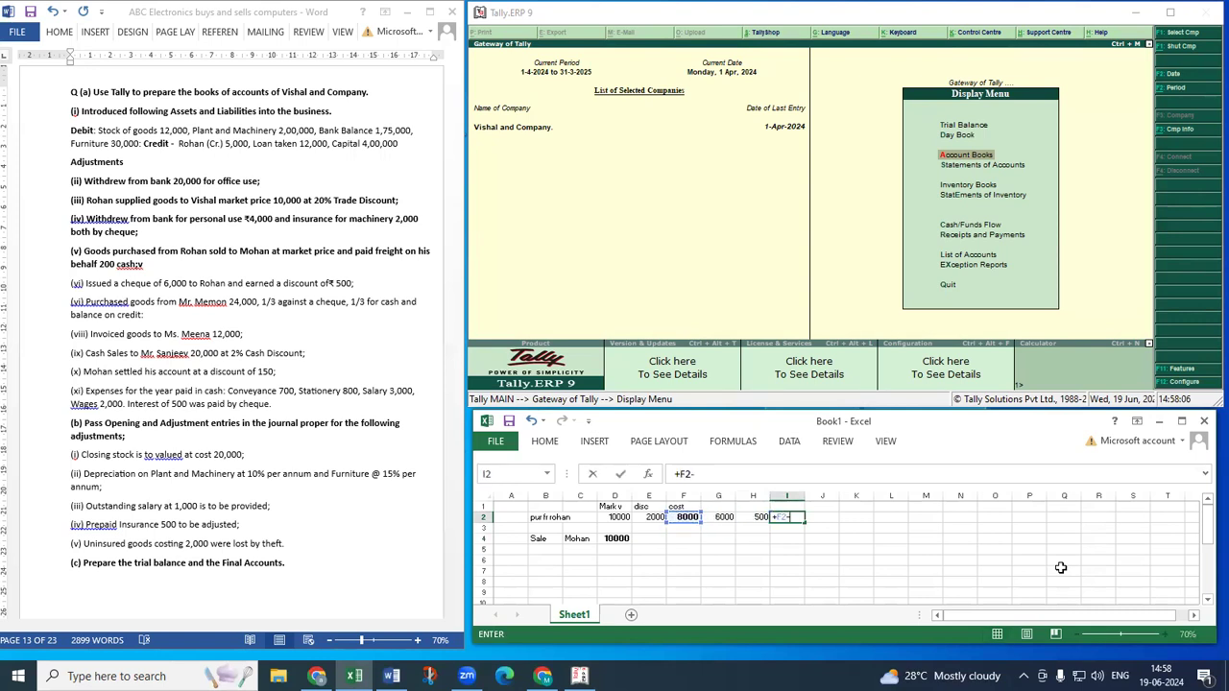
key(Left)
key(Left)
text(-)
key(Left)
key(Return)
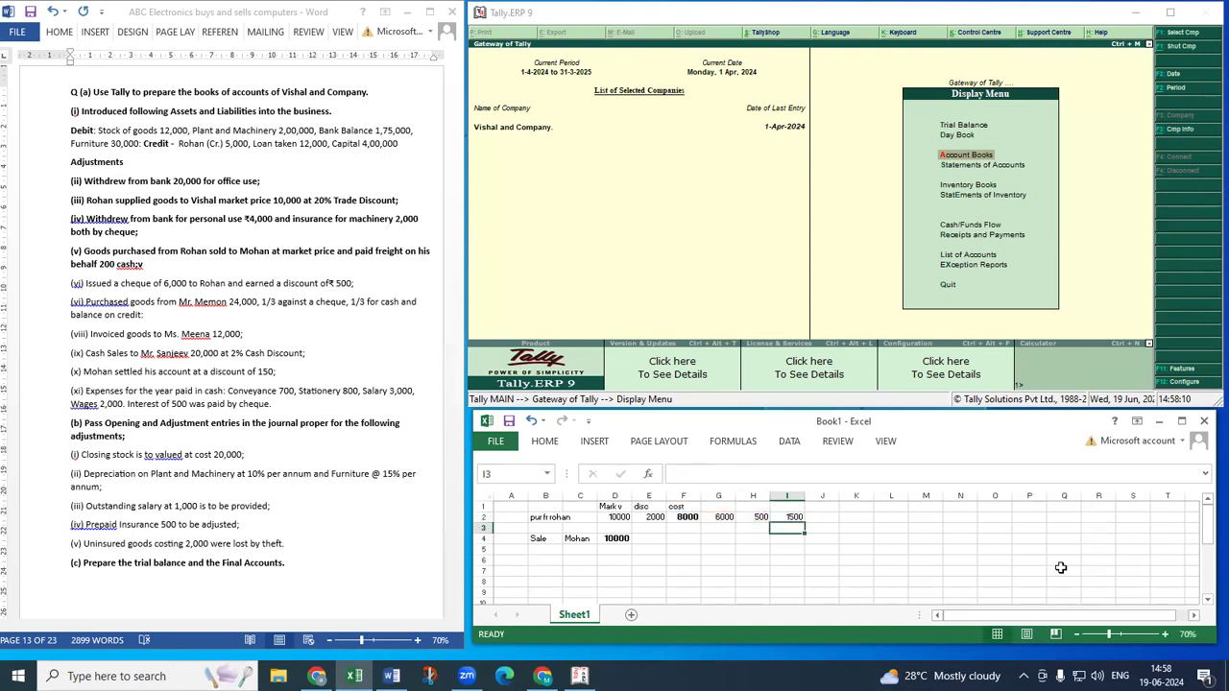
Make the cheque amount and discount in G2:H2 bold.
key(Up)
key(Left)
key(Left)
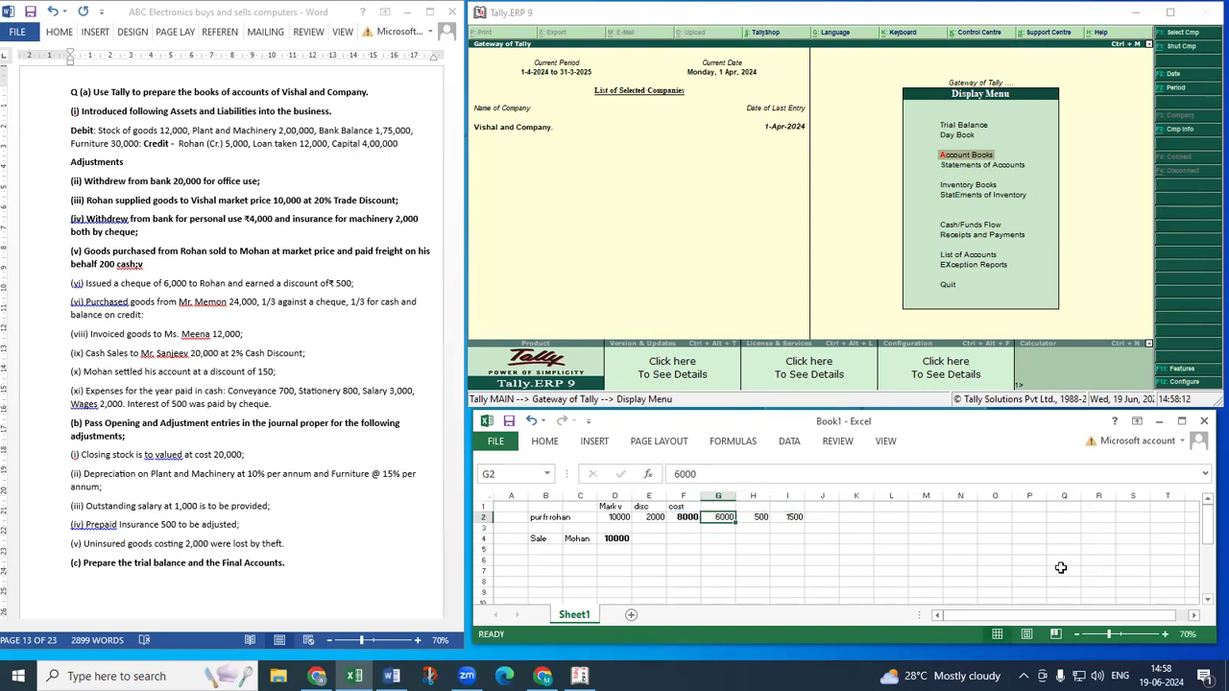
key(shift+Right)
key(ctrl+b)
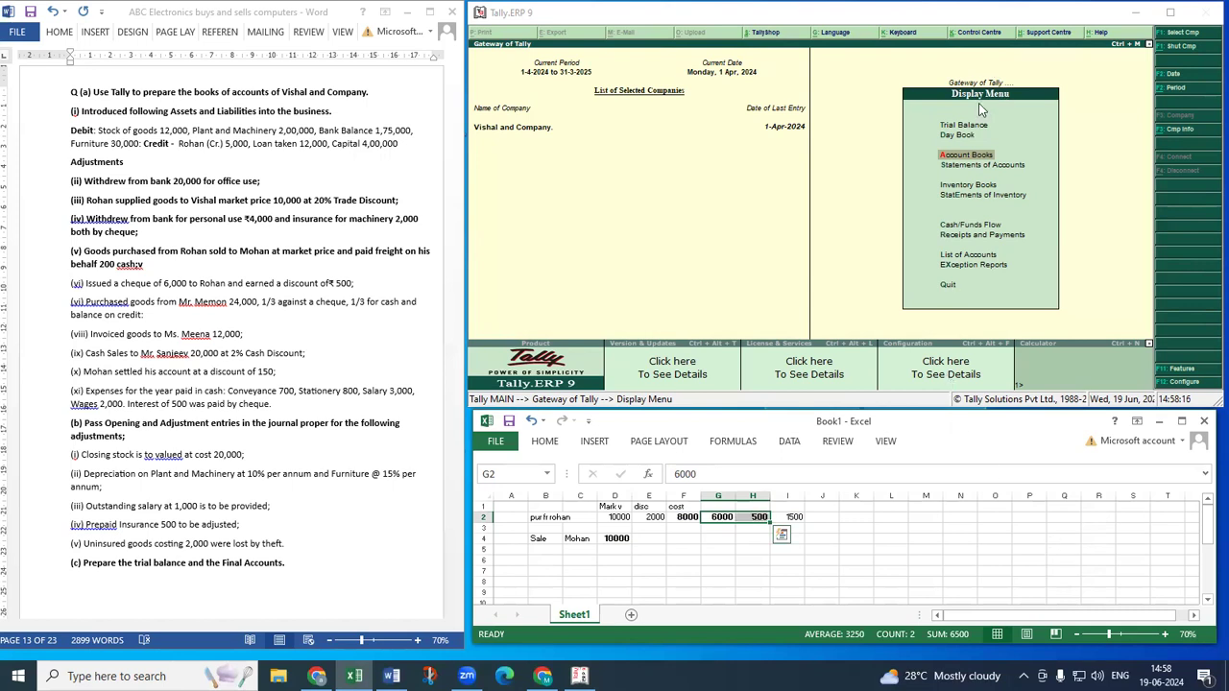
Switch to Tally and enter a payment voucher from Bank Balance, debiting the supplier's ledger with 6000.
click(970, 185)
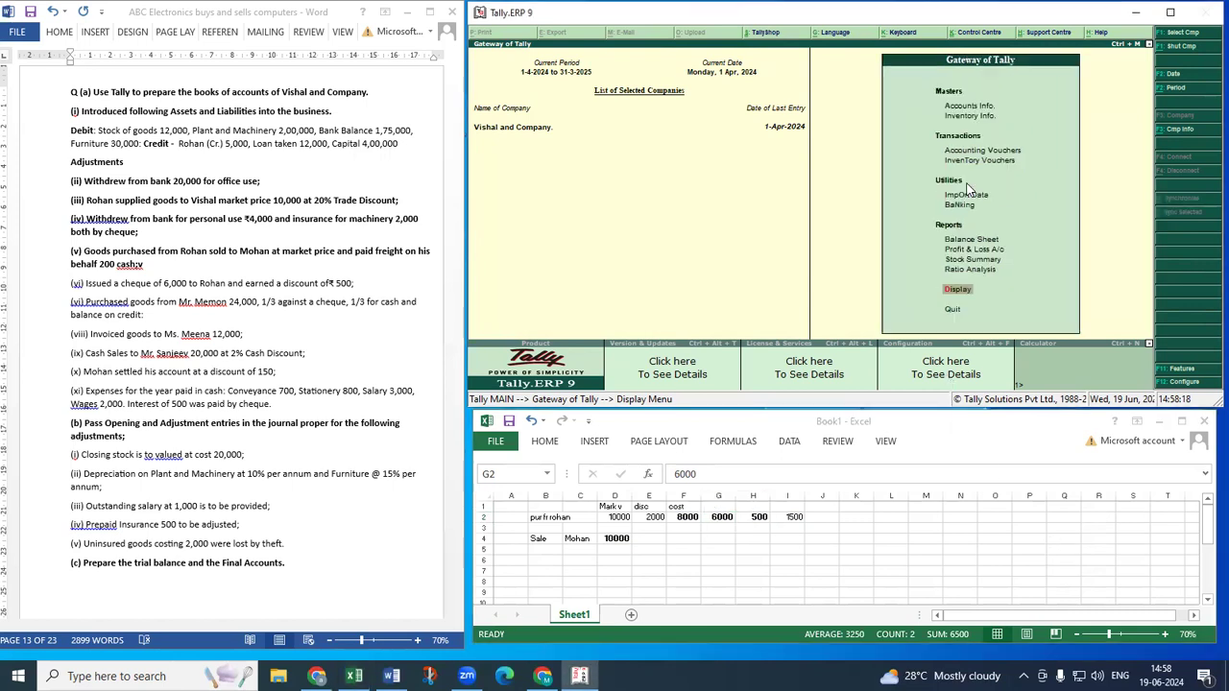
click(975, 192)
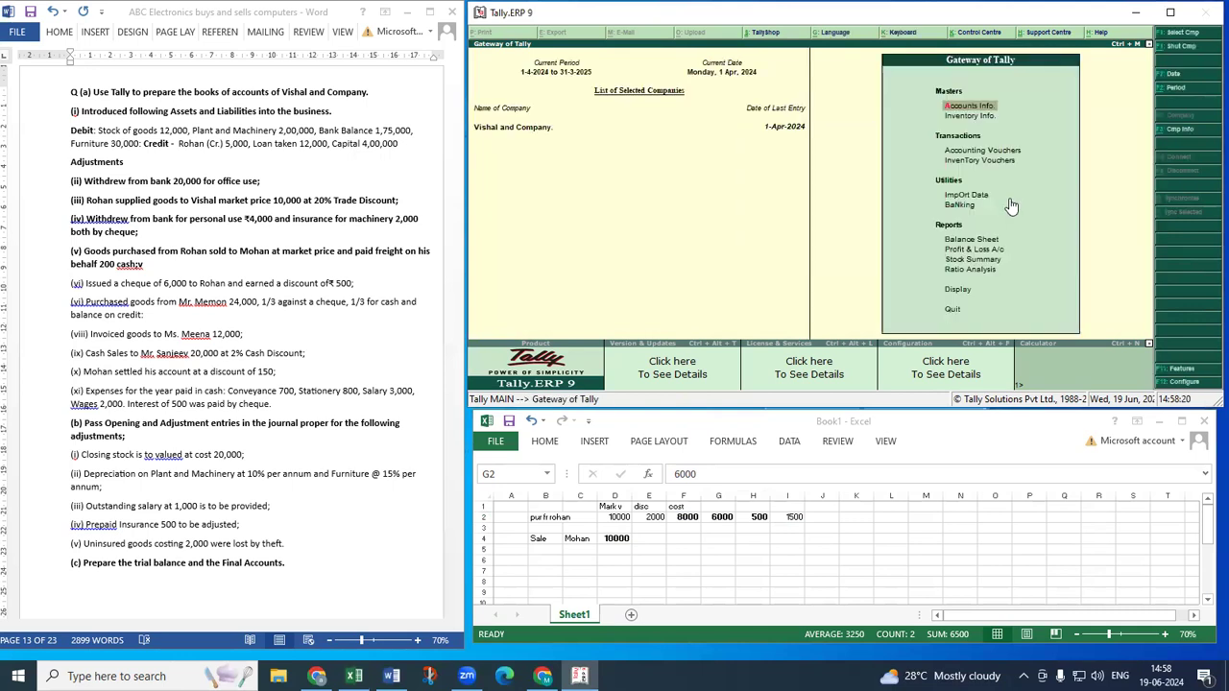
click(980, 153)
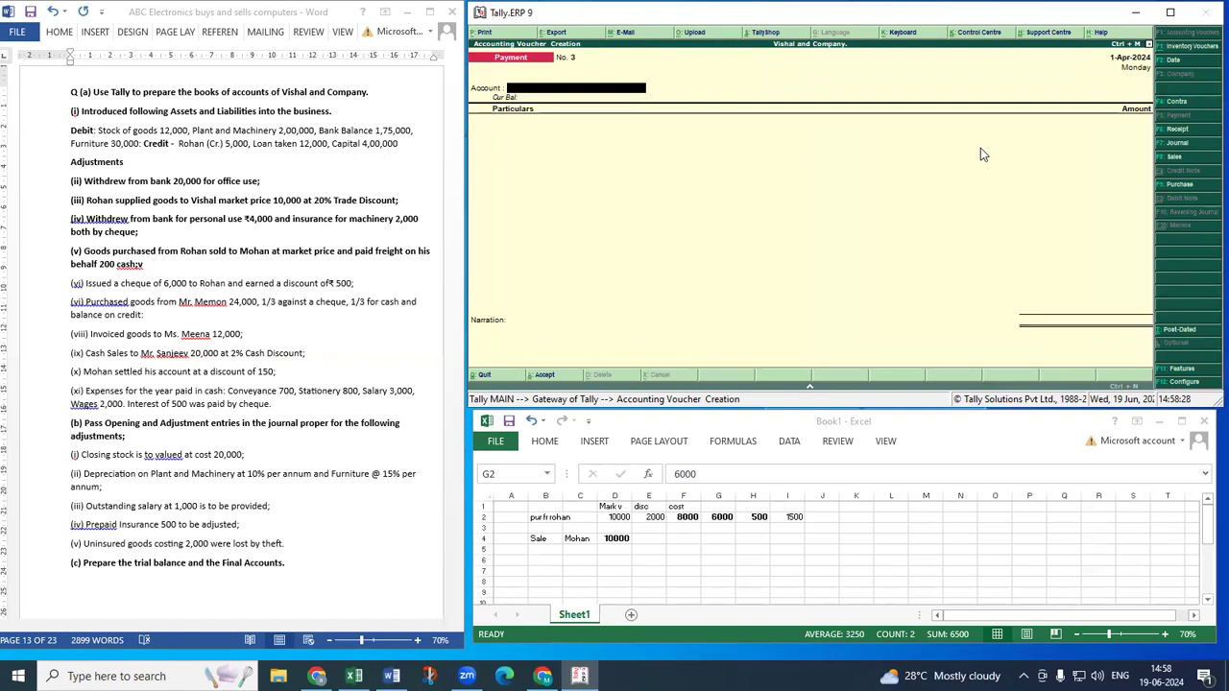
text(B)
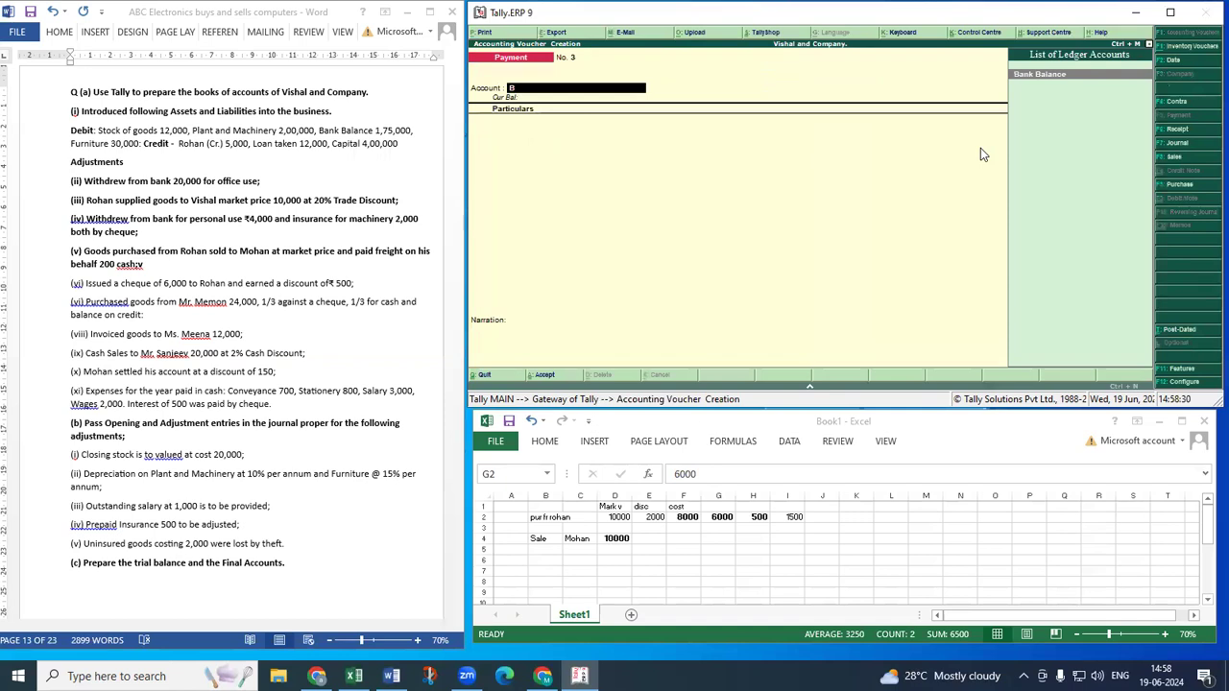
key(Return)
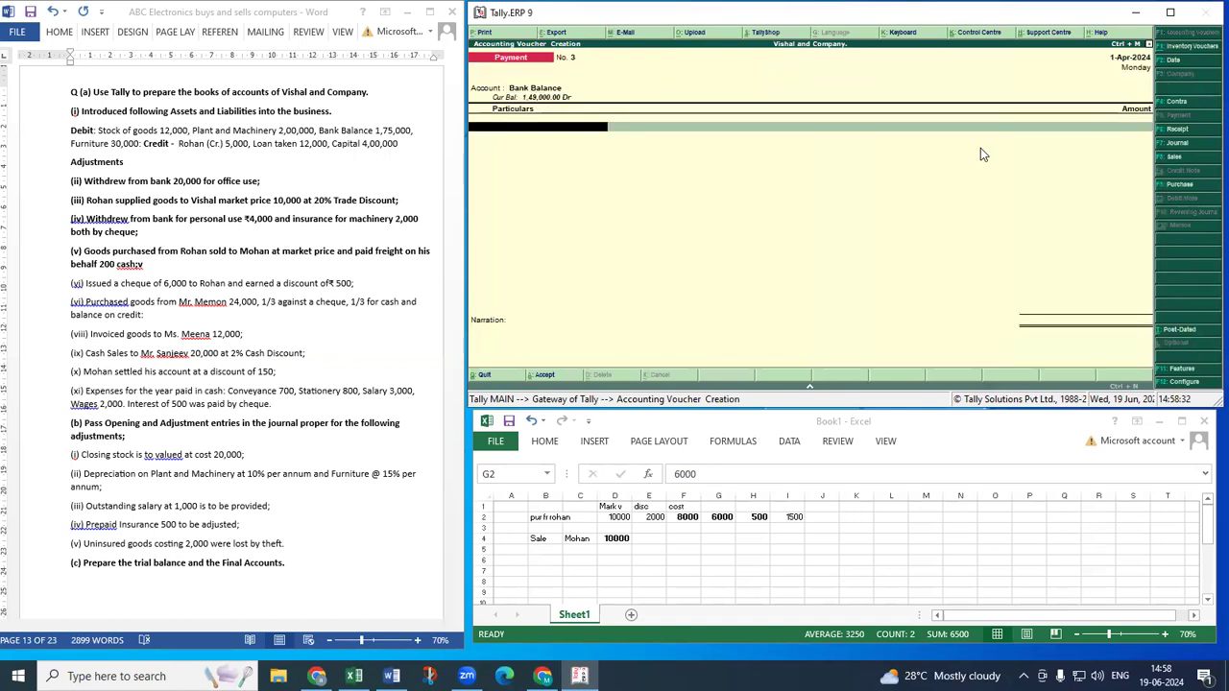
text(R)
key(Return)
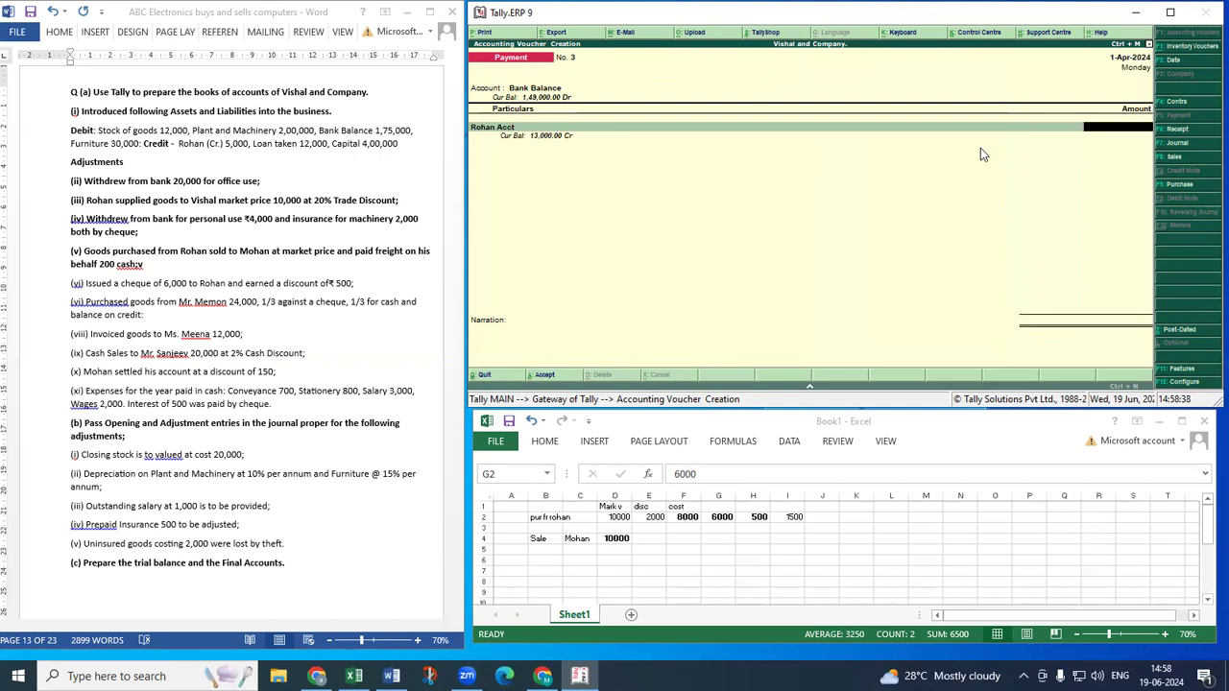
text(6000)
key(Return)
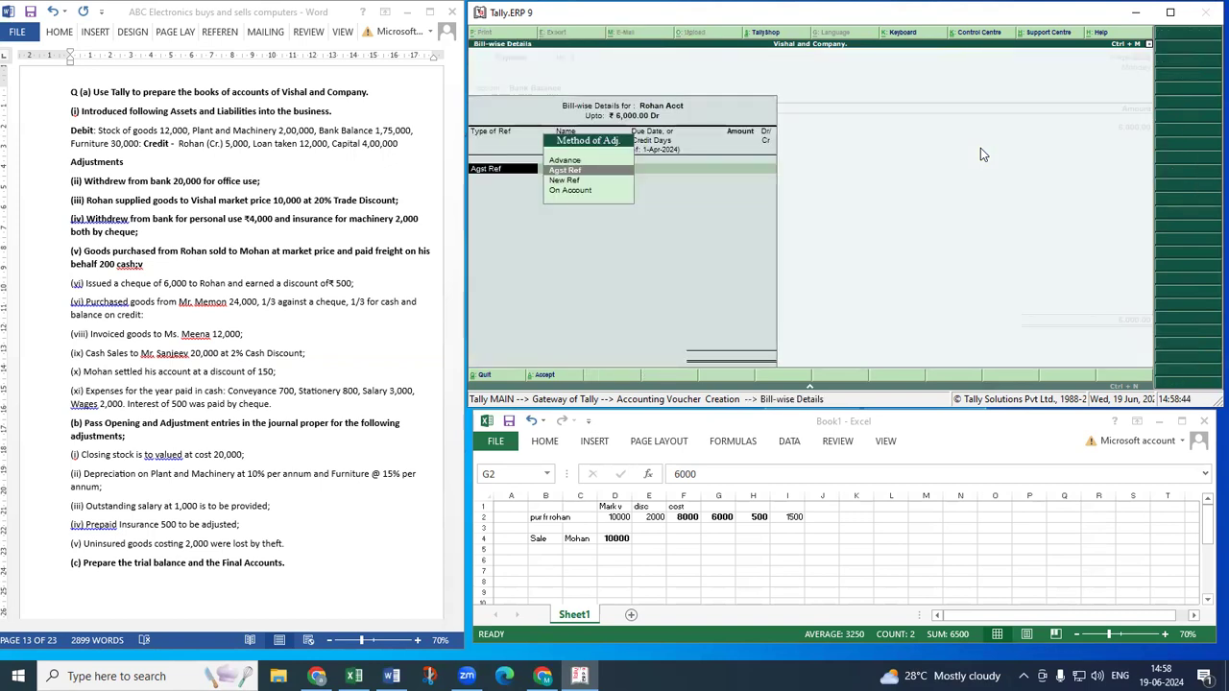
Allocate the 6,000 payment against the supplier's bill 12, keep Cheque as the bank transaction type, and save the voucher without narration.
key(Return)
key(Return)
key(Return)
key(Return)
key(Return)
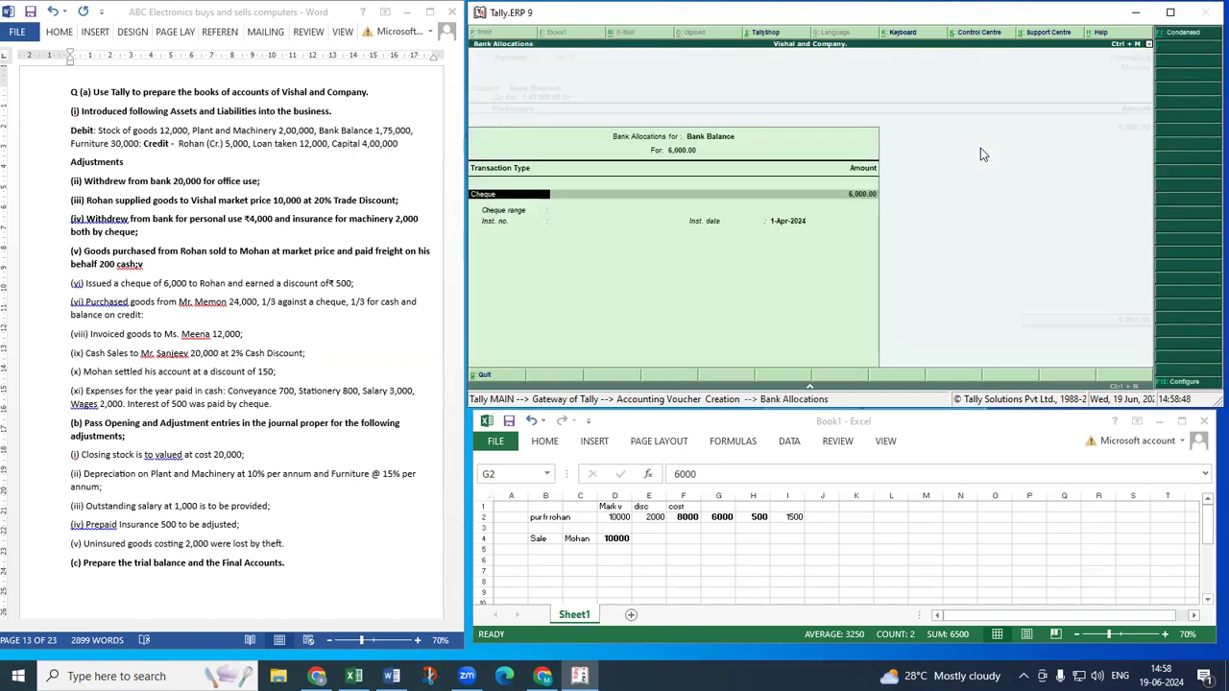
key(Return)
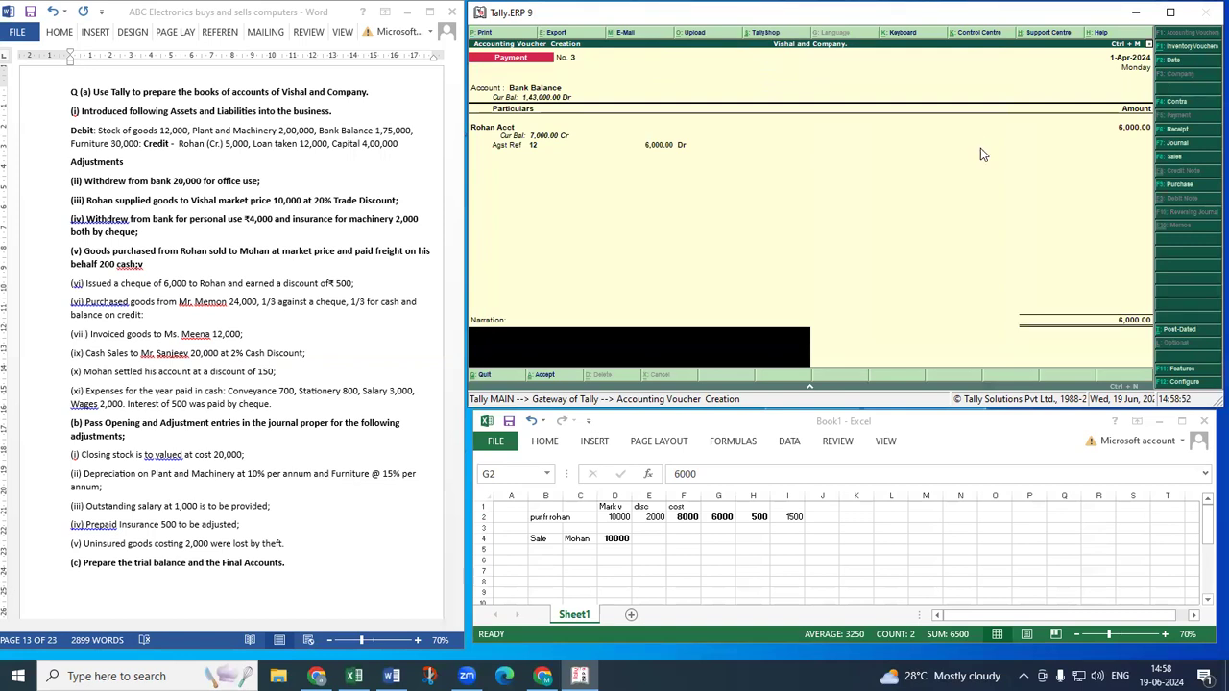
key(Return)
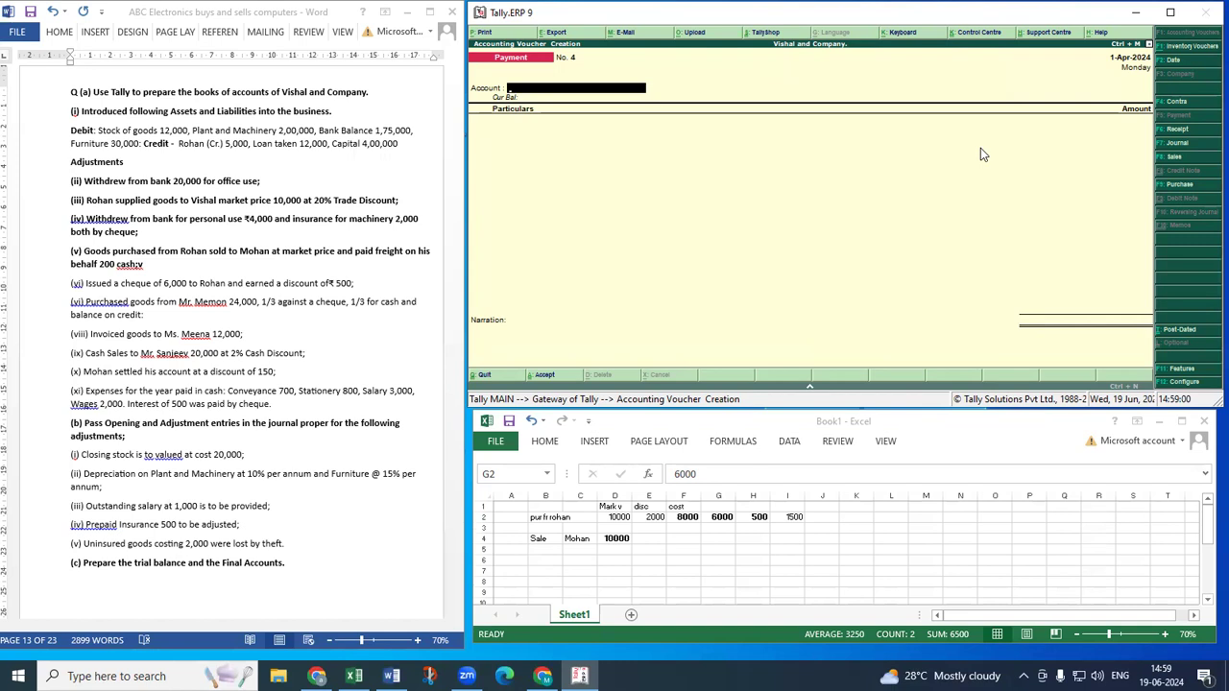
Start a journal voucher and create a Discount Received ledger under Indirect Incomes without affecting inventory values.
key(F7)
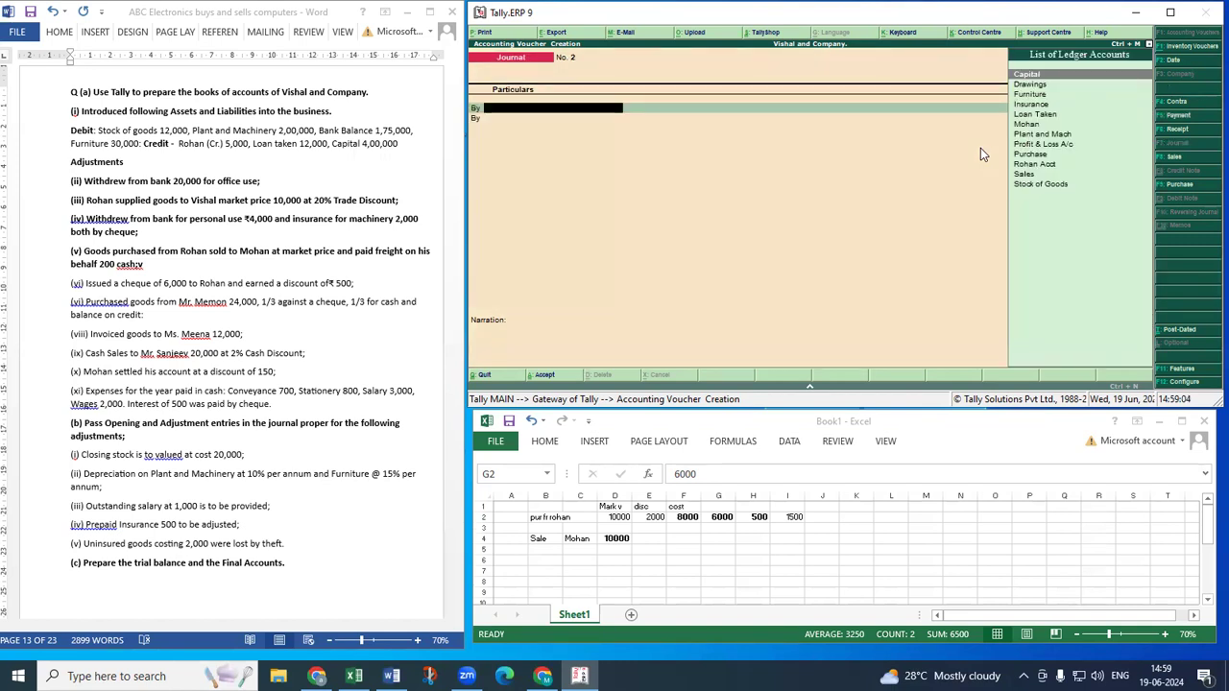
key(alt+c)
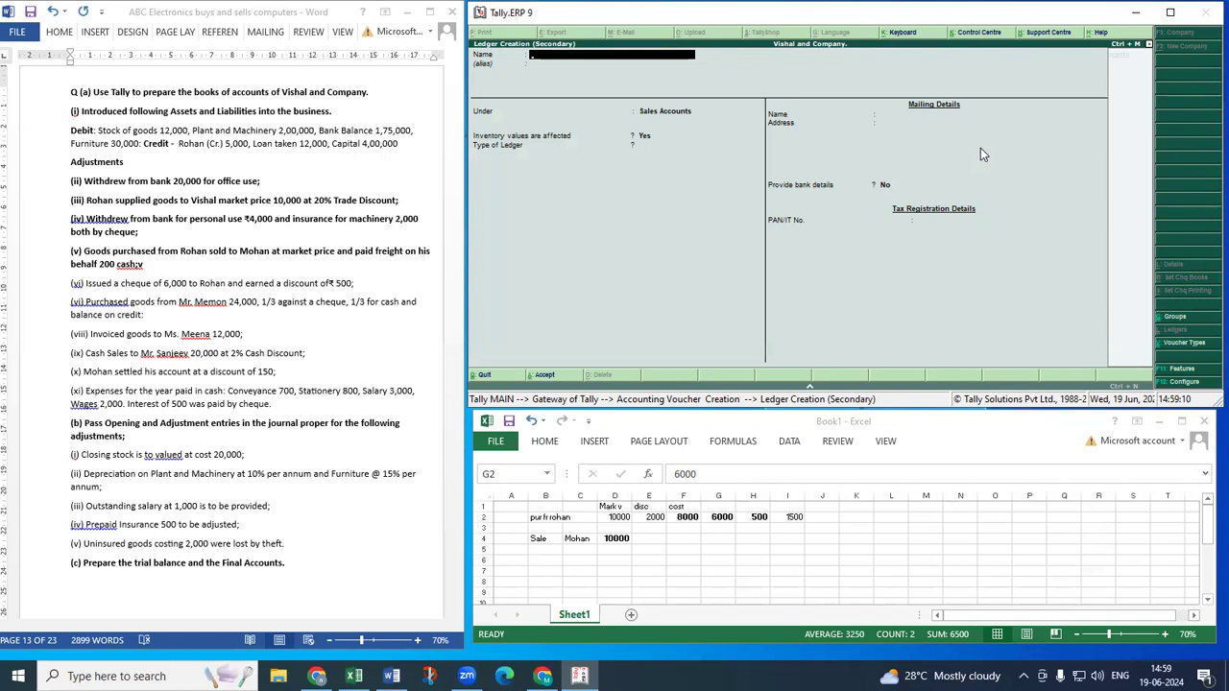
text(Discount Received)
key(Return)
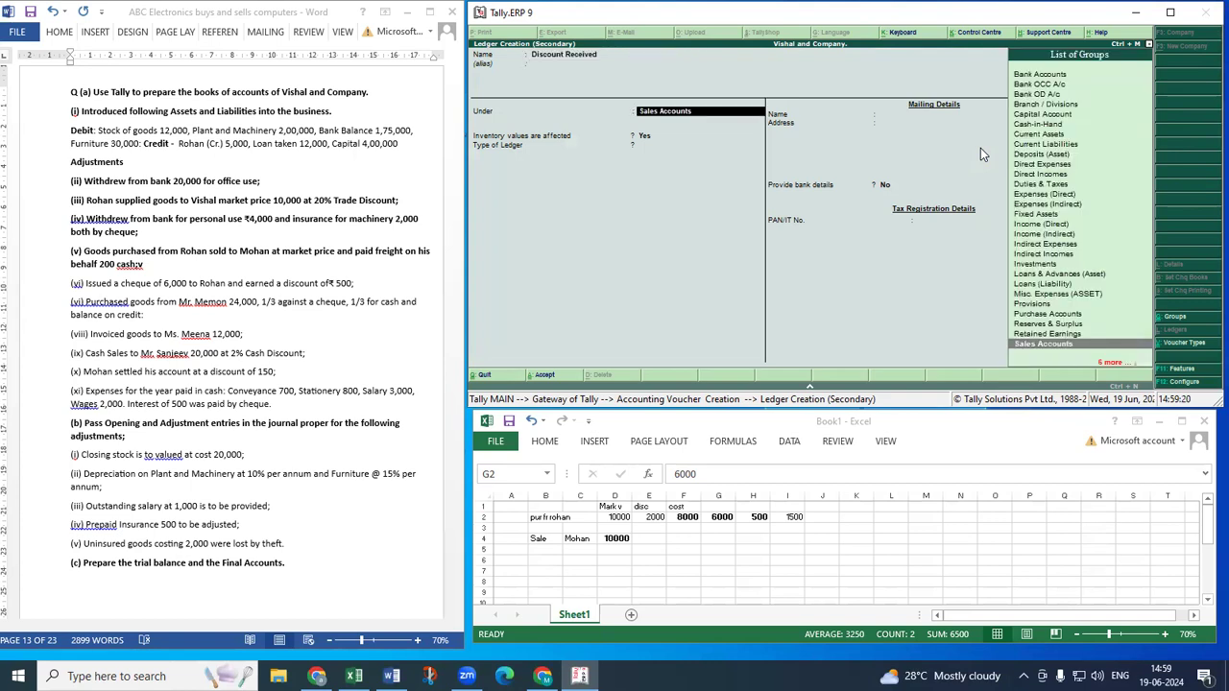
text(In)
key(Down)
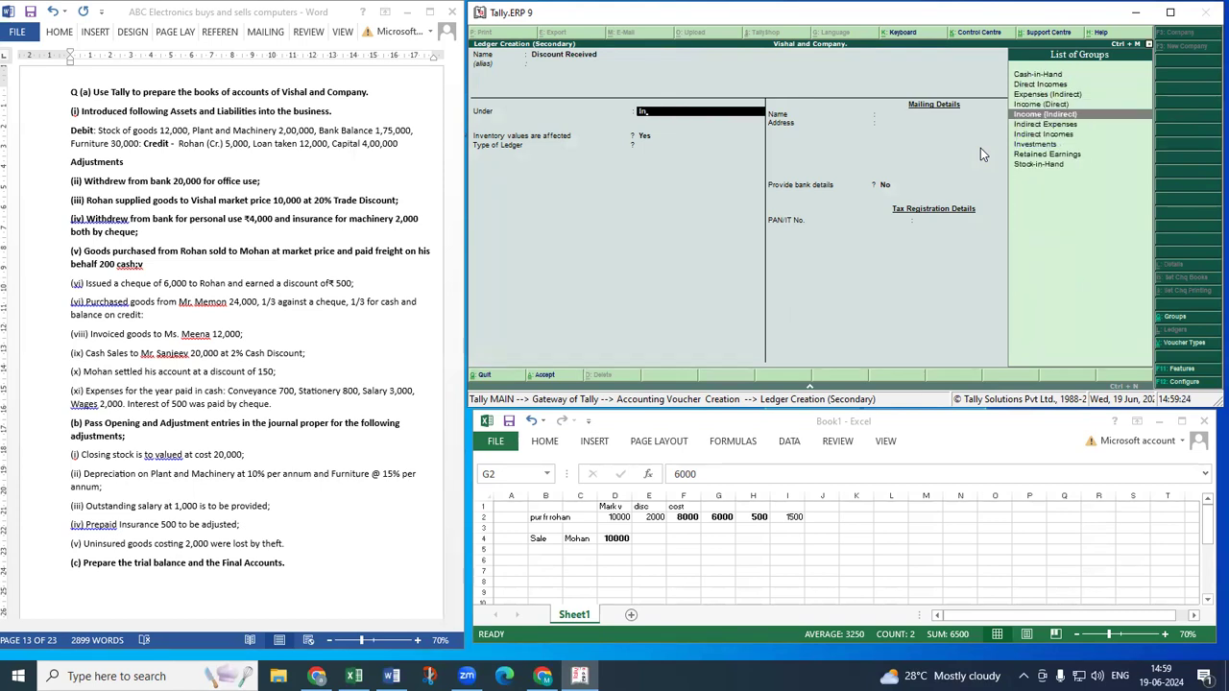
key(Down)
key(Down)
key(Return)
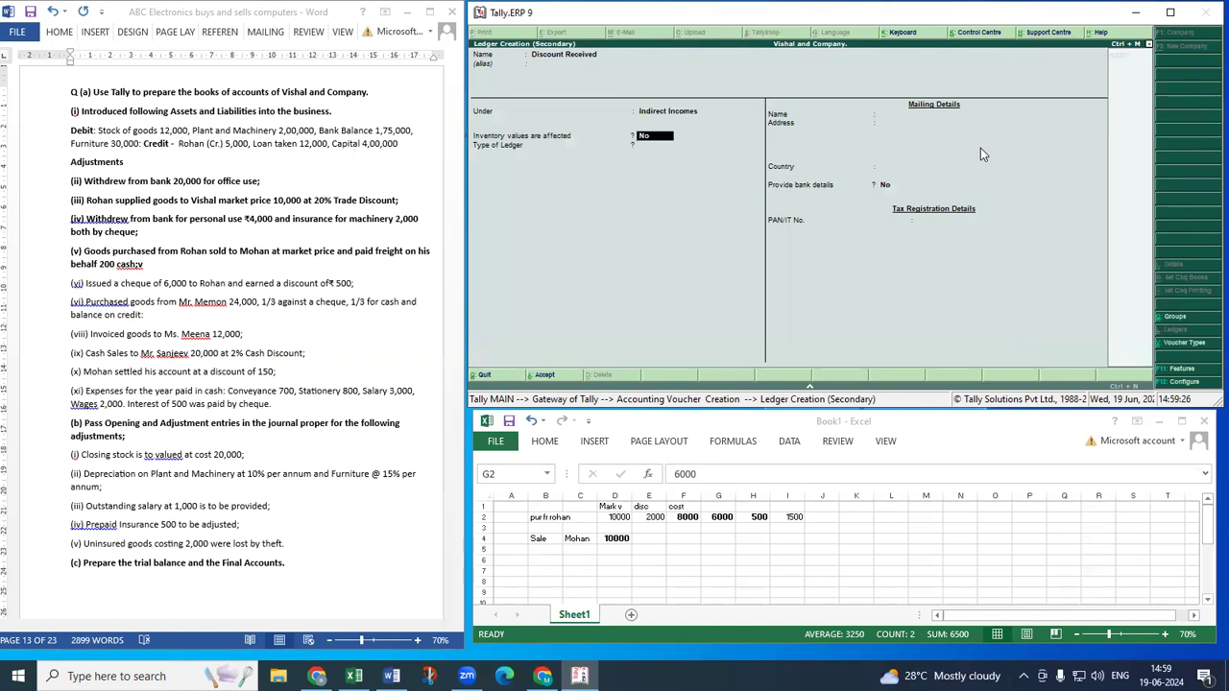
key(ctrl+a)
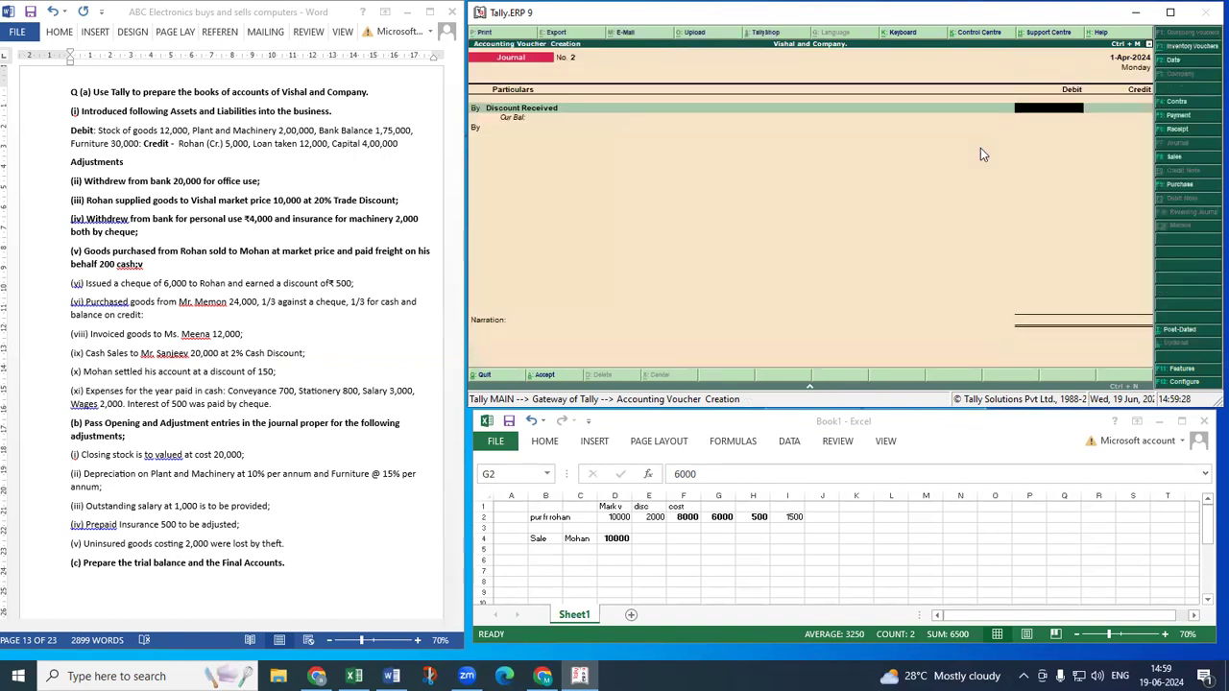
Debit the supplier's ledger with 500 instead of Discount Received and allocate the amount against bill 12.
key(BackSpace)
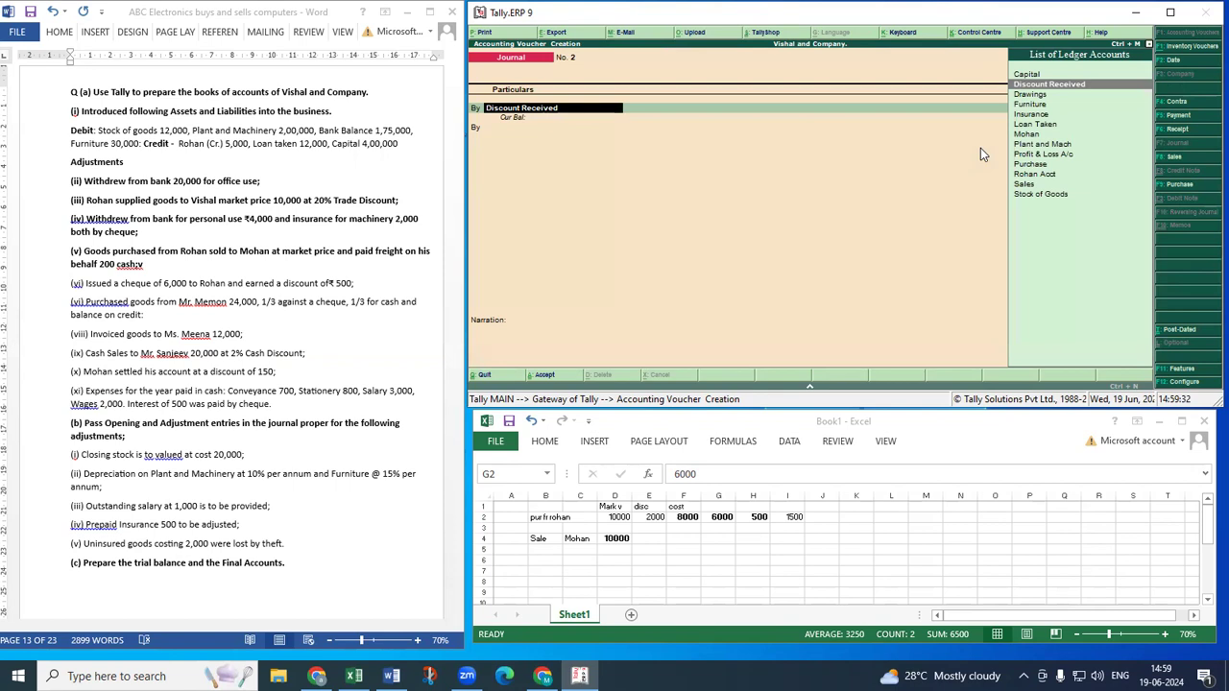
text(R)
key(Return)
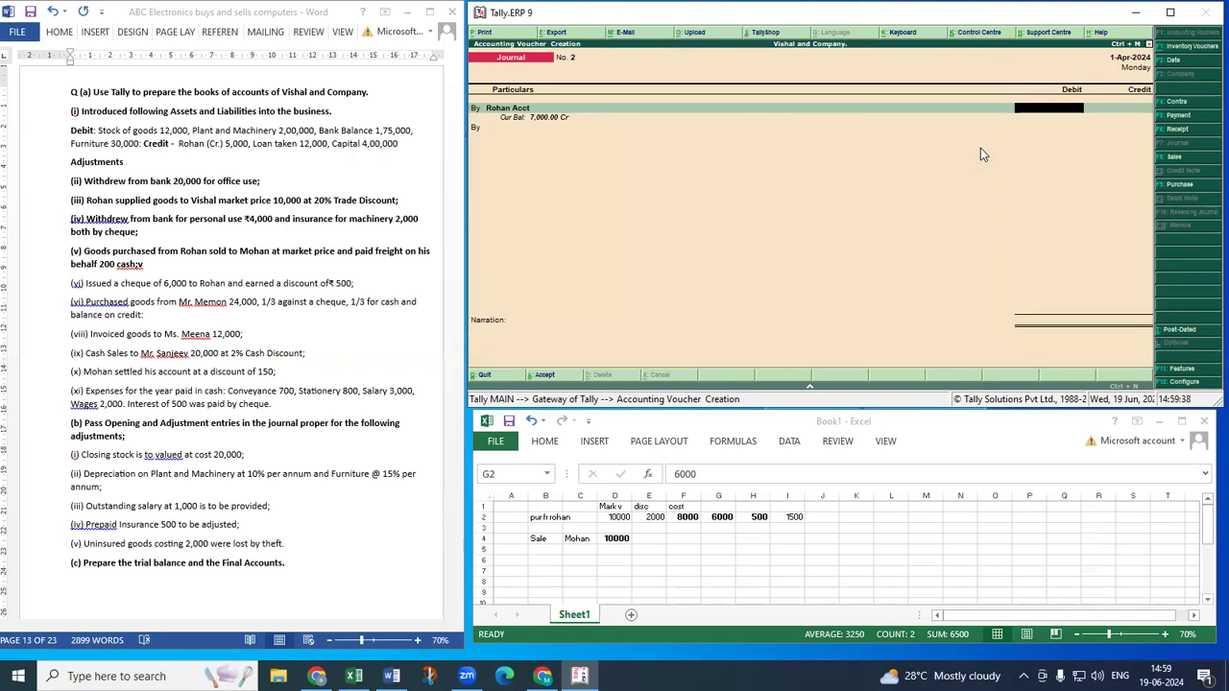
text(500)
key(Return)
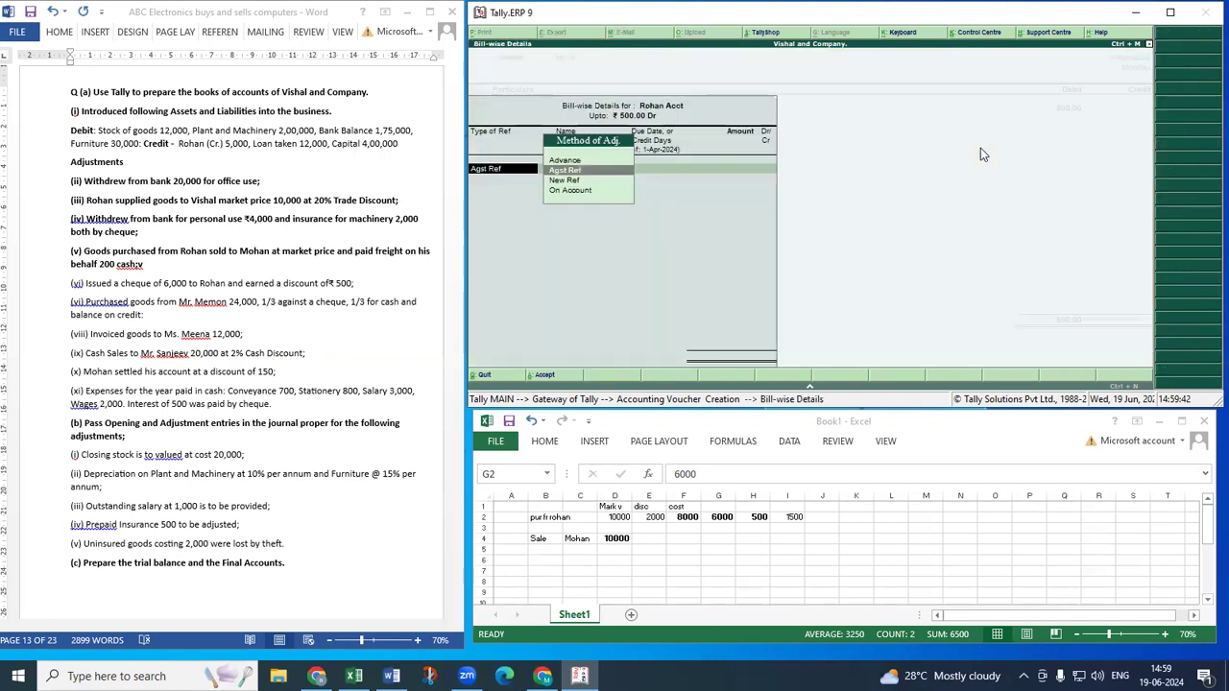
key(Return)
key(Return)
key(Return)
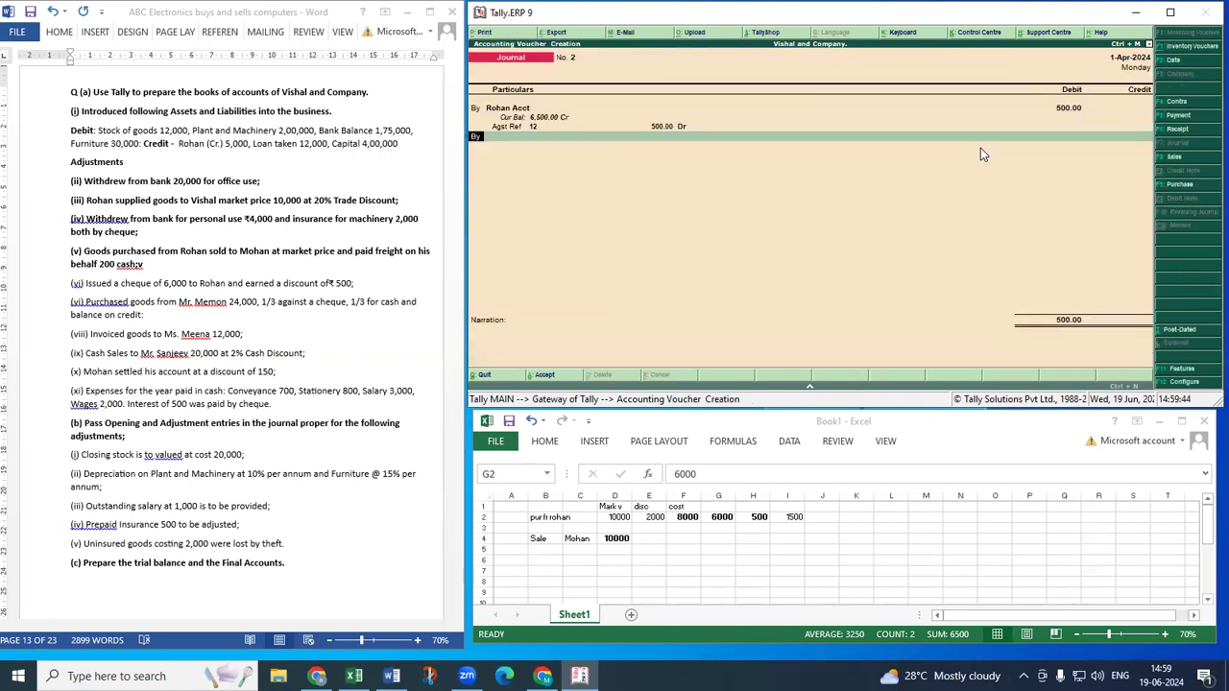
Credit Discount Received with 500, save the journal voucher without narration, and leave voucher entry.
key(Return)
text(D)
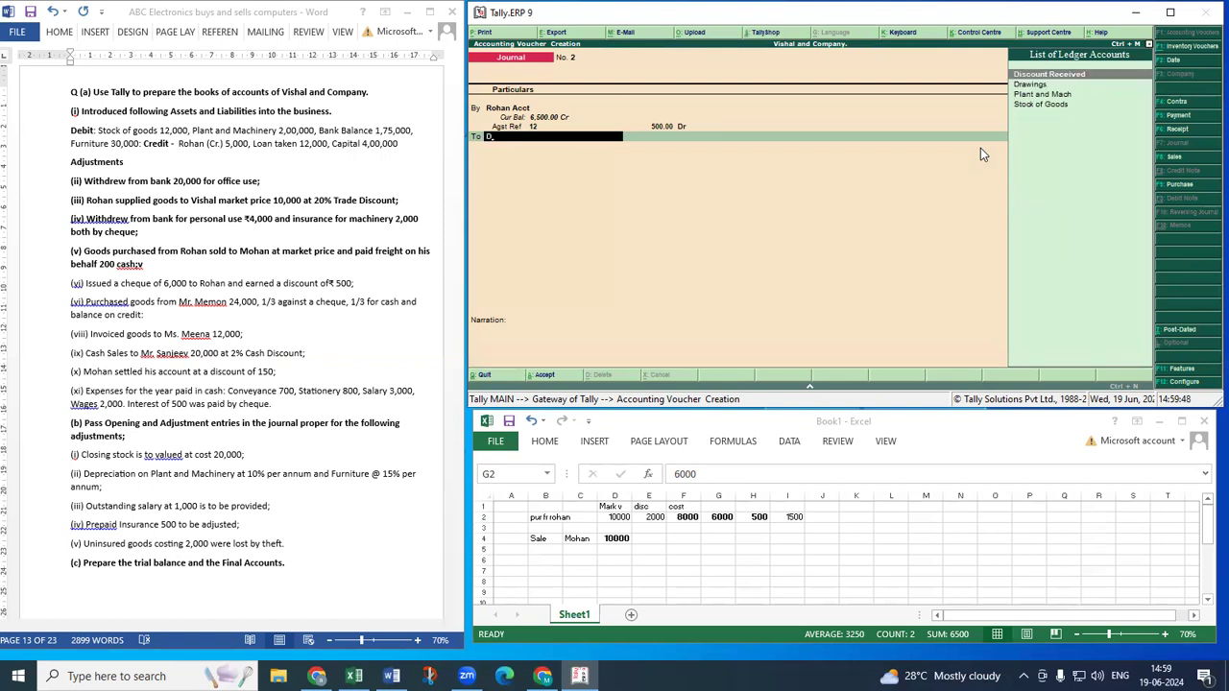
key(Return)
key(Return)
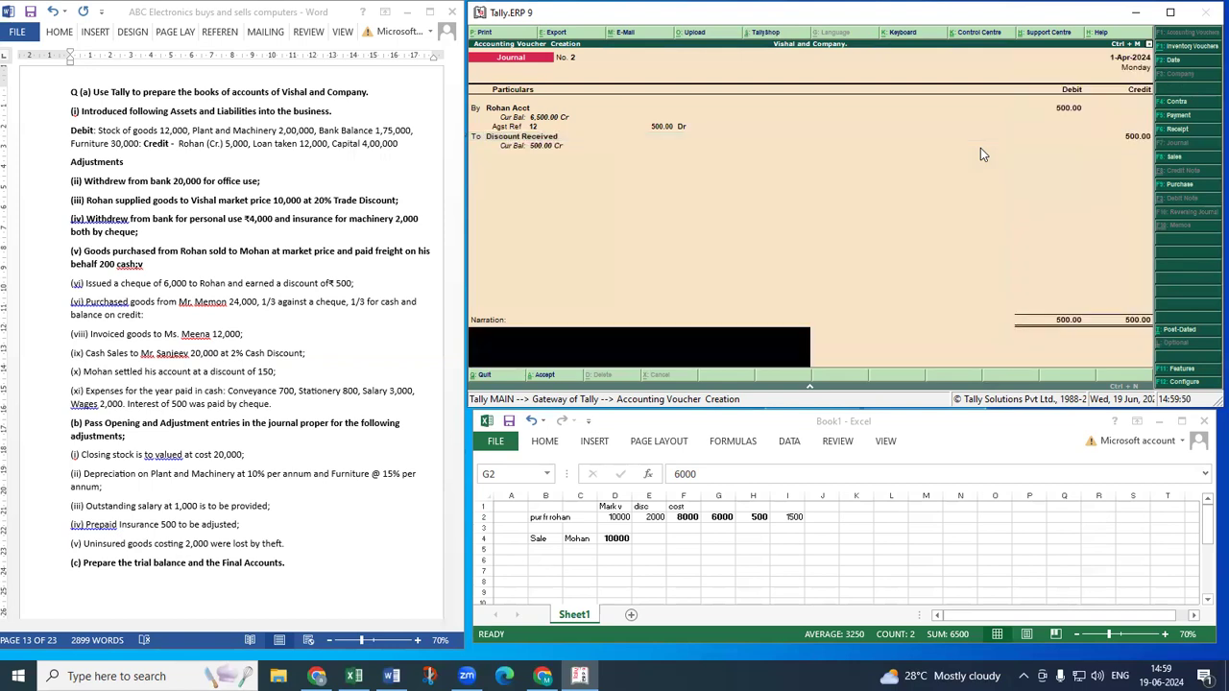
key(Return)
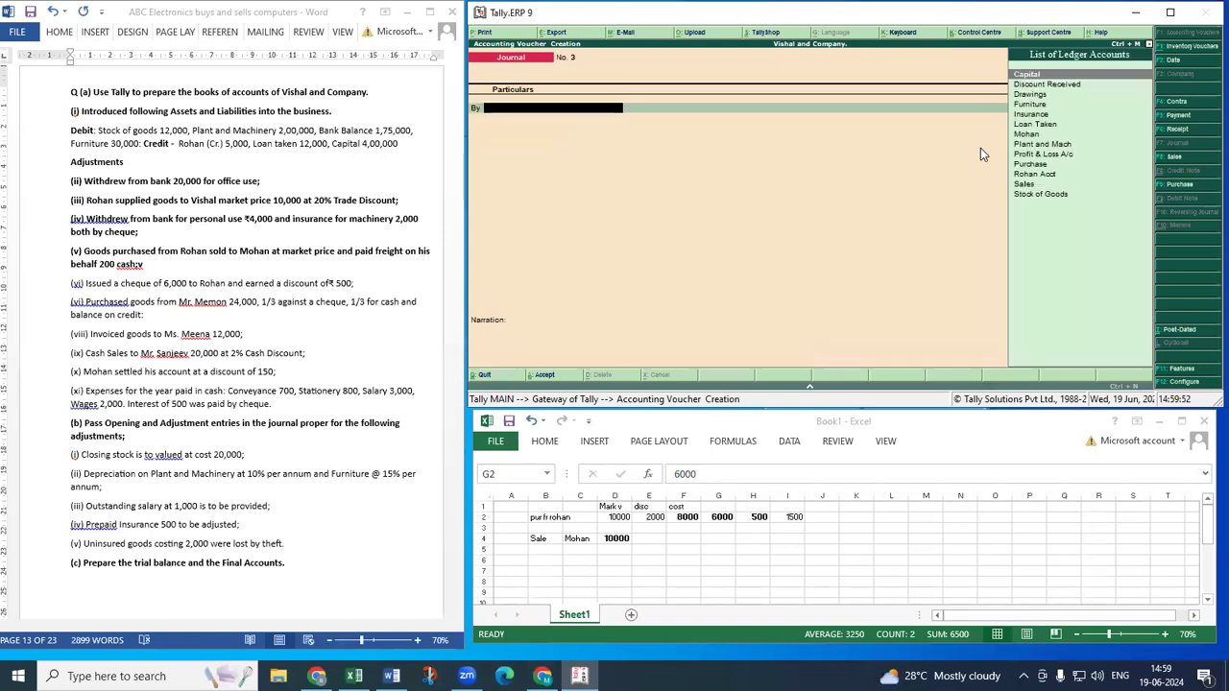
key(Escape)
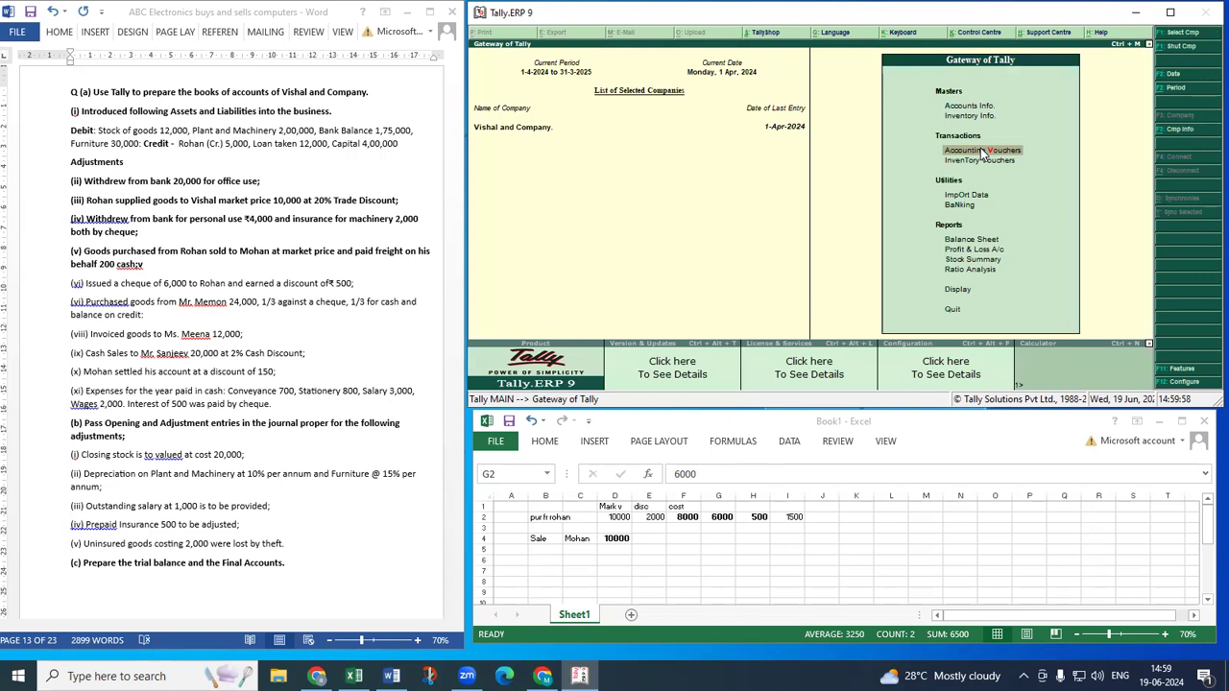
Display the supplier's ledger account from the account books.
key(d)
key(Down)
key(Down)
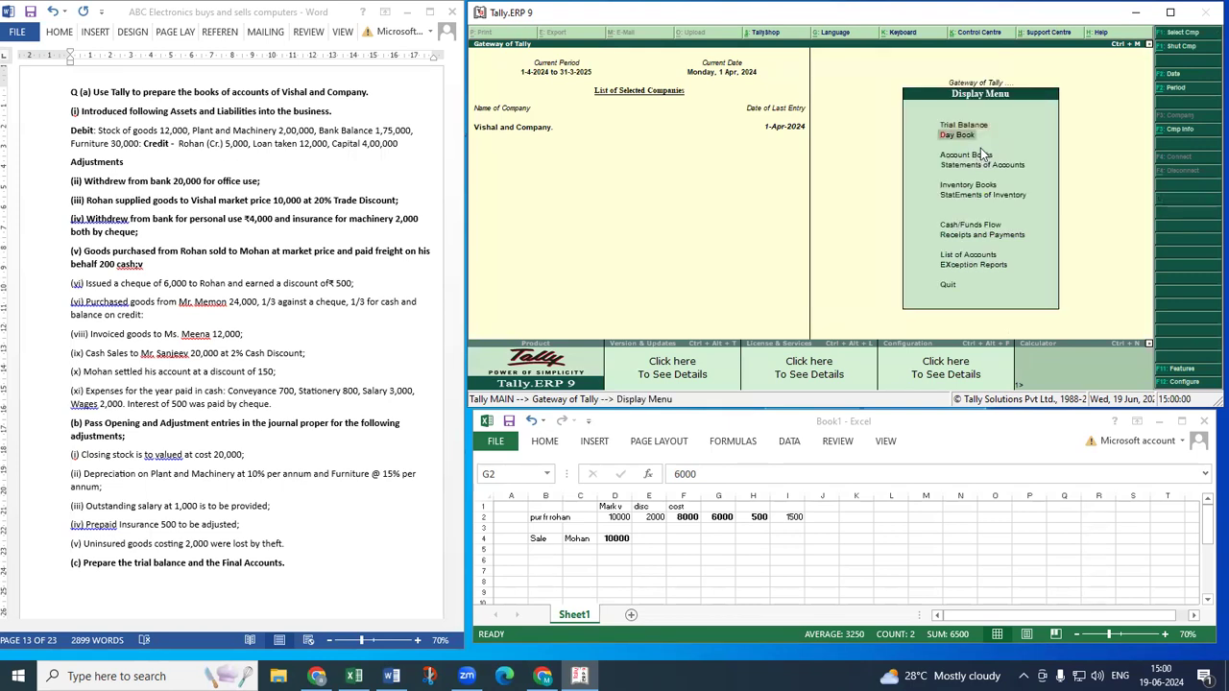
key(Return)
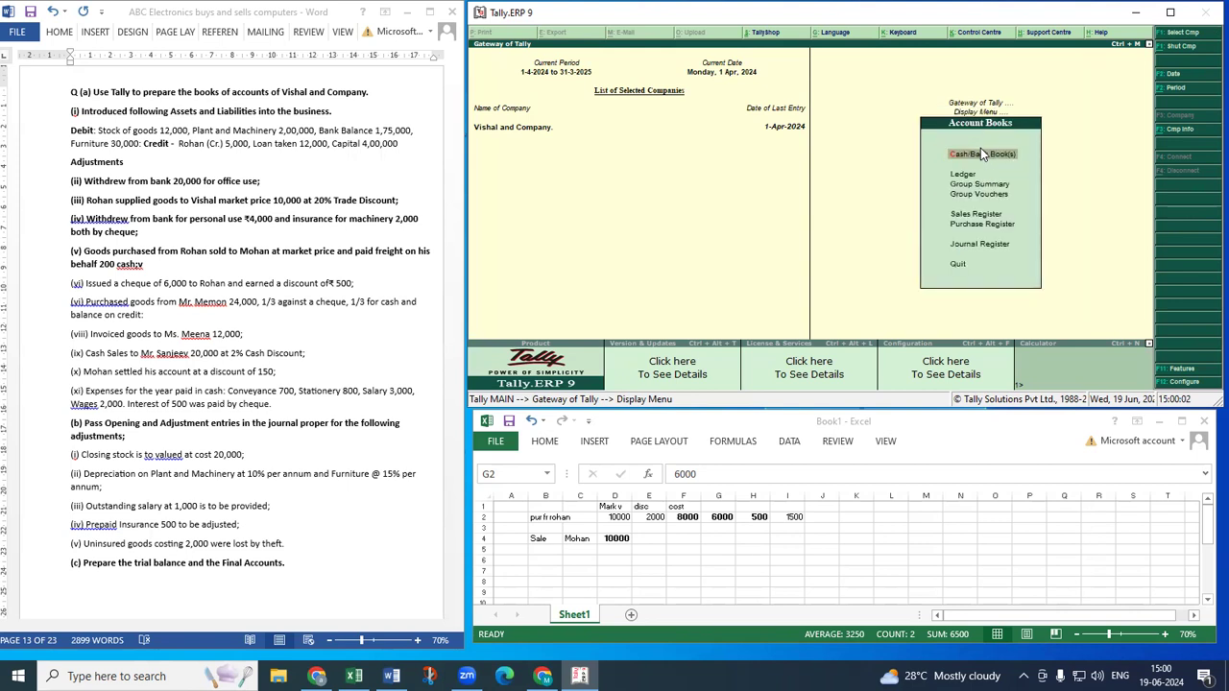
key(Down)
key(Return)
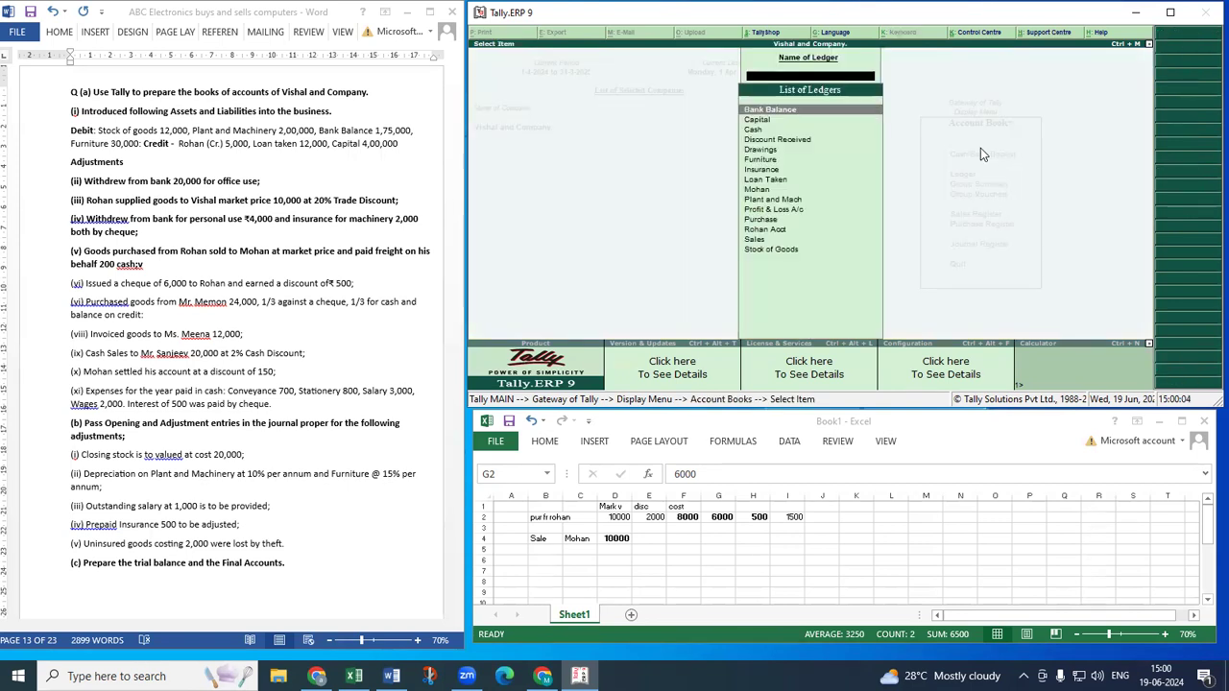
text(r)
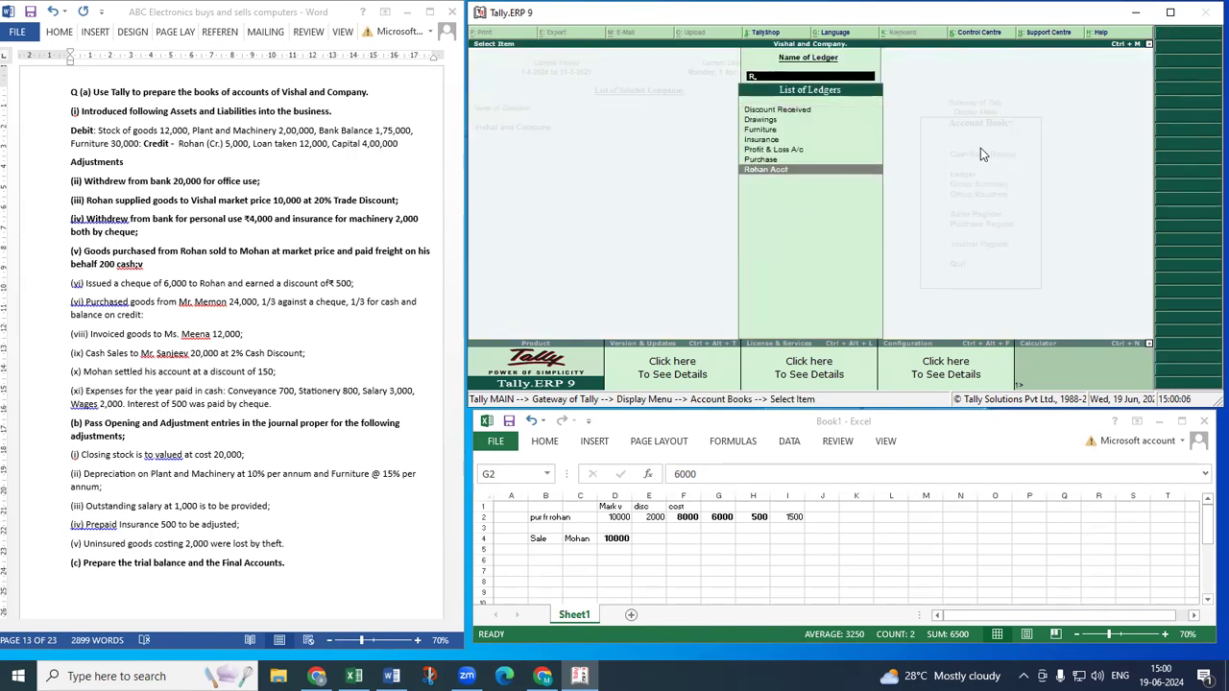
key(Return)
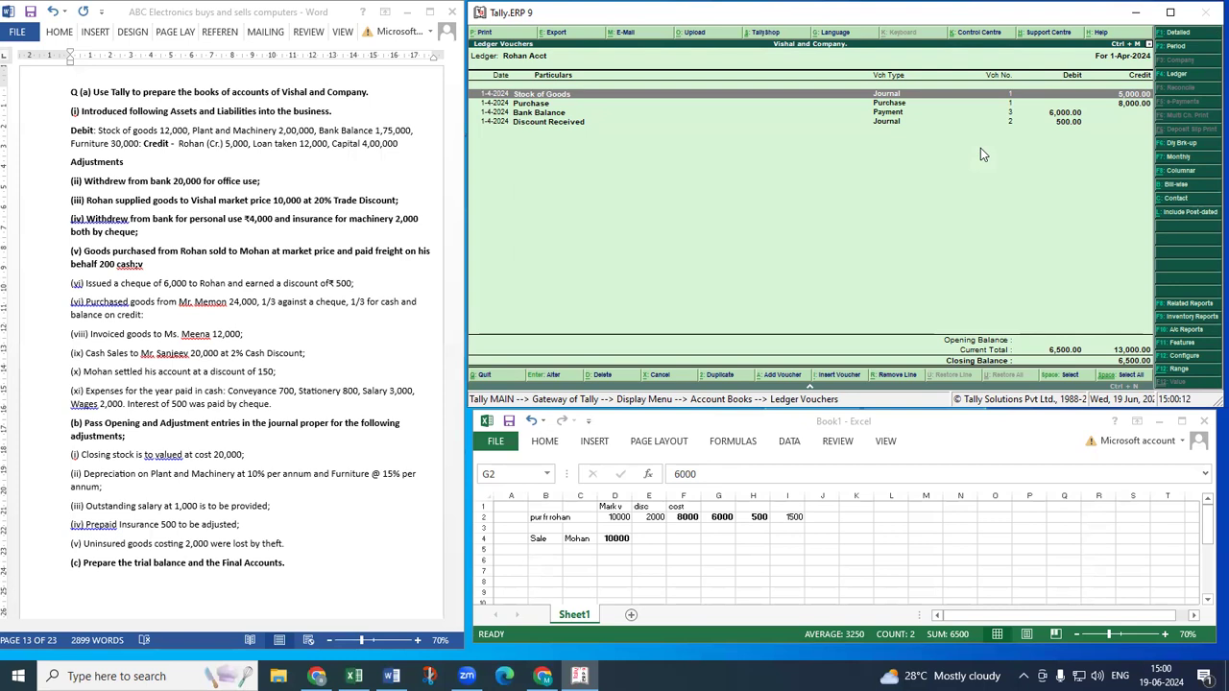
Review the supplier's ledger entries, inspect the opening Stock of Goods journal voucher, and close the ledger without altering it.
key(Down)
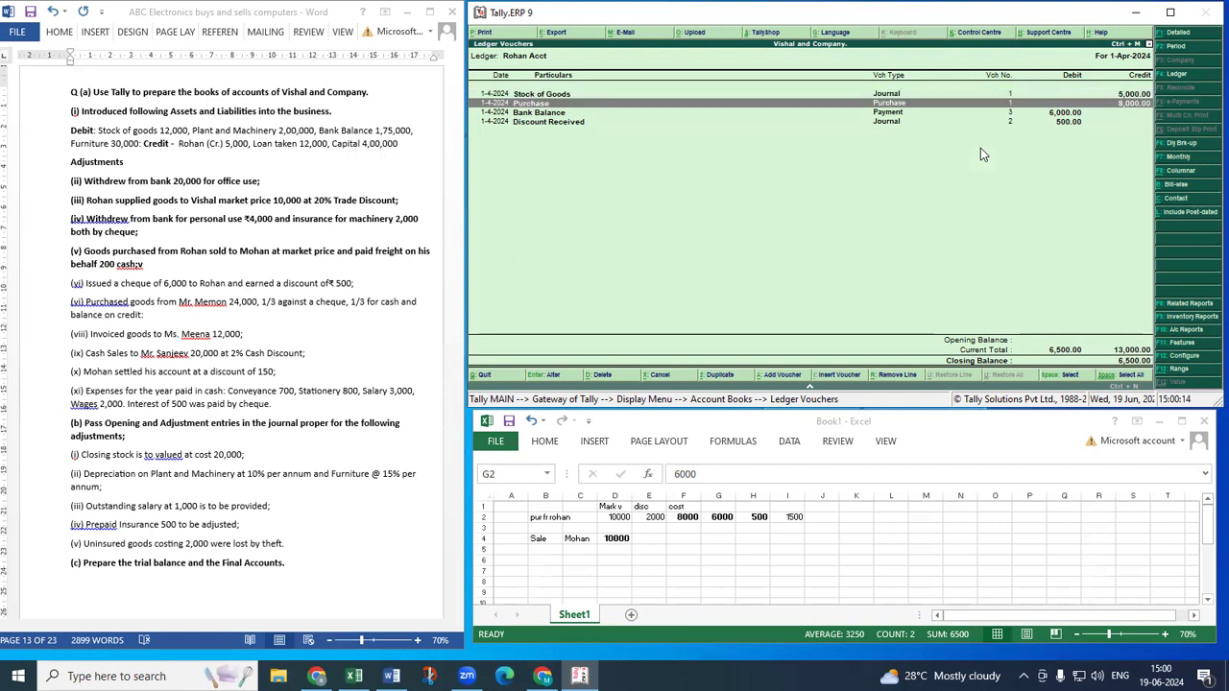
key(Down)
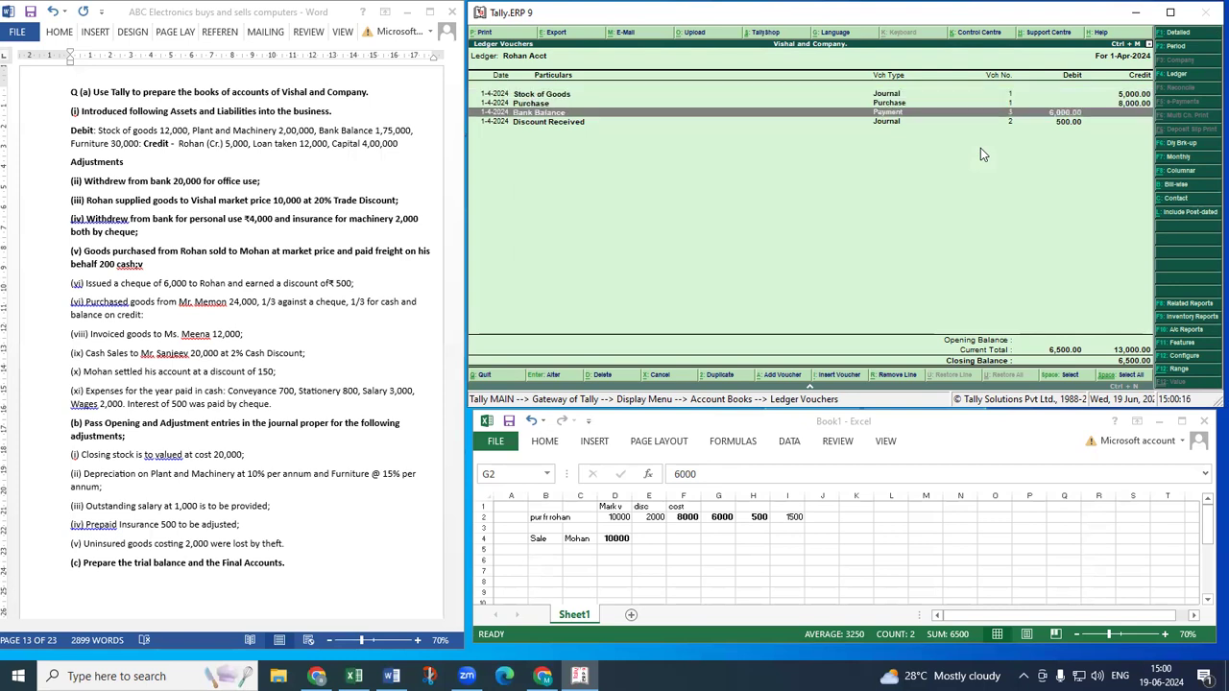
key(Up)
key(Up)
key(Return)
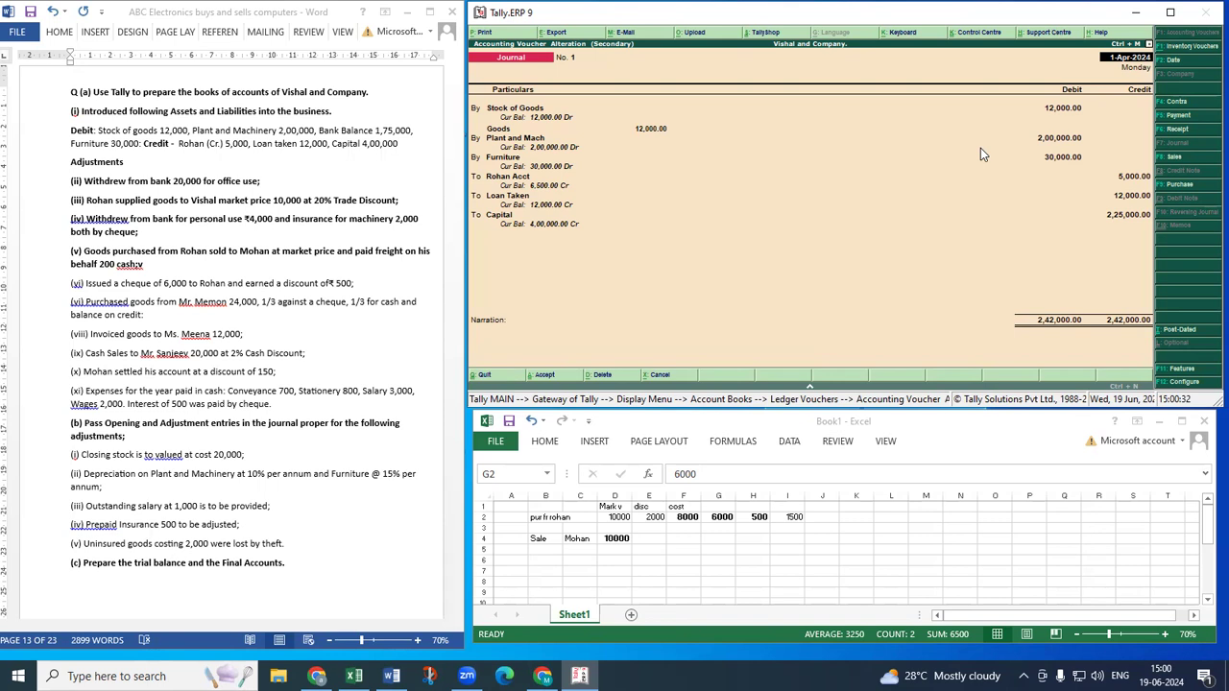
key(Return)
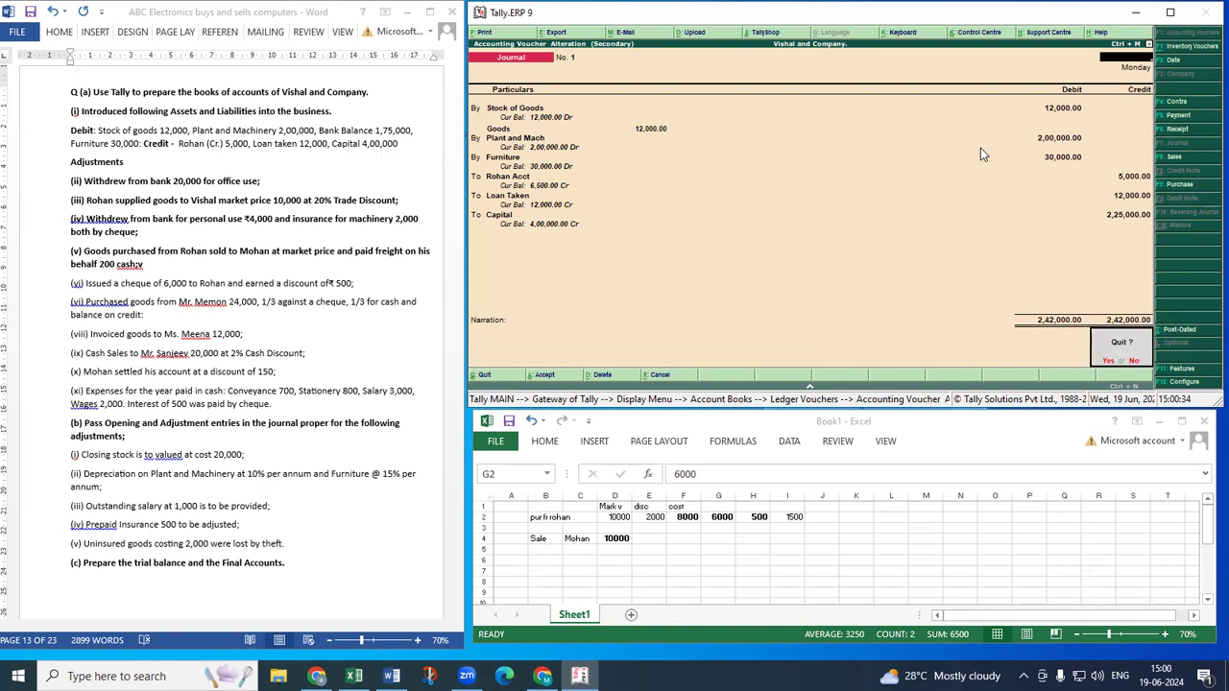
key(Return)
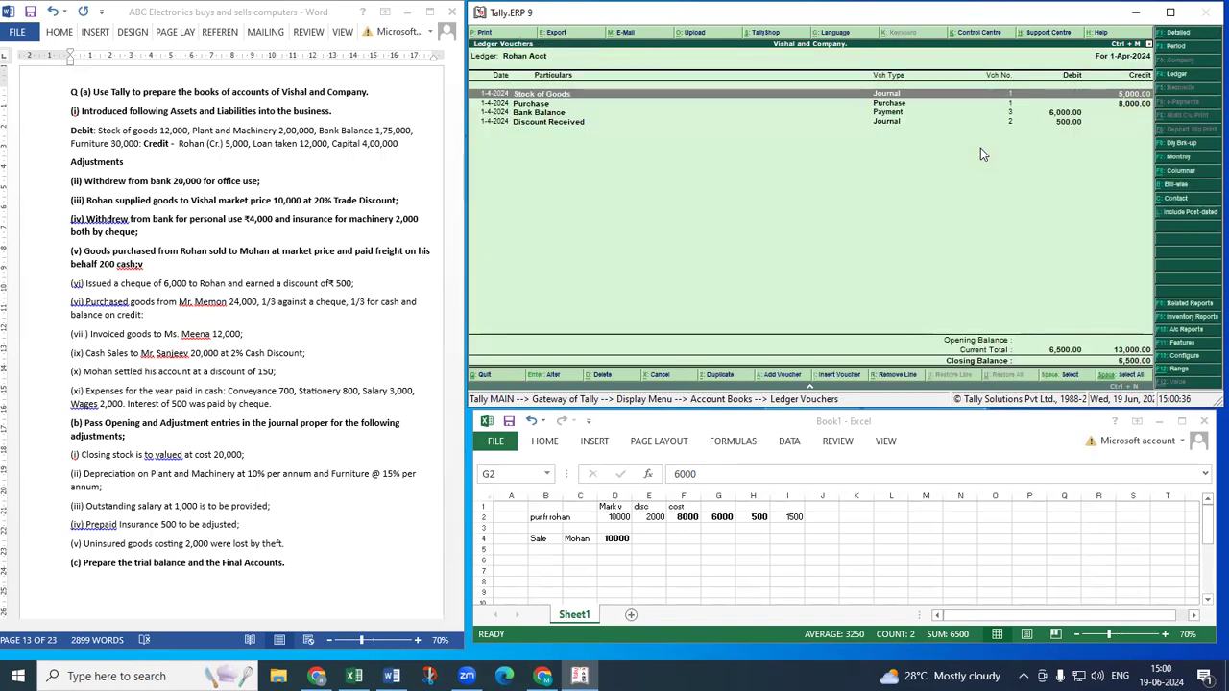
key(Escape)
key(Escape)
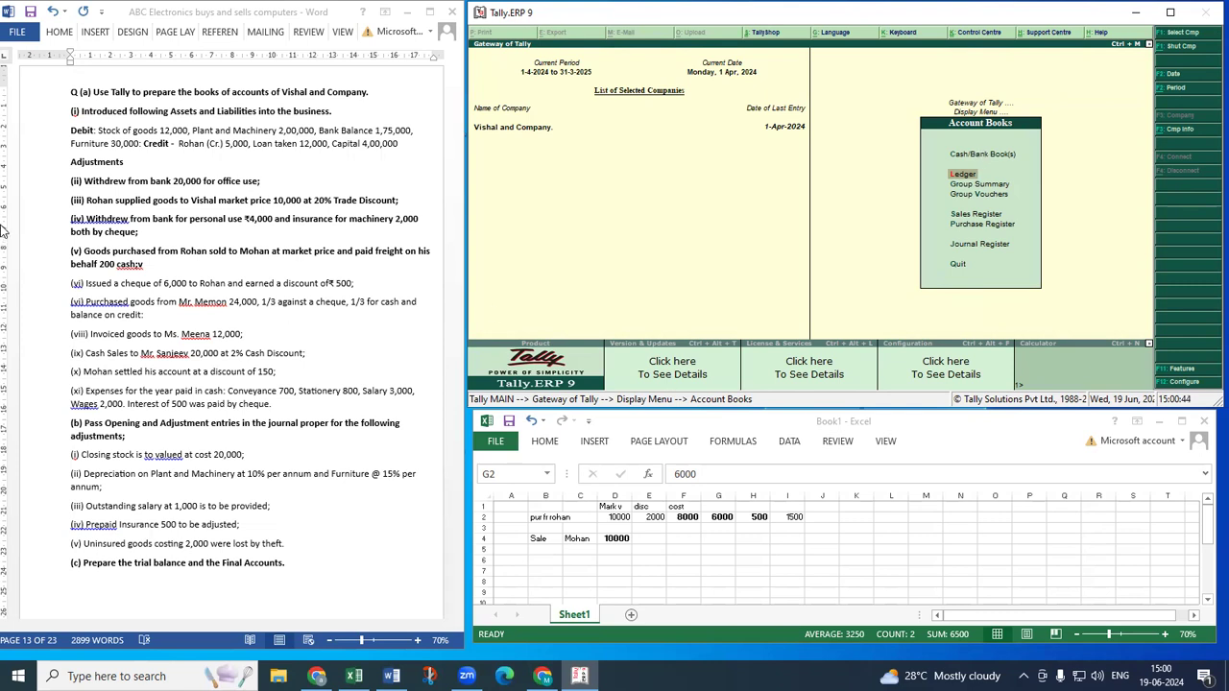
Switch to Word and make adjustment (vi), the 6,000 cheque with a 500 discount, bold.
click(95, 284)
click(48, 290)
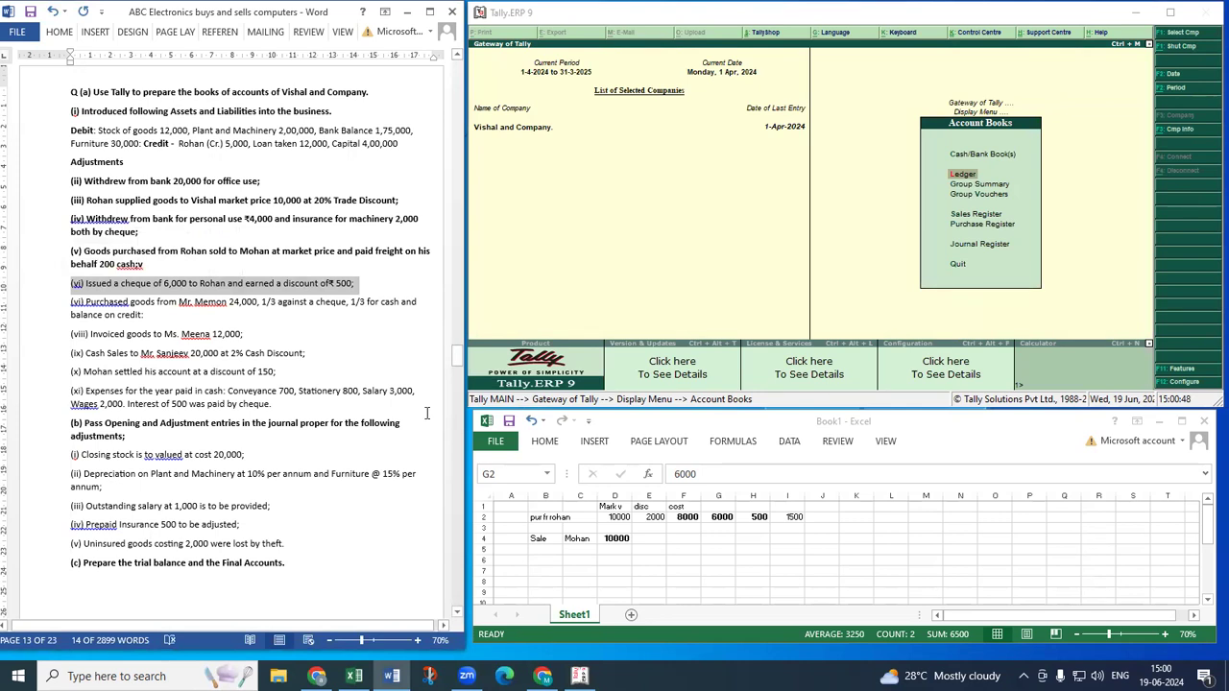
key(ctrl+b)
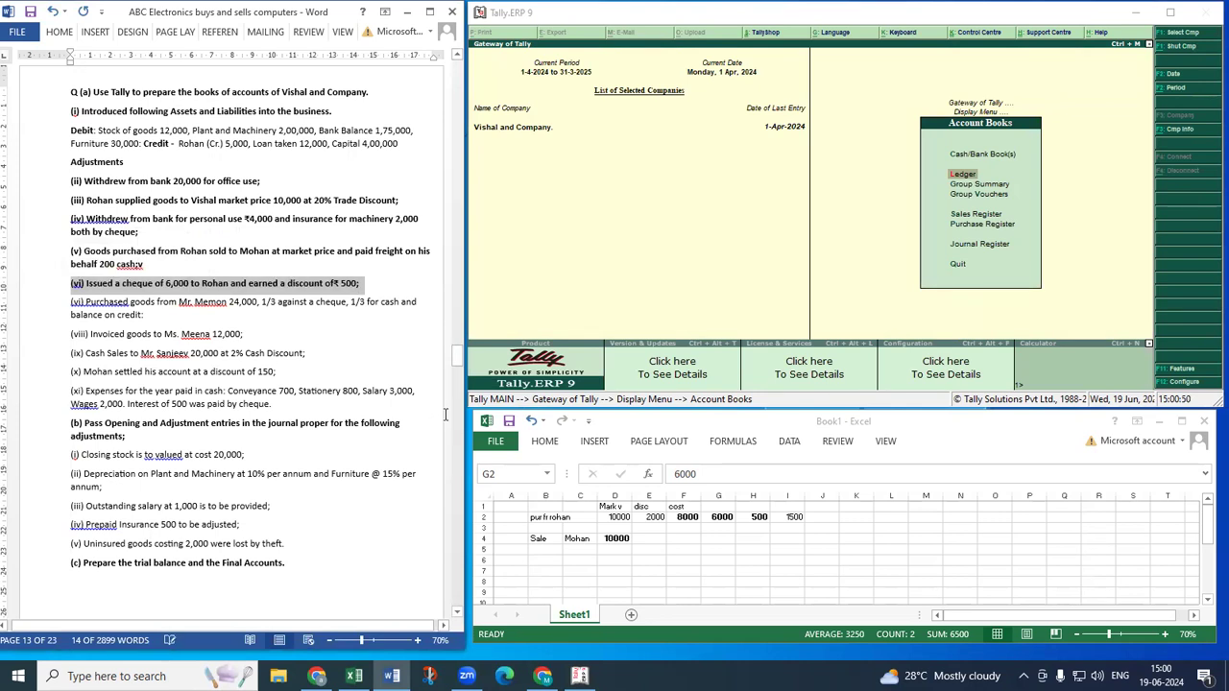
click(236, 334)
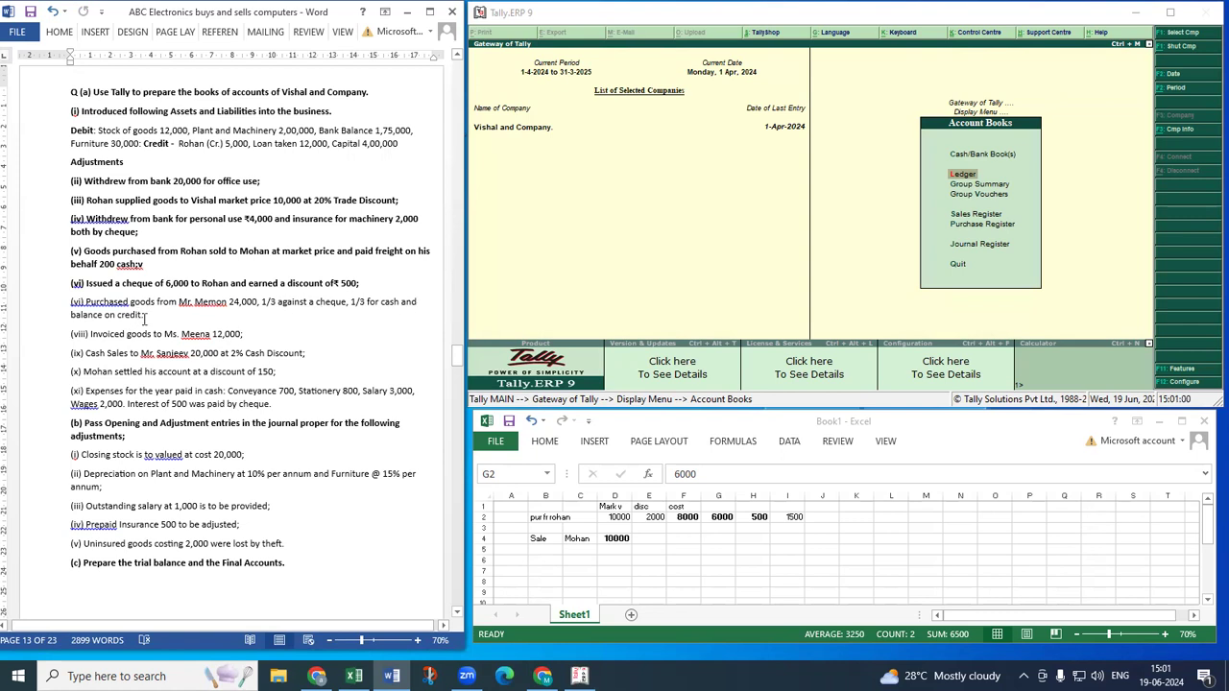
click(242, 301)
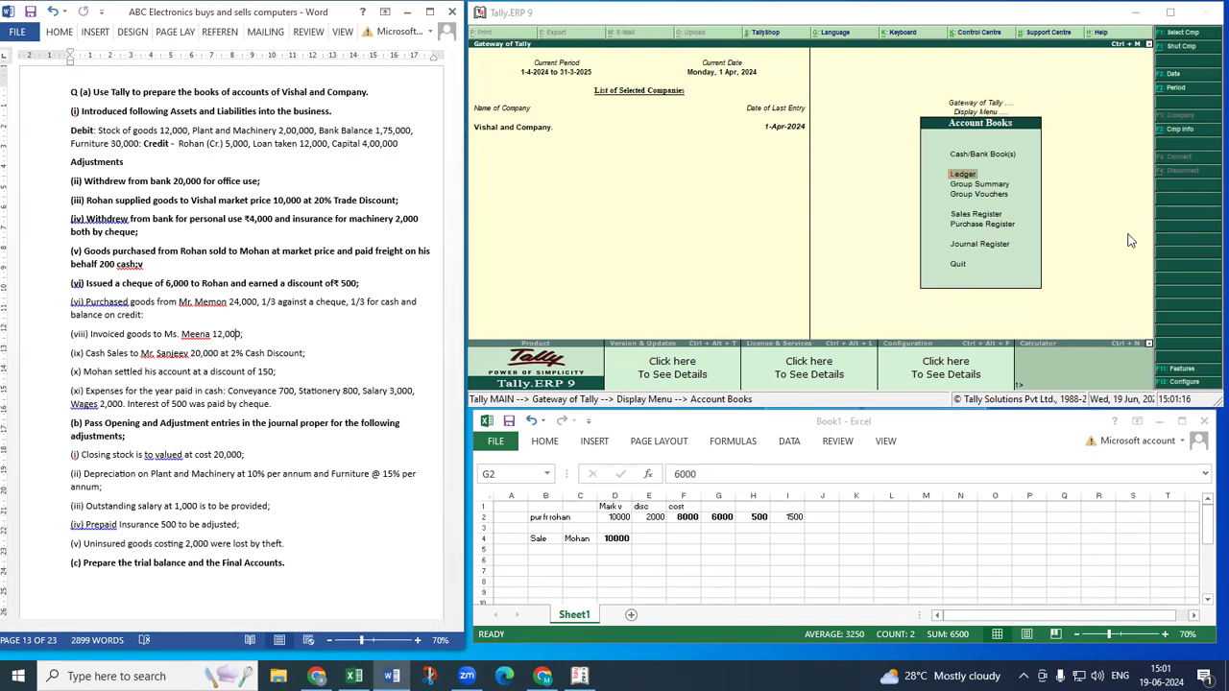
Switch to Tally, go back to accounting voucher entry, and open a new payment voucher.
click(855, 257)
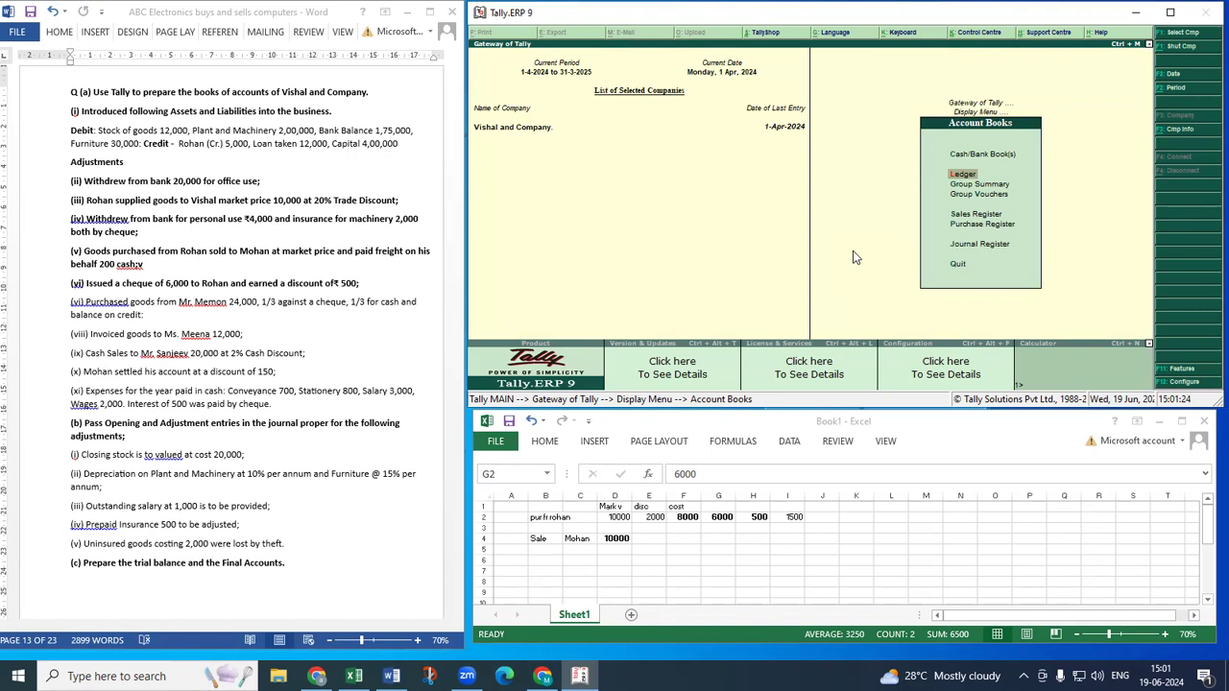
key(Up)
key(Escape)
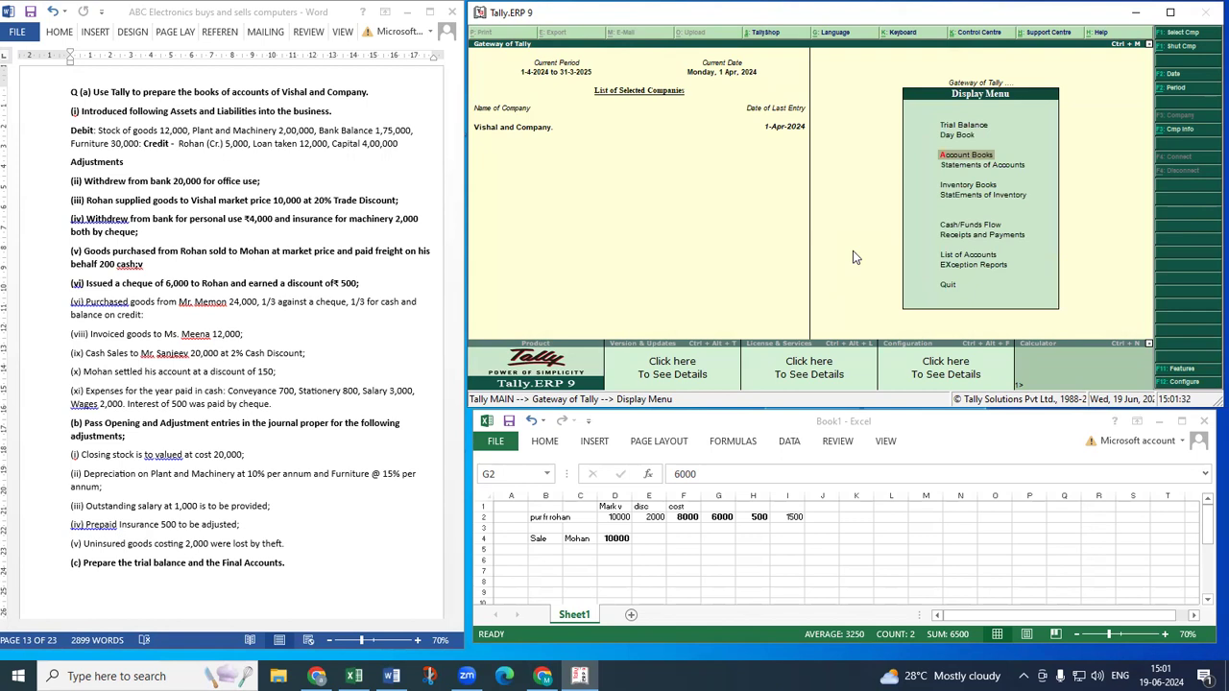
key(Down)
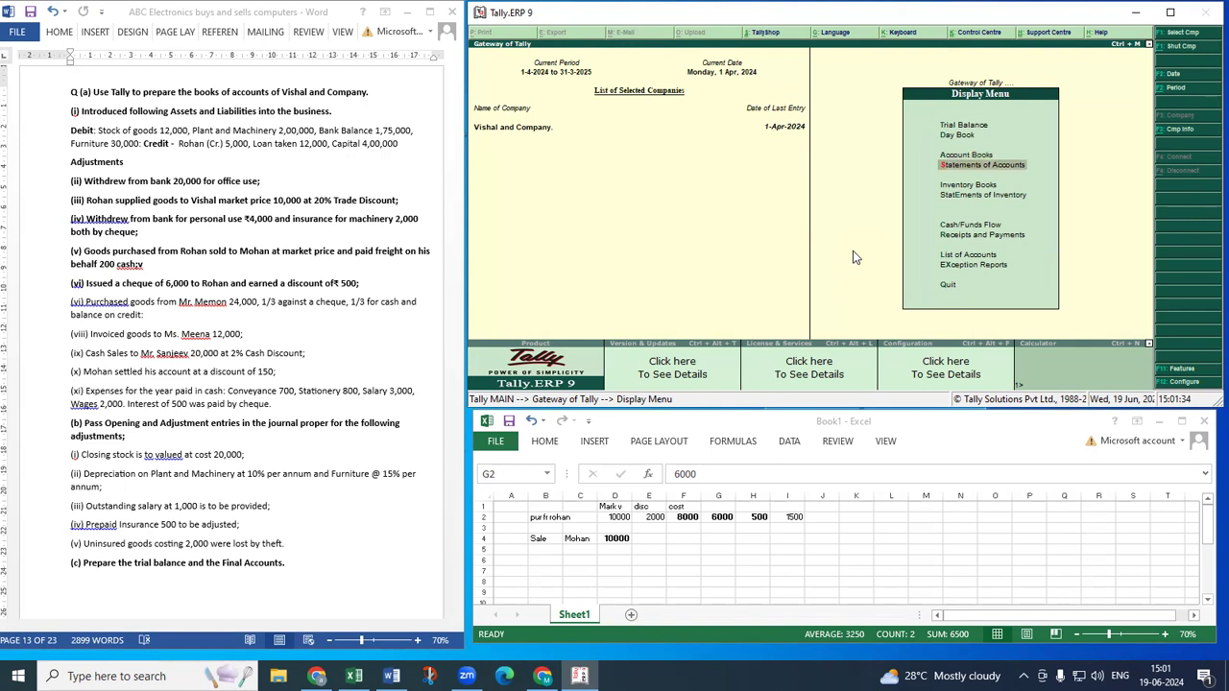
key(Escape)
key(Down)
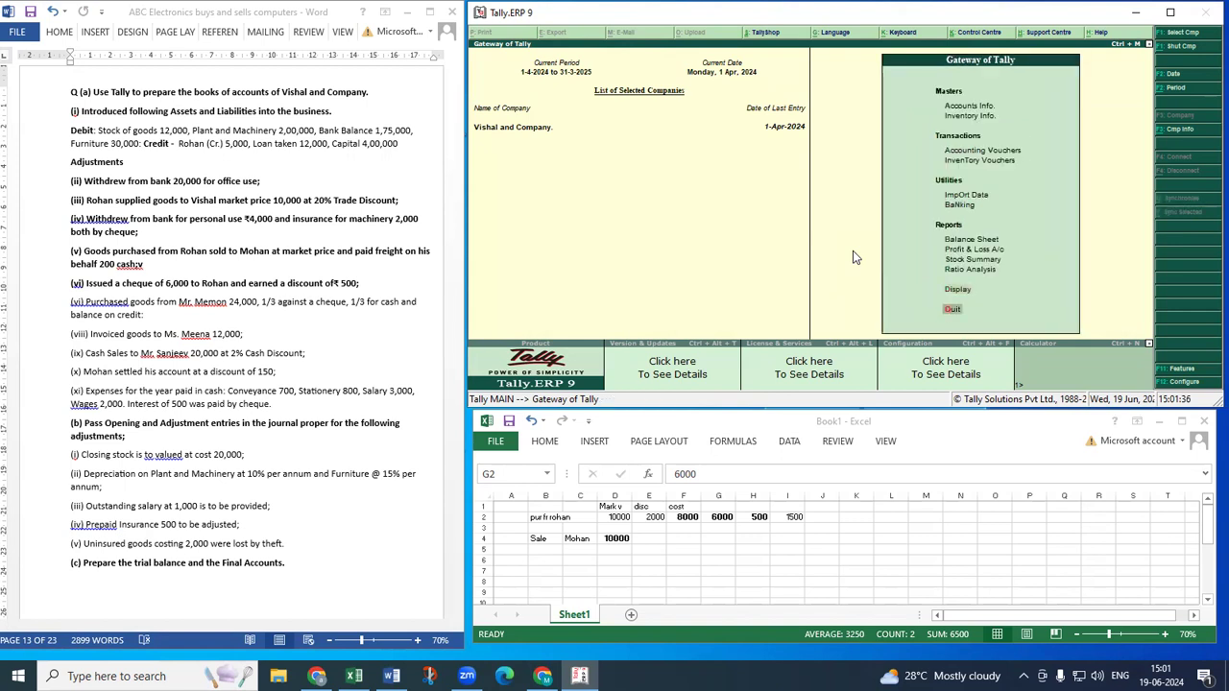
key(Up)
key(Up)
key(Up)
key(Up)
key(Up)
key(Up)
key(Up)
key(Up)
key(Up)
key(Return)
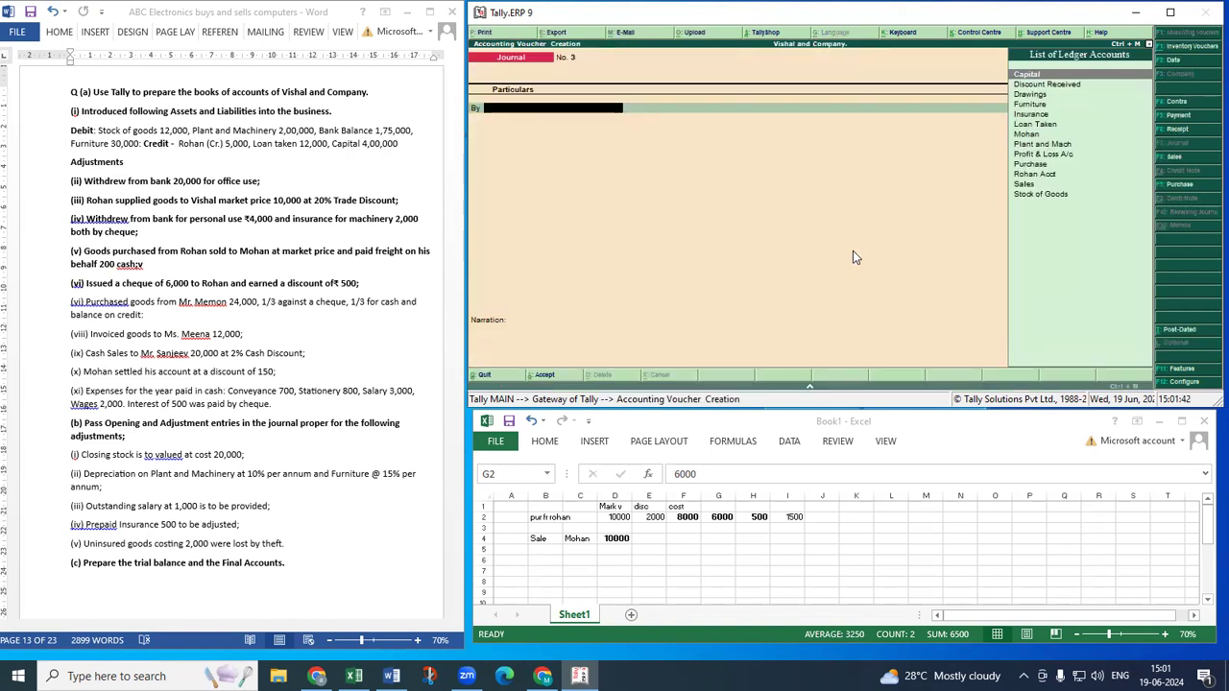
key(F5)
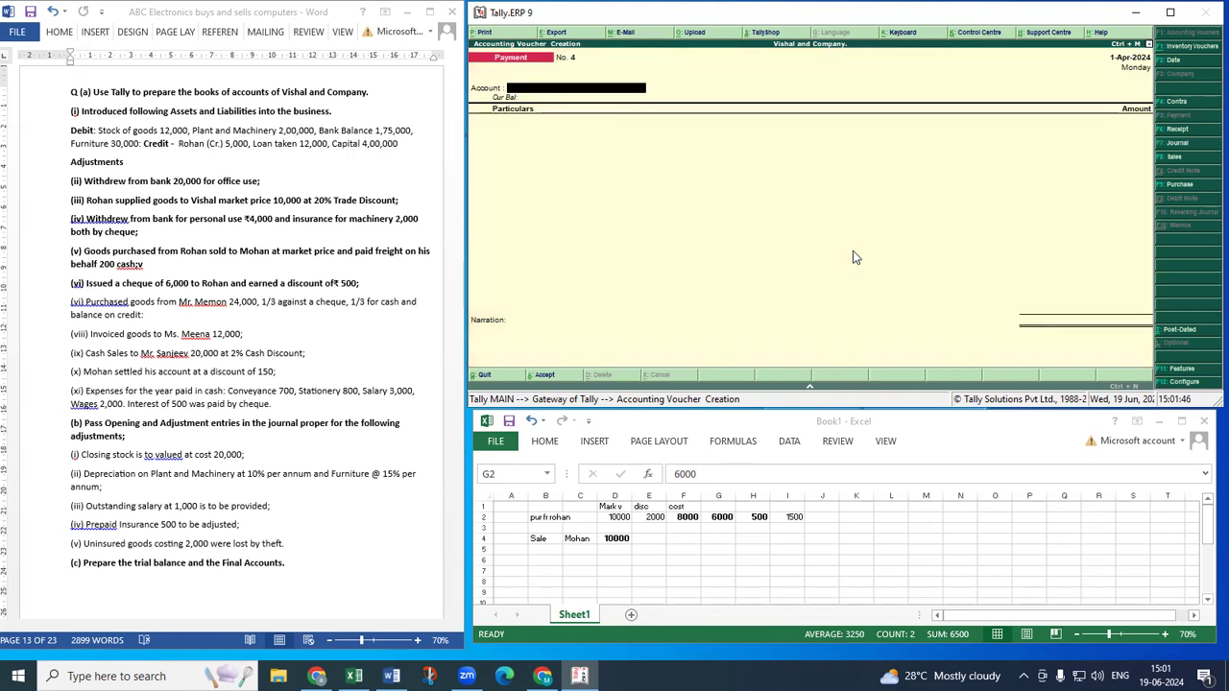
Record and save a payment voucher from Bank Balance for an 8,000 Purchase, without inventory allocations.
text(b)
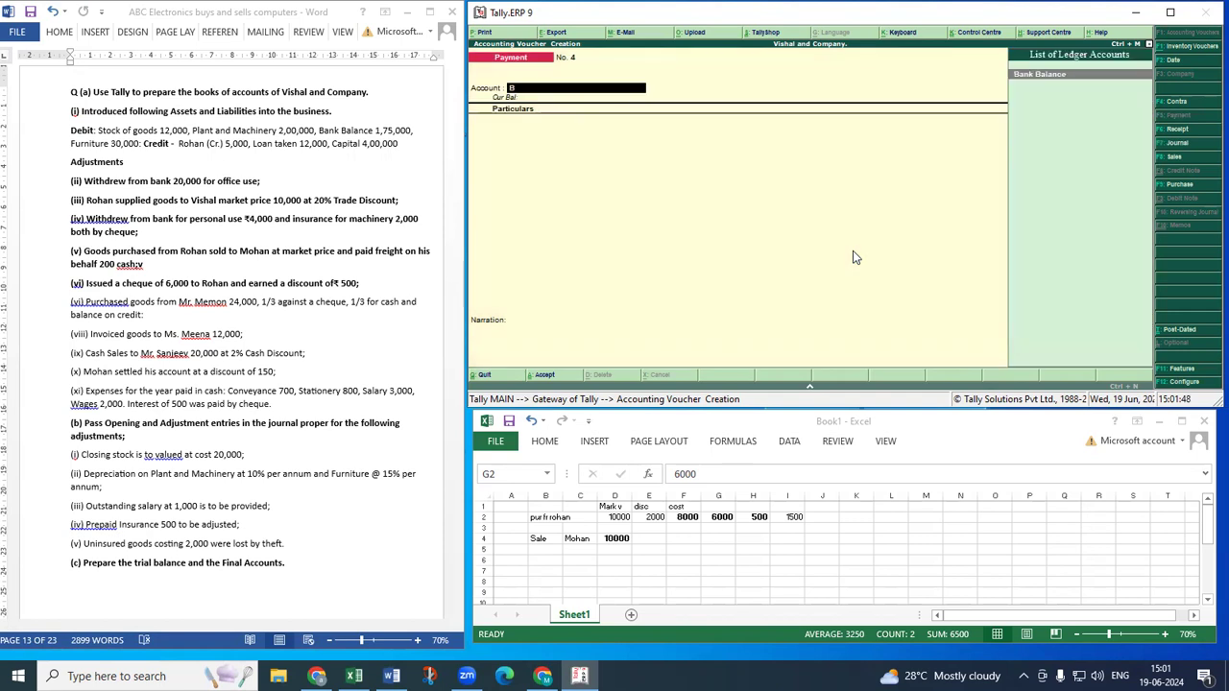
key(Return)
text(p)
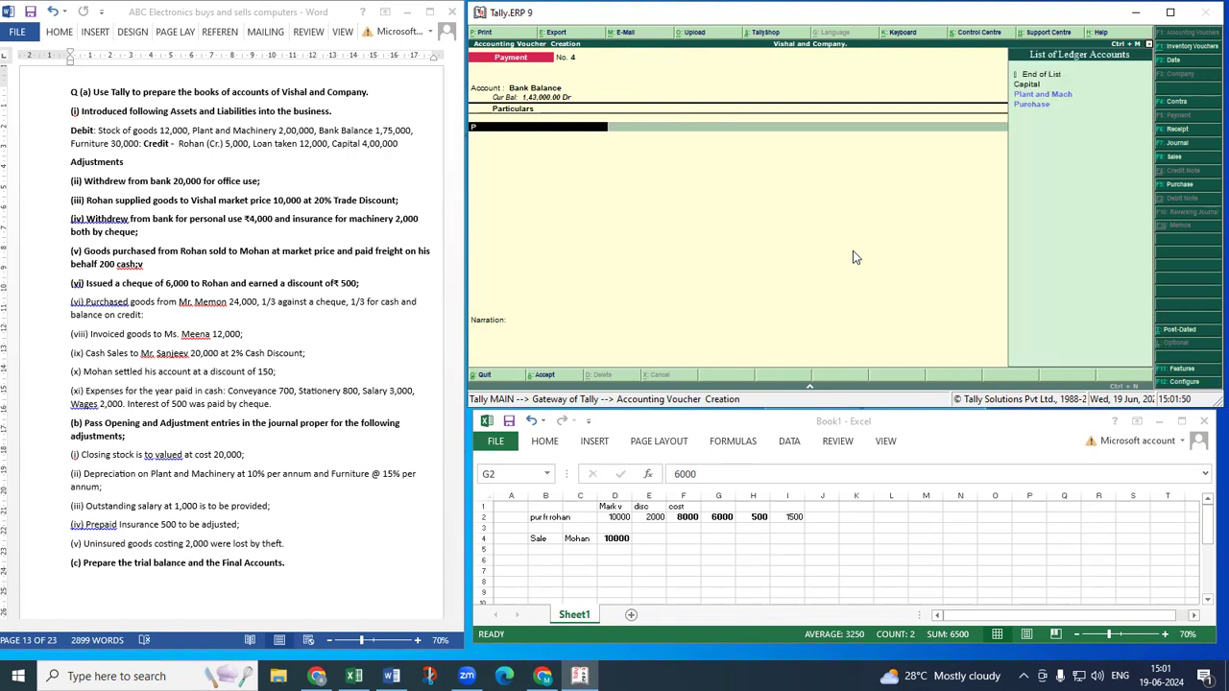
key(Down)
key(Down)
key(Return)
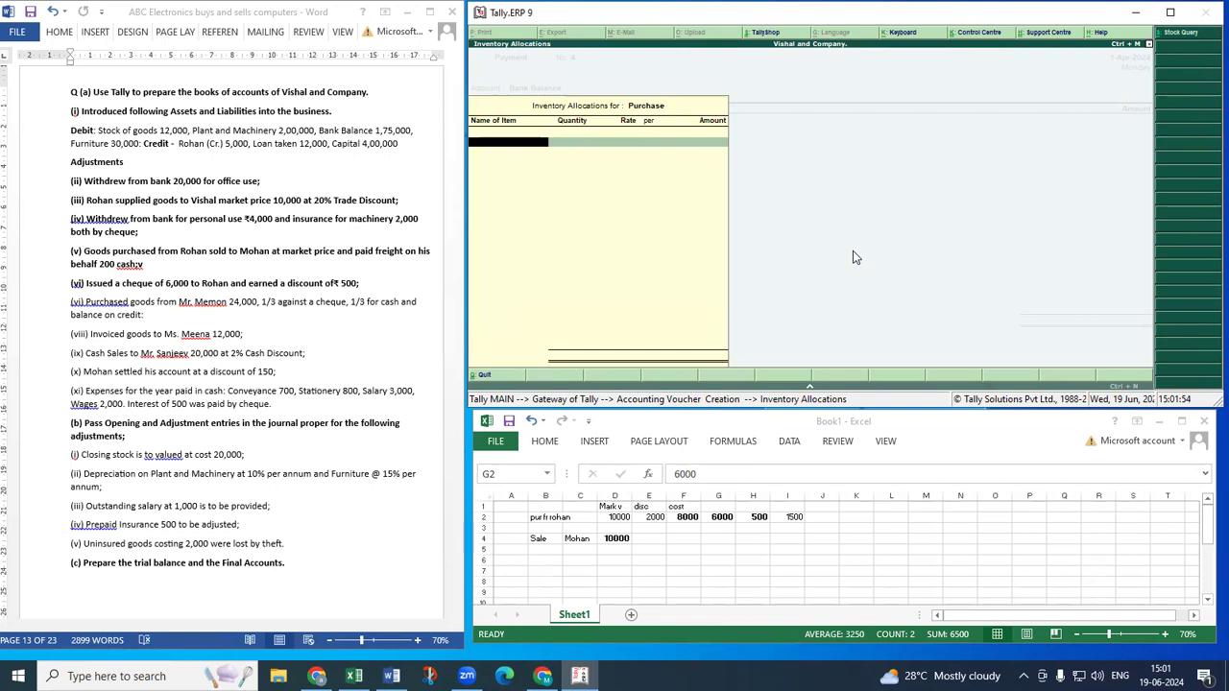
key(Return)
text(8,000)
key(Return)
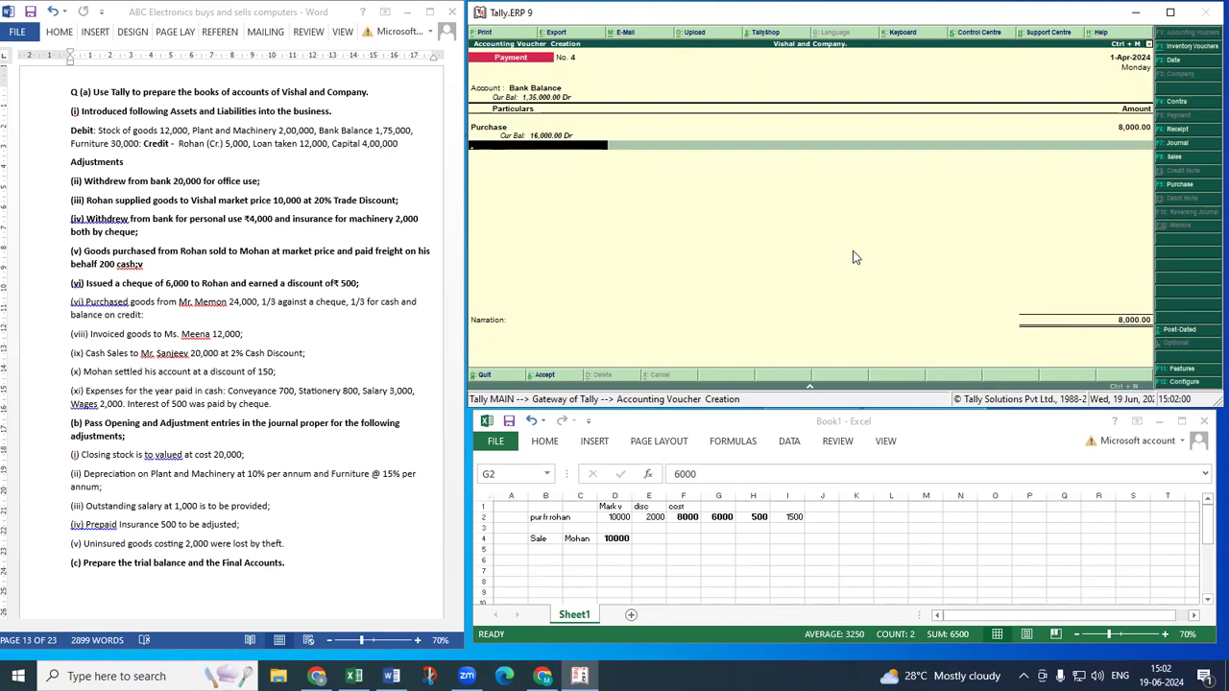
key(ctrl+a)
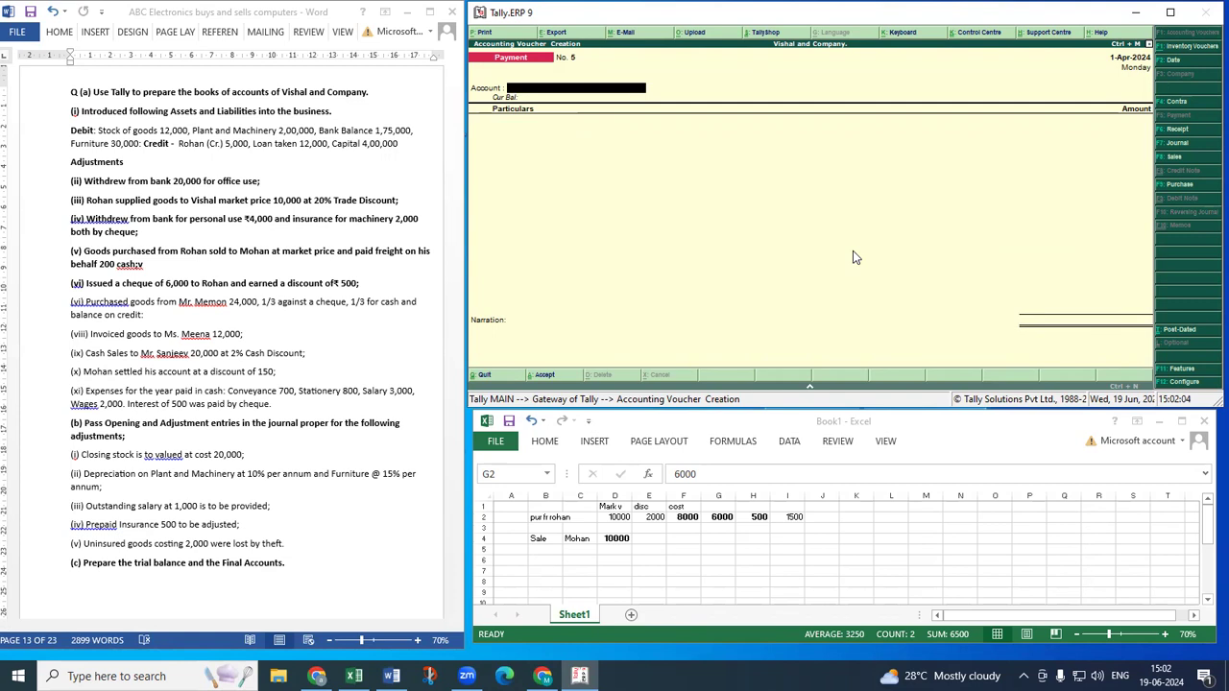
Record and save a payment voucher from Cash for an 8,000 Purchase, leaving the inventory allocations empty.
text(c)
key(Return)
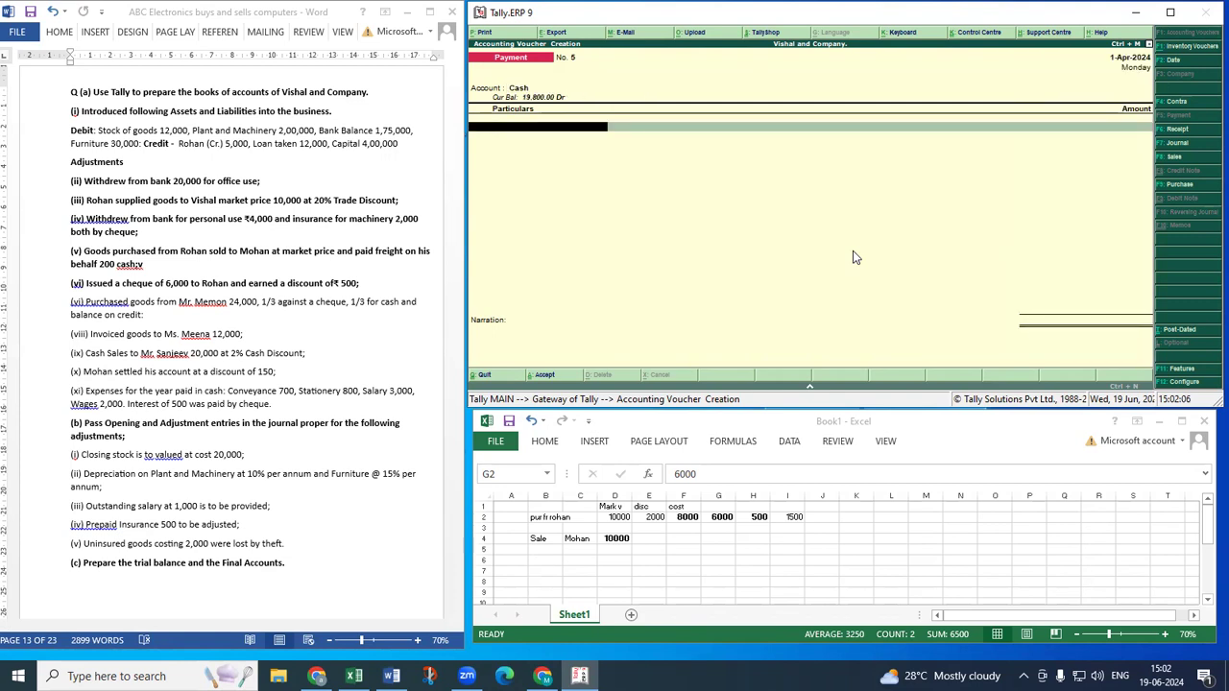
text(p)
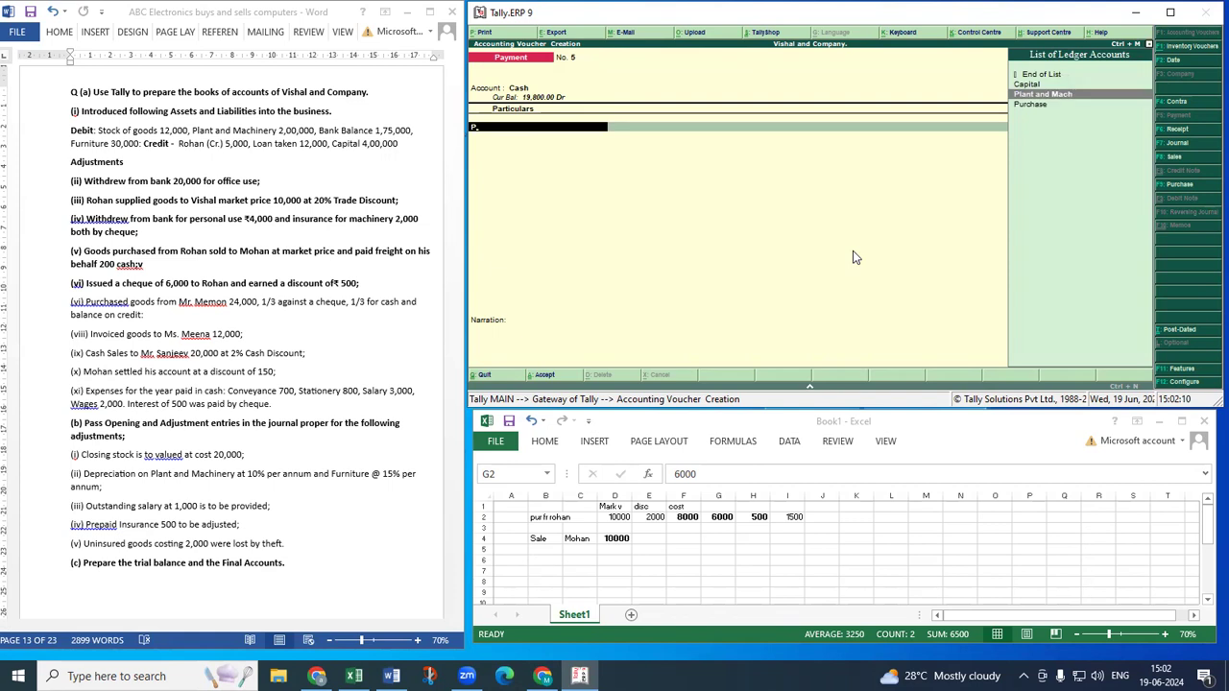
key(Down)
key(Return)
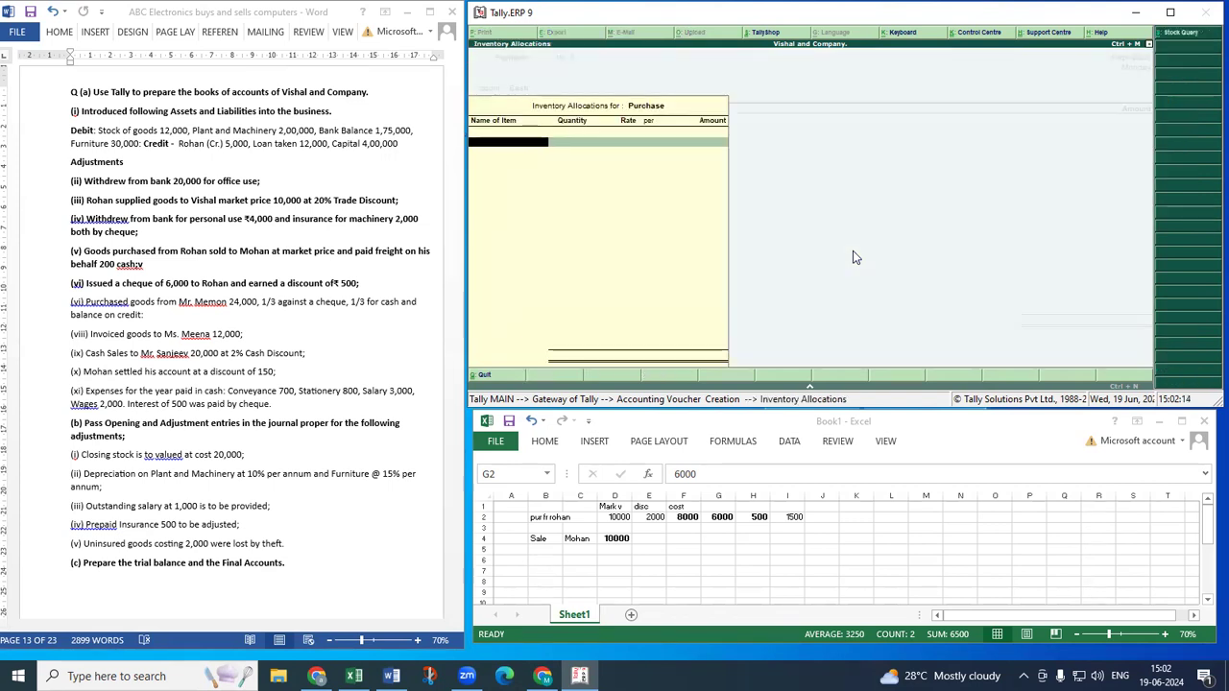
key(Escape)
text(8,000)
key(Return)
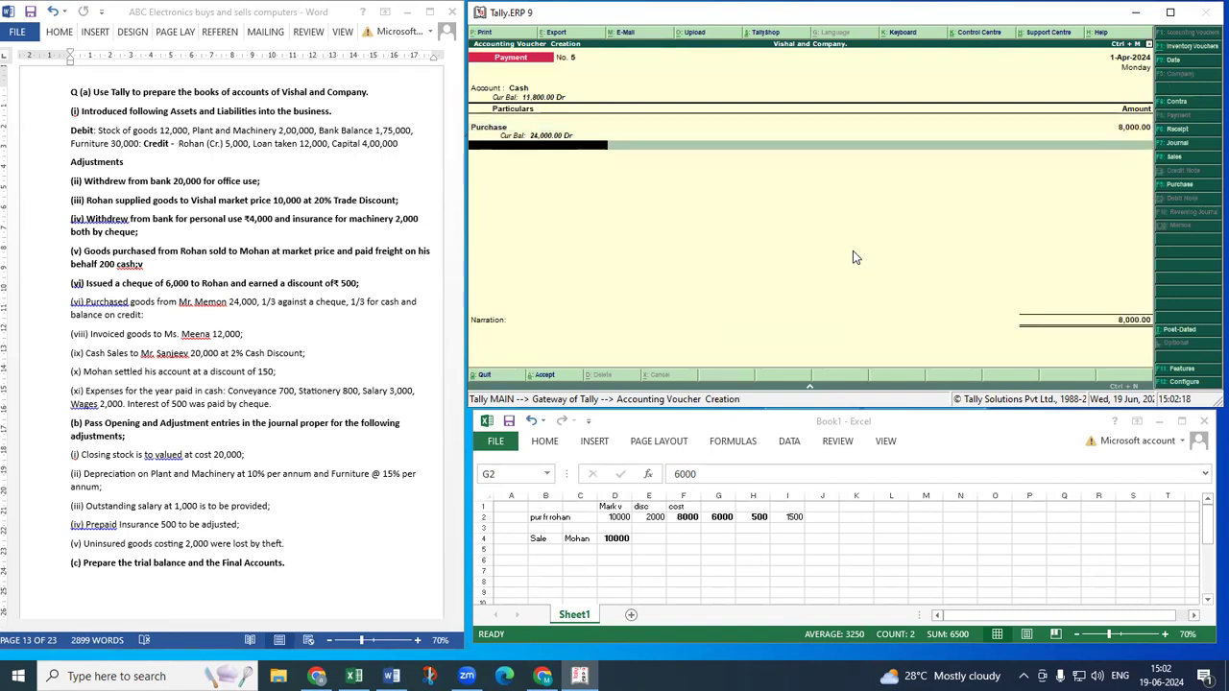
key(ctrl+a)
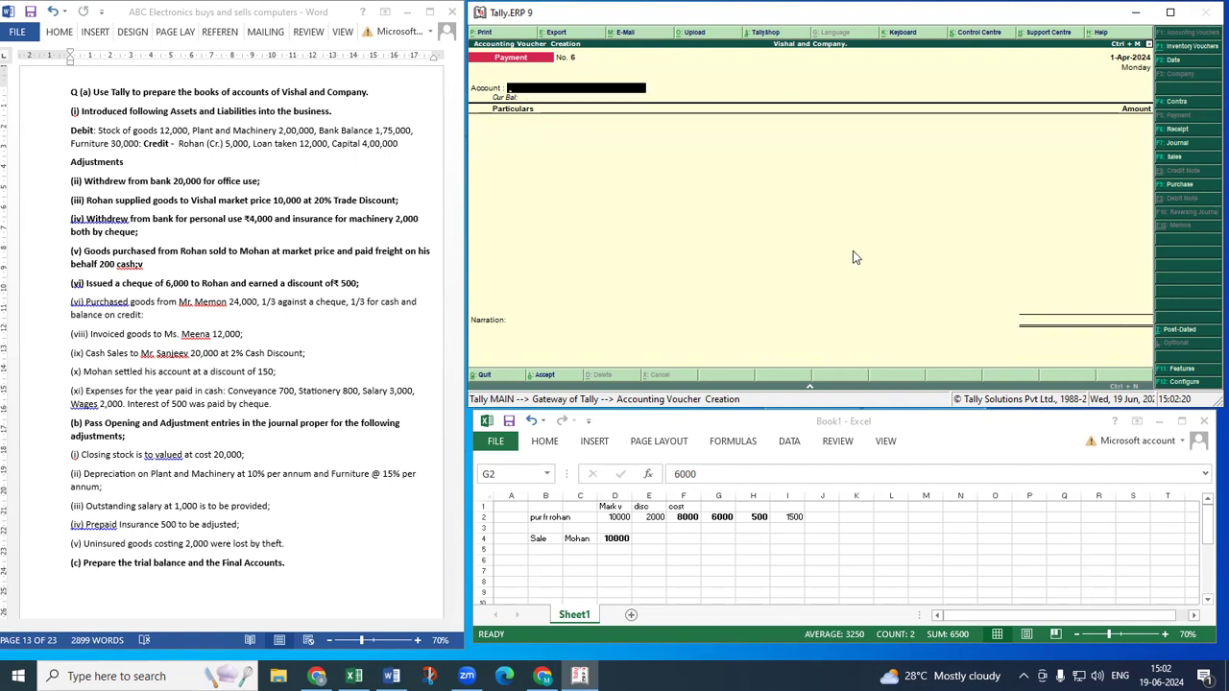
Open a journal voucher and debit Purchase with 8,000, leaving the inventory allocations empty.
key(F7)
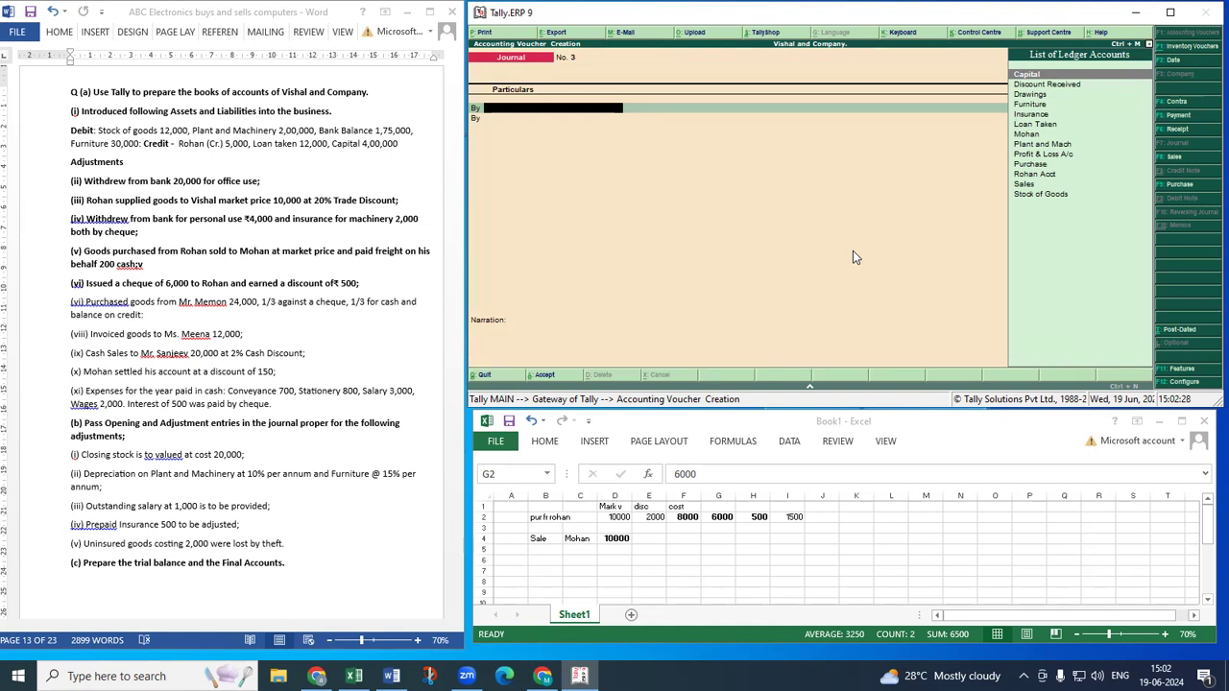
text(P)
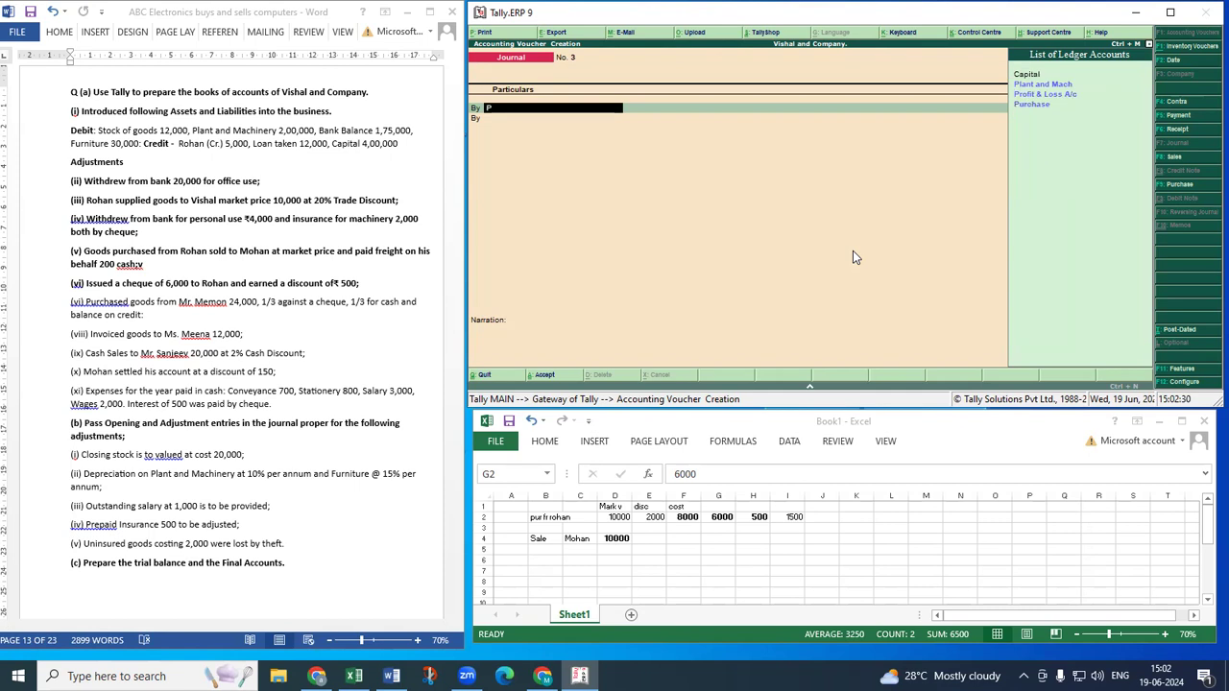
key(Down)
key(Down)
key(Down)
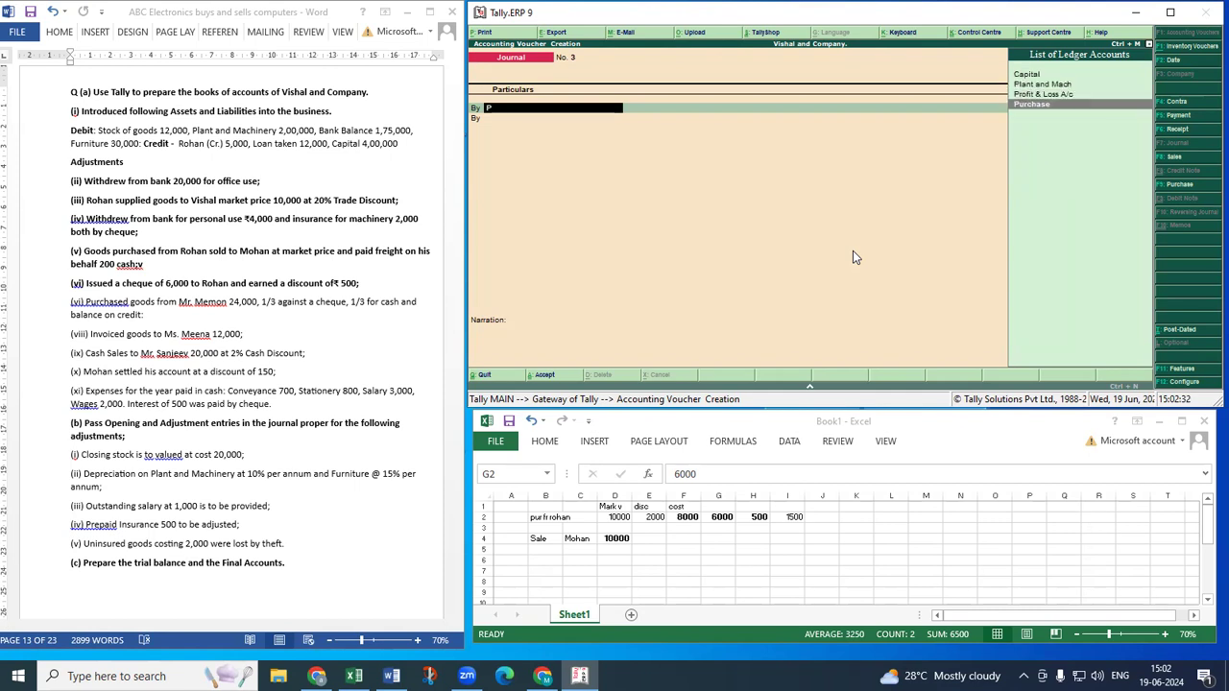
key(Return)
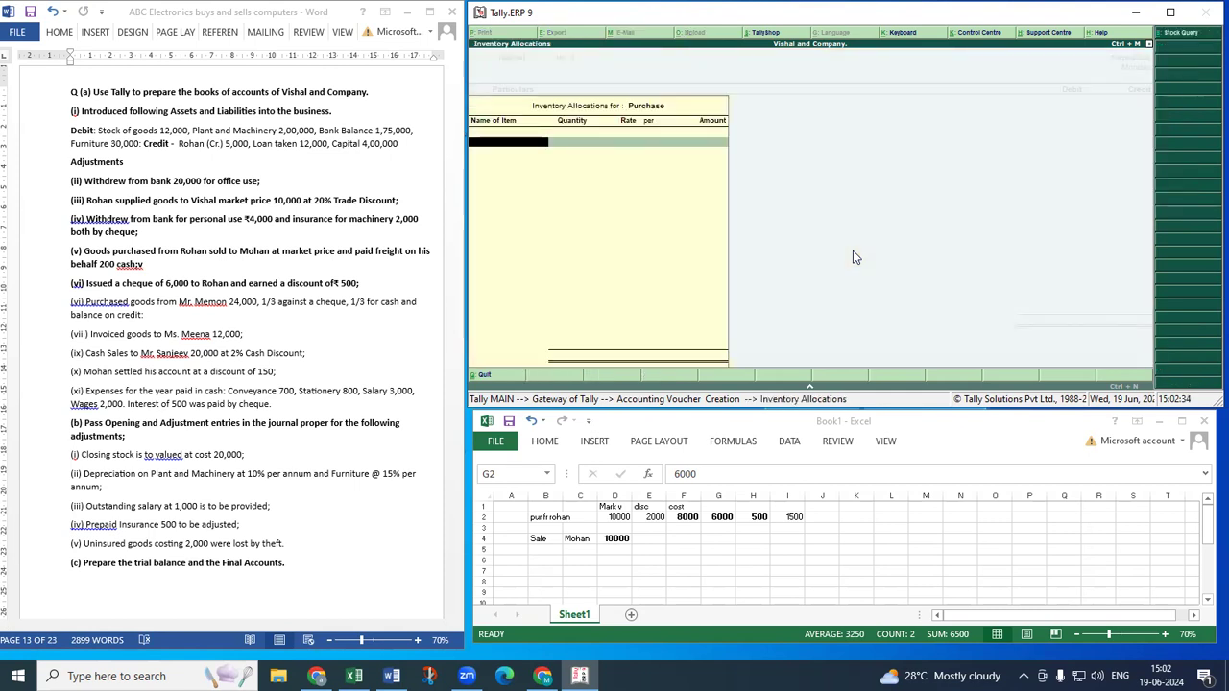
key(Escape)
text(8000)
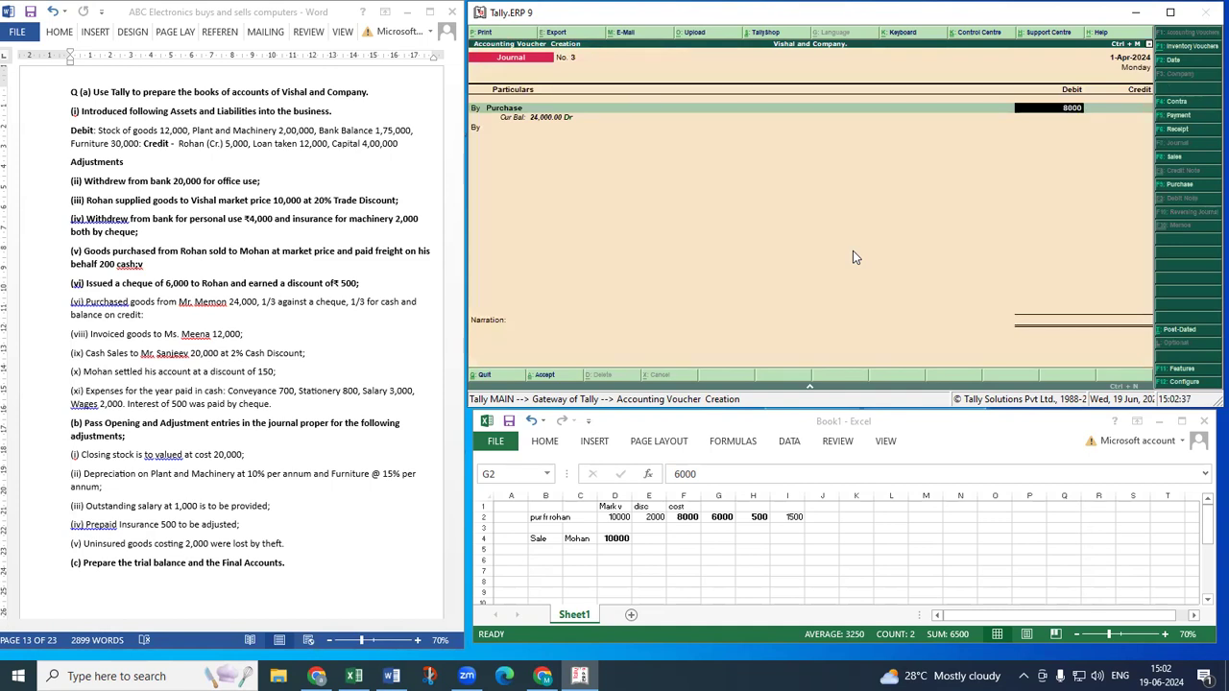
key(Return)
Add a credit line to the journal and create the new supplier's ledger for it under Sundry Creditors.
text(t)
key(Return)
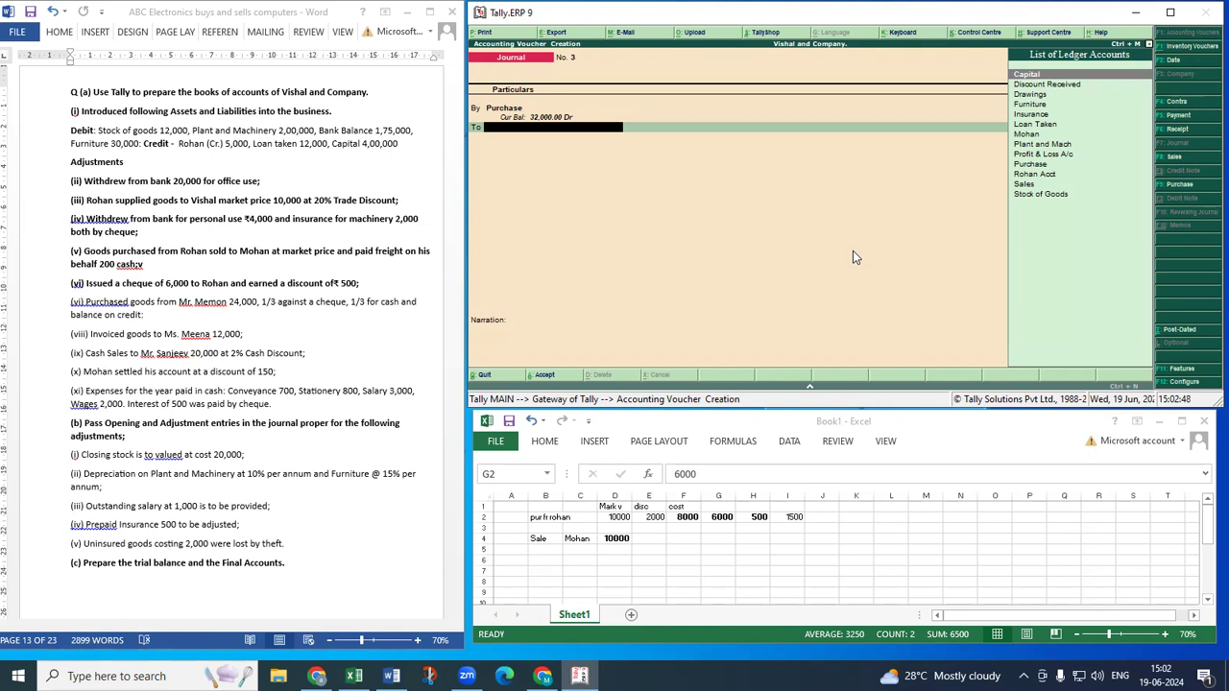
key(alt+c)
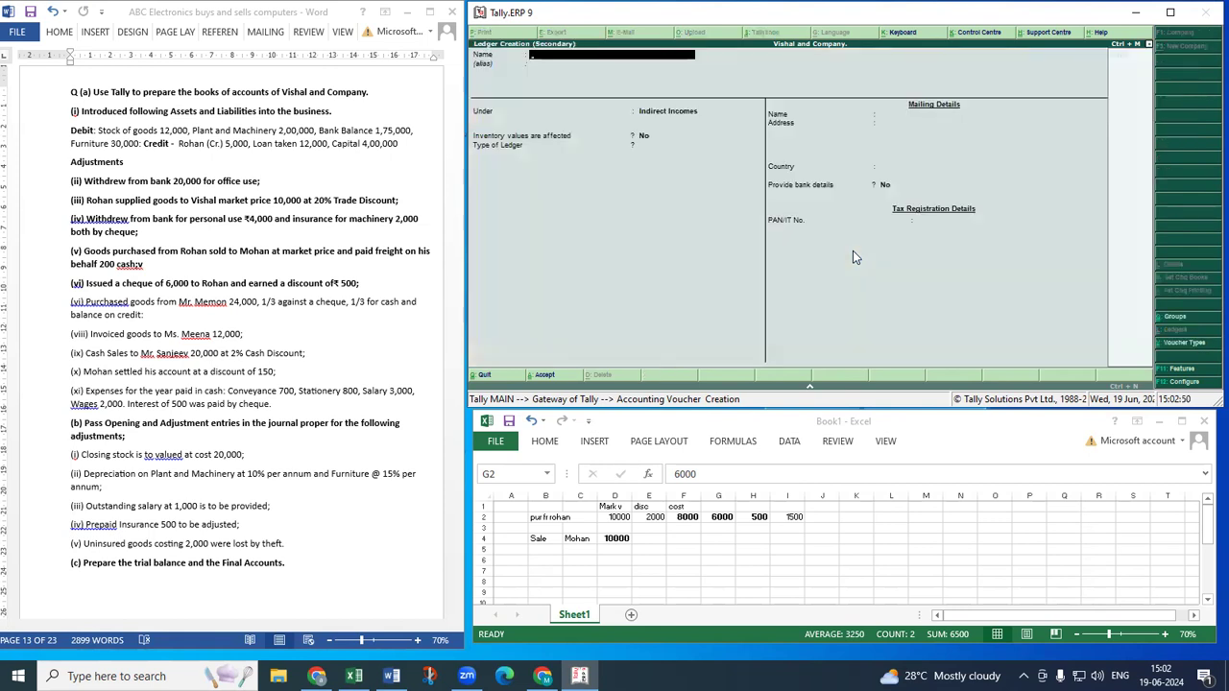
text(Memon)
key(Return)
key(Return)
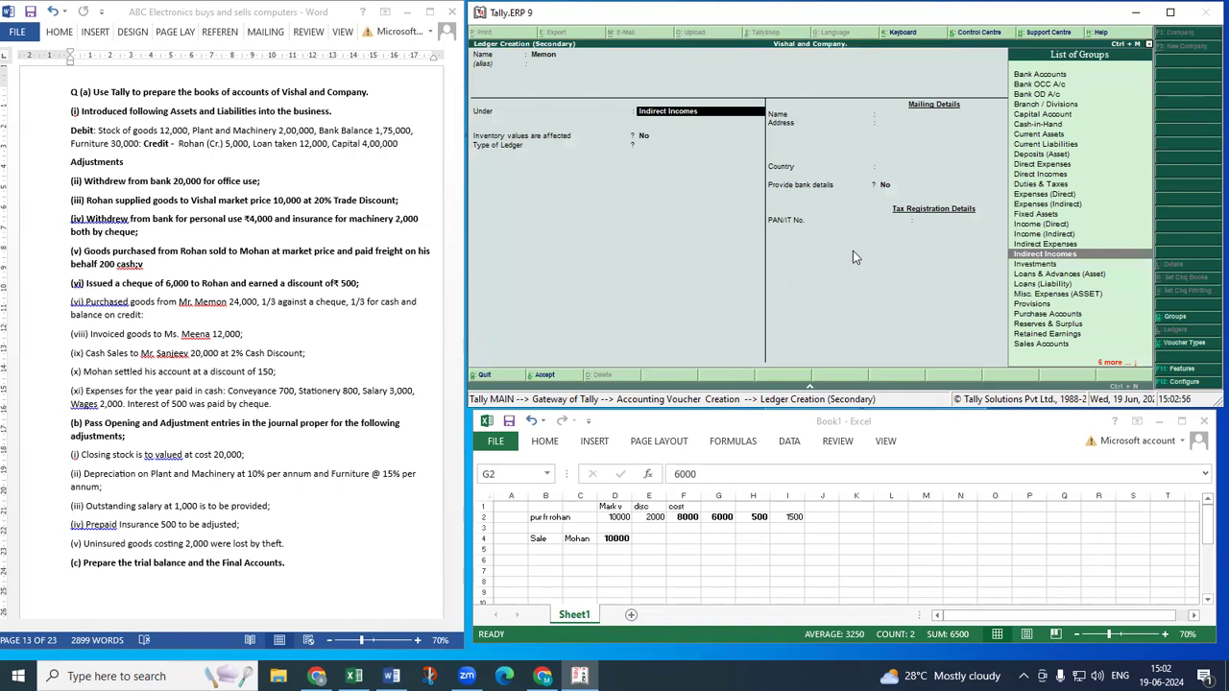
text(S)
key(Down)
key(Down)
key(Down)
key(Down)
key(Return)
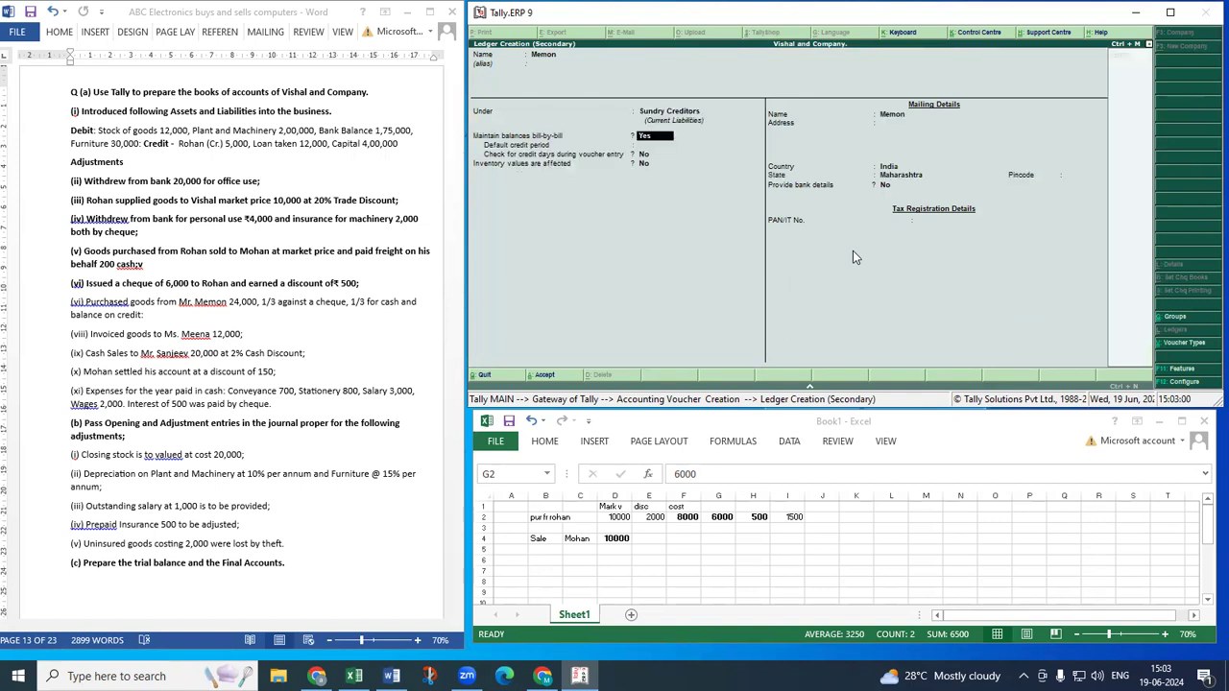
key(ctrl+a)
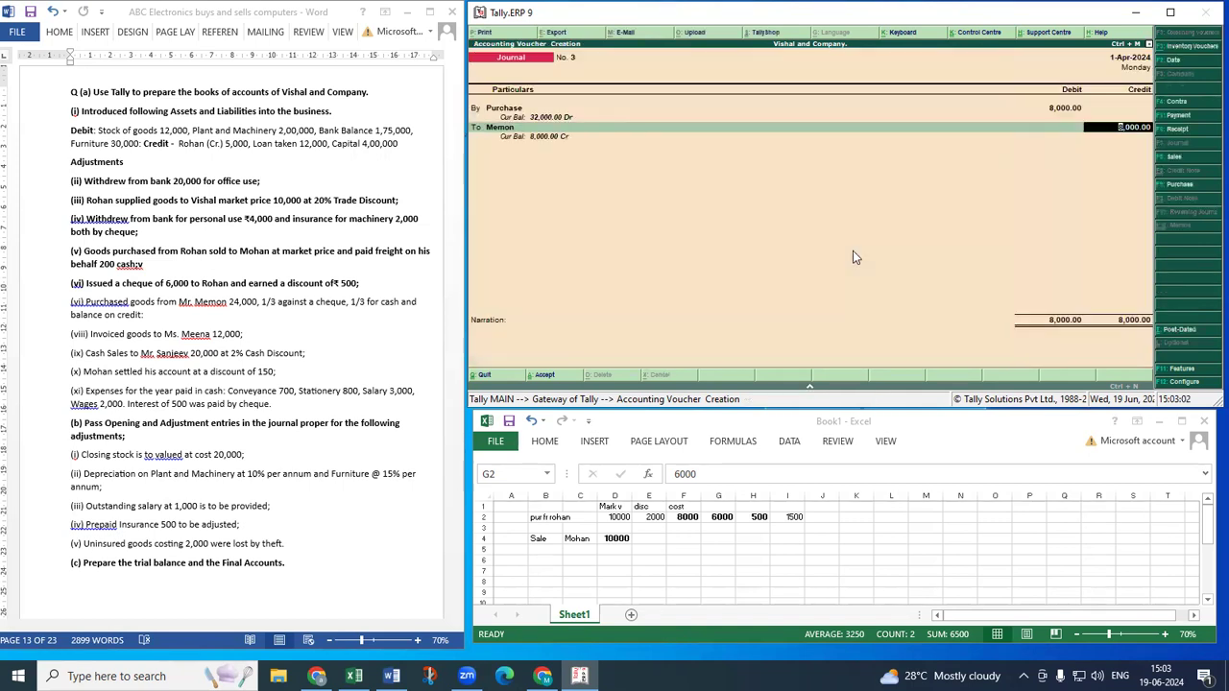
Credit the supplier with 8,000 as an On Account bill reference and save the journal voucher.
key(Return)
key(Return)
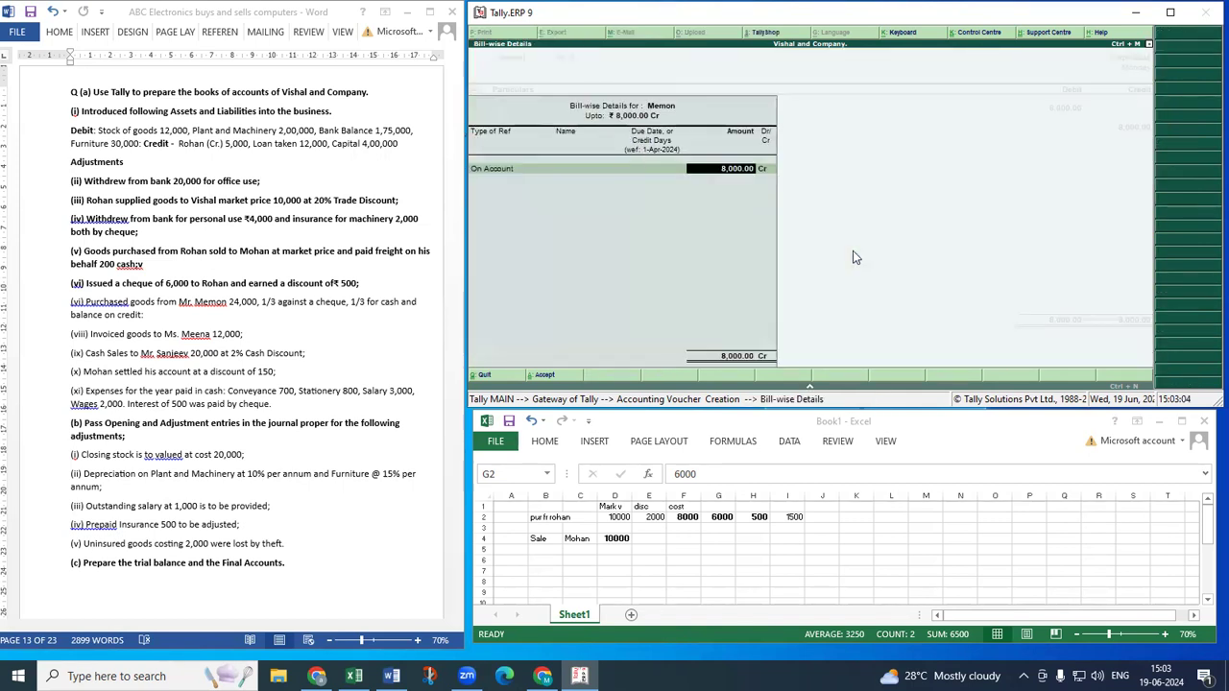
key(Return)
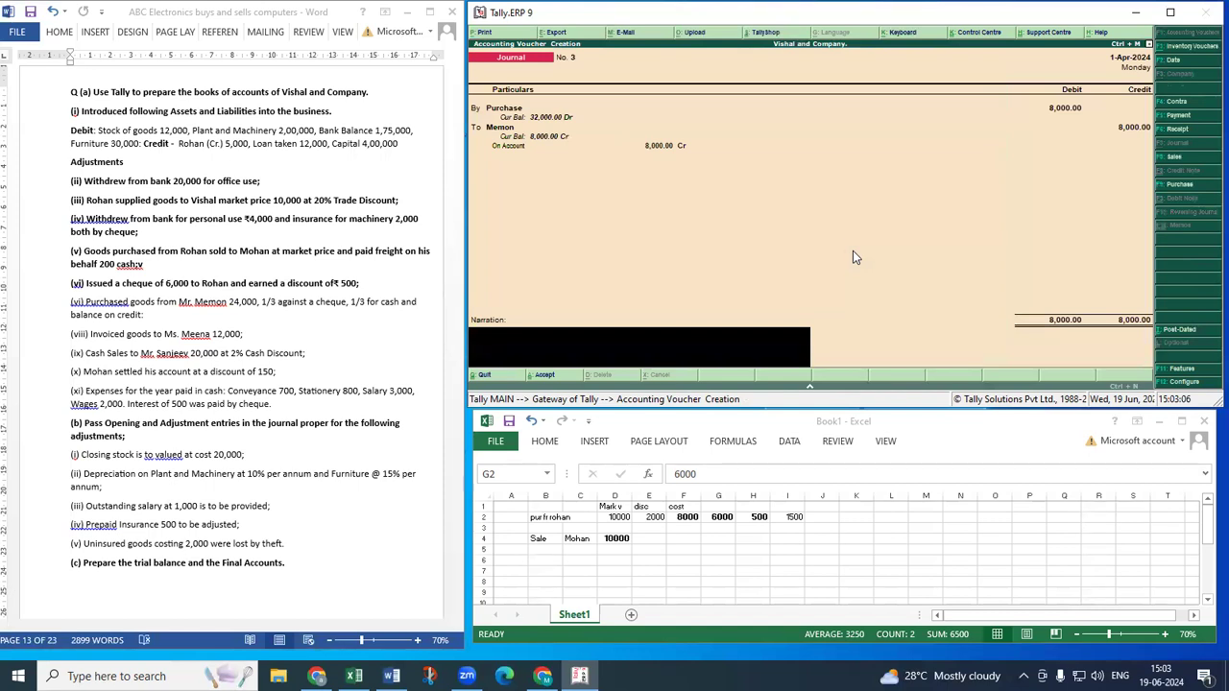
key(ctrl+a)
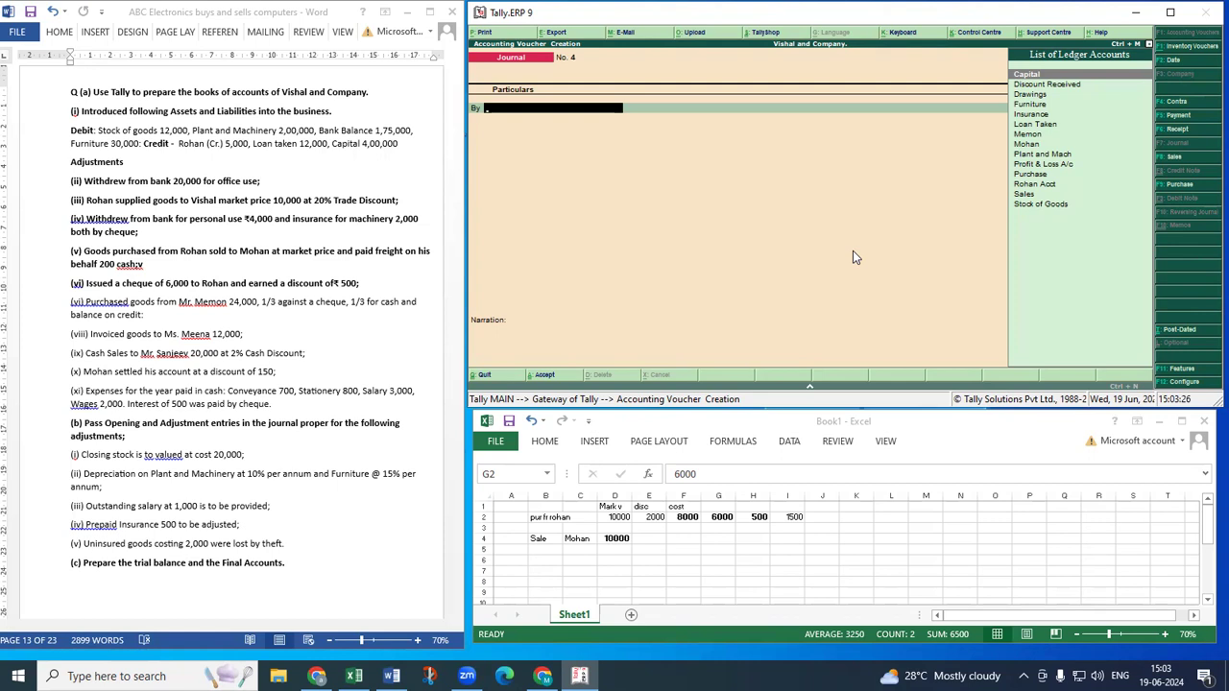
Switch to Word and make the 24,000 goods purchase adjustment, split one-third cheque, cash and credit, bold.
click(54, 315)
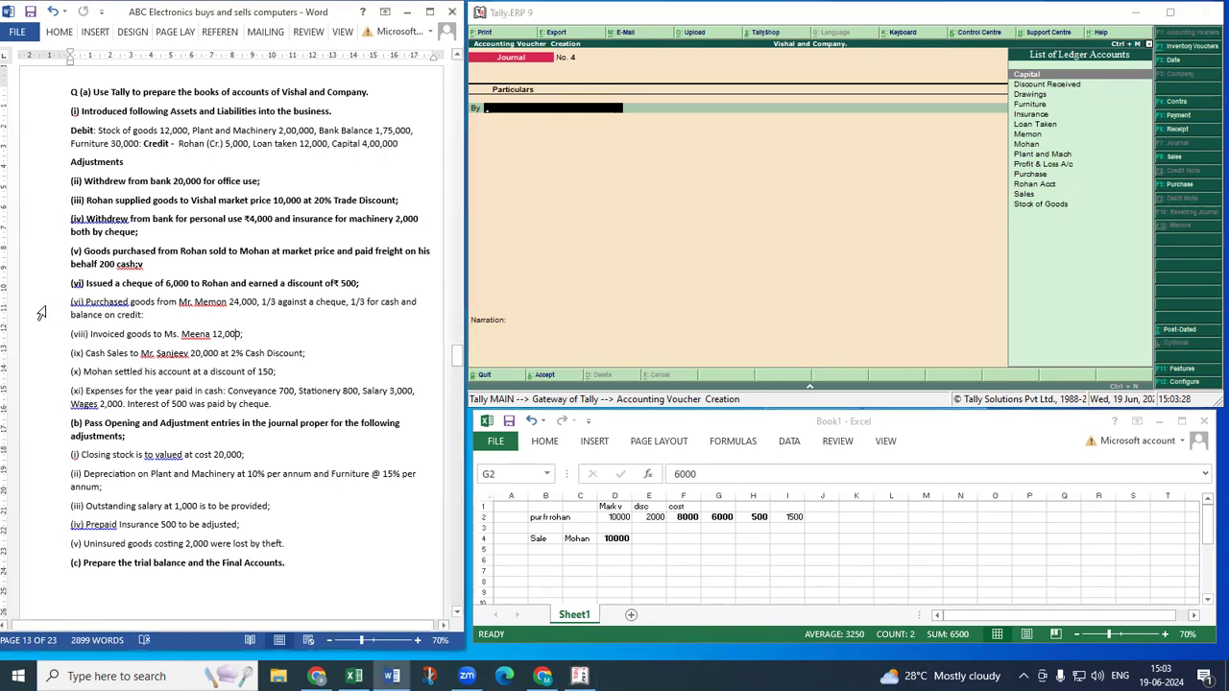
drag(42, 305, 45, 317)
click(60, 288)
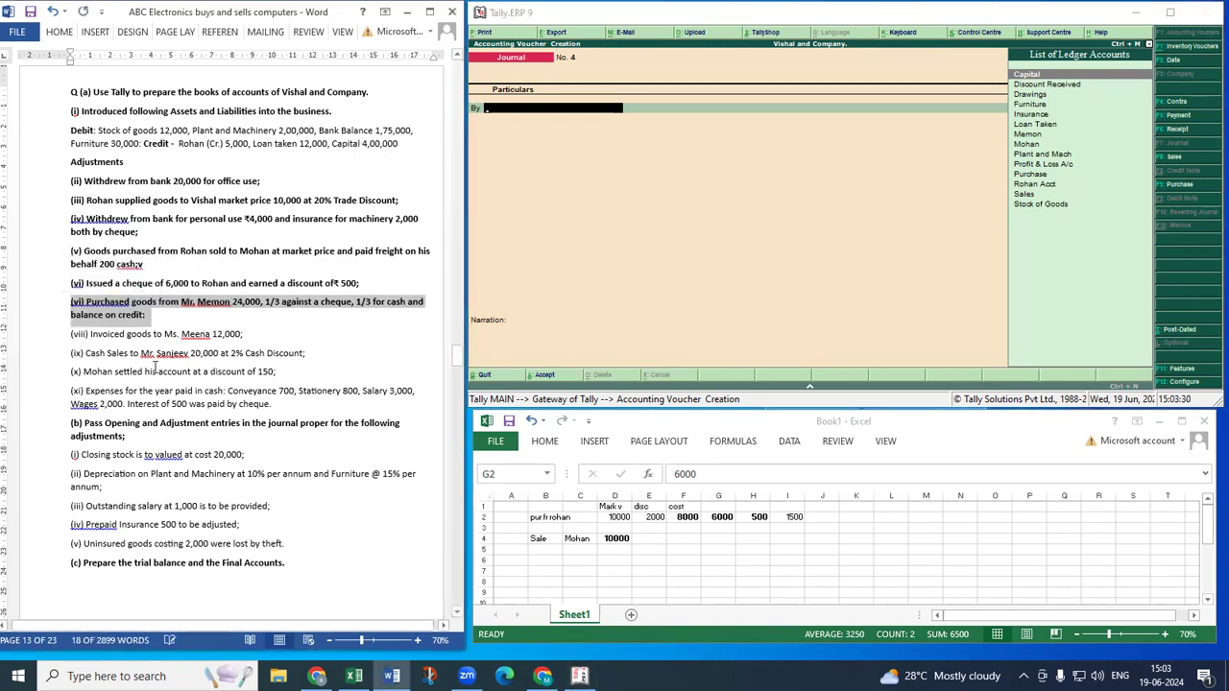
click(156, 372)
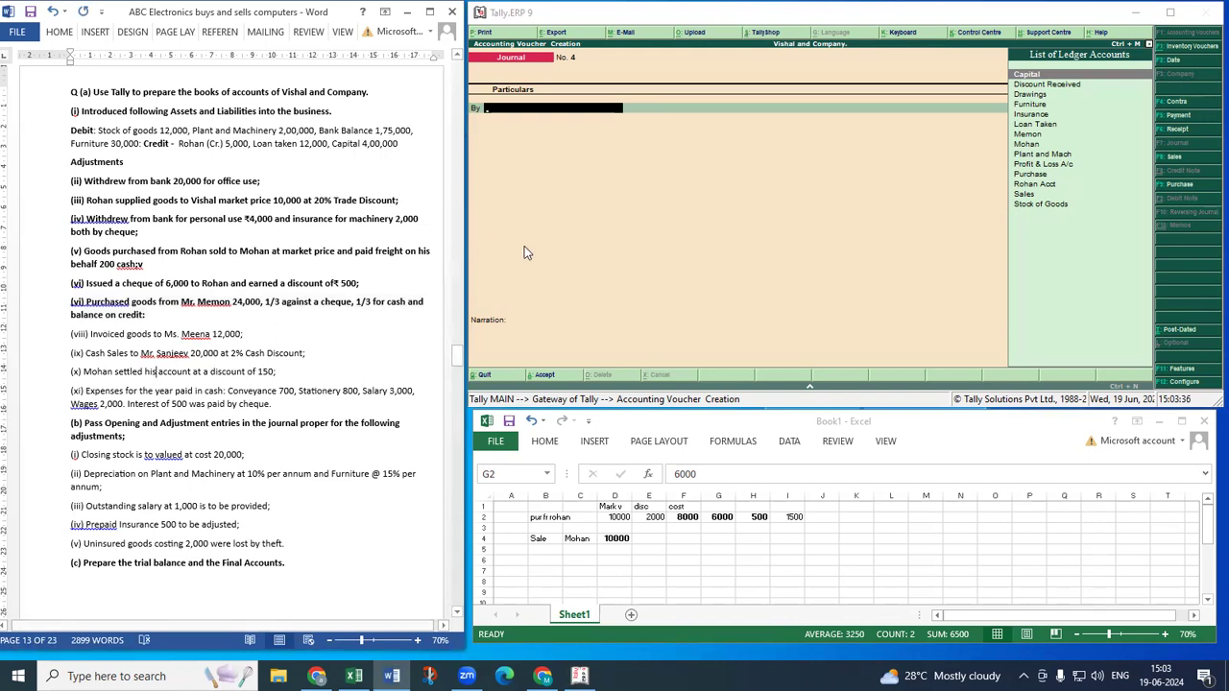
Switch to Tally and change from the blank journal entry to a new sales voucher without a reference number.
click(576, 261)
key(Escape)
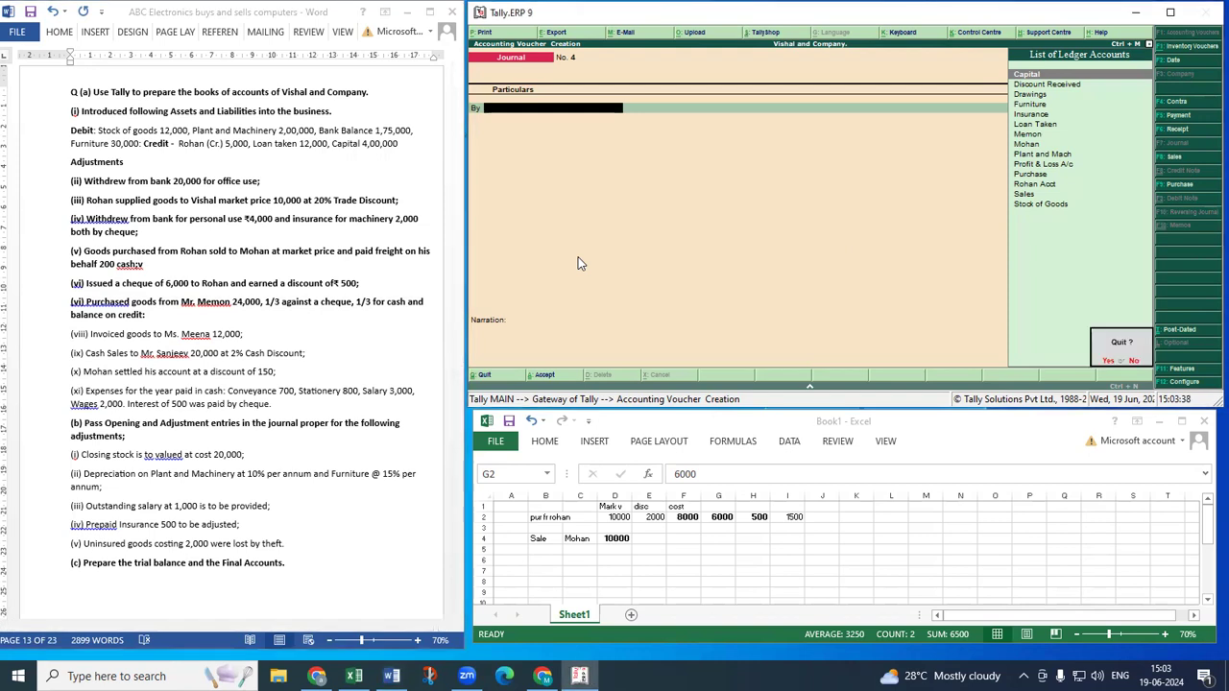
key(Return)
key(Return)
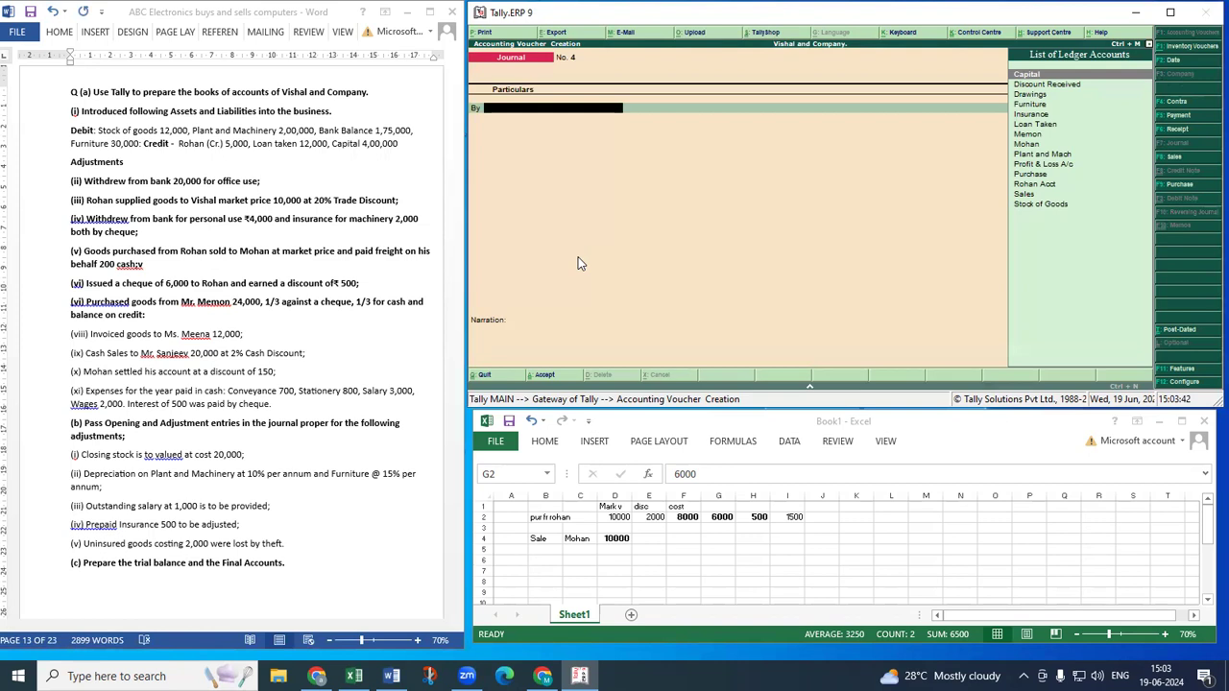
key(F8)
key(Return)
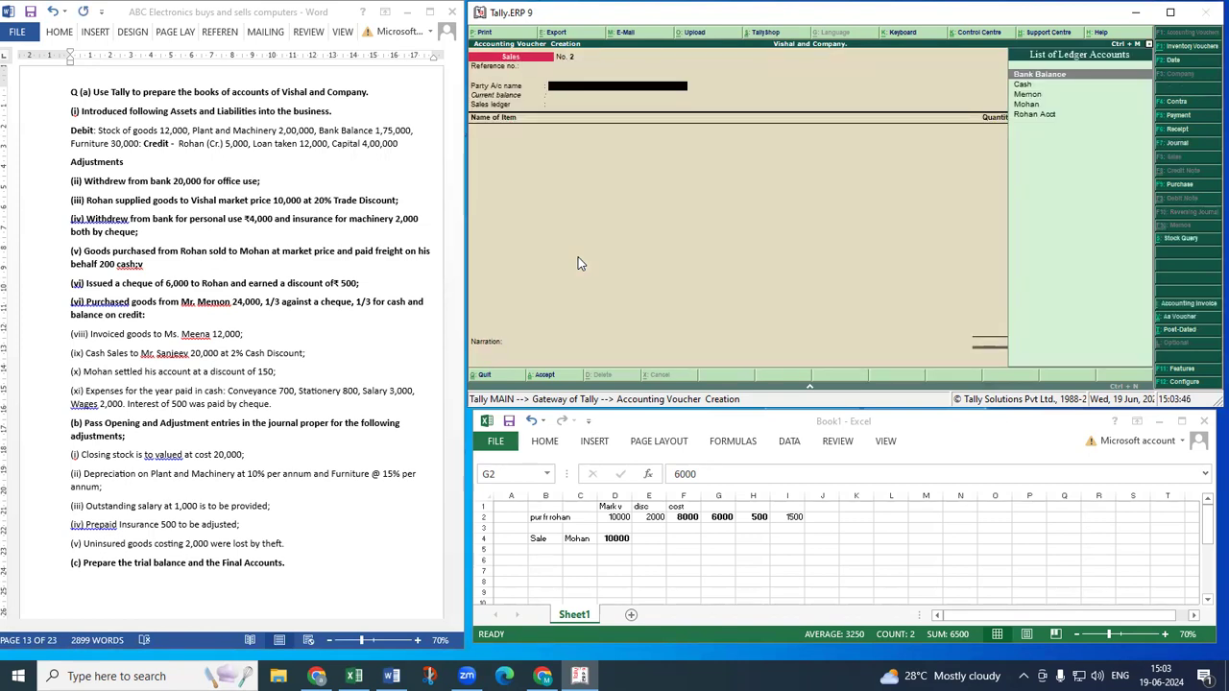
Create the customer's ledger from adjustment (viii) under Sundry Debtors as the sales voucher's party account.
key(alt+c)
text(Meena)
key(Return)
key(Return)
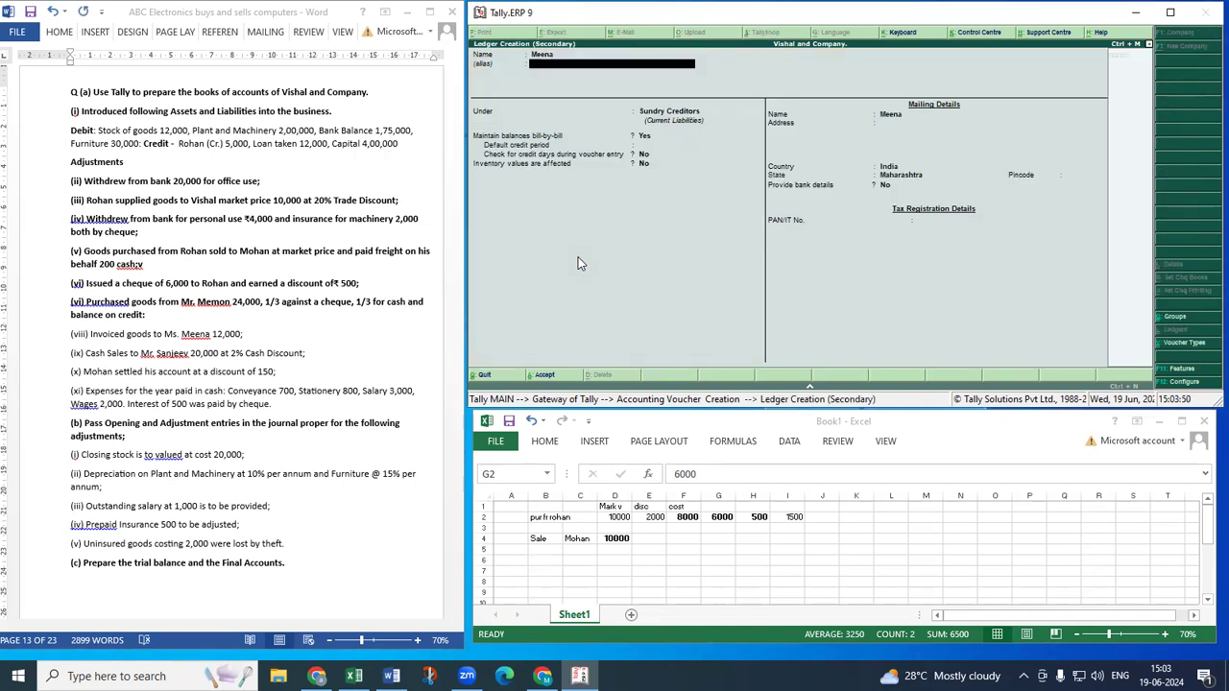
key(Down)
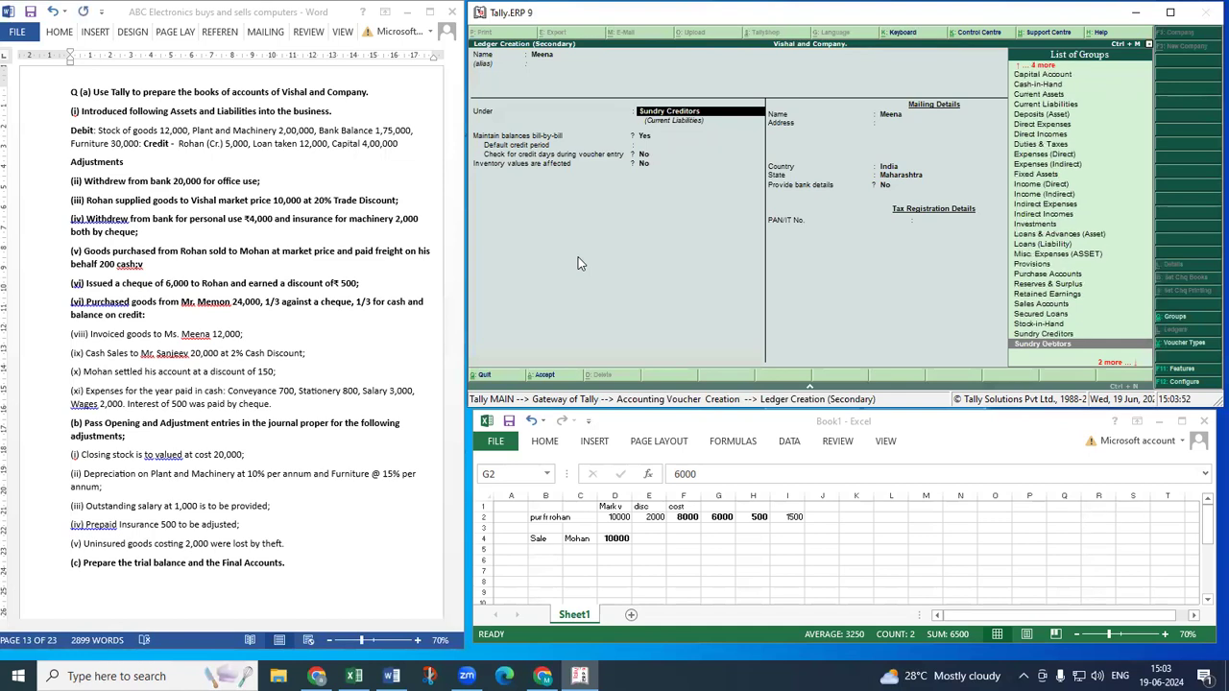
key(Return)
key(ctrl+a)
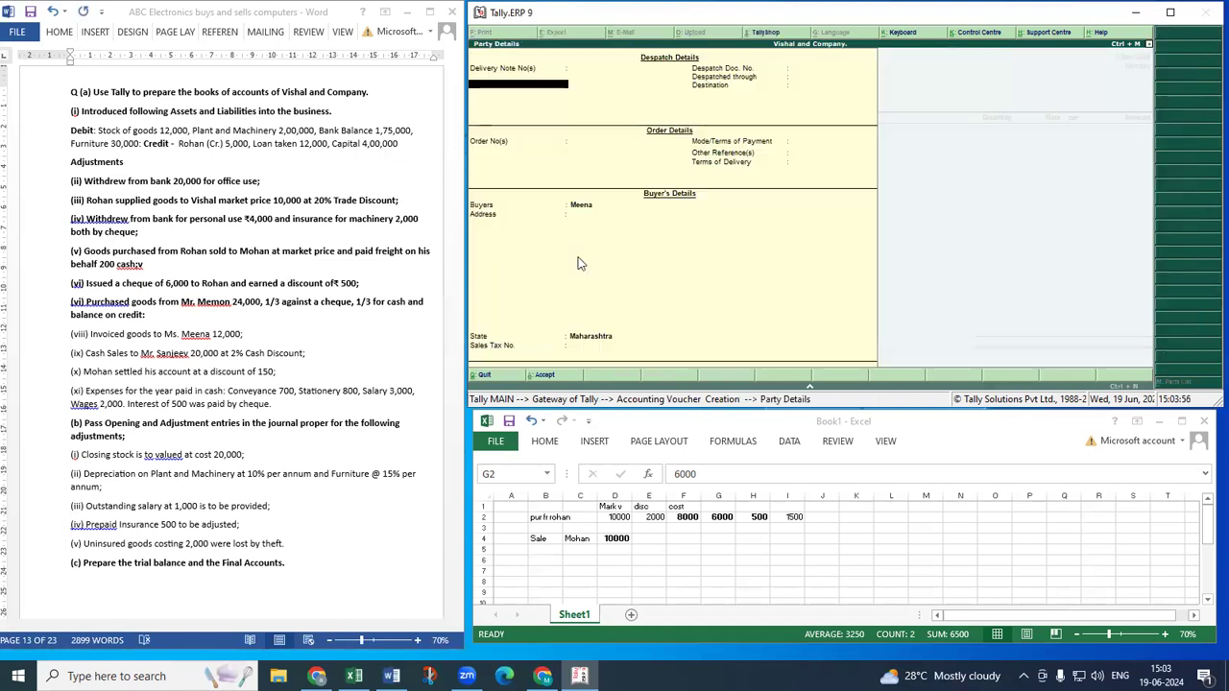
Sell Goods for 12,000 through the Sales ledger in the credit sales voucher and save the voucher.
key(ctrl+a)
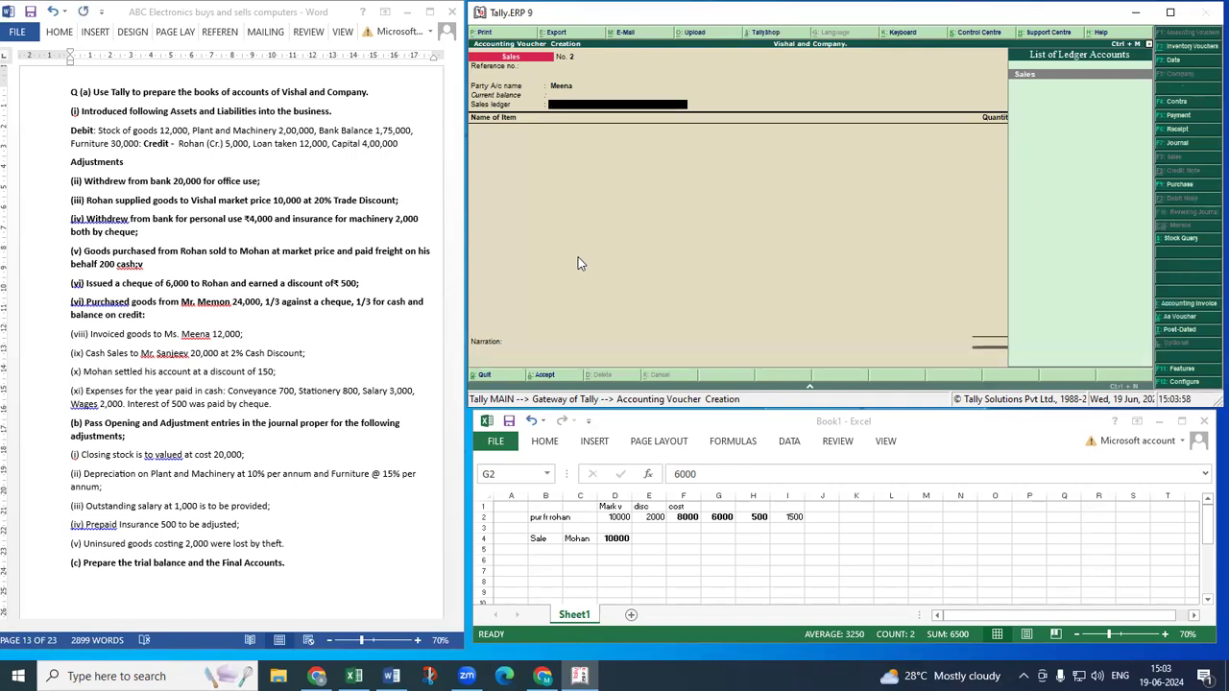
key(Return)
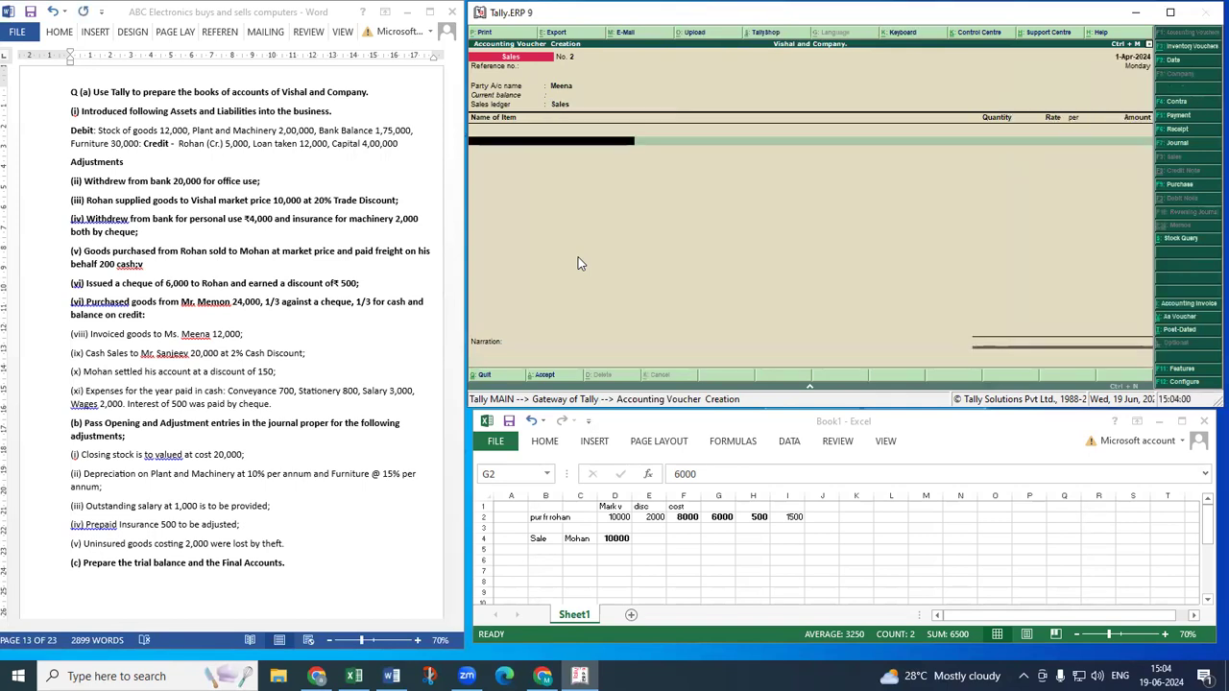
text(G)
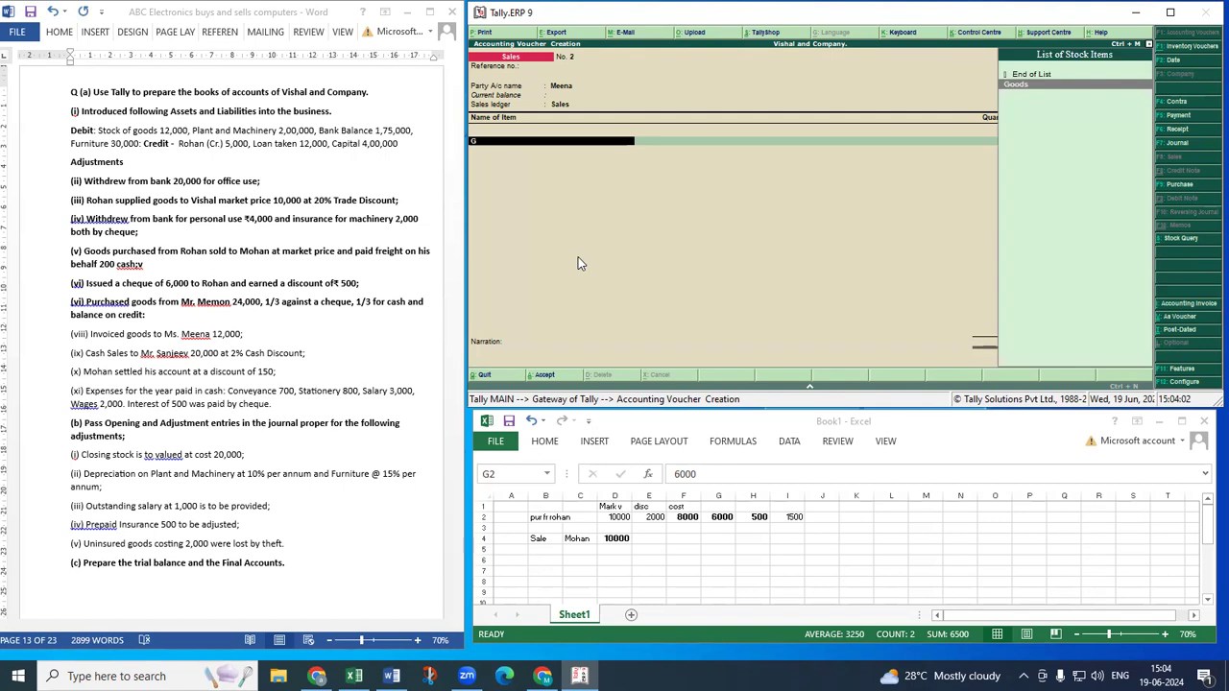
key(Return)
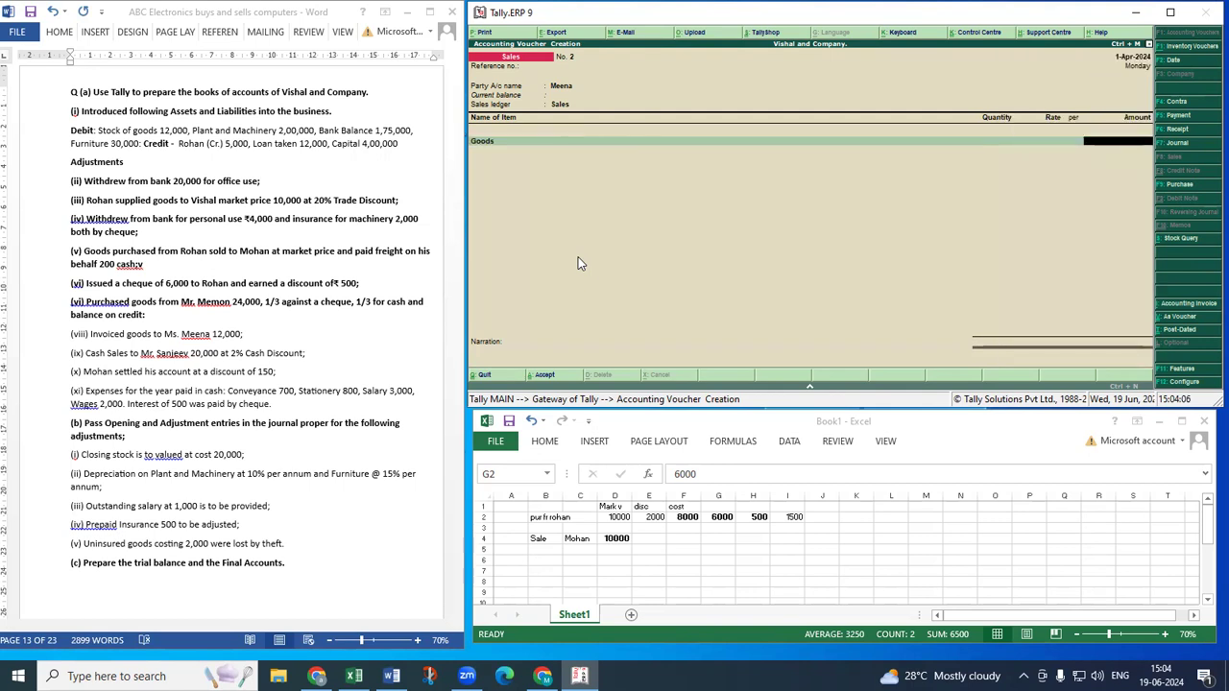
text(12000)
key(Return)
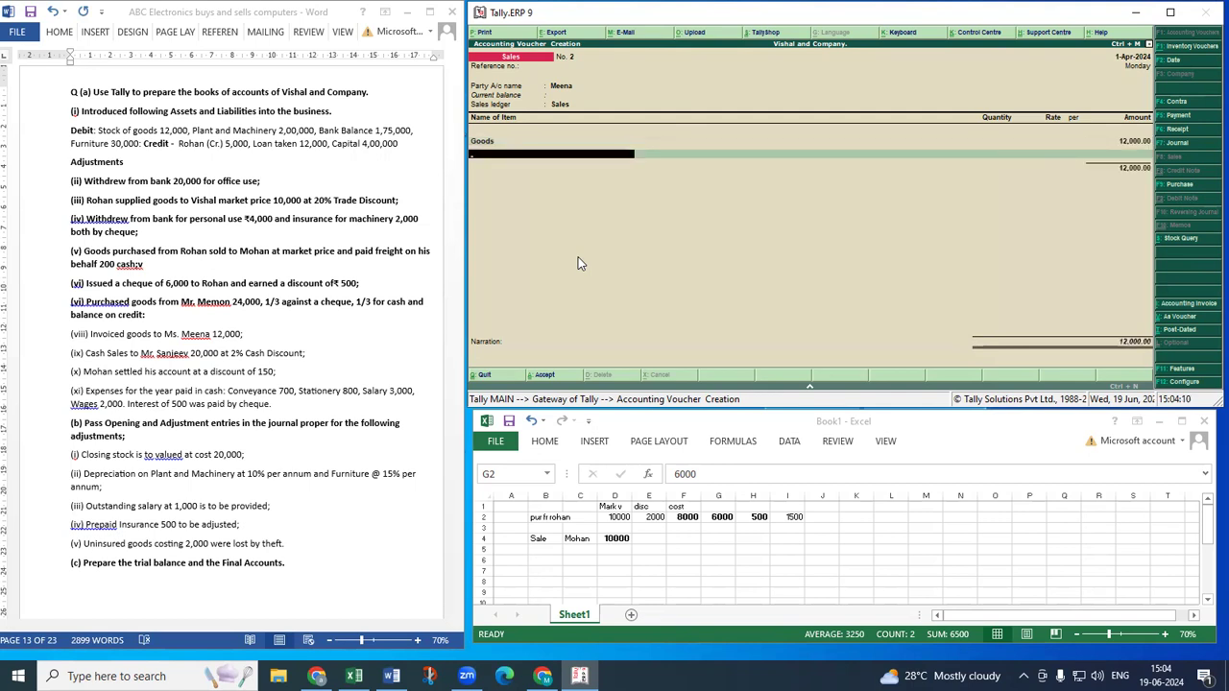
key(Return)
key(Return)
key(Return)
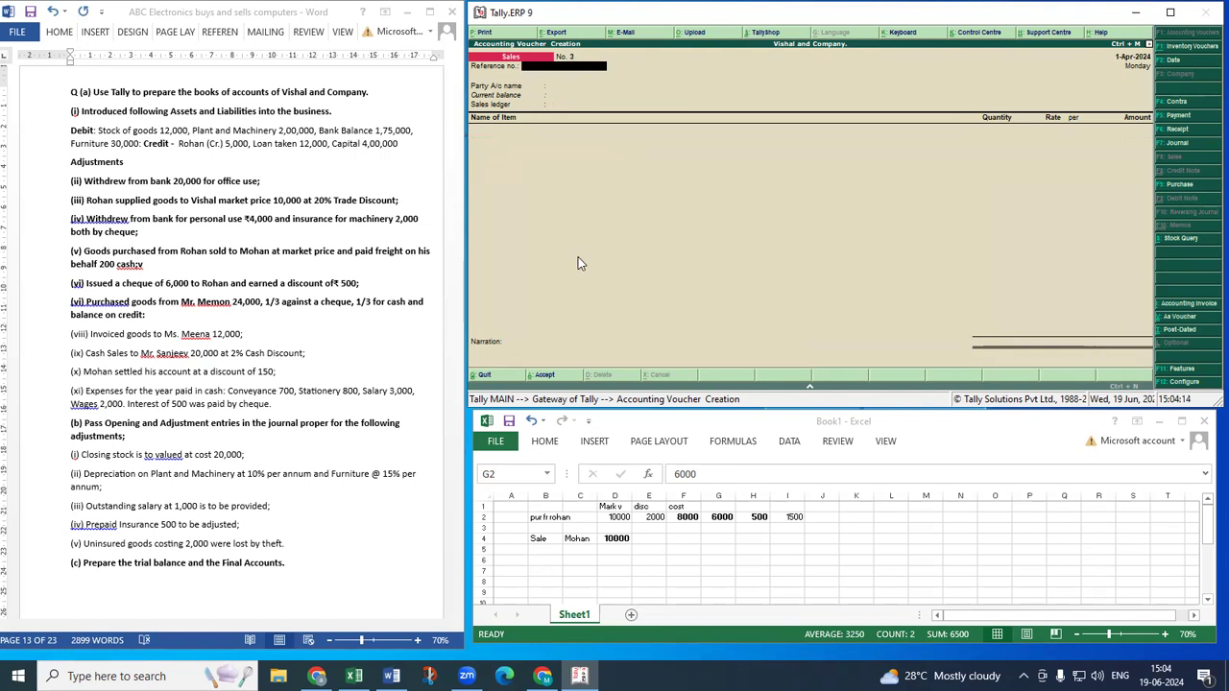
Switch to Word and make adjustment (viii), the 12,000 invoiced goods, bold.
click(33, 341)
click(32, 335)
click(48, 310)
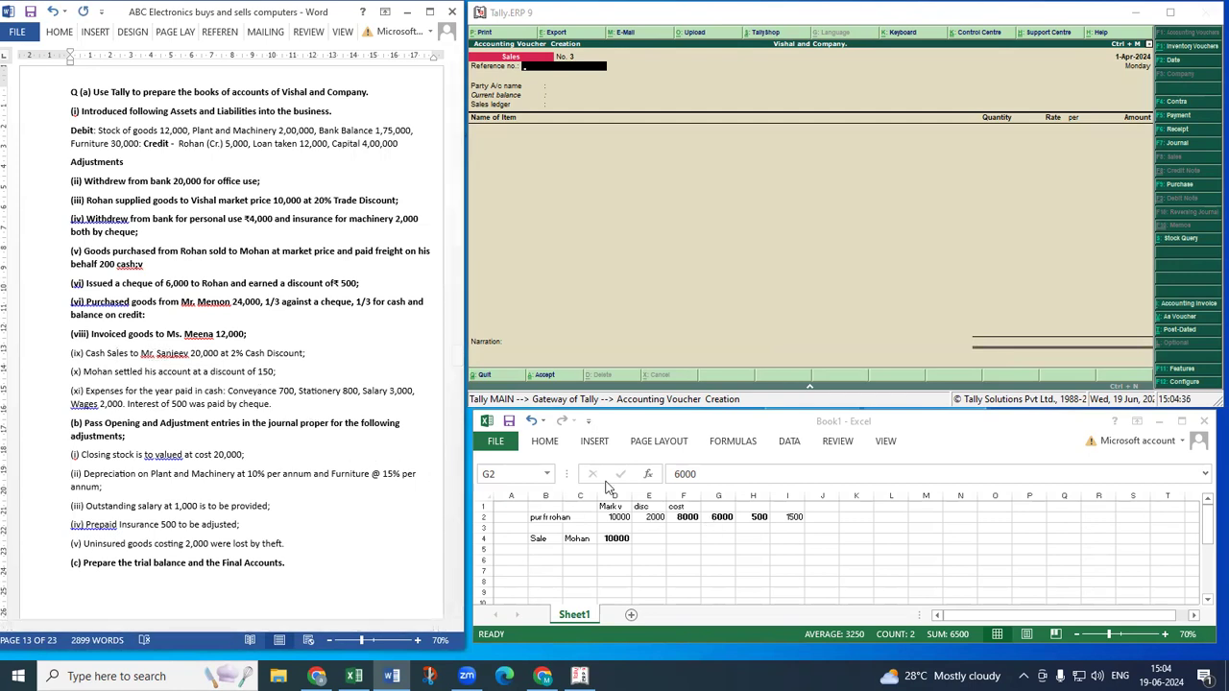
key(alt)
Switch to Tally and save a receipt voucher into Cash crediting Sales with 19,600, without allocating any stock item.
click(611, 224)
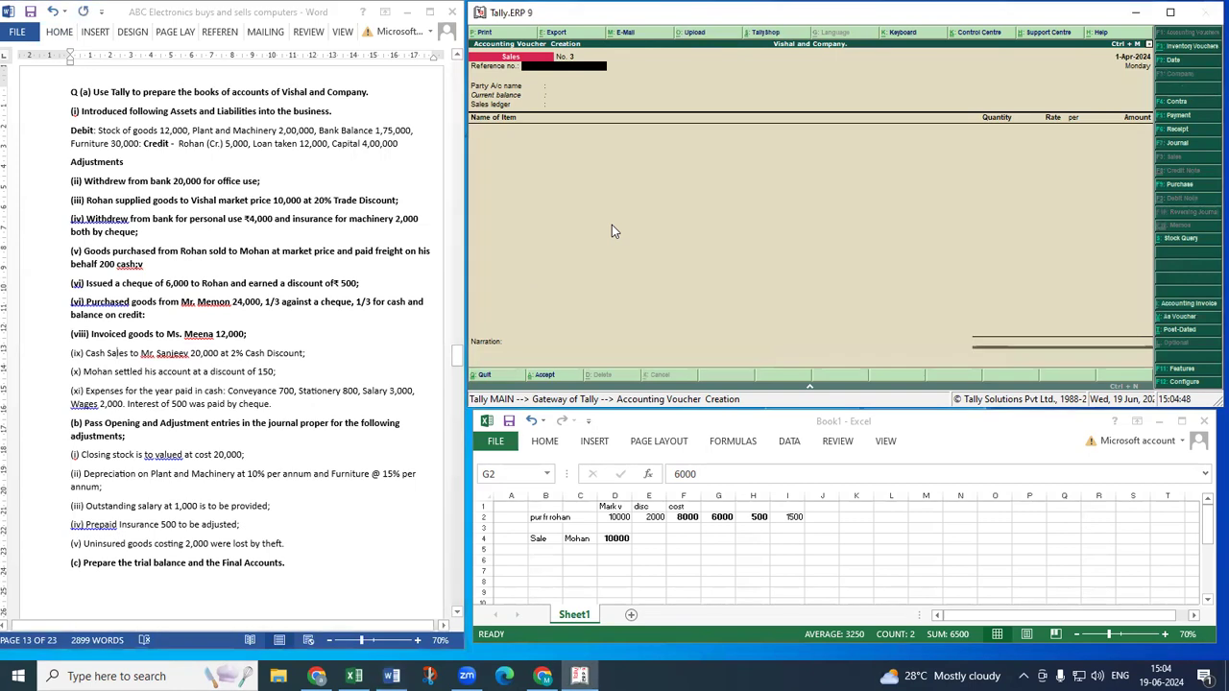
key(F6)
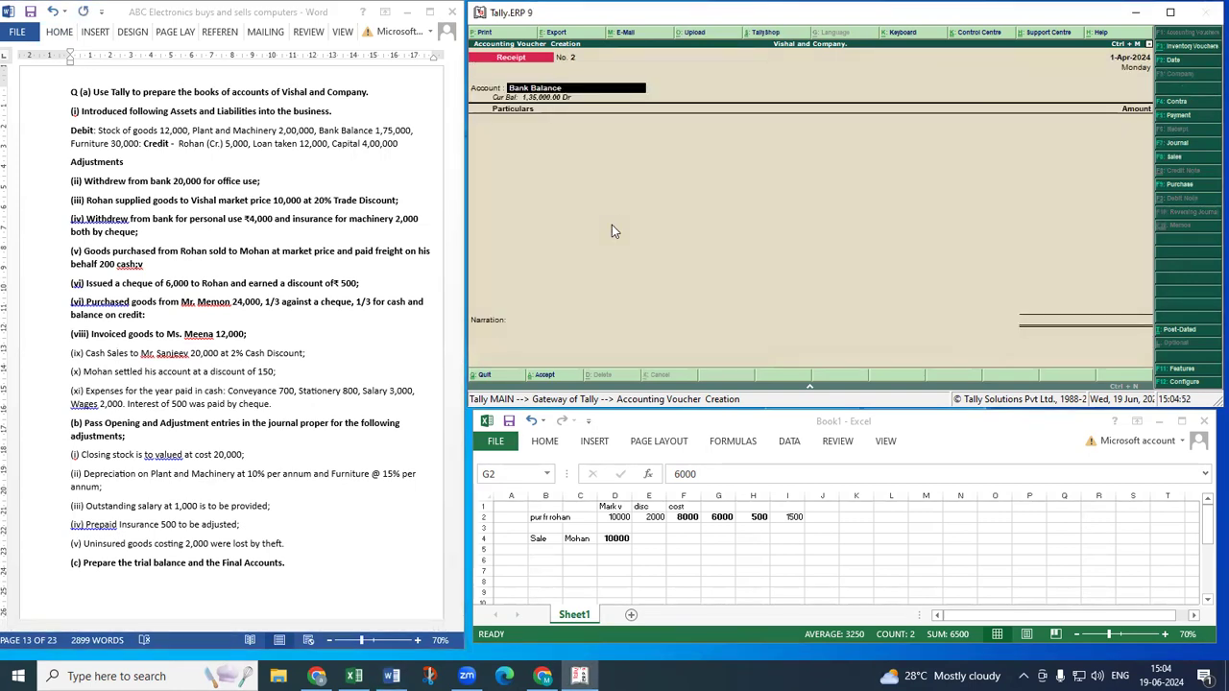
text(c)
key(Return)
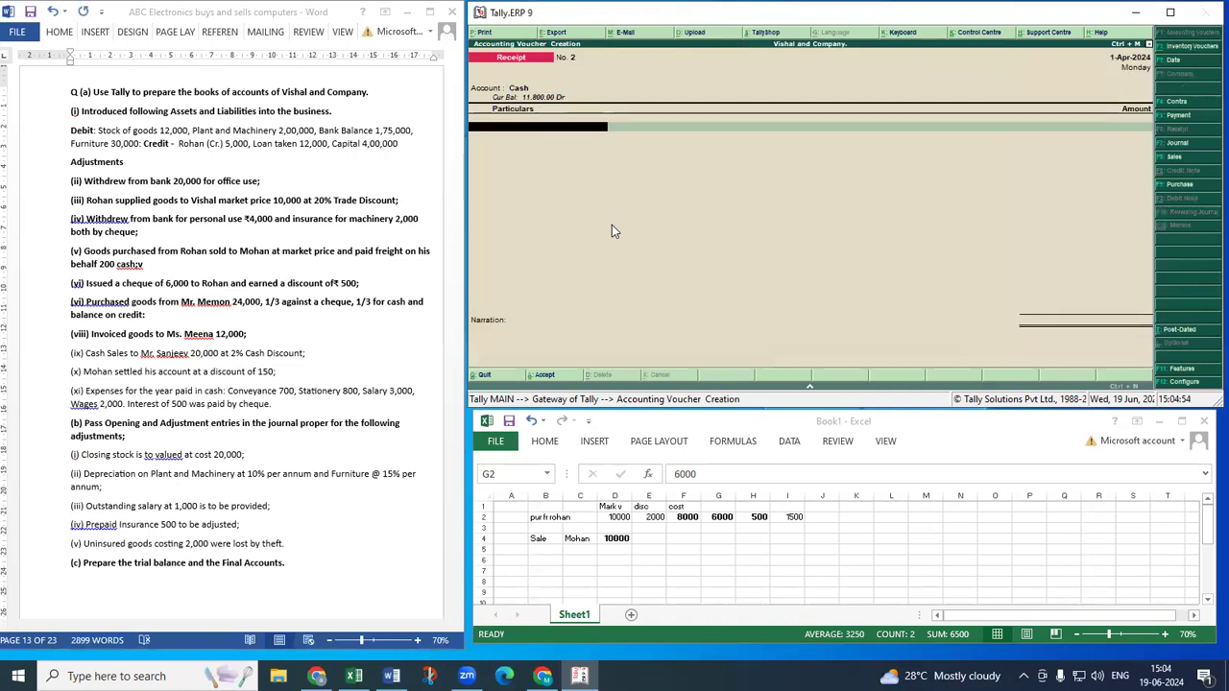
text(s)
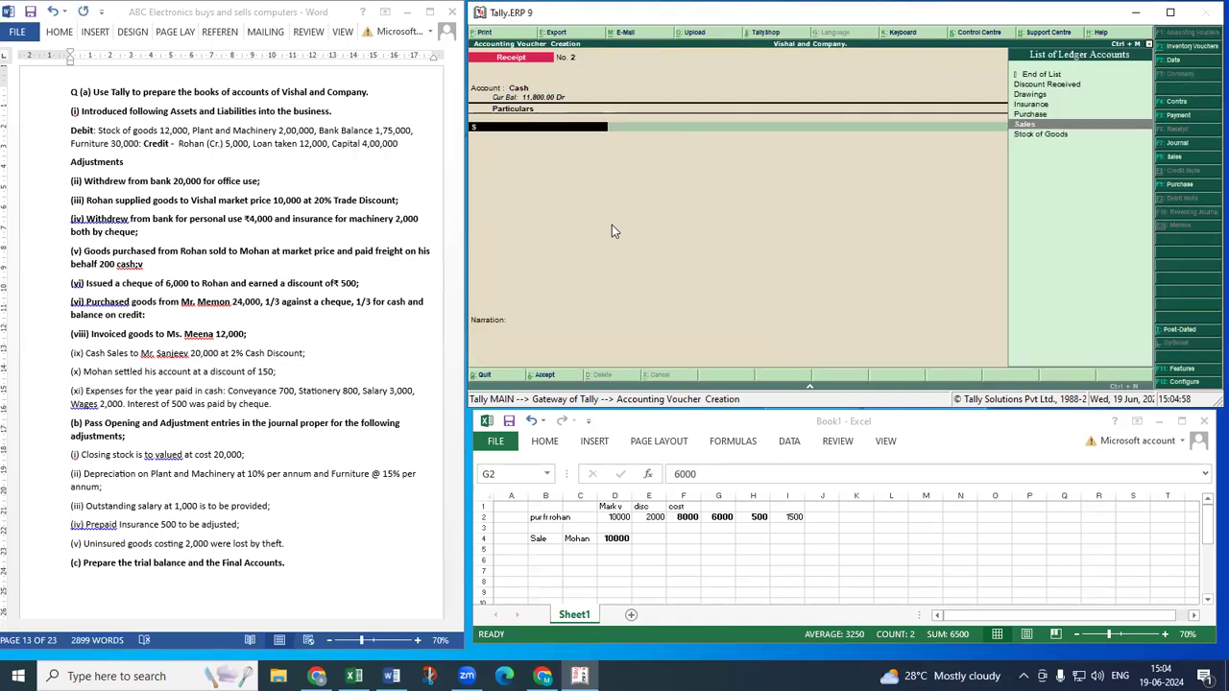
key(Return)
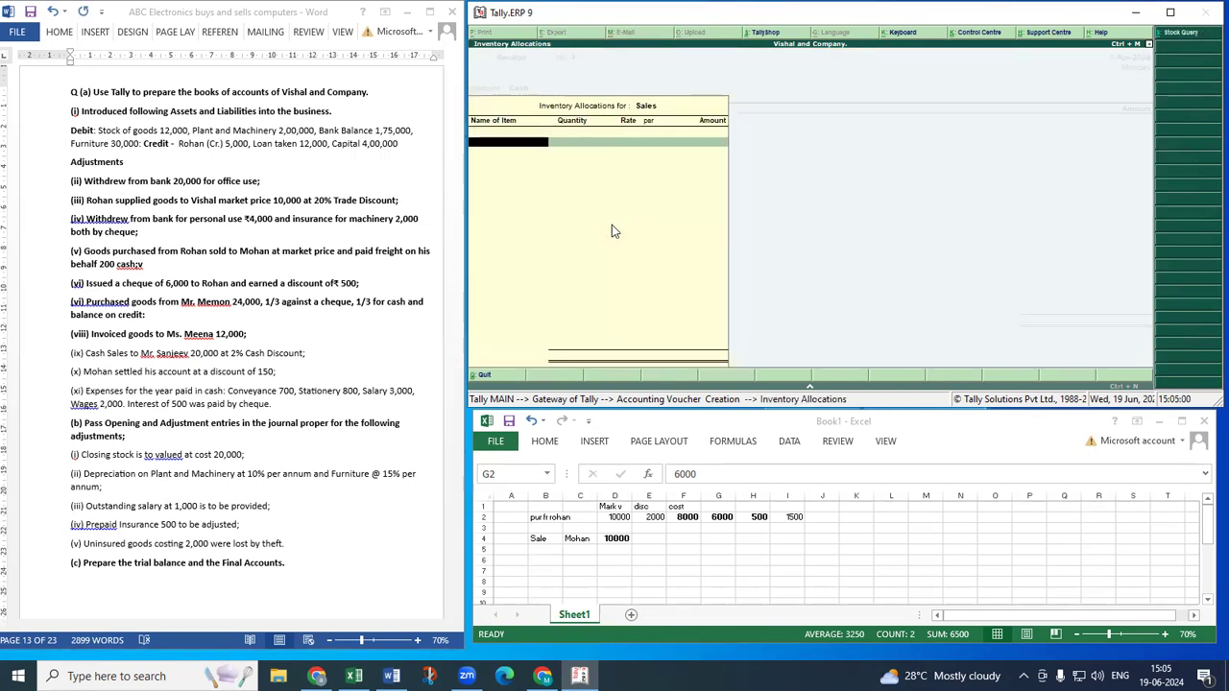
key(Escape)
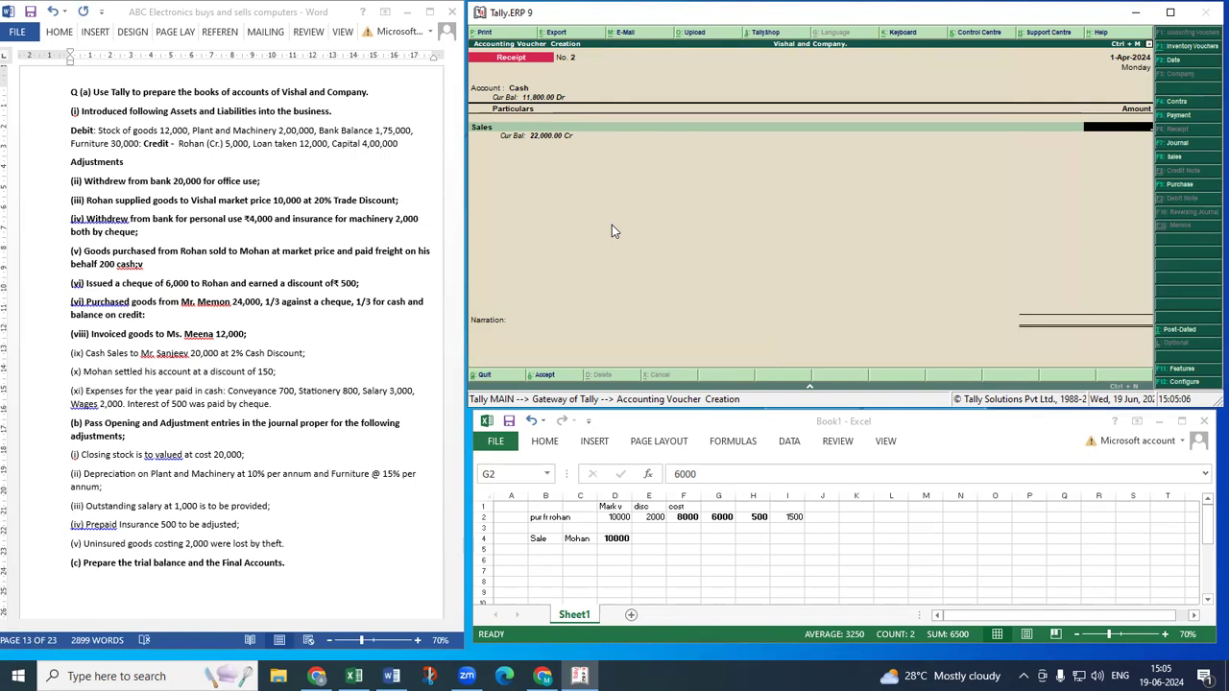
text(19600)
key(Return)
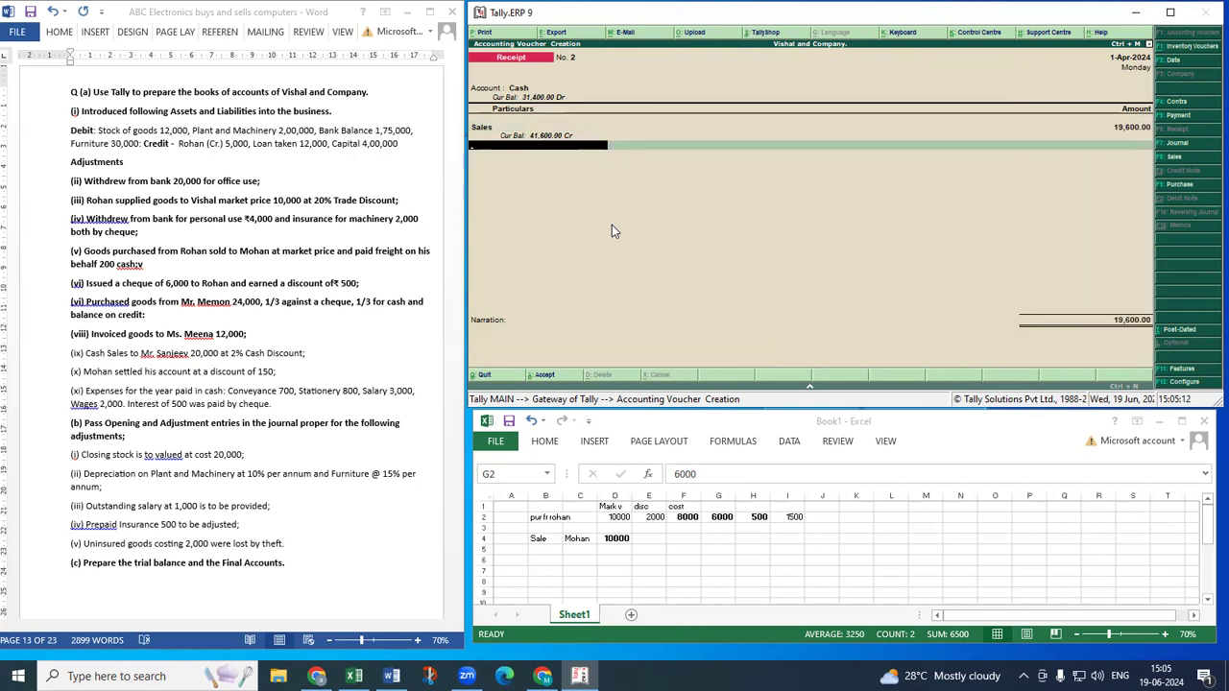
key(Return)
key(Return)
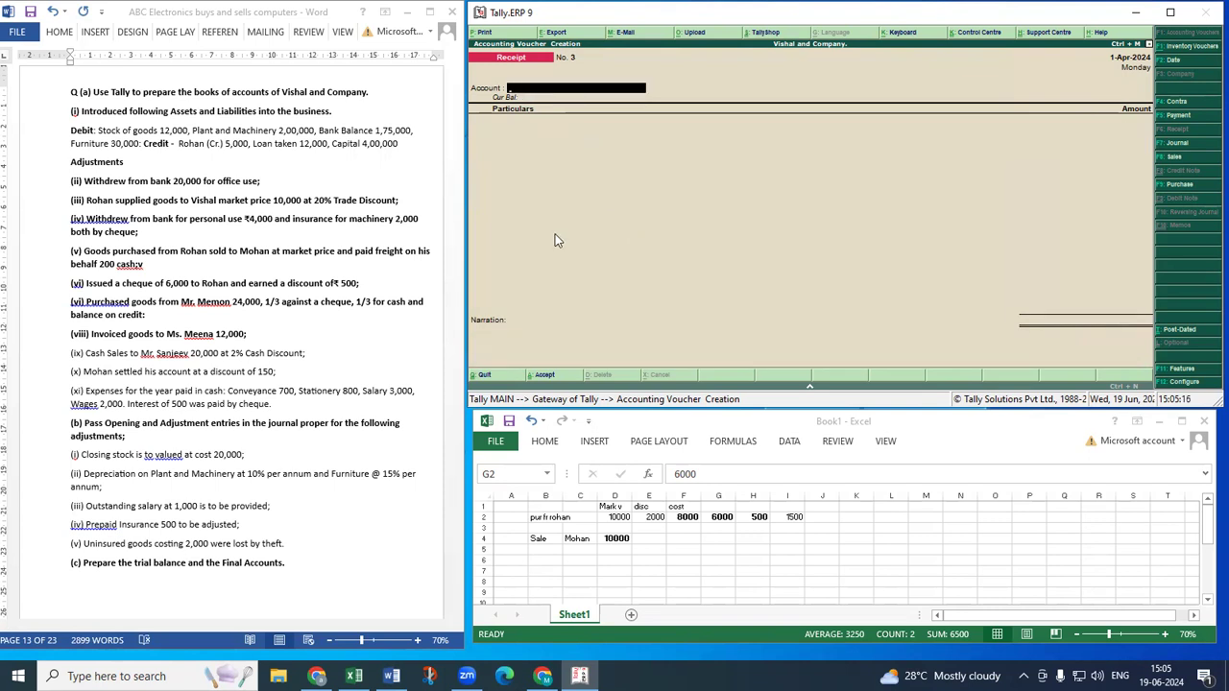
Switch to Word and make adjustment (ix), the 20,000 cash sale at 2% discount, bold.
click(61, 366)
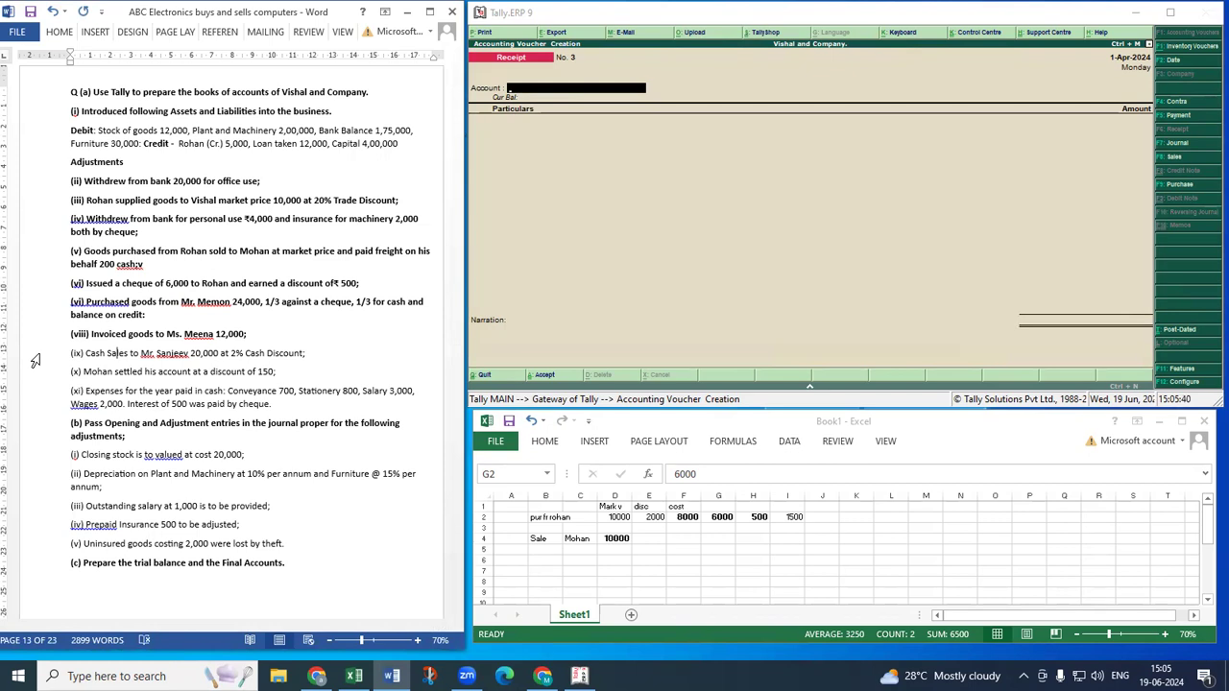
click(35, 360)
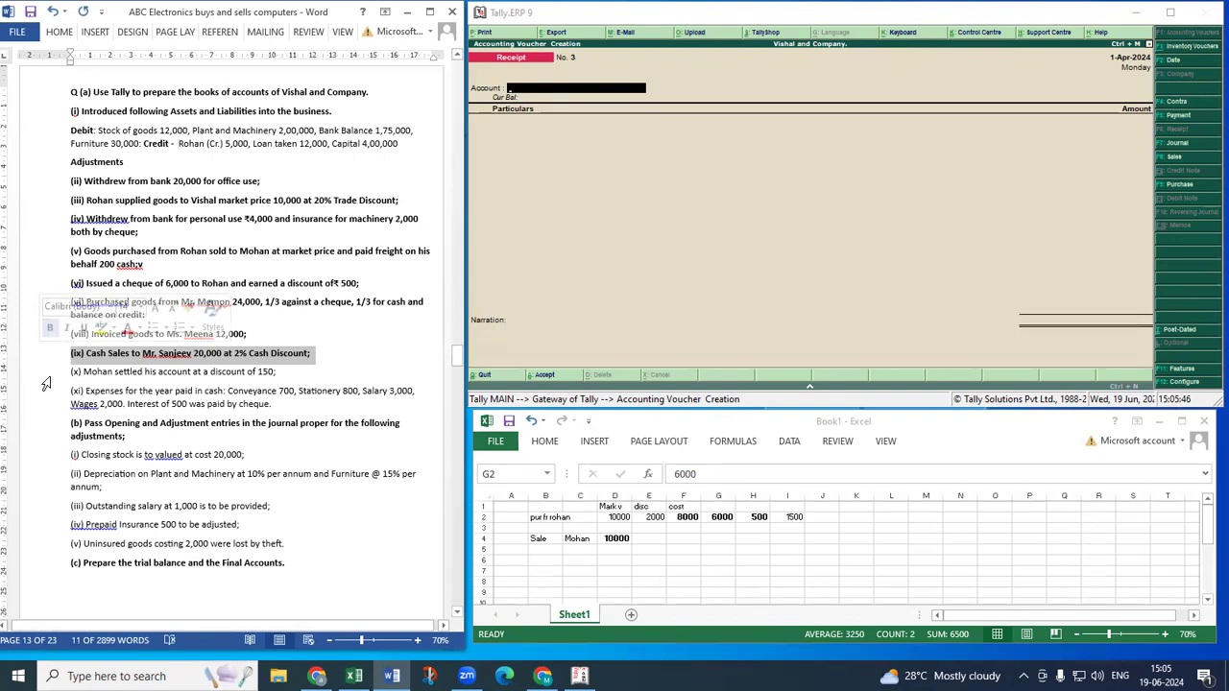
Switch to Tally, leave the blank receipt voucher and display the ledger of the customer settling his account in adjustment (x).
click(582, 284)
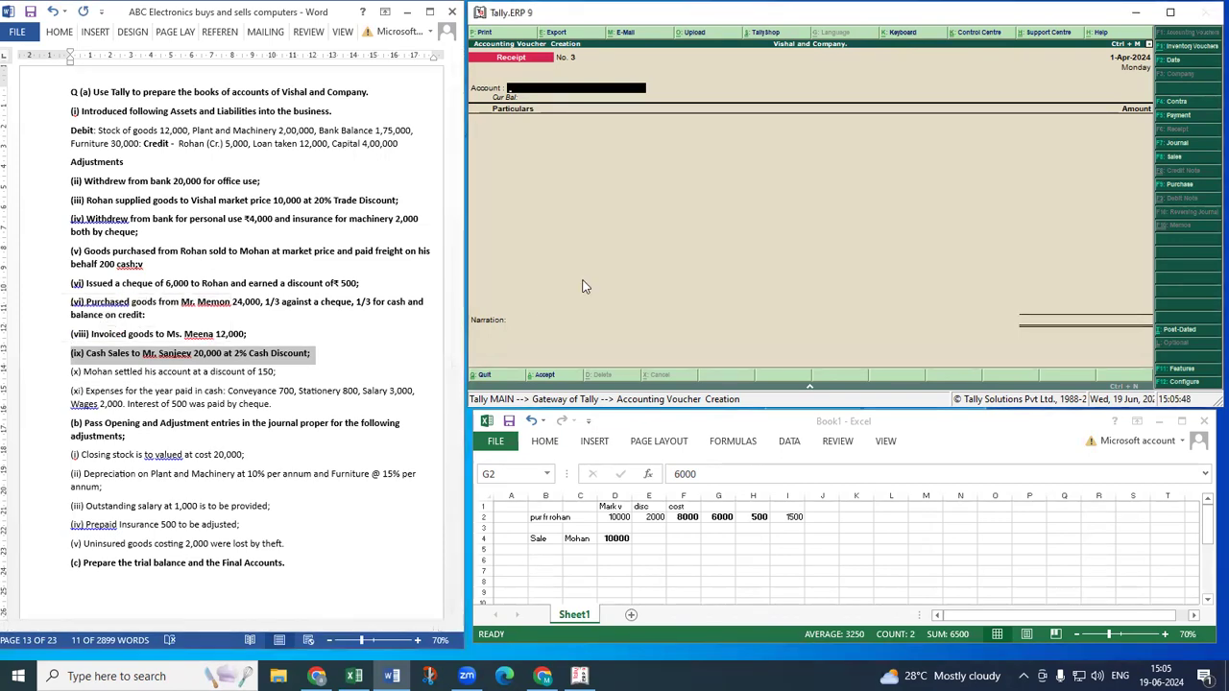
key(Escape)
key(Return)
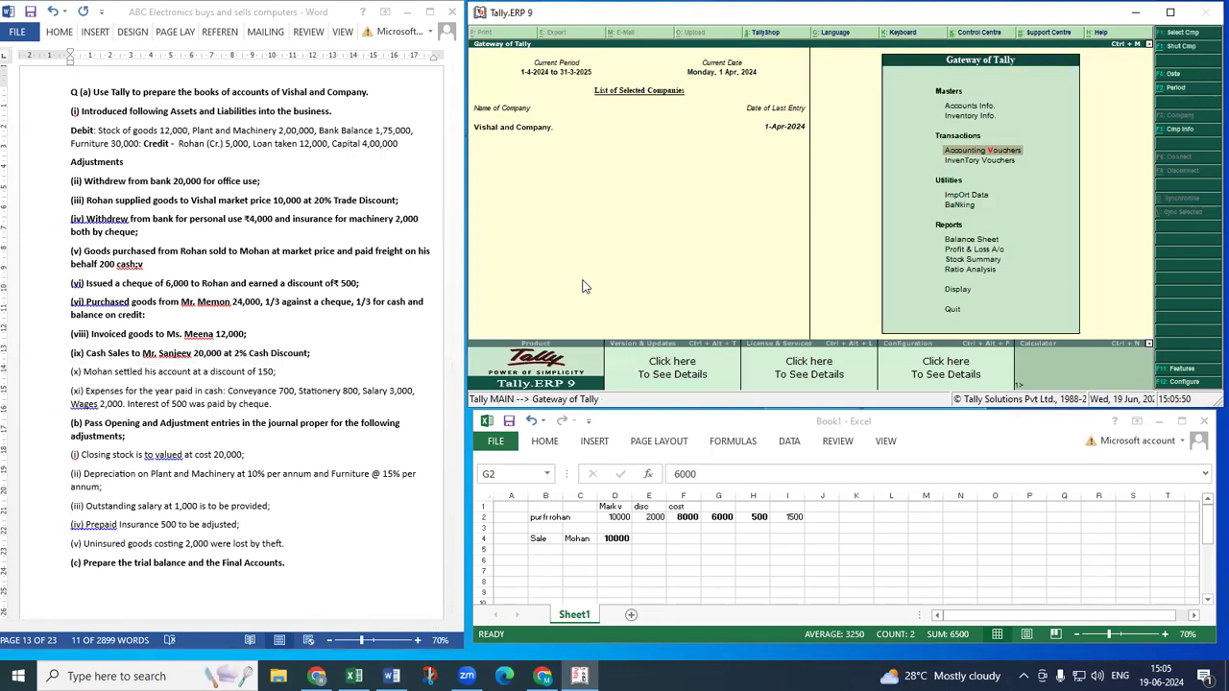
key(d)
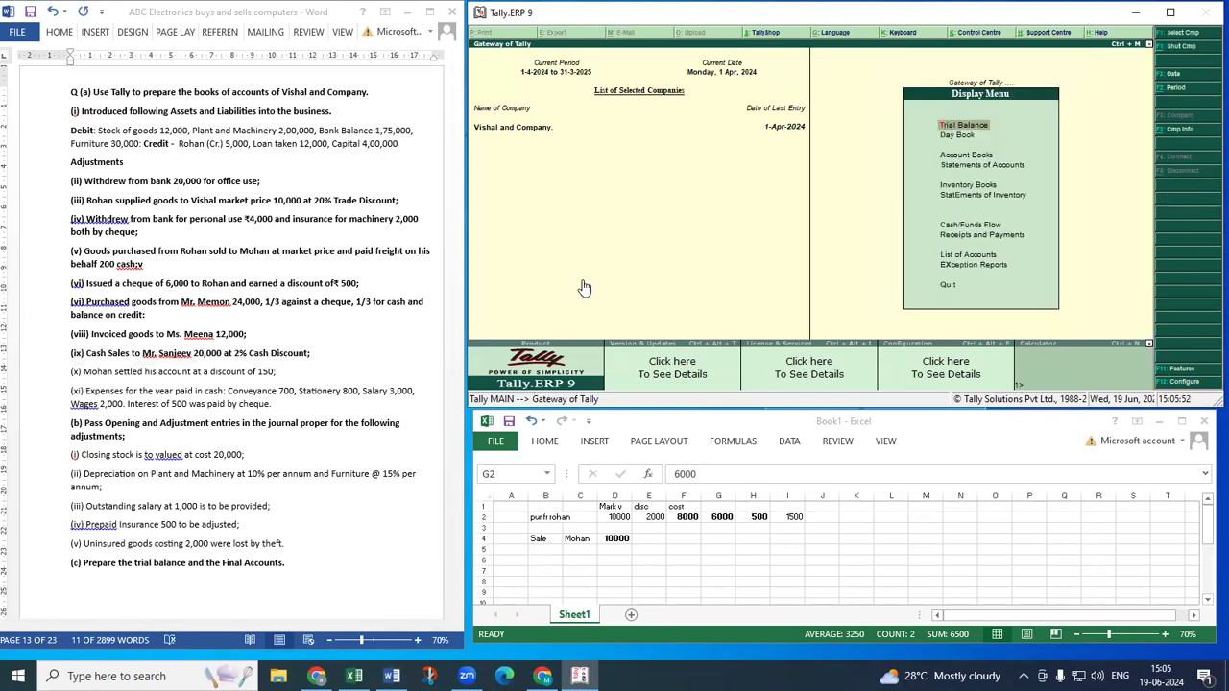
key(Down)
key(Down)
key(Return)
key(Down)
key(Return)
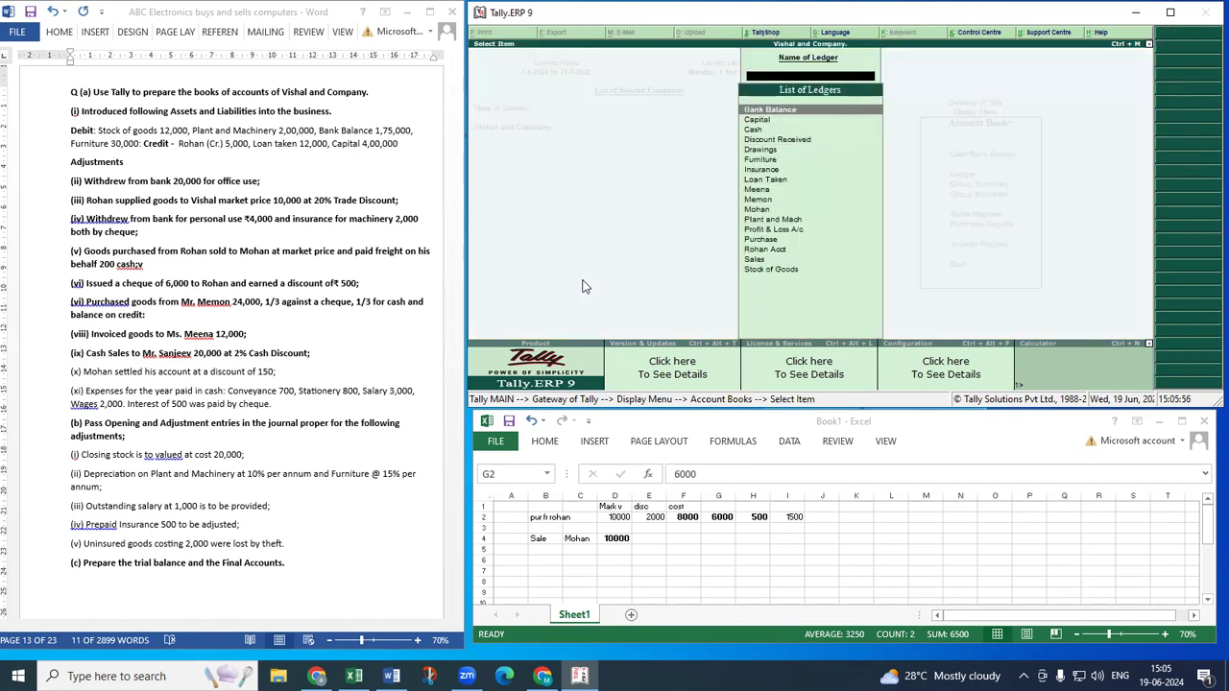
text(M)
key(Down)
key(Down)
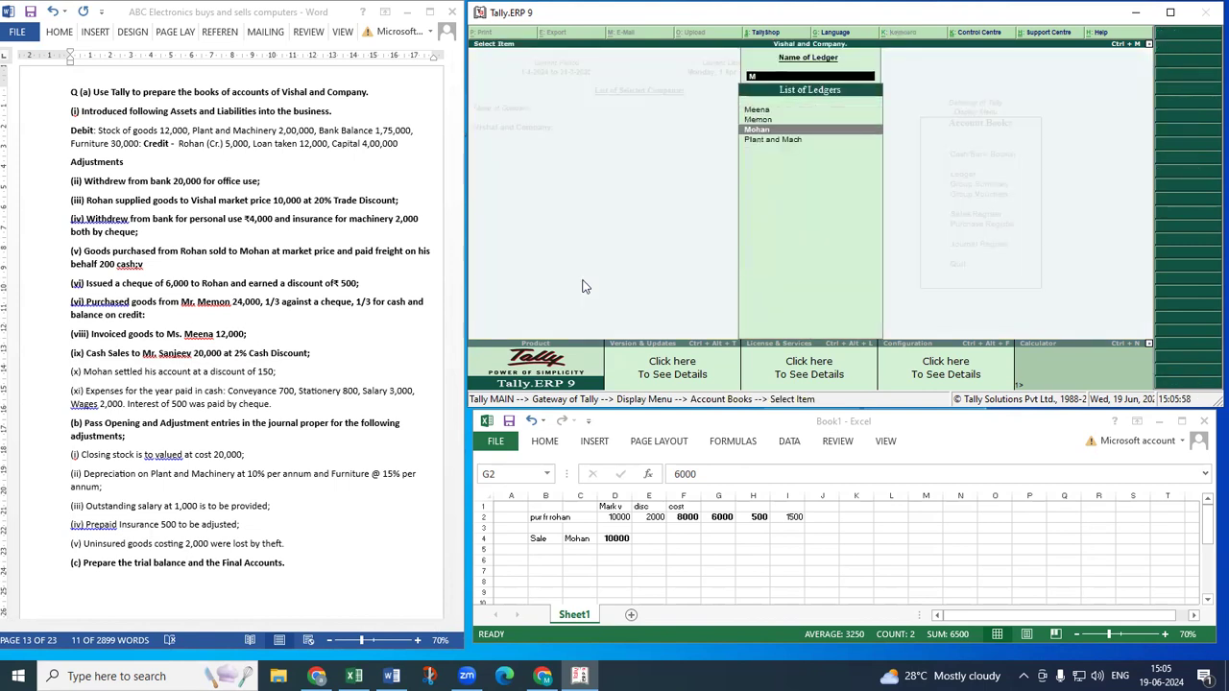
key(Return)
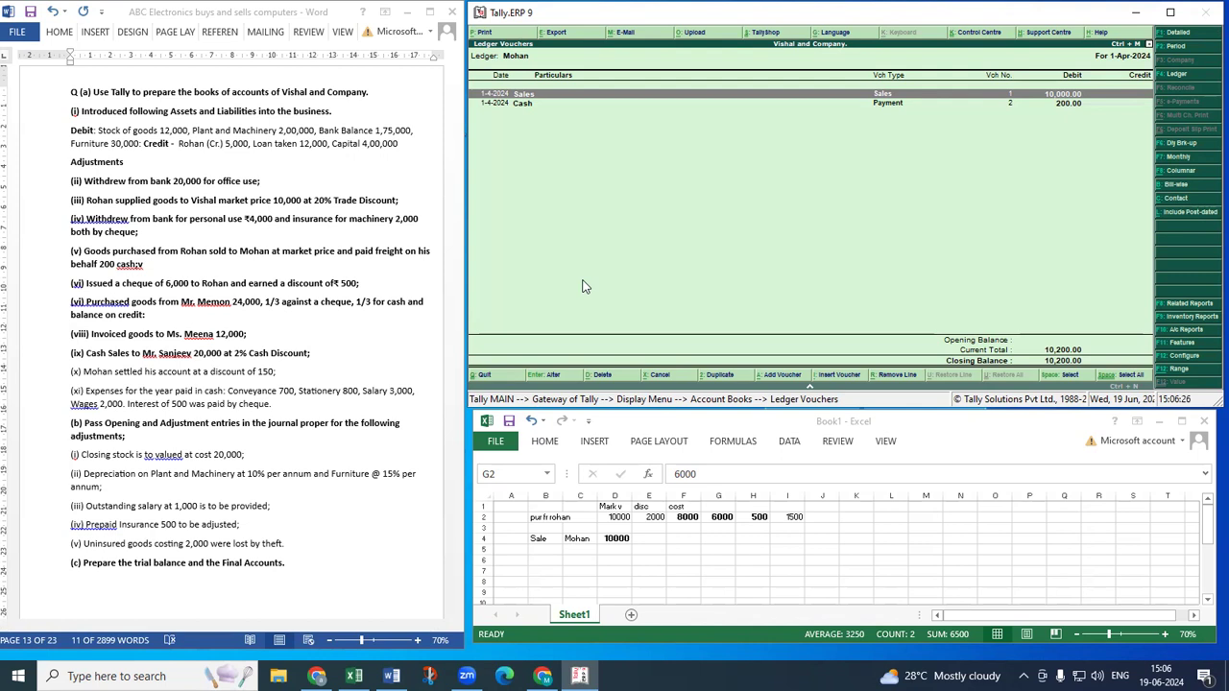
Return from the ledger display to accounting voucher entry and set Cash as the account of a new receipt voucher.
key(Escape)
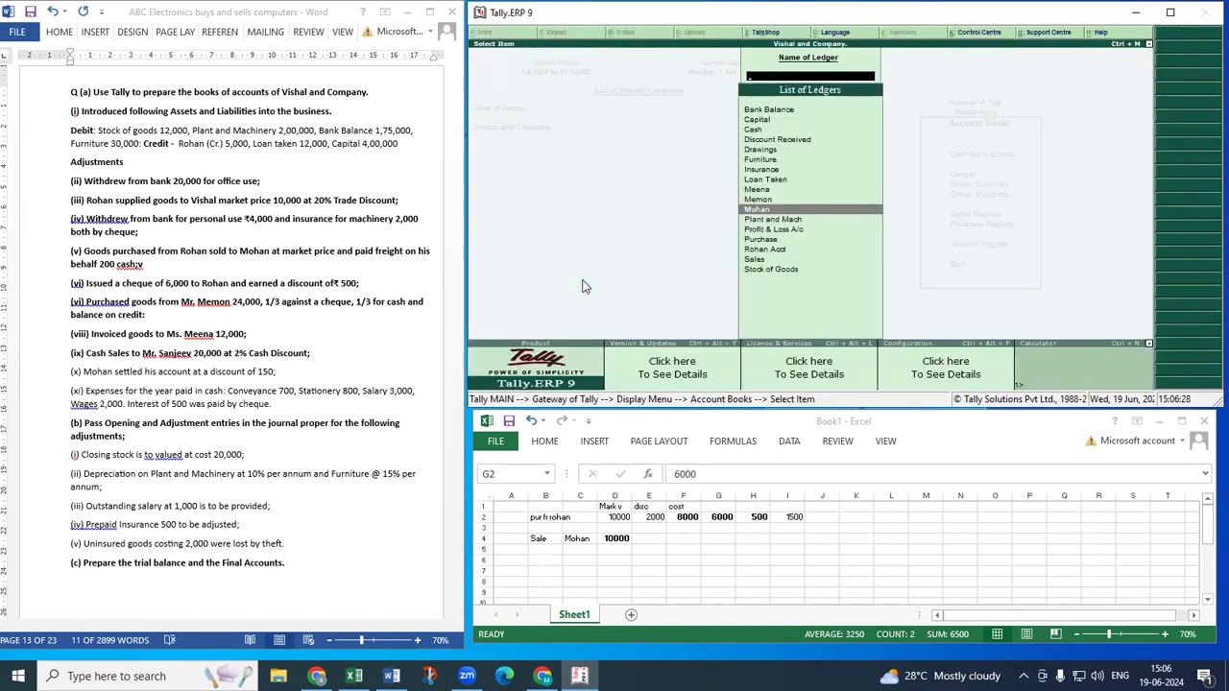
key(Escape)
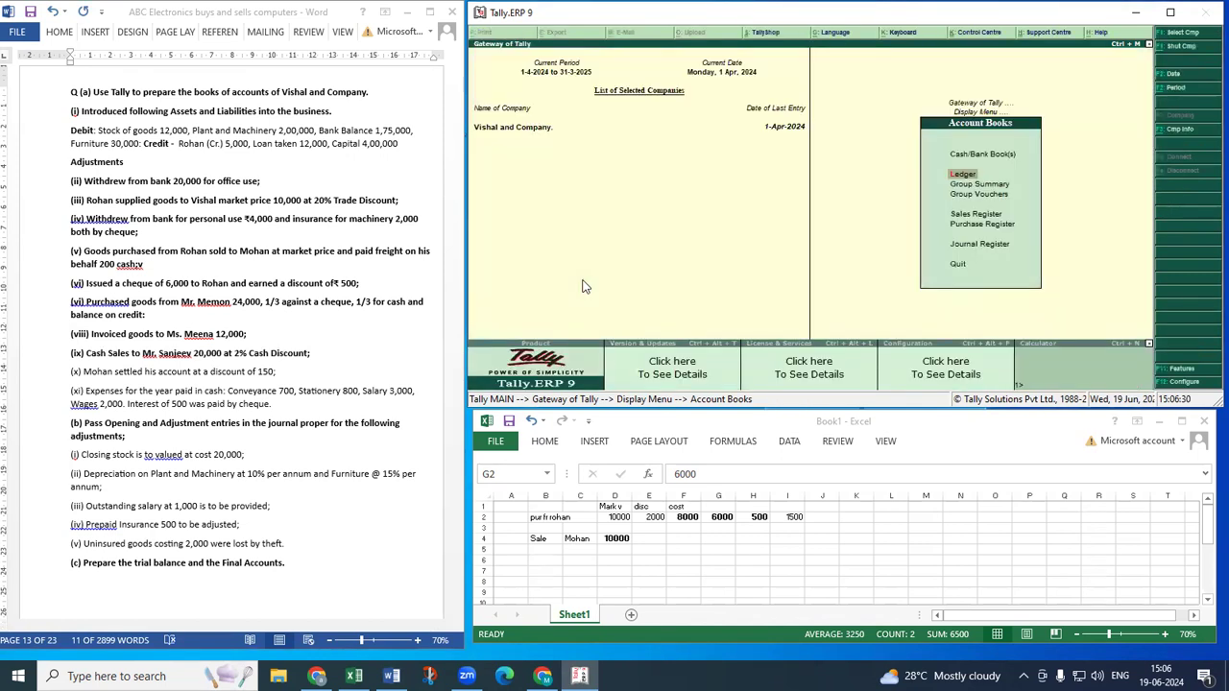
key(Escape)
key(Escape)
key(Escape)
key(Escape)
key(v)
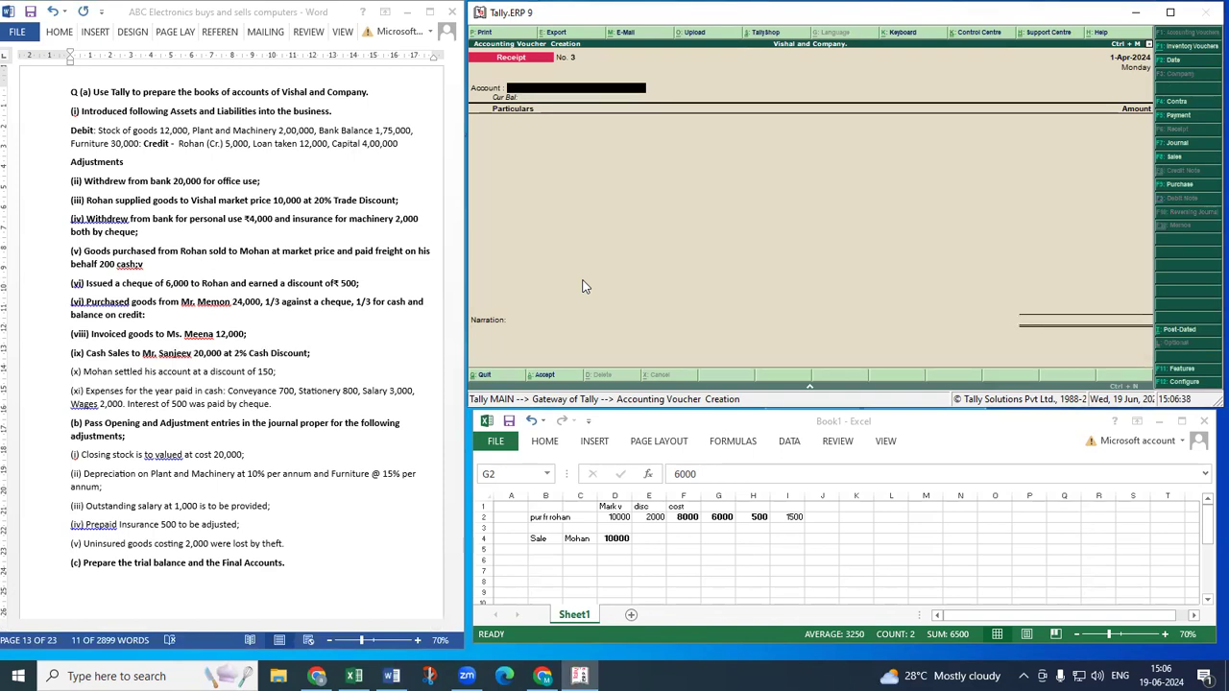
text(7)
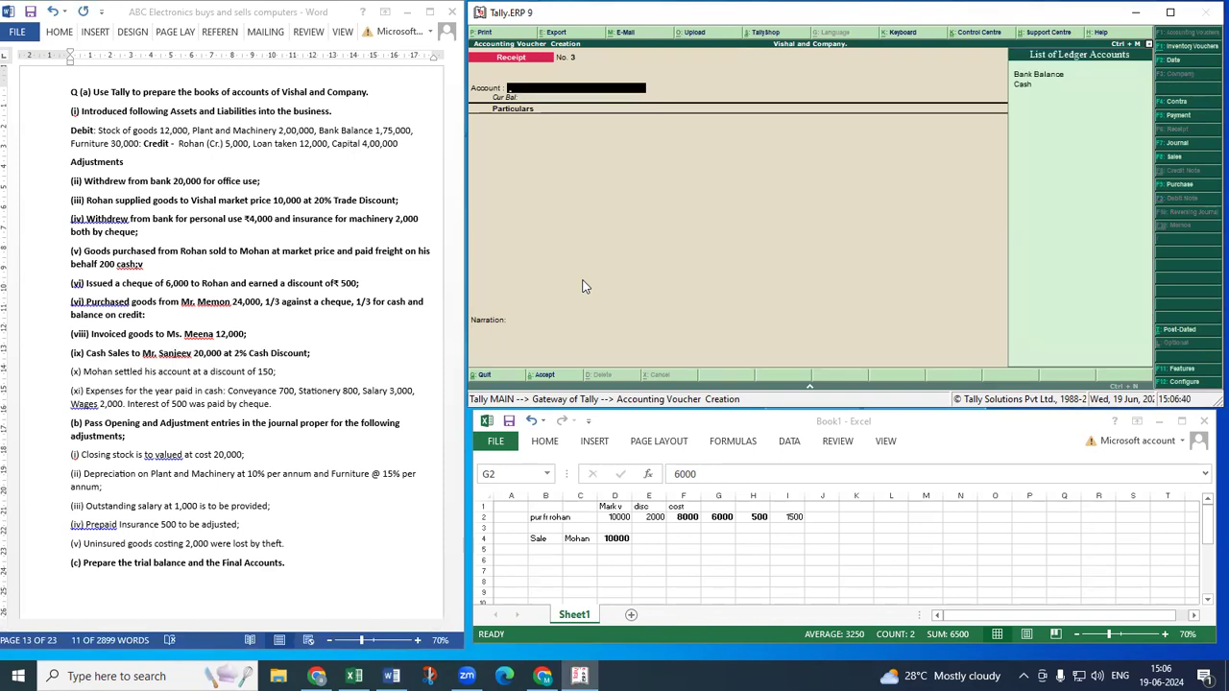
text(c)
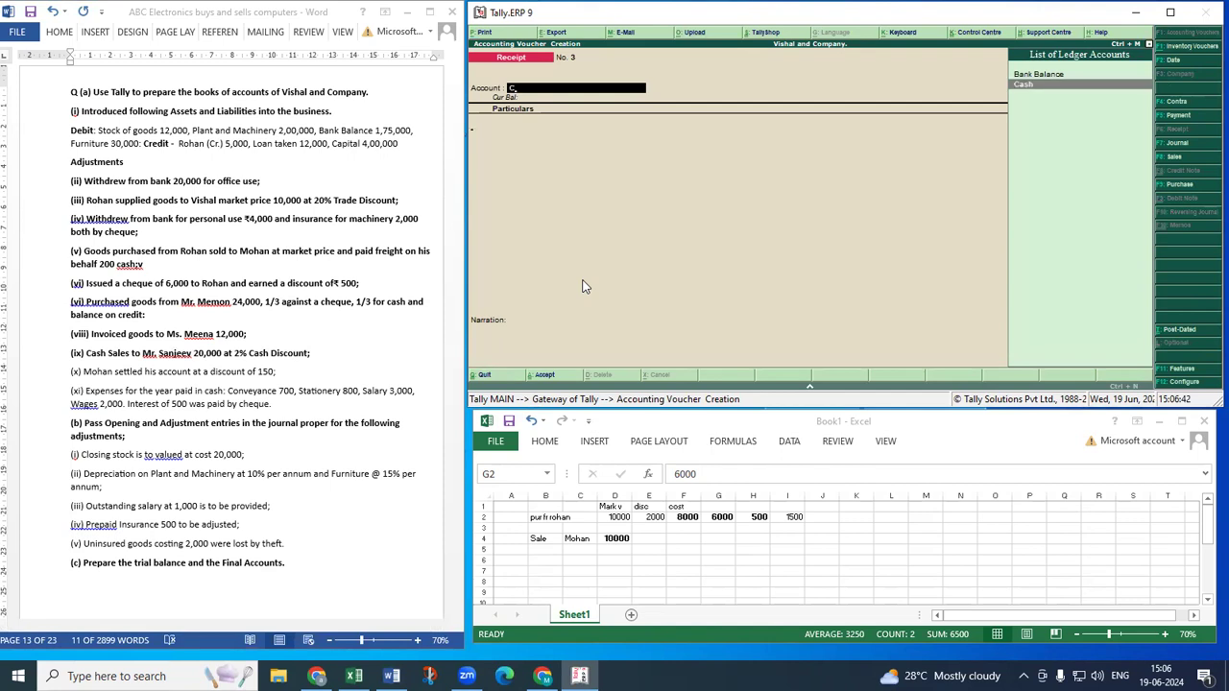
key(Return)
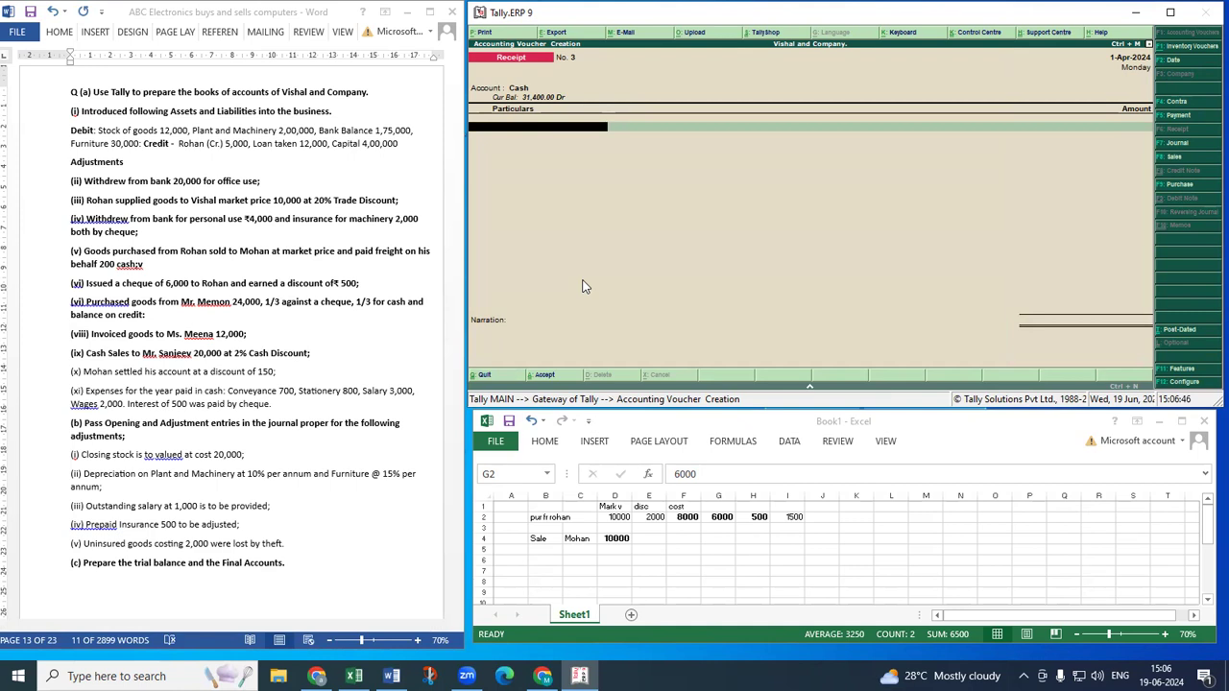
Credit the customer from adjustment (x) with 10,050 in the receipt voucher.
text(M)
key(Down)
key(Down)
key(Return)
text(1)
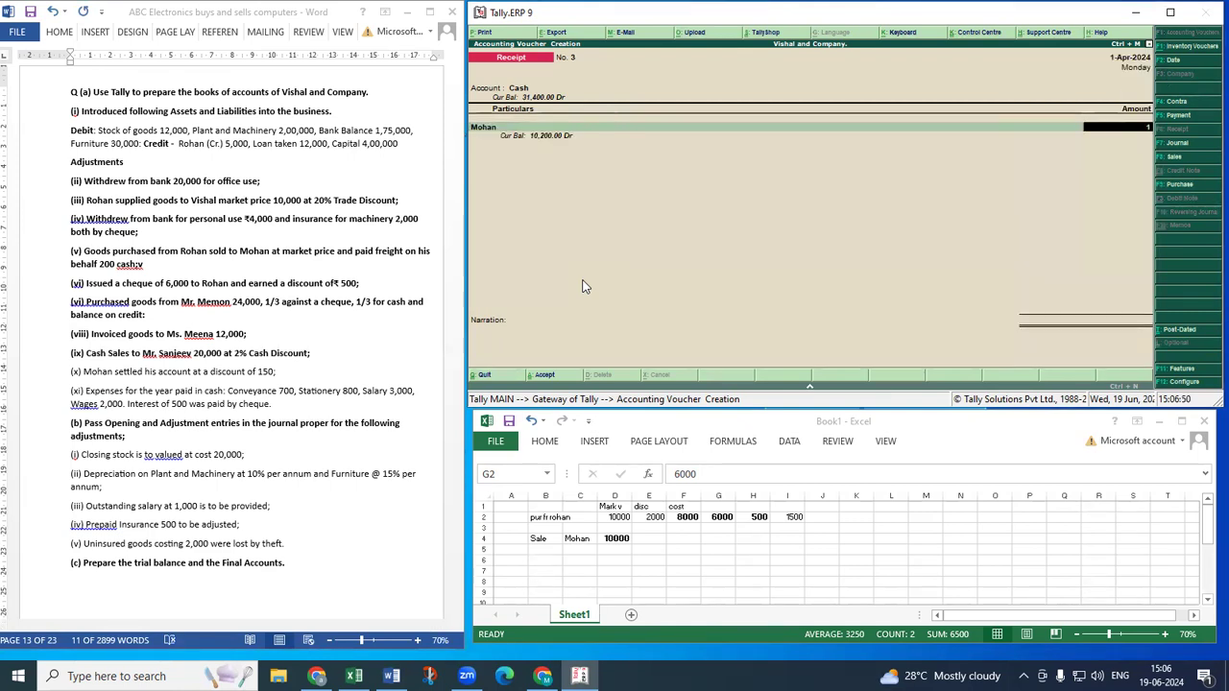
text(0,050)
key(Return)
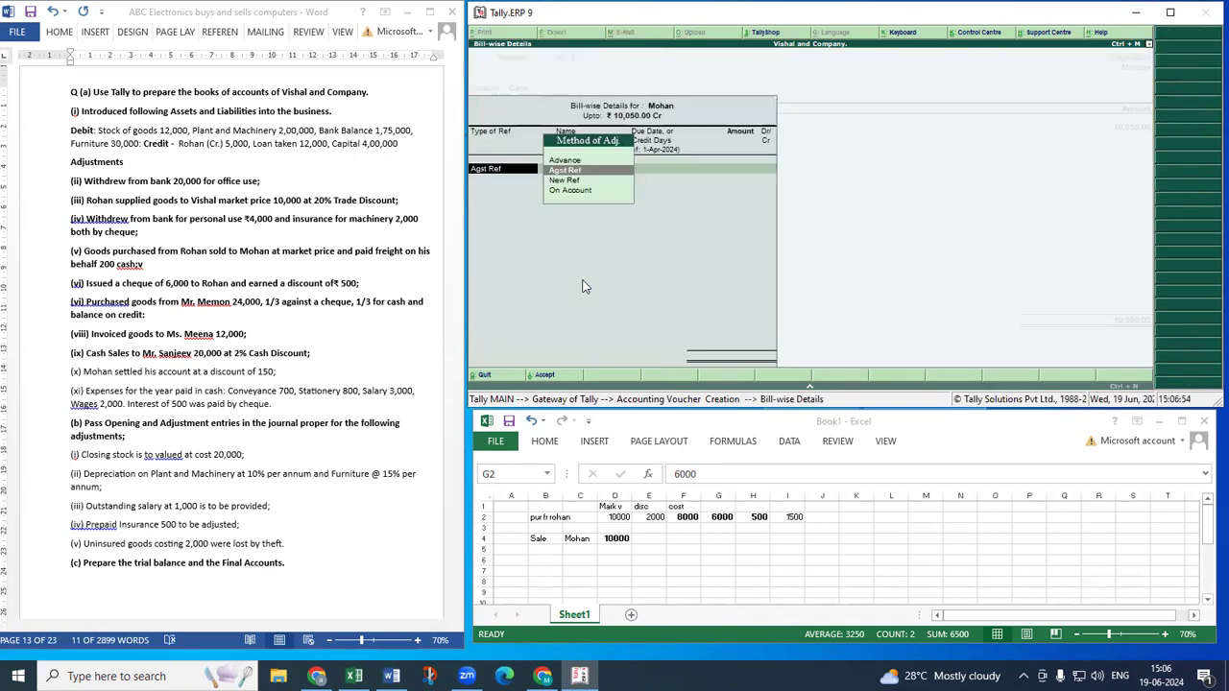
Allocate the customer's 10,050 receipt as On Account in the bill-wise details.
key(Return)
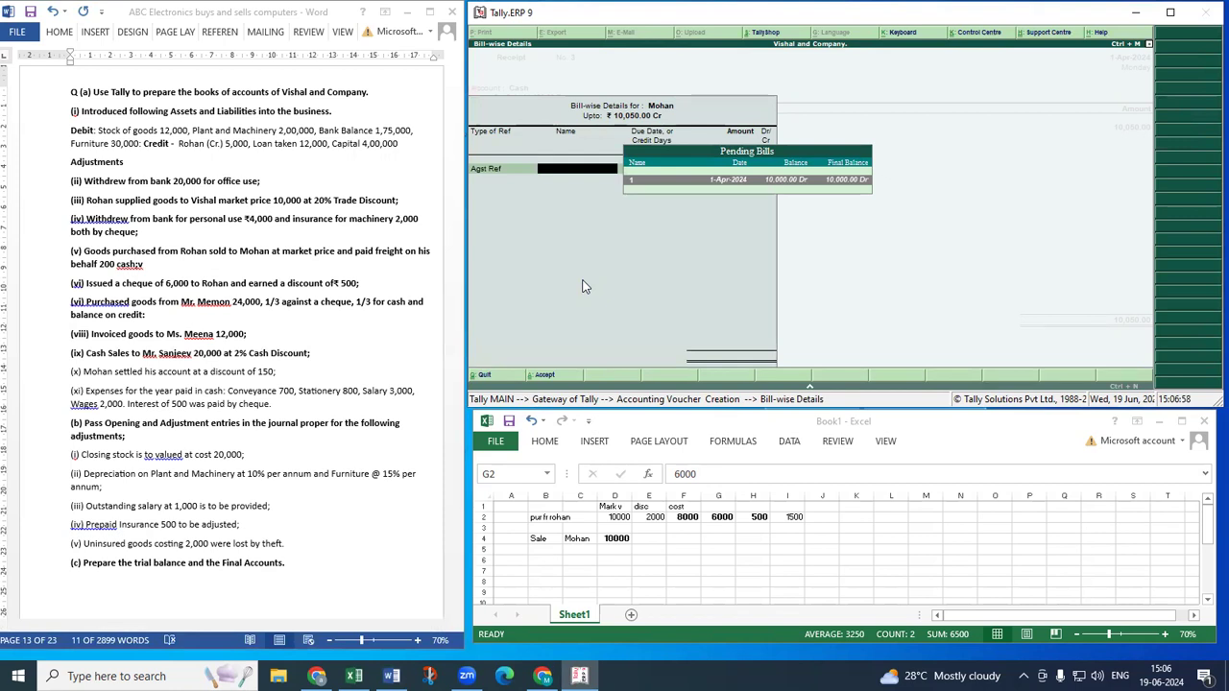
key(Escape)
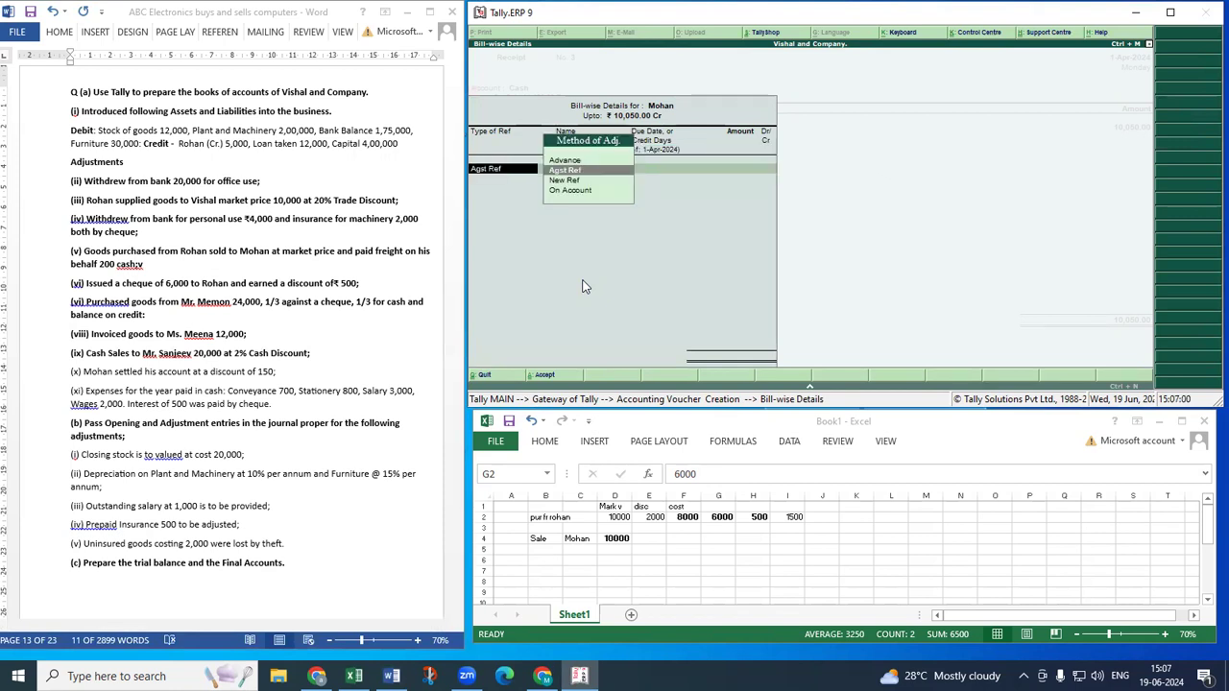
key(Down)
key(Down)
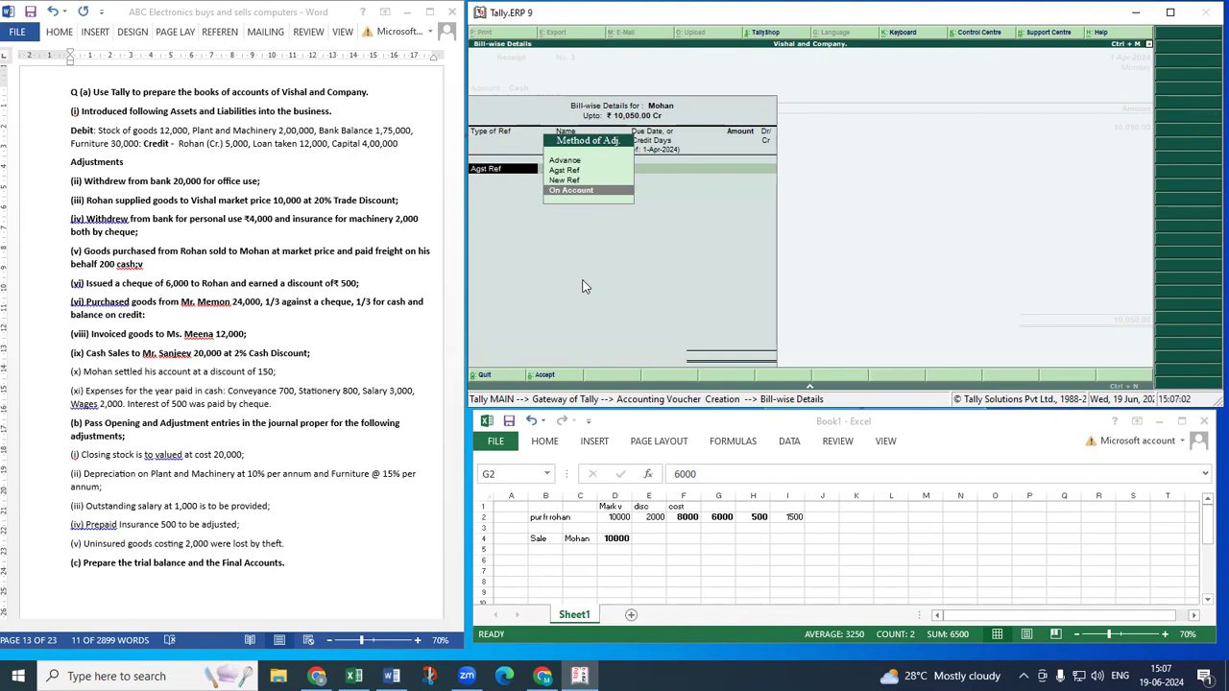
key(Return)
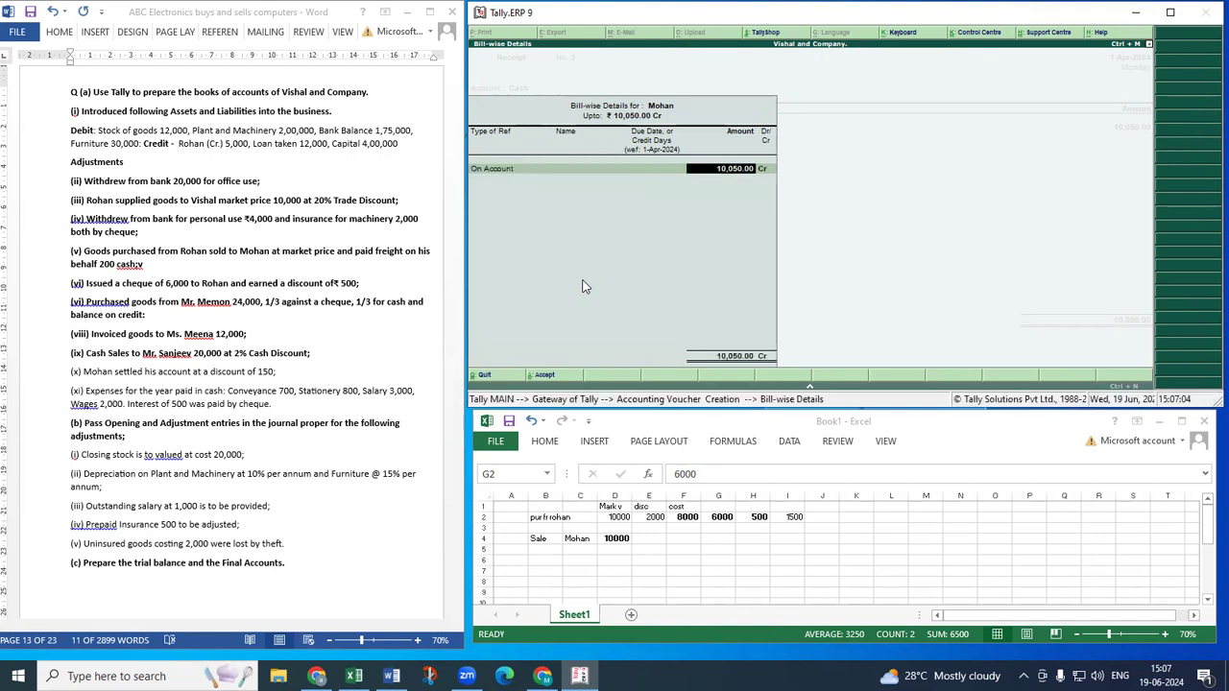
key(Return)
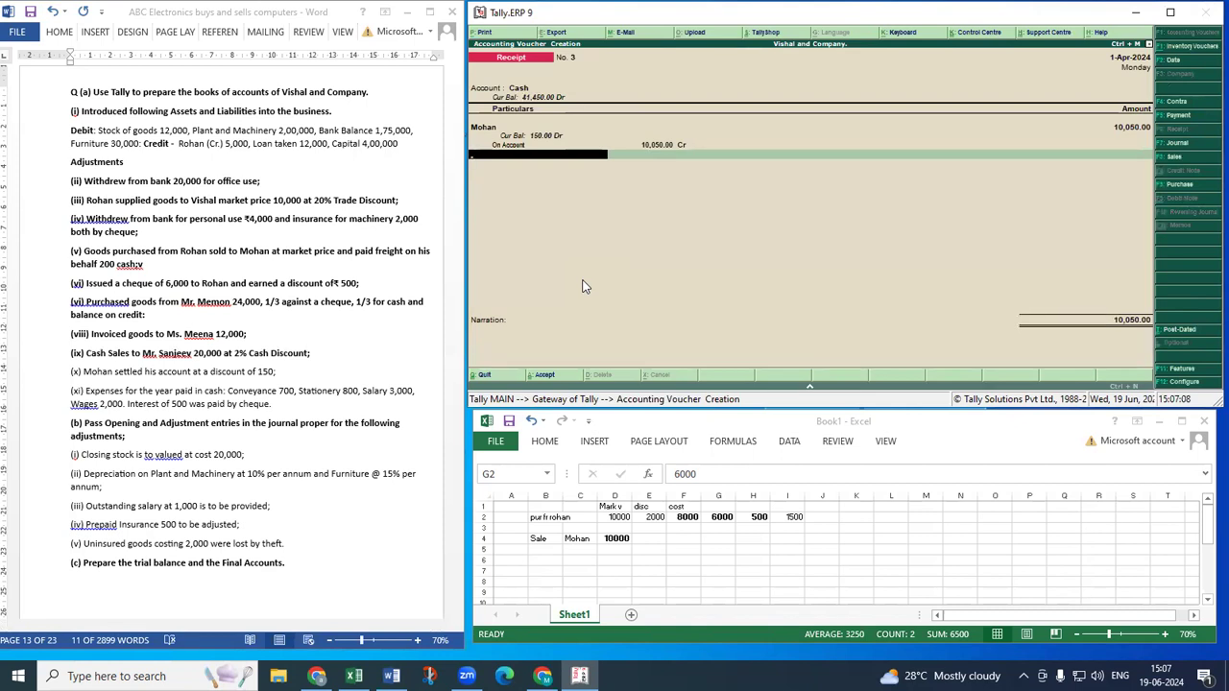
Reopen the customer's bill allocation, review the available adjustment methods and keep On Account for the 10,050.
key(BackSpace)
key(BackSpace)
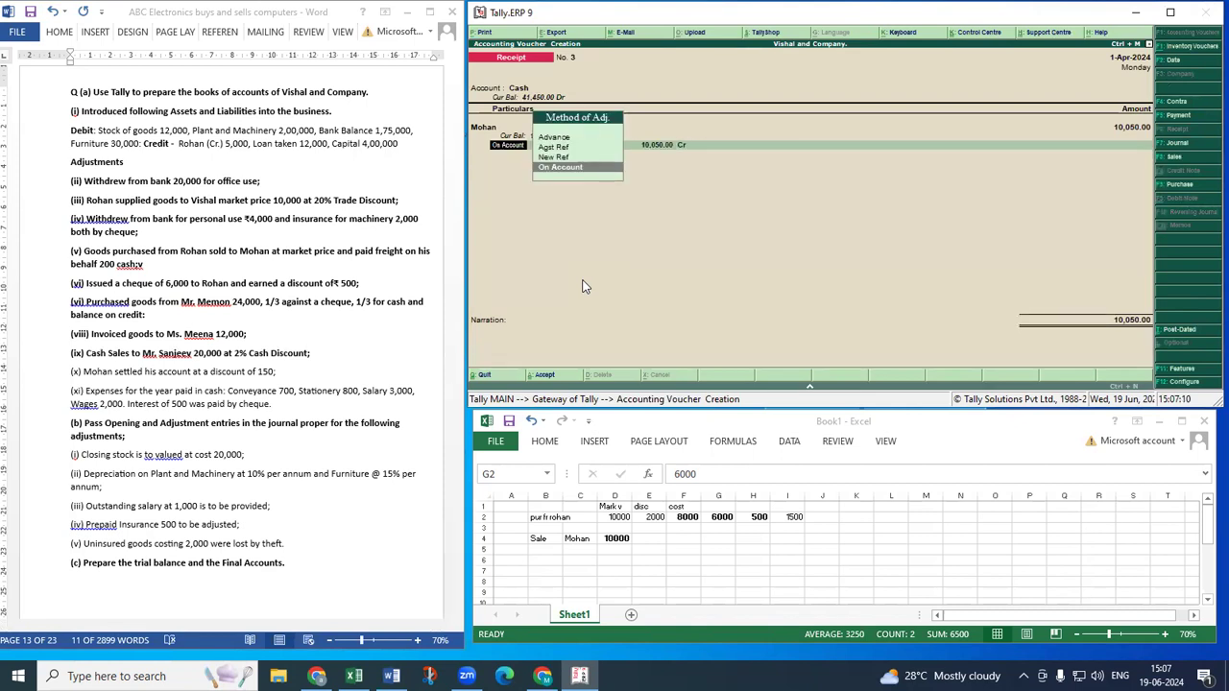
key(Up)
key(Up)
key(Up)
key(Down)
key(Down)
key(Down)
key(Up)
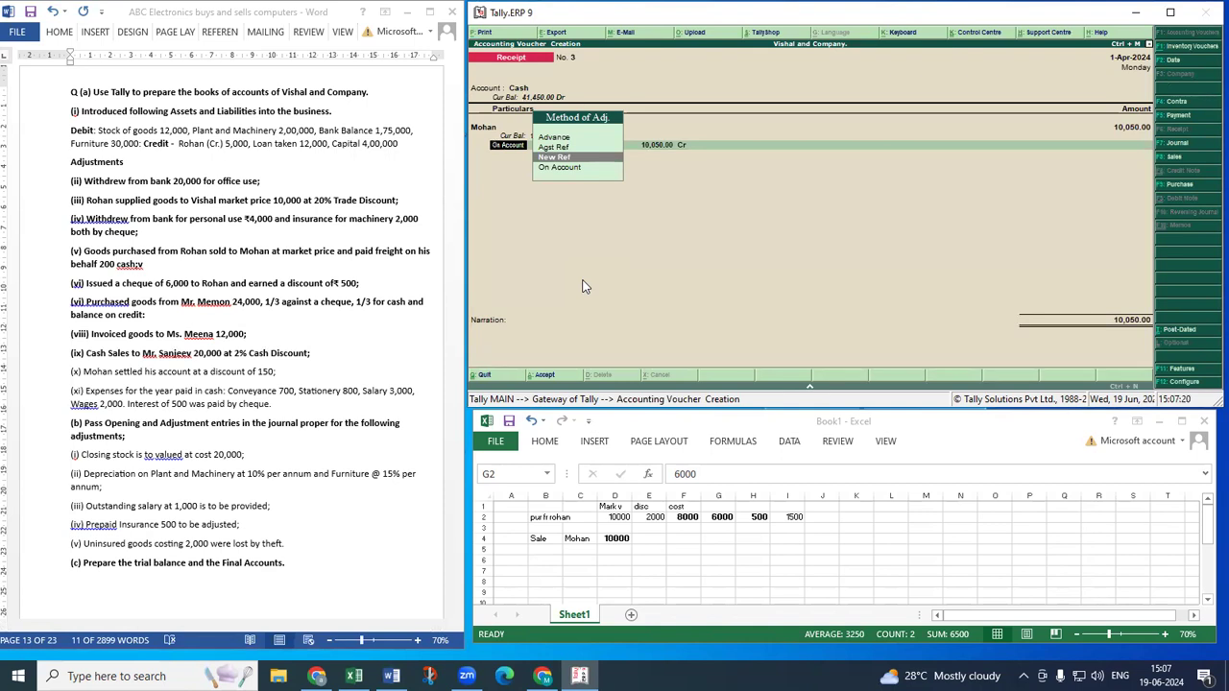
key(Up)
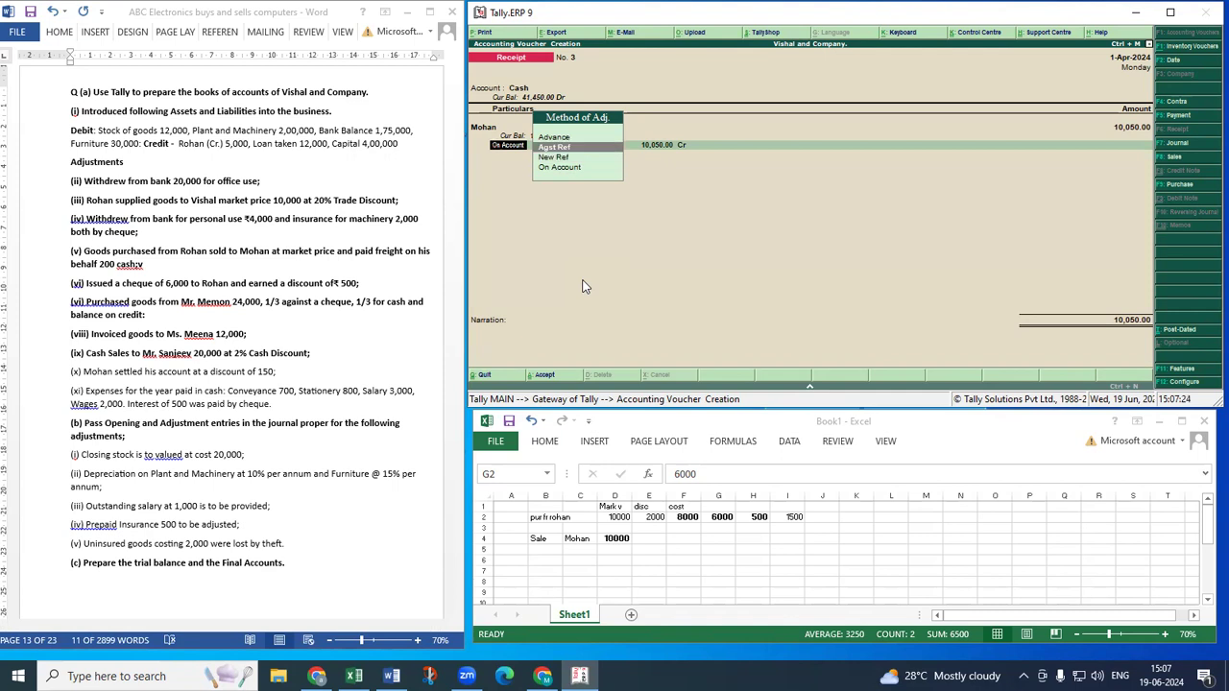
key(Down)
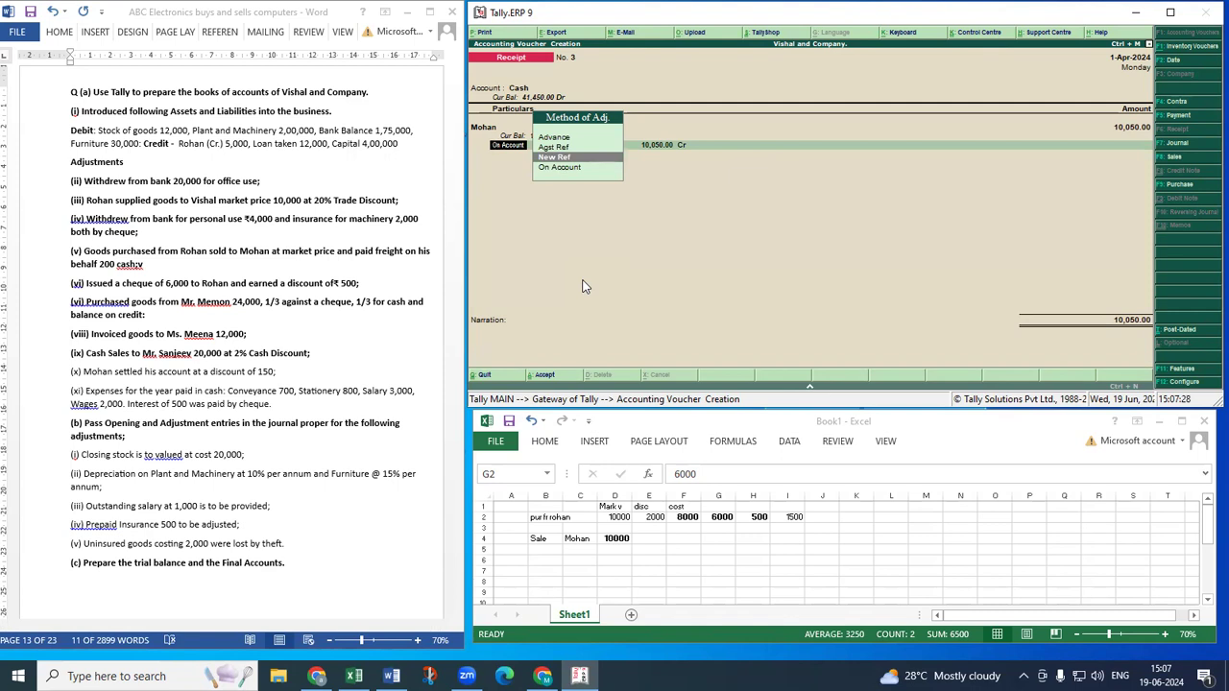
key(Down)
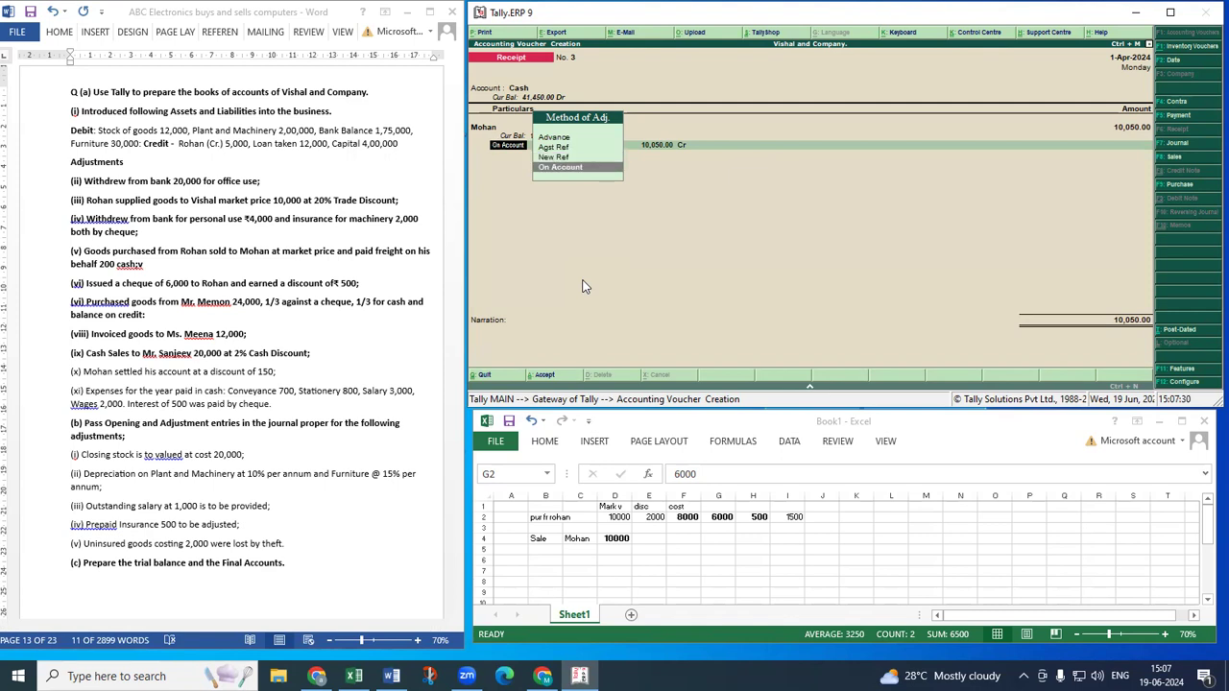
key(Return)
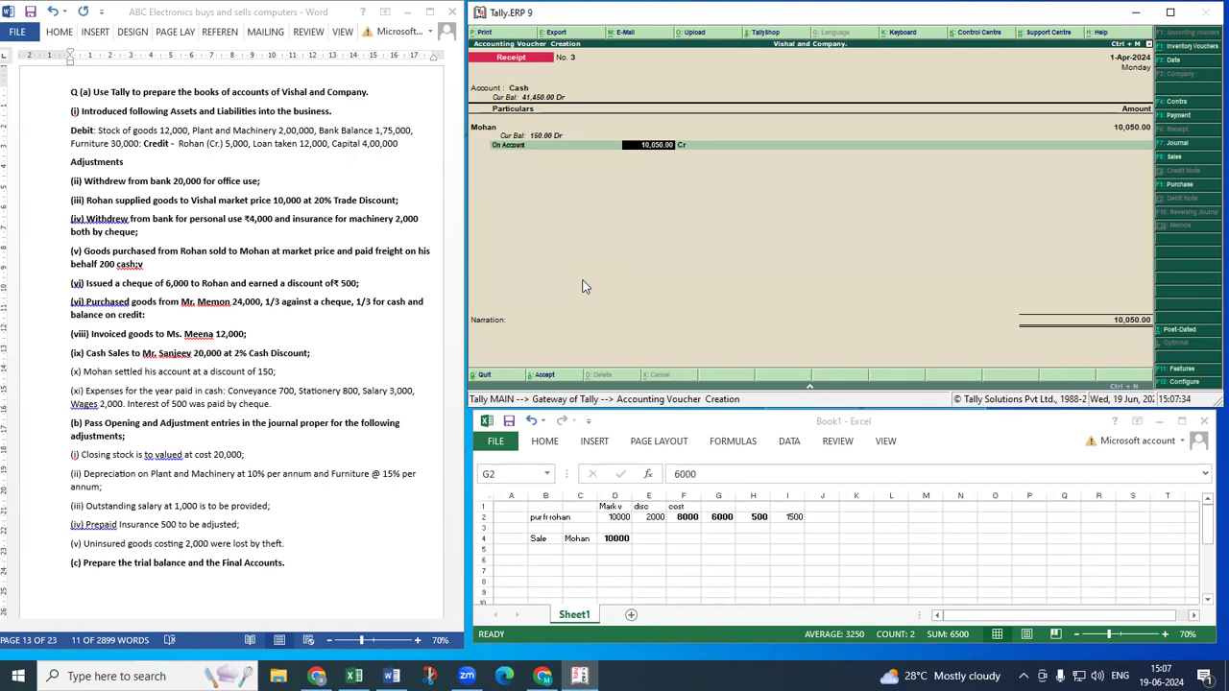
key(Return)
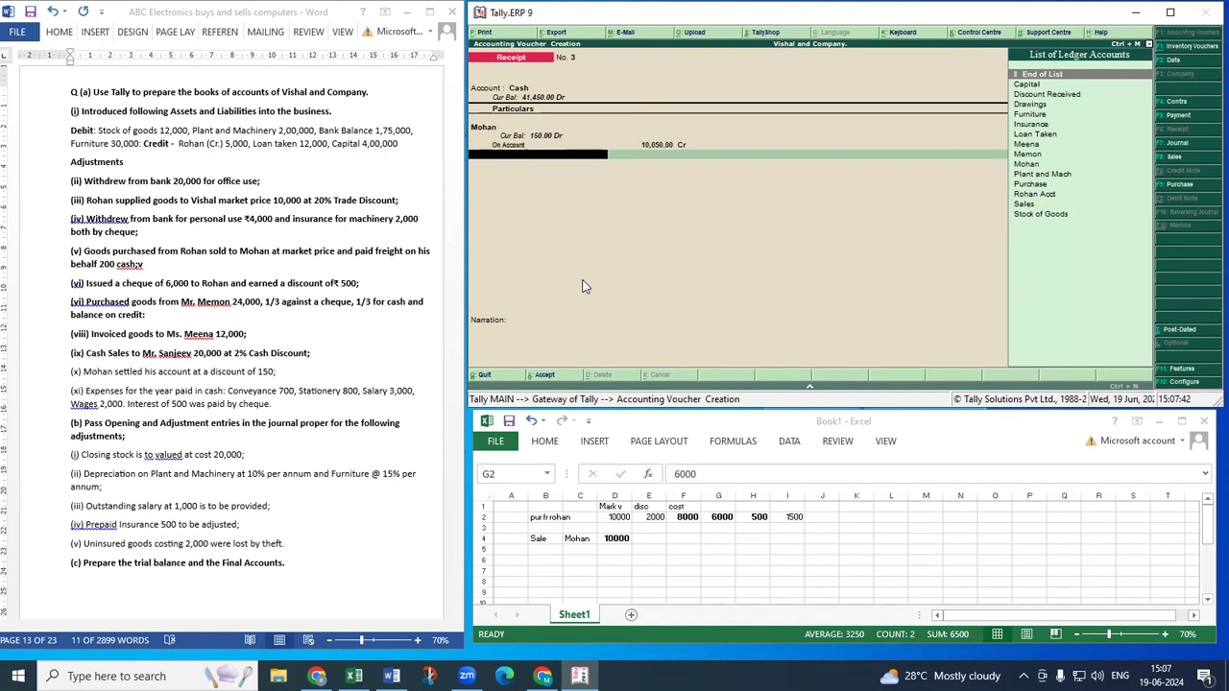
Create a Discount Allowed ledger under Indirect Expenses from the second line of the receipt voucher.
text(D)
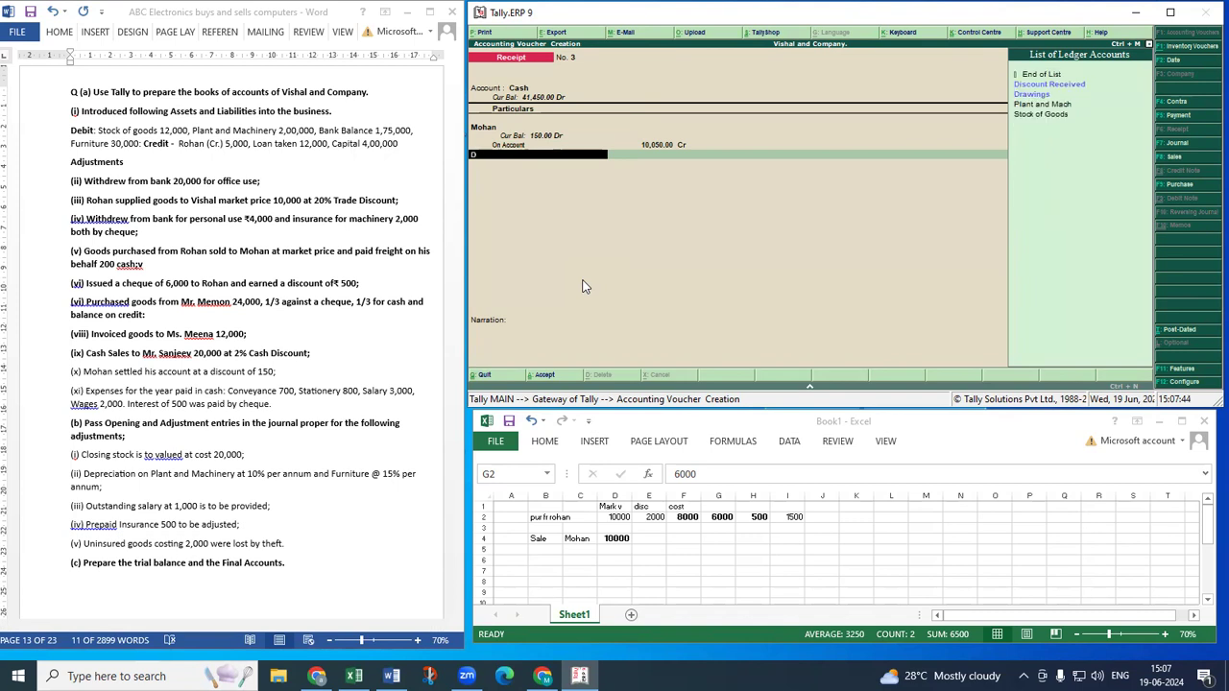
key(alt+c)
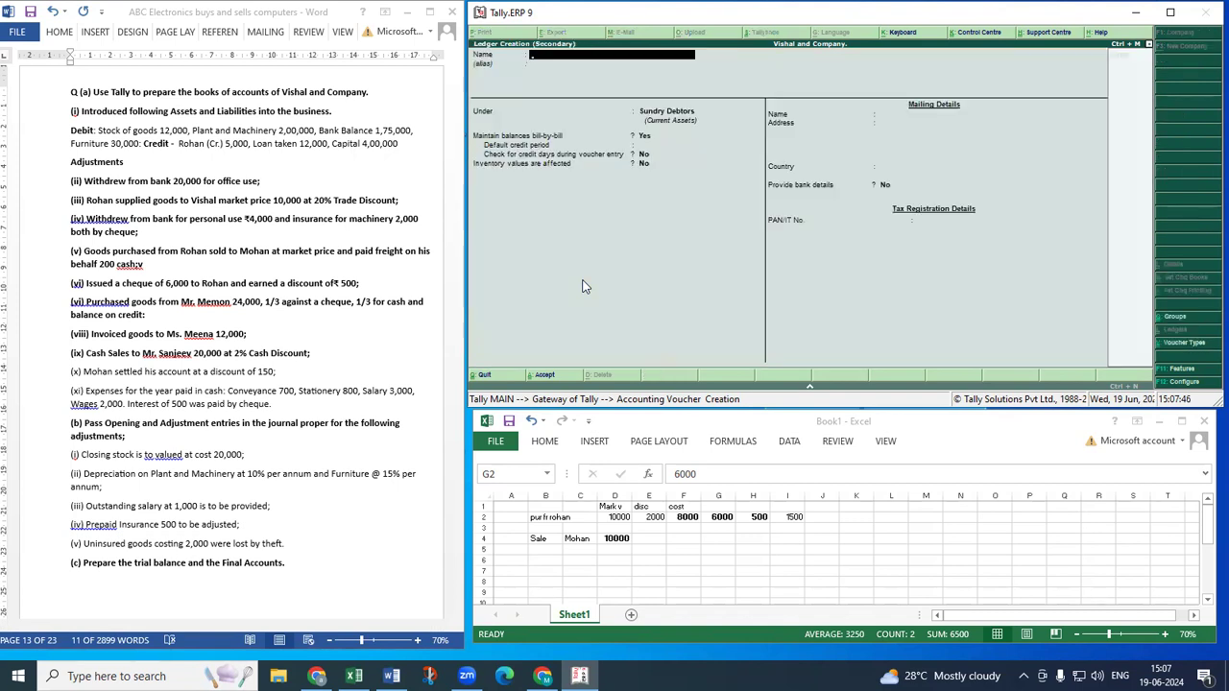
text(D)
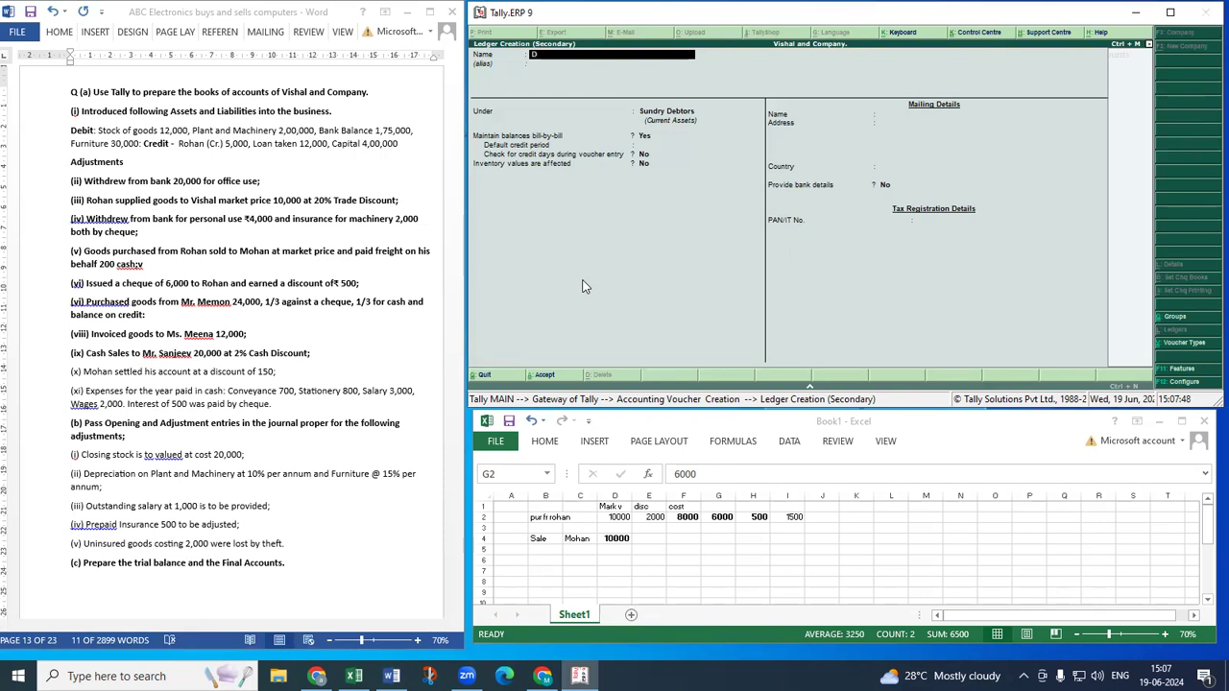
text(iscount Allowed)
key(Return)
key(Return)
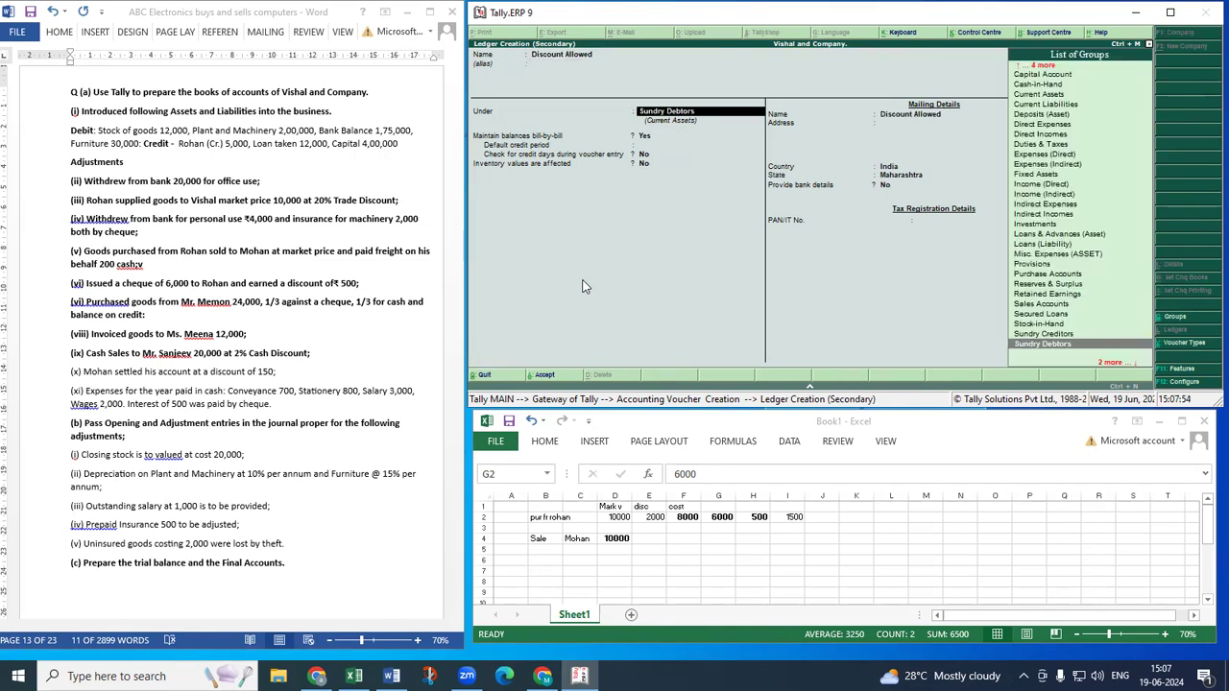
text(I)
key(Down)
key(Down)
key(Down)
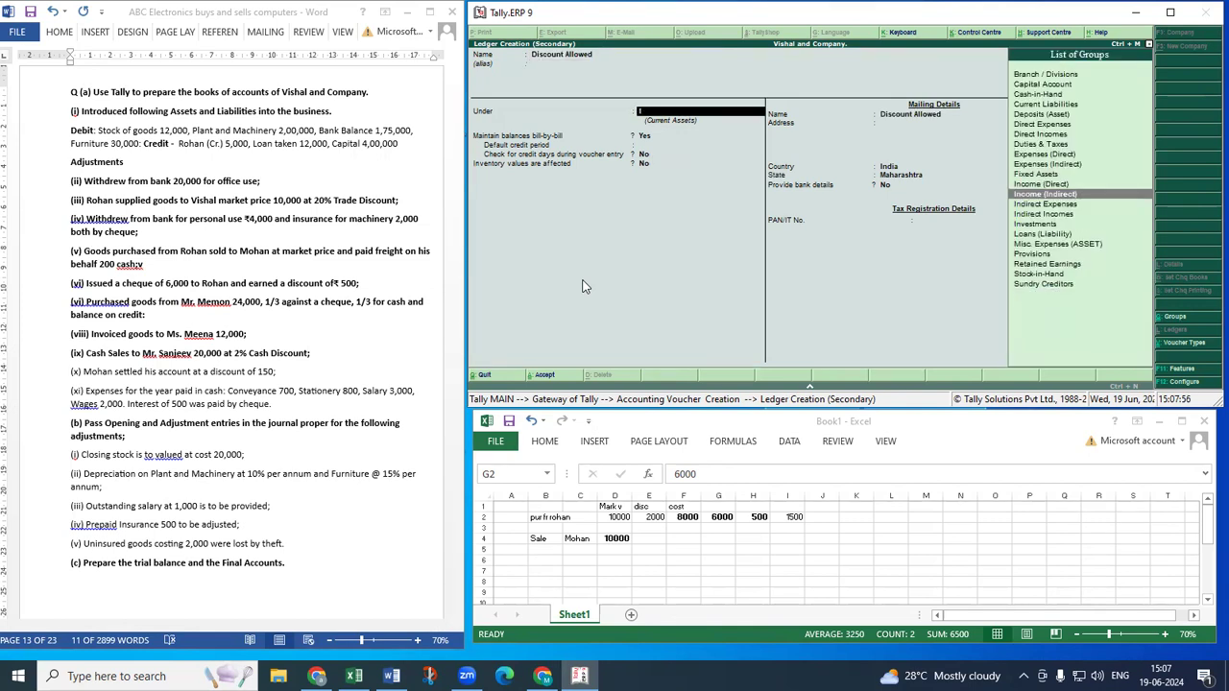
key(Return)
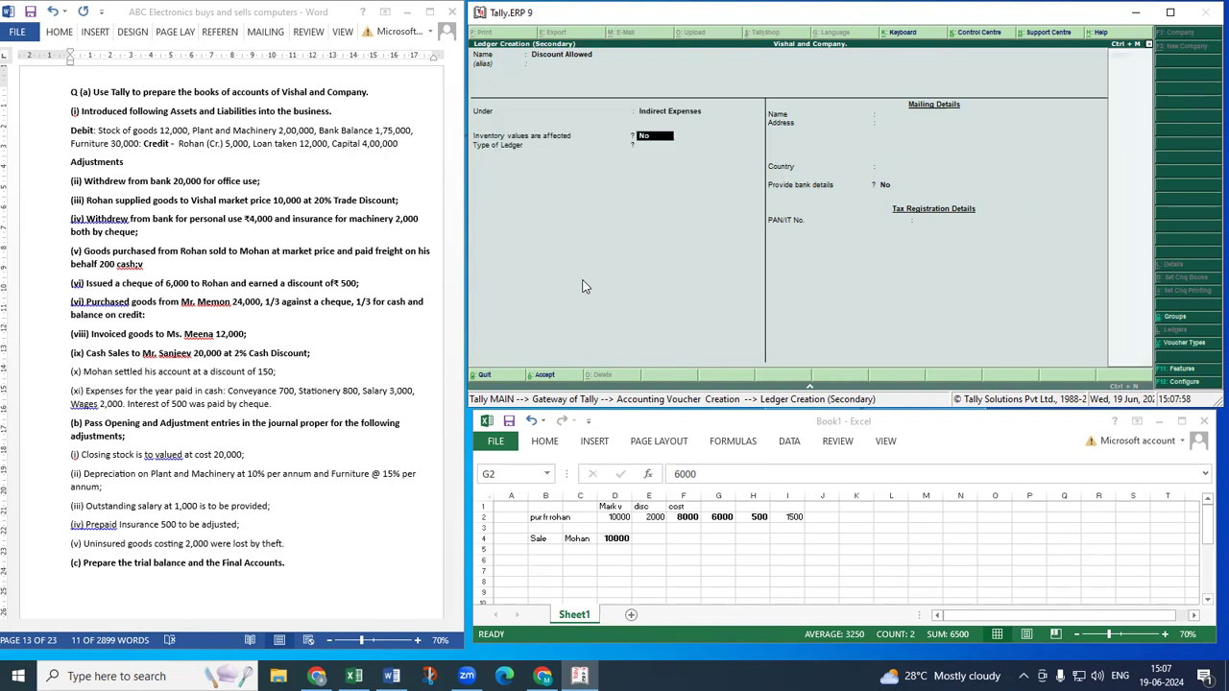
key(ctrl+a)
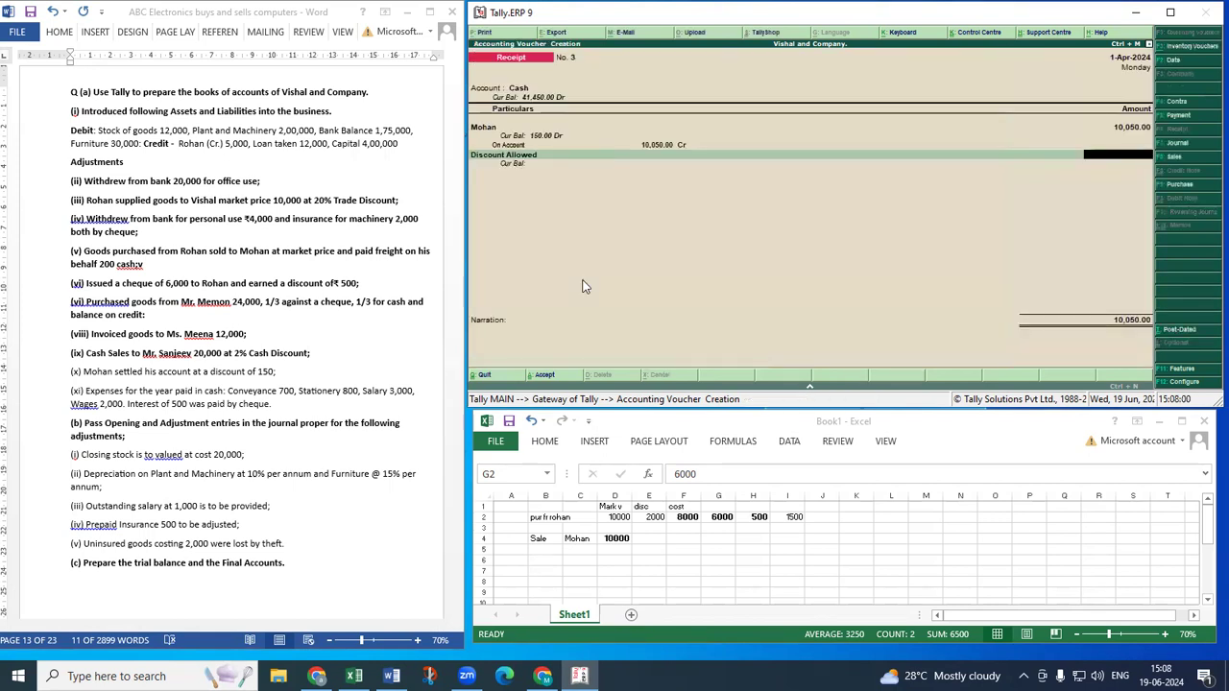
Try to record the 150 discount against Discount Allowed in the receipt voucher.
text(150)
key(Return)
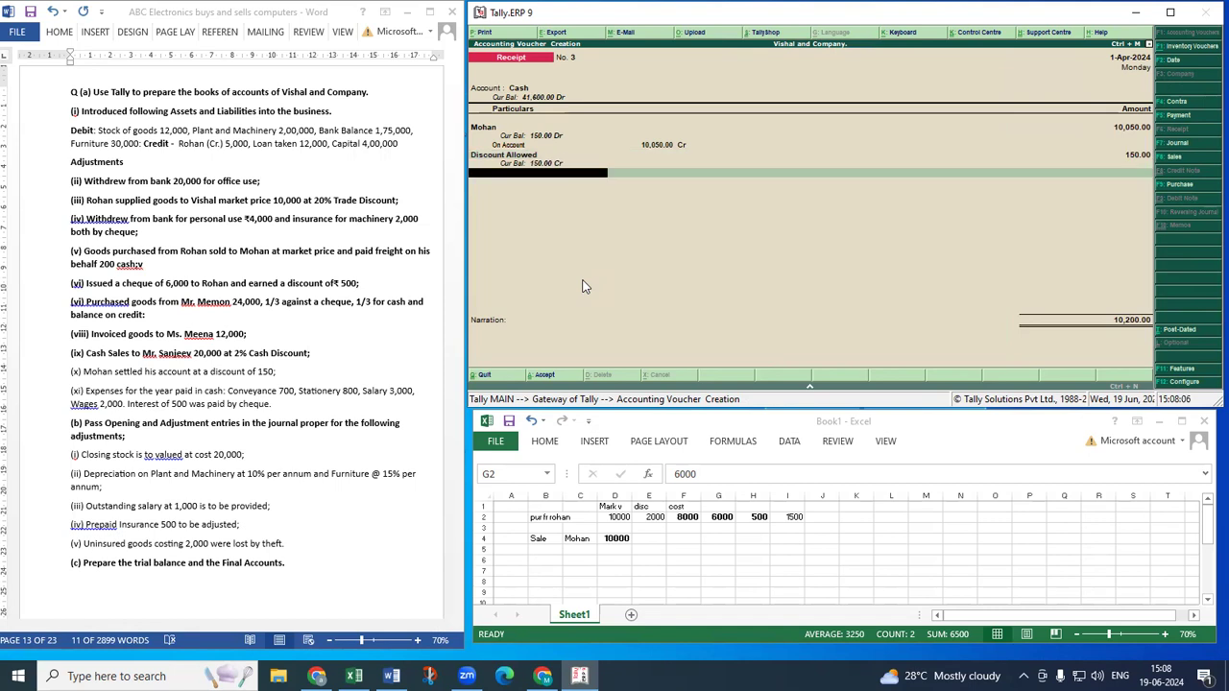
key(Return)
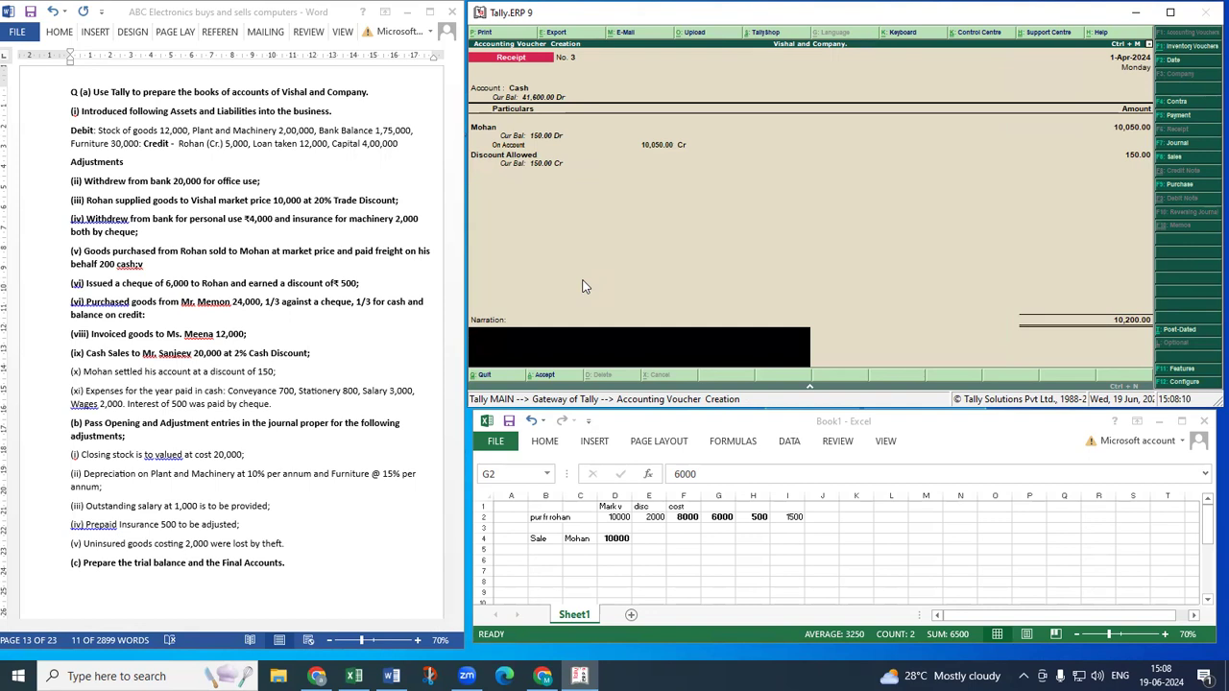
Remove the Discount Allowed line from the receipt voucher and accept the voucher with a blank narration.
key(BackSpace)
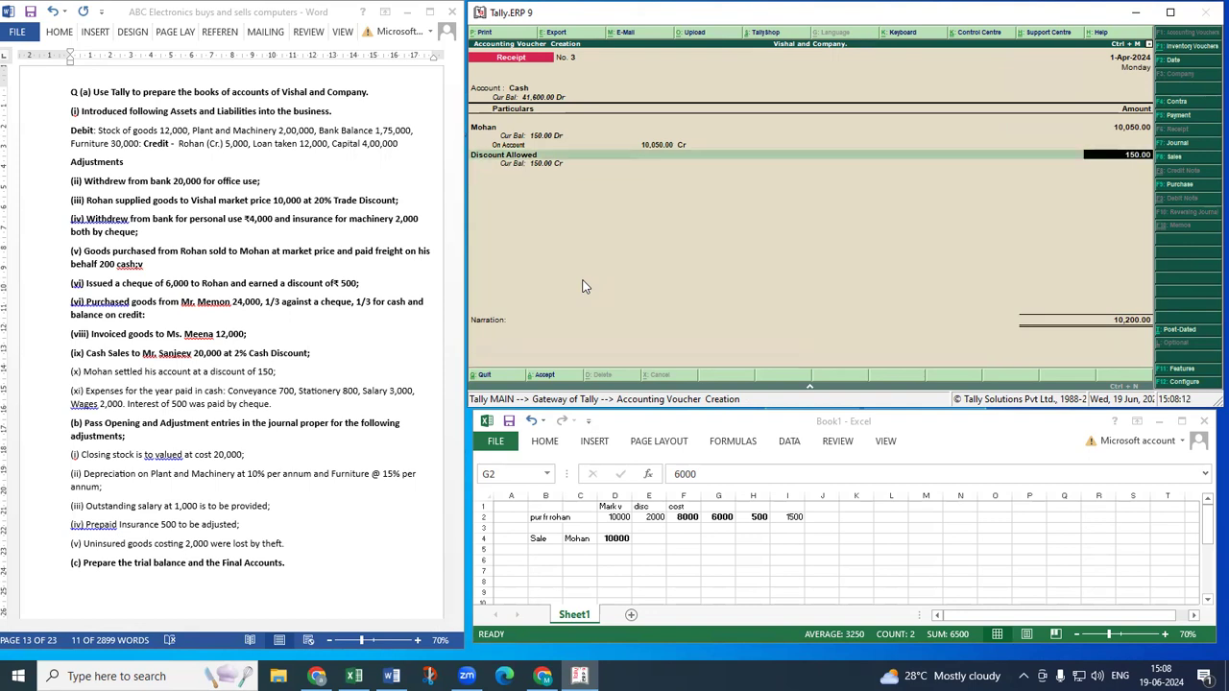
key(BackSpace)
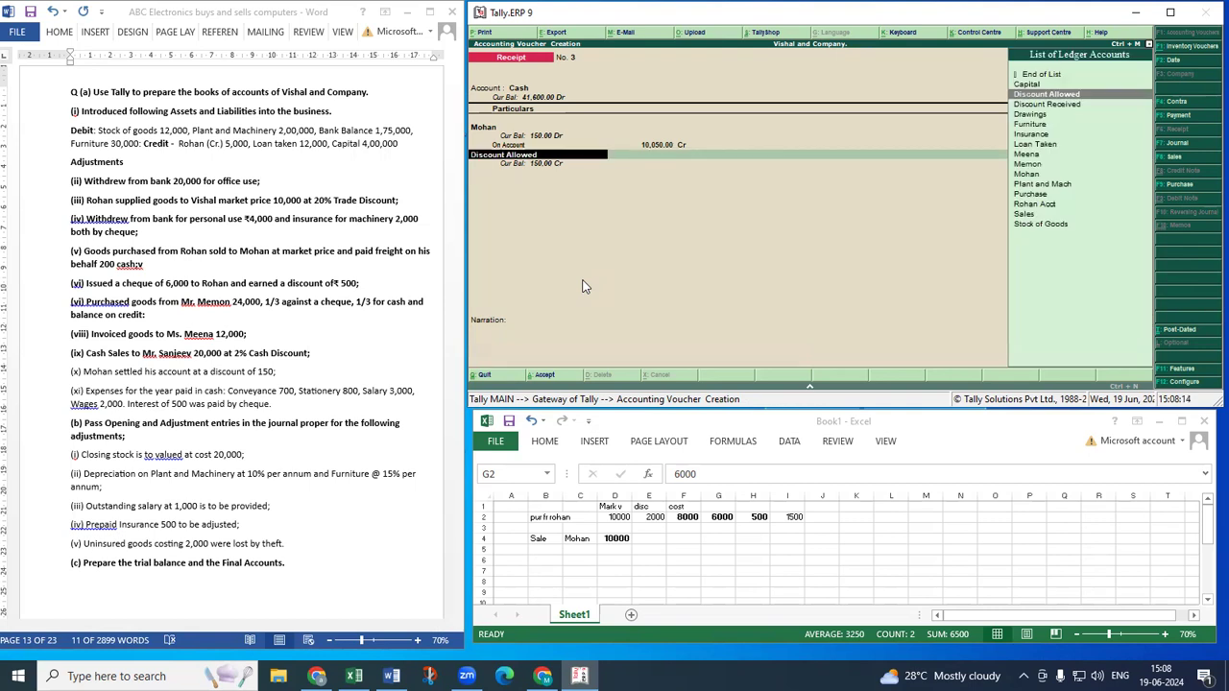
text(al)
key(BackSpace)
key(BackSpace)
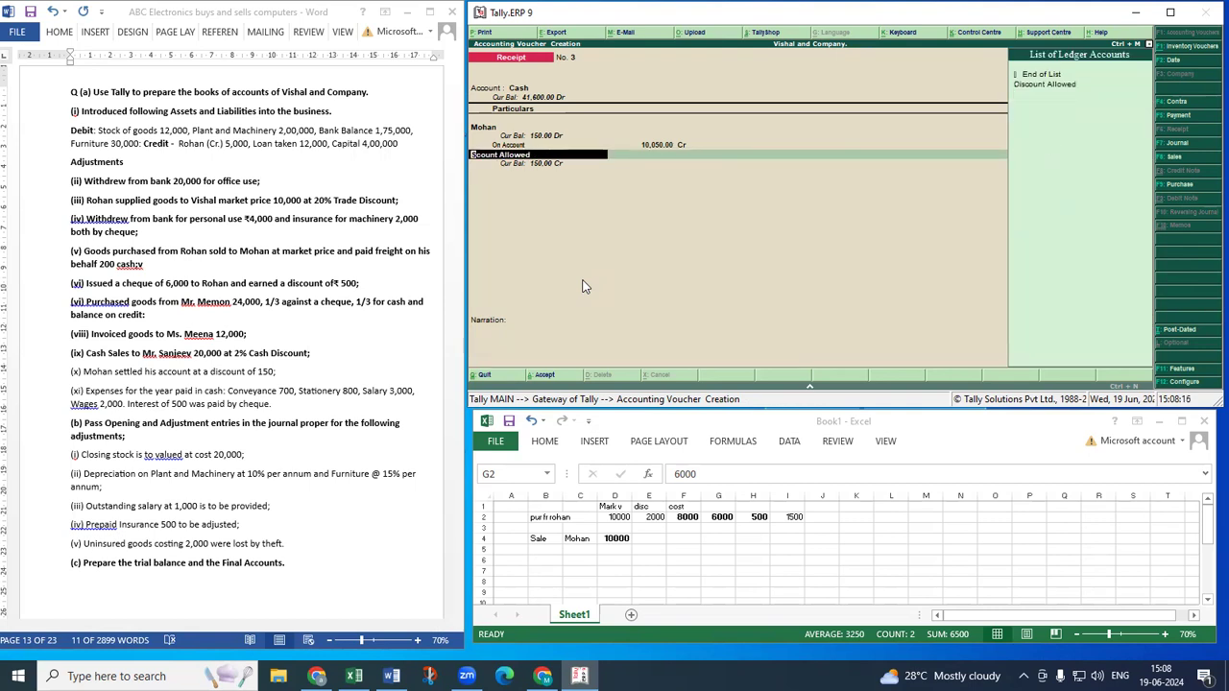
key(Return)
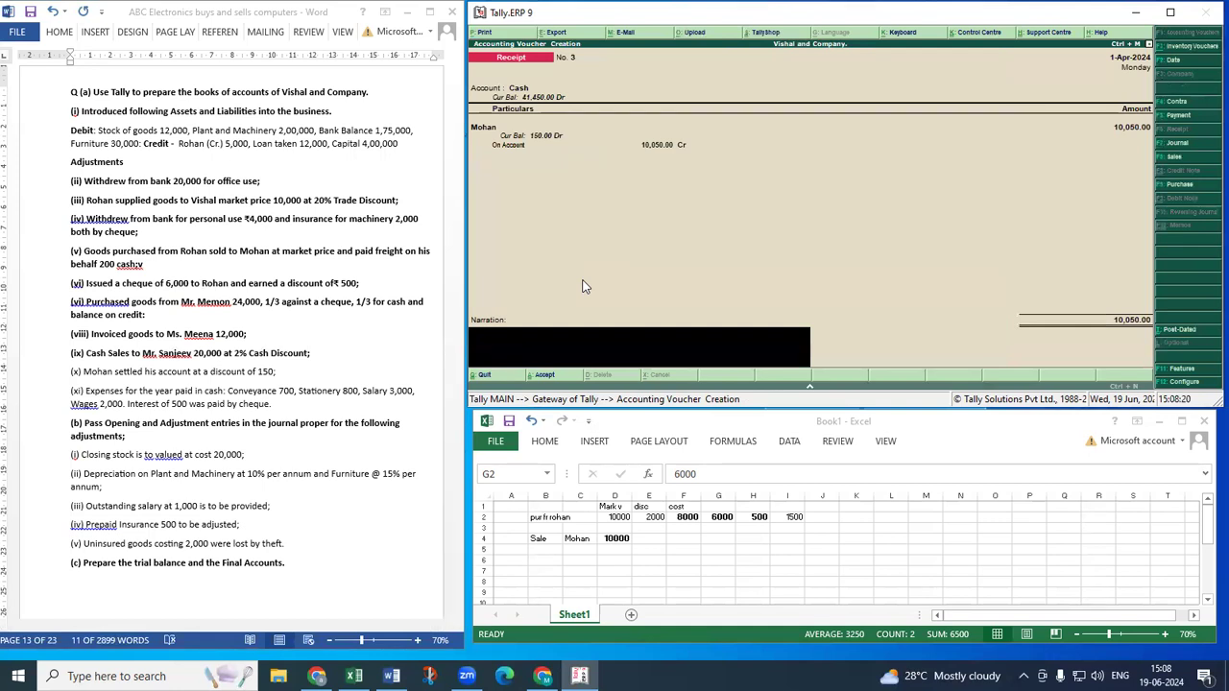
key(Return)
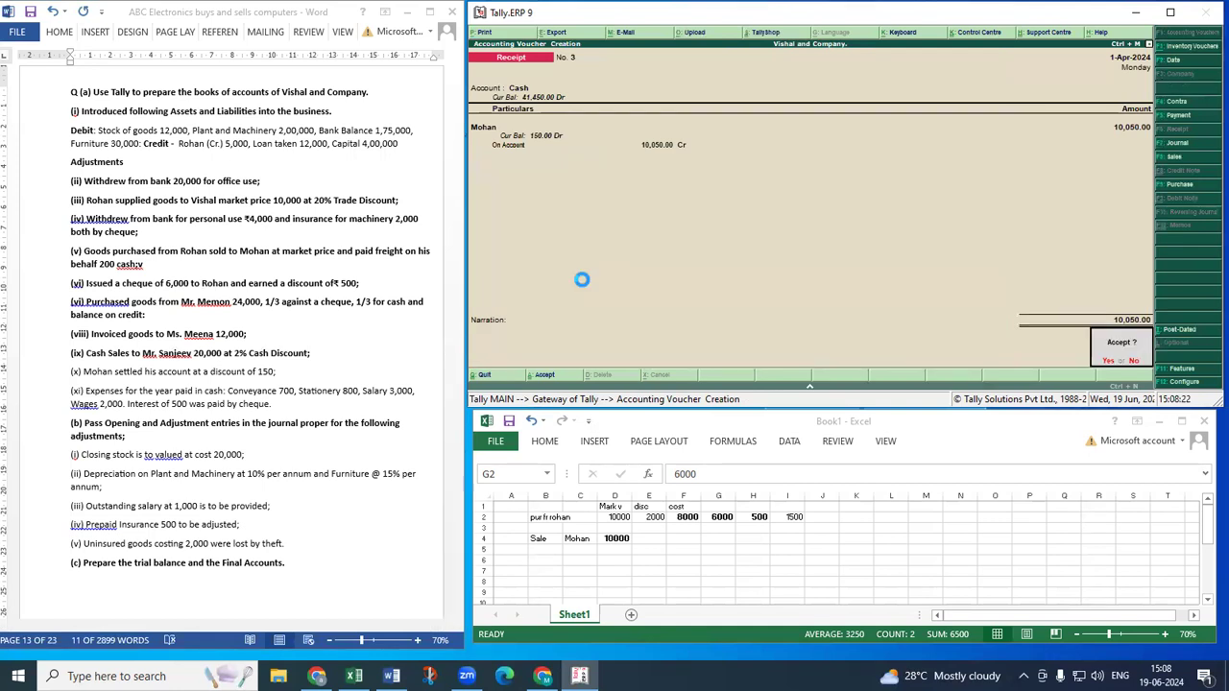
Save the 10,050 cash receipt voucher and leave voucher entry for the Gateway of Tally.
key(Return)
key(Escape)
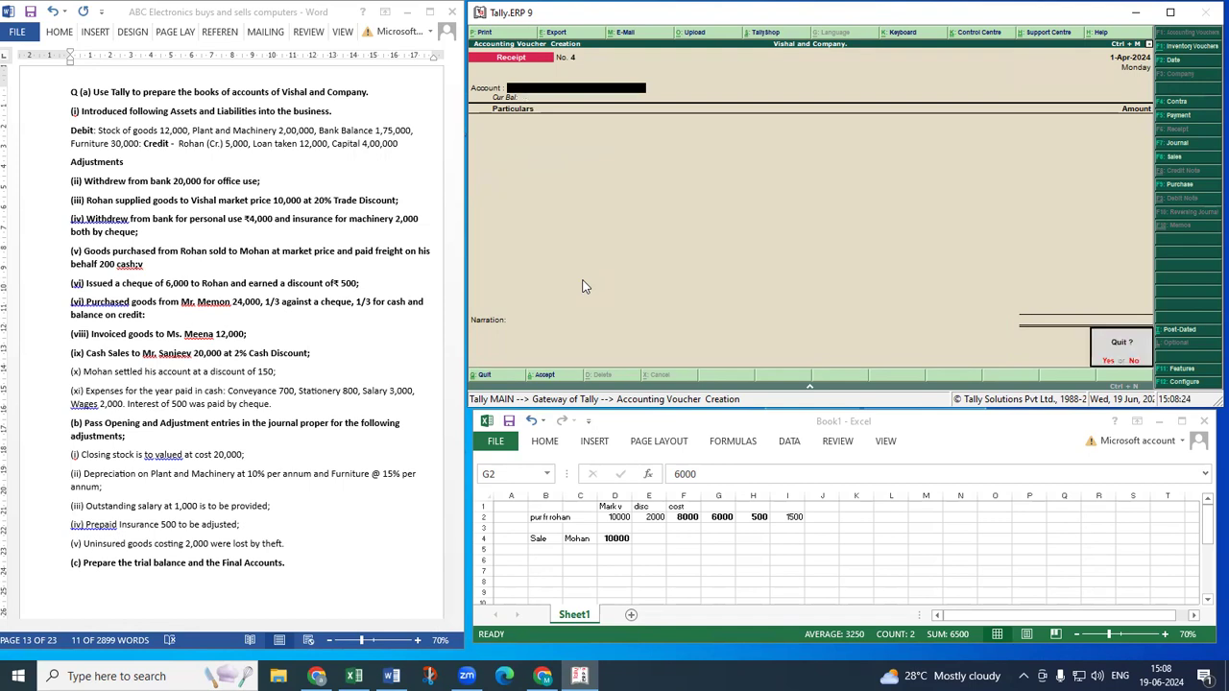
key(Return)
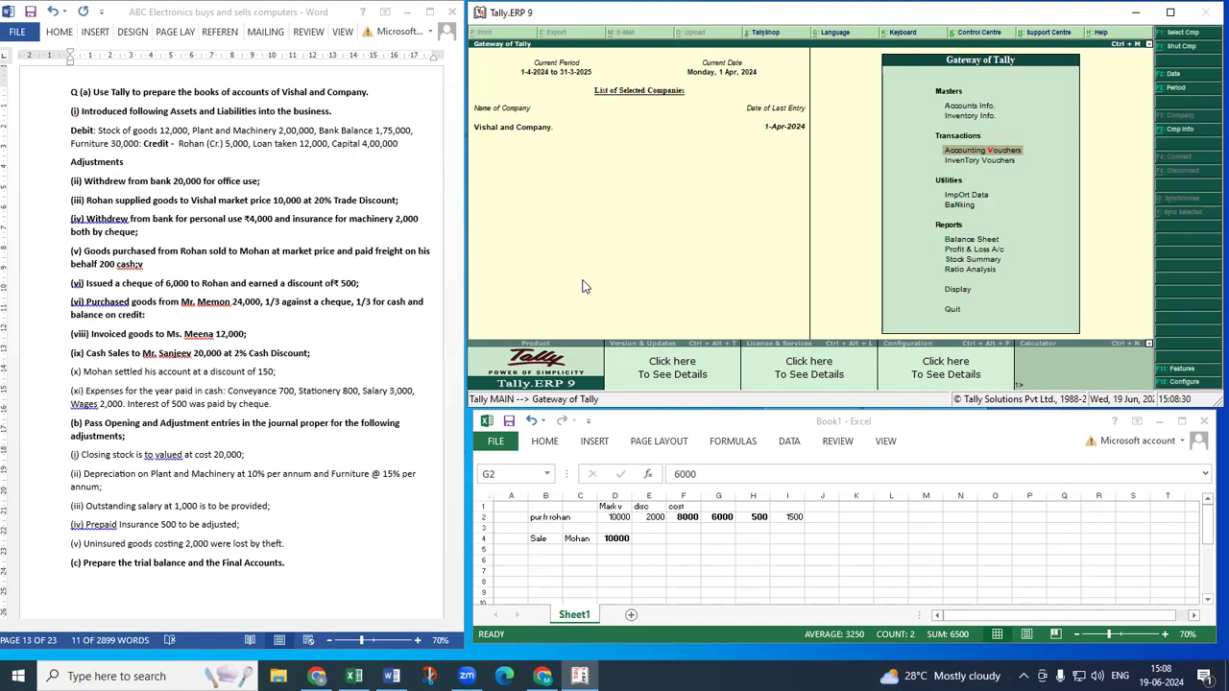
Display the ledger vouchers of the customer who settled at a discount, from the account books.
key(d)
key(a)
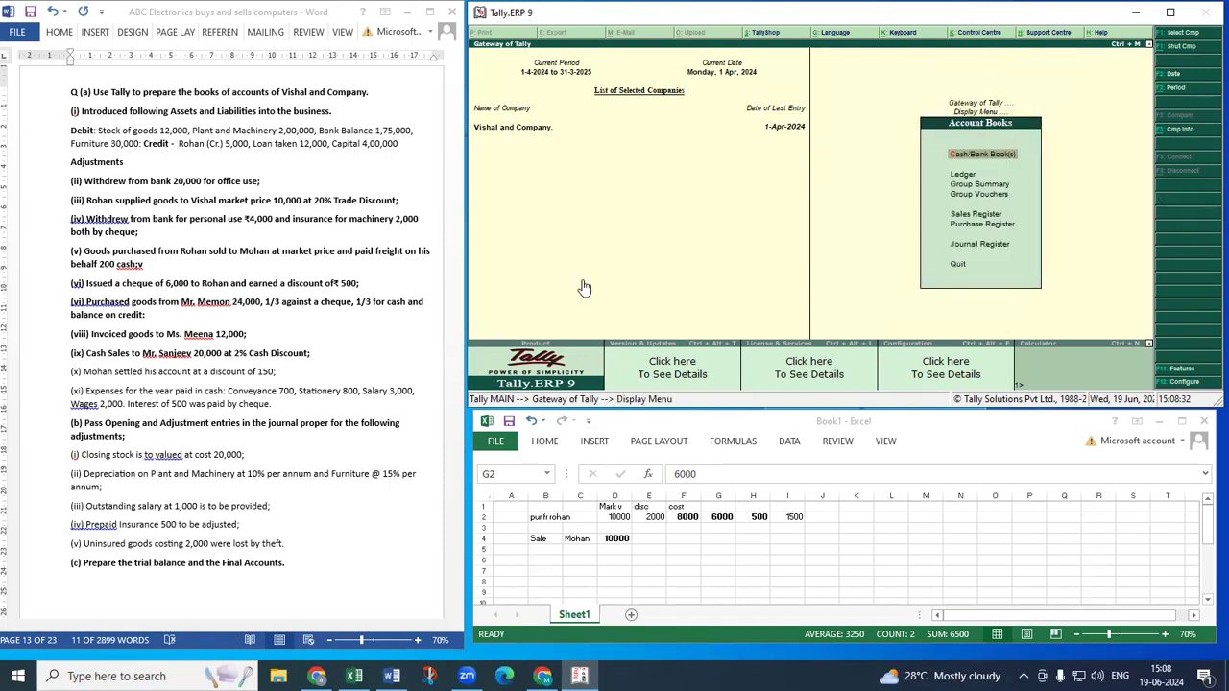
key(Return)
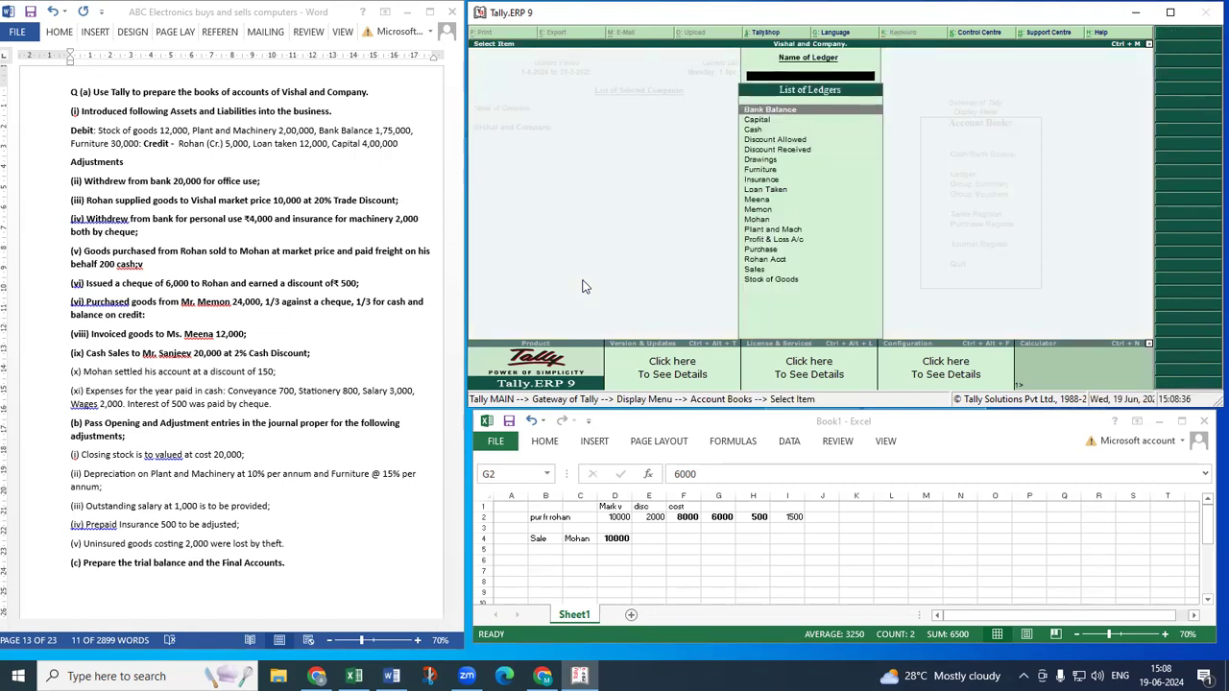
text(M)
key(Down)
key(Down)
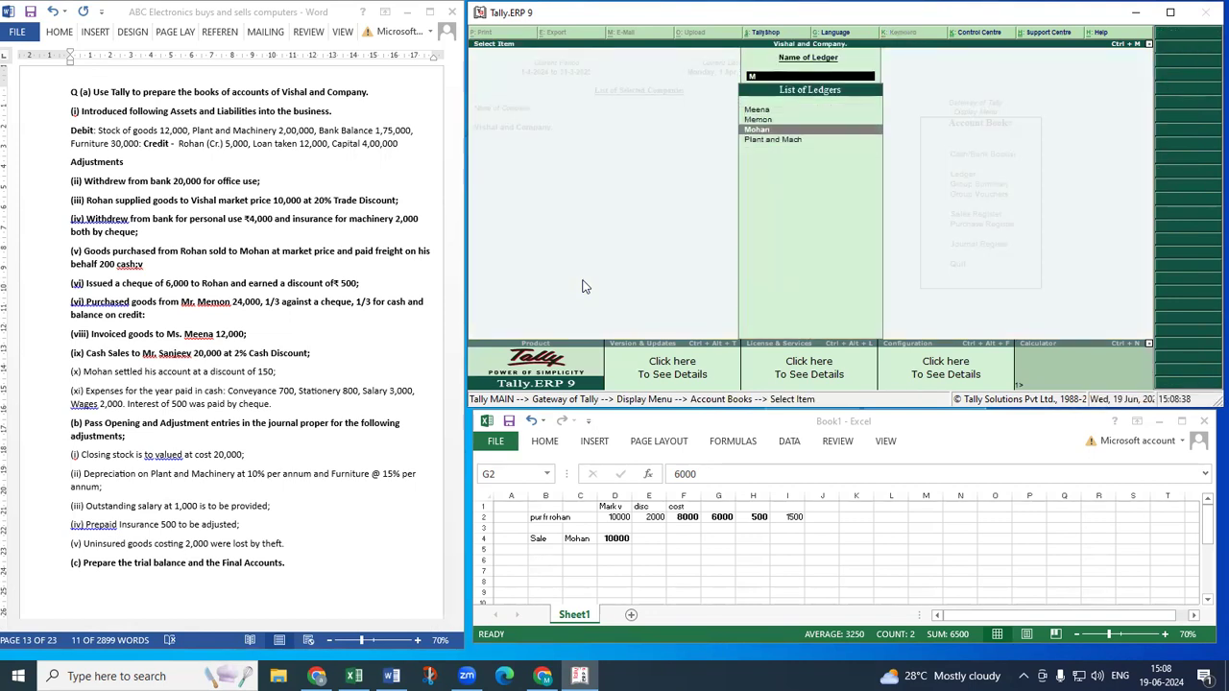
key(Return)
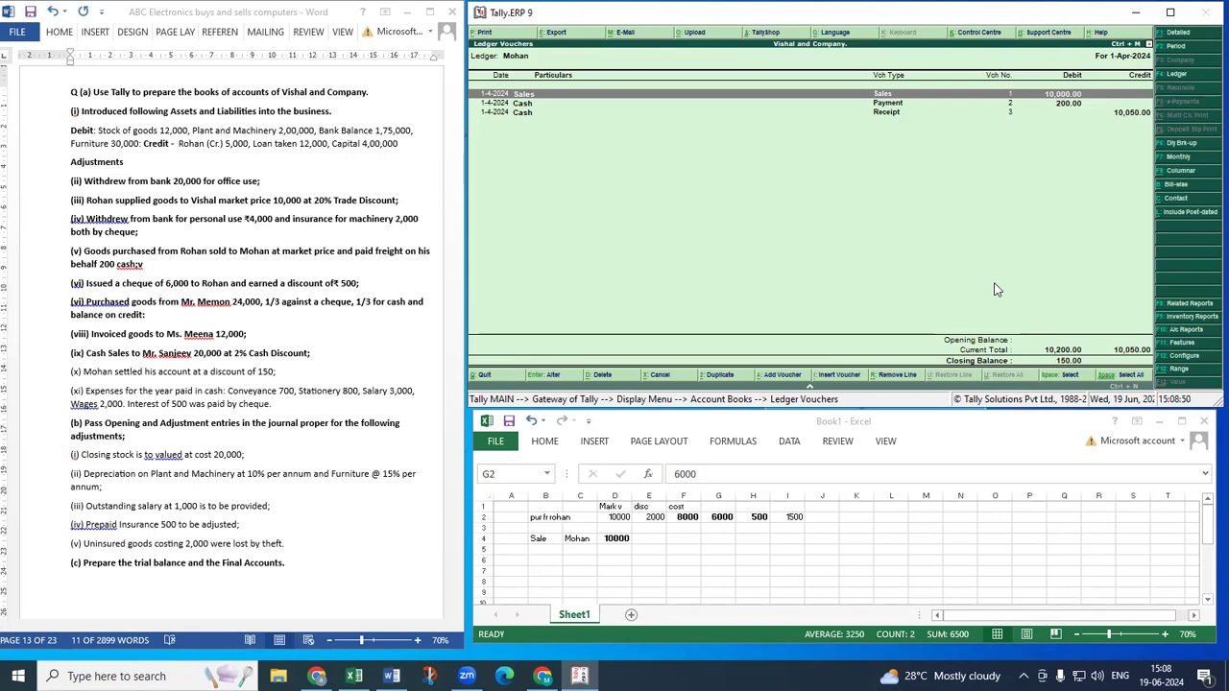
key(alt+a)
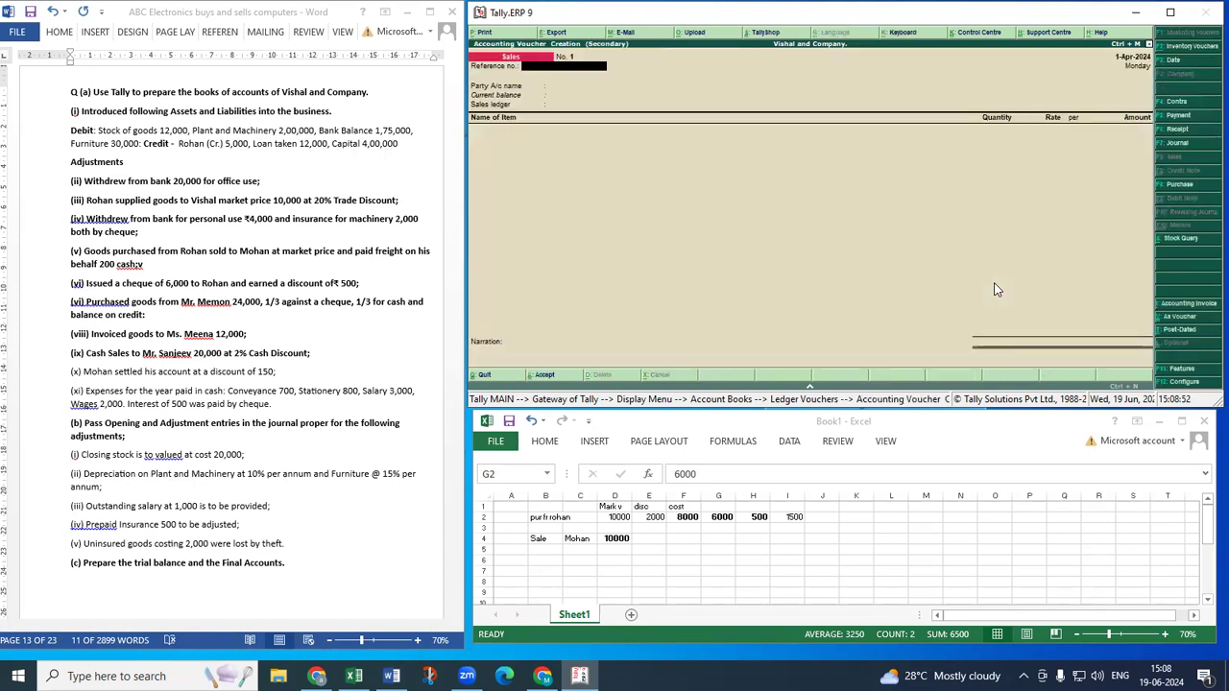
key(Escape)
key(y)
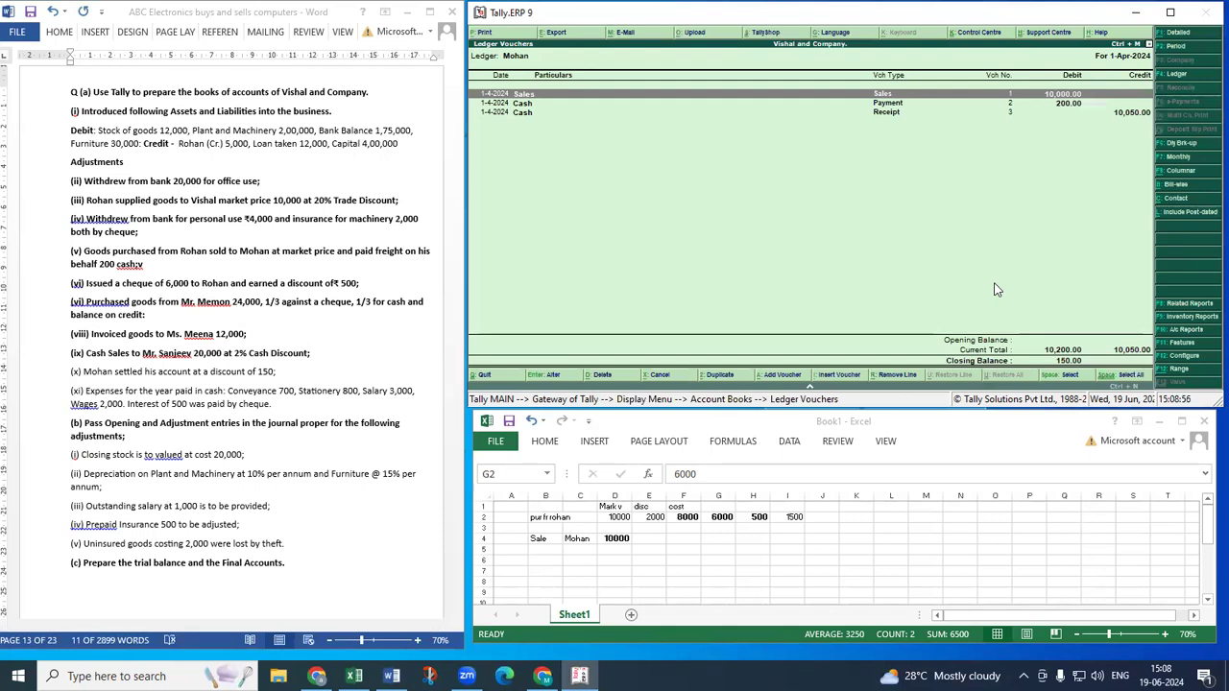
Add a journal voucher from the customer's ledger report, debiting Discount Allowed with 150.
key(alt+a)
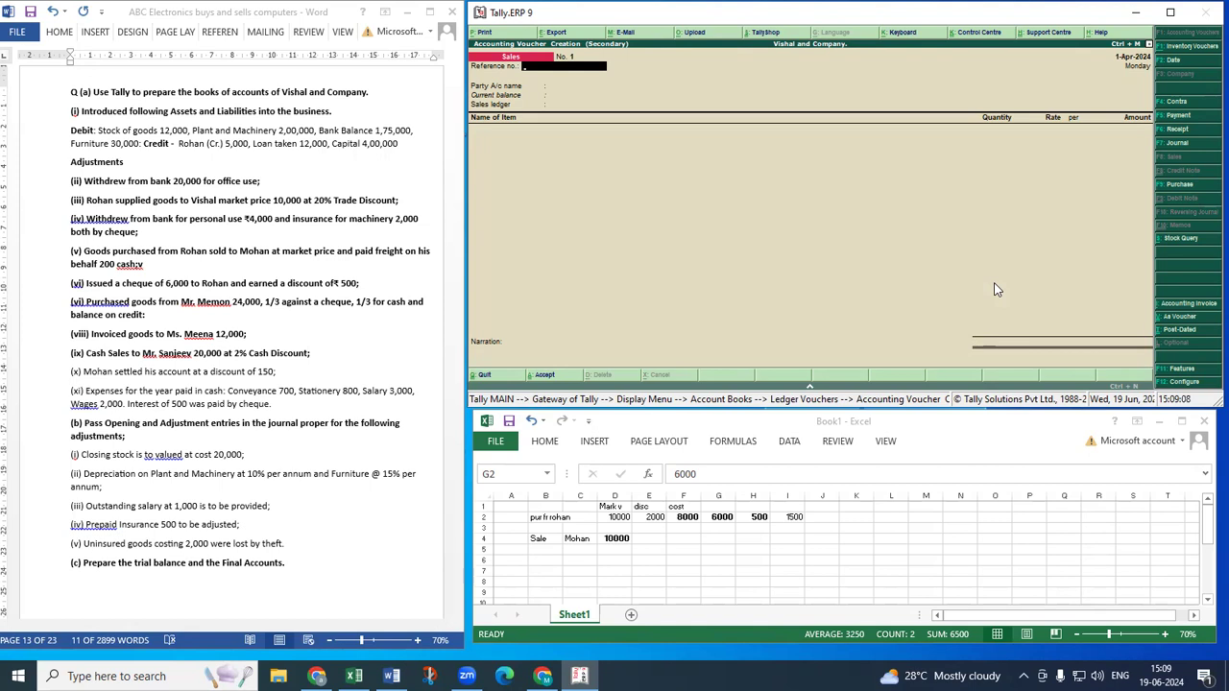
key(F7)
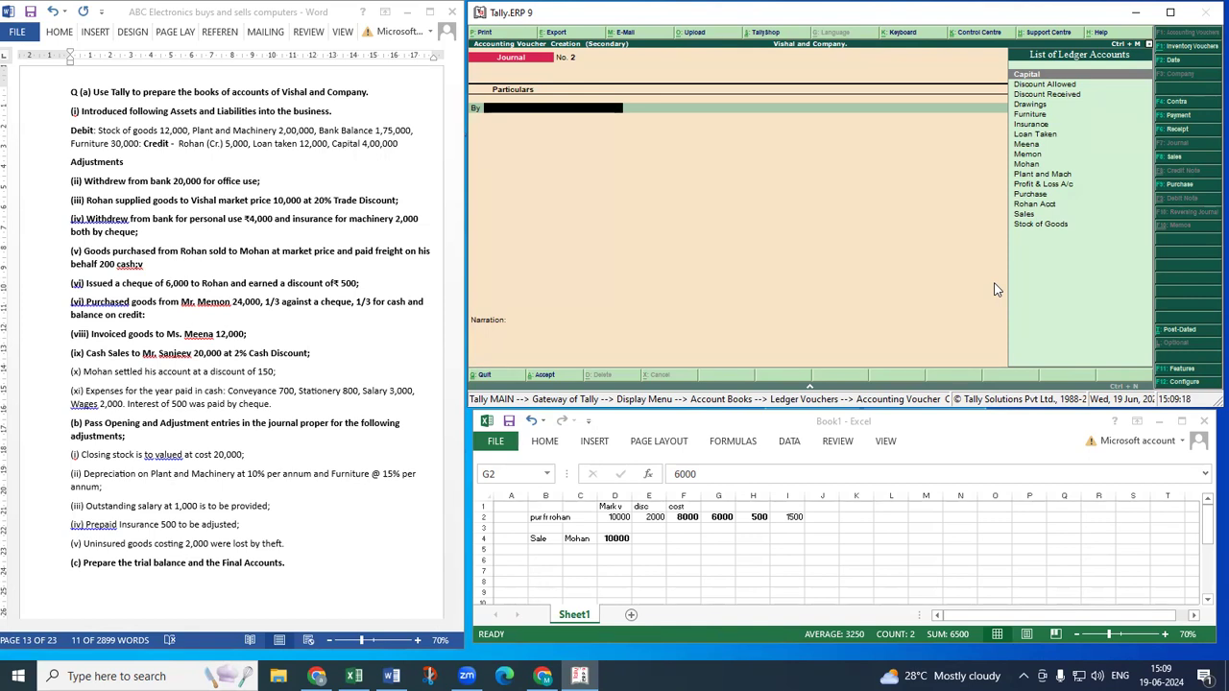
text(D)
key(Return)
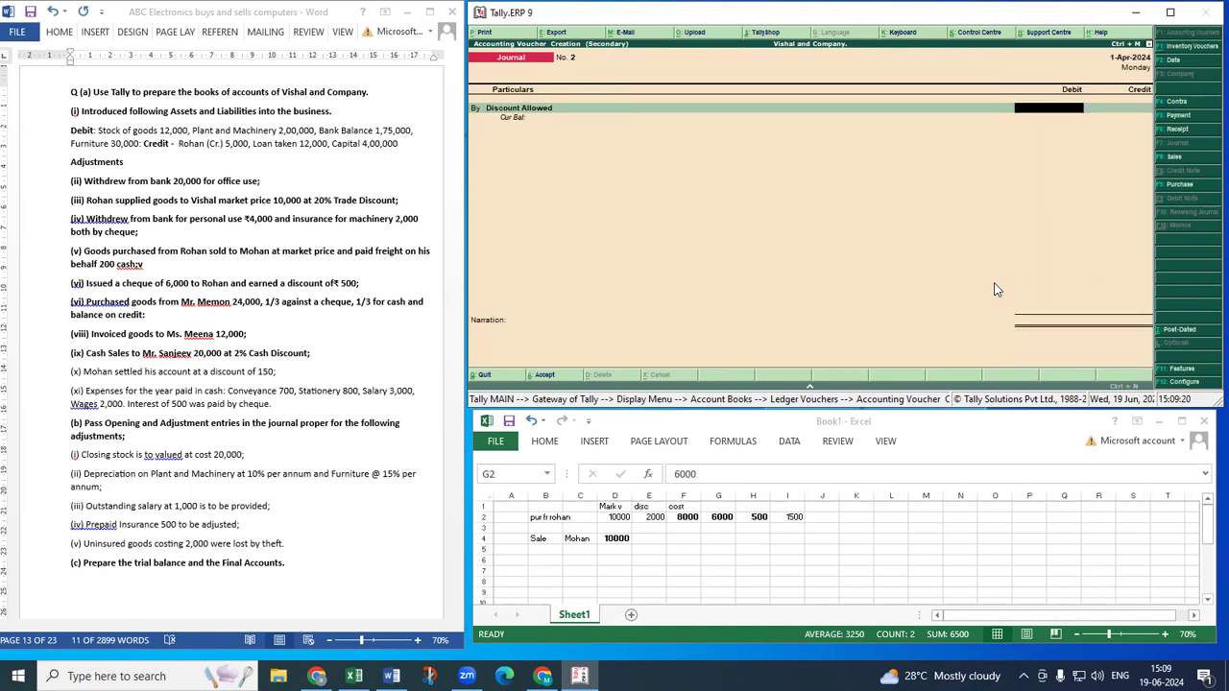
text(150)
key(Return)
key(Return)
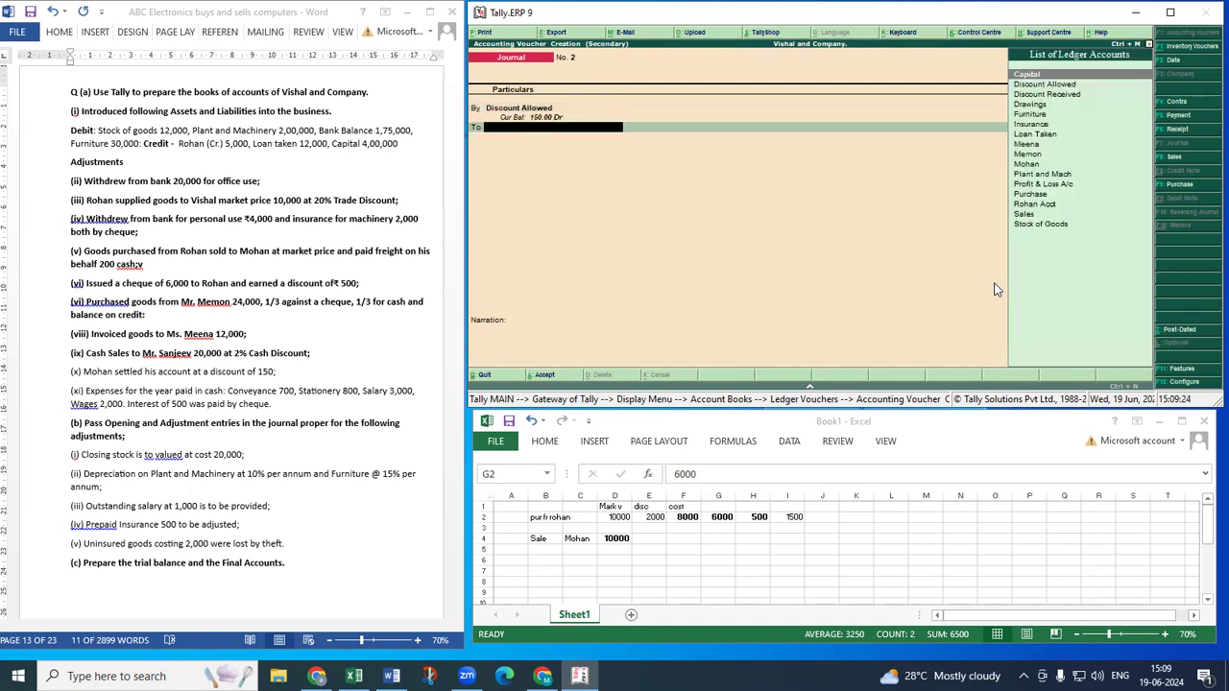
Credit the settling customer's ledger with 150 as On Account and save the journal voucher.
text(M)
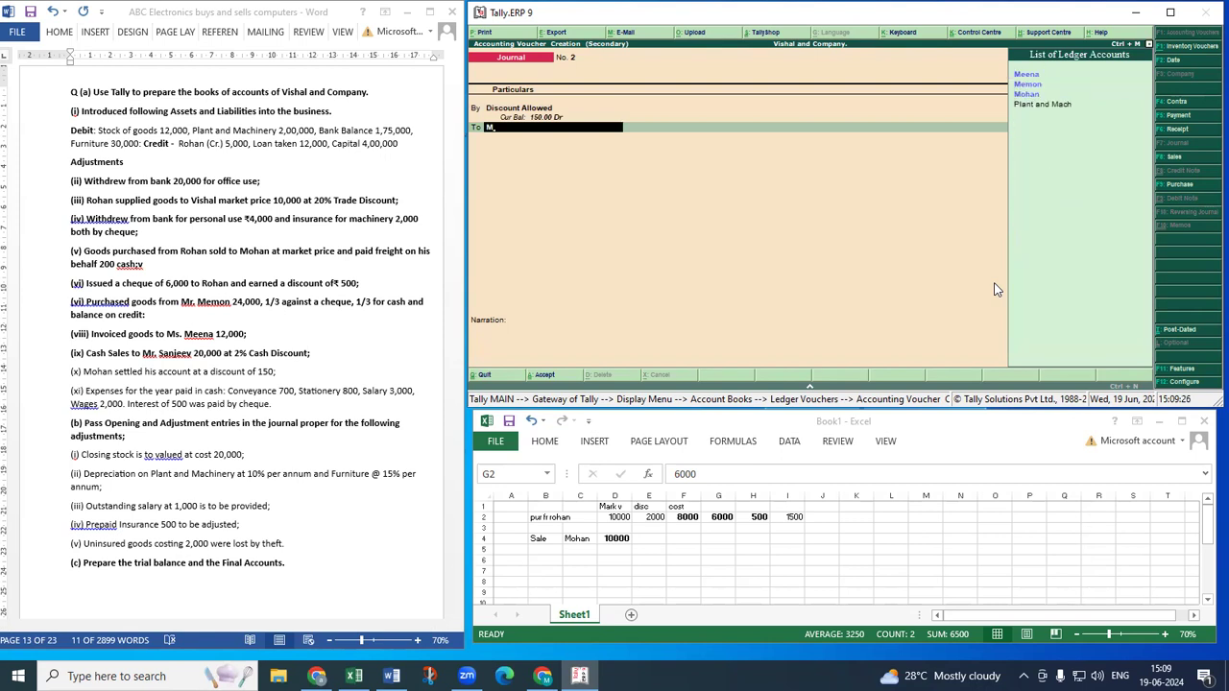
key(Down)
key(Return)
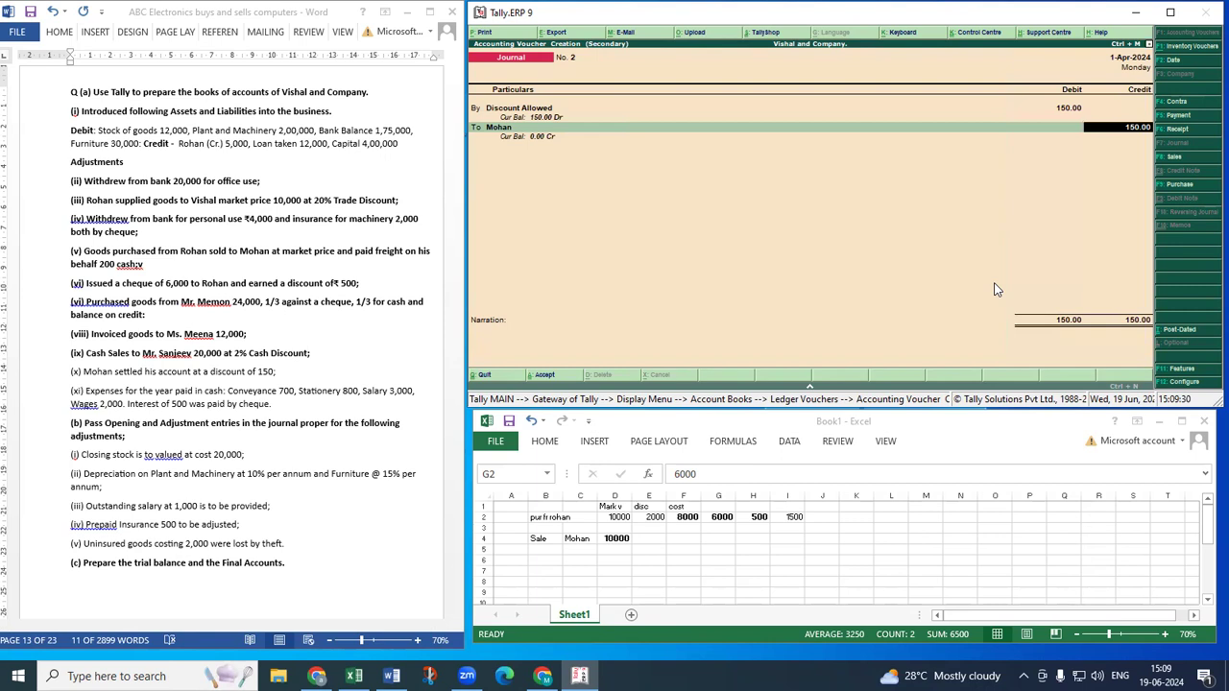
key(Return)
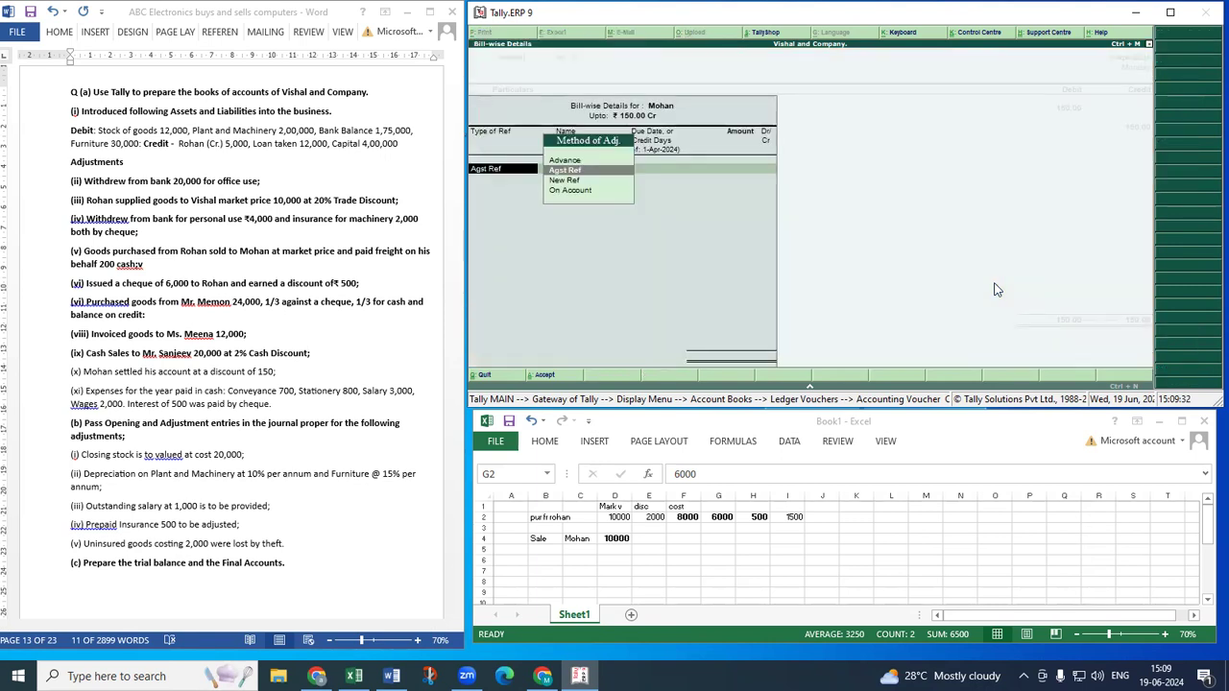
key(Down)
key(Down)
key(Return)
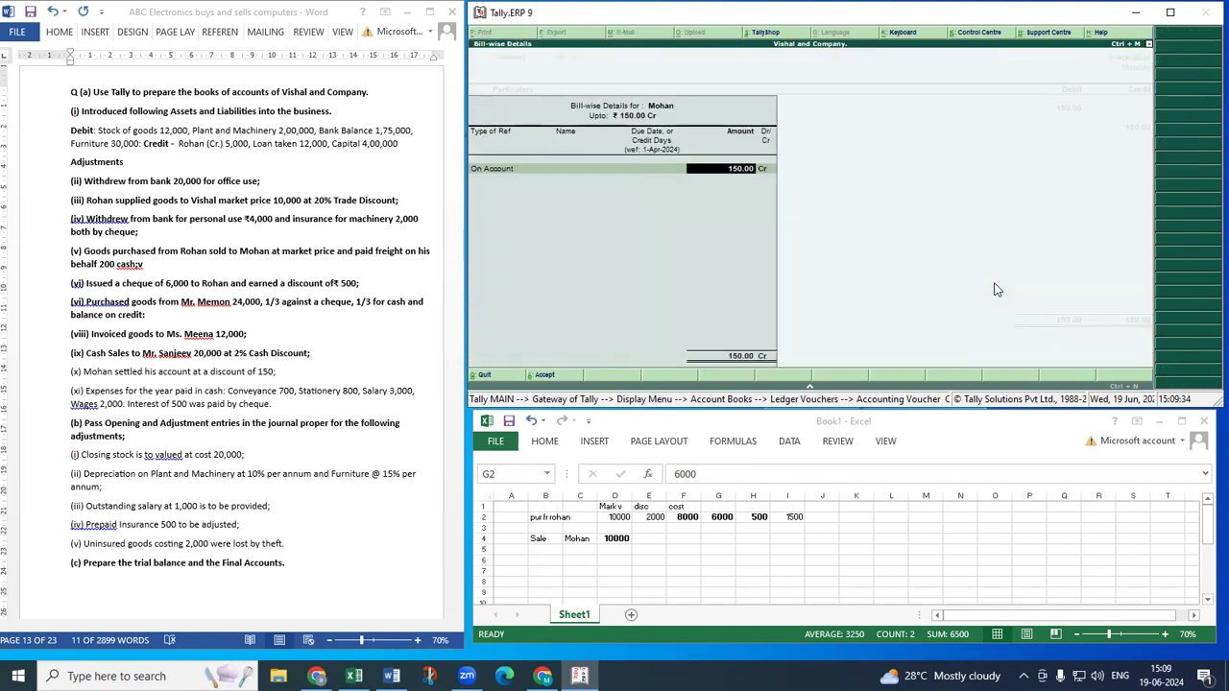
key(Return)
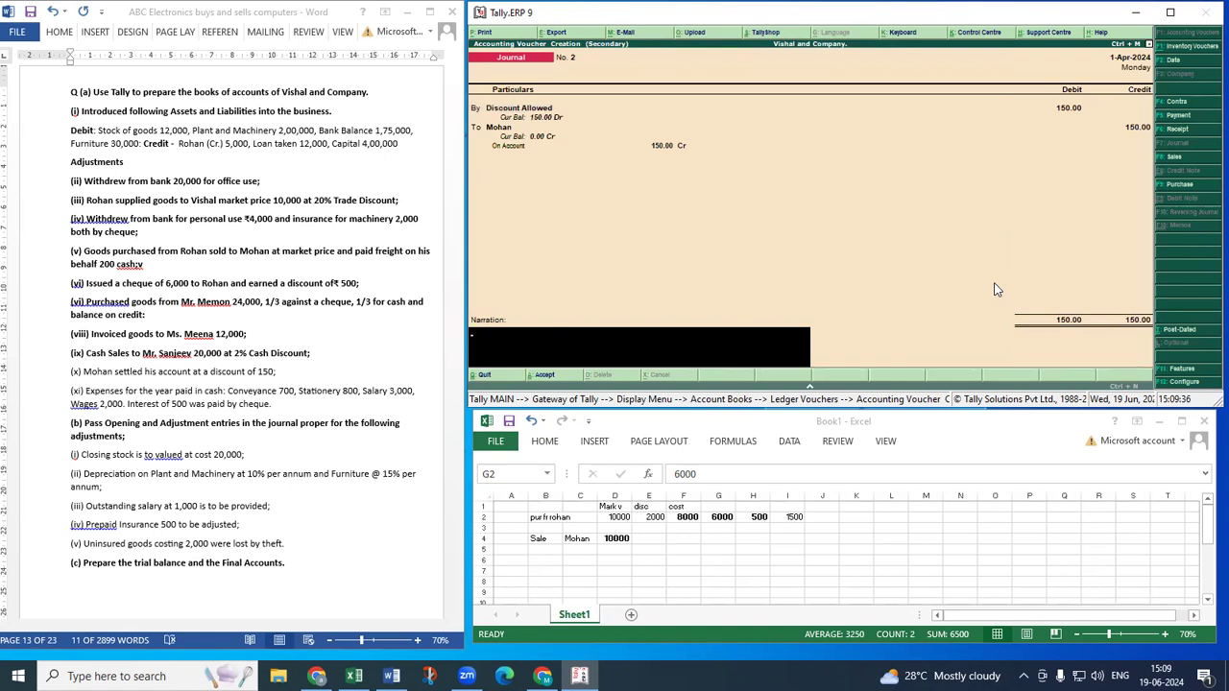
key(ctrl+a)
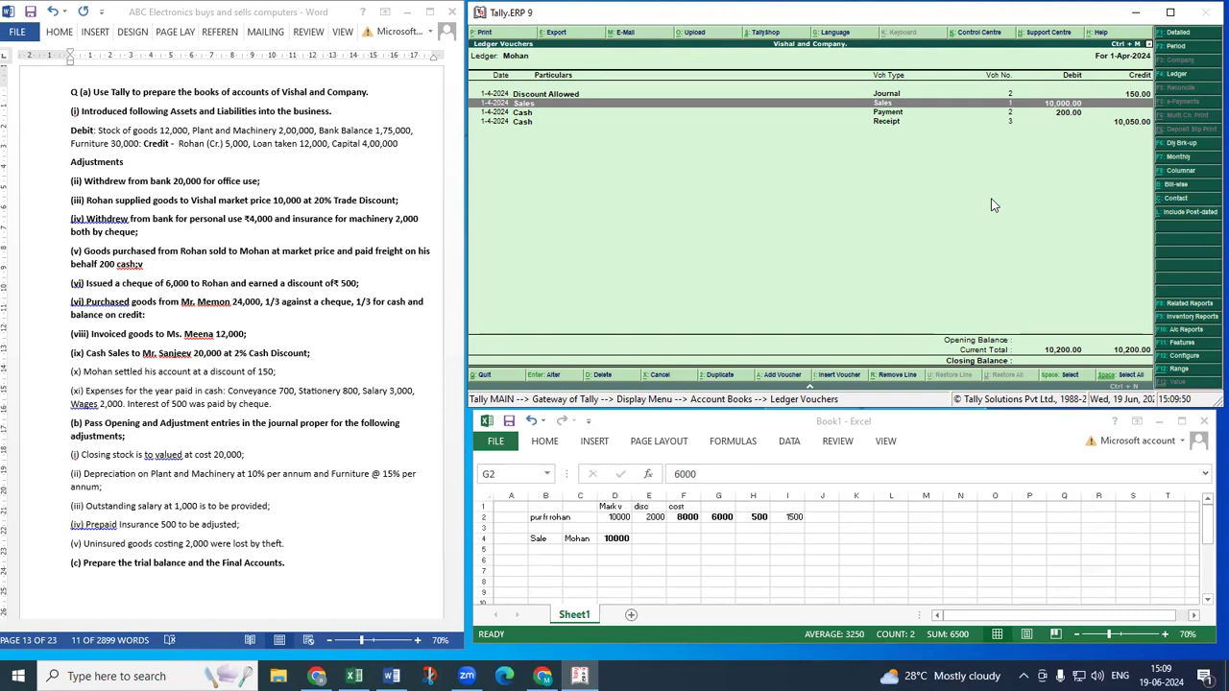
Switch to the Word question document and make adjustment (x) about the 150 discount settlement bold.
click(48, 376)
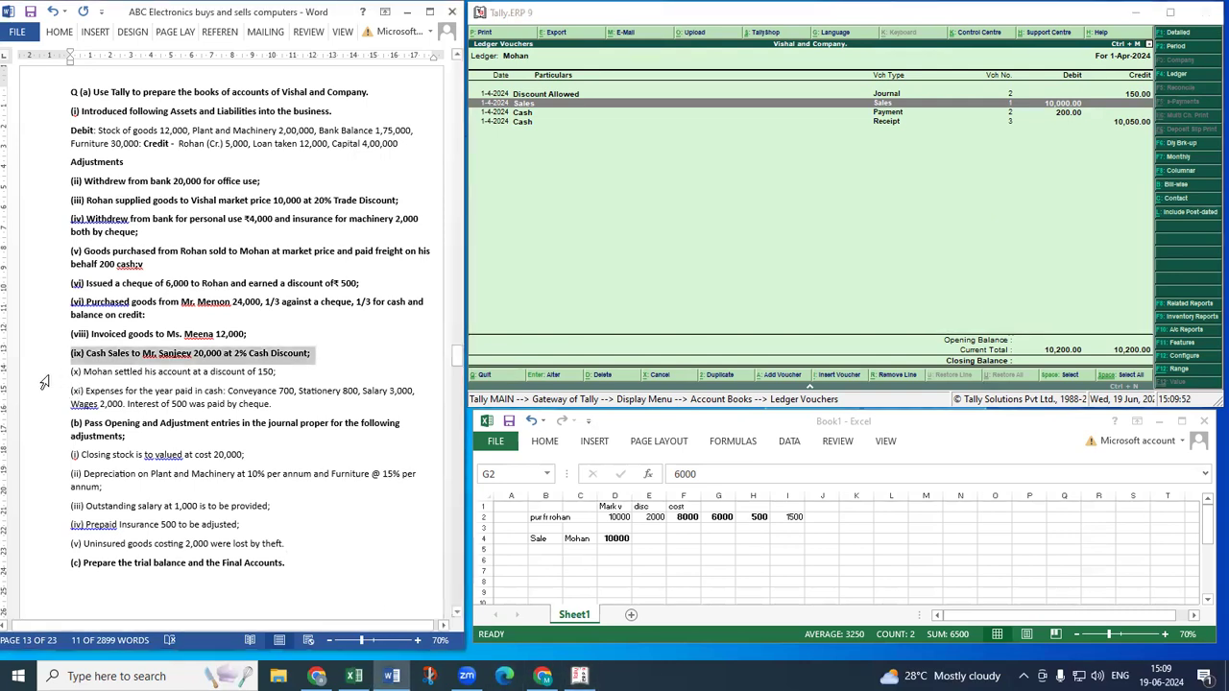
click(44, 374)
click(59, 351)
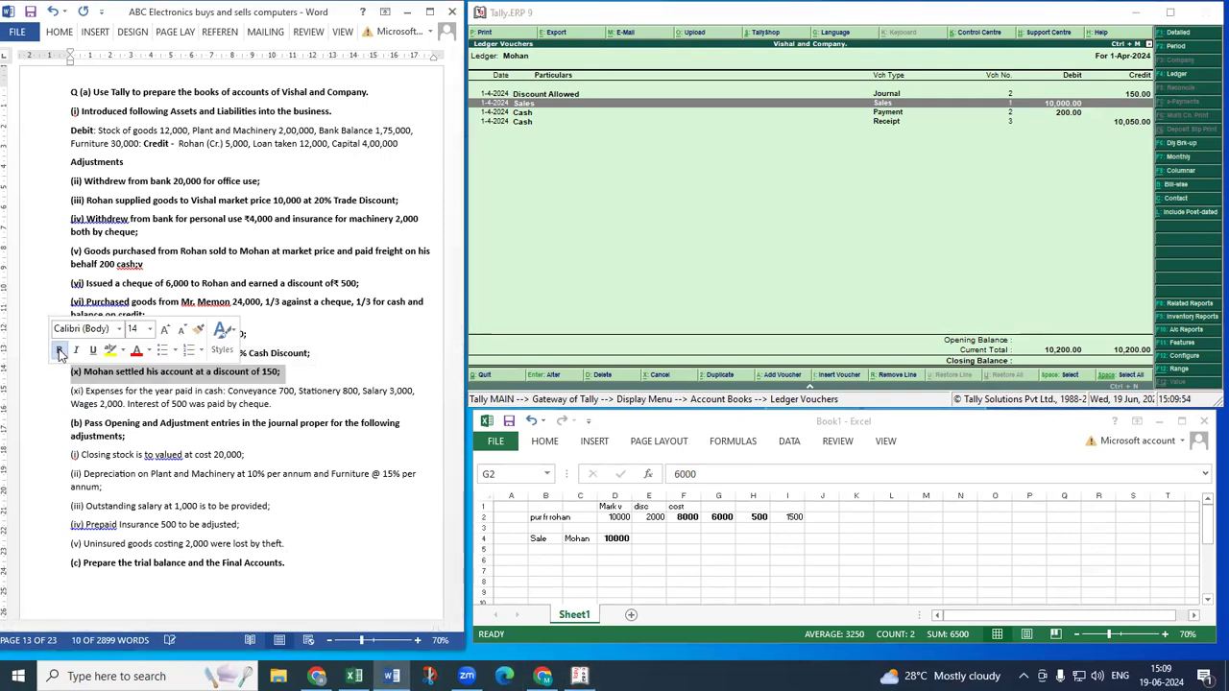
click(96, 390)
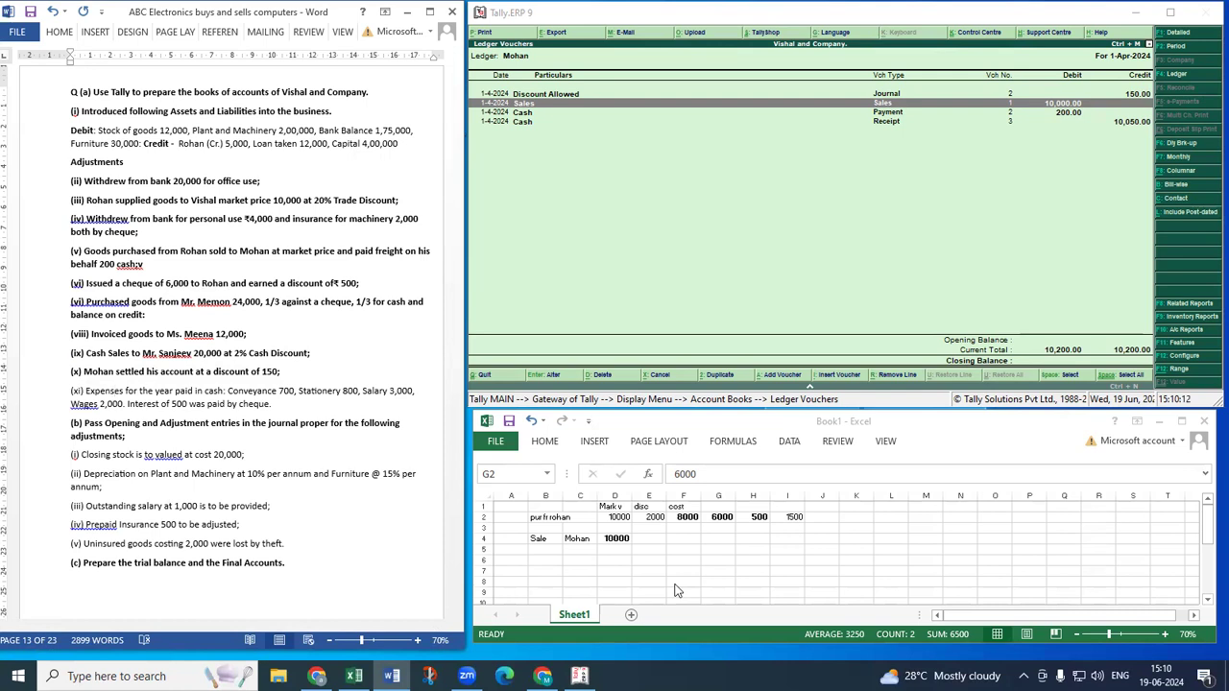
Switch back to Tally.ERP 9 and close the customer's ledger report, returning to the Gateway of Tally.
click(683, 199)
key(Escape)
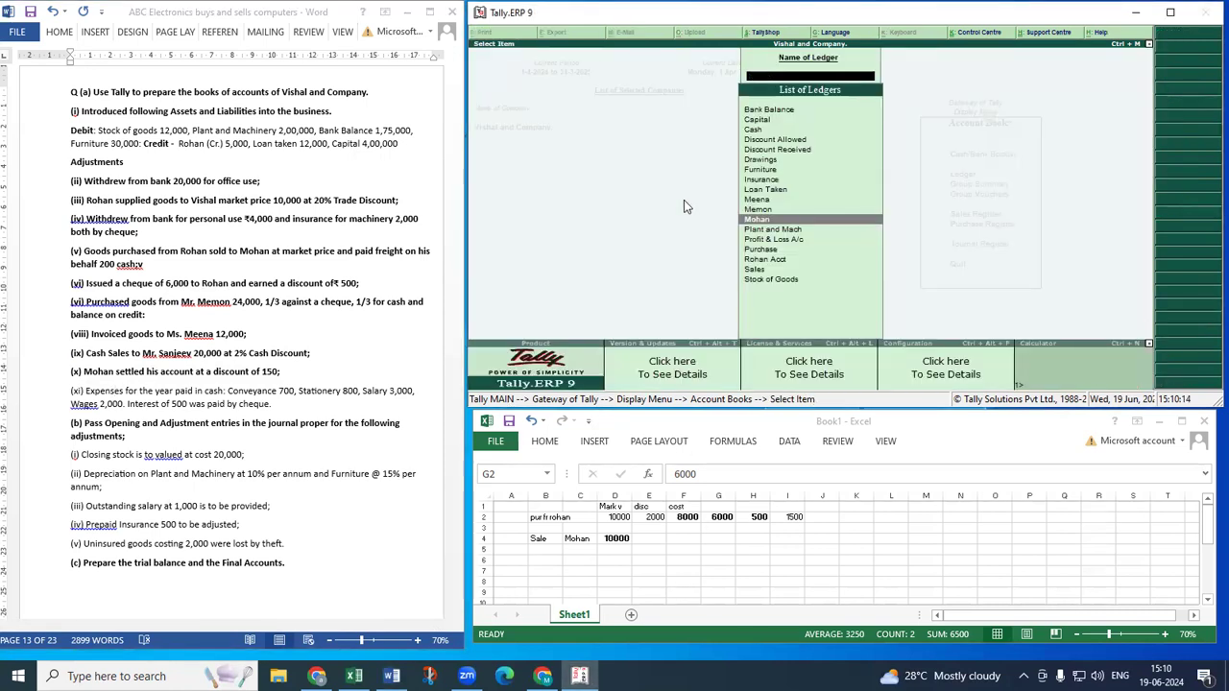
key(Escape)
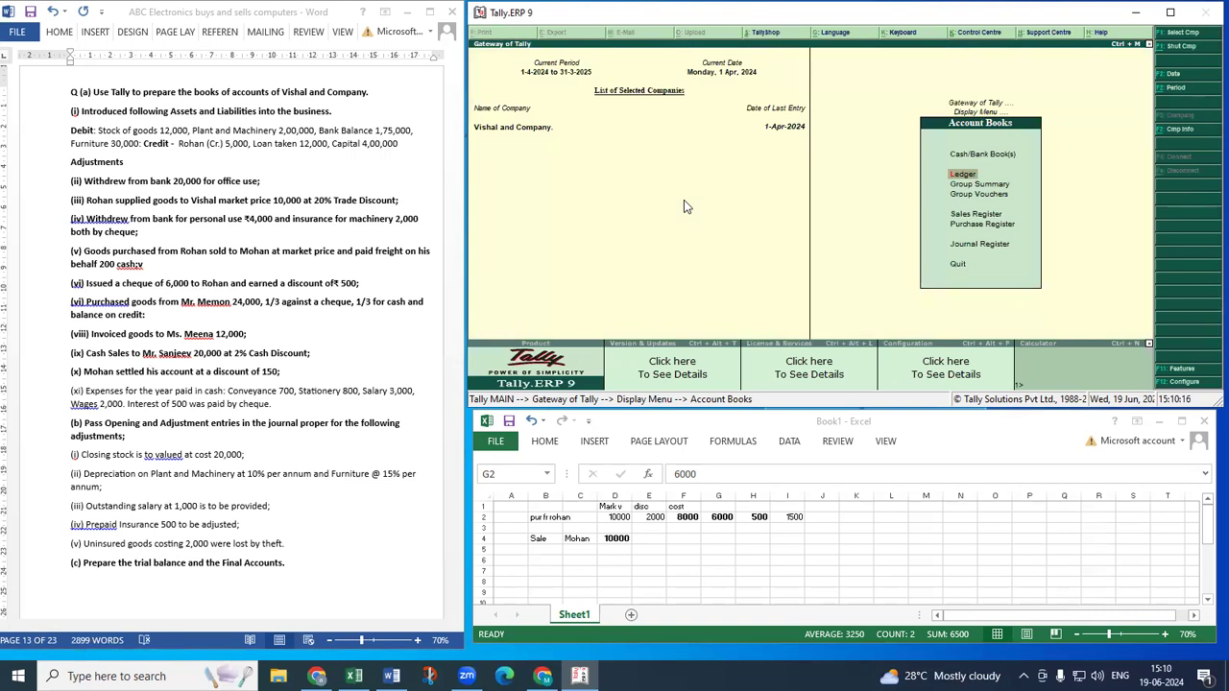
key(Escape)
key(Escape)
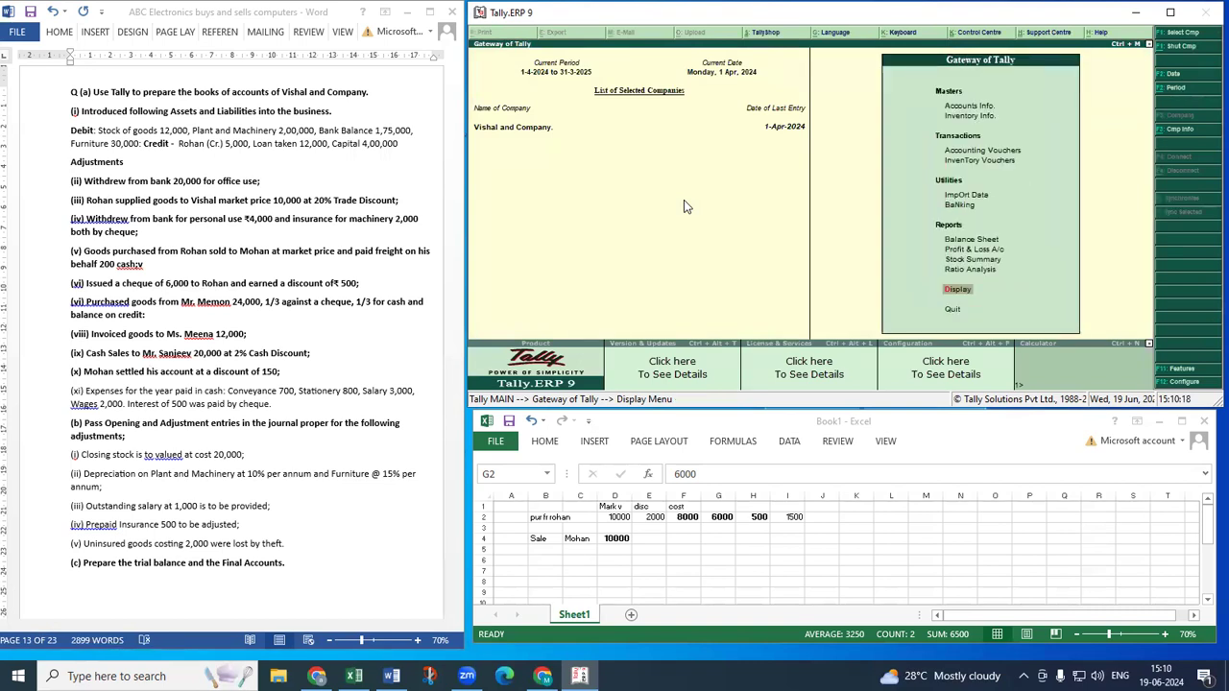
Start a payment voucher in Accounting Vouchers with Cash as the account.
key(Up)
key(Up)
key(Up)
key(Up)
key(Up)
key(Up)
key(Up)
key(Up)
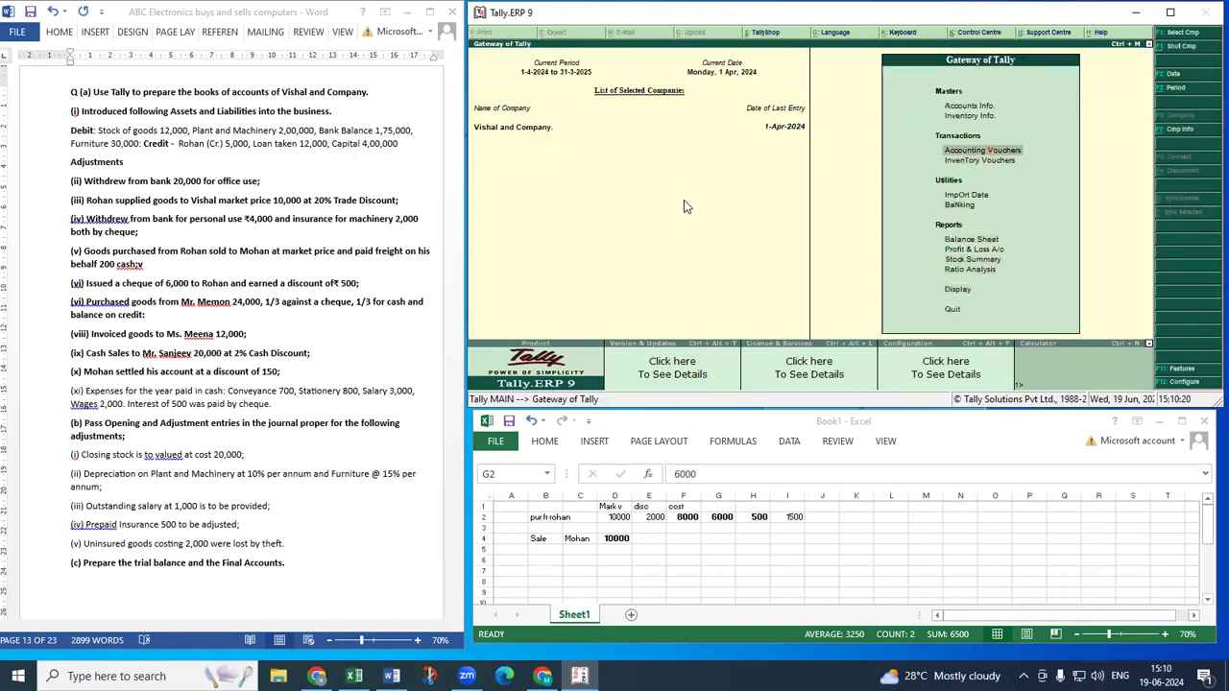
key(Return)
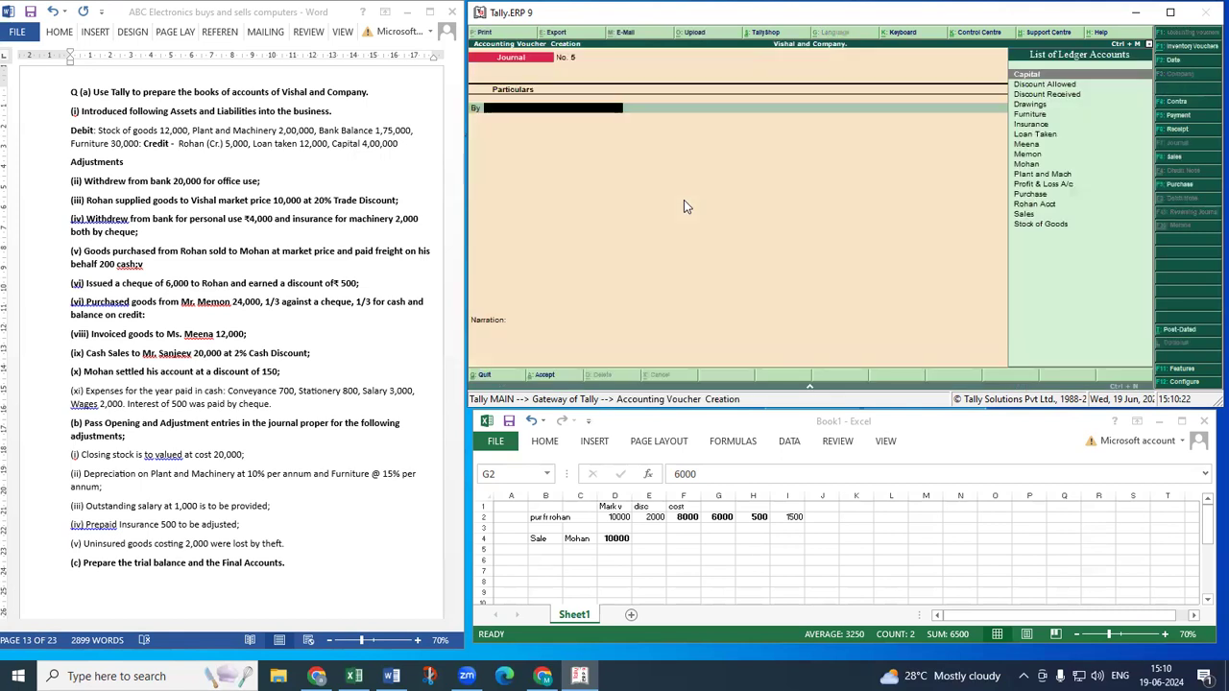
key(F5)
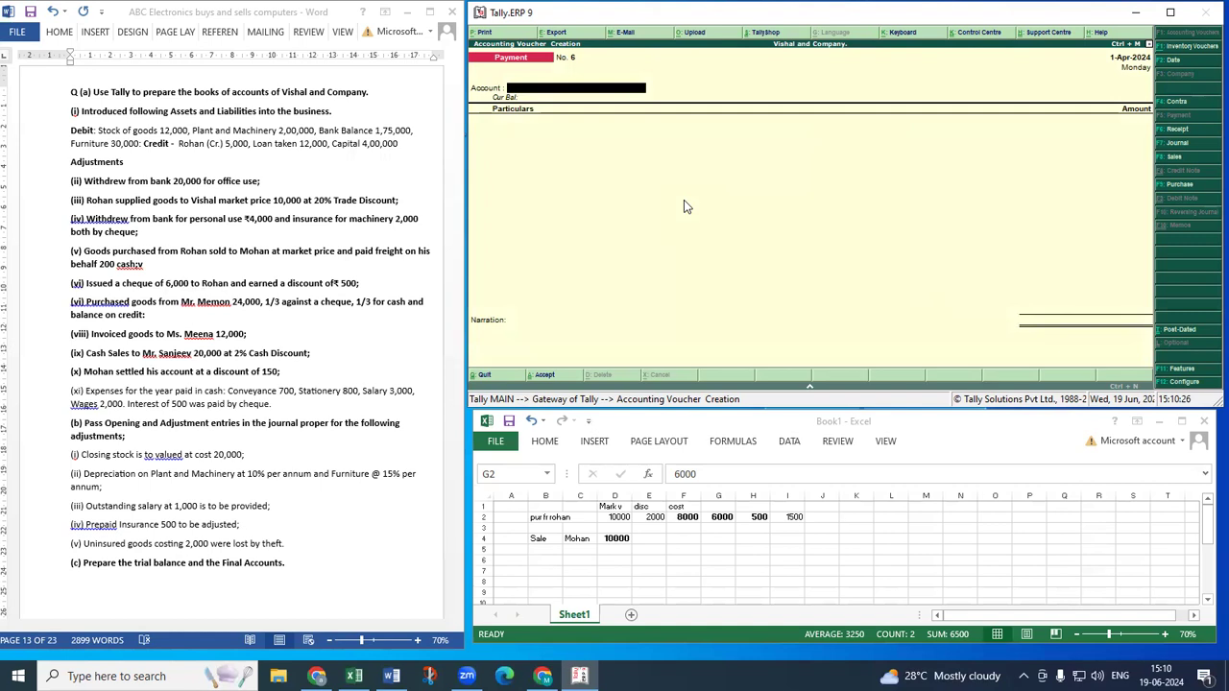
text(c)
key(Return)
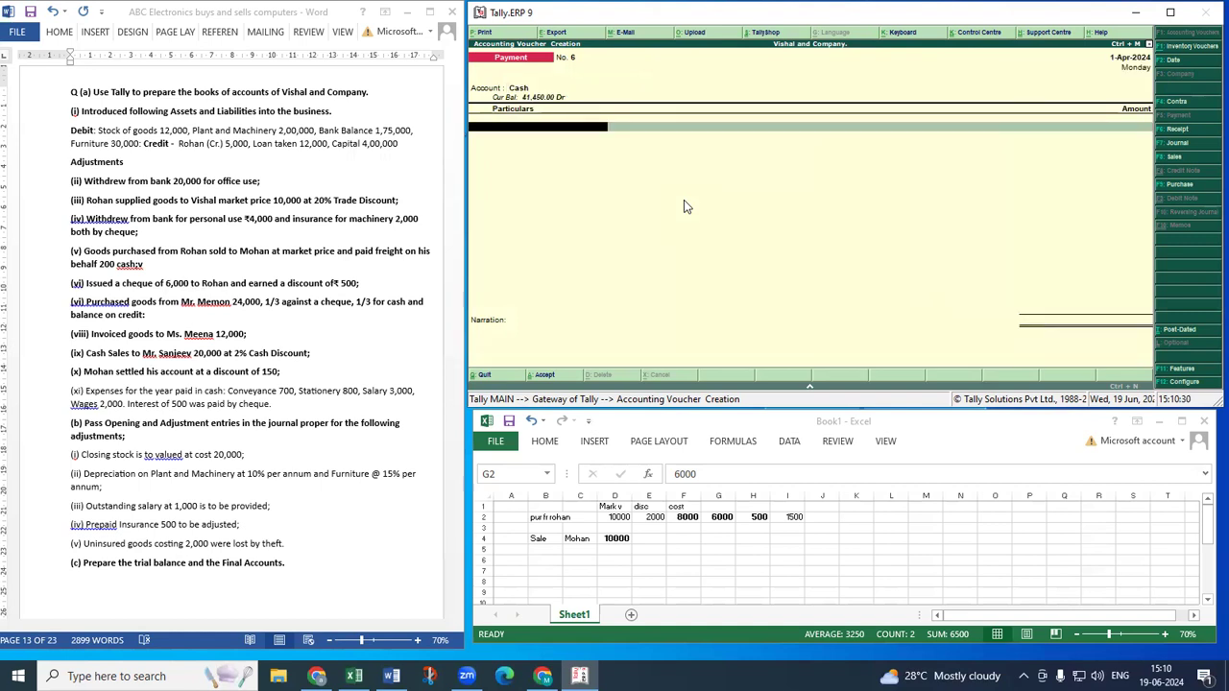
Create a Conveyance ledger under Indirect Expenses and enter 700 for it in the payment voucher.
key(alt+c)
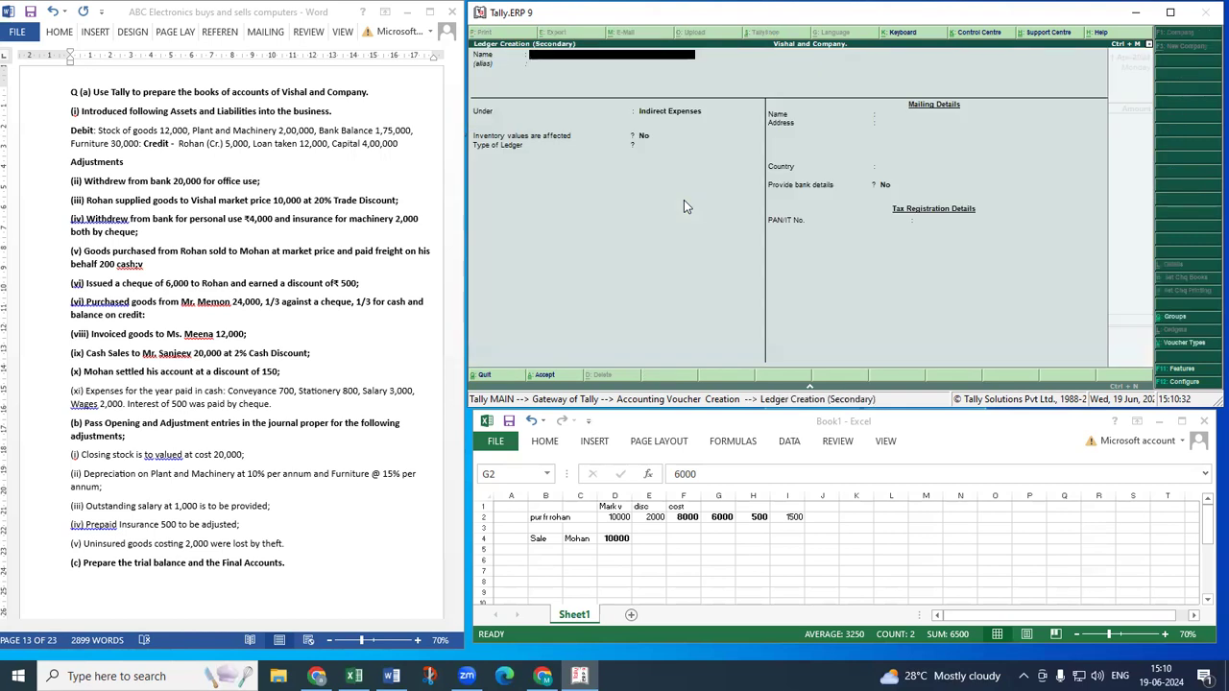
text(Conveyance)
key(Return)
key(Return)
key(Return)
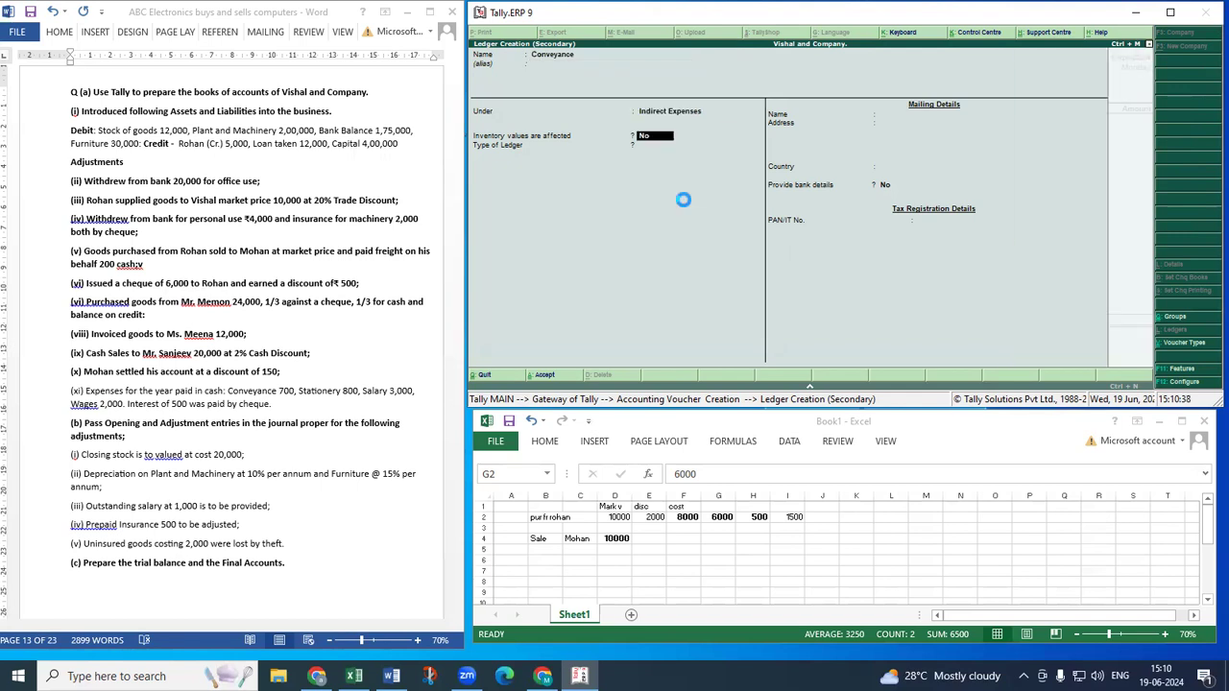
key(ctrl+a)
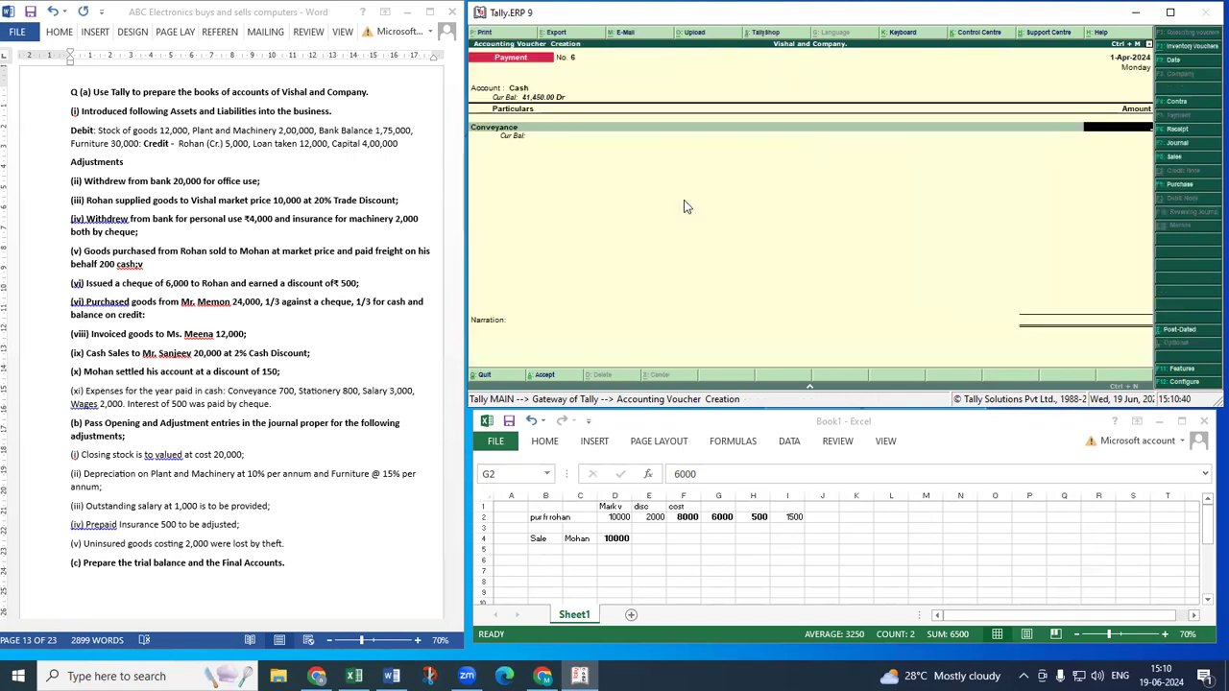
text(700)
key(Return)
Create a Stationery ledger under Indirect Expenses for the second line of the payment voucher.
key(alt+c)
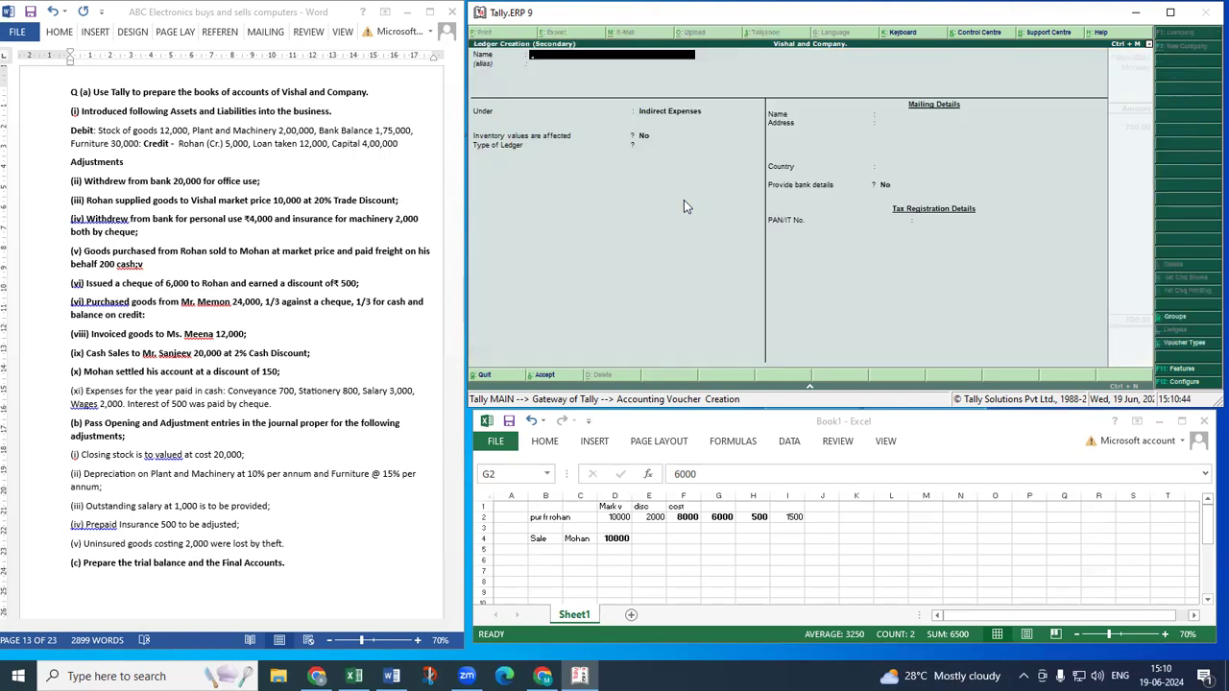
text(Station)
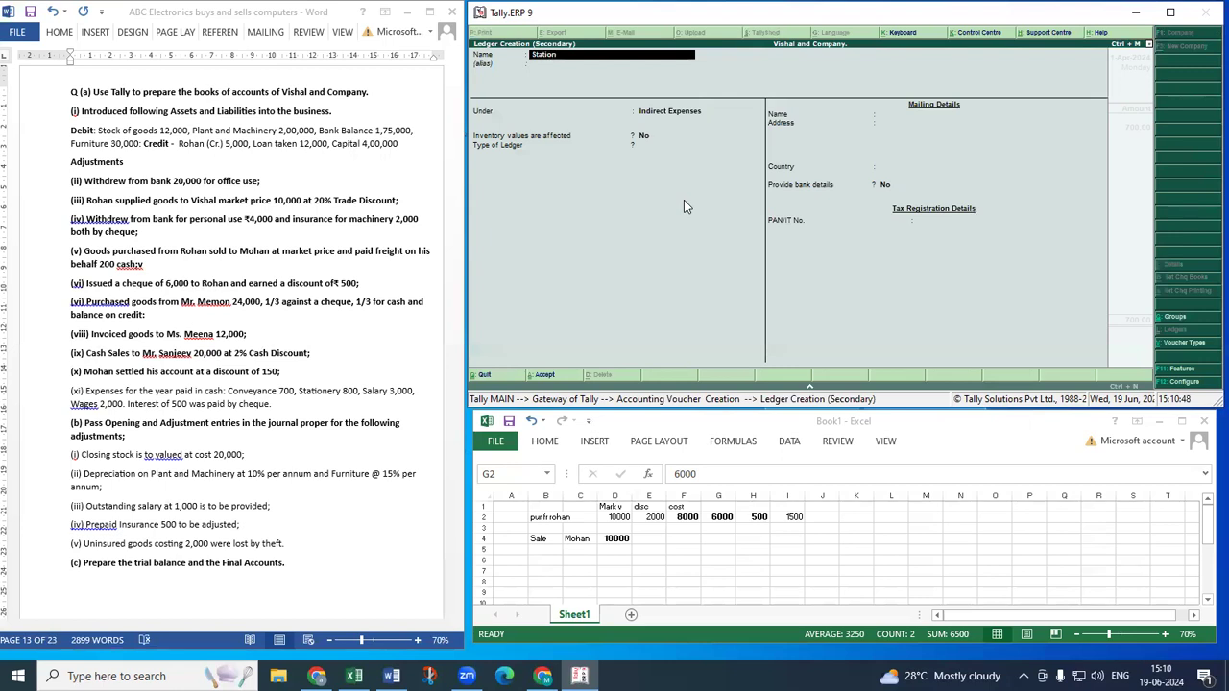
key(BackSpace)
text(ery)
key(Return)
key(Return)
key(Return)
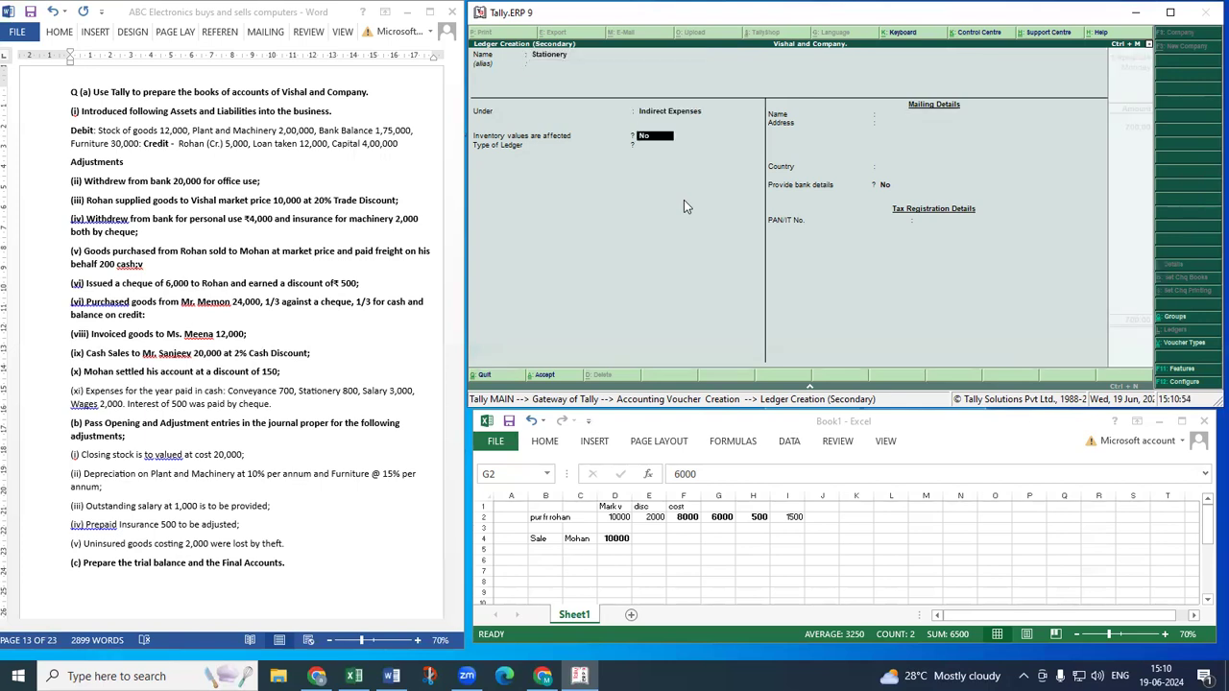
key(ctrl+a)
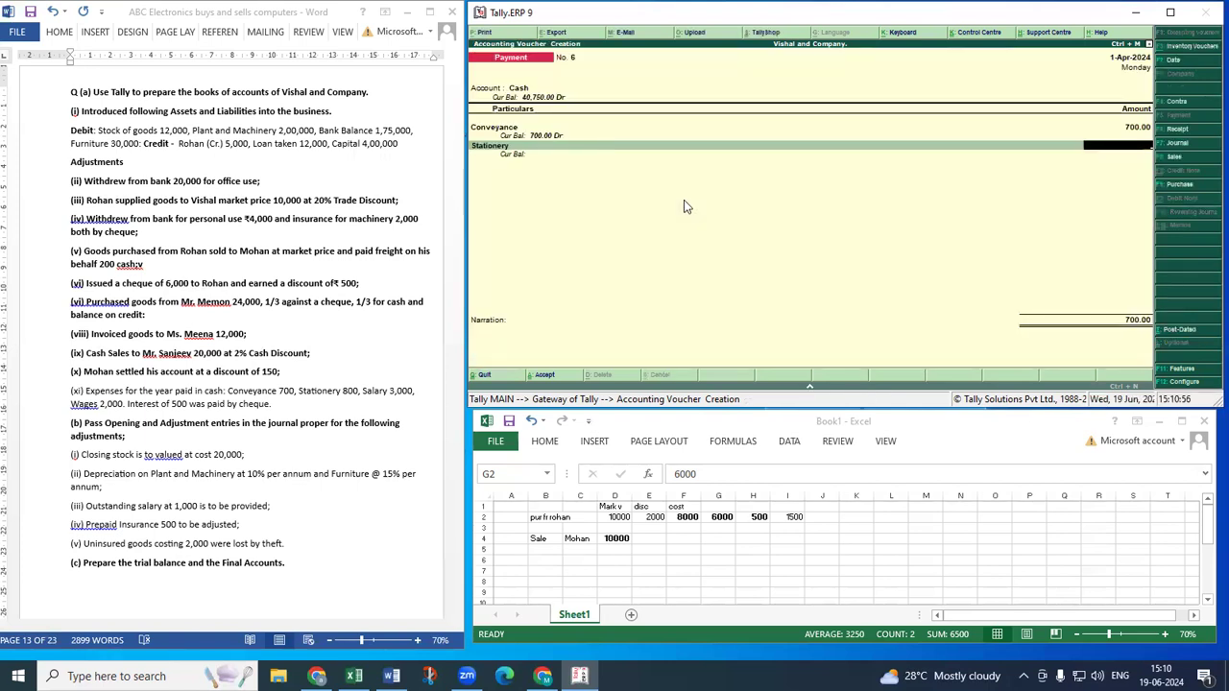
Enter 800 for Stationery in the payment voucher and create a Salaries ledger under Indirect Expenses for the third line.
text(800)
key(Return)
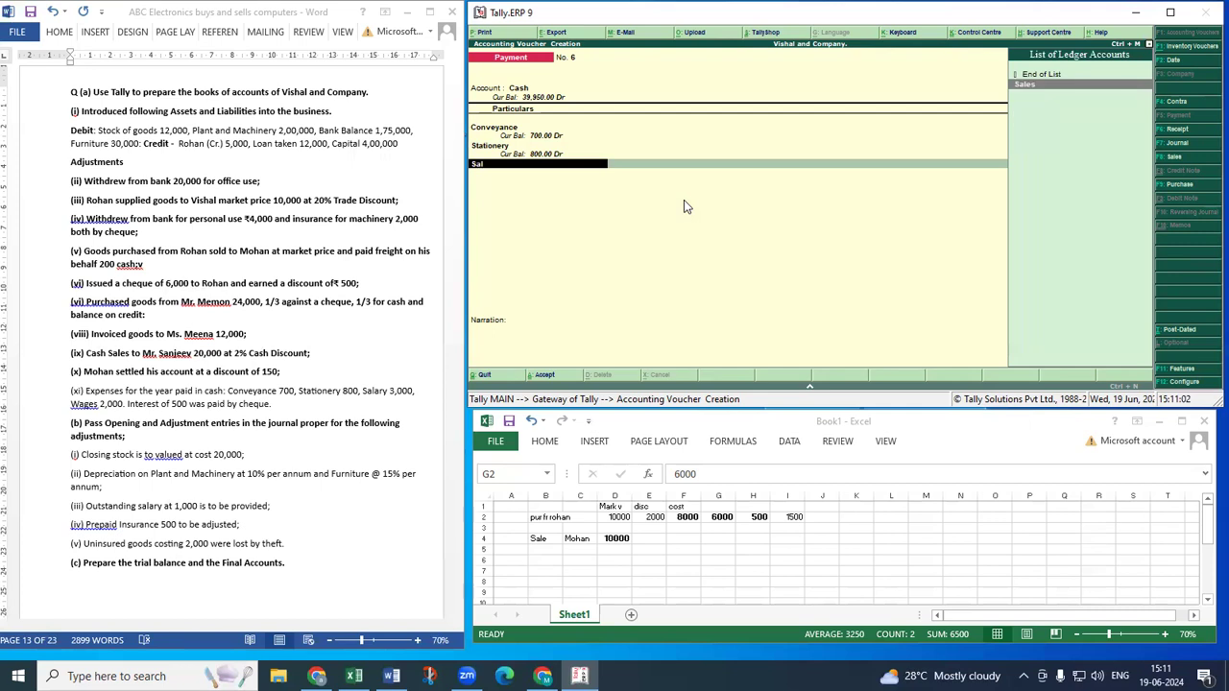
text(sale)
key(BackSpace)
key(BackSpace)
key(BackSpace)
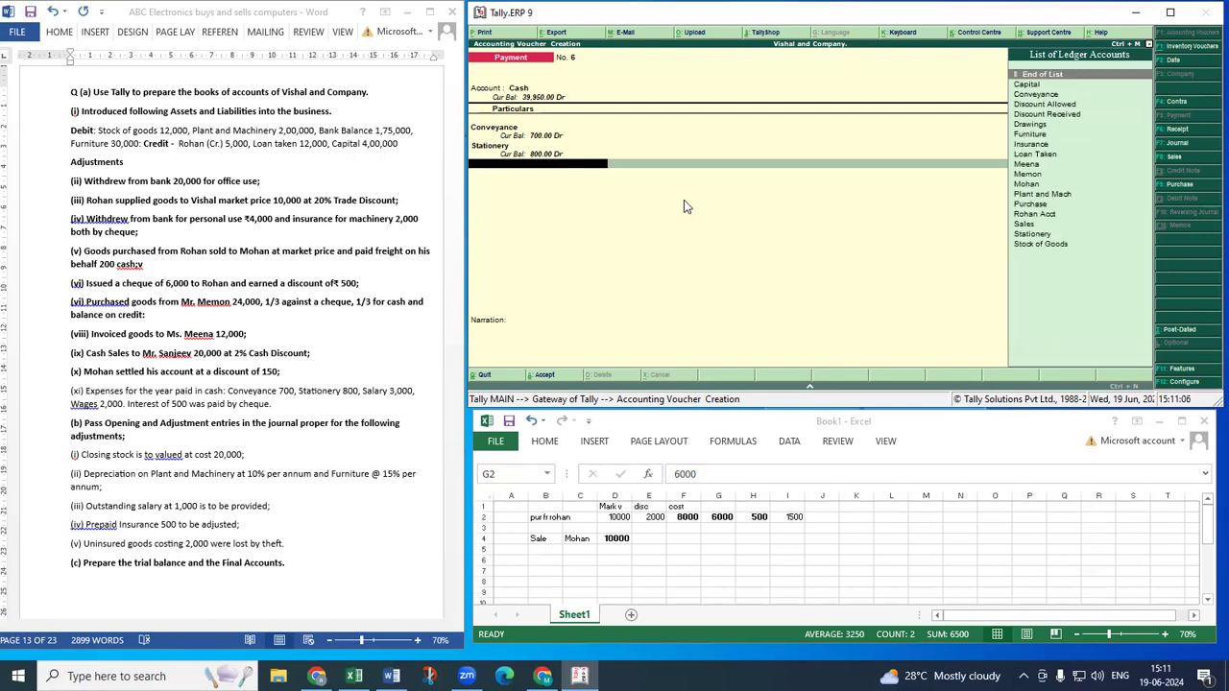
key(alt+c)
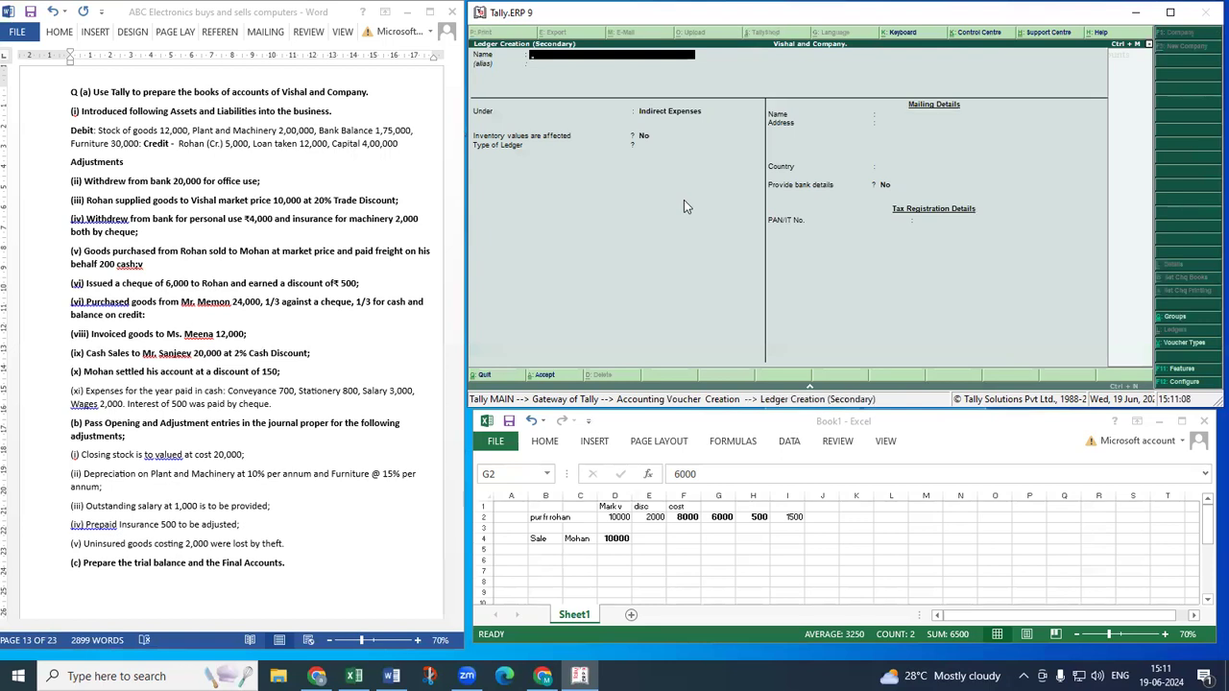
text(Salaries)
key(Return)
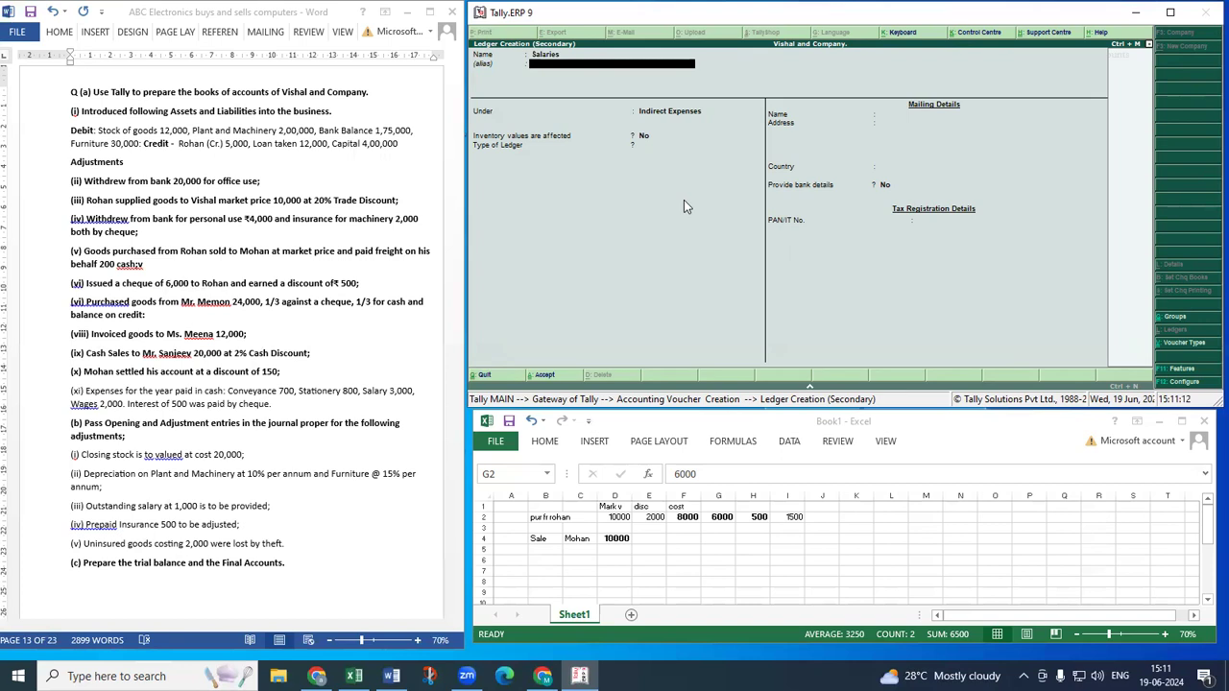
key(ctrl+a)
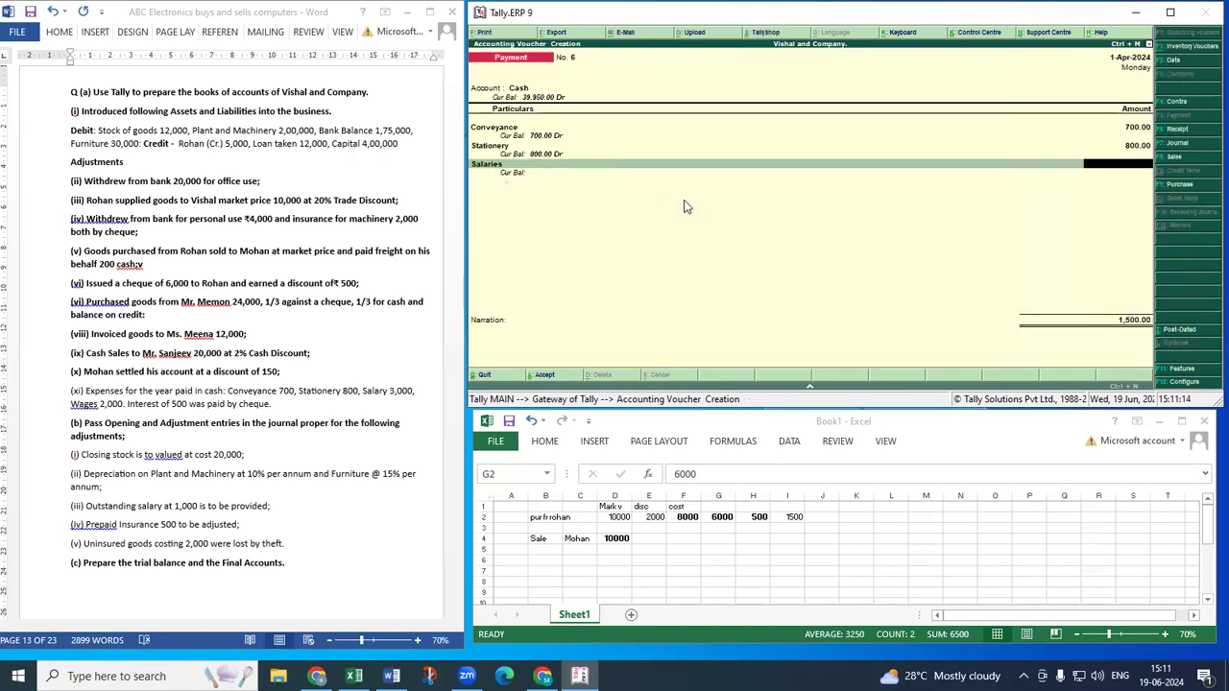
Enter 3,000 for Salaries and create a Wages ledger under Direct Expenses for the fourth line of the payment voucher.
text(3,000)
key(Return)
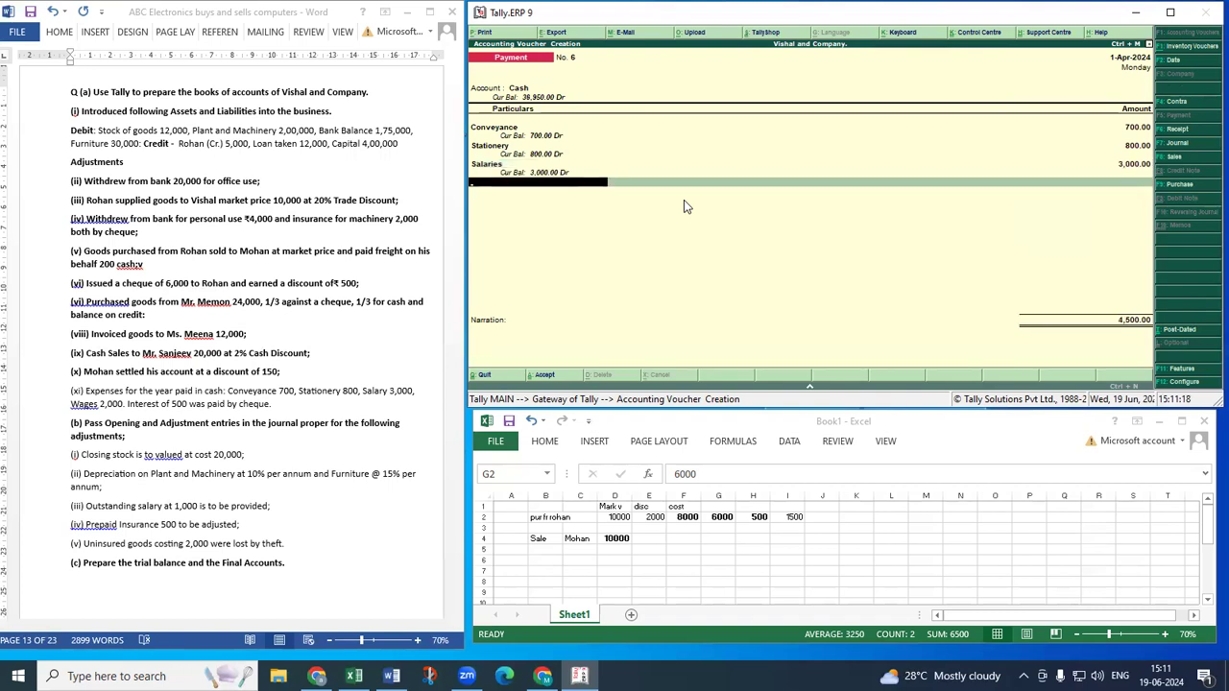
key(alt+c)
text(W)
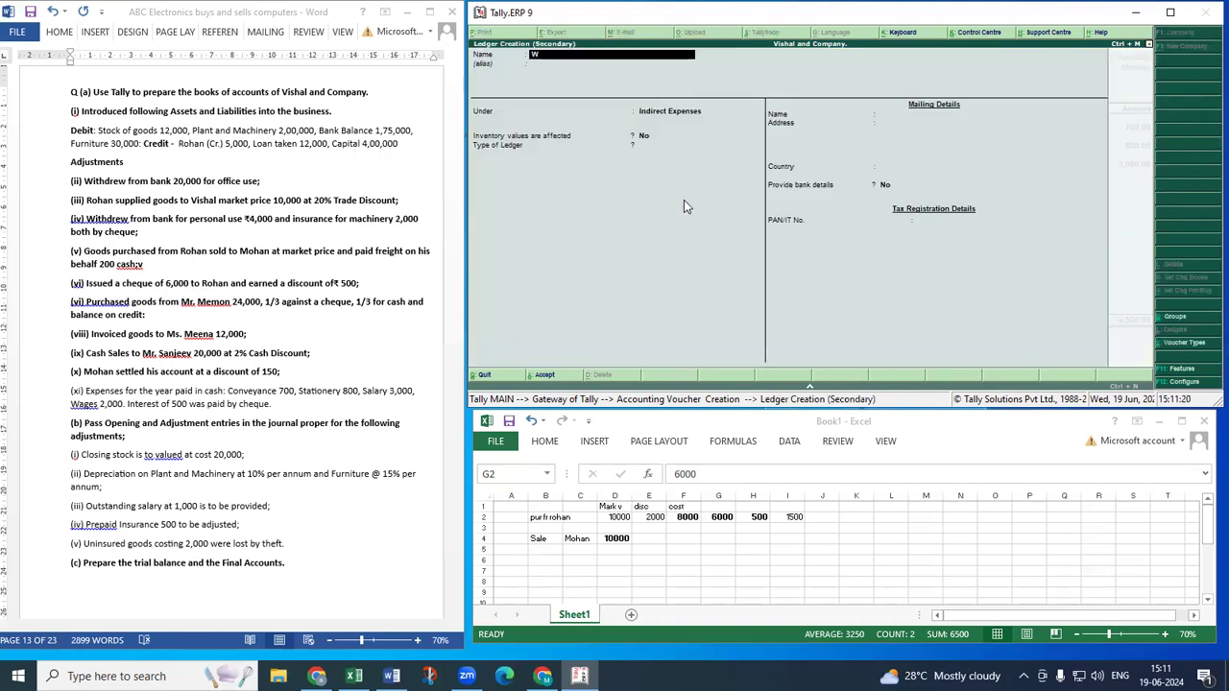
text(ages)
key(Return)
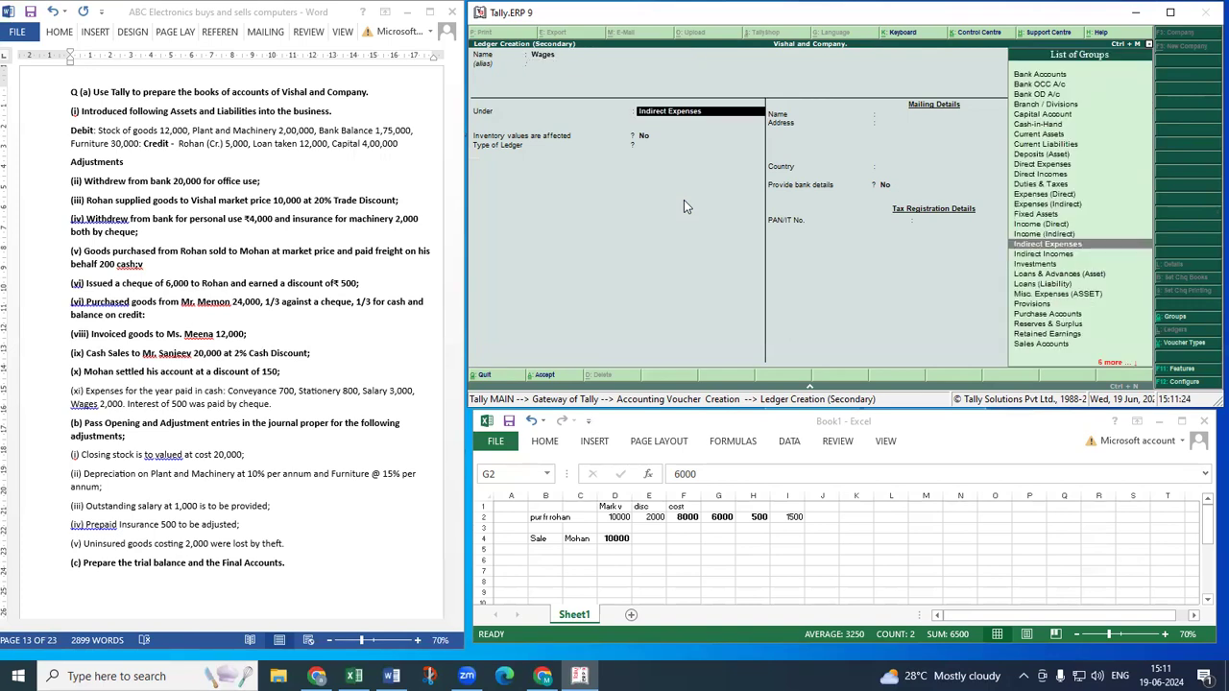
text(D)
key(Down)
key(Down)
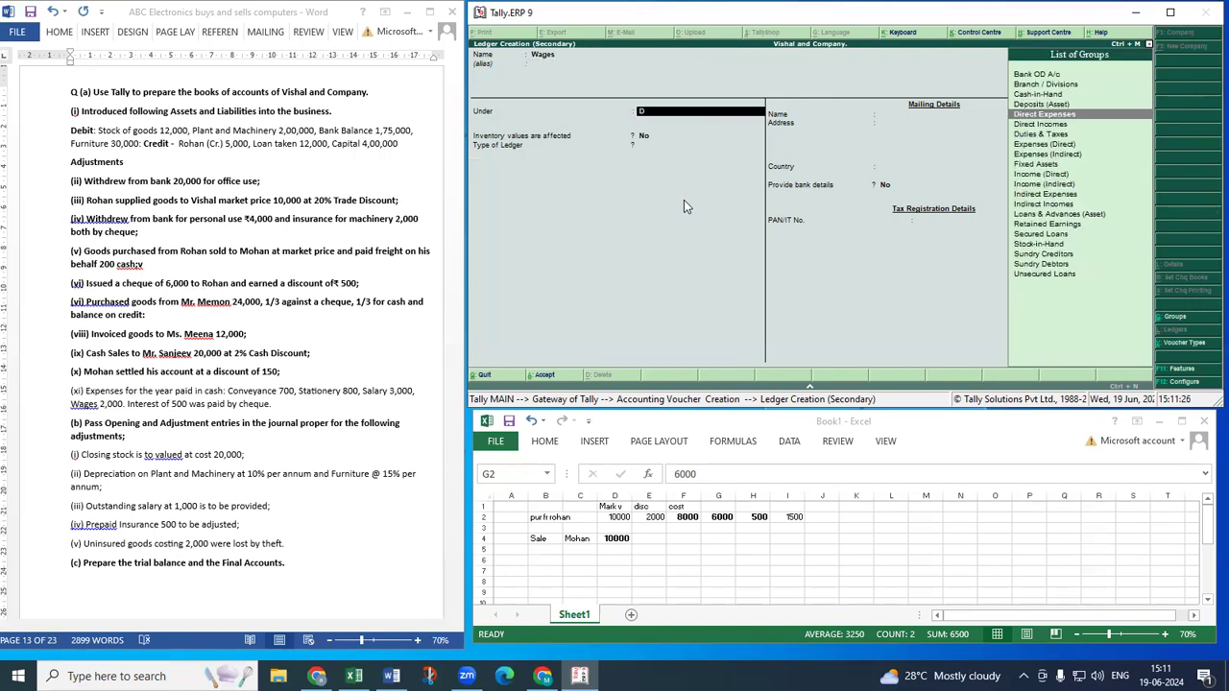
key(Return)
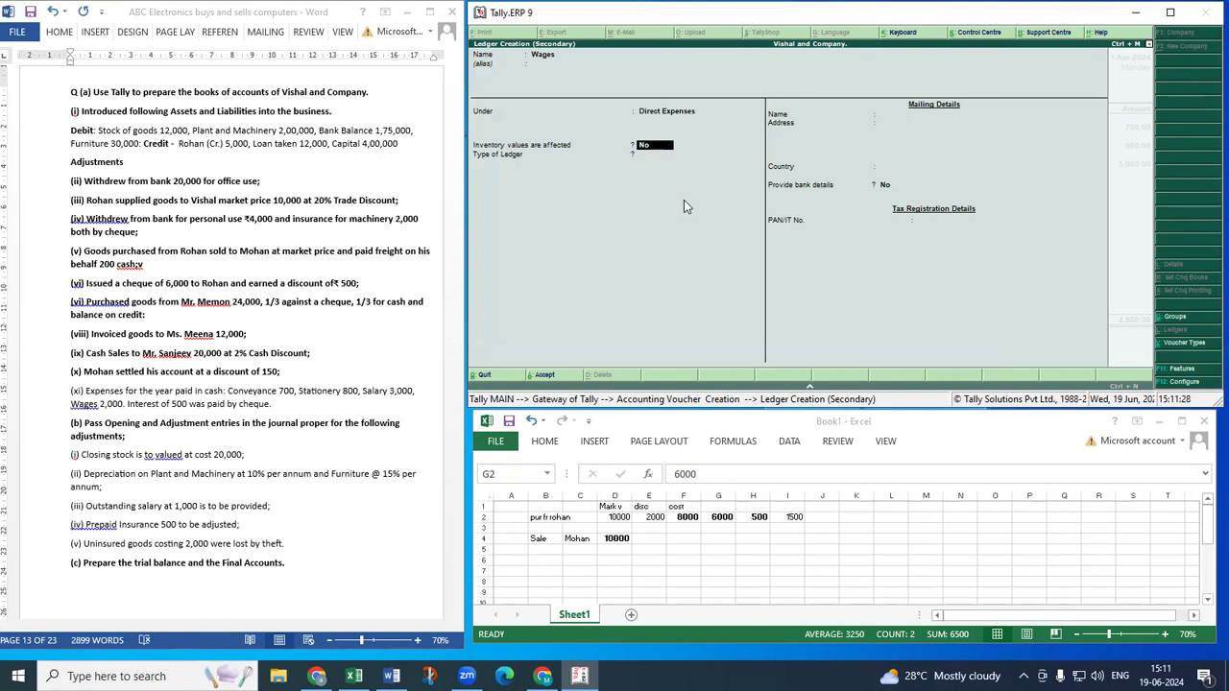
key(ctrl+a)
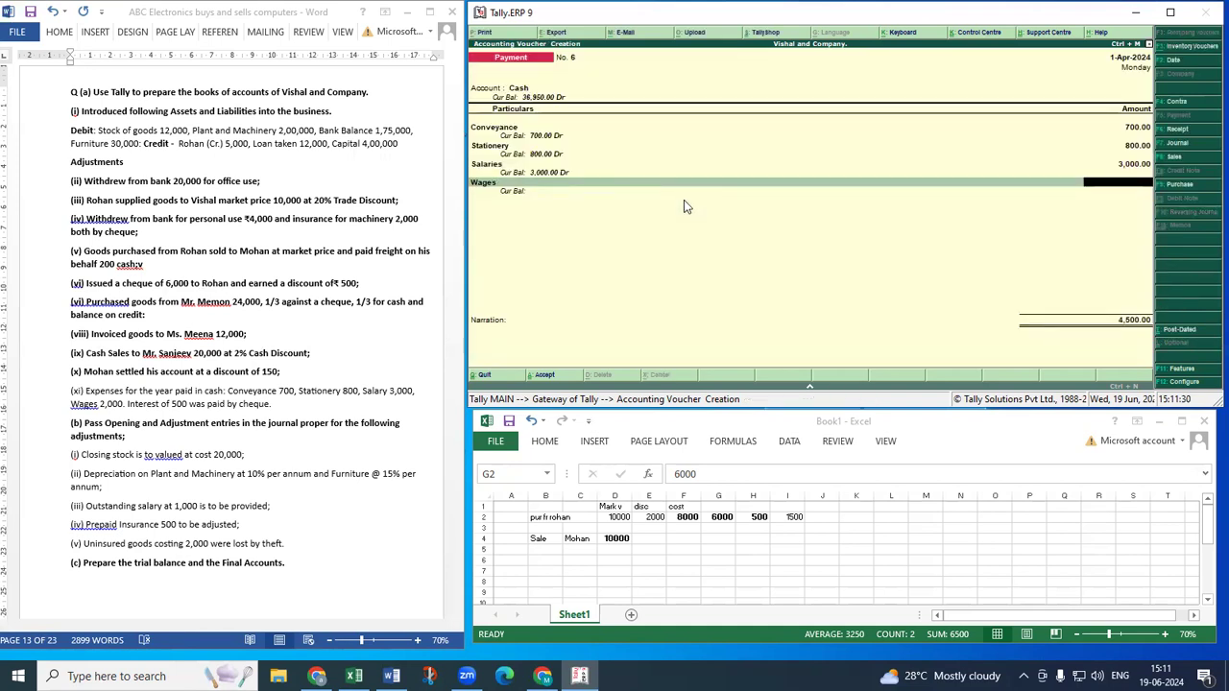
Enter 2,000 for Wages and save the cash payment voucher without a narration.
text(2000)
key(Return)
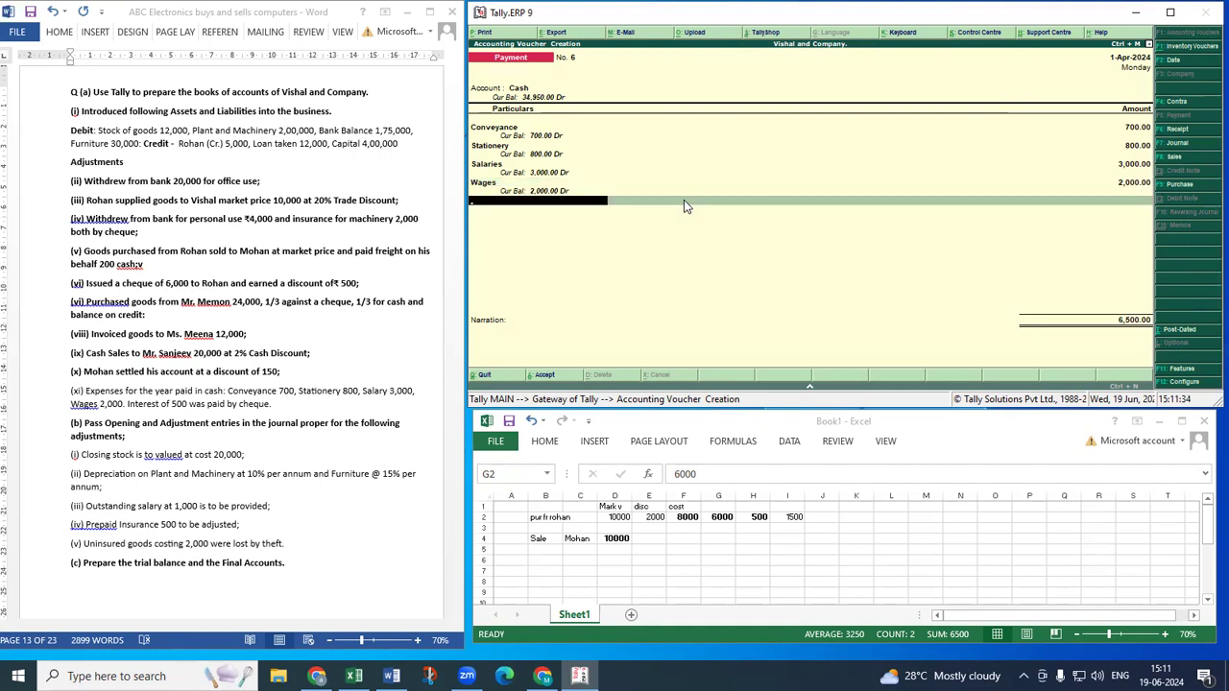
key(Return)
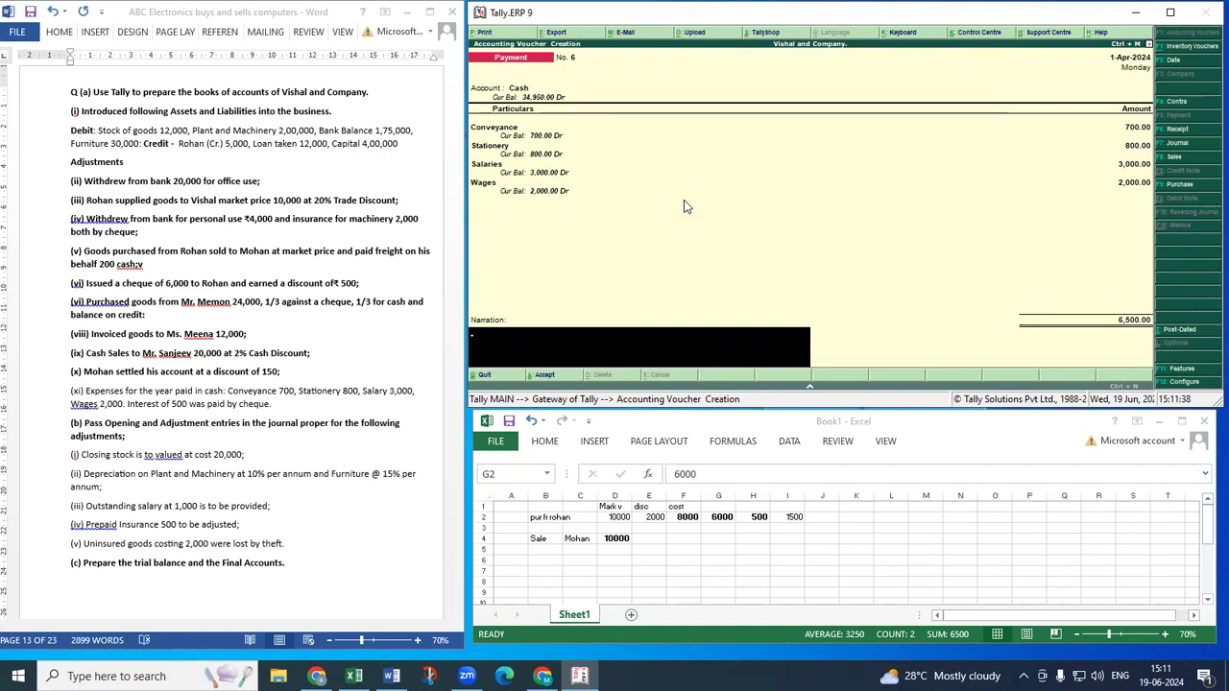
key(Return)
key(Return)
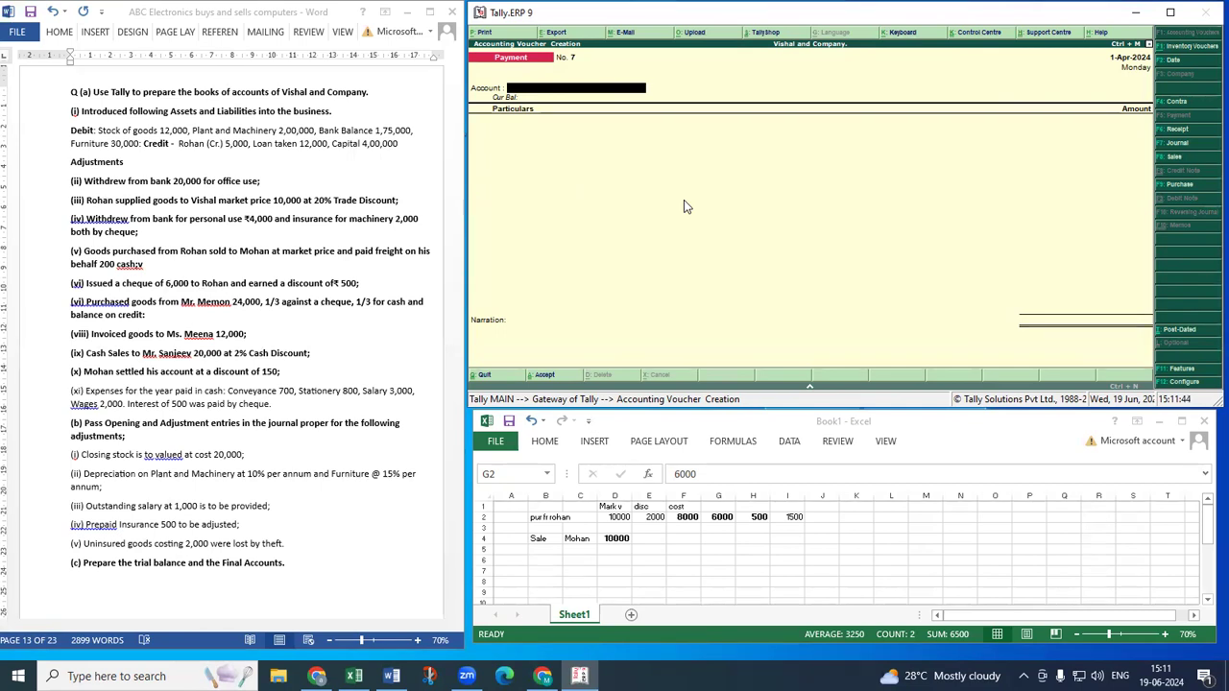
Set Bank Balance as the account of the new payment voucher and create an Interest Paid ledger under Indirect Expenses.
text(B)
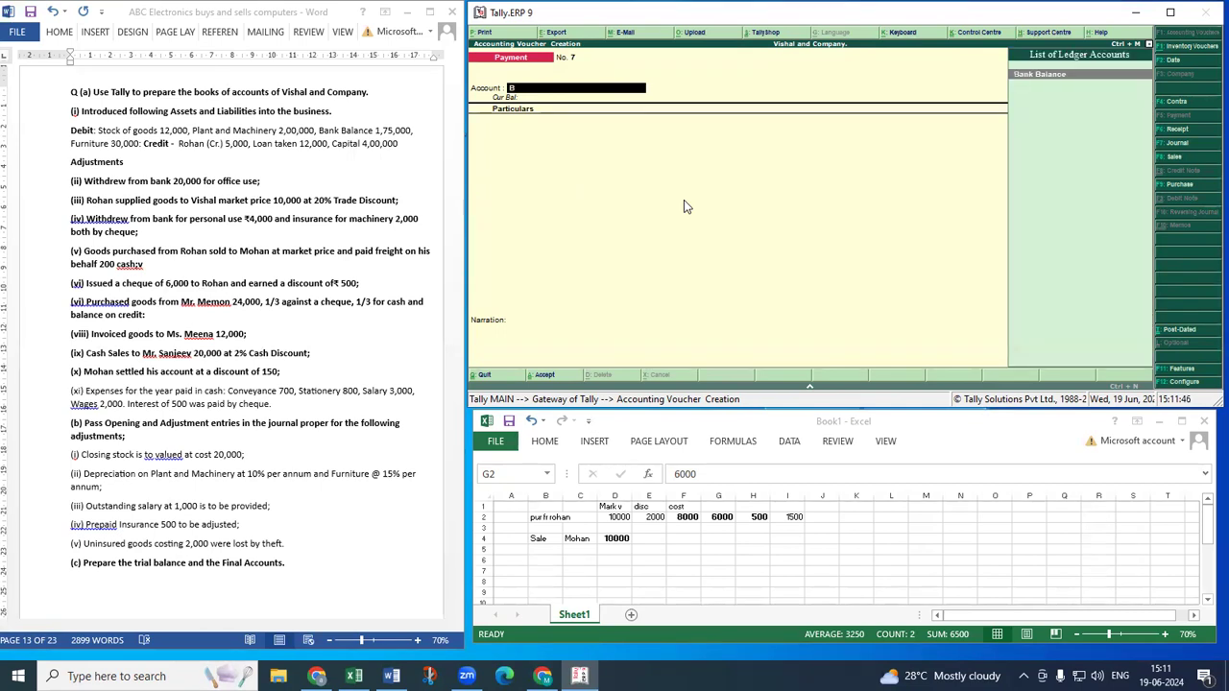
key(Return)
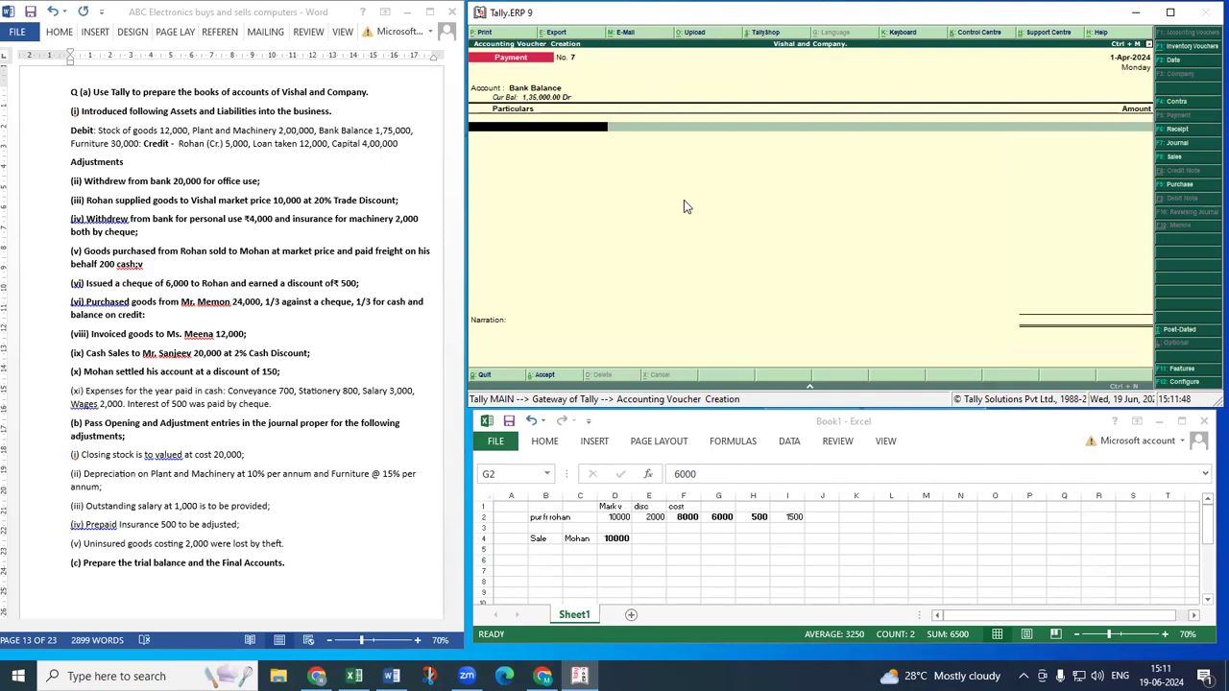
key(alt+c)
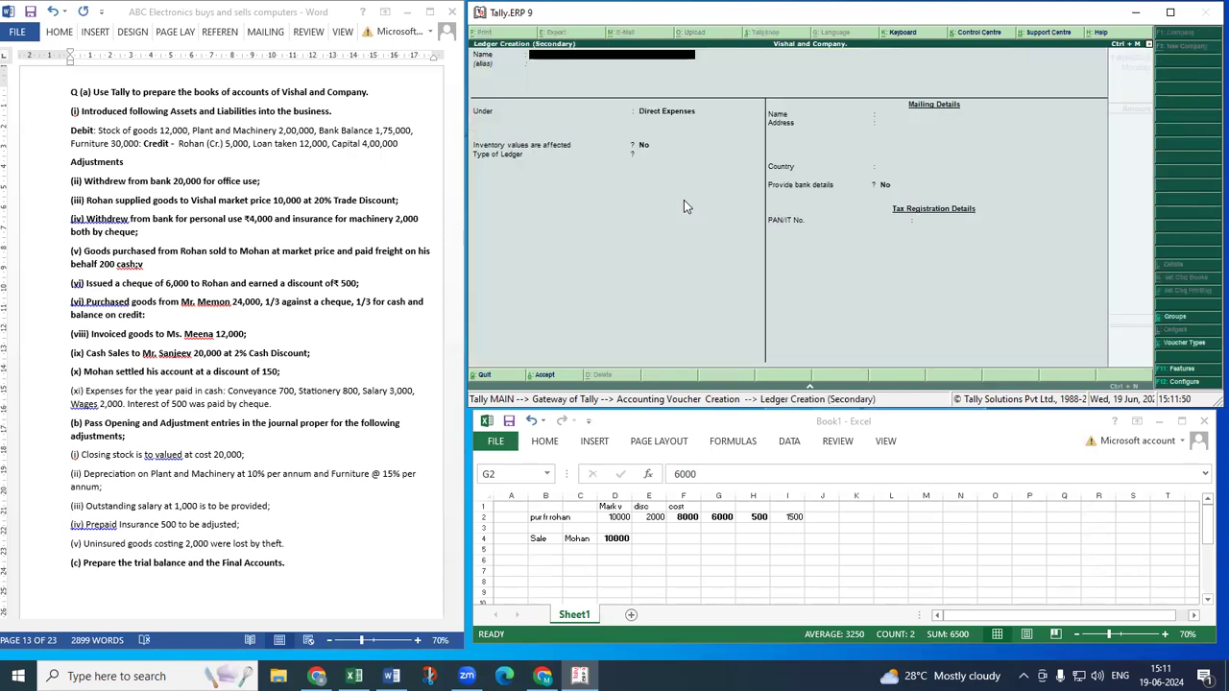
text(Interest Paid)
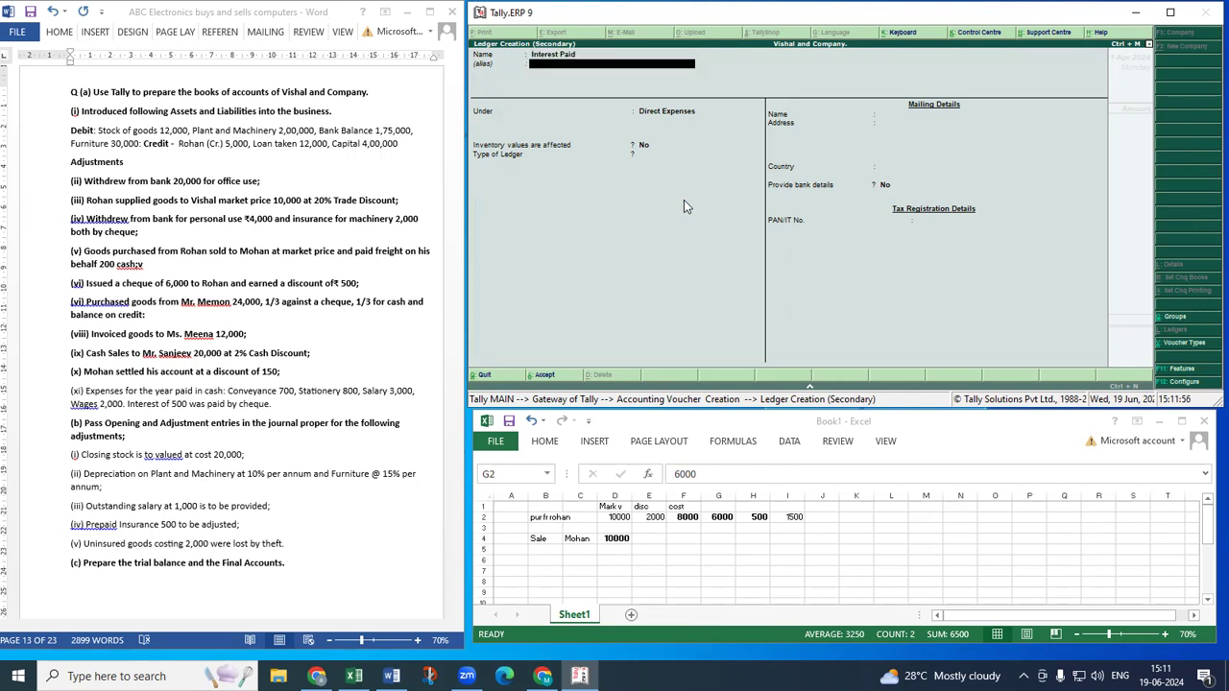
key(Return)
text(I)
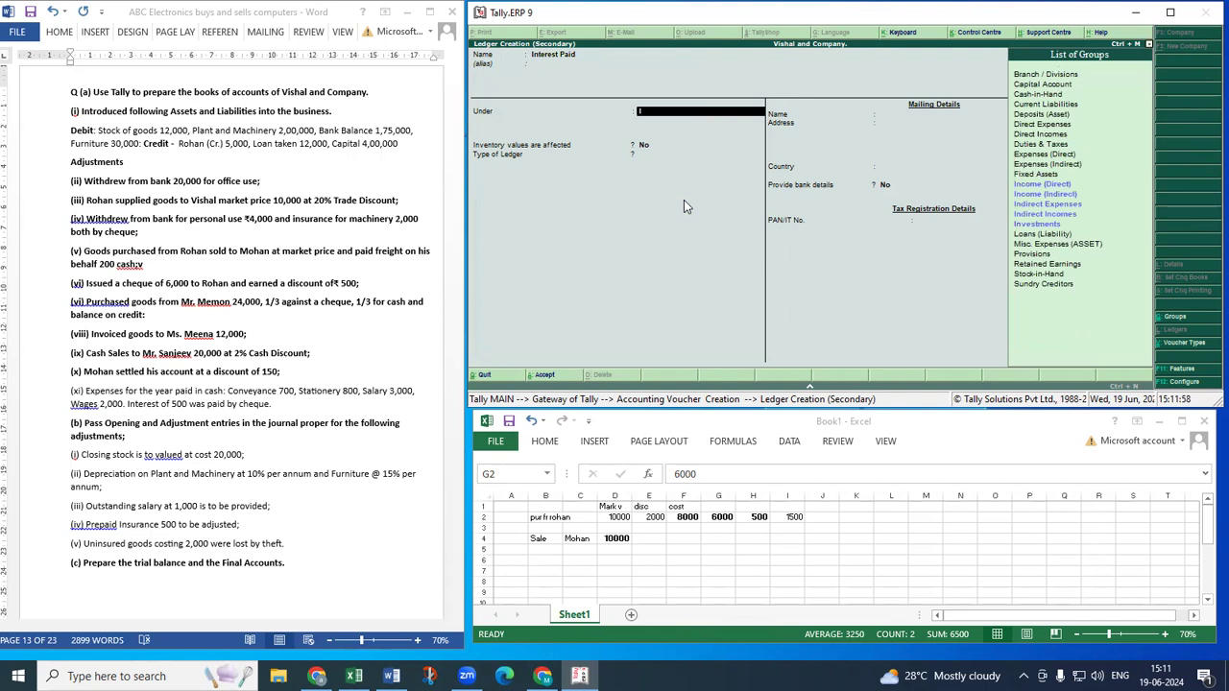
key(Down)
key(Down)
key(Return)
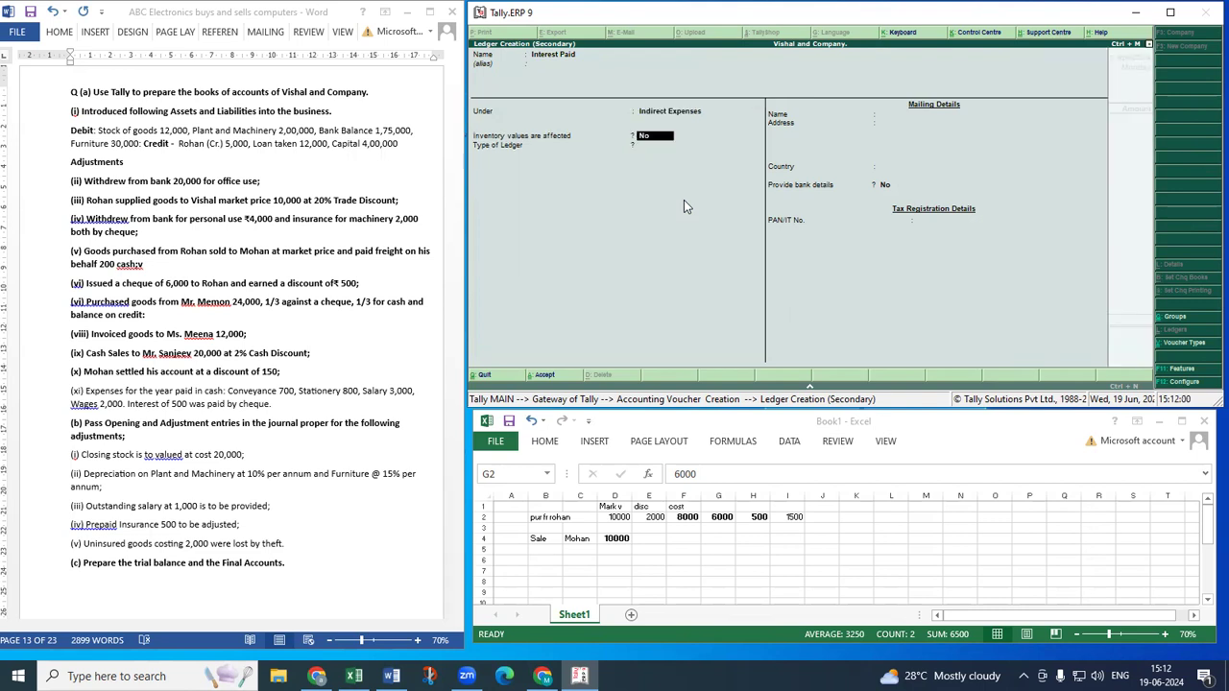
key(ctrl+a)
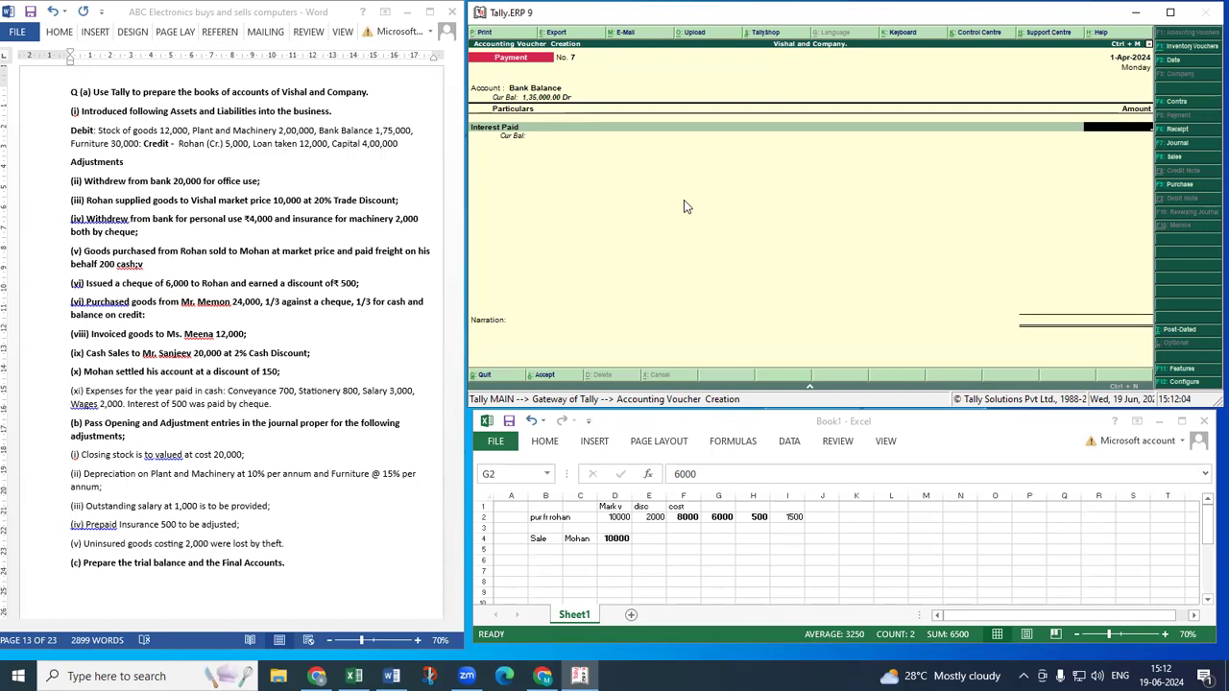
Enter 500 for Interest Paid and save the bank payment voucher.
text(500)
key(Return)
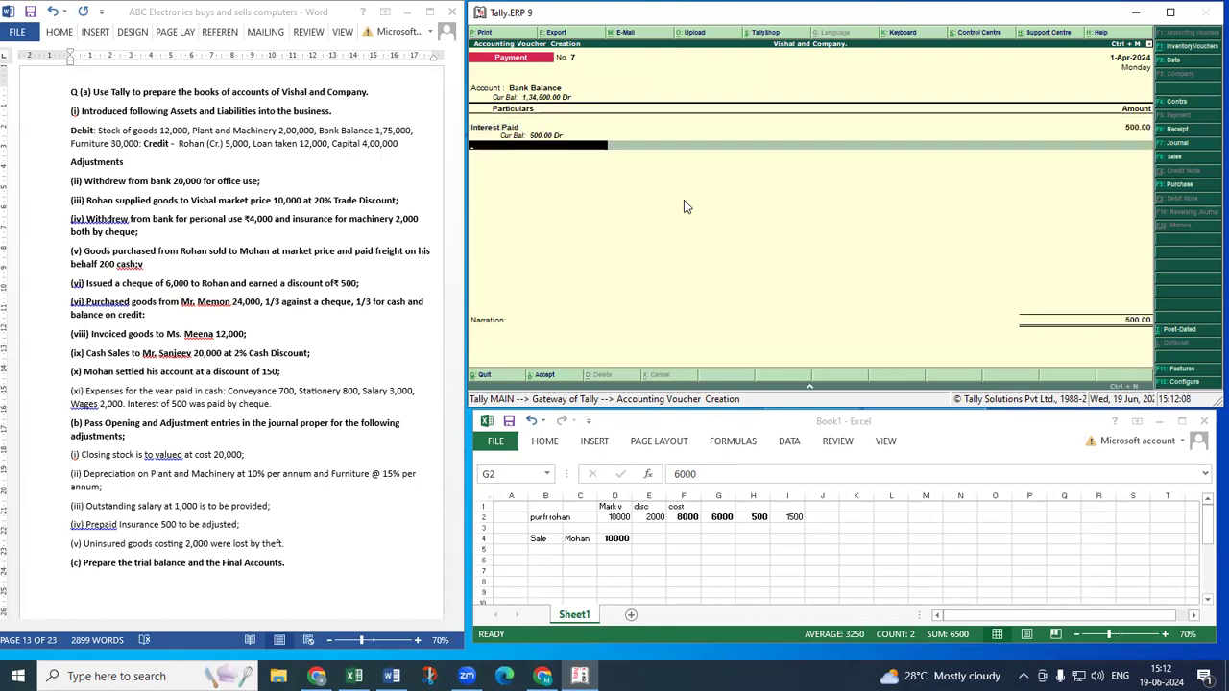
key(ctrl+a)
Leave voucher entry and examine the Profit & Loss A/c in its detailed format.
key(Escape)
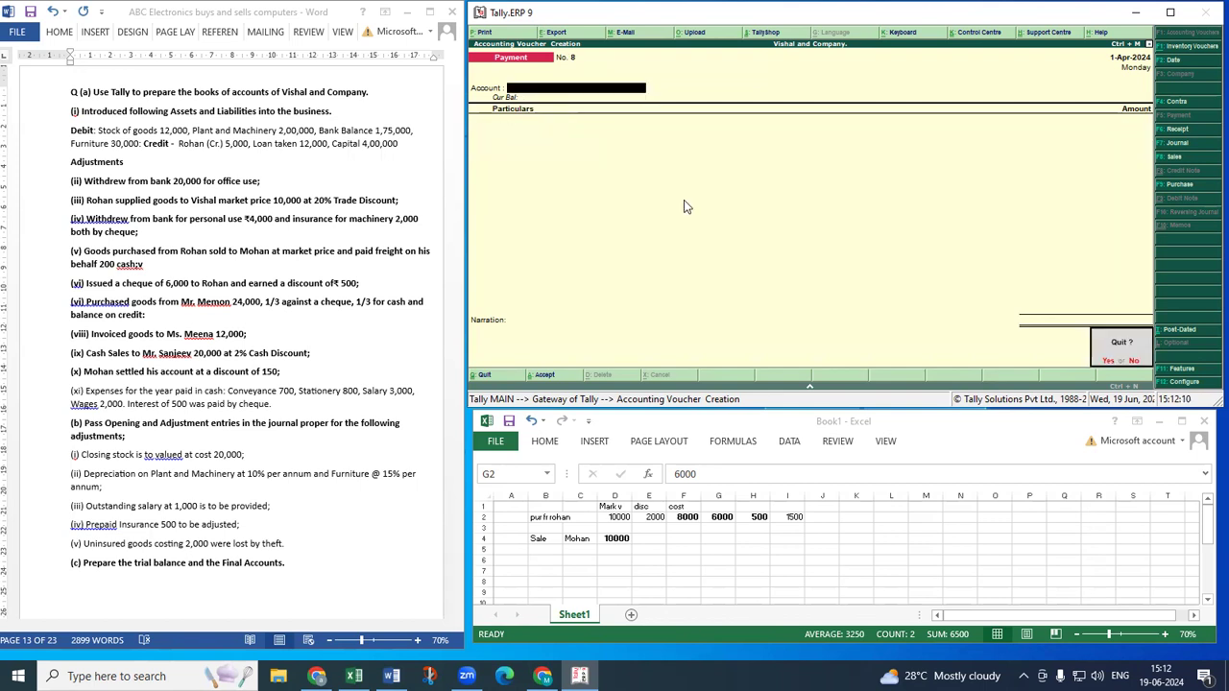
key(y)
key(p)
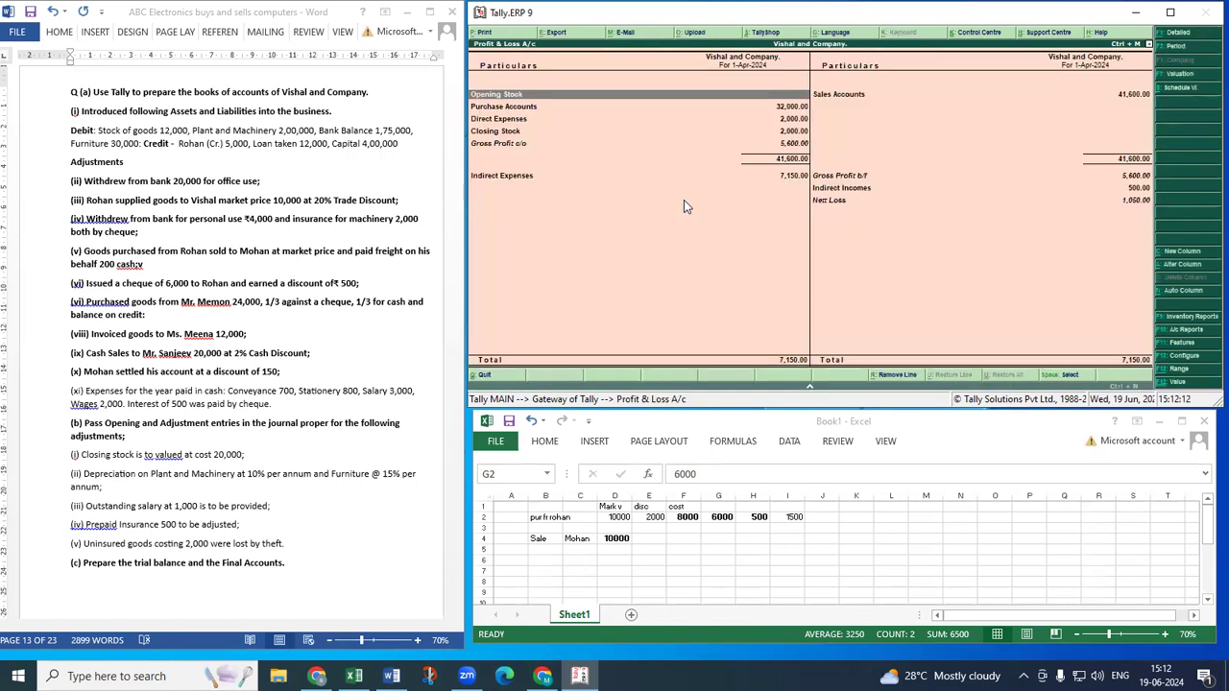
key(alt+F1)
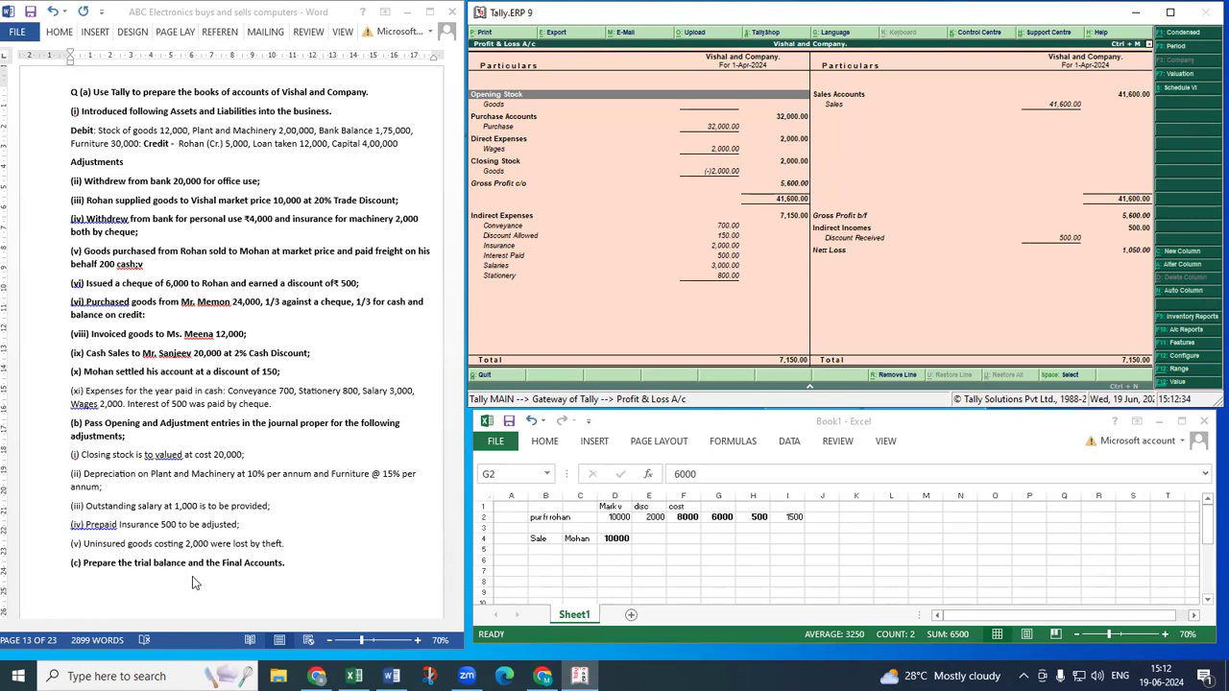
Switch to the Word document and make item (xi), the expenses for the year paid in cash, bold.
click(50, 424)
drag(45, 392, 44, 407)
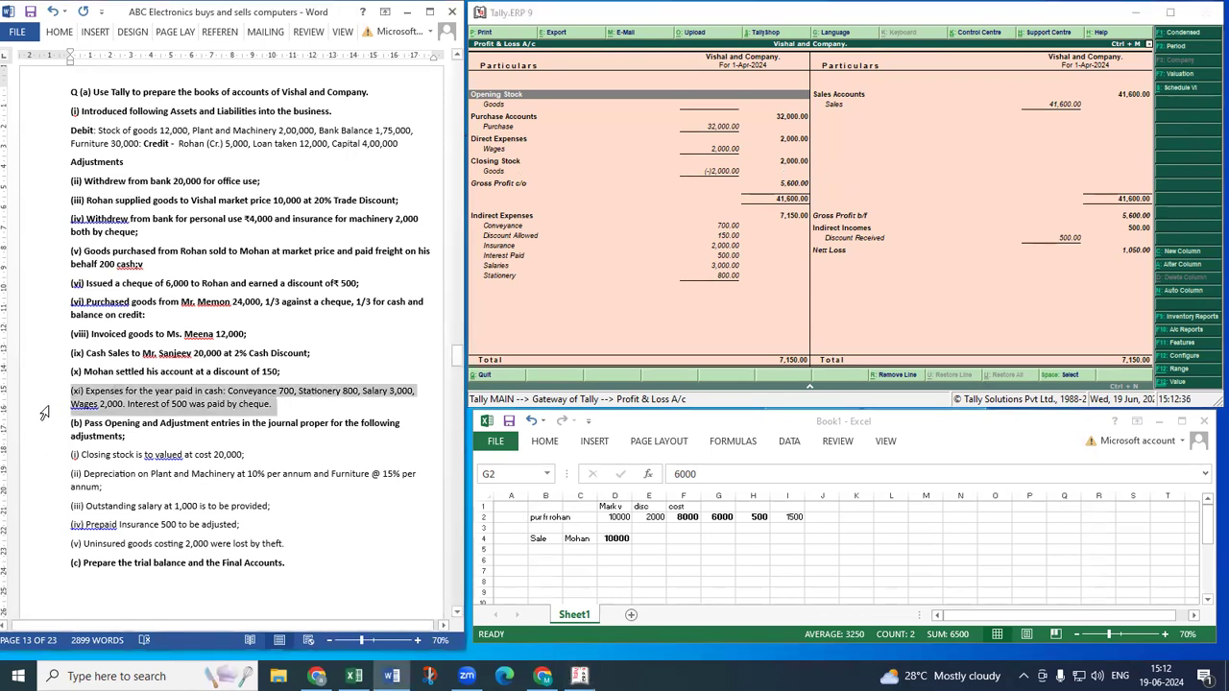
key(ctrl+b)
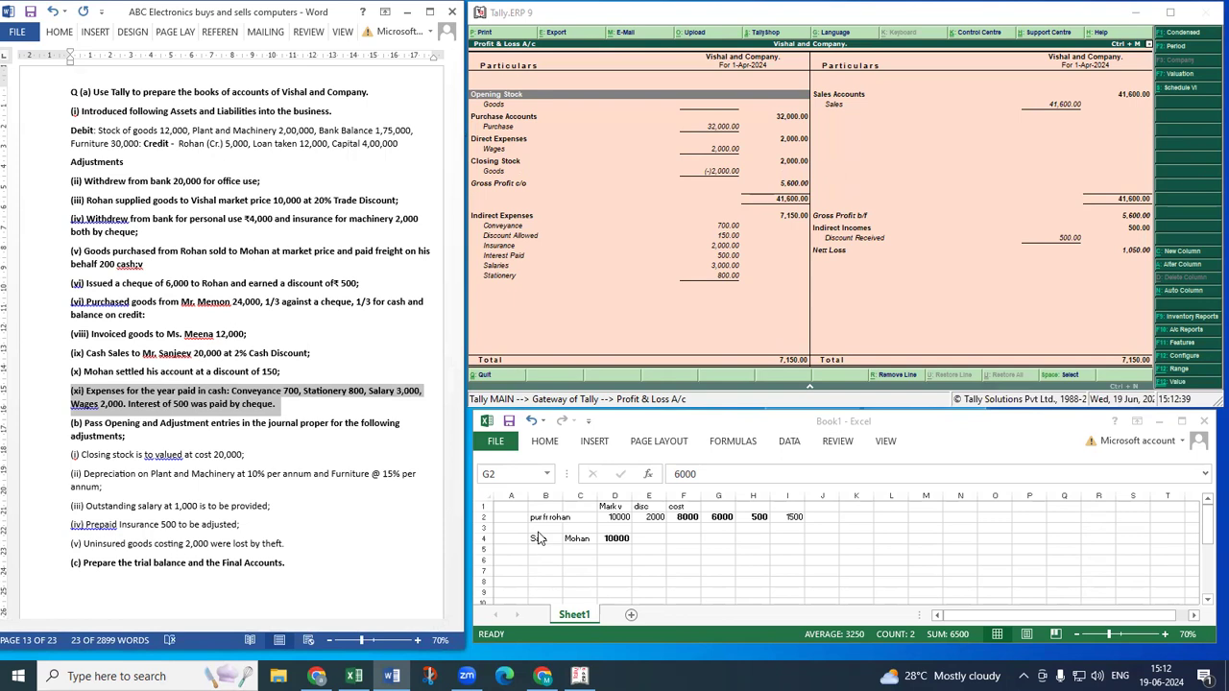
click(197, 454)
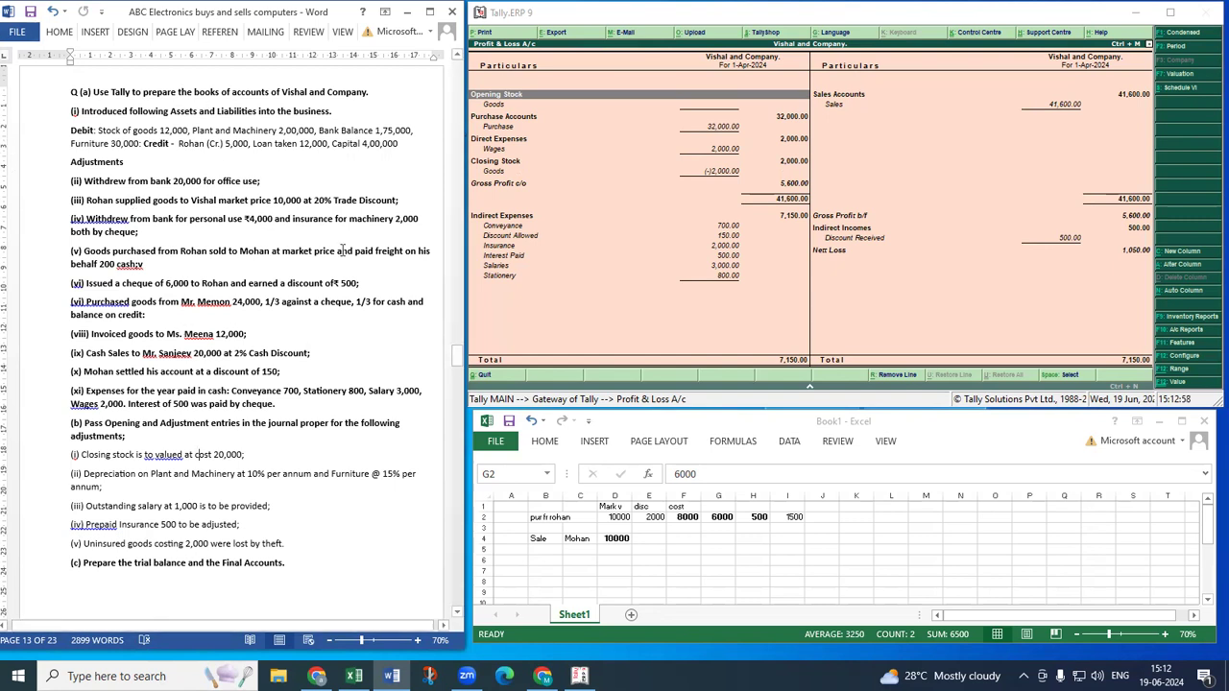
Switch to Tally, leave the Profit & Loss A/c and open the ledger vouchers of the Capital account.
click(970, 232)
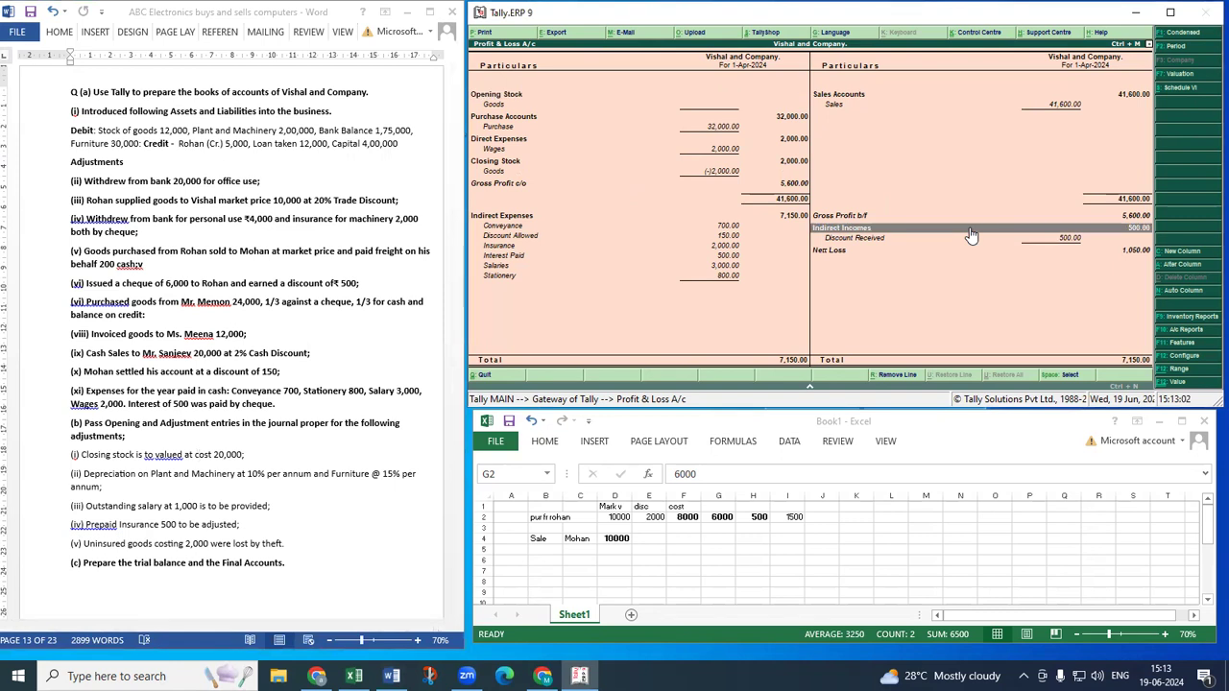
key(Escape)
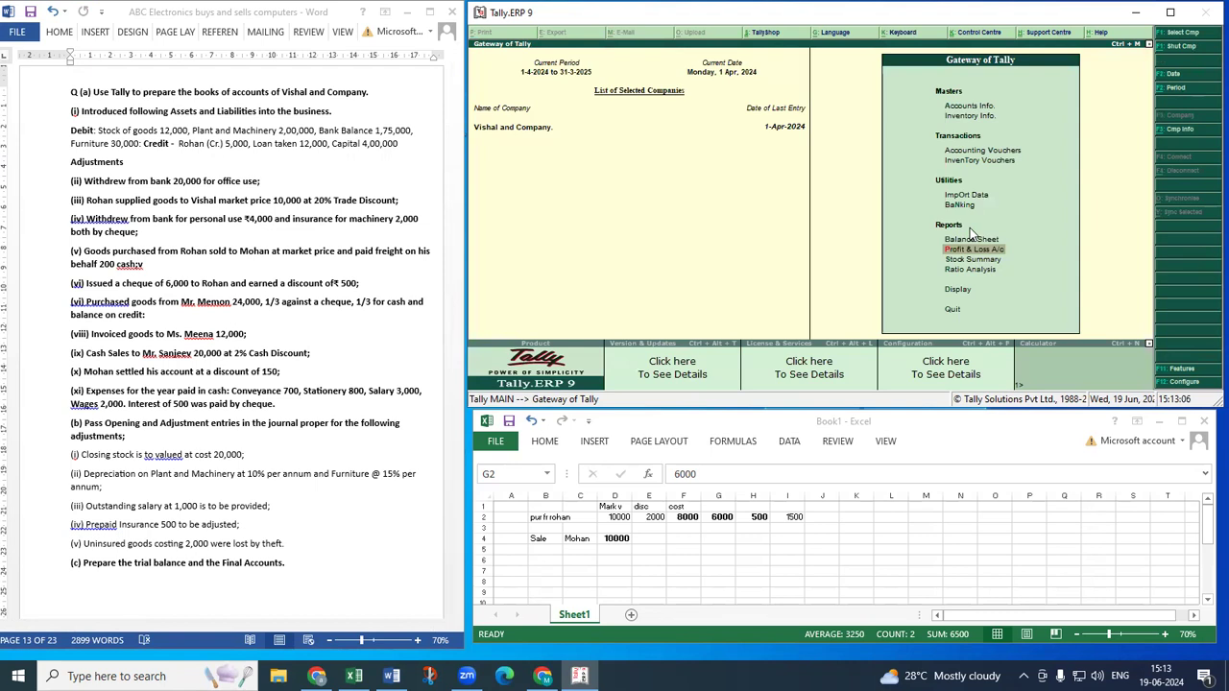
key(Down)
key(Down)
key(Down)
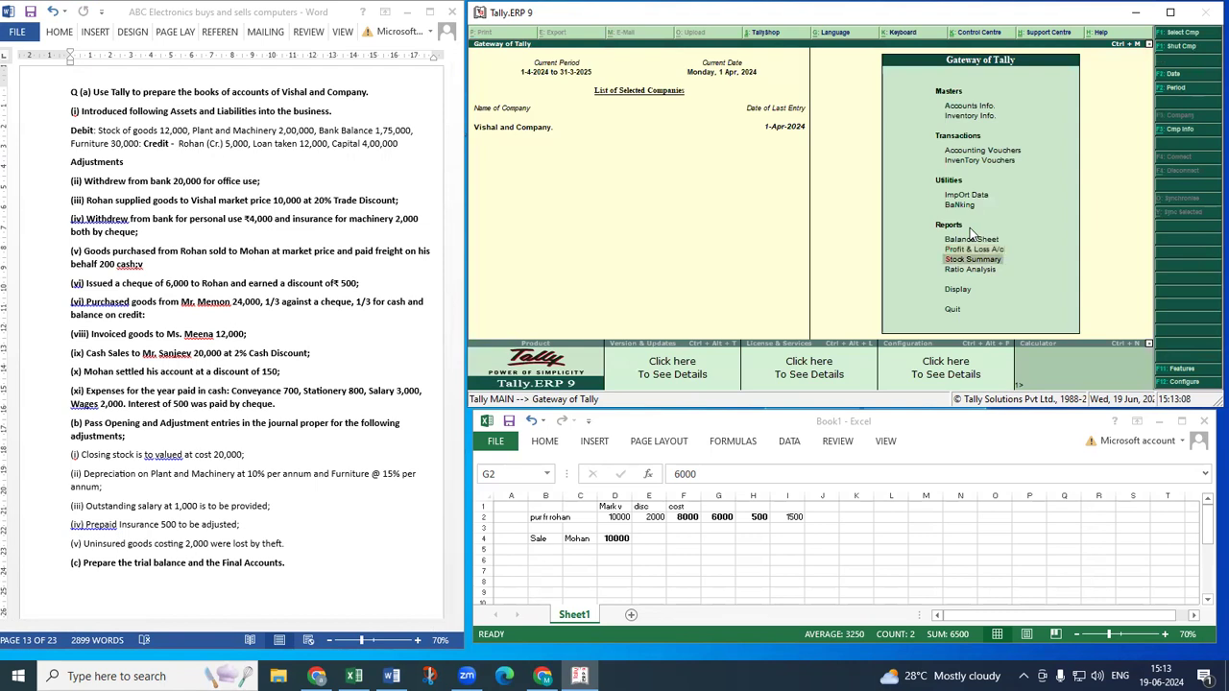
key(Return)
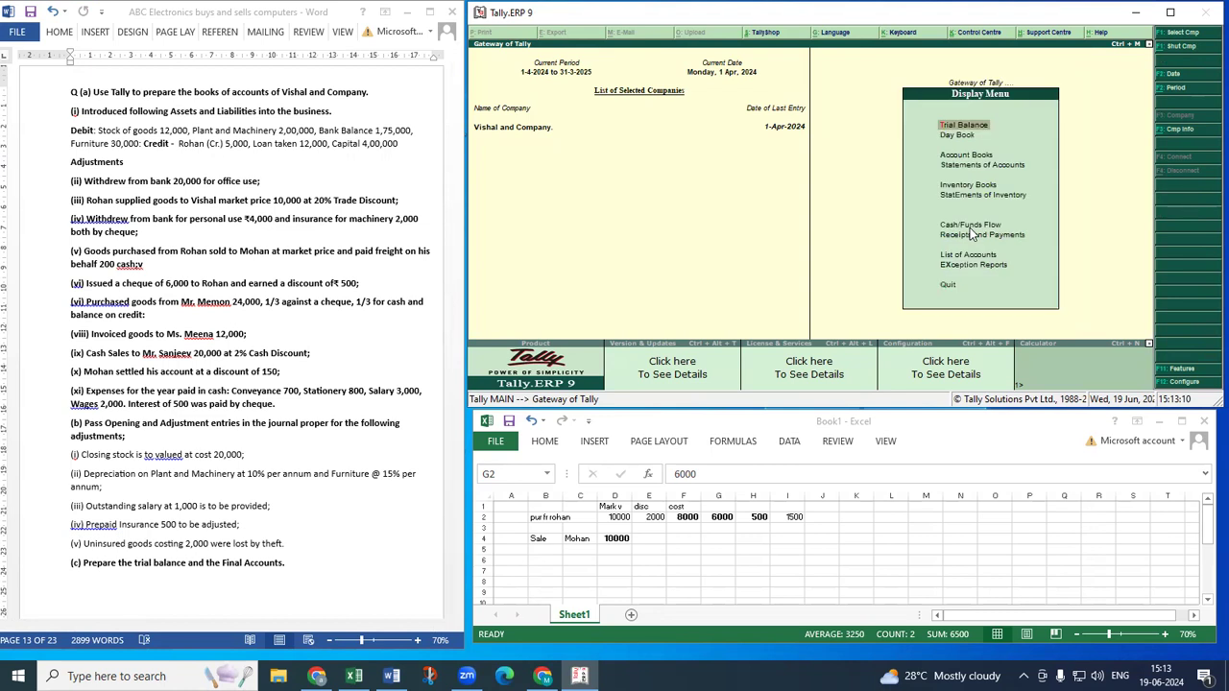
key(Down)
key(Down)
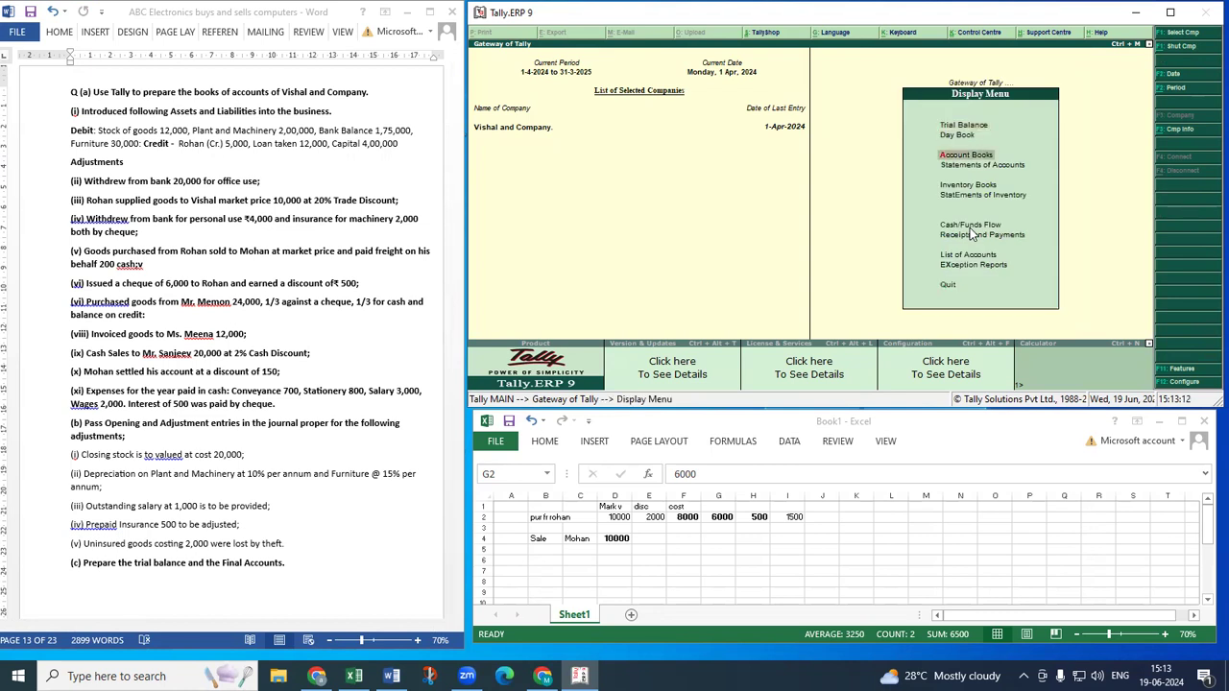
key(Return)
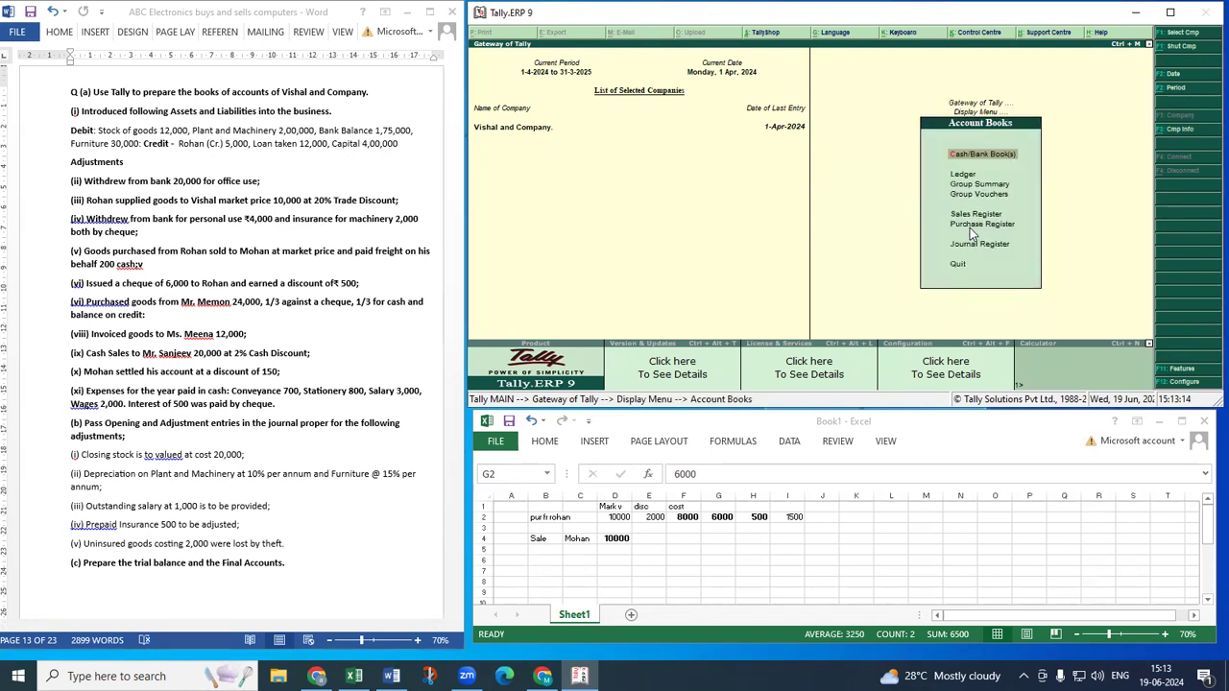
key(Down)
key(Return)
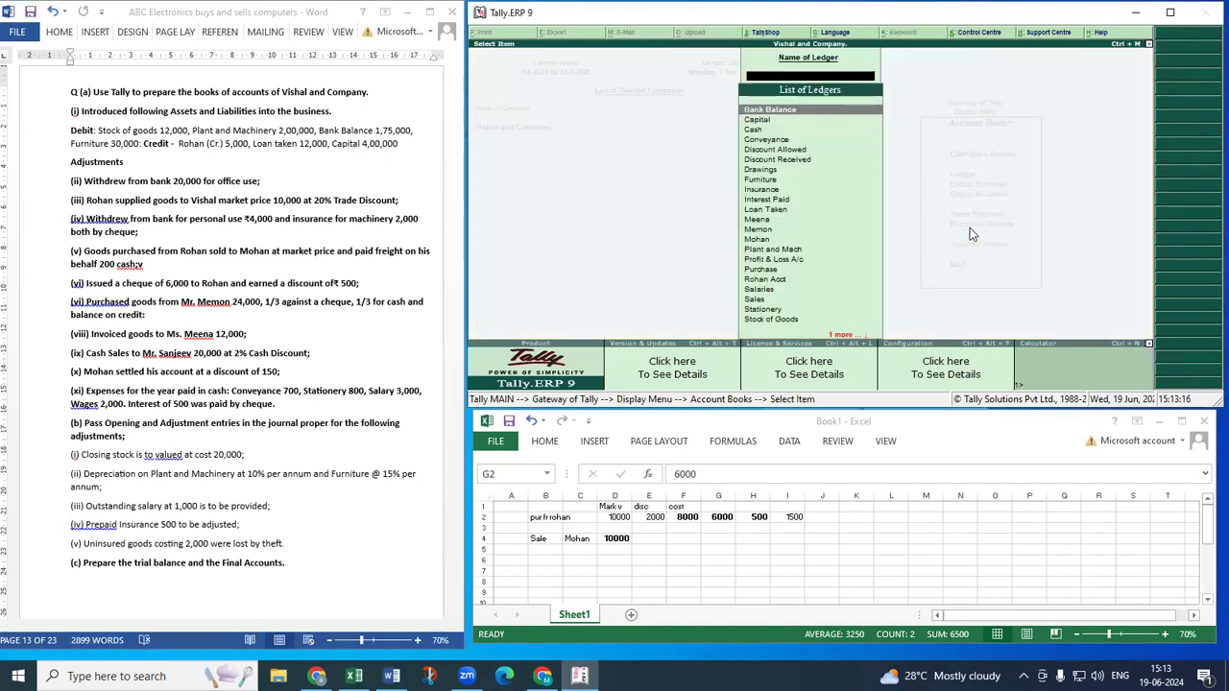
key(Down)
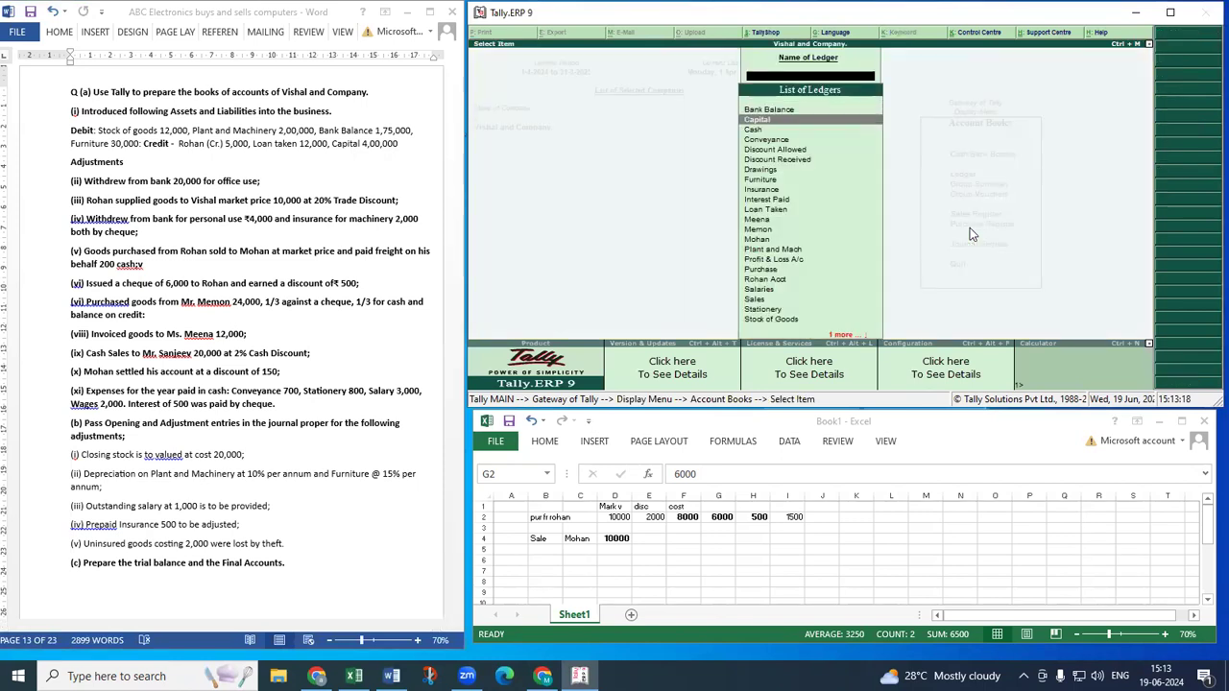
key(Return)
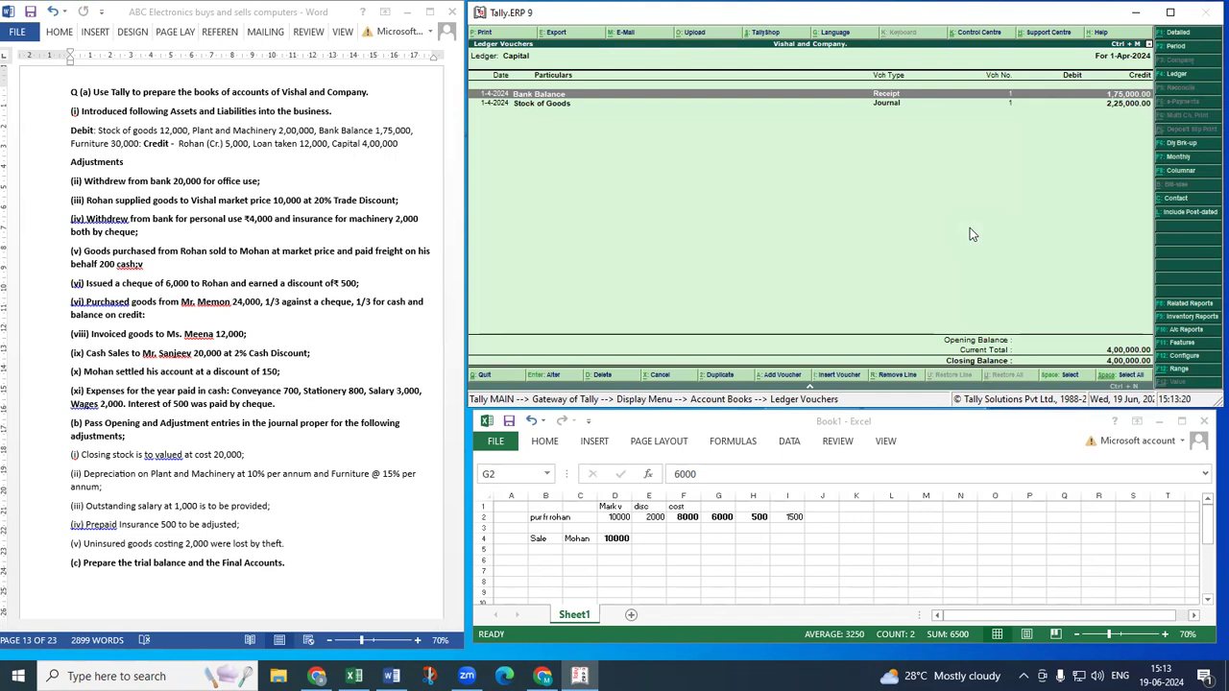
View the Bank Balance receipt voucher and return to the Capital ledger vouchers.
key(Return)
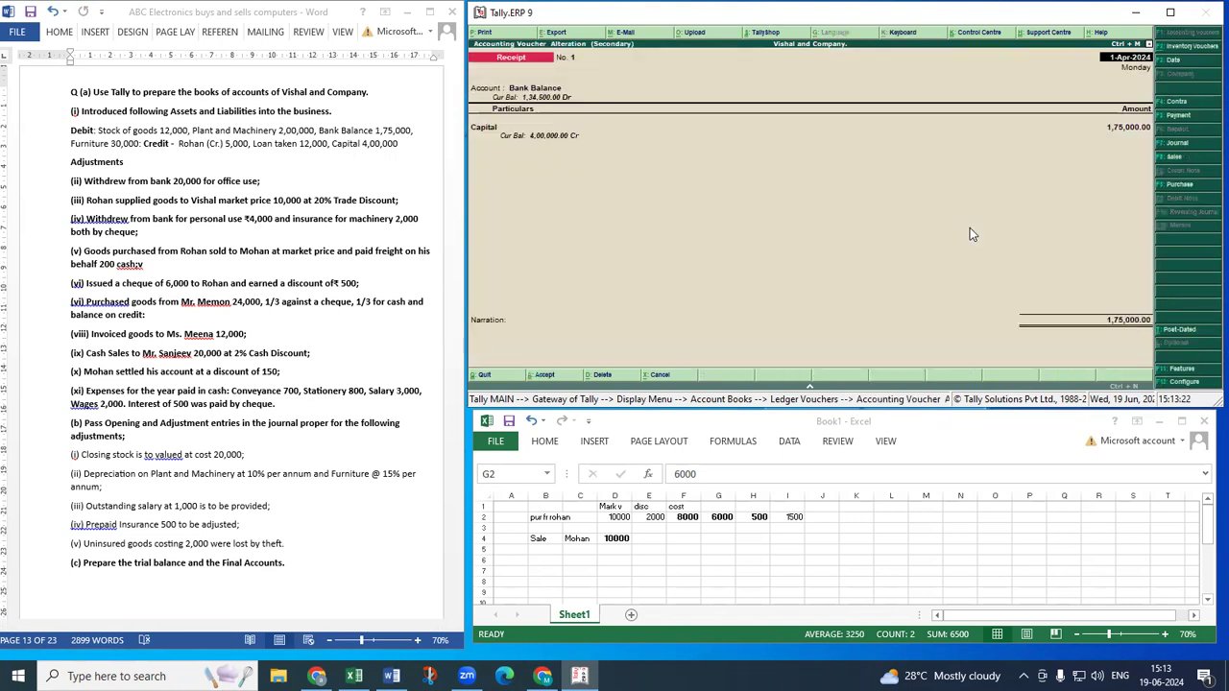
key(Escape)
key(Return)
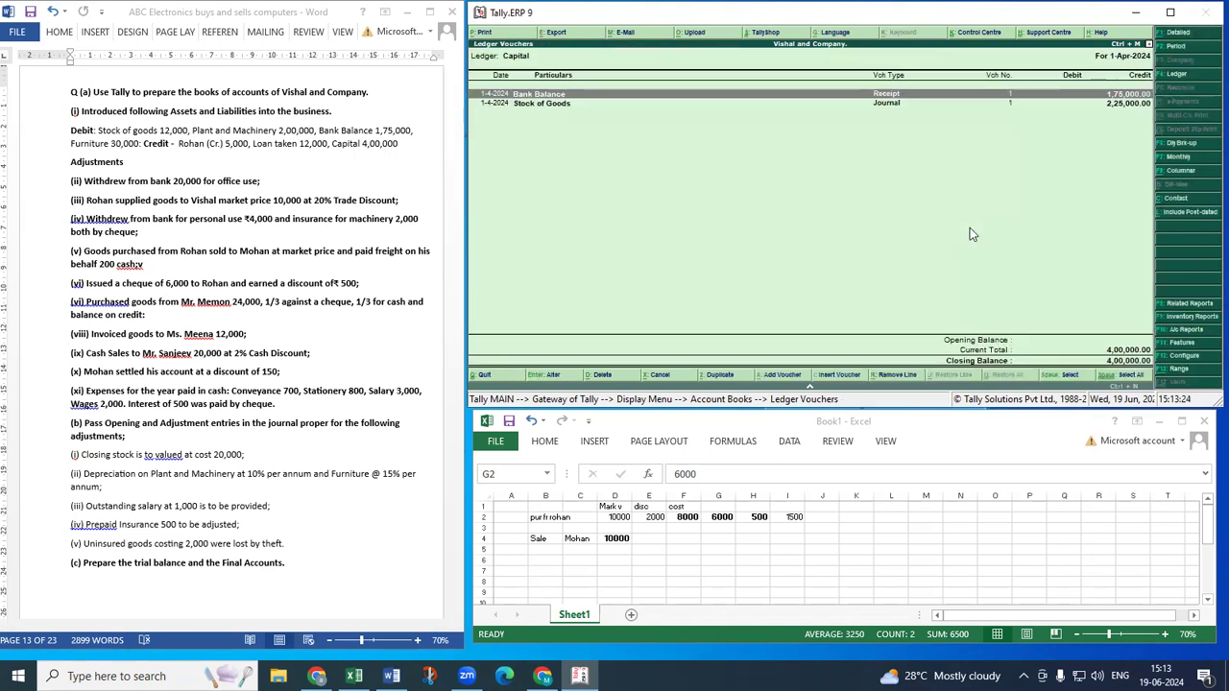
Remove the Goods stock item allocation under Stock of Goods in the opening journal voucher and save it.
key(Down)
key(Return)
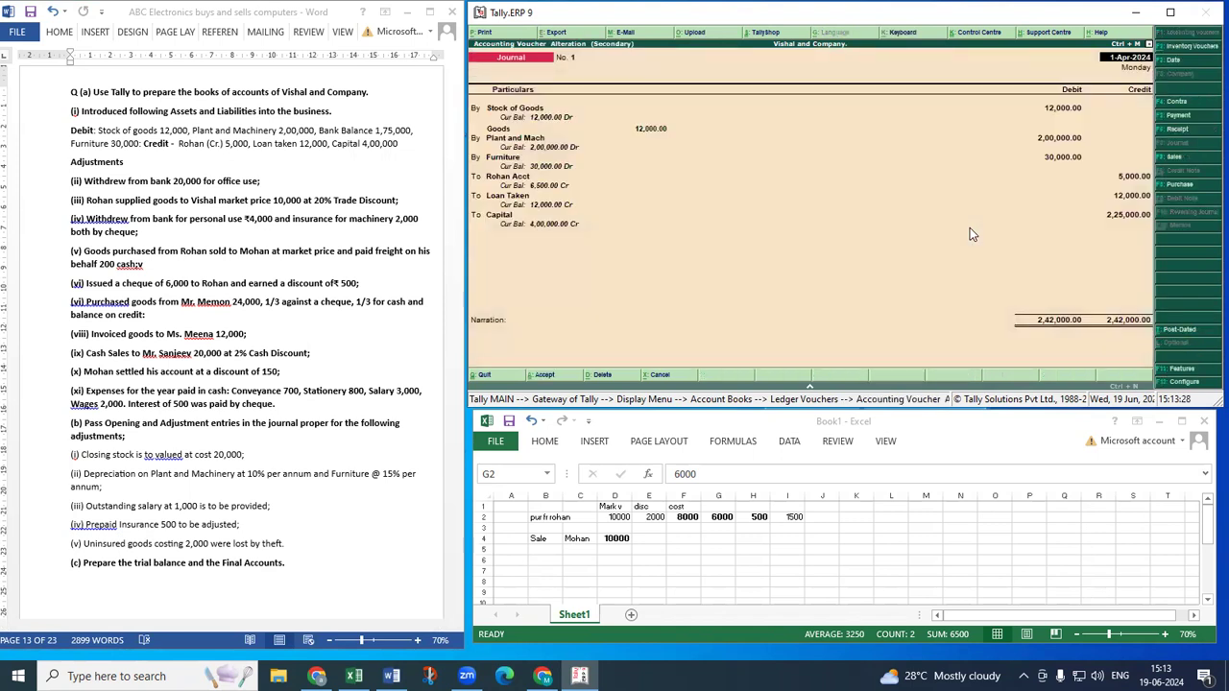
click(523, 113)
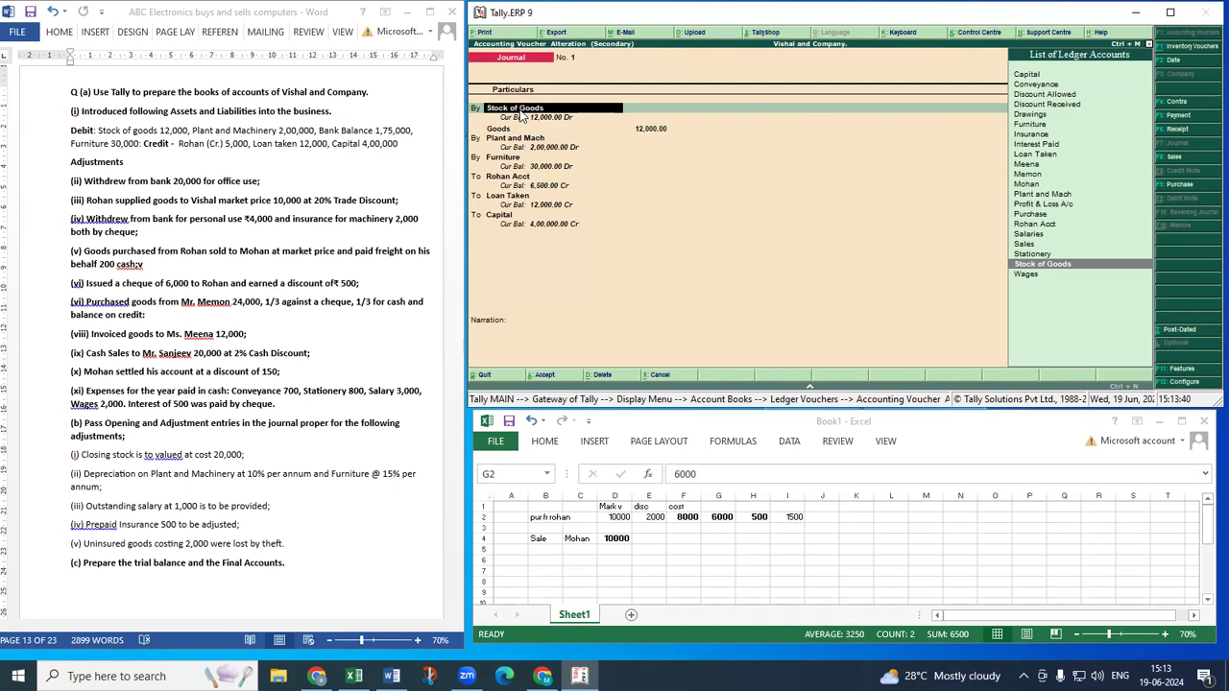
key(Return)
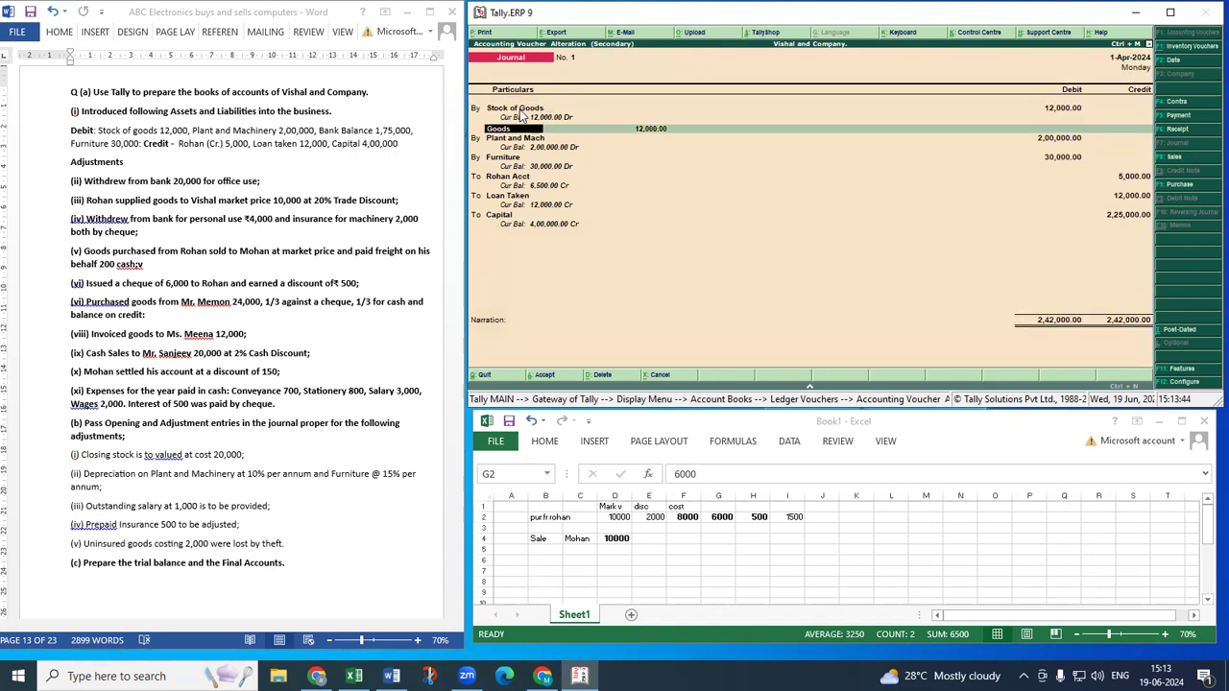
key(Return)
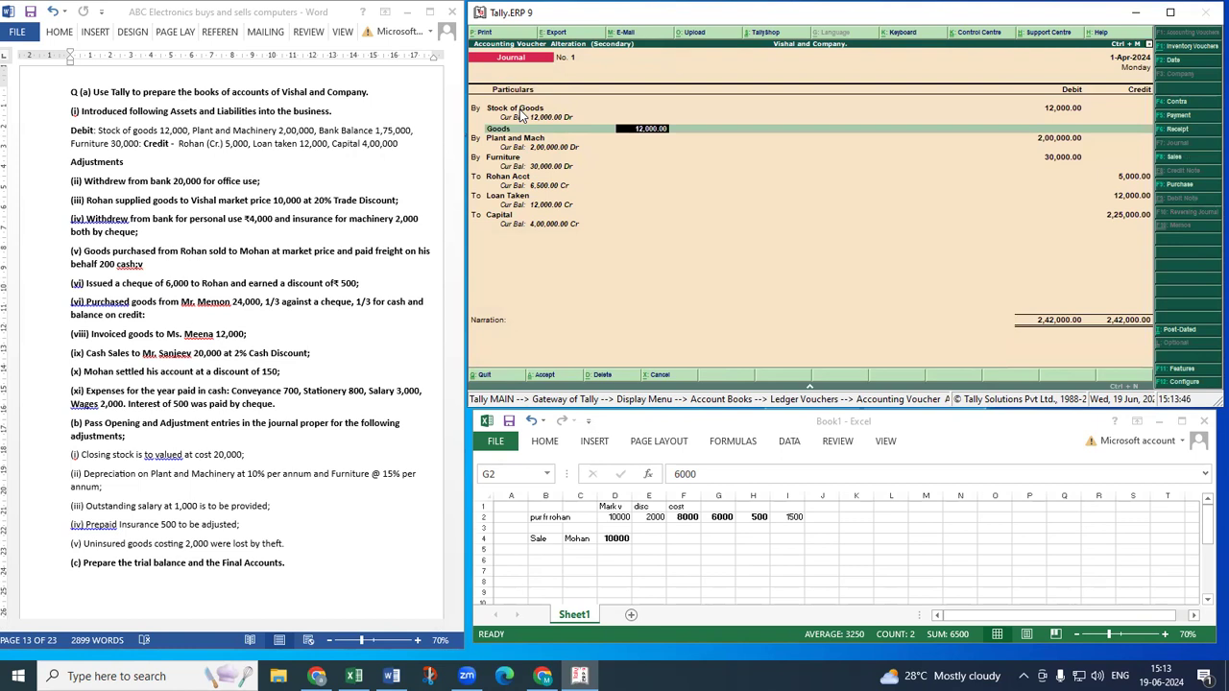
key(BackSpace)
key(Up)
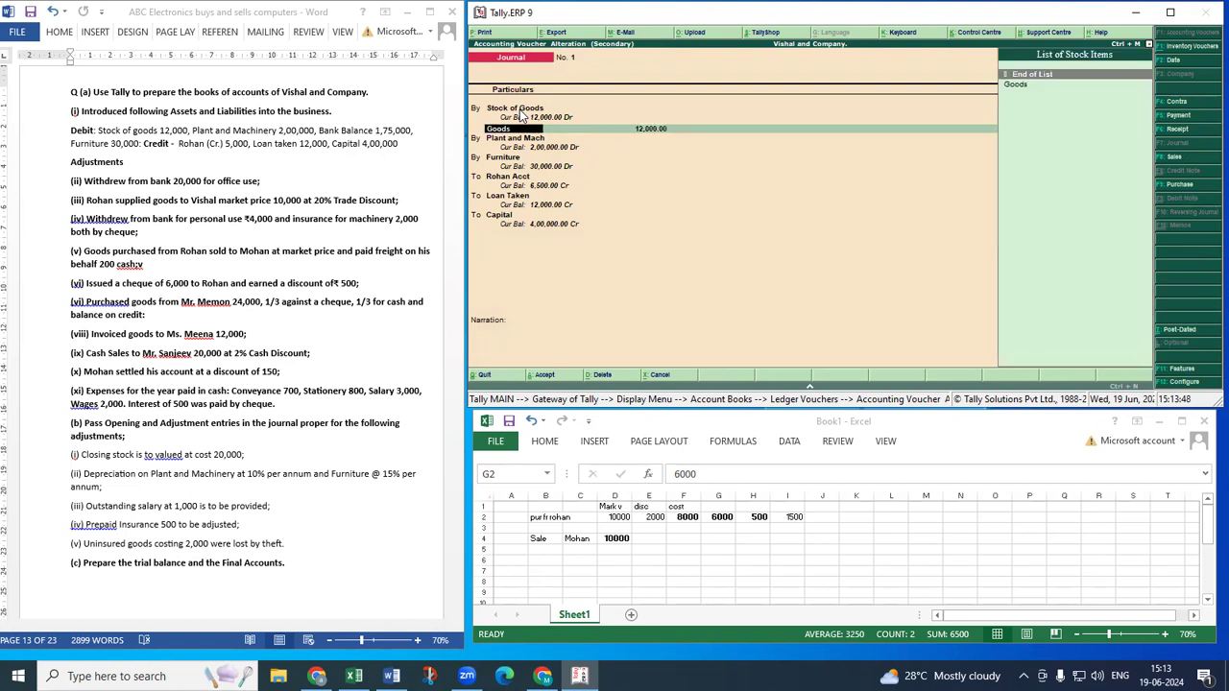
key(Return)
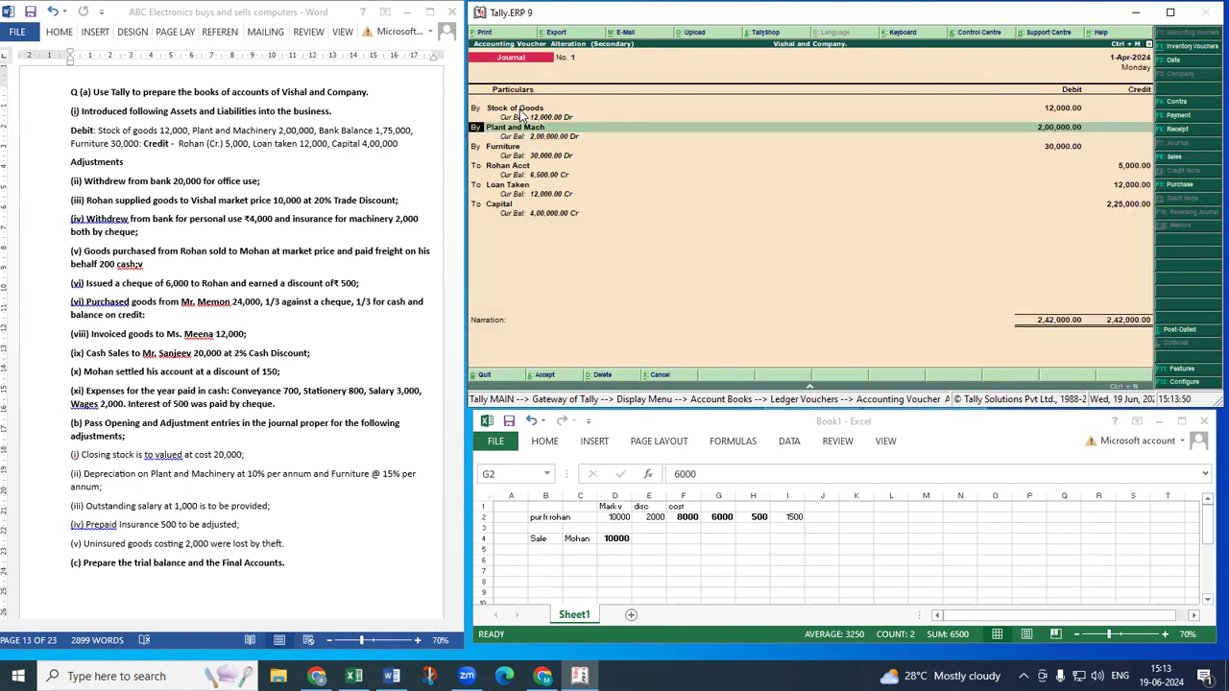
key(ctrl+a)
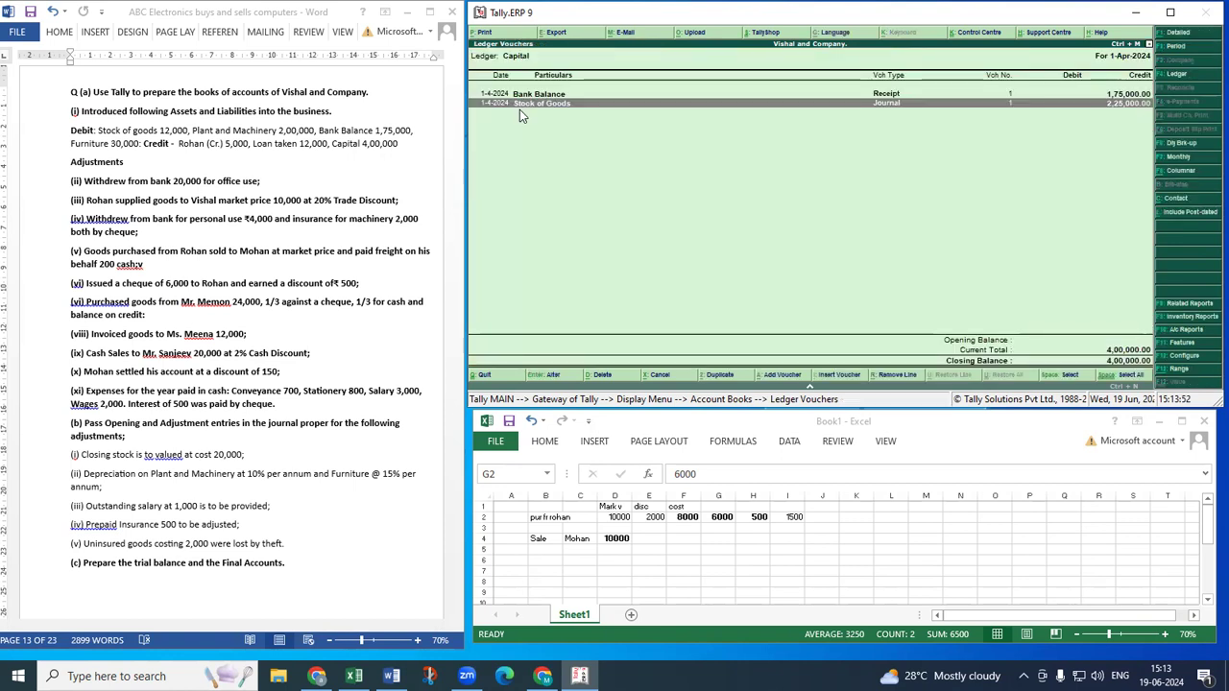
Leave the account books and open the Profit & Loss A/c to check its stock lines against the exercise's closing stock adjustment.
key(Escape)
key(Escape)
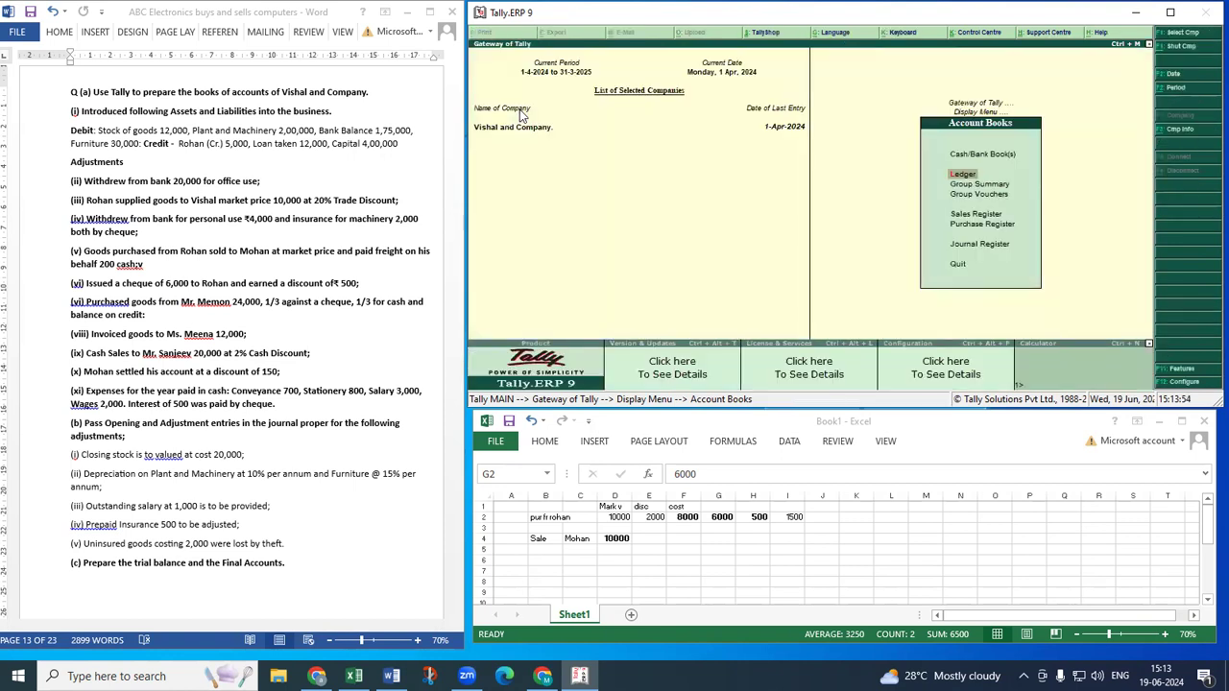
key(Escape)
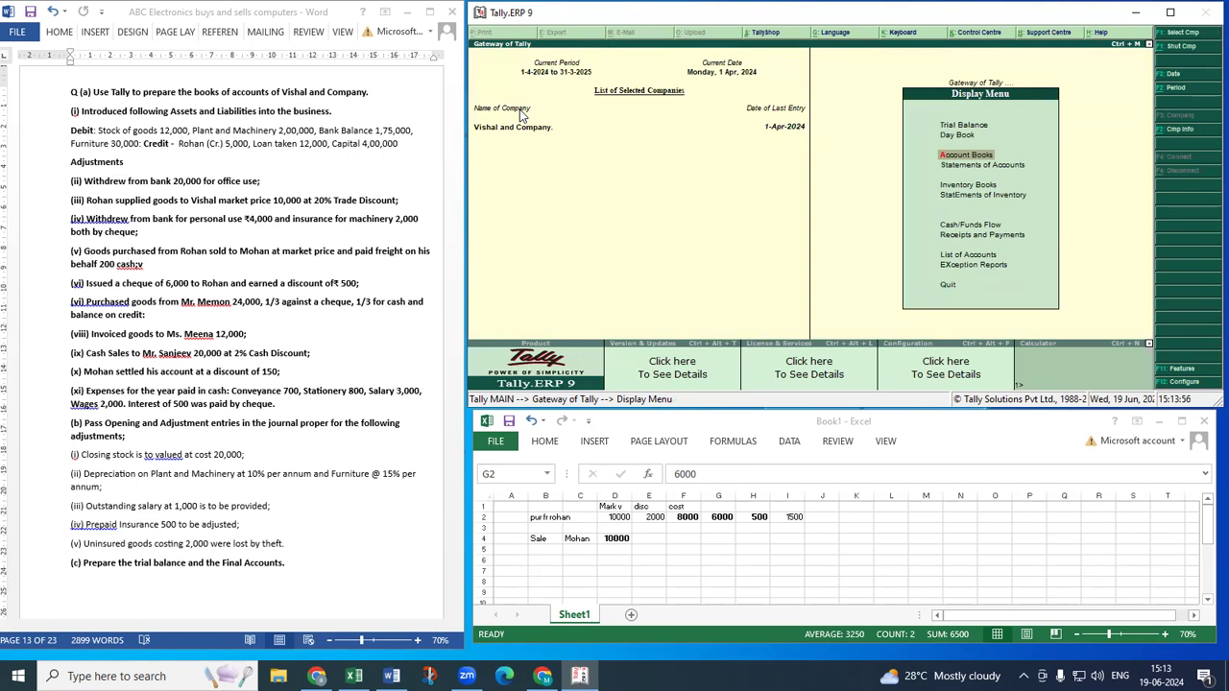
key(Escape)
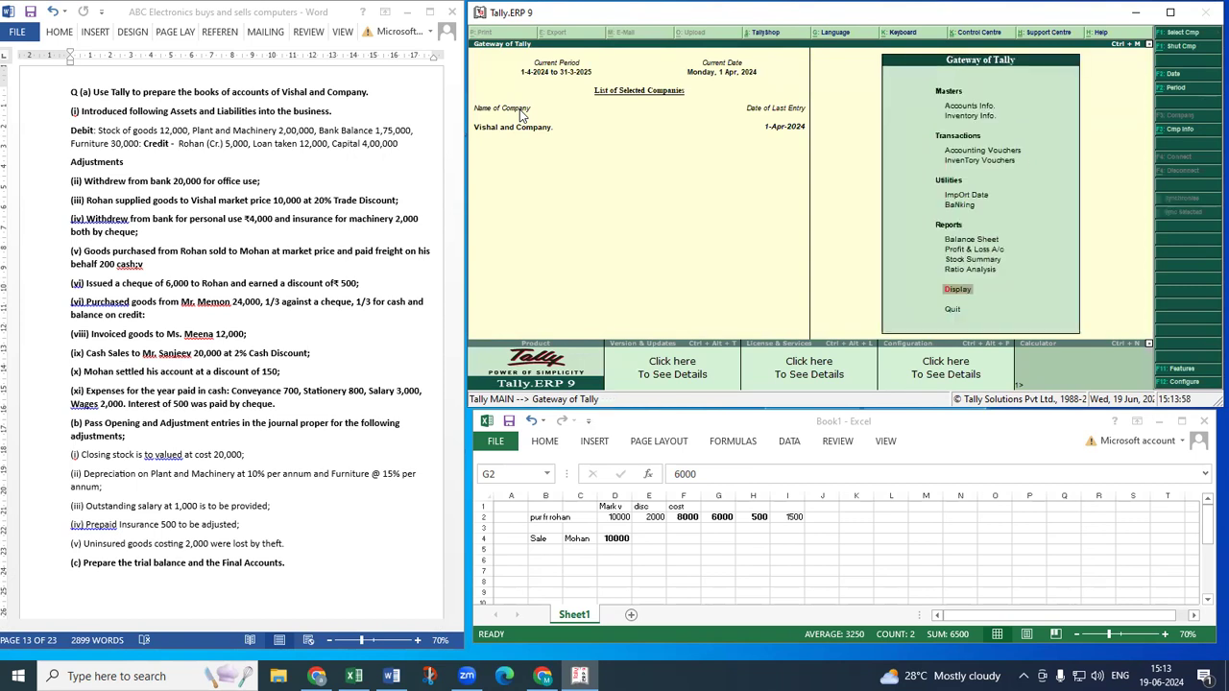
key(p)
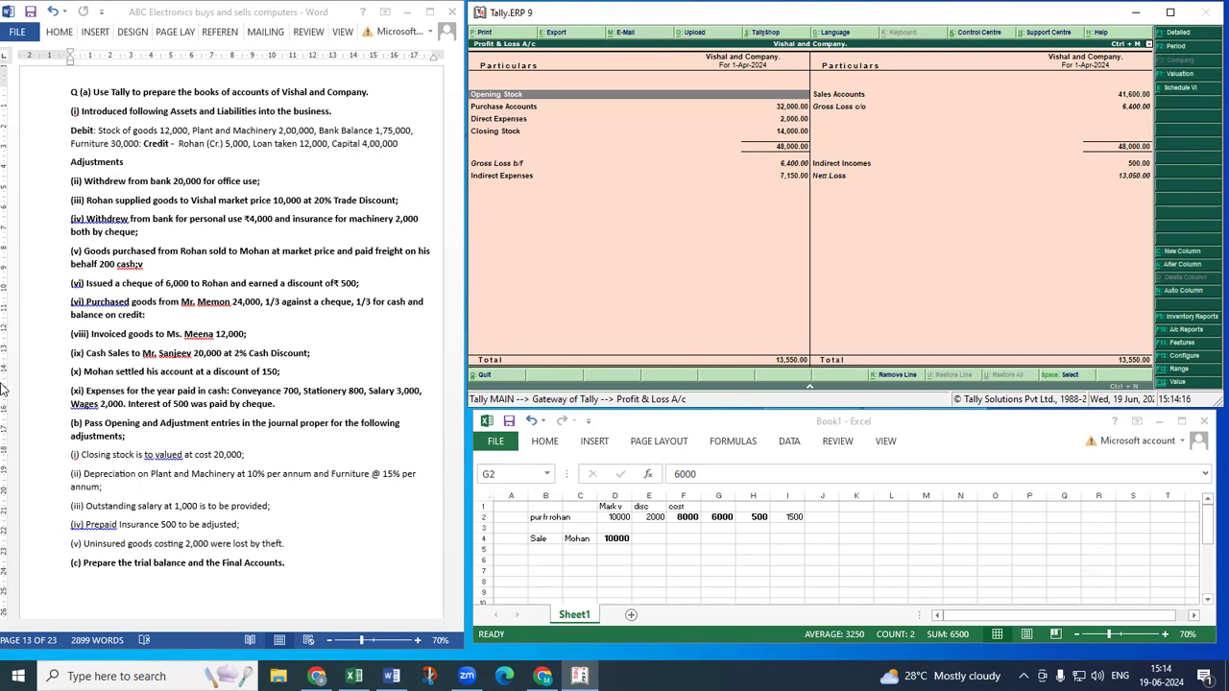
click(173, 462)
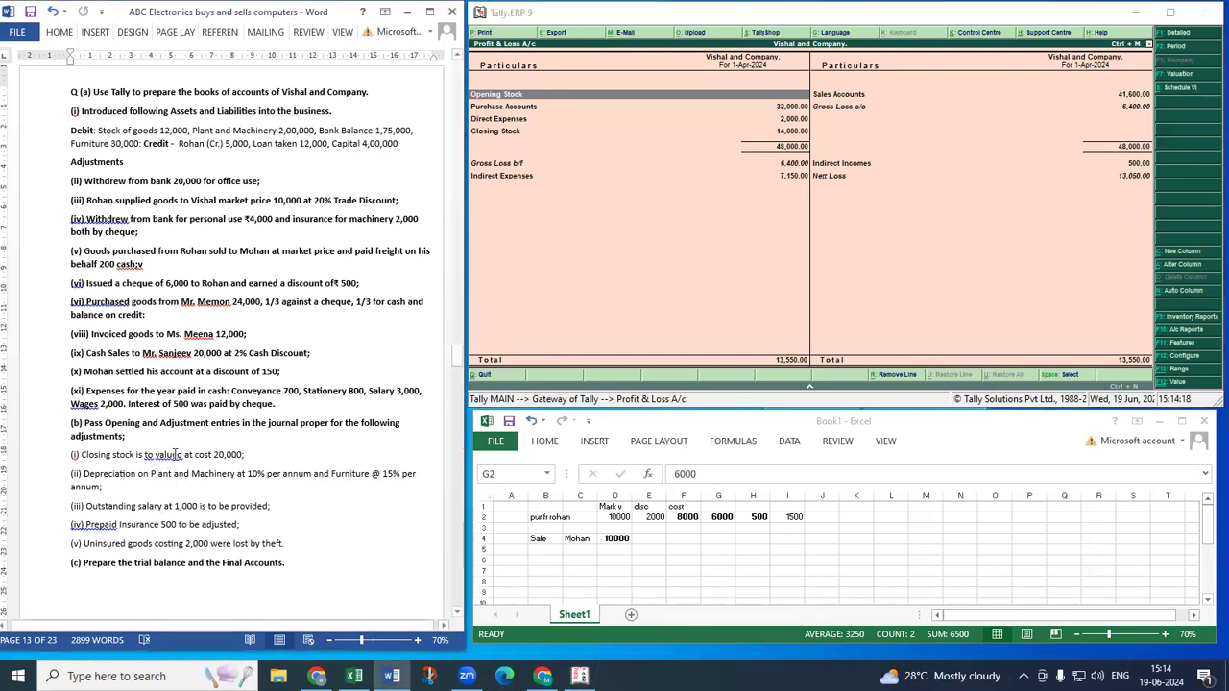
click(628, 247)
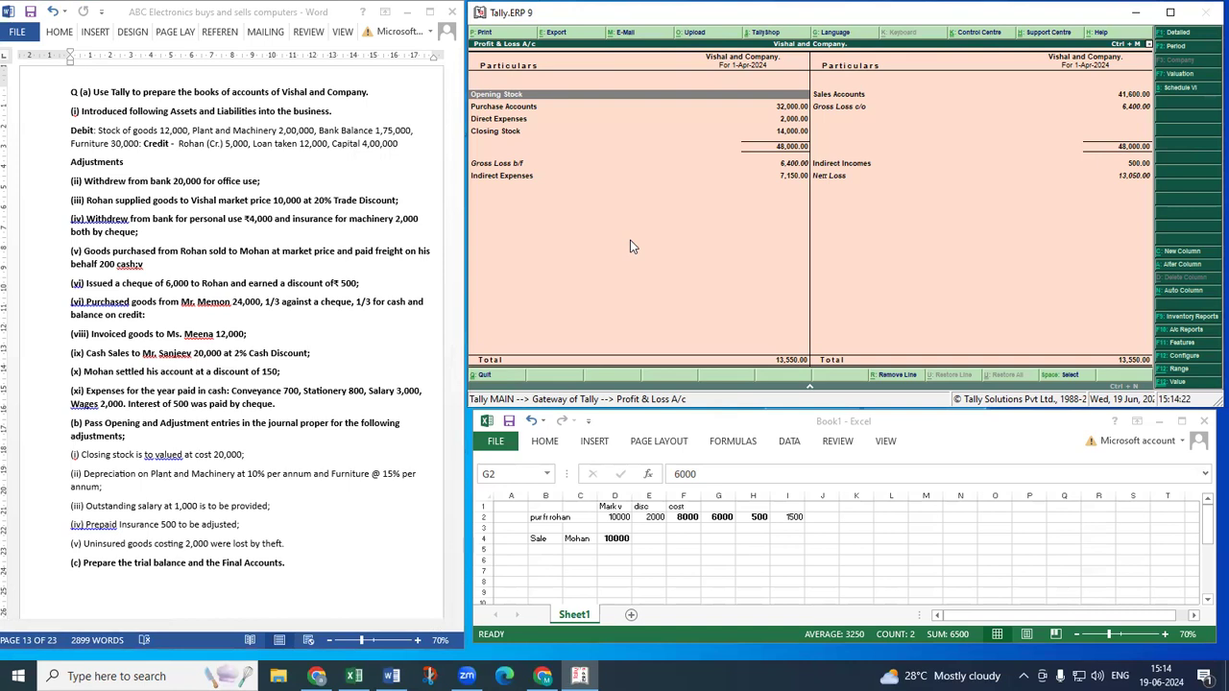
Set Integrate accounts and inventory to No in the company's accounting features and save.
click(1187, 348)
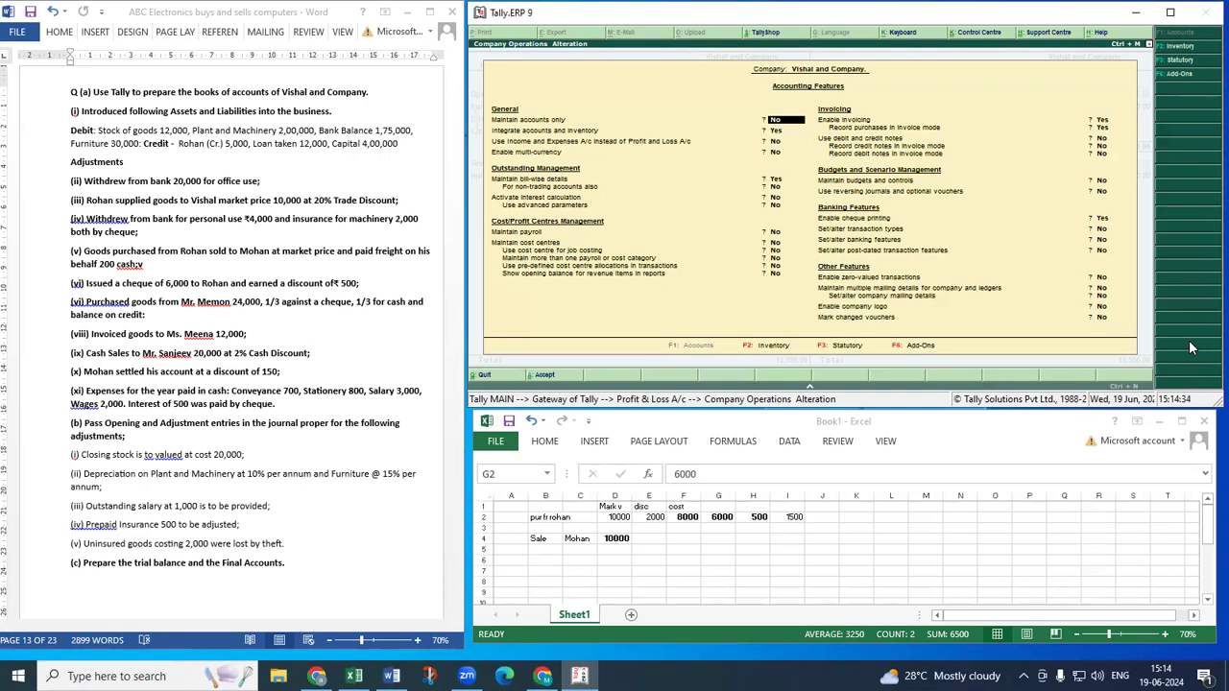
key(Return)
text(n)
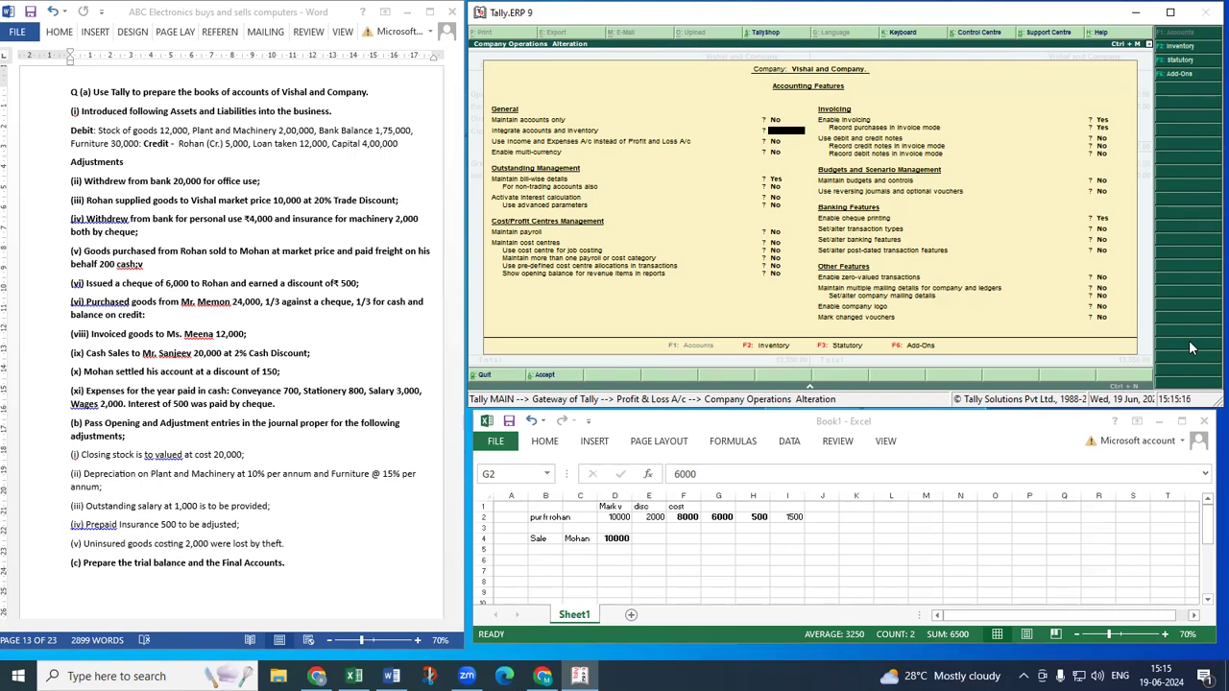
key(Return)
key(ctrl+a)
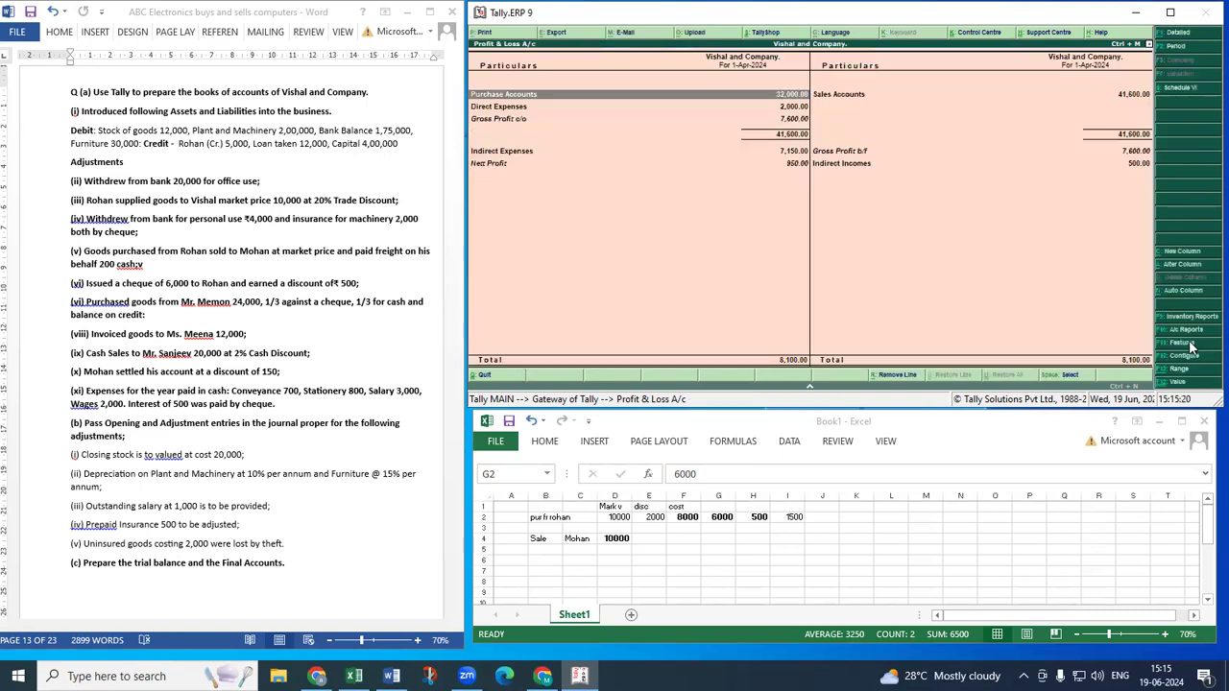
Examine the expense and income sides of the Profit & Loss A/c without integrated inventory, and close the report.
key(Right)
key(Down)
key(Up)
key(Left)
key(Down)
key(Up)
key(Right)
key(Left)
key(Escape)
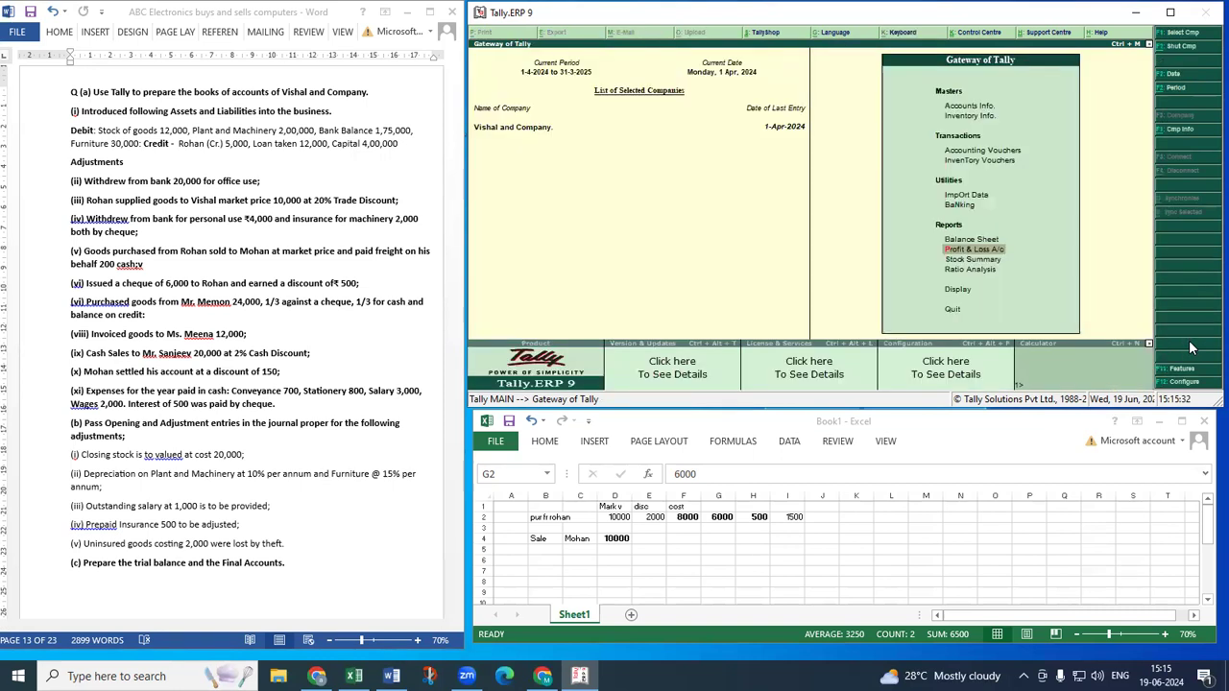
Open the Stock of Goods ledger for alteration and try to assign it to a stock group instead of Current Assets.
key(Up)
key(Up)
key(Up)
key(Up)
key(Up)
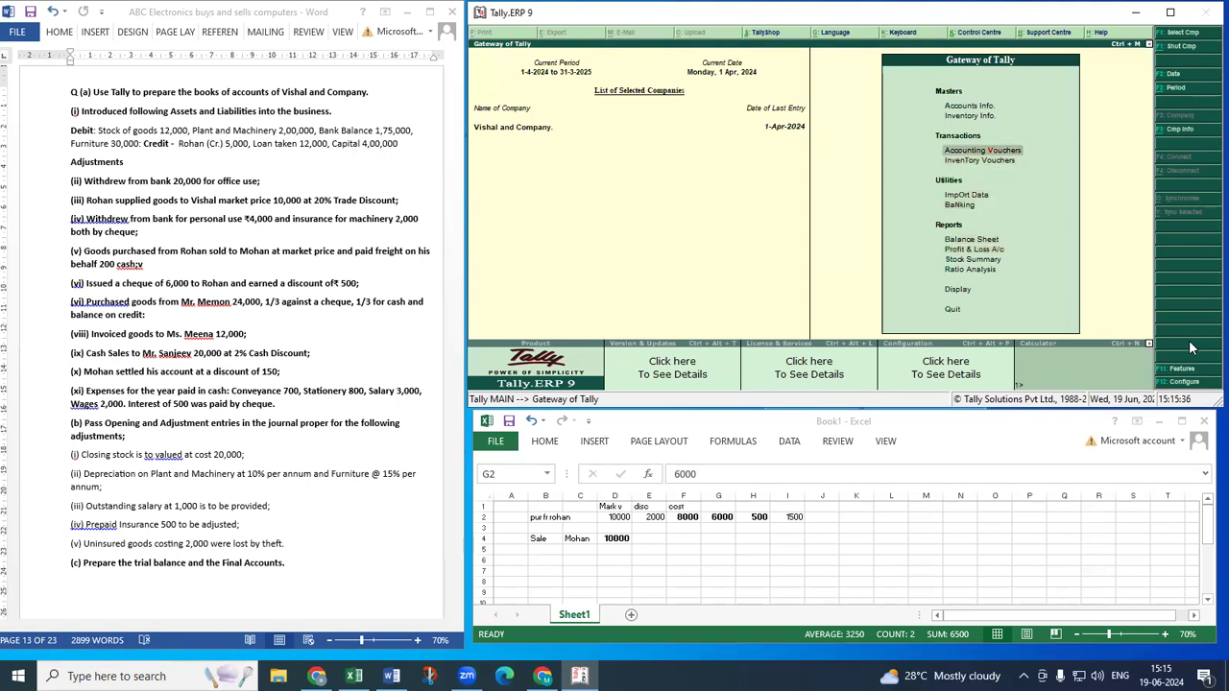
key(Up)
key(Up)
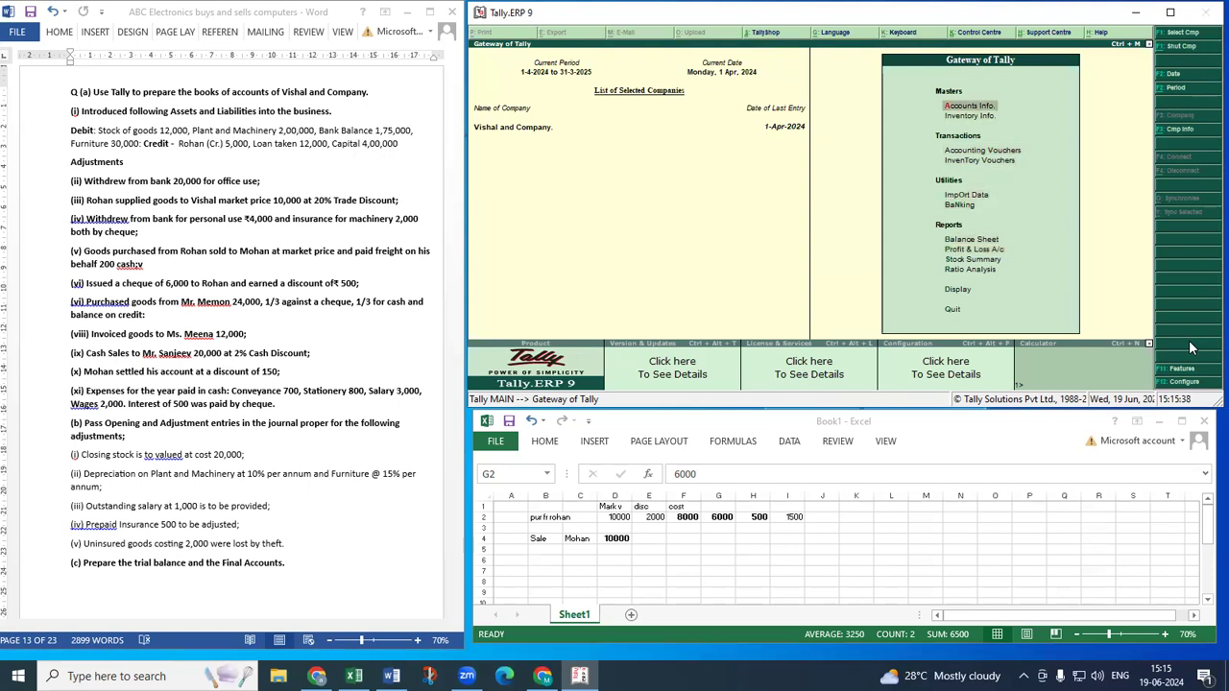
key(Return)
key(Down)
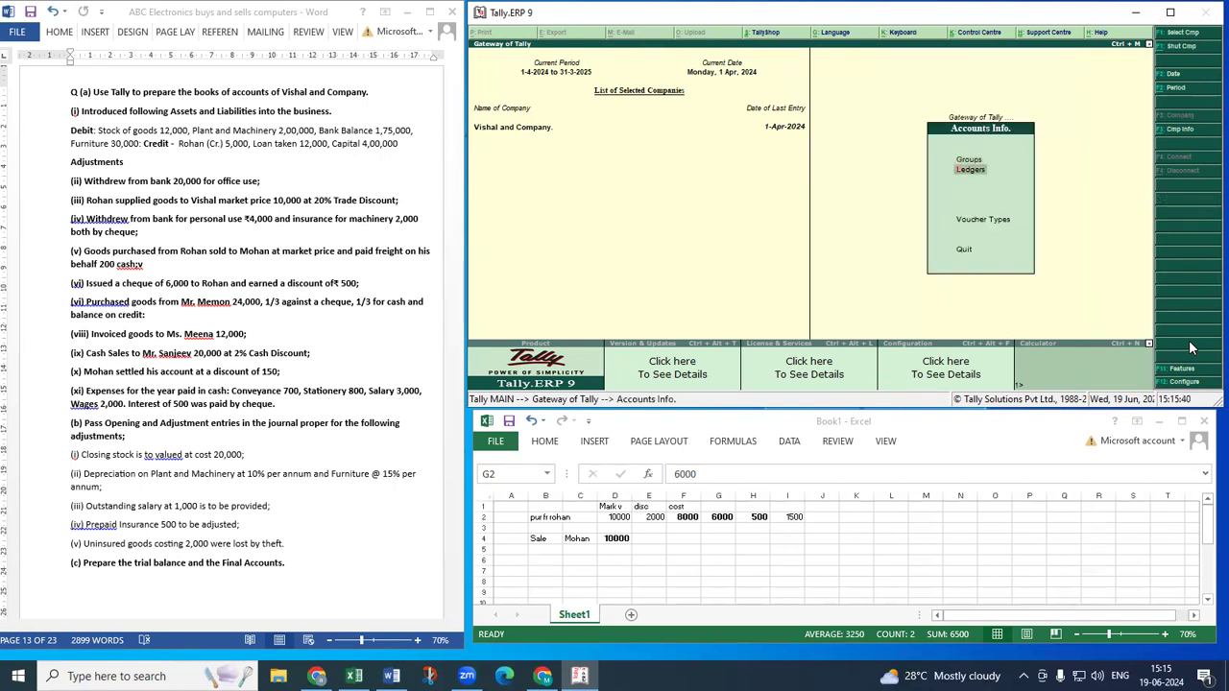
key(Return)
key(Down)
key(Down)
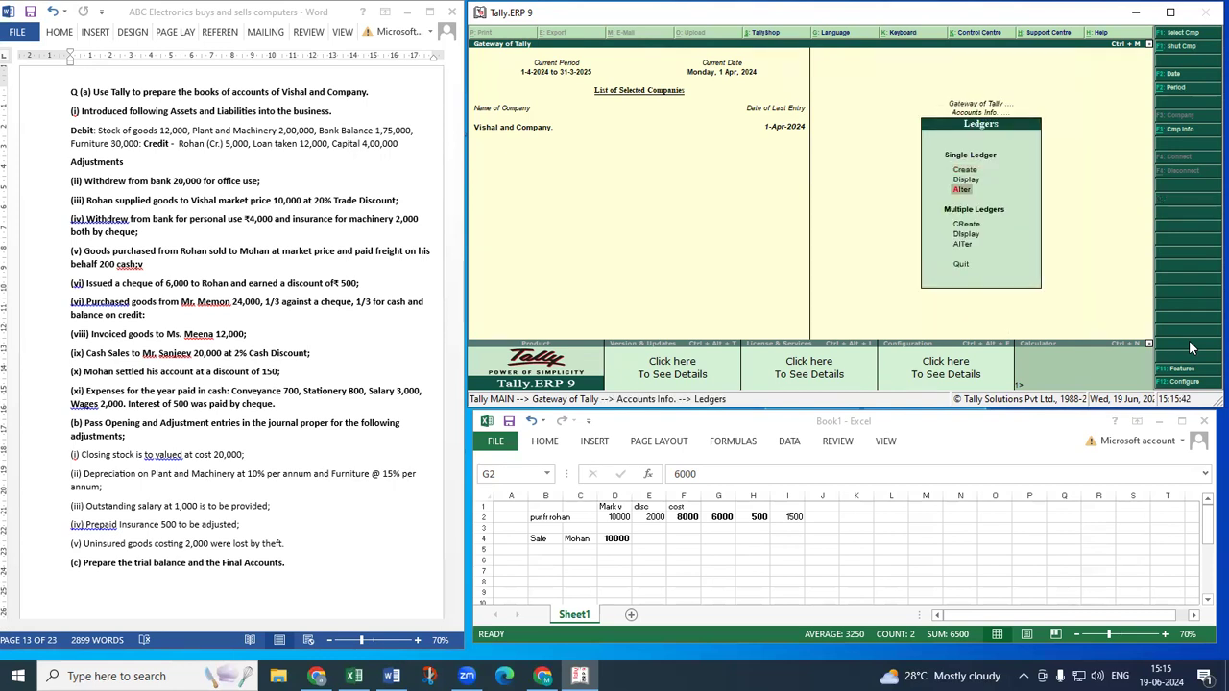
key(Return)
key(Down)
key(Down)
key(Down)
key(Down)
key(Down)
key(Down)
key(Down)
key(Down)
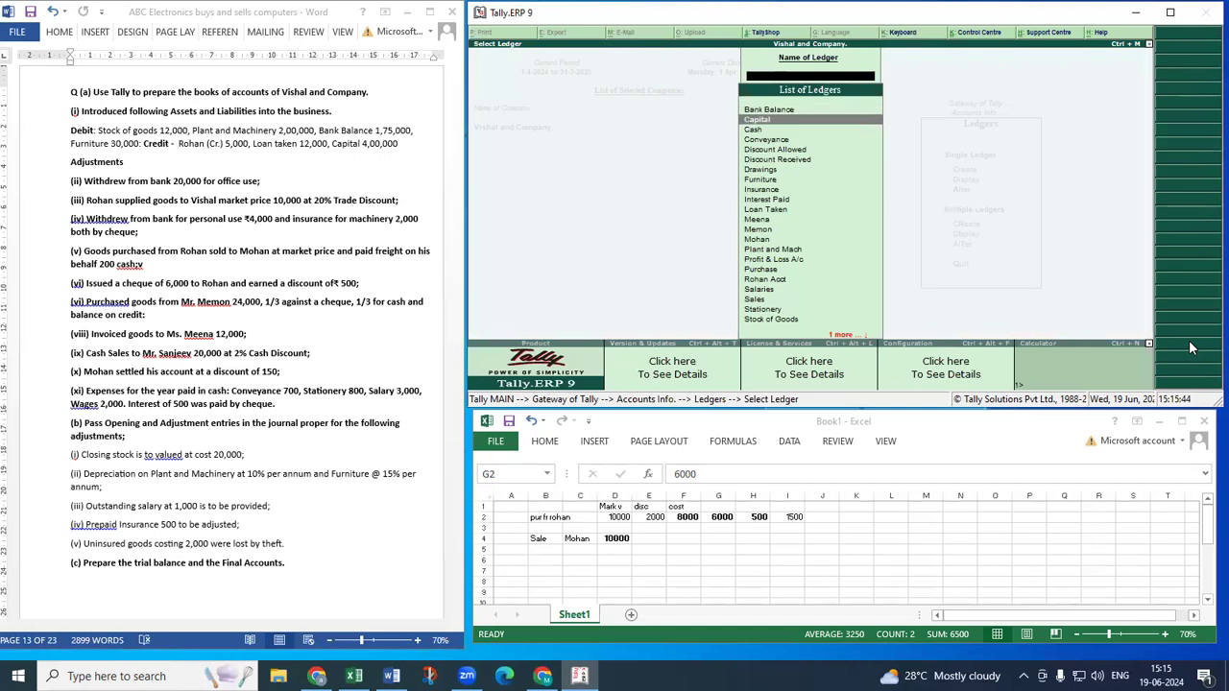
key(Down)
key(Down)
key(Down)
key(Down)
key(Down)
key(Down)
key(Down)
key(Down)
key(Down)
key(Down)
key(Down)
key(Down)
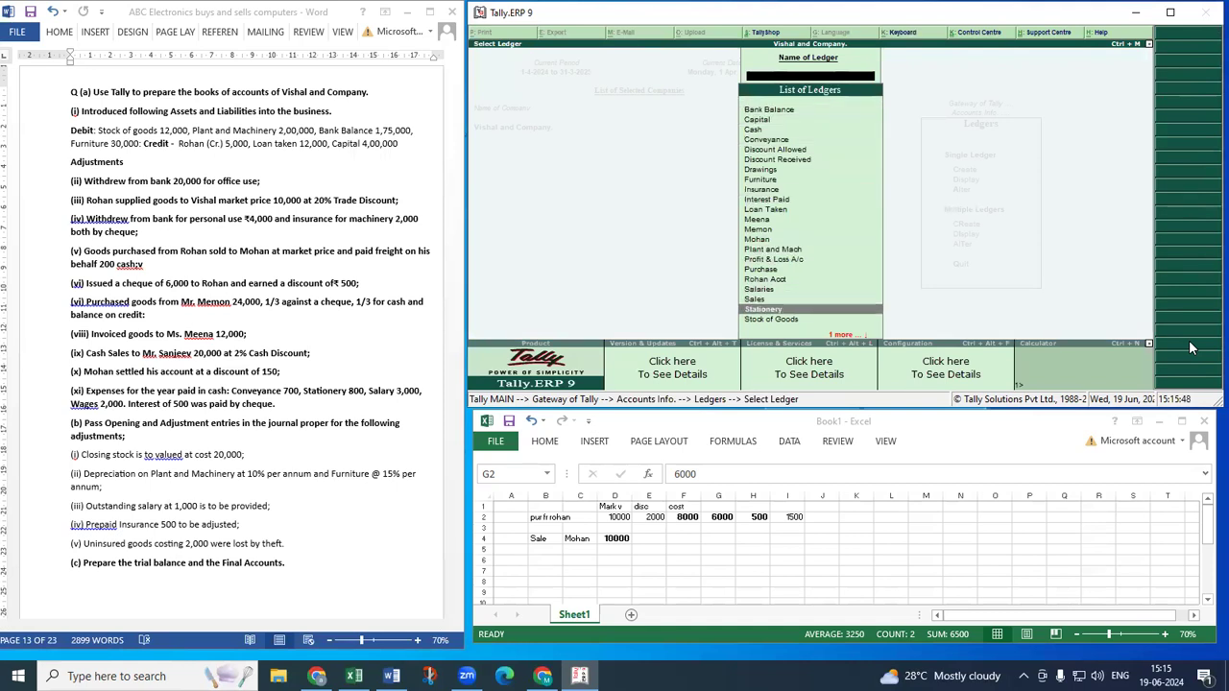
key(Down)
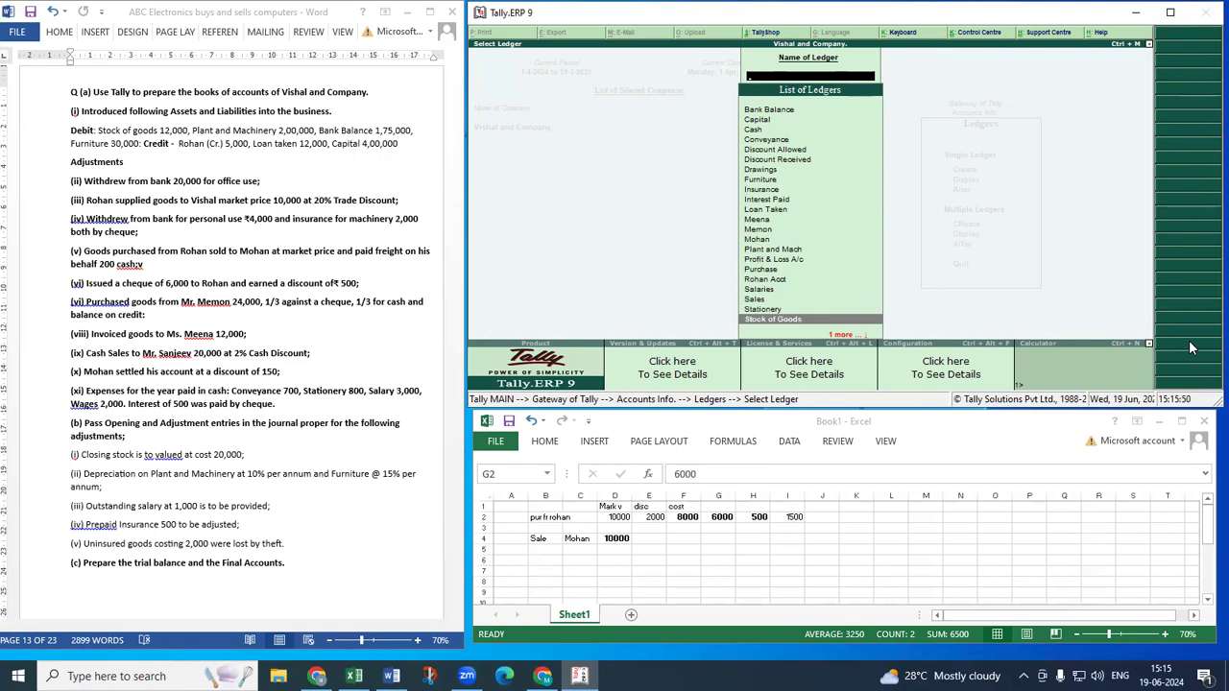
key(Return)
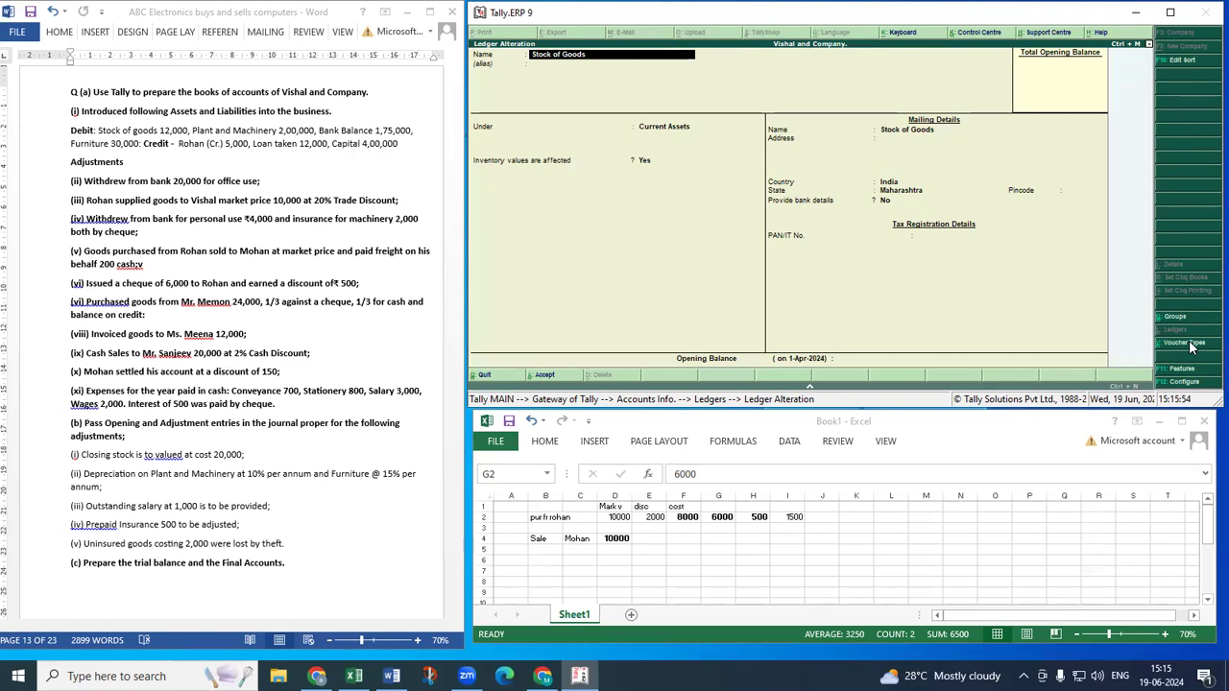
key(Return)
key(Return)
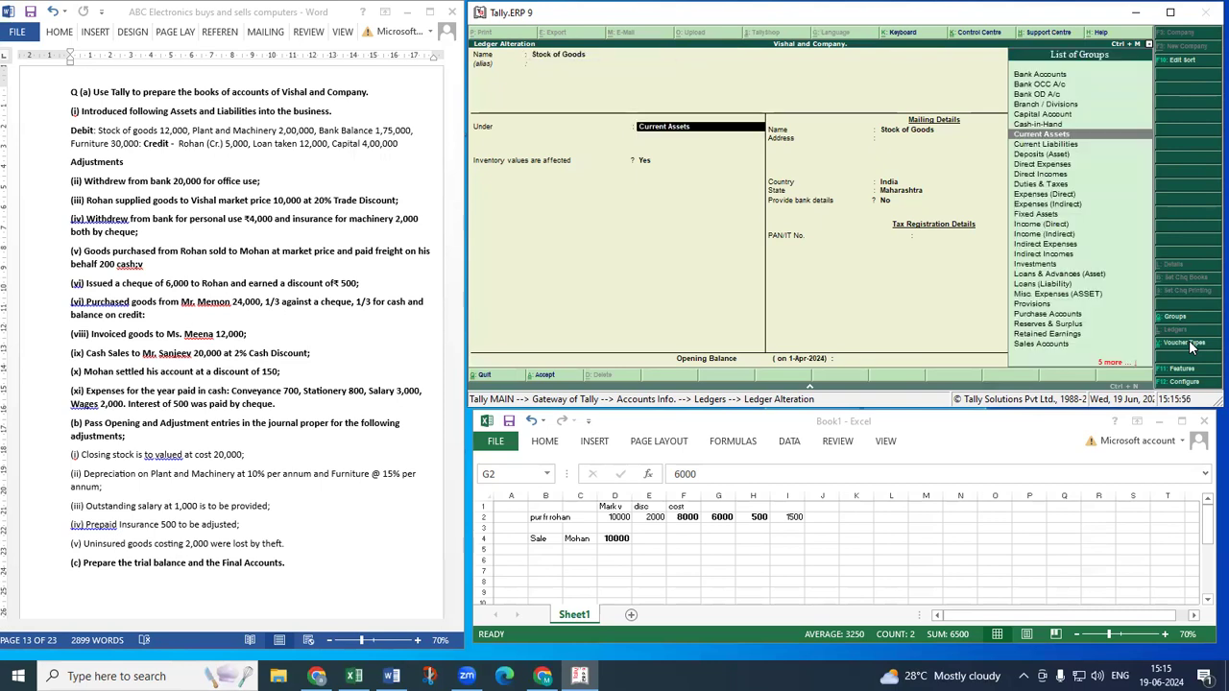
text(S)
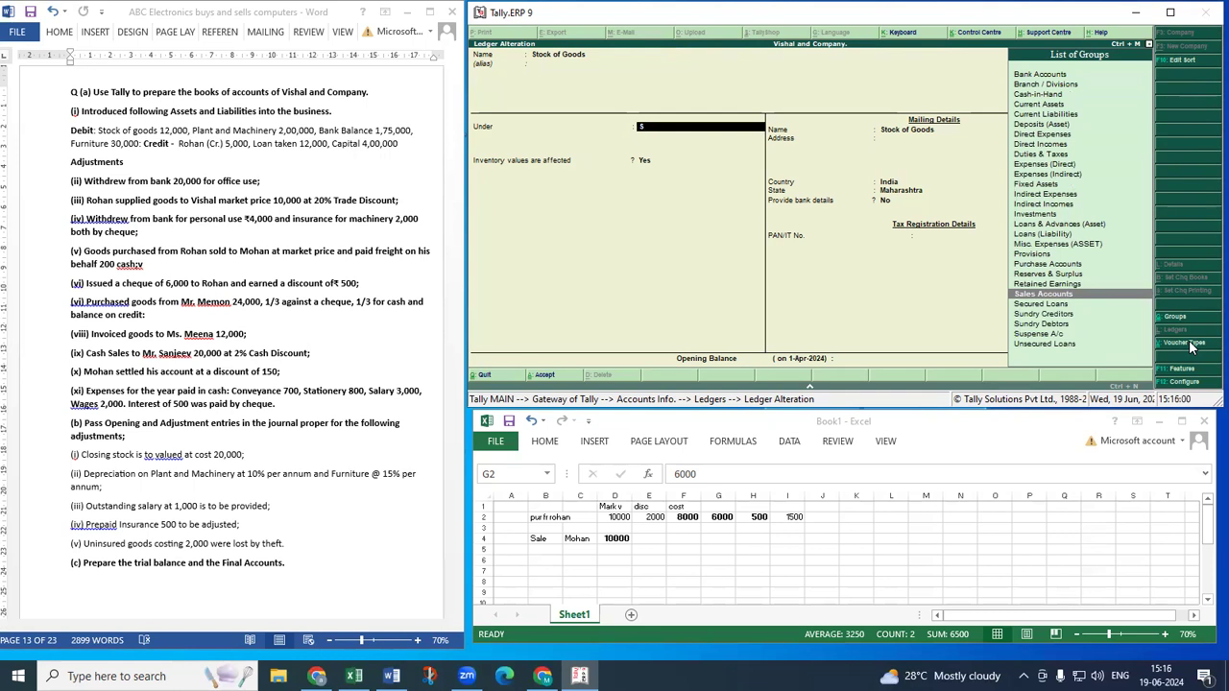
key(BackSpace)
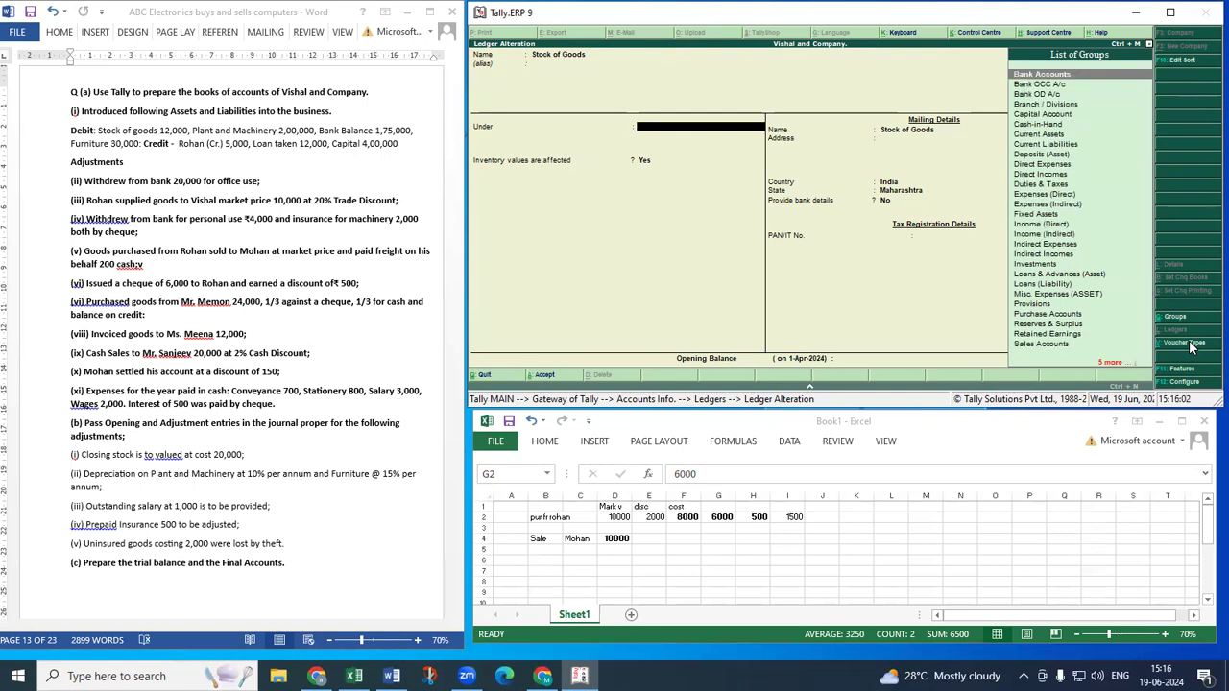
key(Escape)
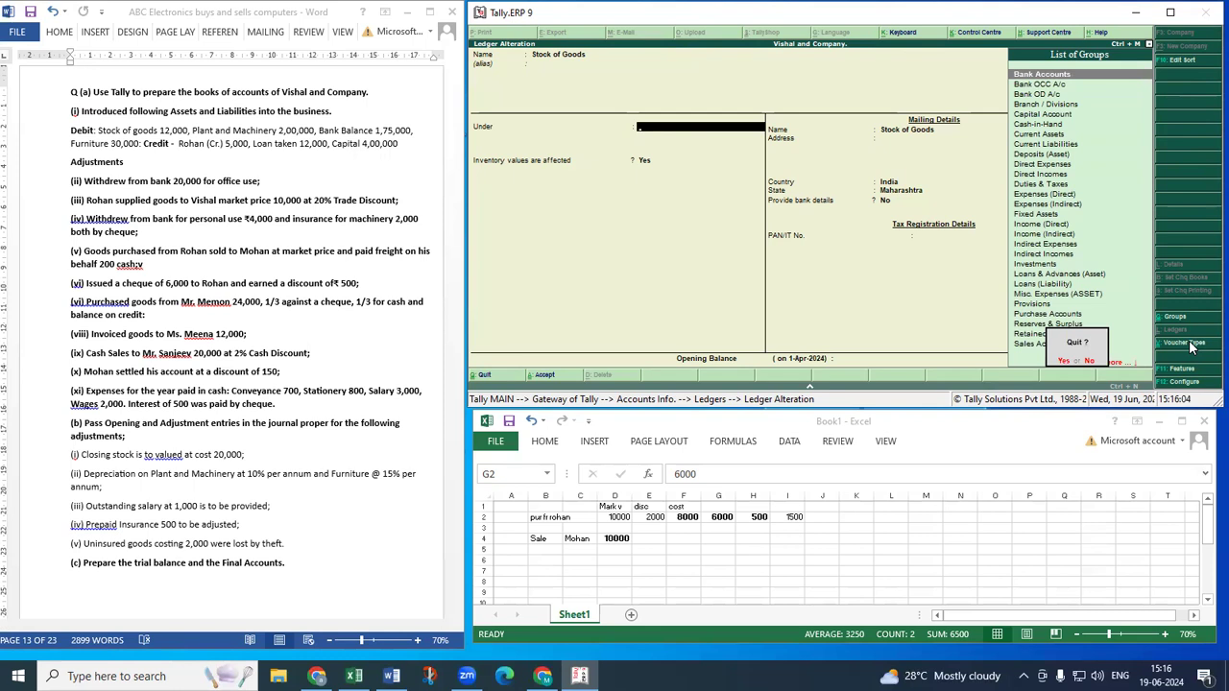
key(y)
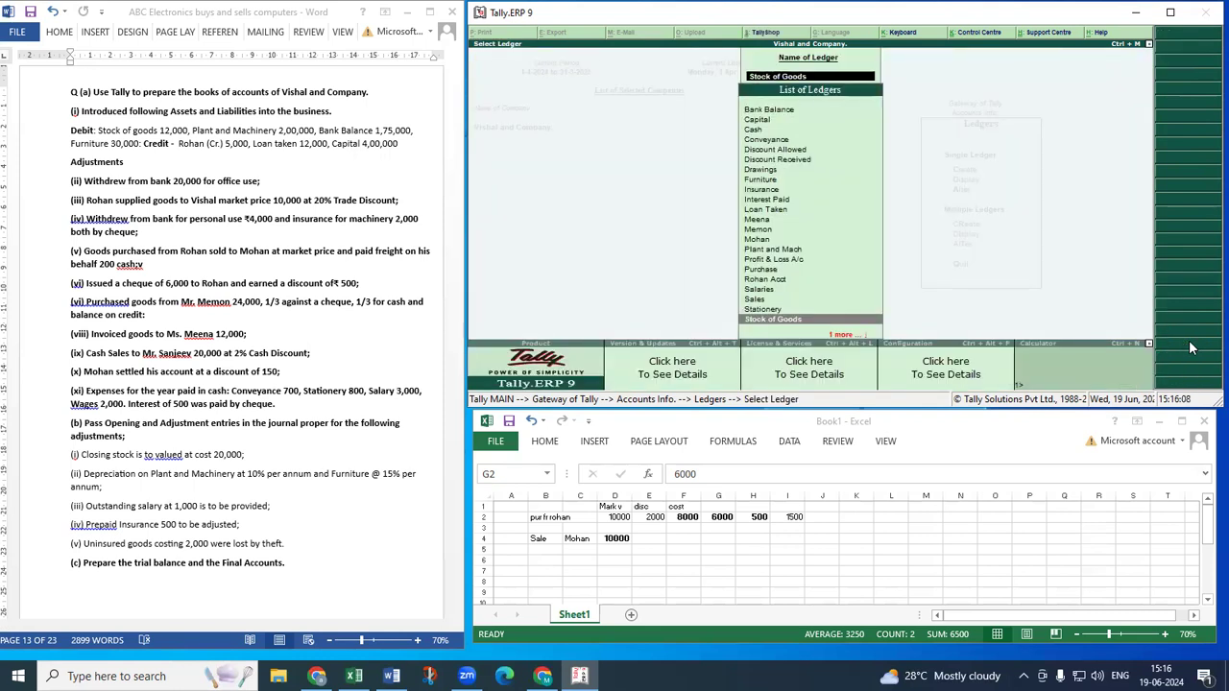
Reopen the Stock of Goods ledger, check the ledger configuration options, and search its group list again for a stock group.
key(Return)
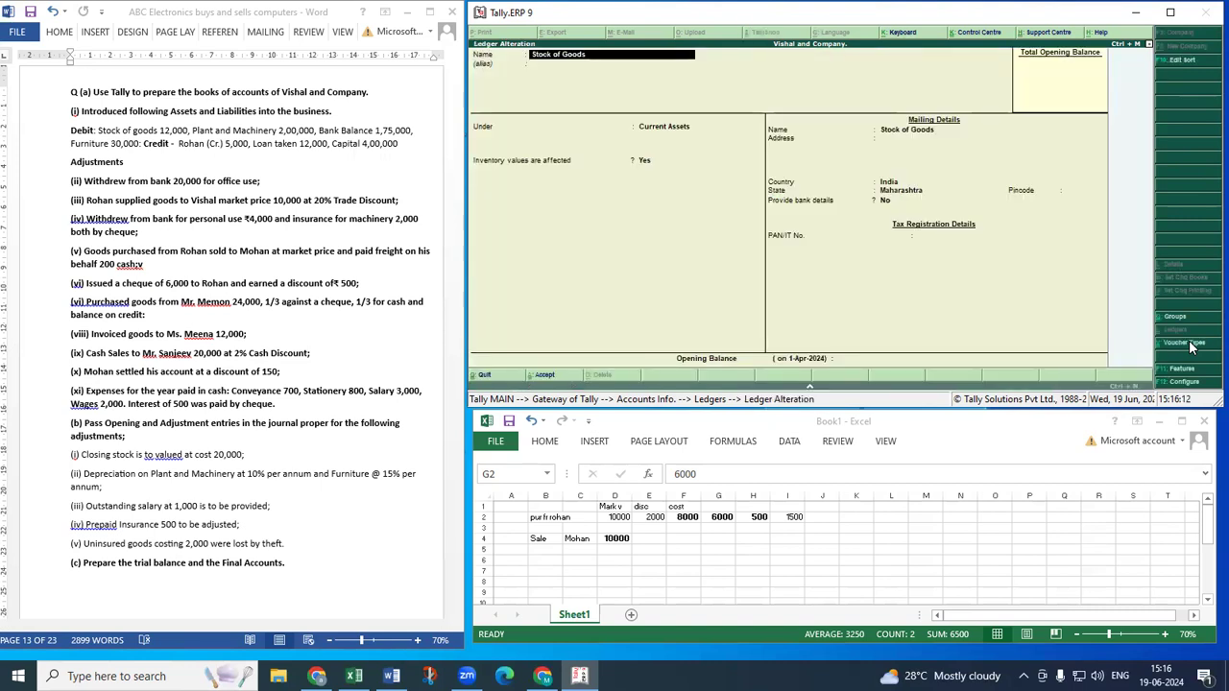
key(F12)
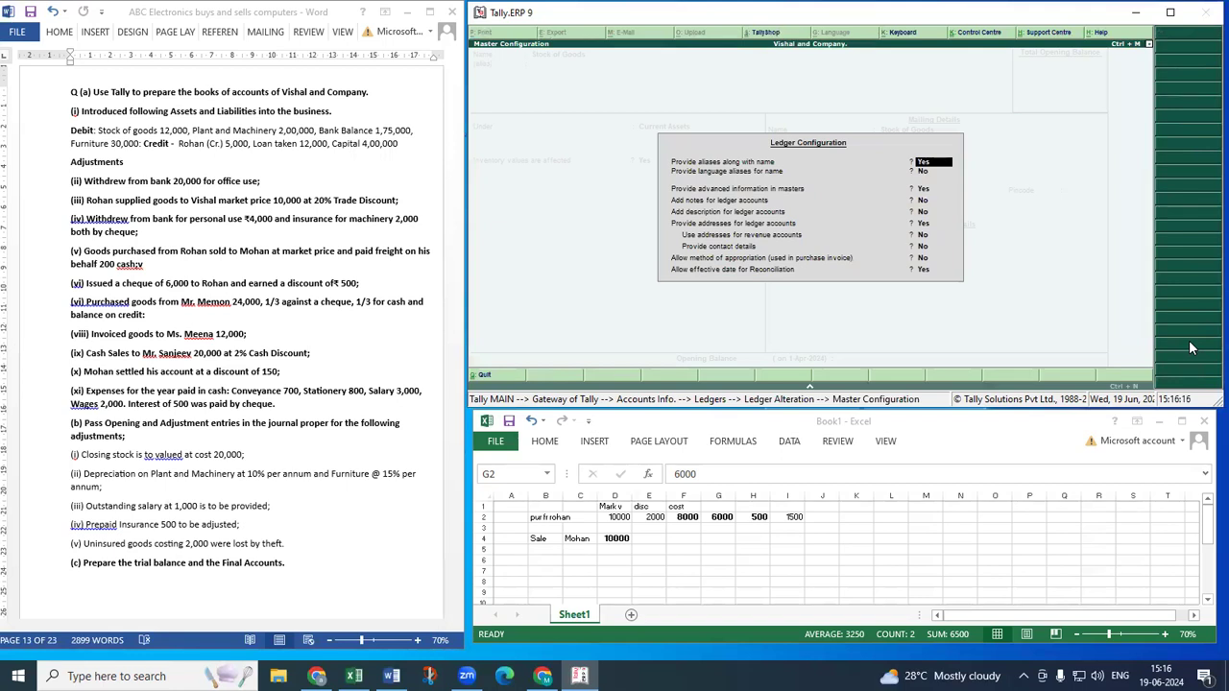
key(Escape)
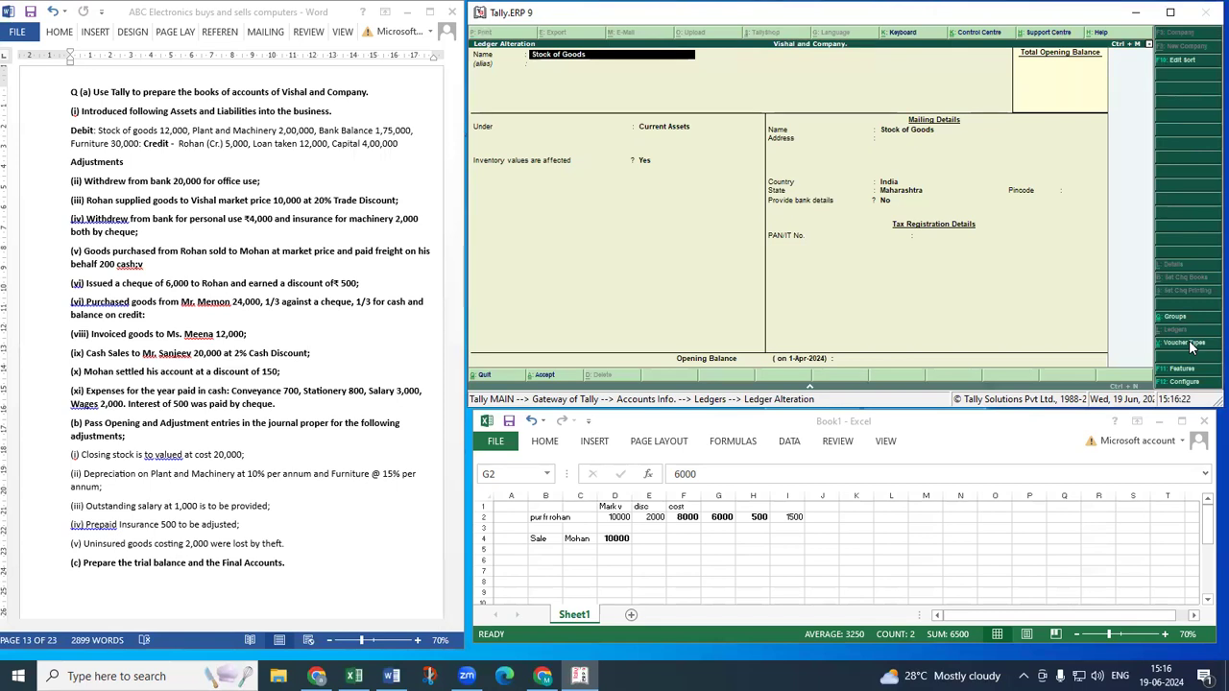
key(Return)
key(Return)
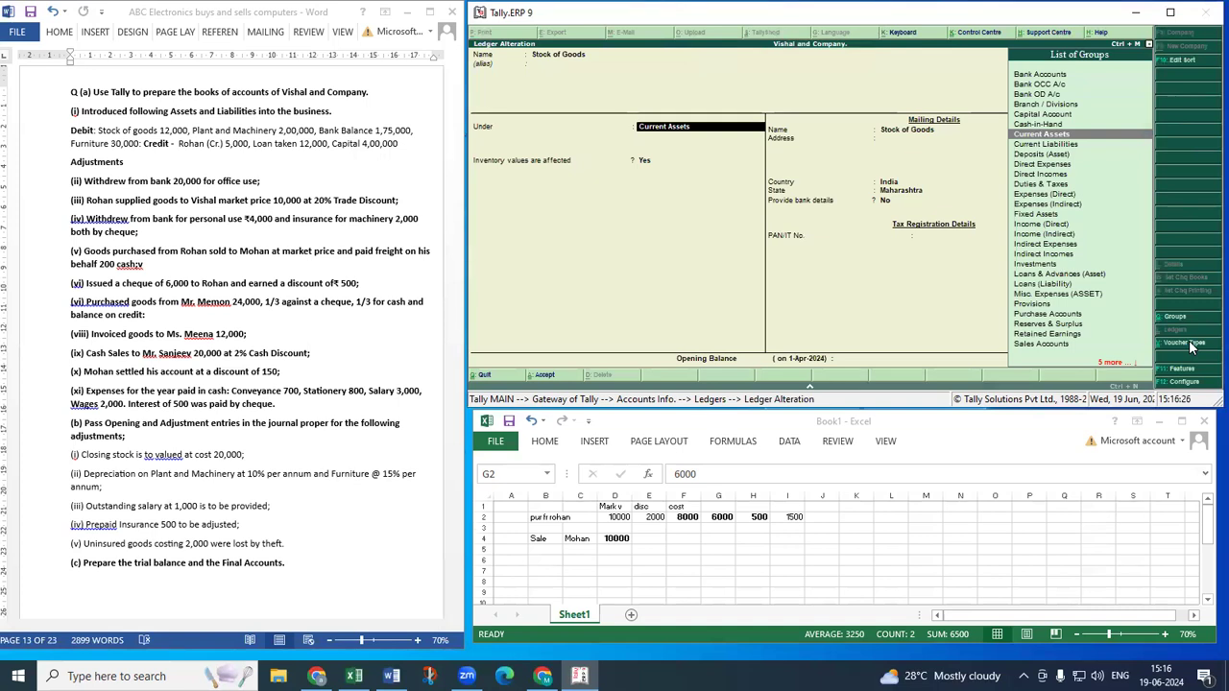
text(s)
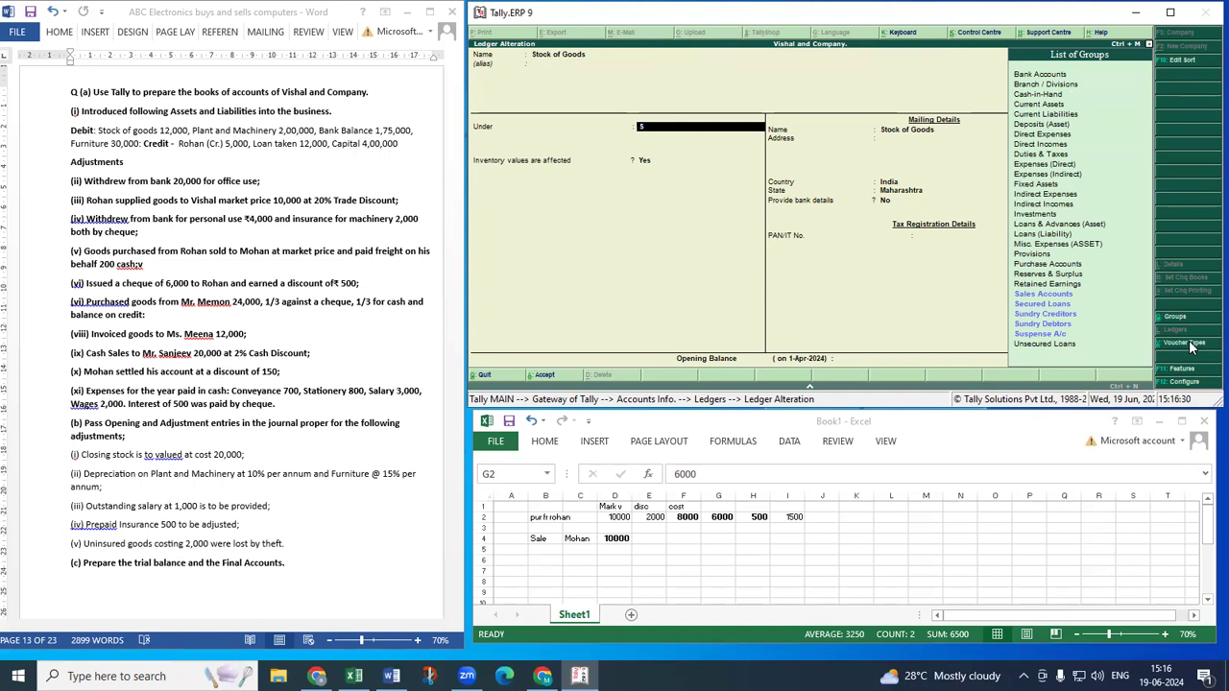
key(BackSpace)
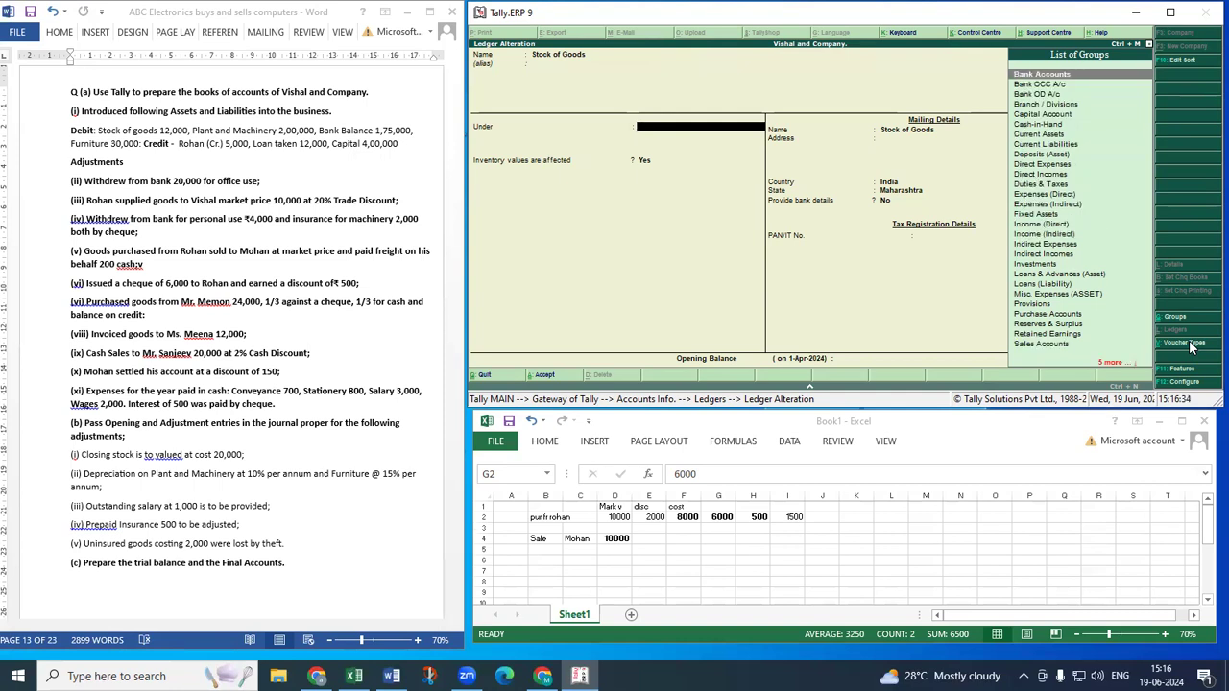
key(Escape)
key(Return)
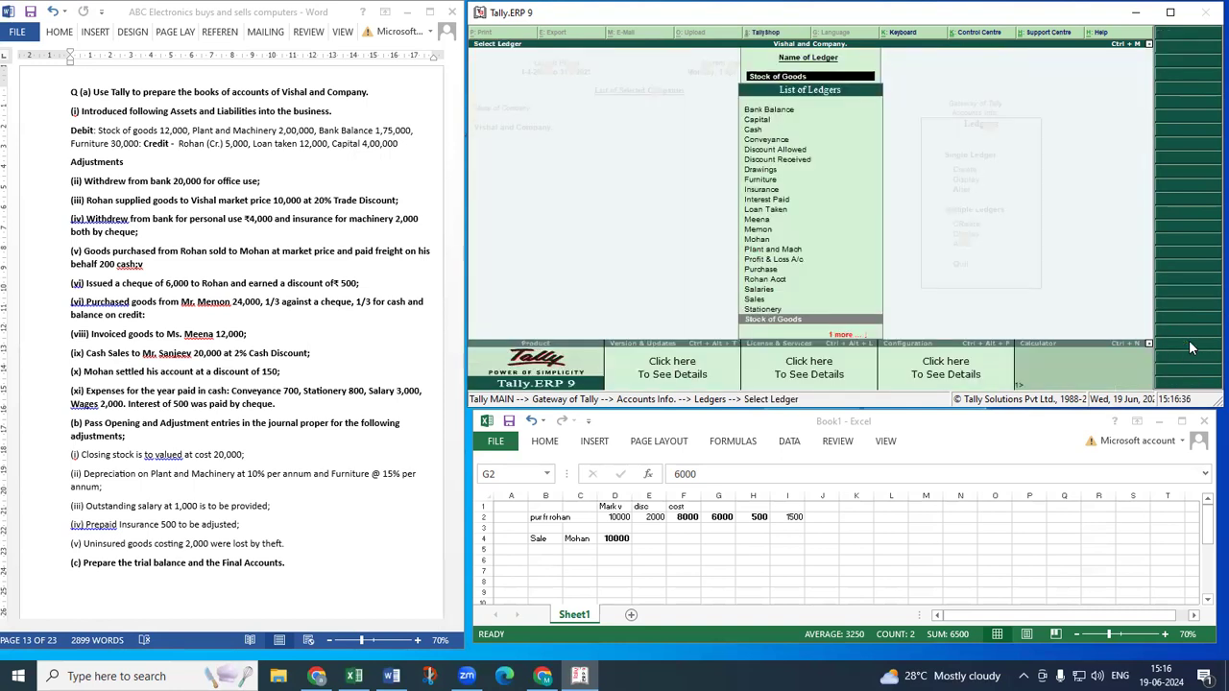
key(Escape)
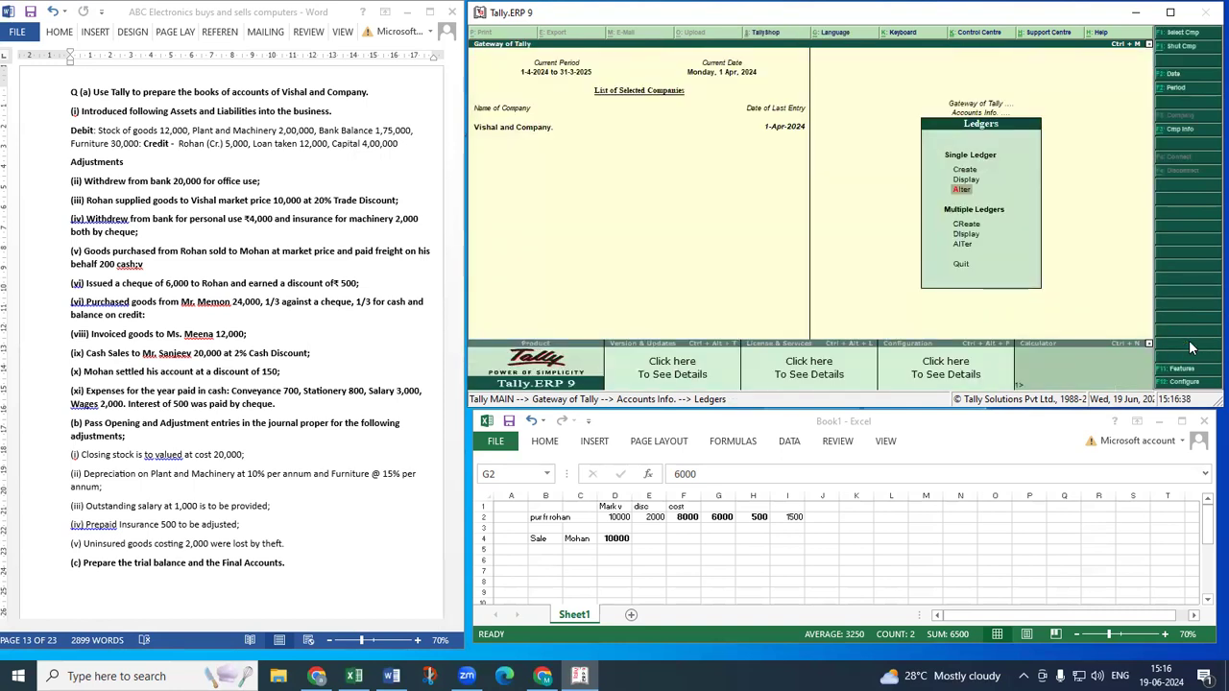
Create a single ledger named Closing Stock under the Stock-in-Hand group with no opening balance.
key(Escape)
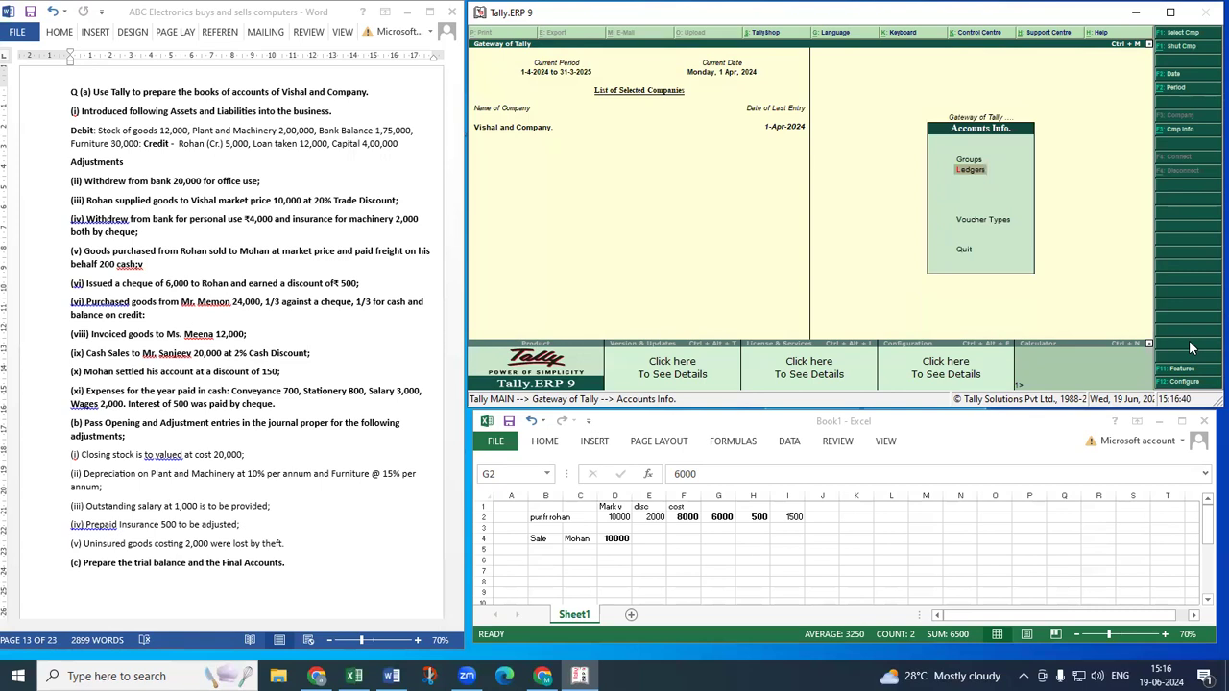
key(Return)
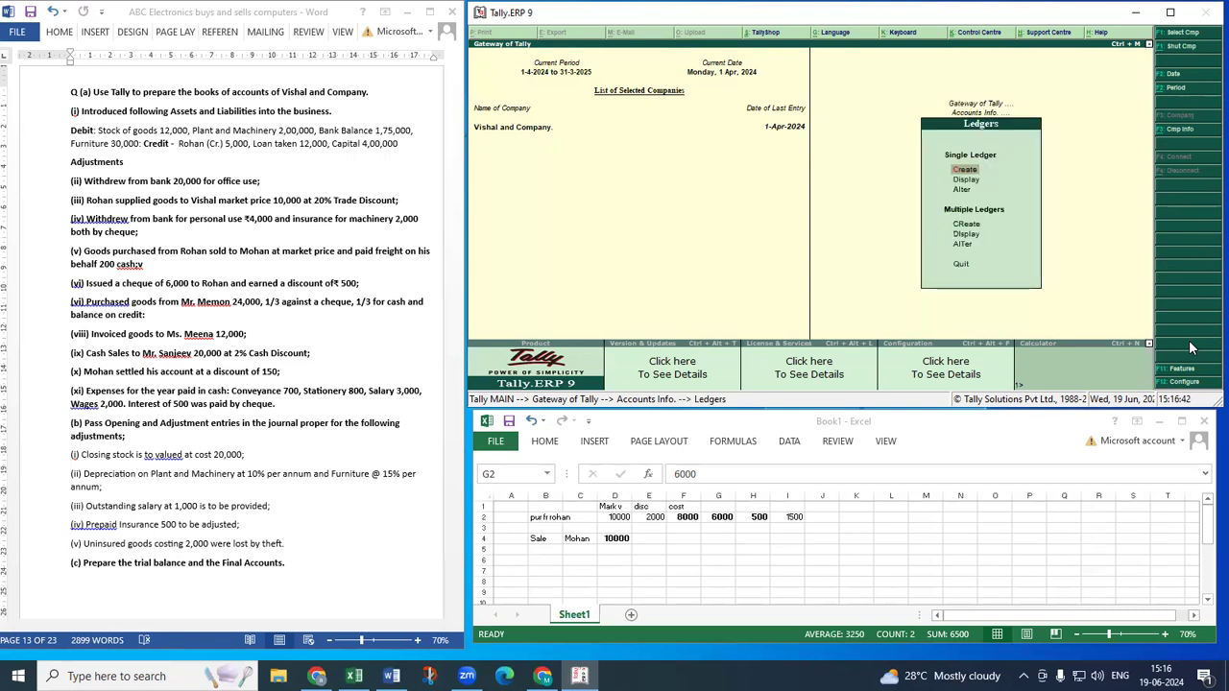
key(Return)
text(Closing)
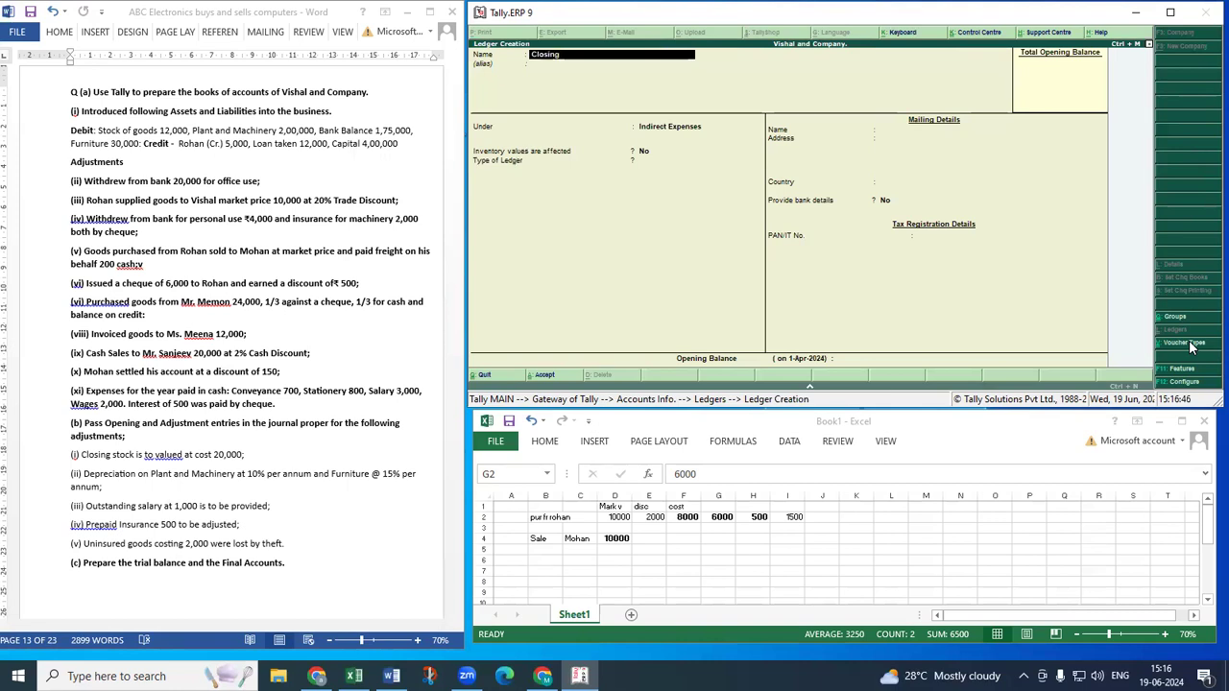
text( Stock)
key(Return)
key(Return)
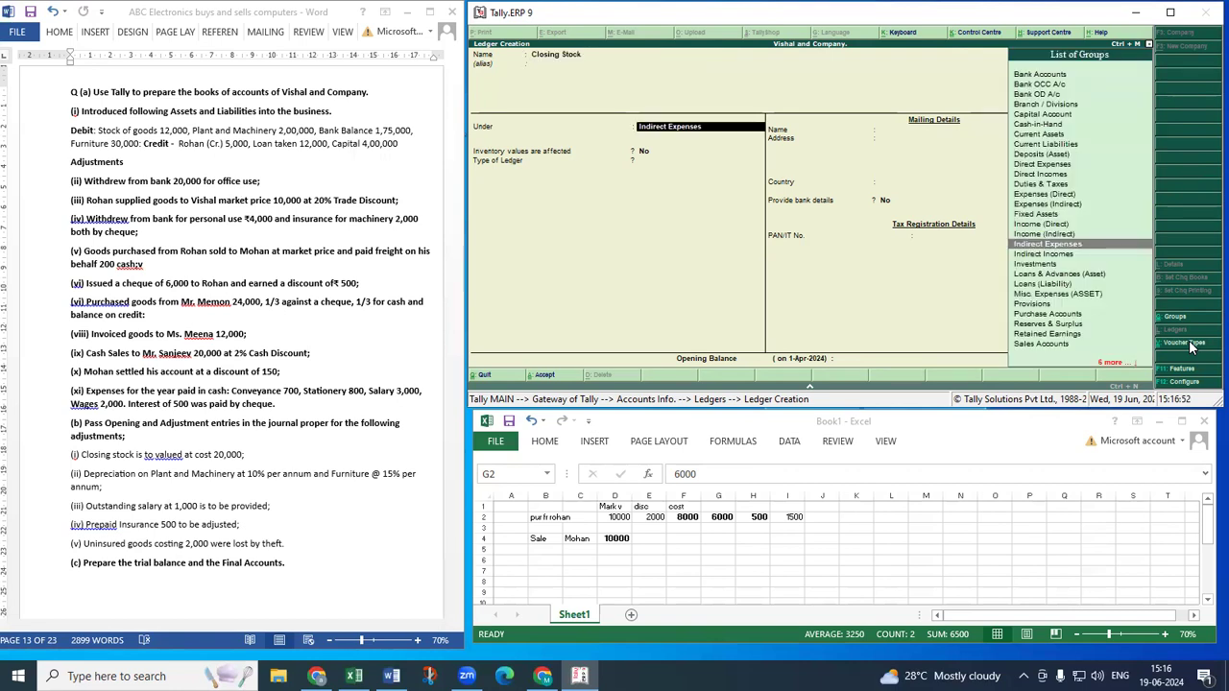
text(S)
key(Down)
key(Down)
key(Return)
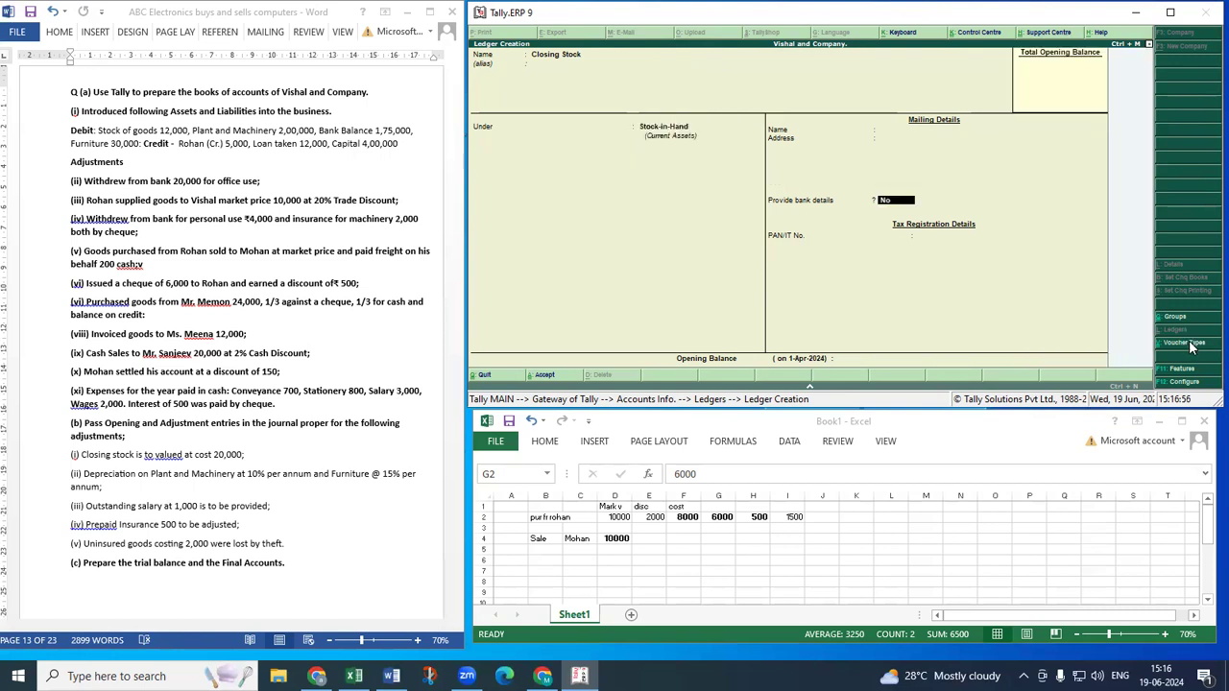
key(Return)
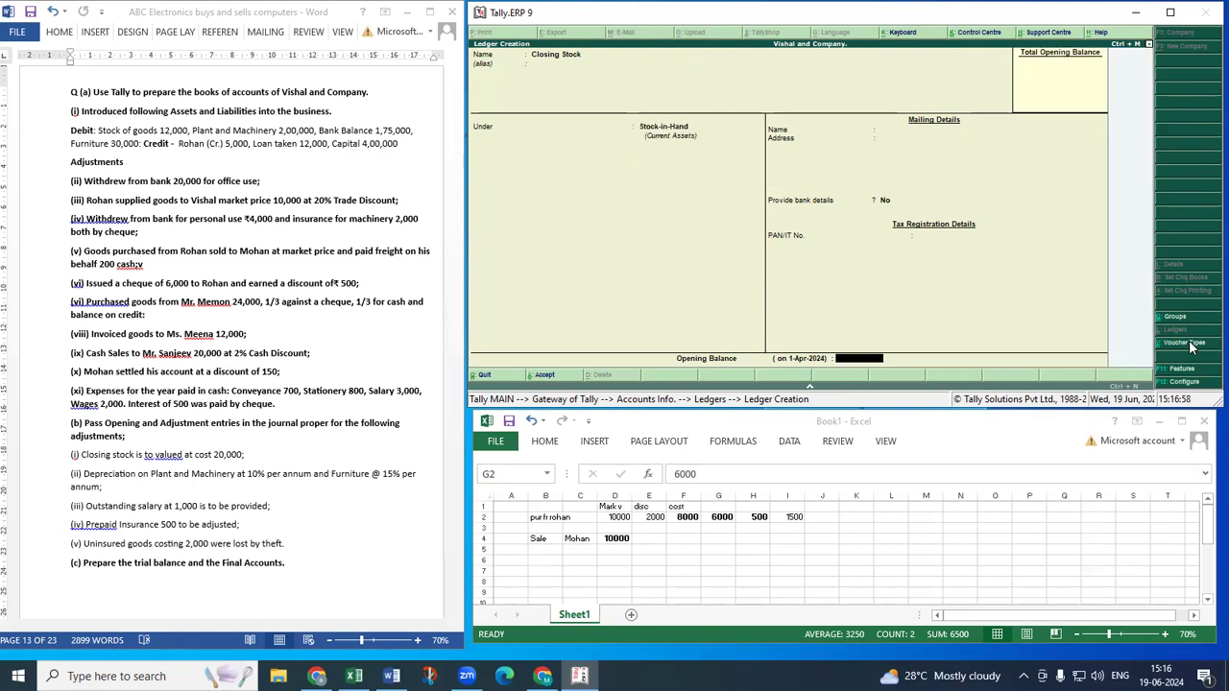
key(Return)
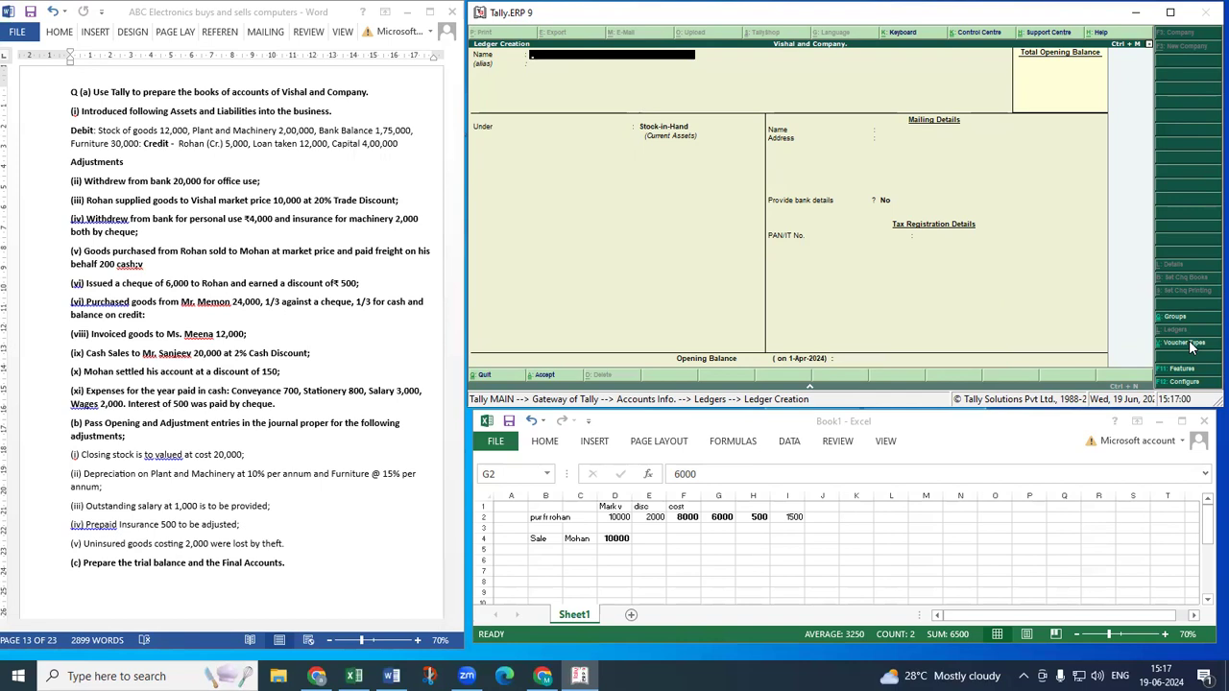
key(Escape)
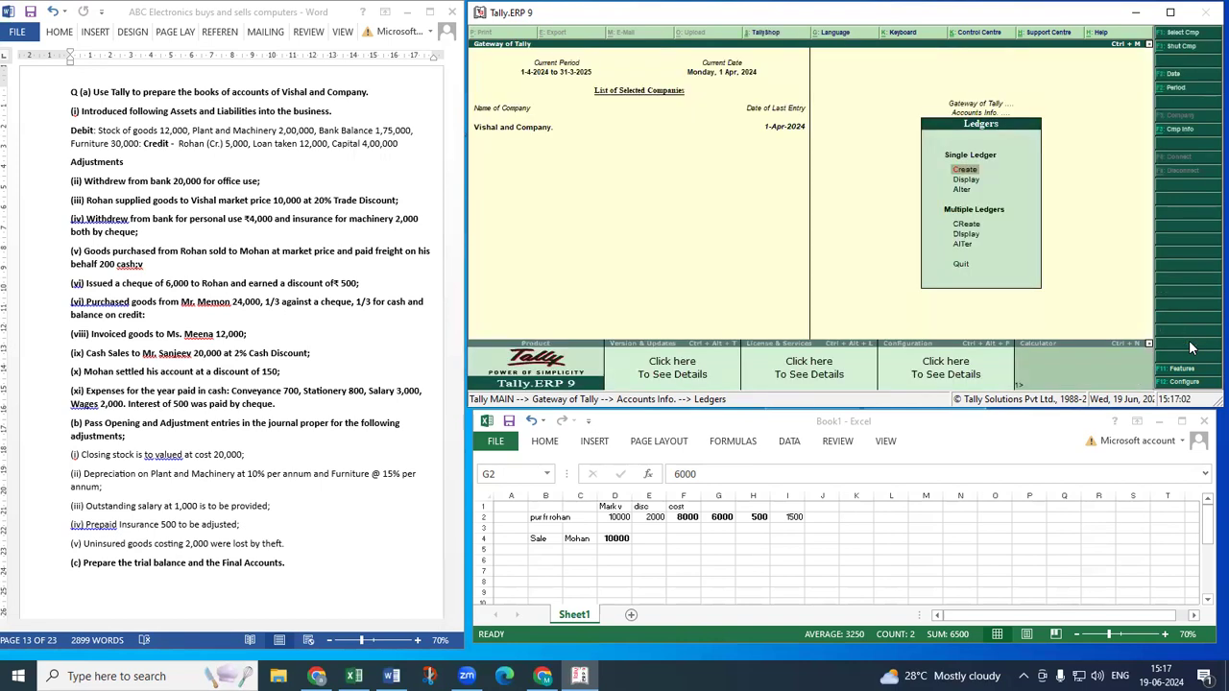
Open the Closing Stock ledger for alteration and go to its closing balance entry, leaving the opening balance blank.
key(Down)
key(Down)
key(Return)
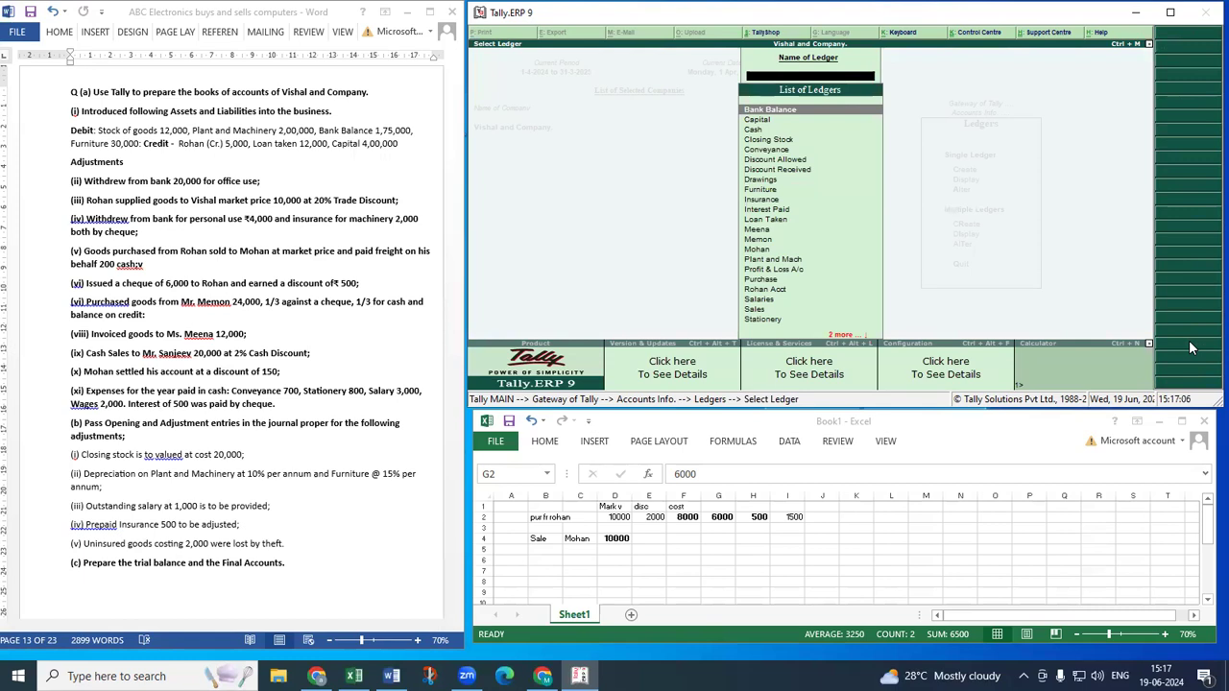
key(Down)
key(Down)
key(Down)
key(Return)
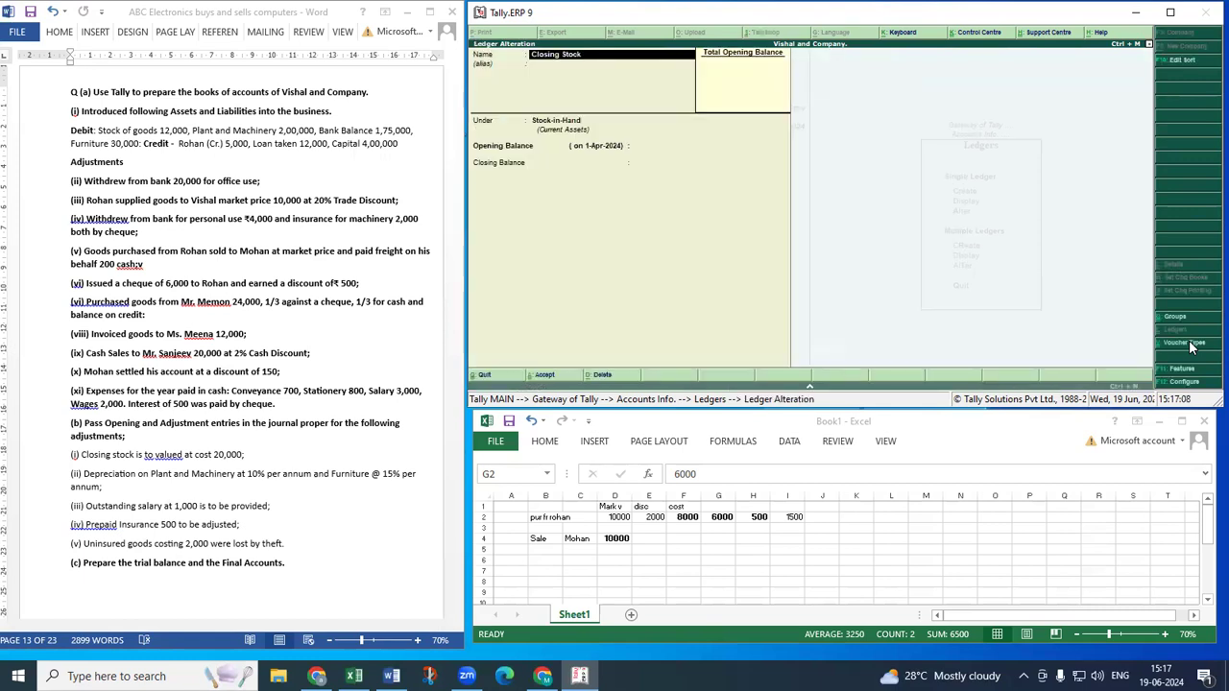
key(Return)
key(Return)
key(Return)
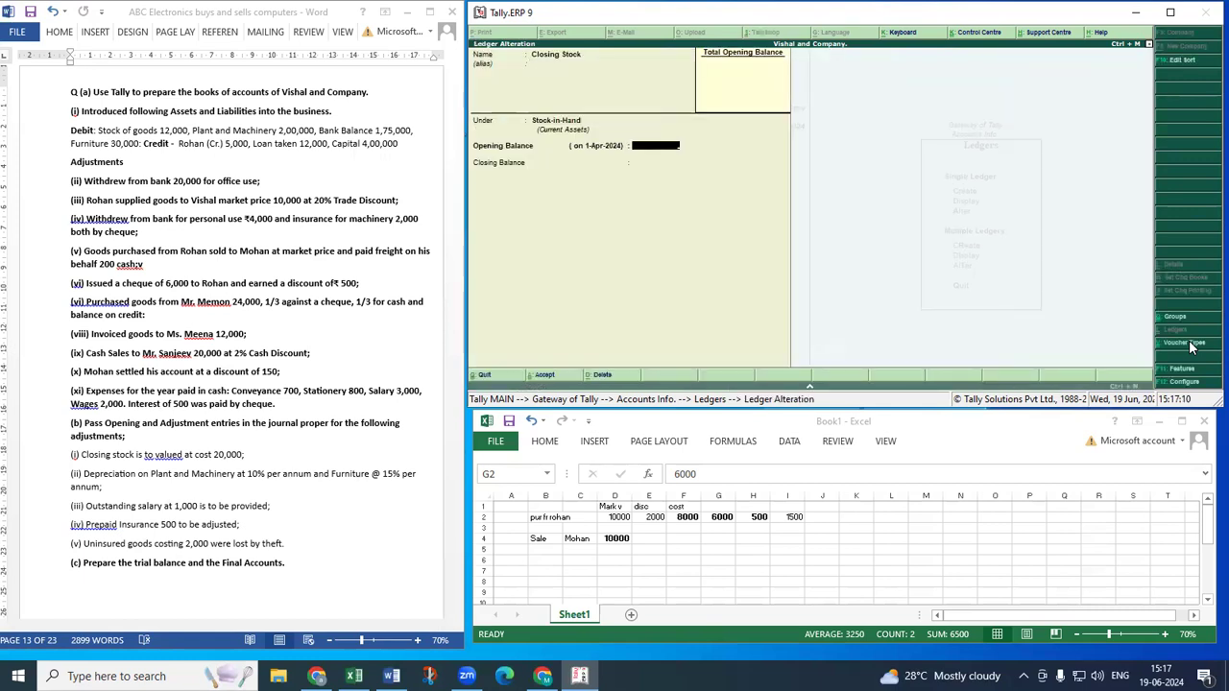
key(Return)
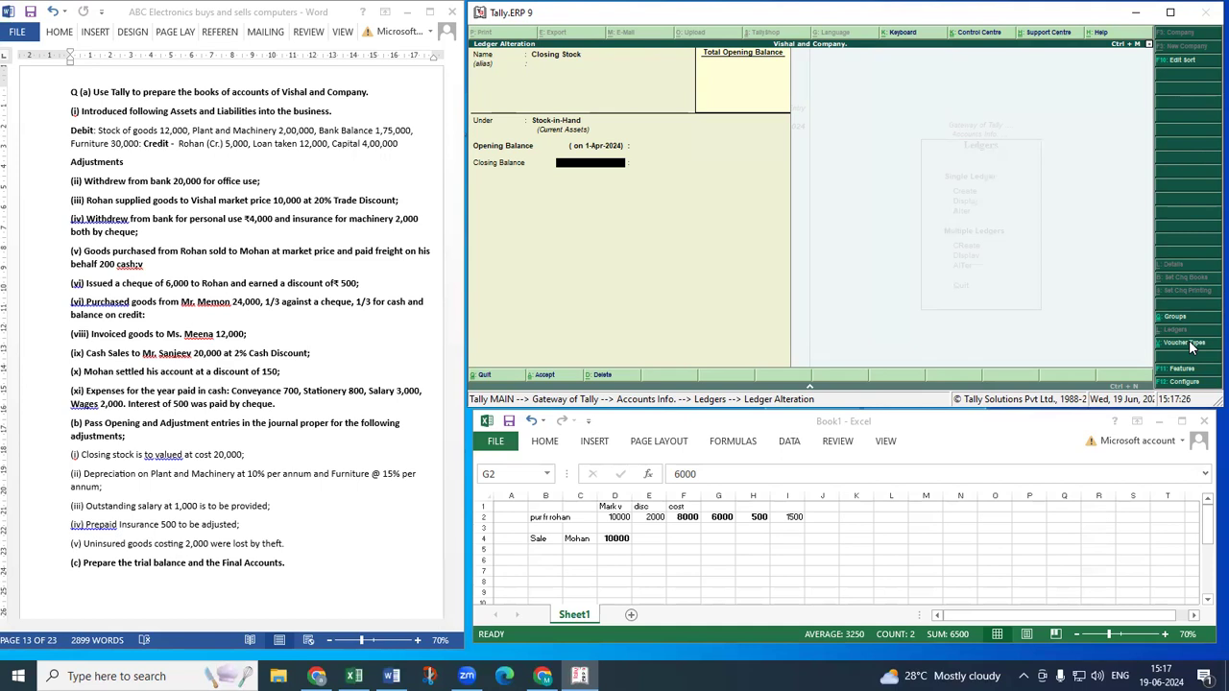
Enter a closing balance of 20,000 dated 31-Mar-2025 for the Closing Stock ledger, save it, and return to the Gateway of Tally.
key(Up)
key(Return)
text(31.3.2024)
key(BackSpace)
text(5)
key(Return)
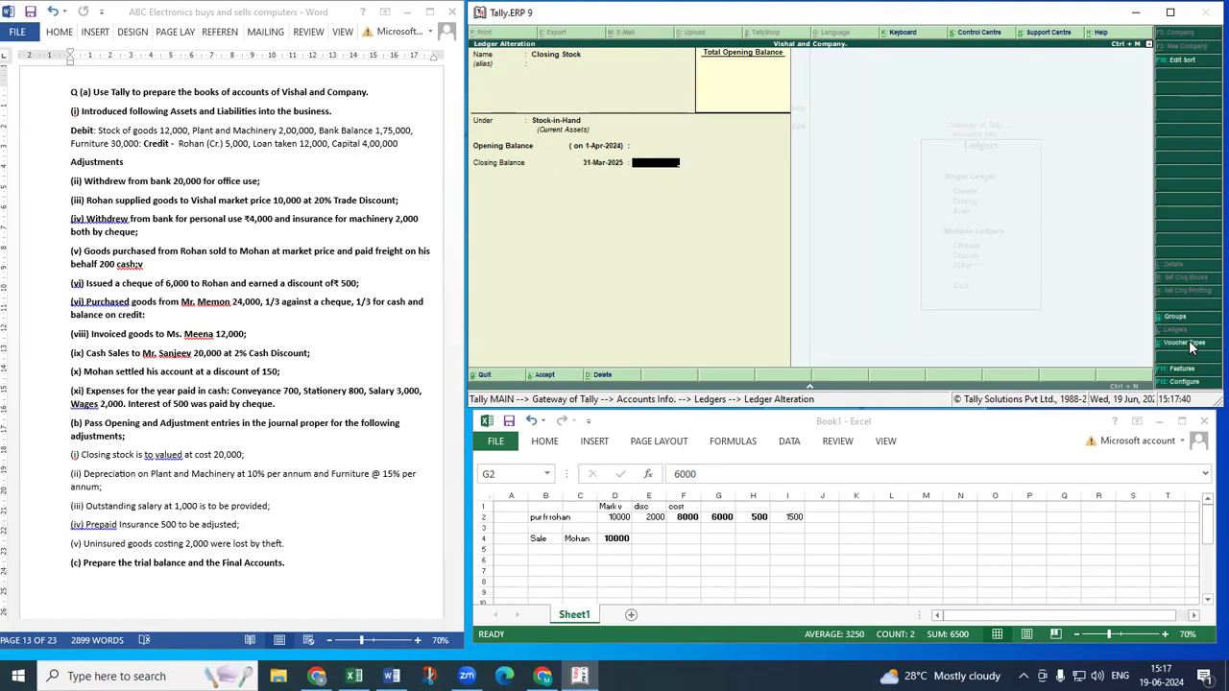
text(20000)
key(Return)
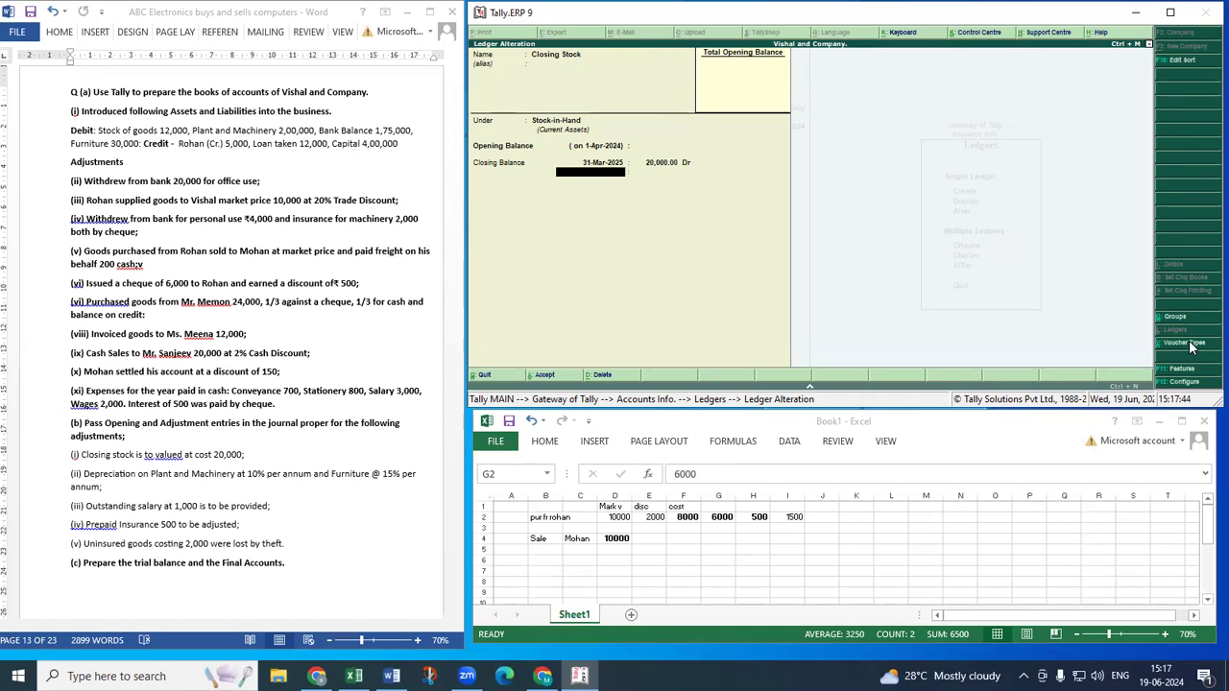
key(Return)
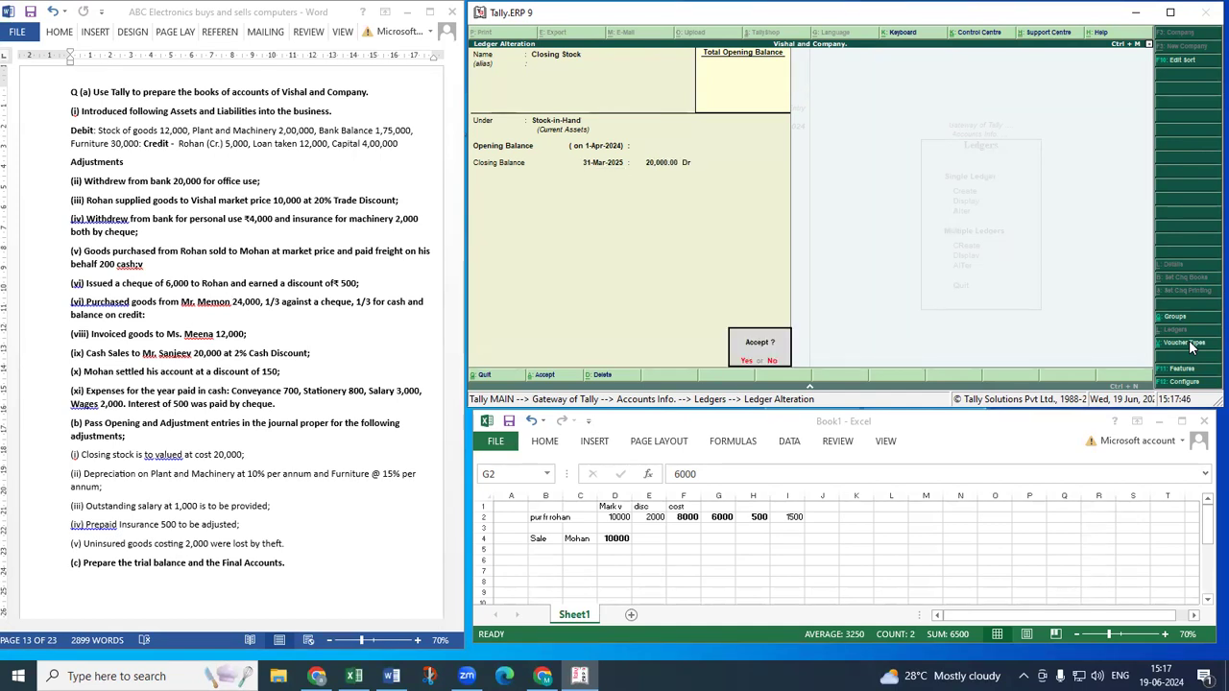
key(Return)
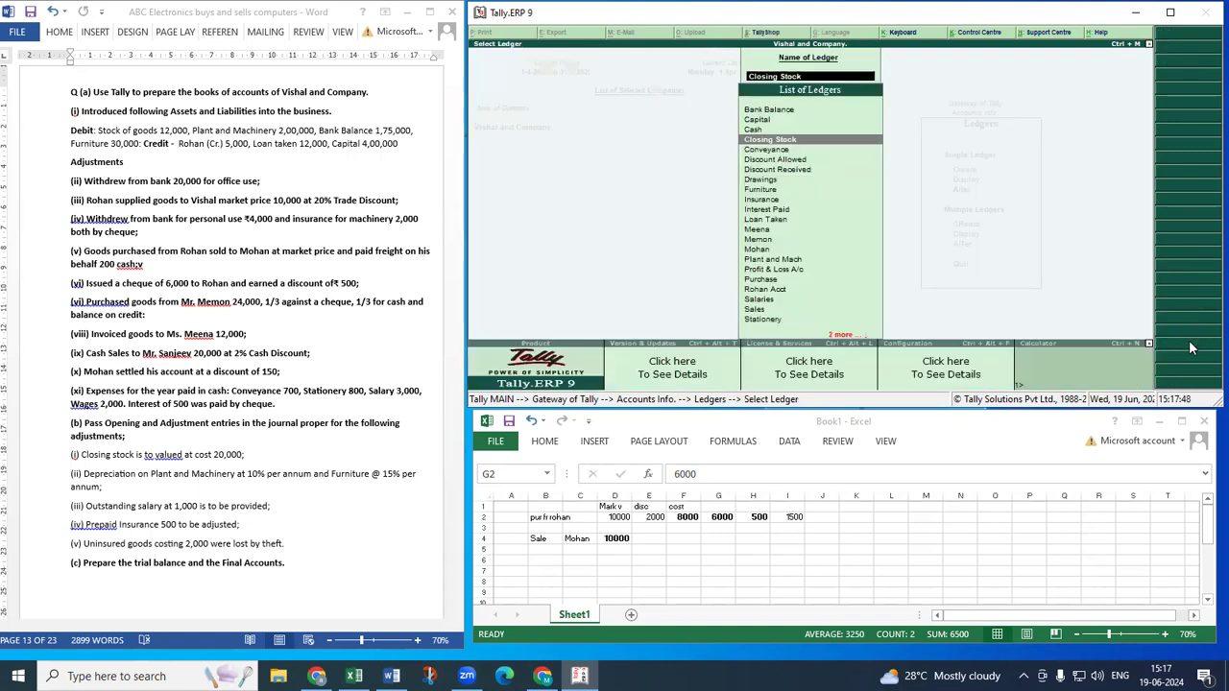
key(BackSpace)
key(Escape)
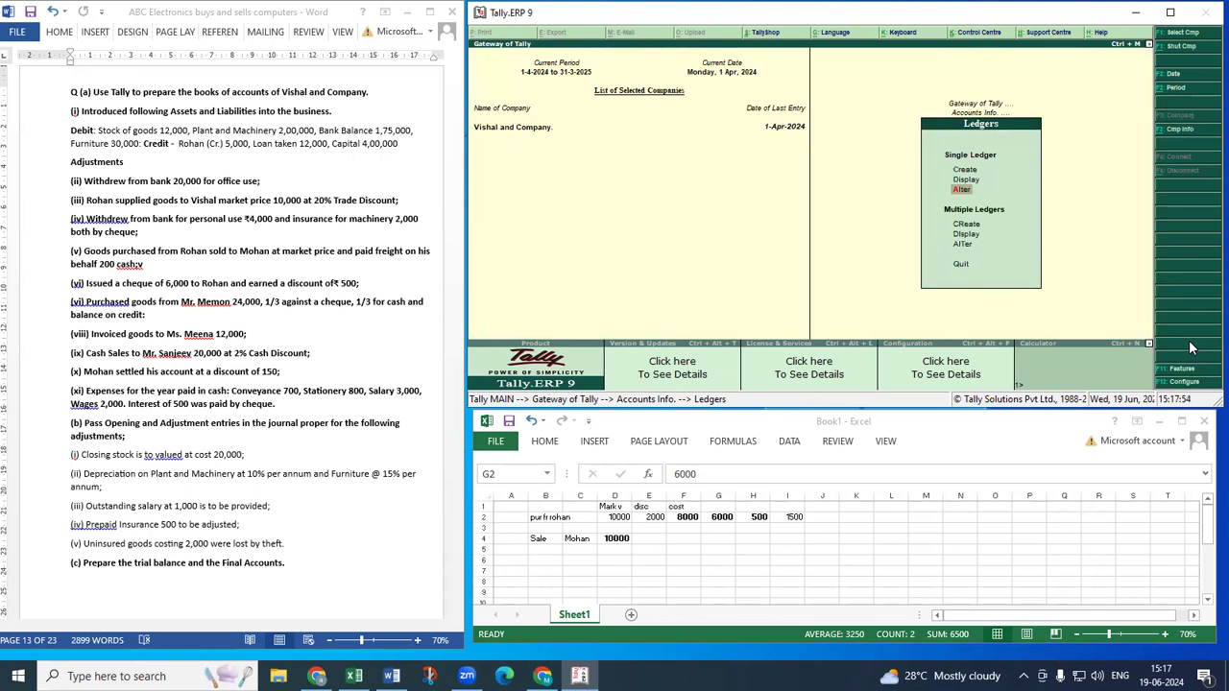
key(Escape)
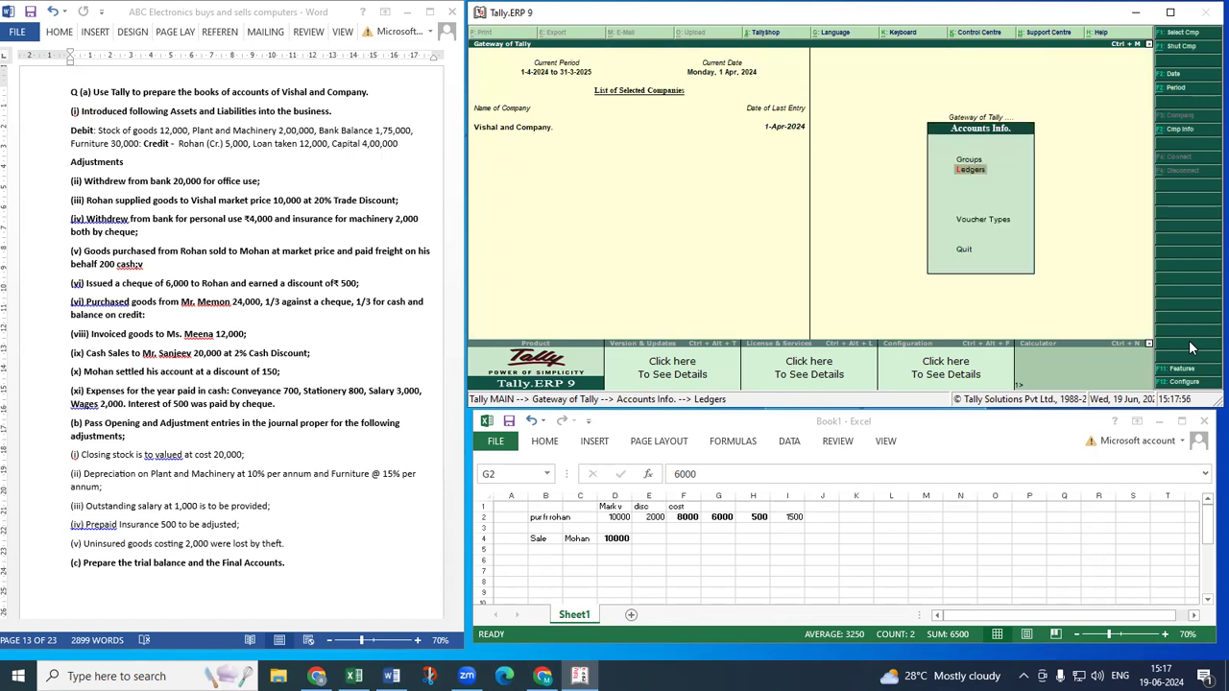
key(Escape)
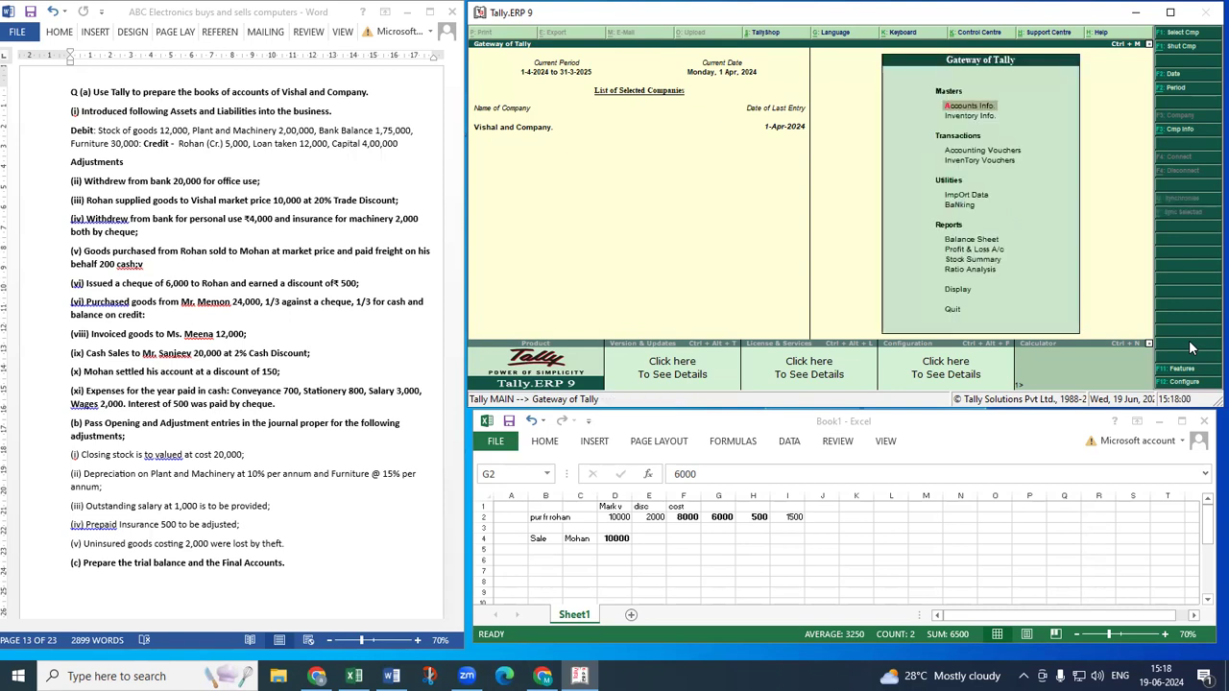
Check the Closing Stock entry in the Profit & Loss A/c, view its stock group summary, and close the report.
key(p)
key(Down)
key(Right)
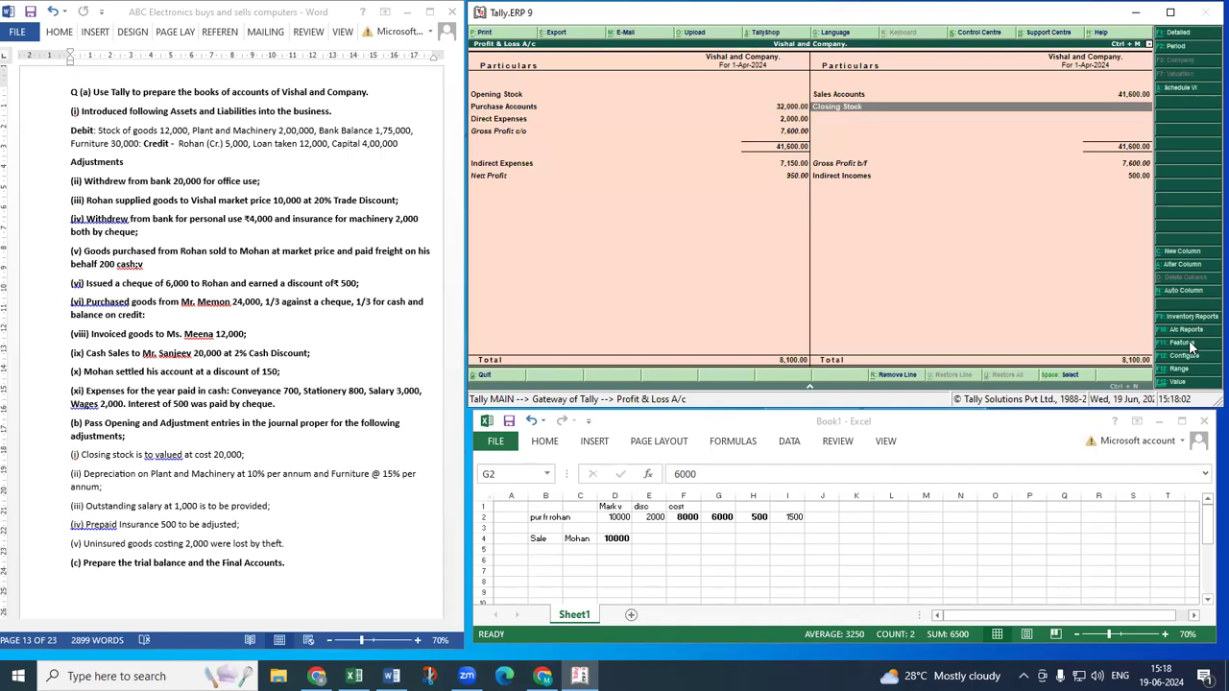
key(Return)
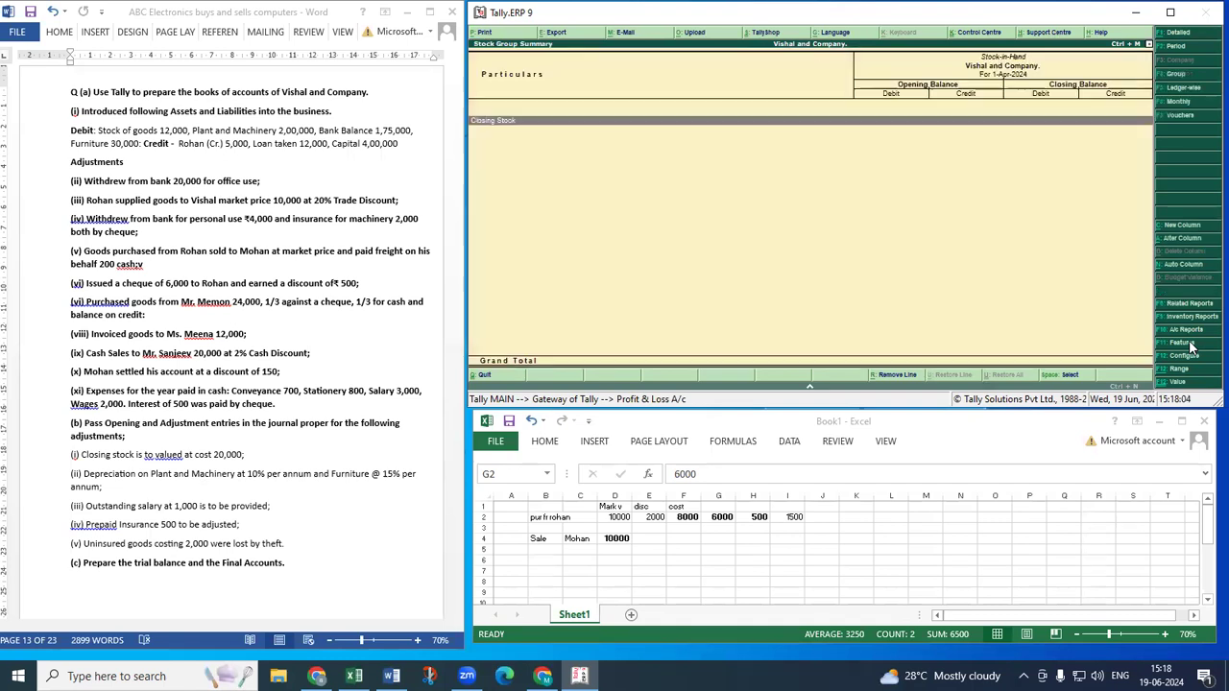
key(Escape)
key(Escape)
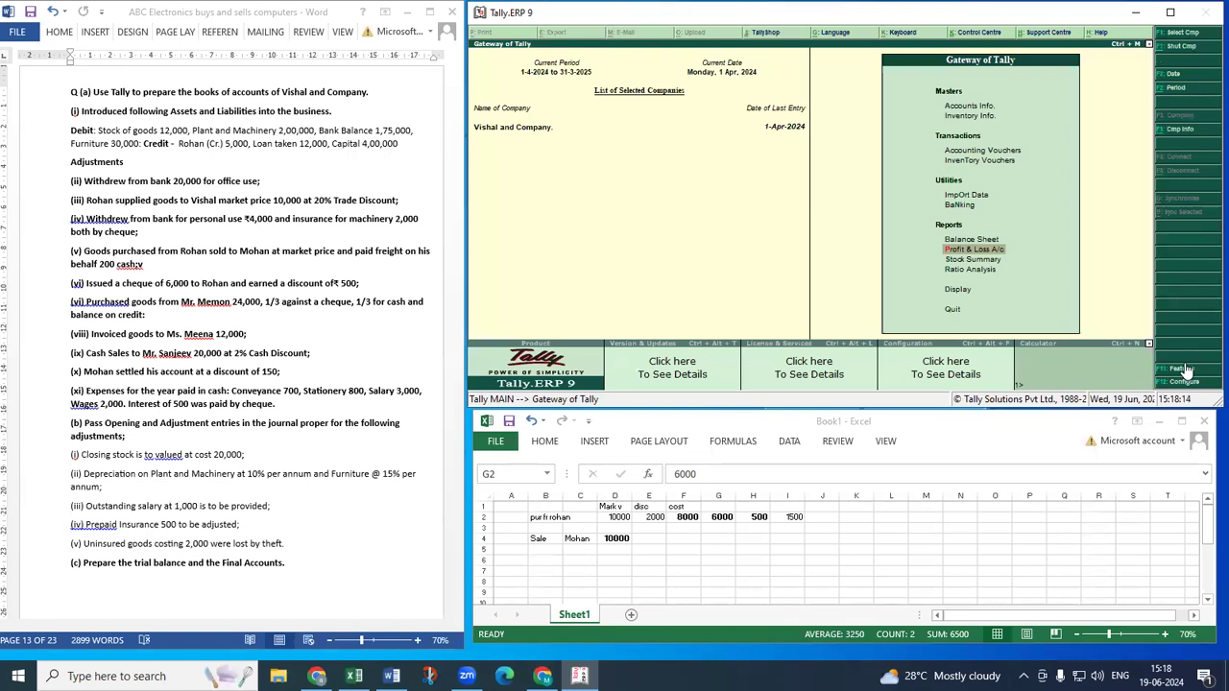
Set Integrate accounts and inventory to Yes in the company's accounting features and save.
click(1187, 370)
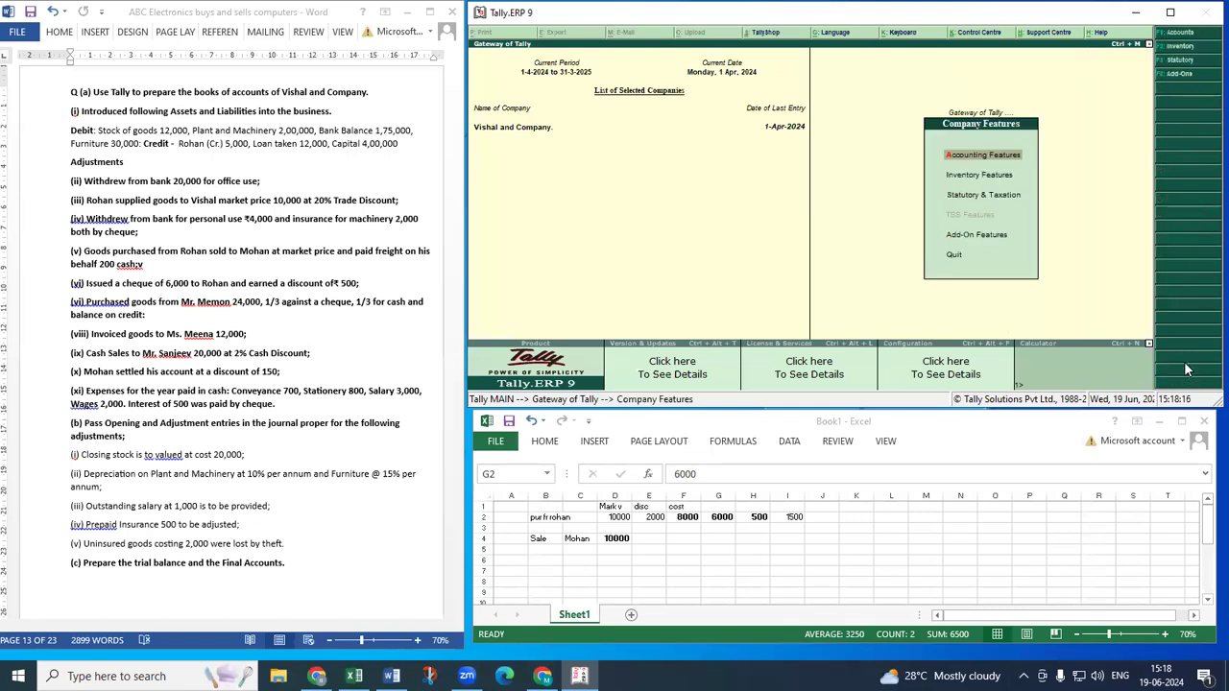
key(Return)
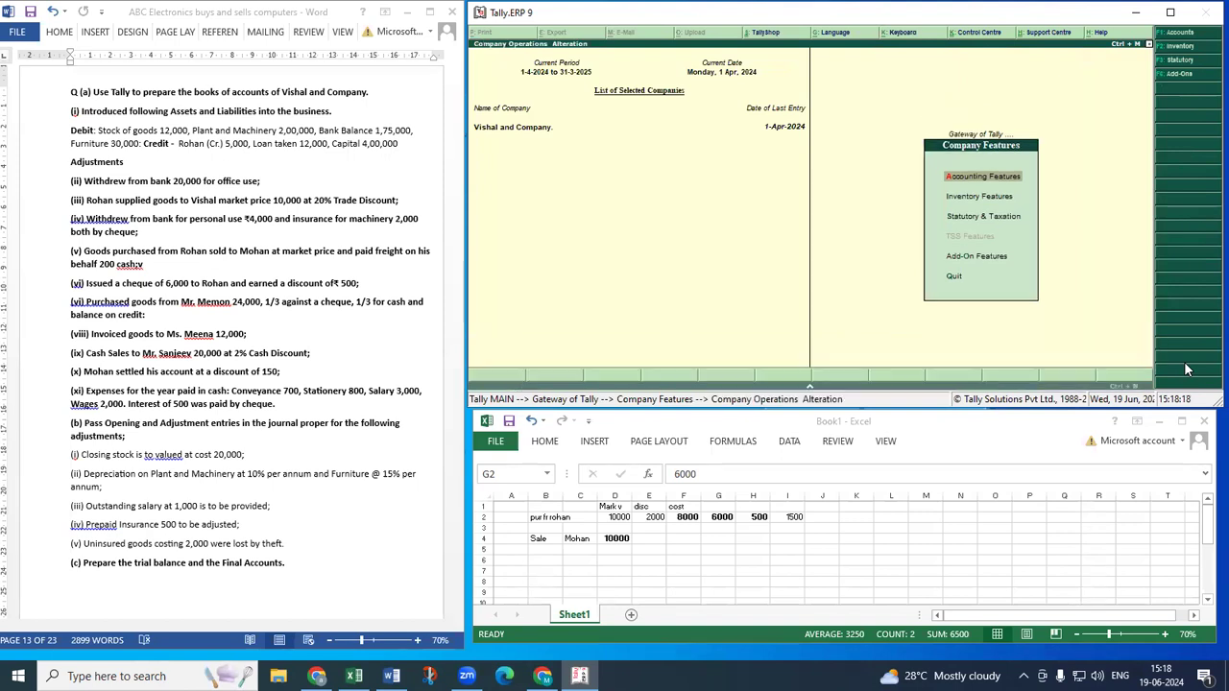
key(Return)
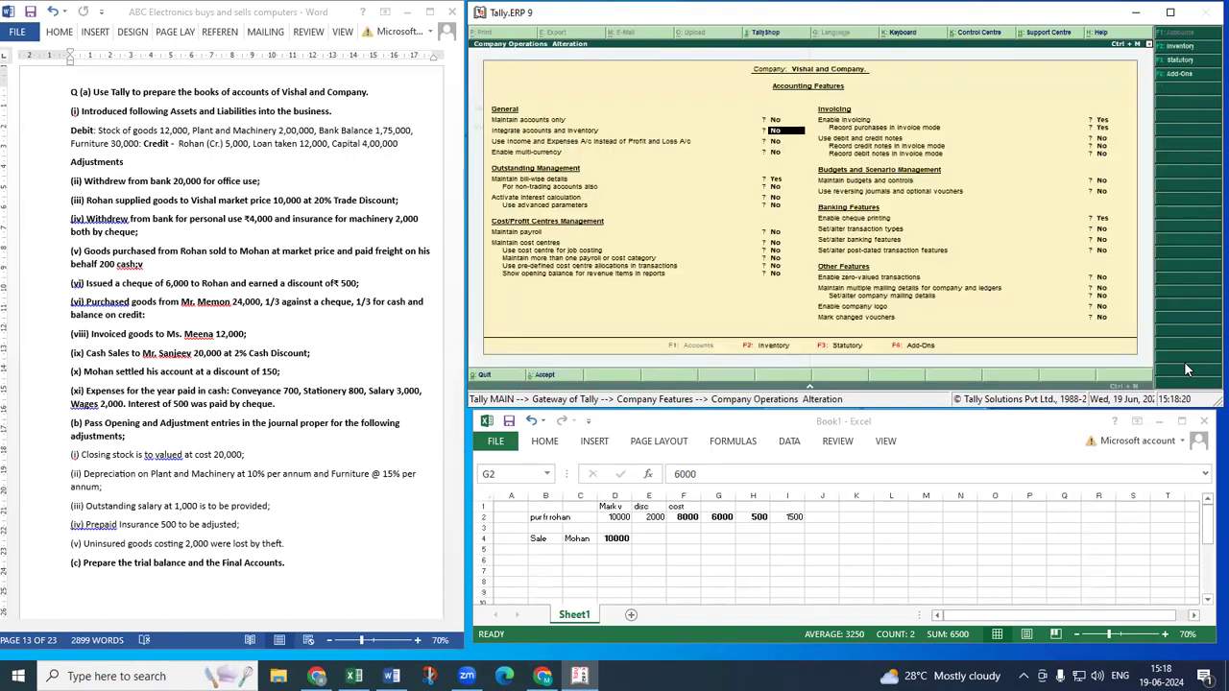
text(y)
key(Return)
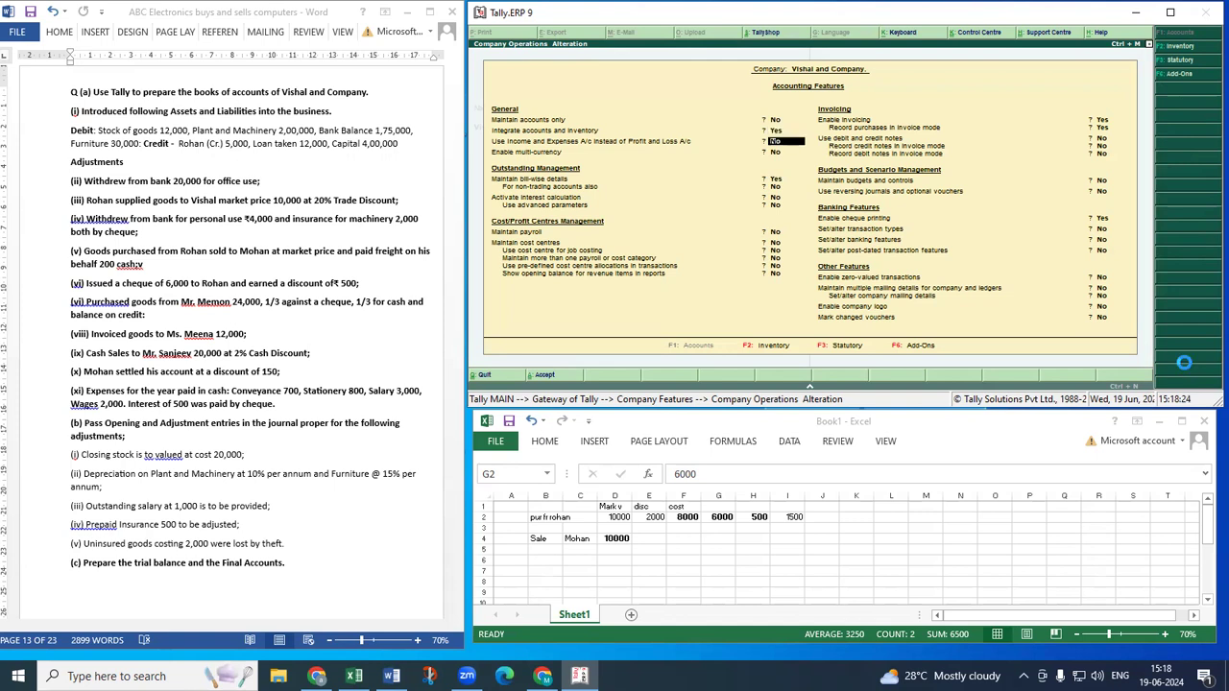
key(ctrl+a)
key(Escape)
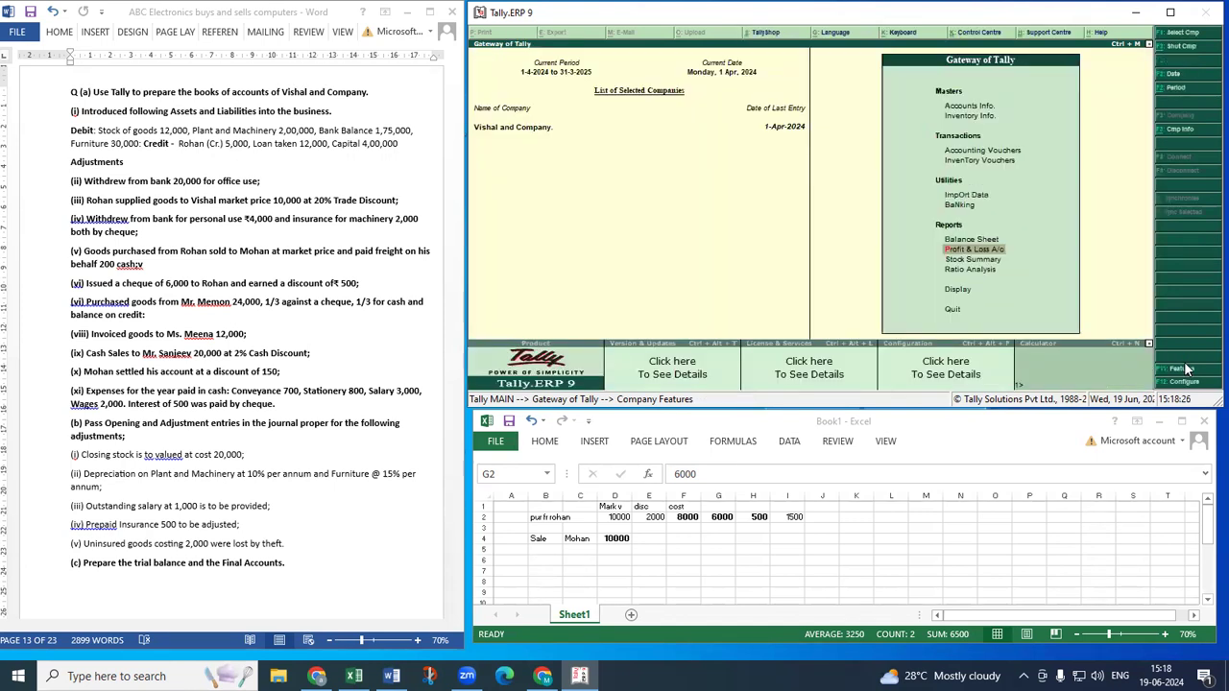
Trace the Closing Stock figure in the Profit & Loss A/c down to the Goods stock vouchers, and close the reports.
key(Up)
key(Down)
key(Return)
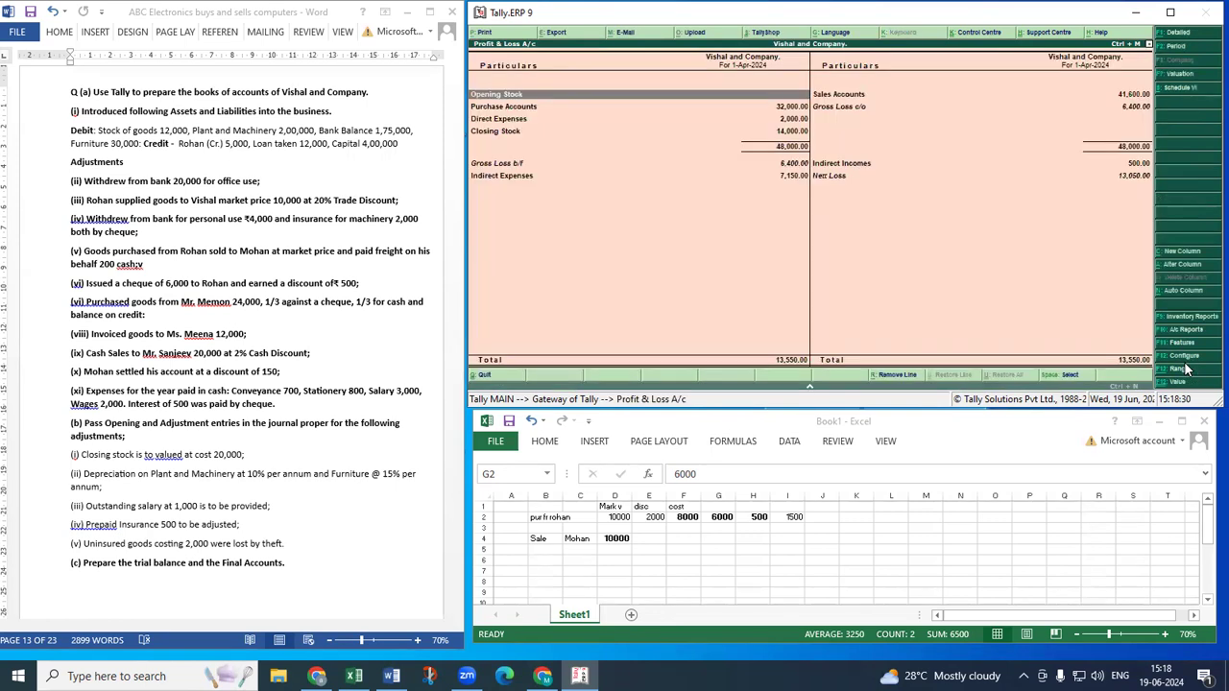
key(Down)
key(Down)
key(Down)
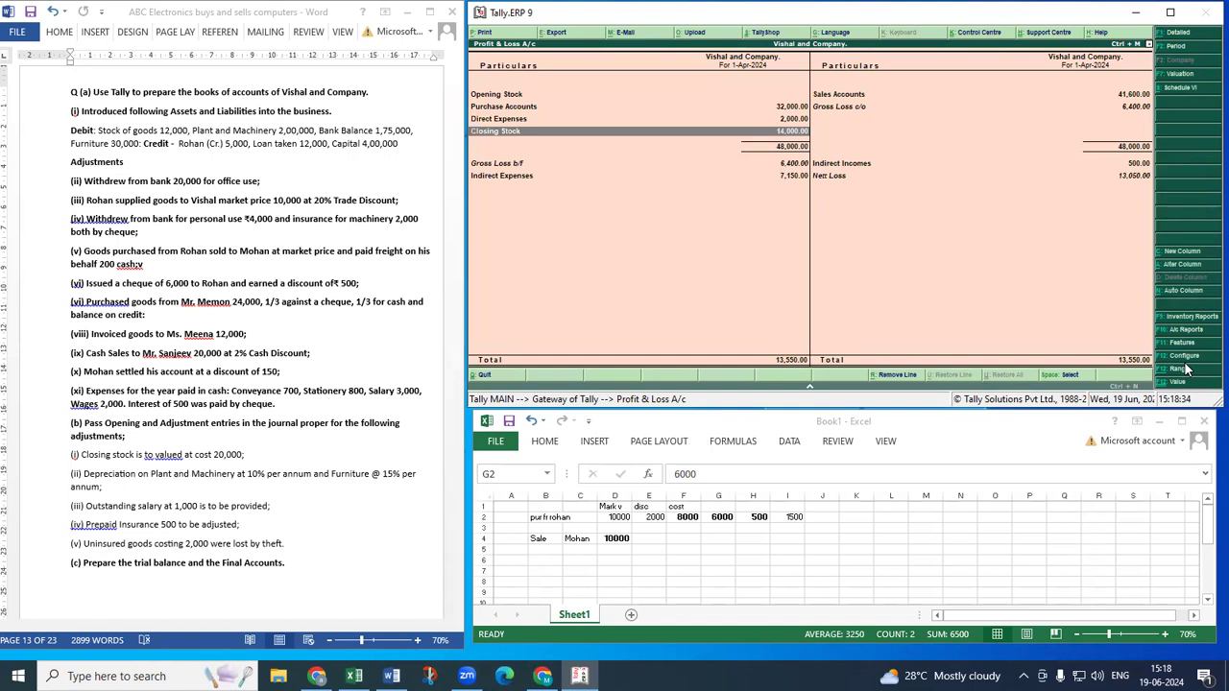
key(Return)
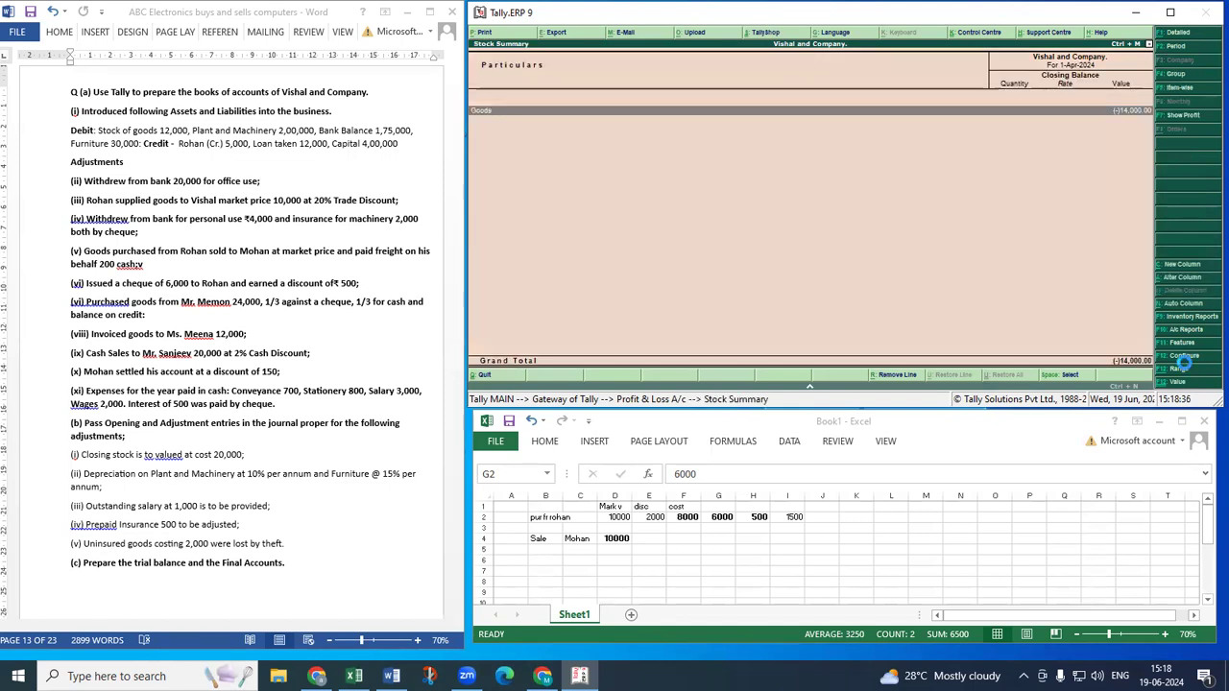
key(Return)
key(Return)
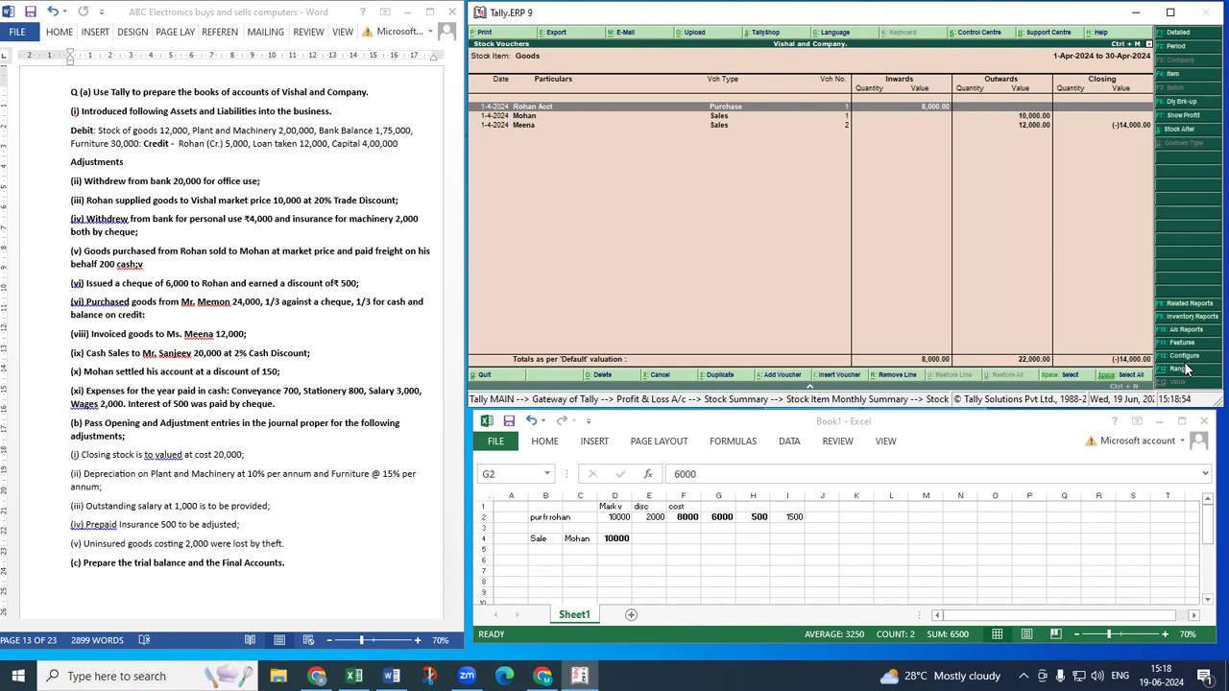
key(Escape)
key(Escape)
key(Escape)
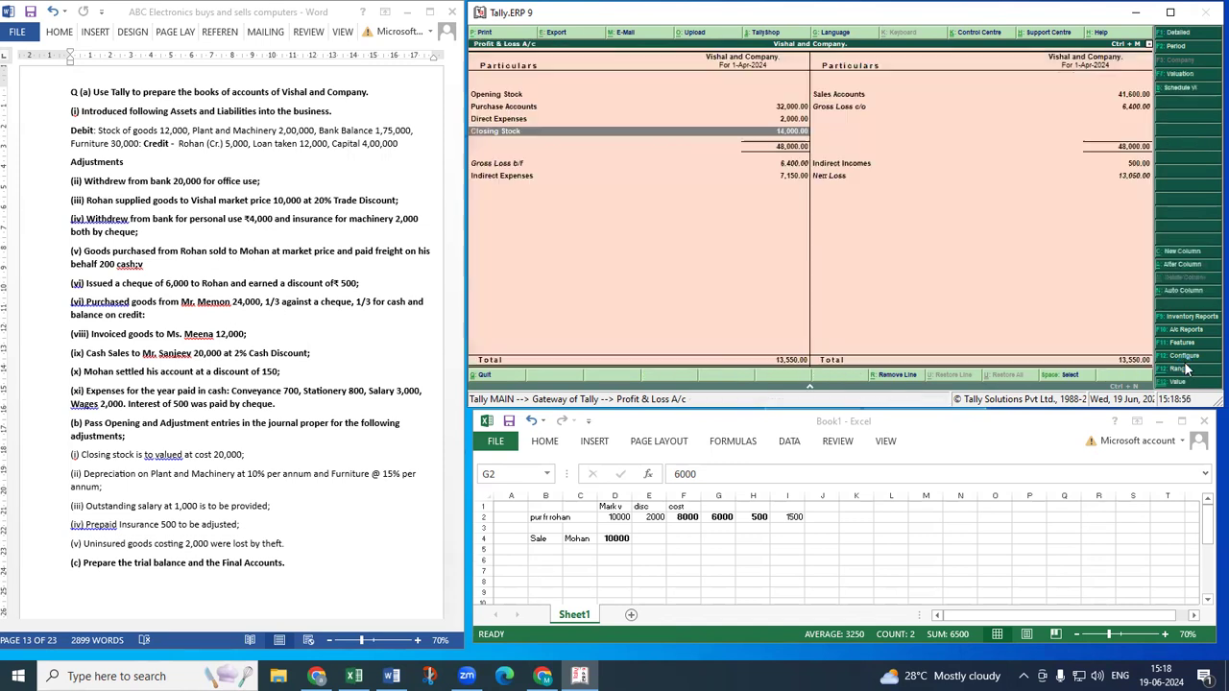
key(Escape)
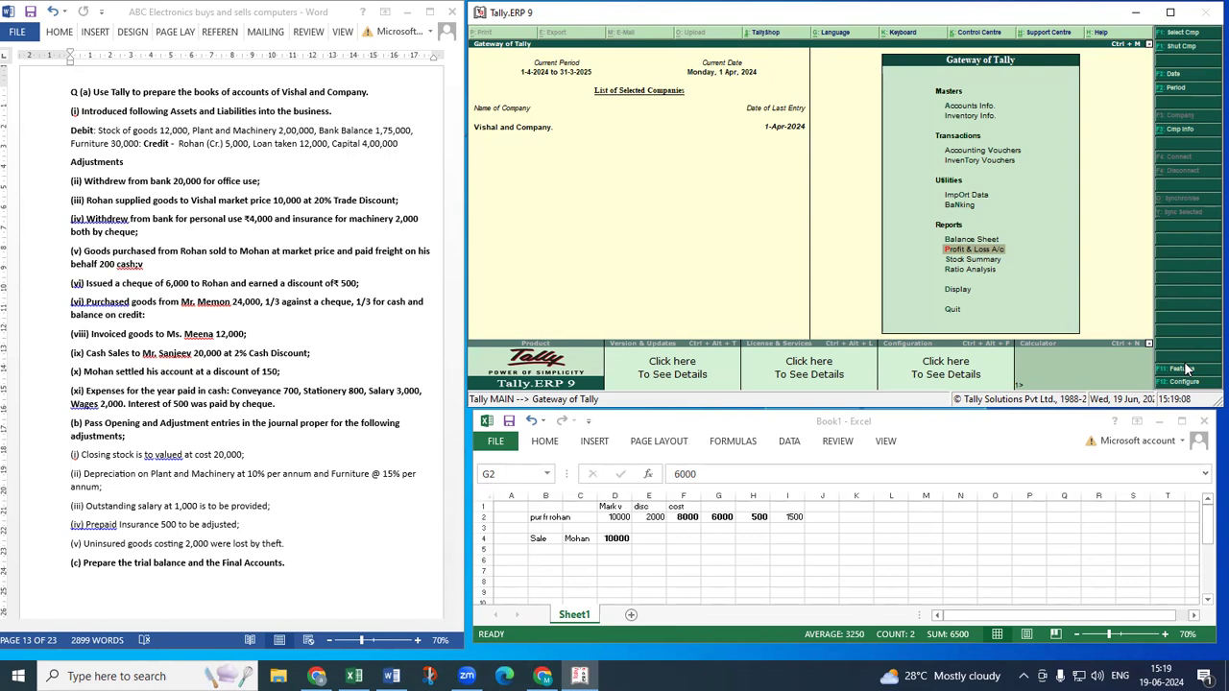
Display the Stock of Goods ledger's vouchers from the account books.
key(Up)
key(Up)
key(Up)
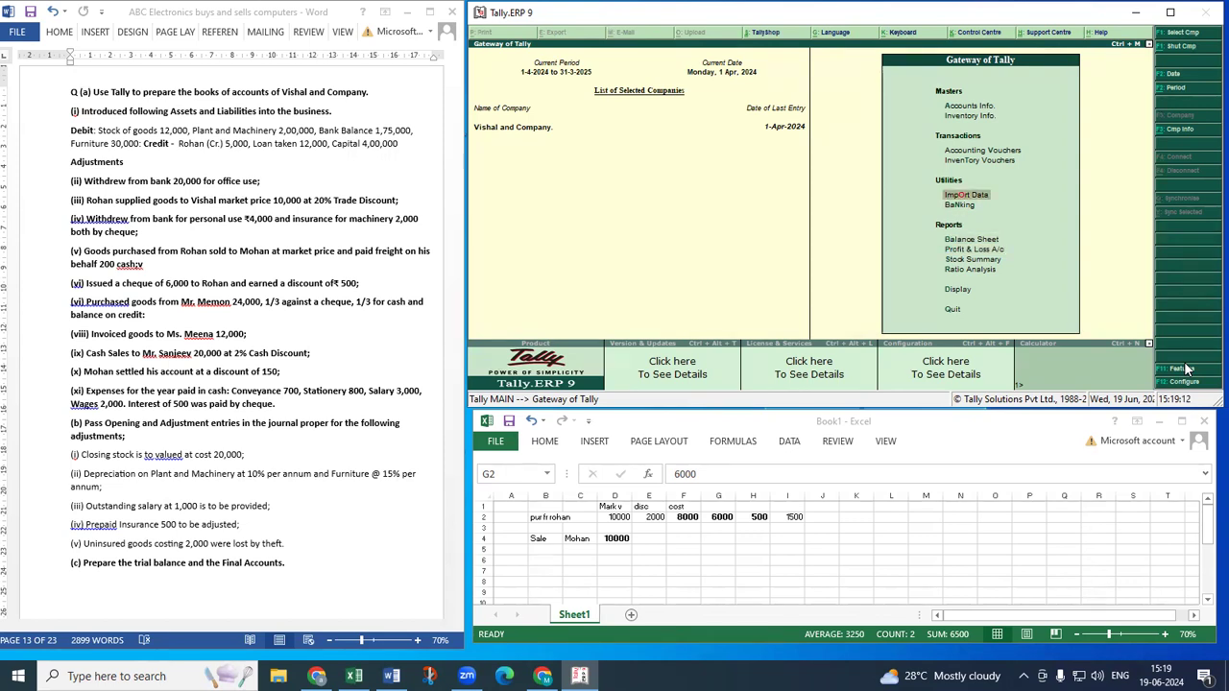
key(d)
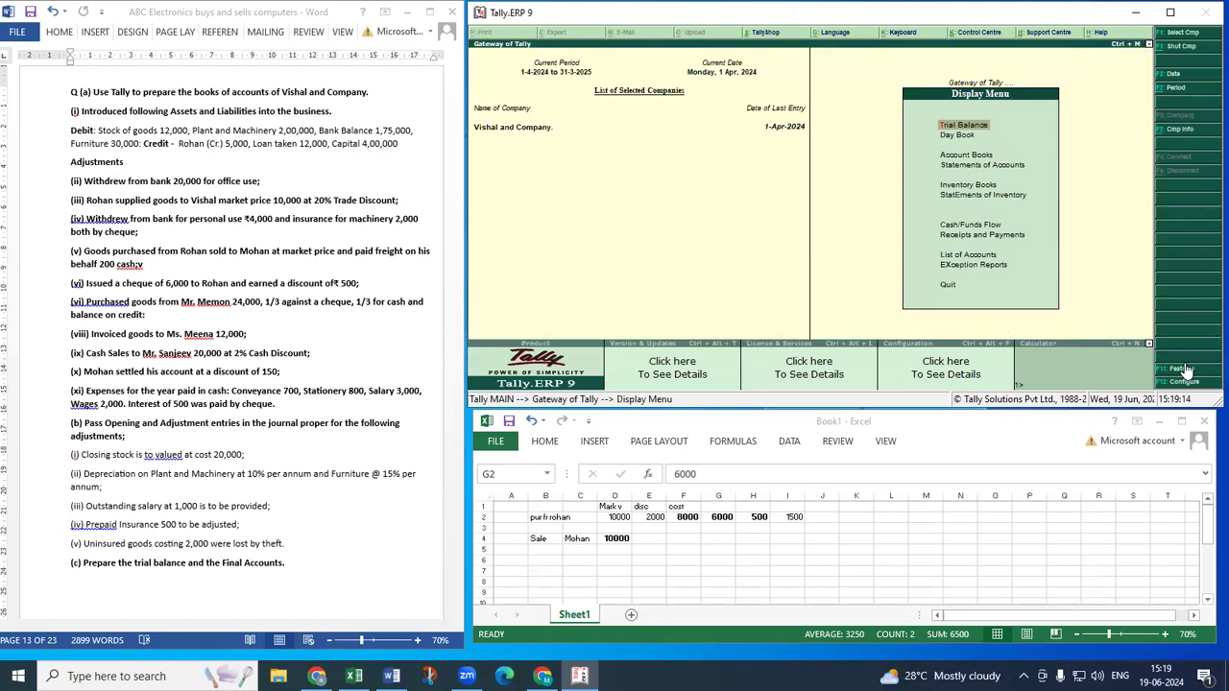
key(Down)
key(Down)
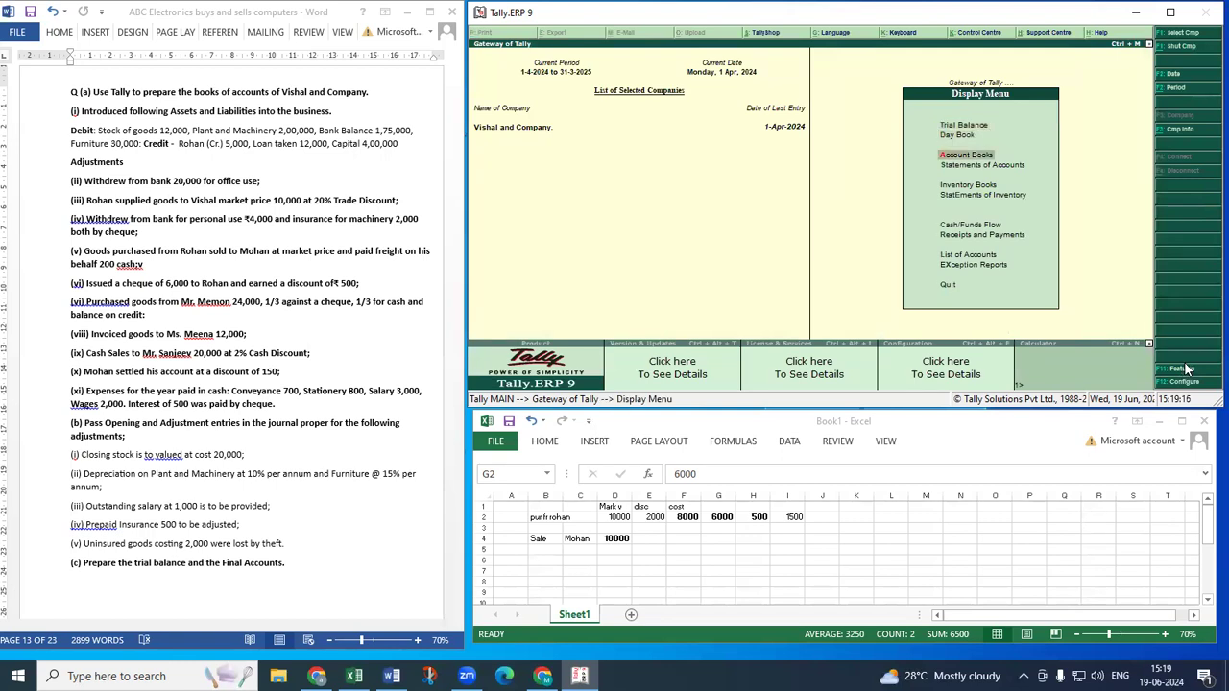
key(Return)
key(Down)
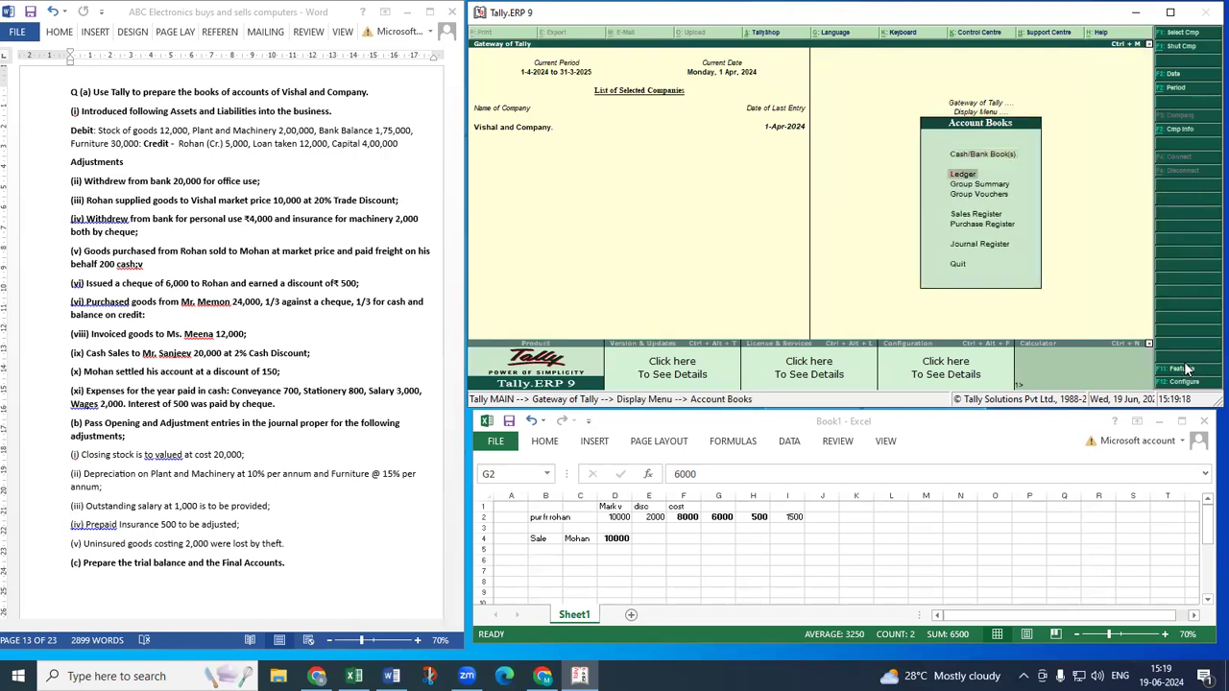
key(Return)
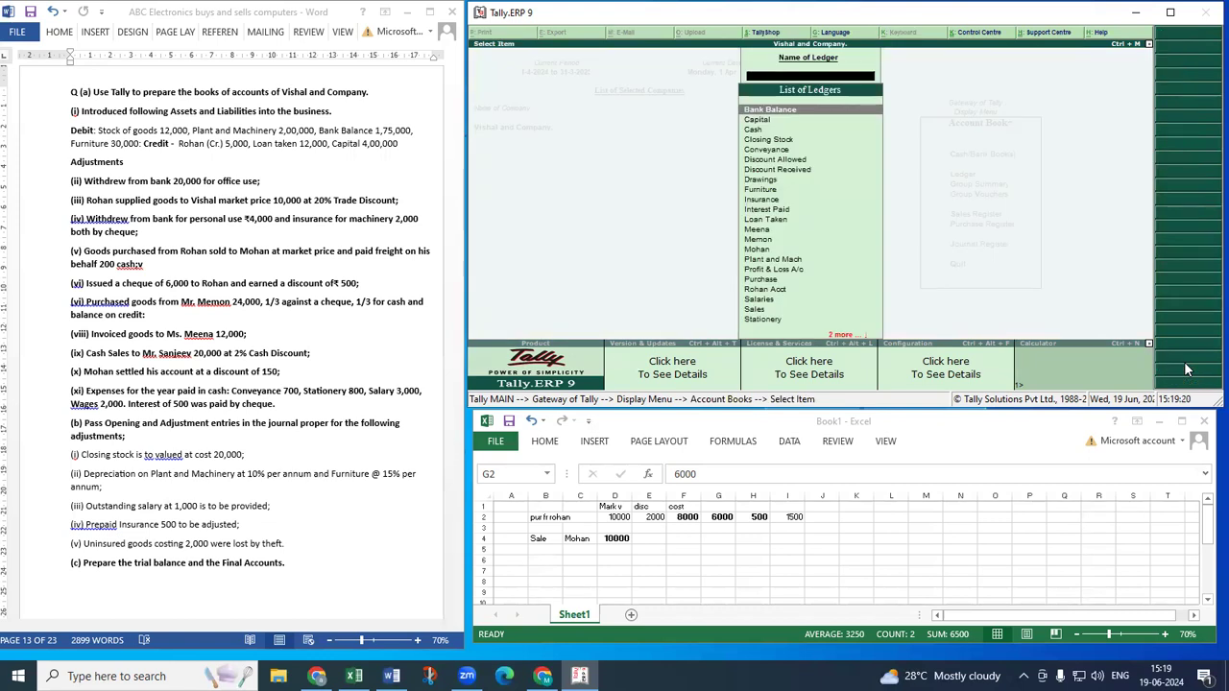
text(s)
key(Down)
key(Down)
key(Down)
key(Return)
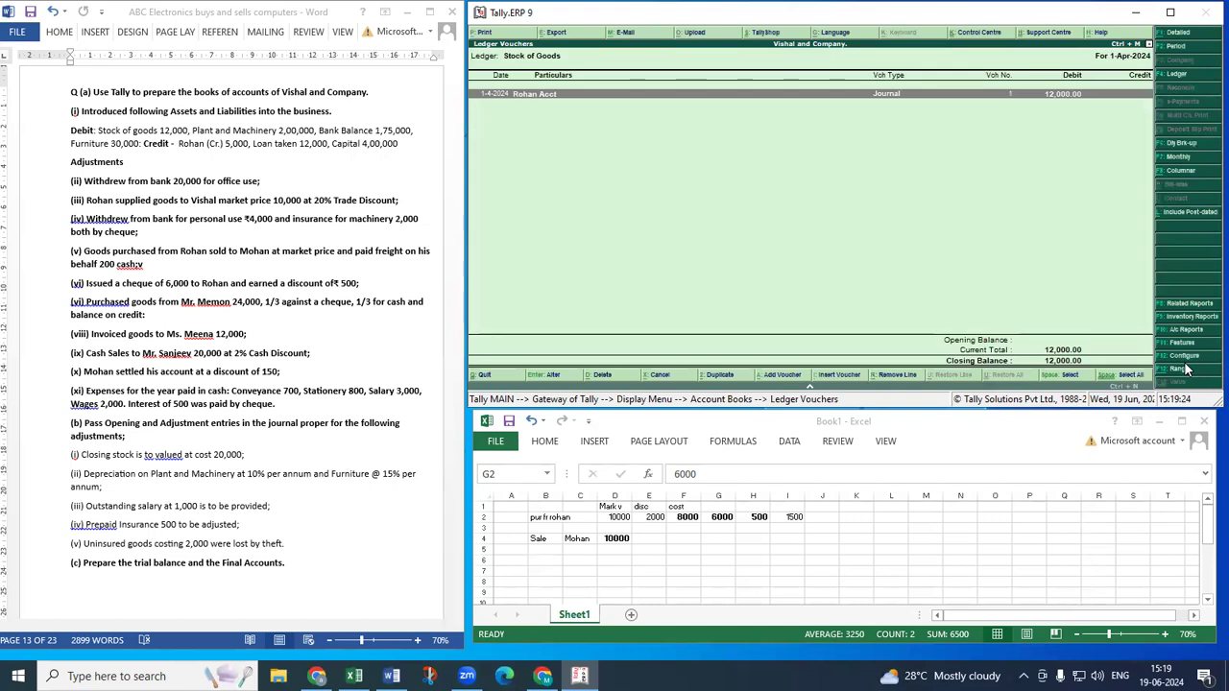
key(Return)
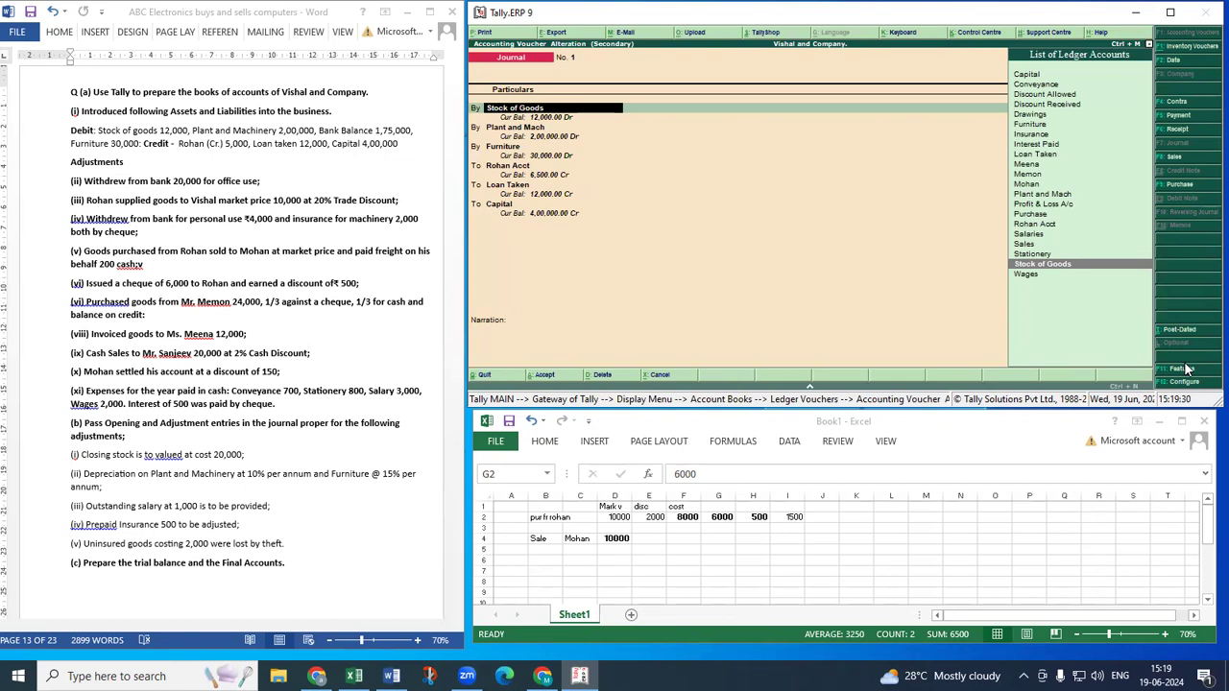
key(BackSpace)
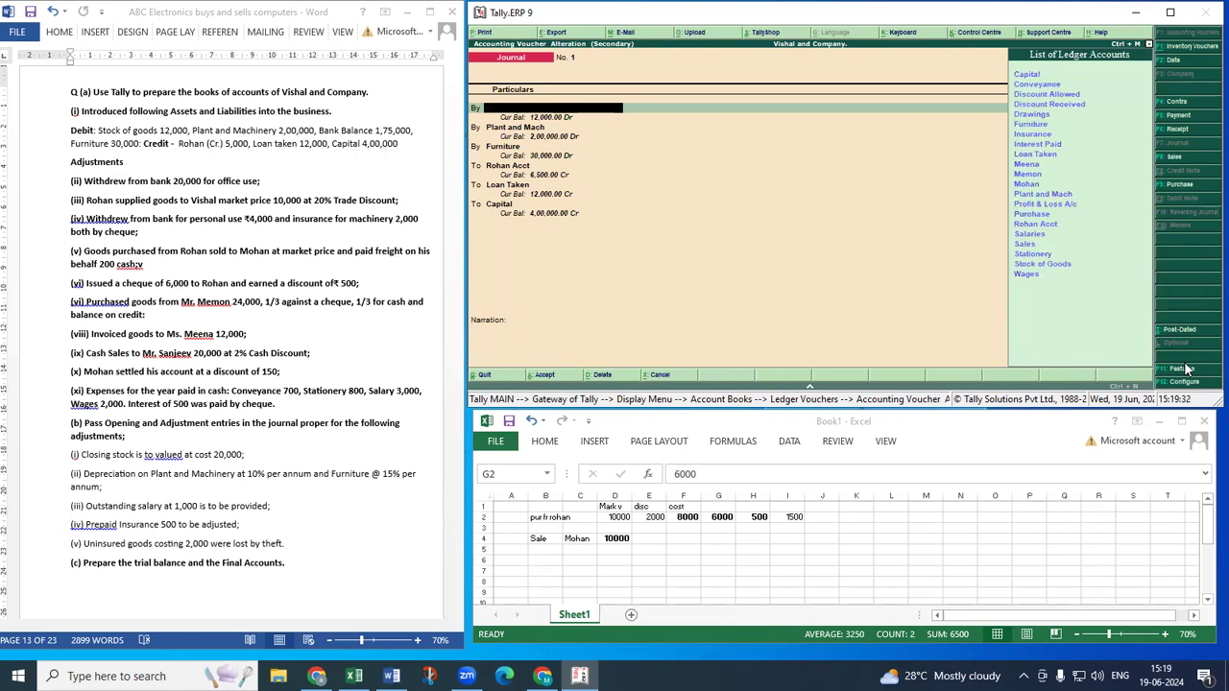
key(Escape)
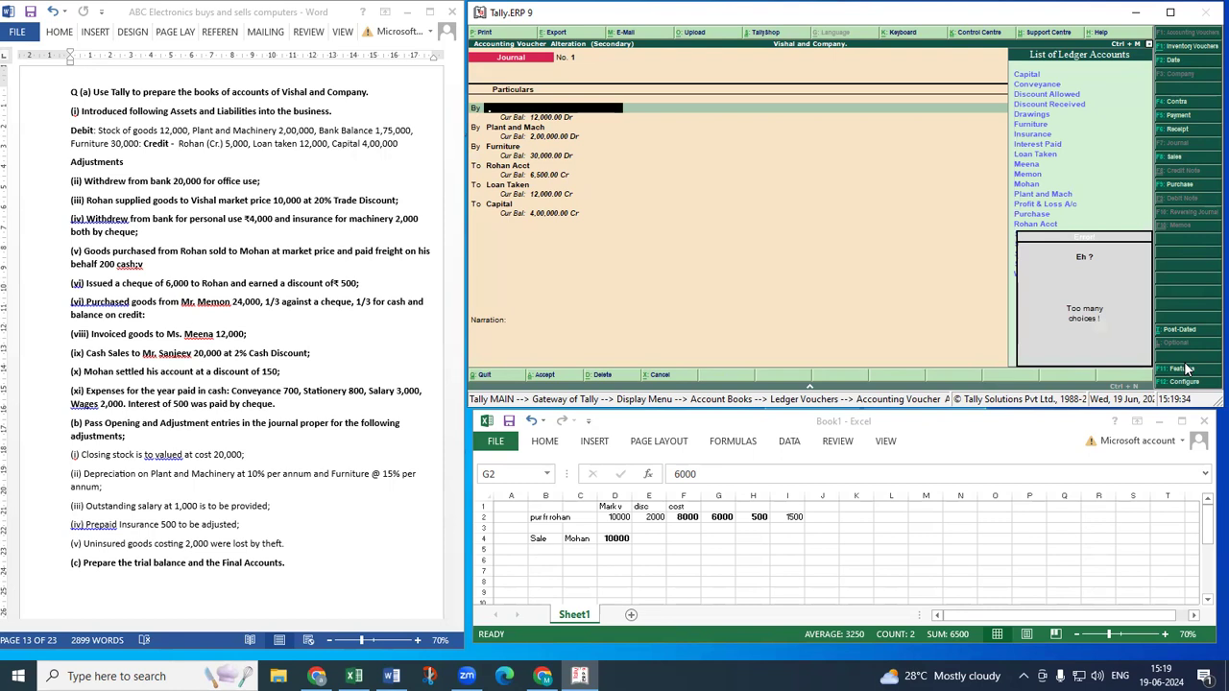
key(Escape)
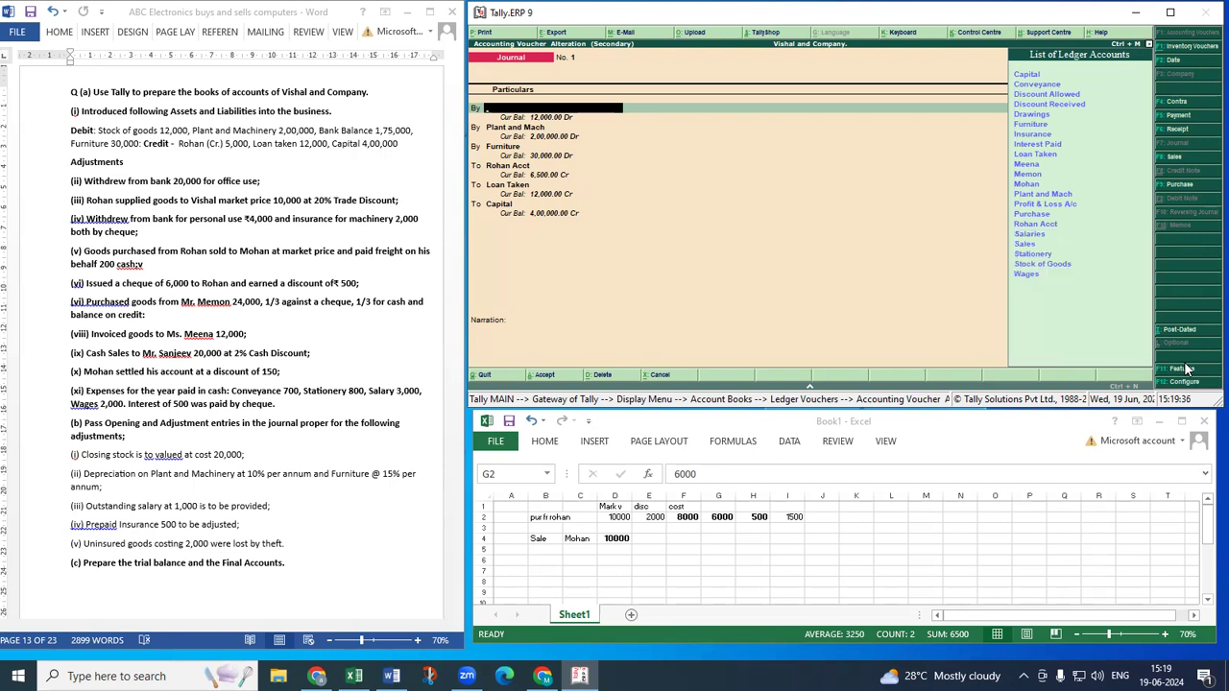
key(Up)
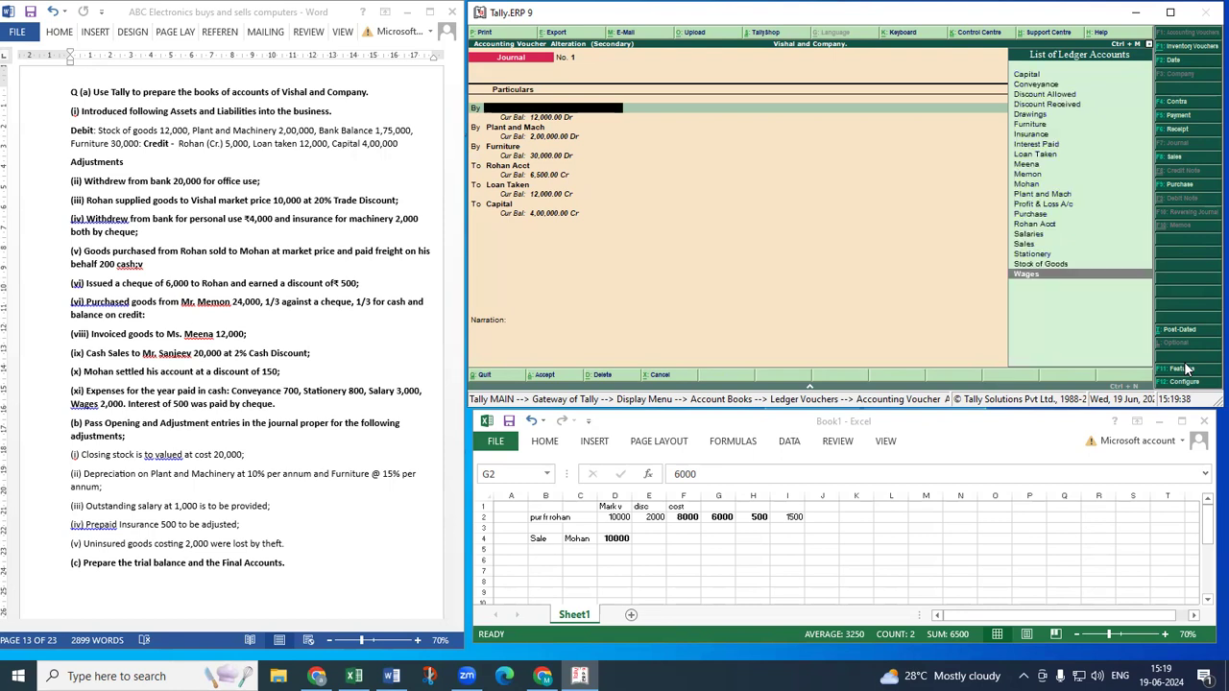
key(Escape)
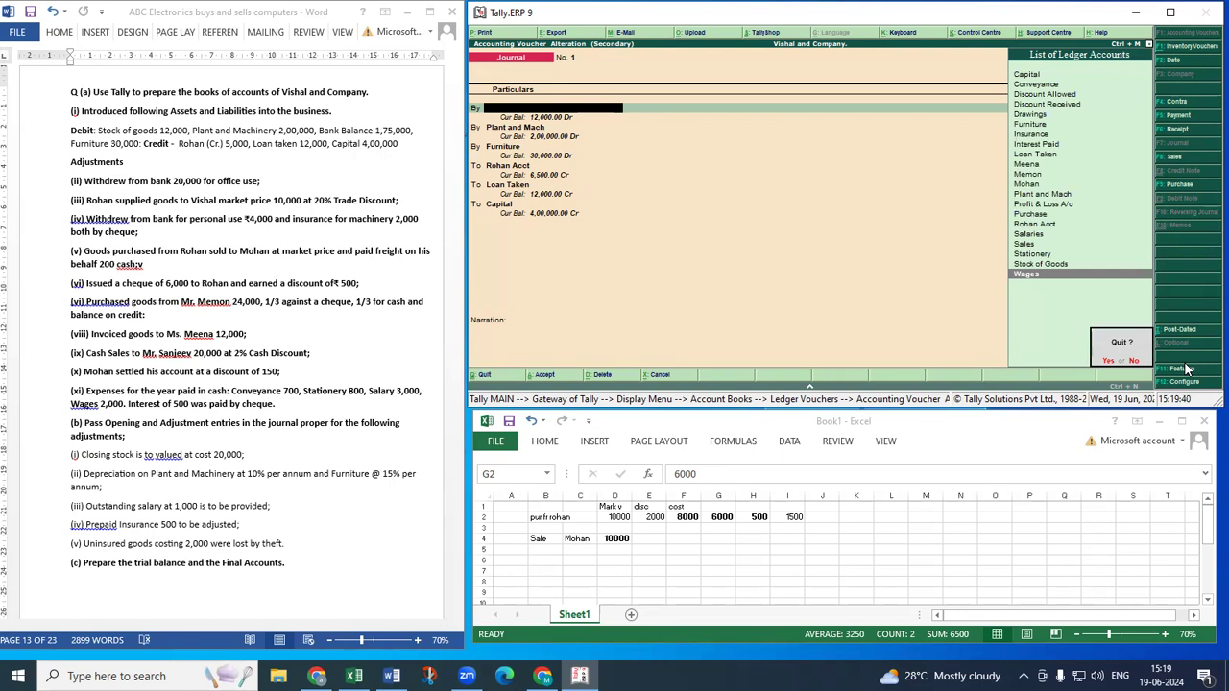
key(y)
Delete the 1-Apr-2024 opening journal voucher listed in the Stock of Goods ledger.
key(Return)
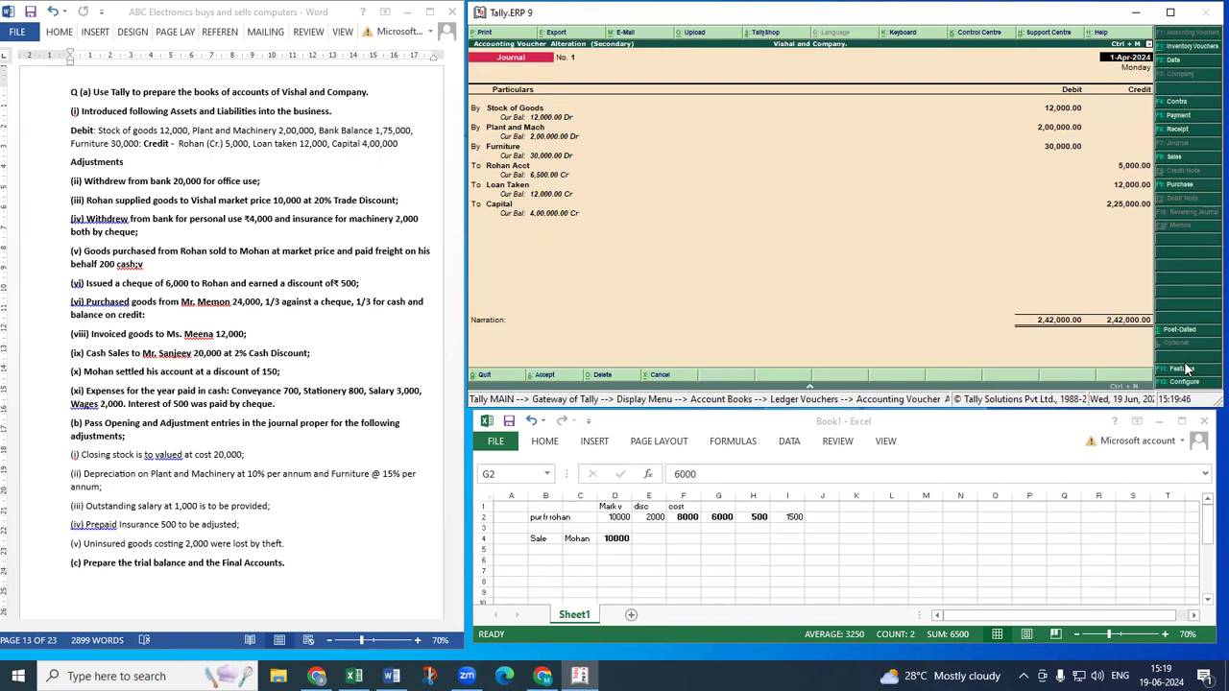
key(alt+d)
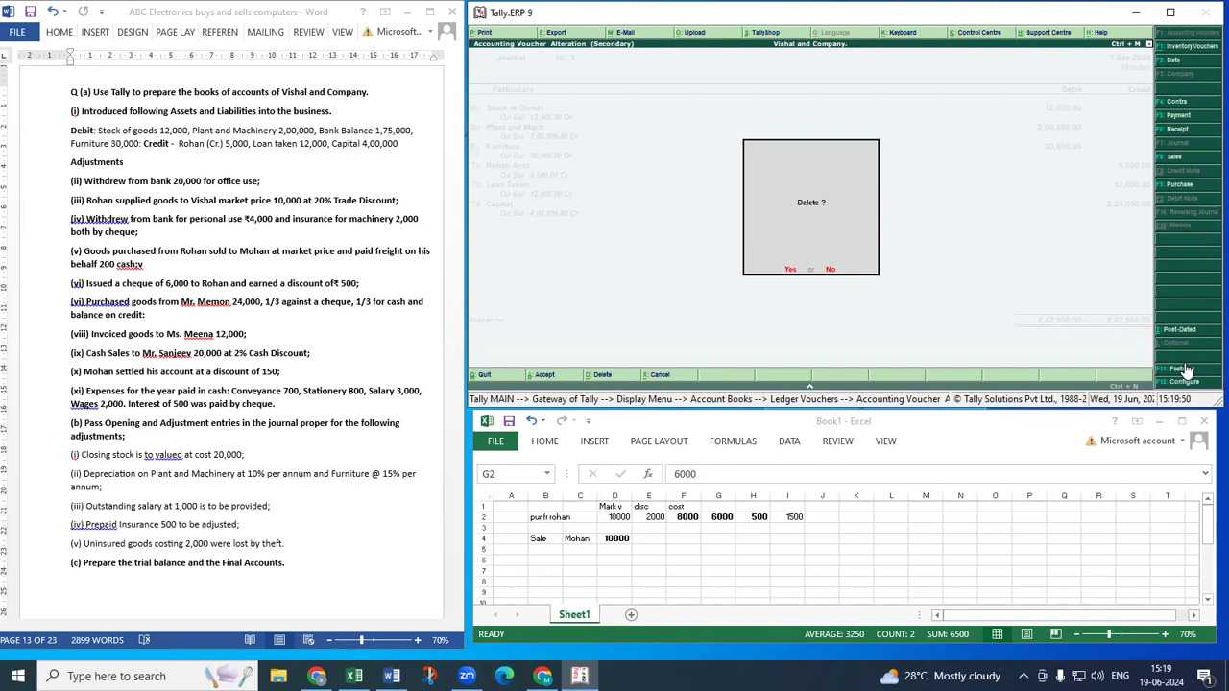
key(Return)
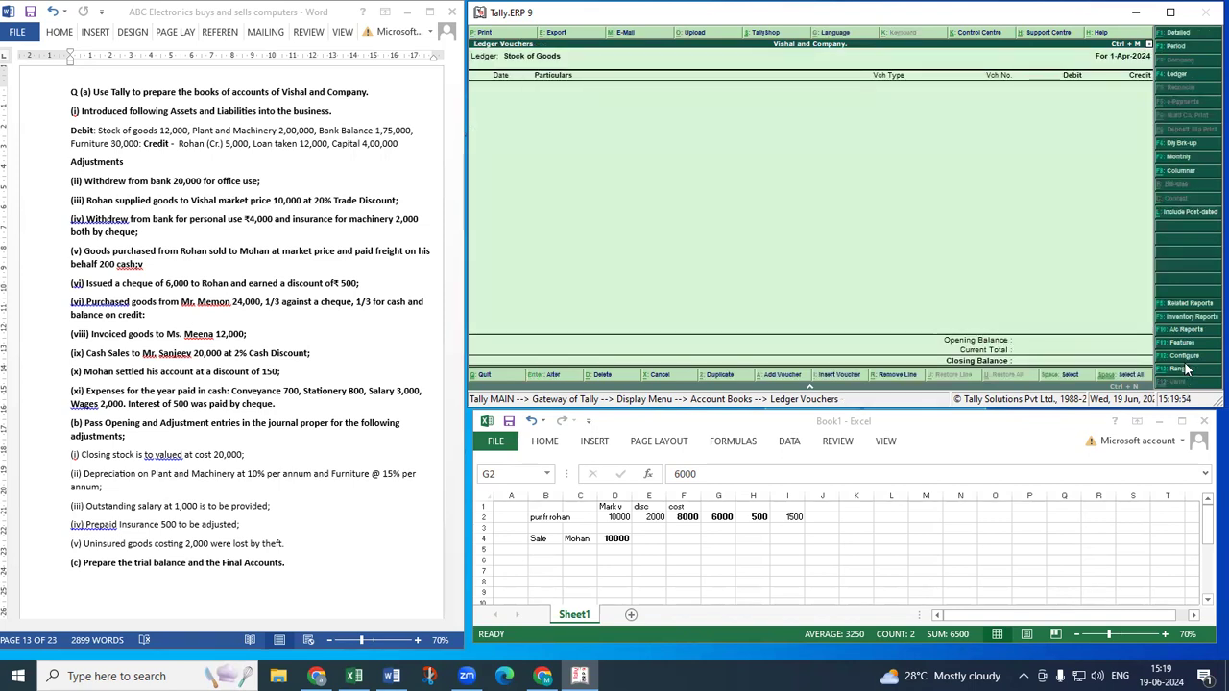
Add a new journal voucher and debit Plant and Mach with 2,00,000.
key(alt+a)
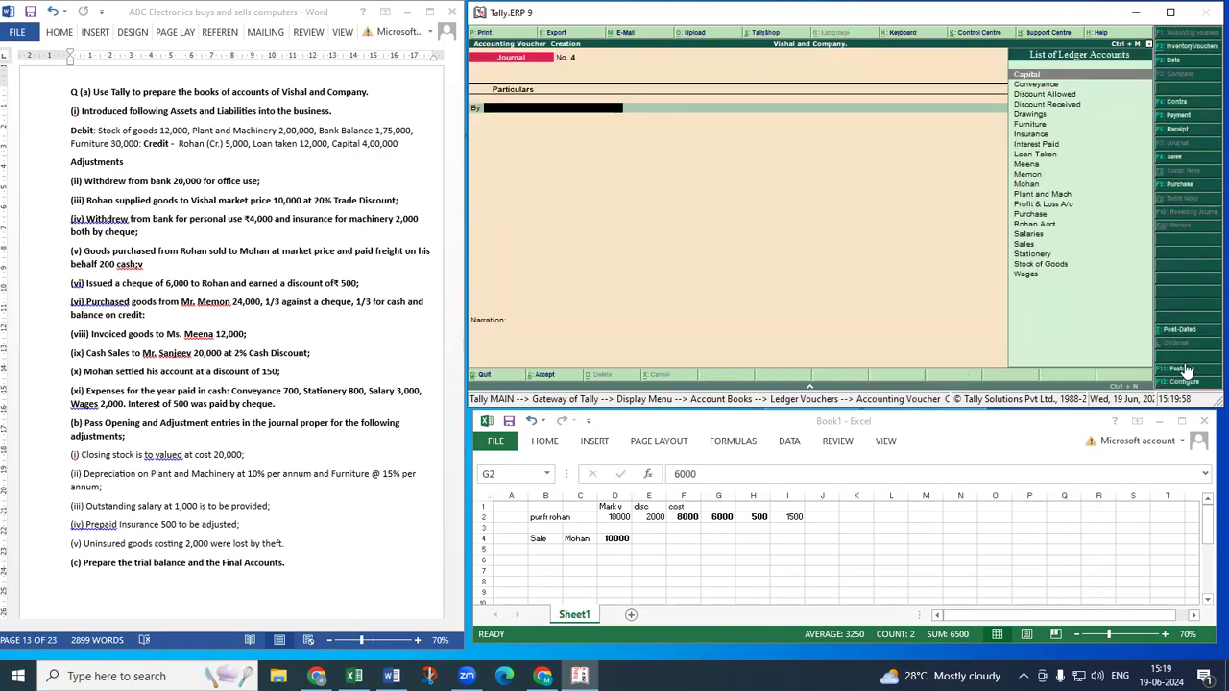
text(Pl)
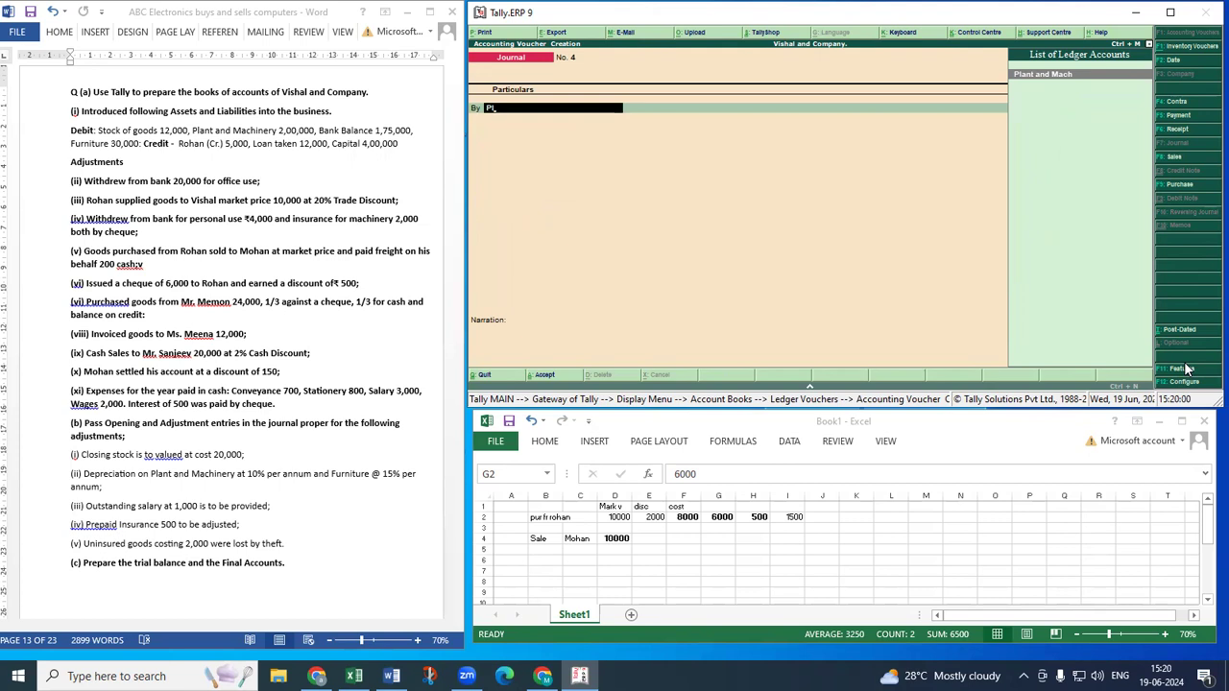
key(Return)
text(200000)
key(Return)
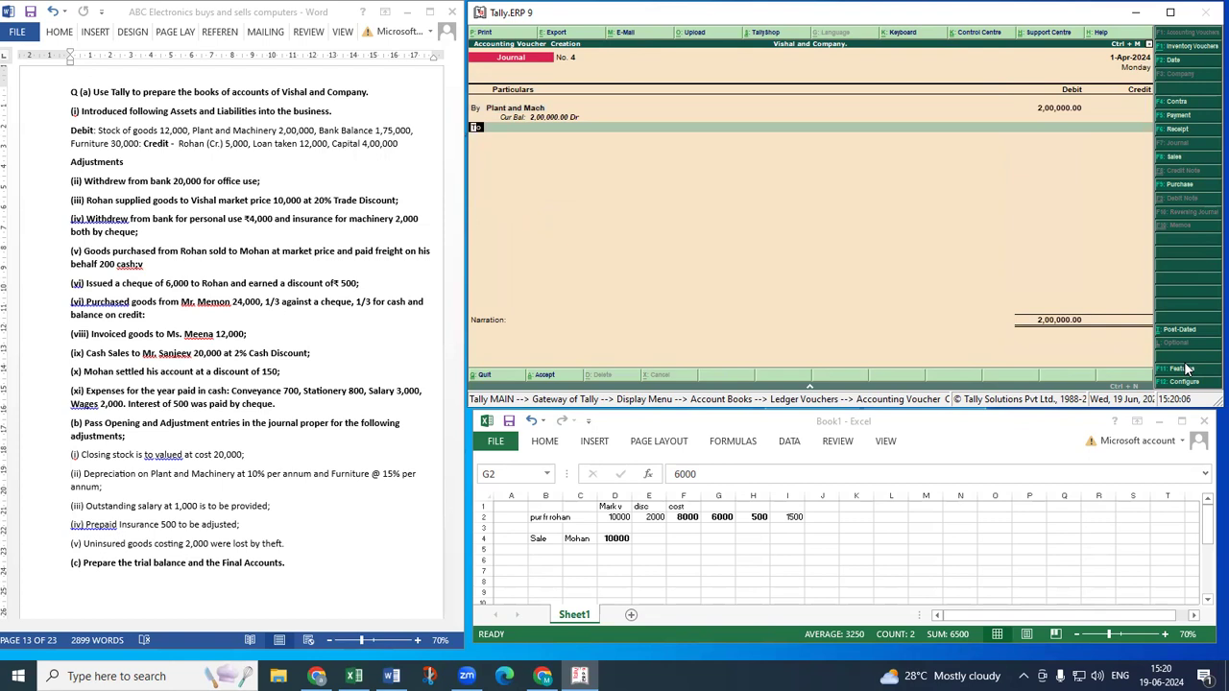
Add a second debit line to the journal for Furniture with 30,000.
key(f)
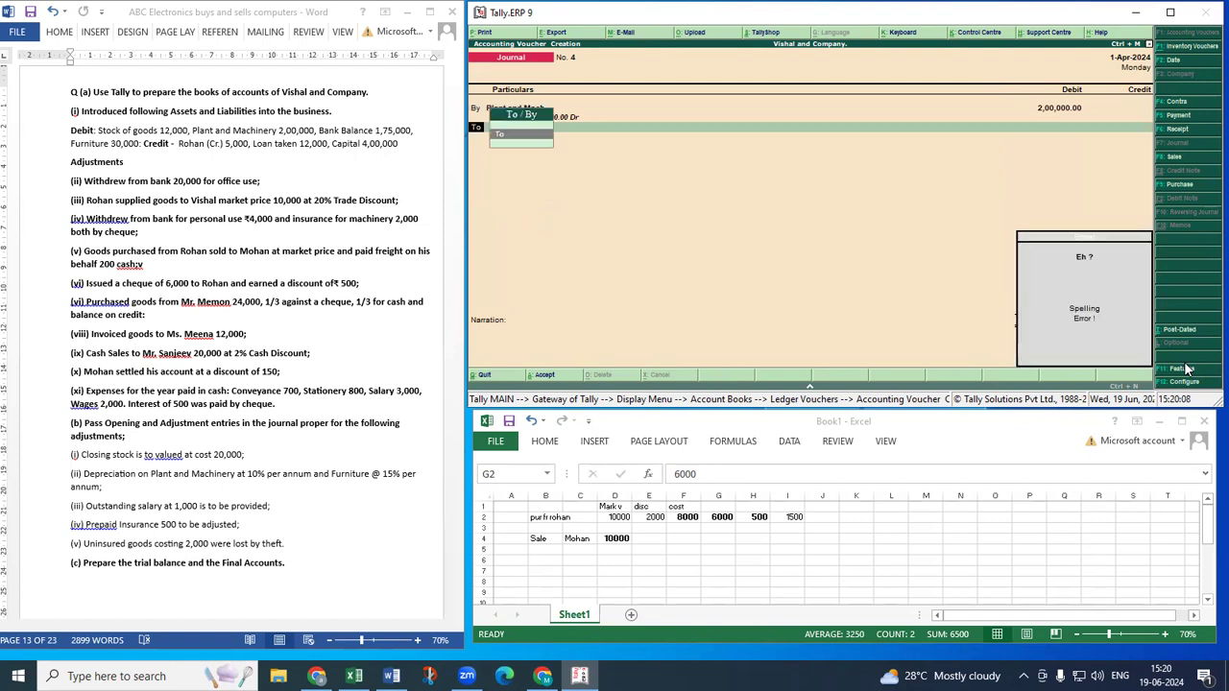
key(BackSpace)
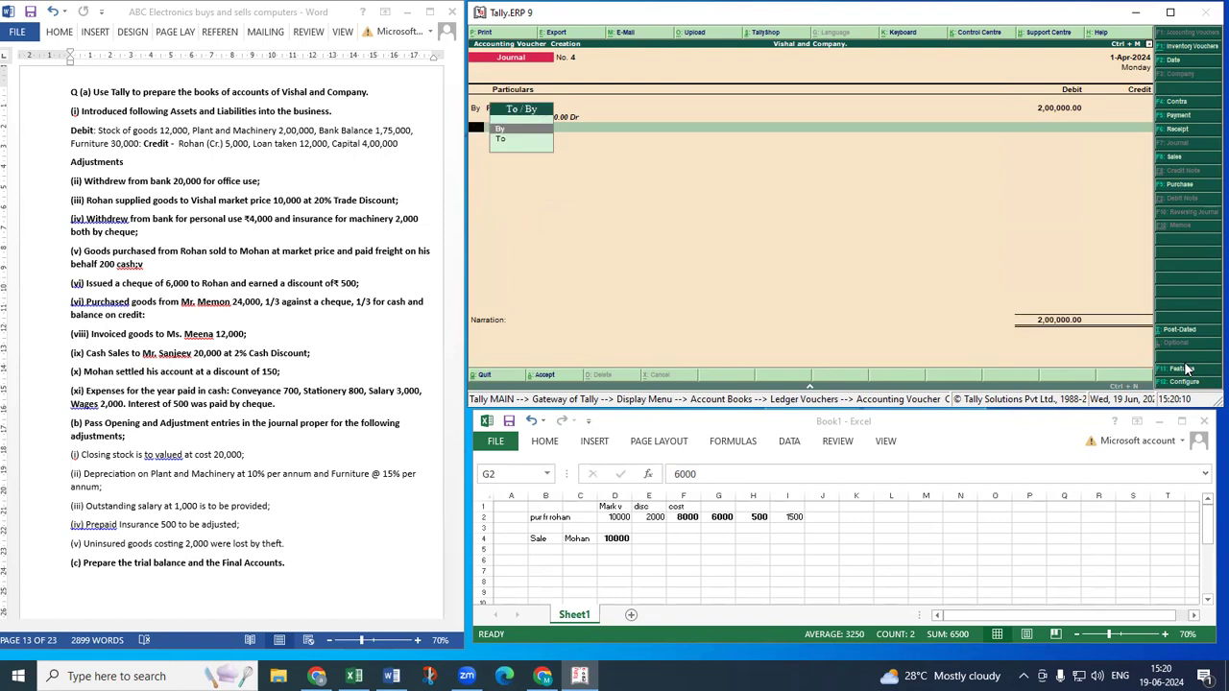
key(Return)
text(f)
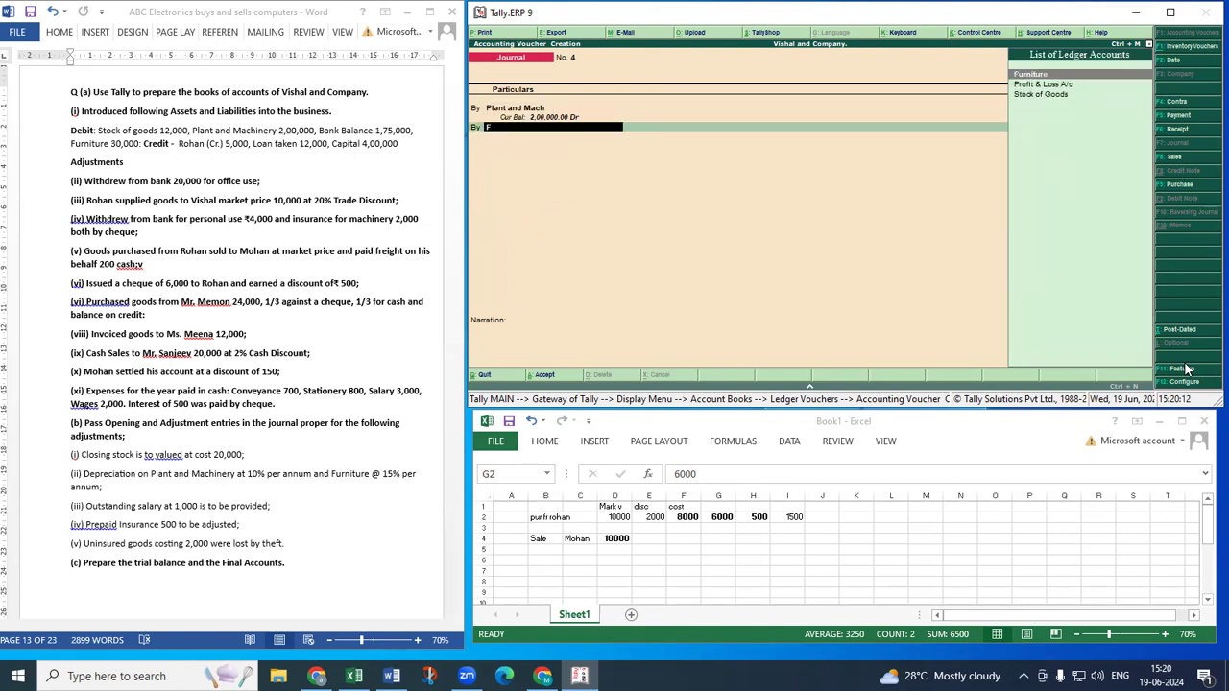
key(Return)
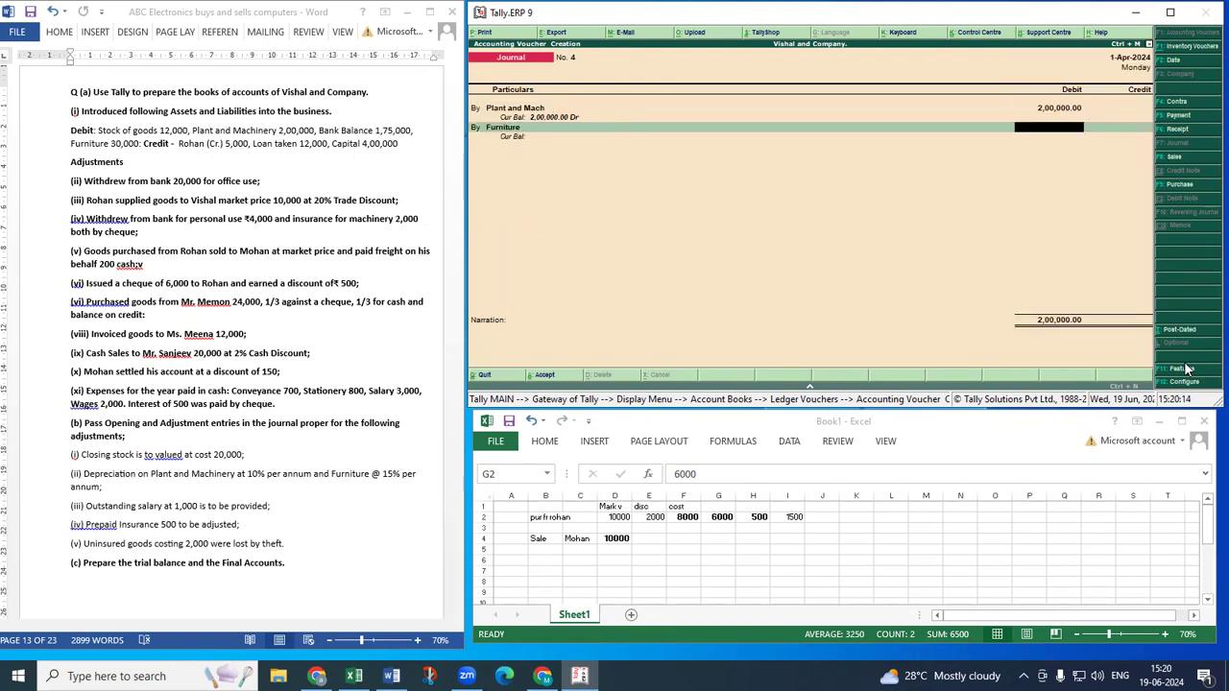
text(30000)
key(Return)
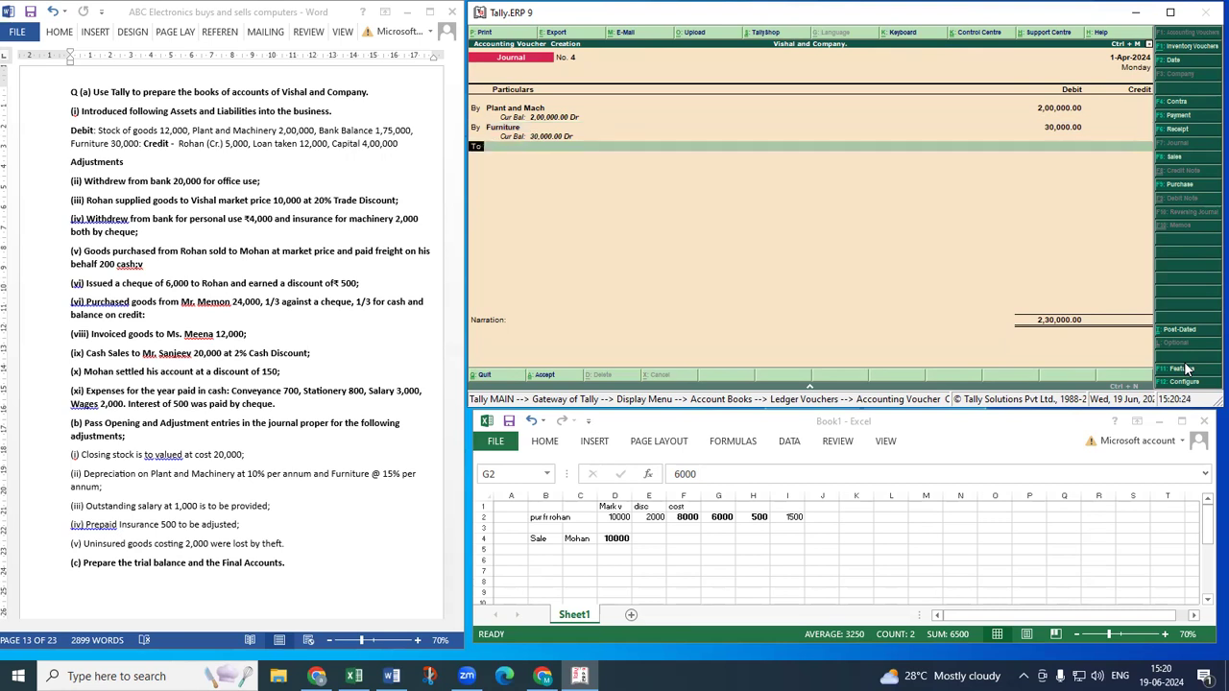
Add Capital as the credit ledger of the journal voucher.
key(Return)
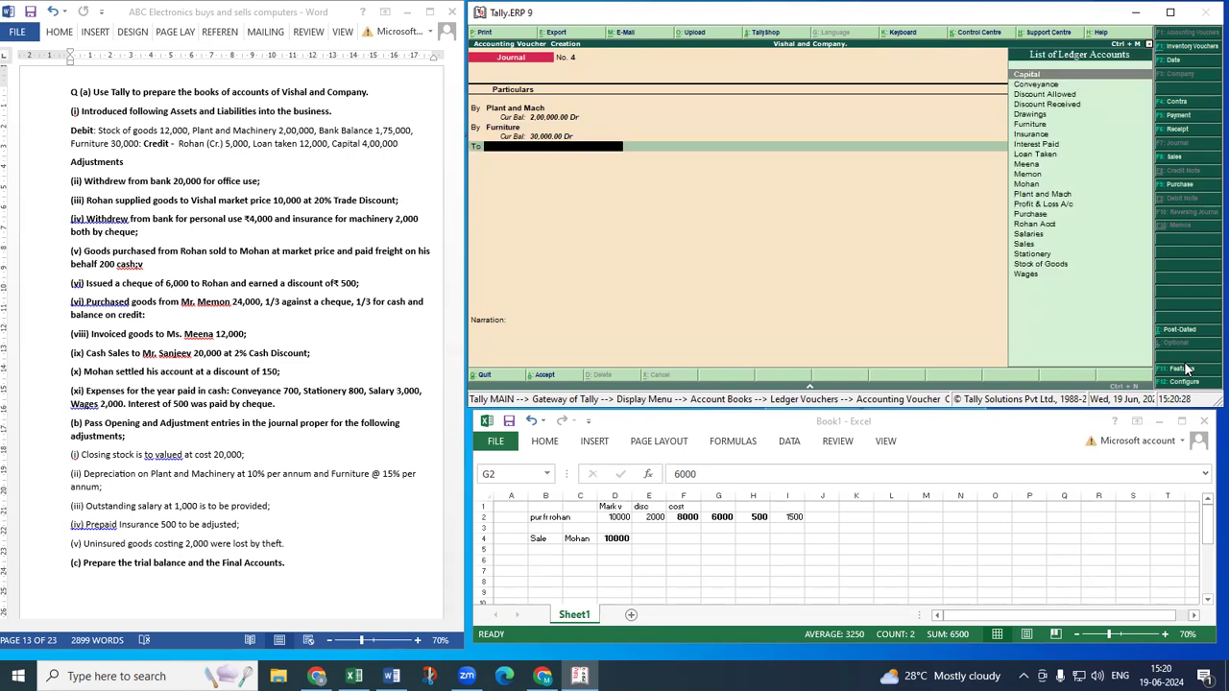
key(Return)
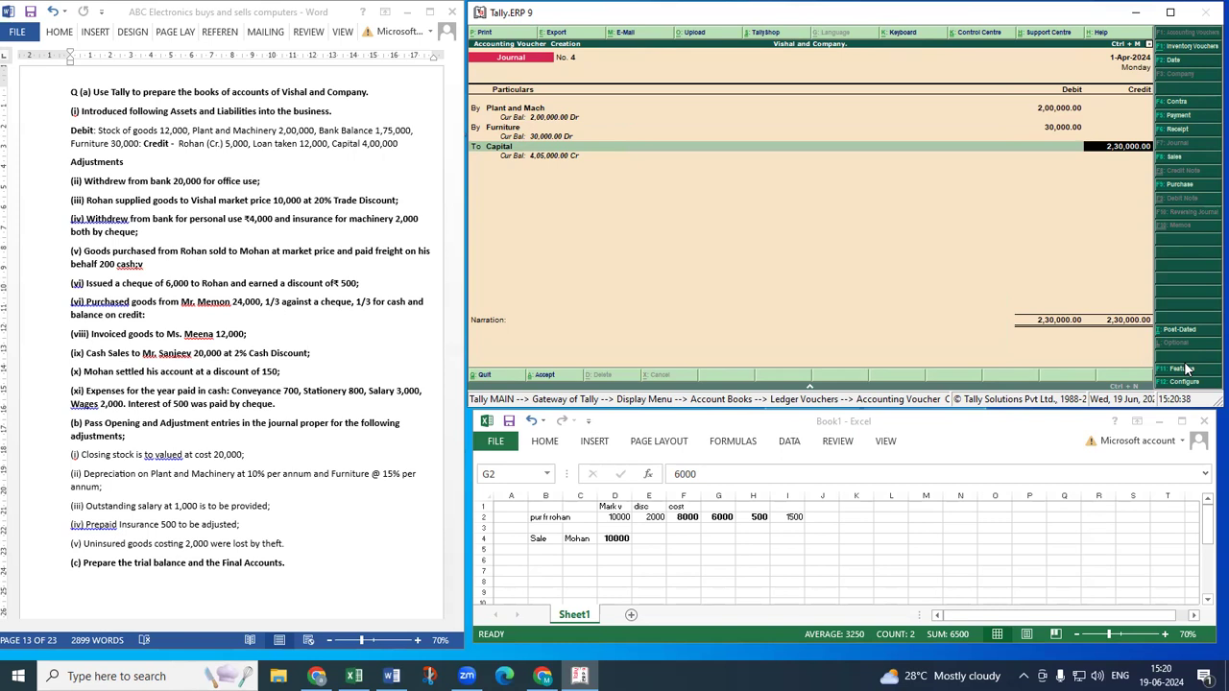
key(Return)
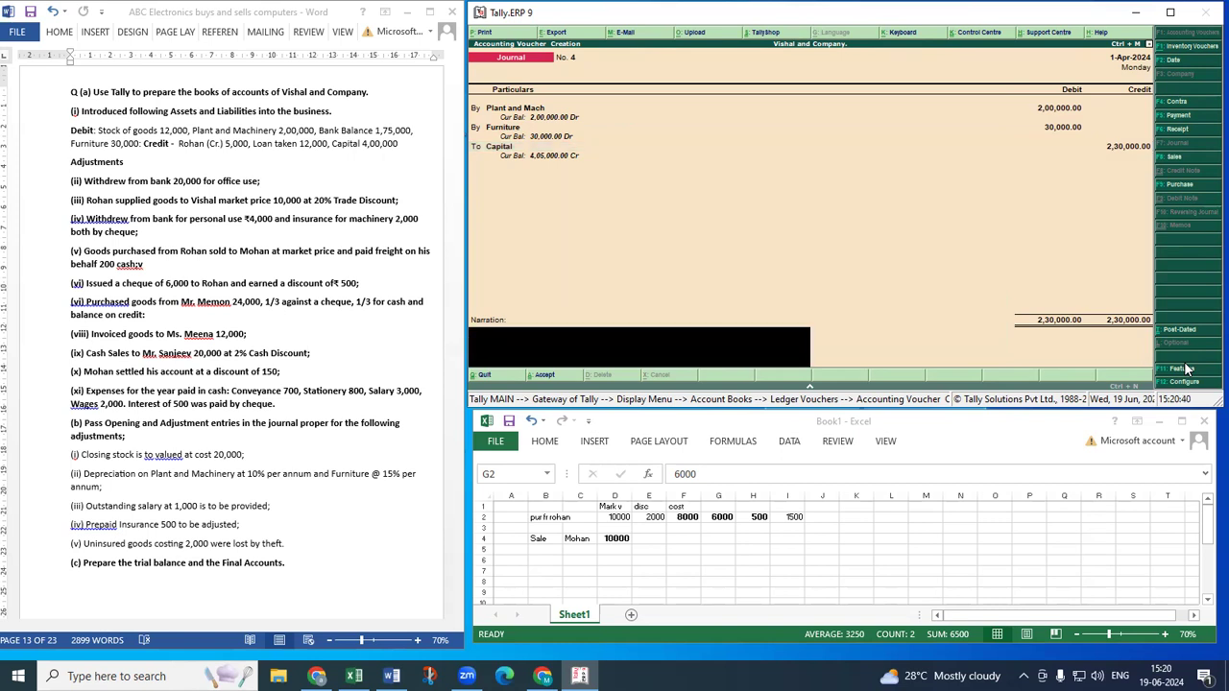
key(BackSpace)
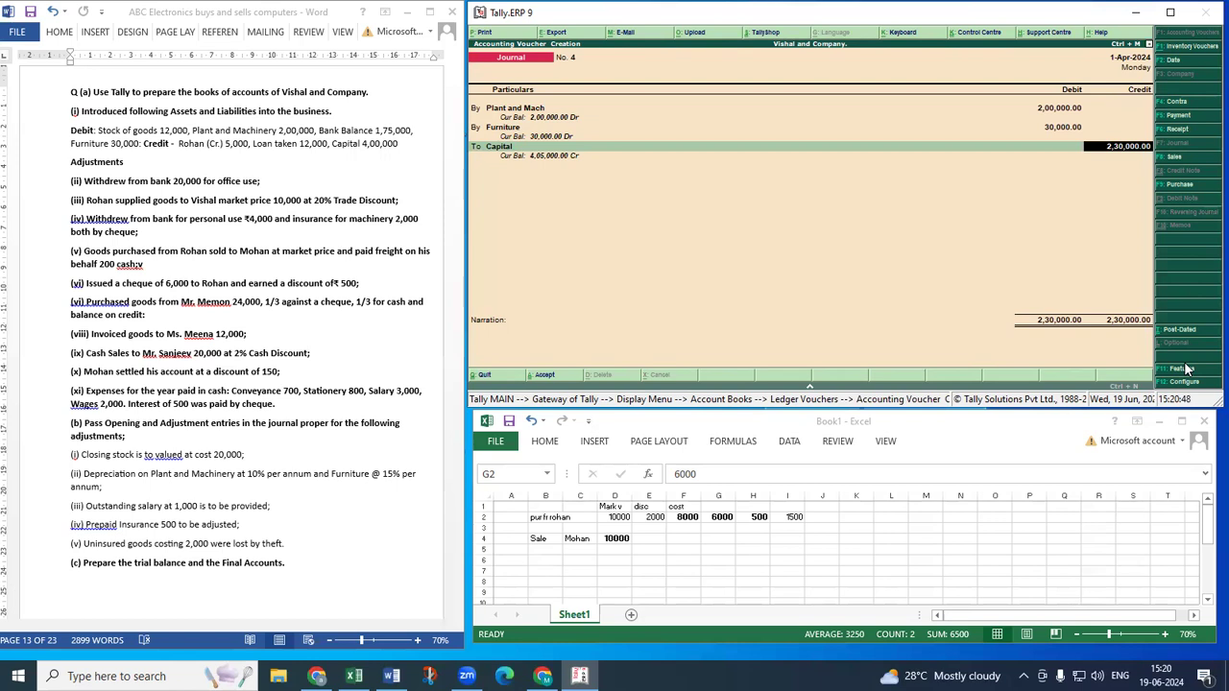
Switch to the Excel sheet and enter 230000 in cell I5 and 17000 in cell J5.
click(798, 549)
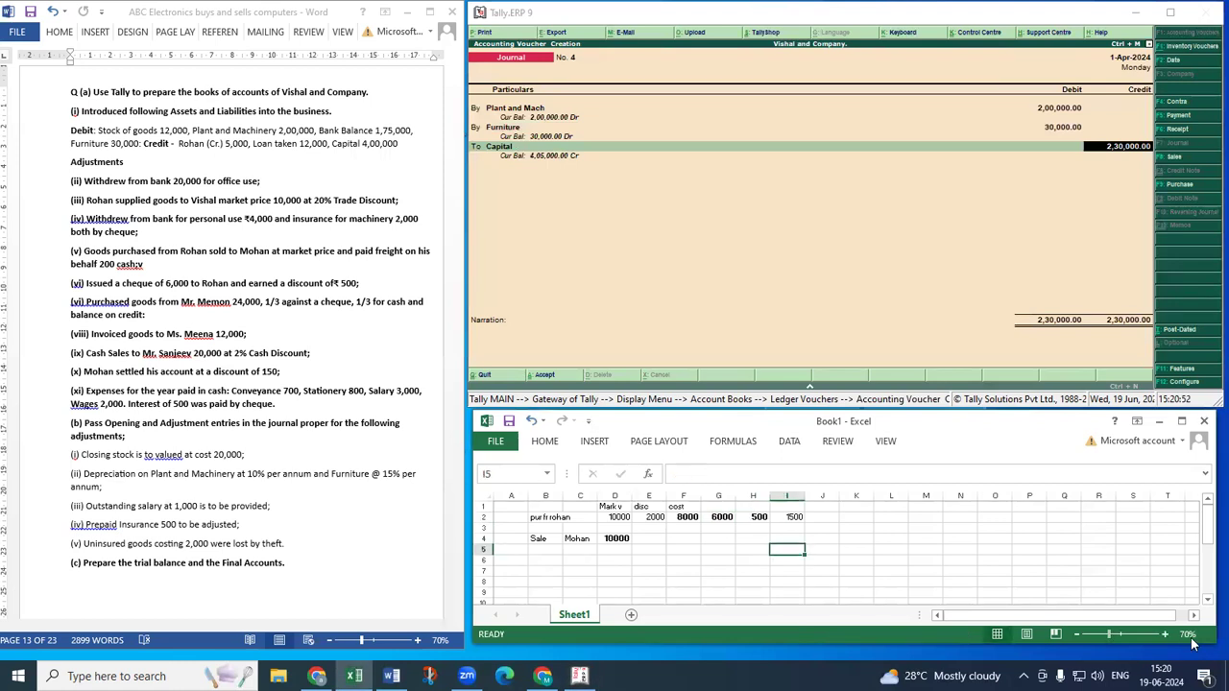
text(230000)
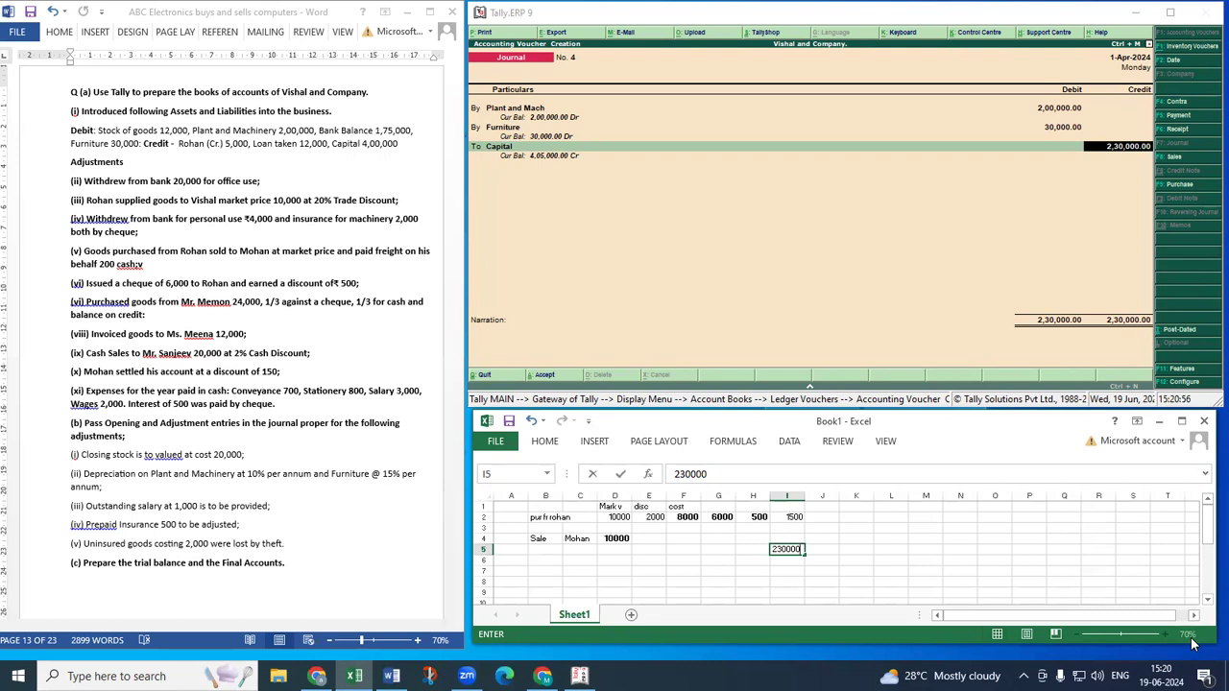
key(Tab)
text(17)
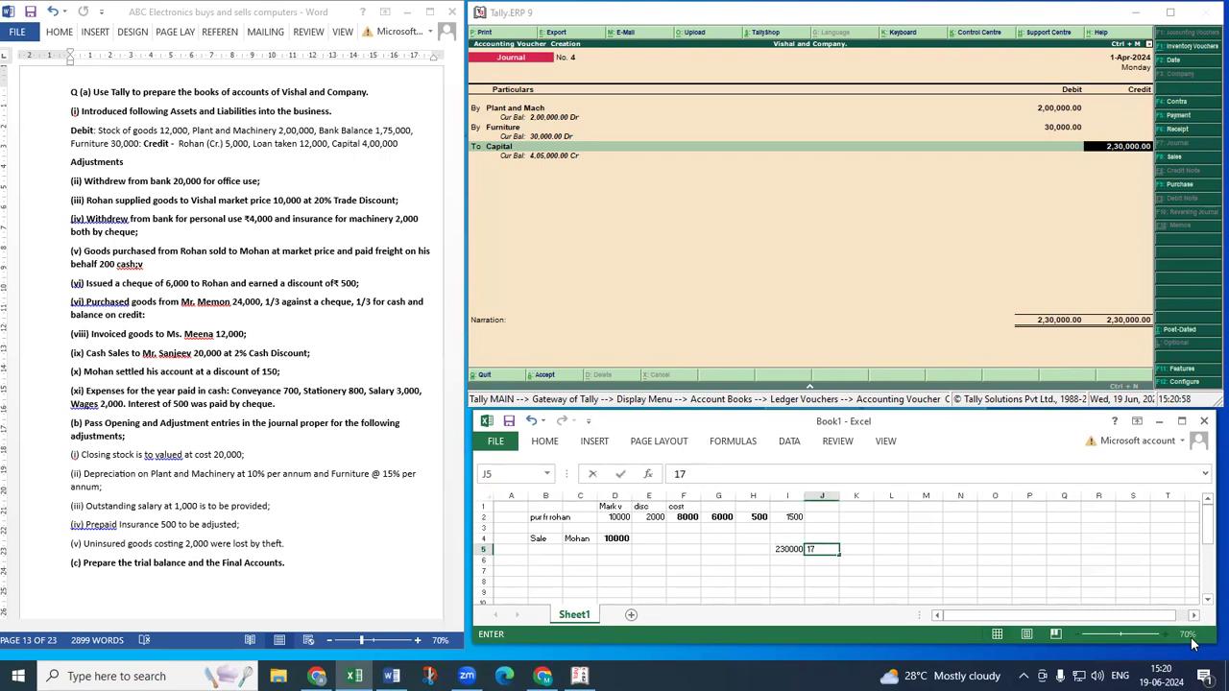
text(000)
key(Return)
Subtract J5 from I5 with a formula in cell K5.
key(Up)
key(Right)
text(+)
key(Left)
key(Left)
text(-)
key(Left)
key(Return)
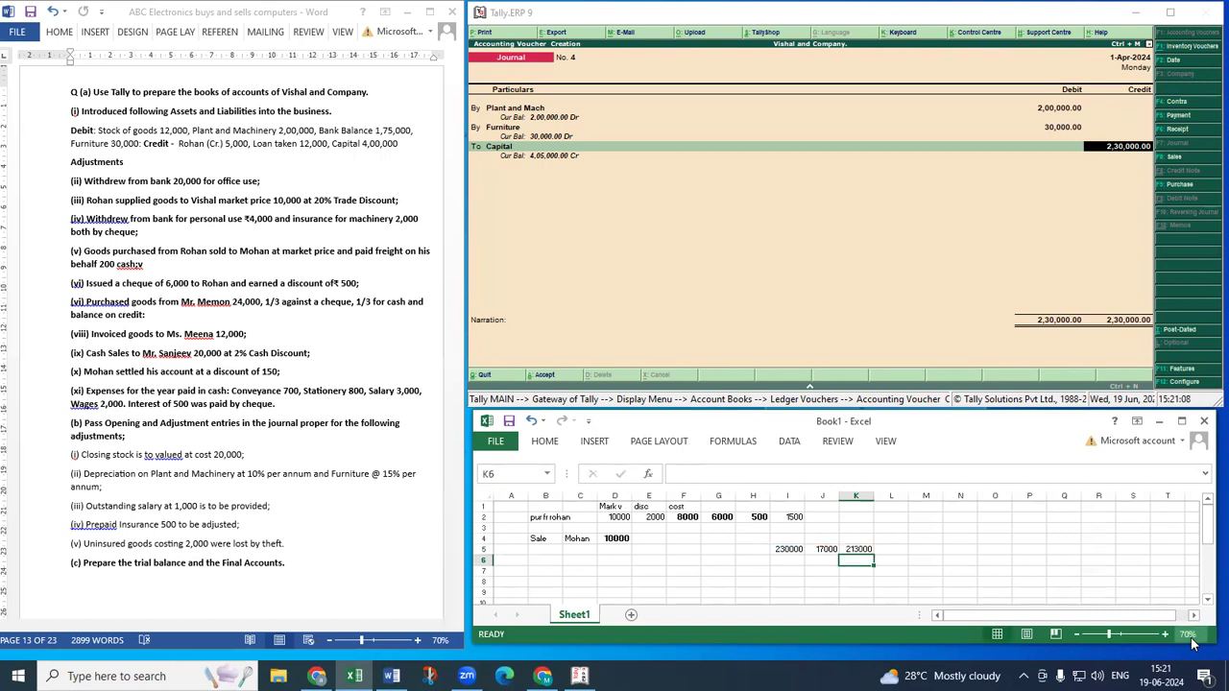
Return to the Tally journal voucher and set the Capital credit amount to 2,13,000.
click(1109, 154)
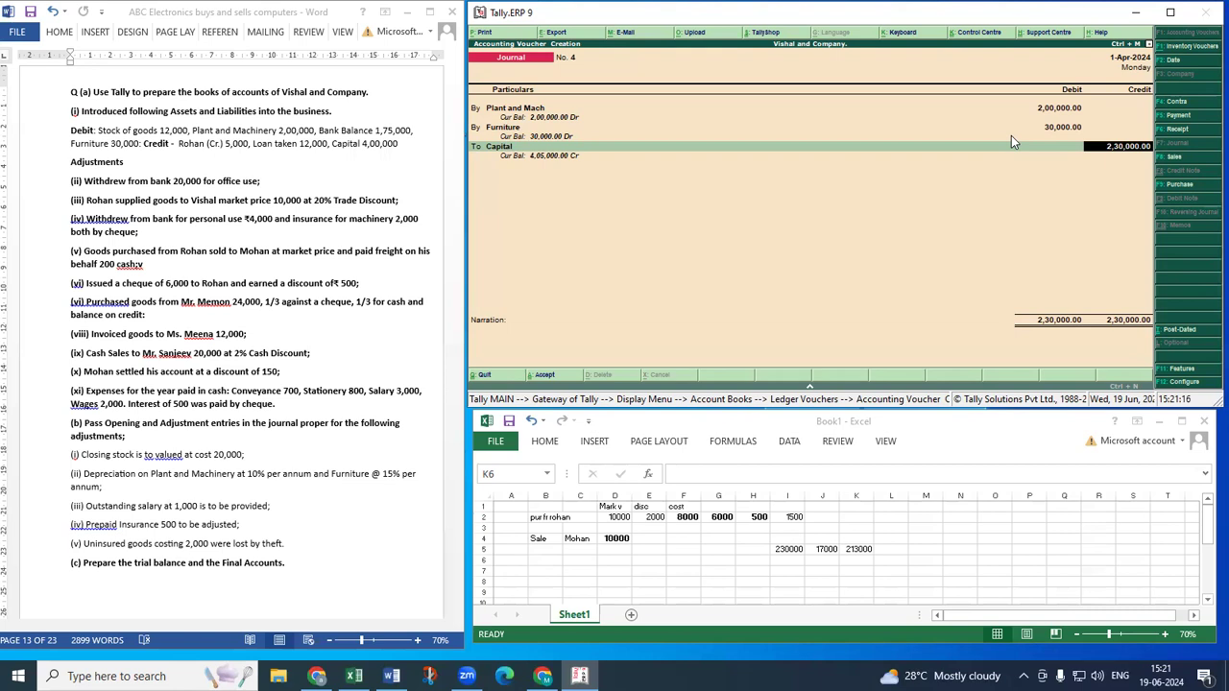
click(1072, 132)
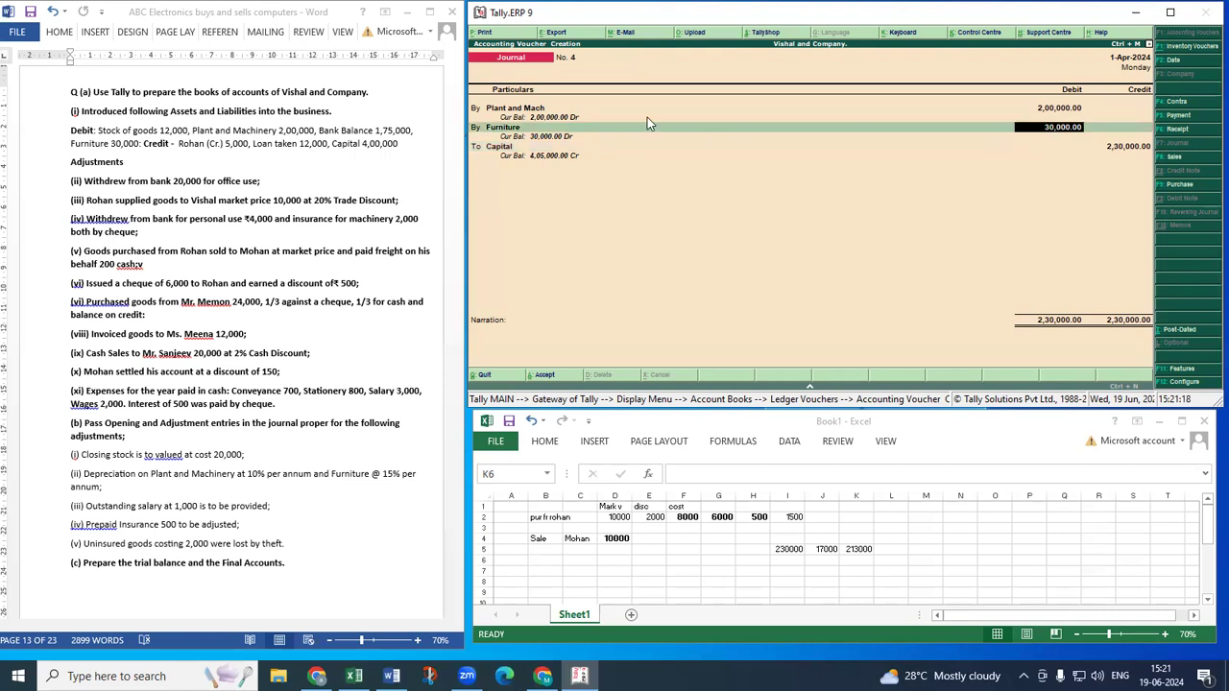
click(518, 132)
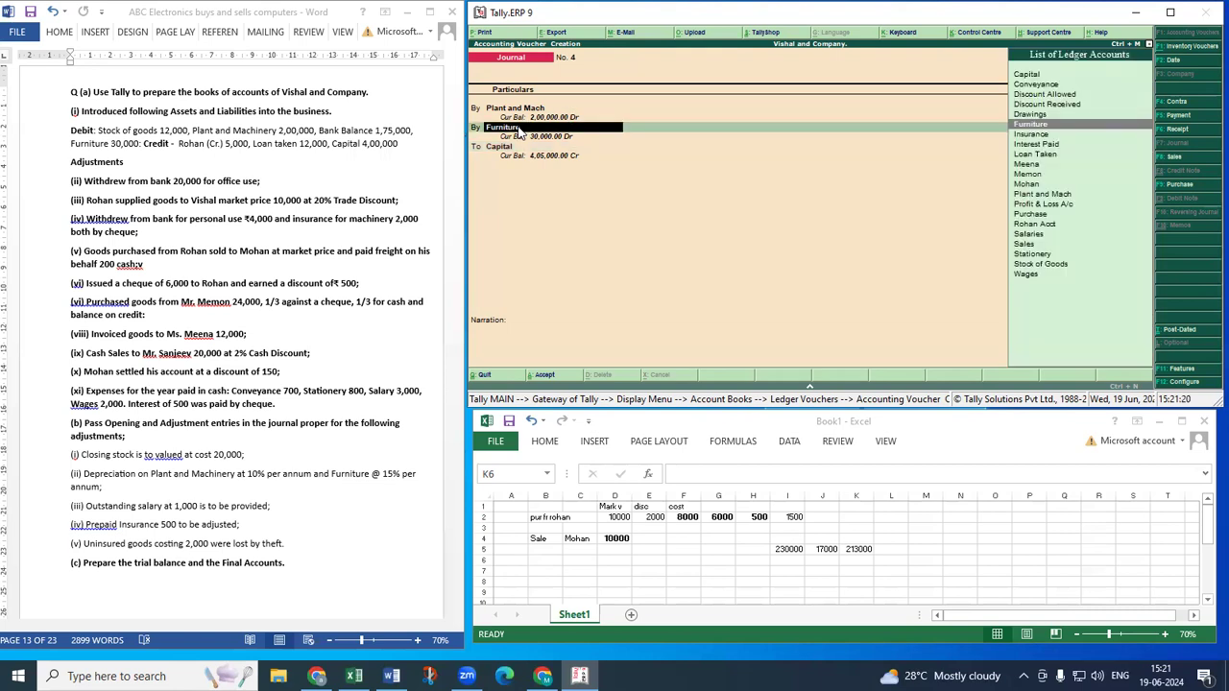
key(Return)
key(Return)
key(Return)
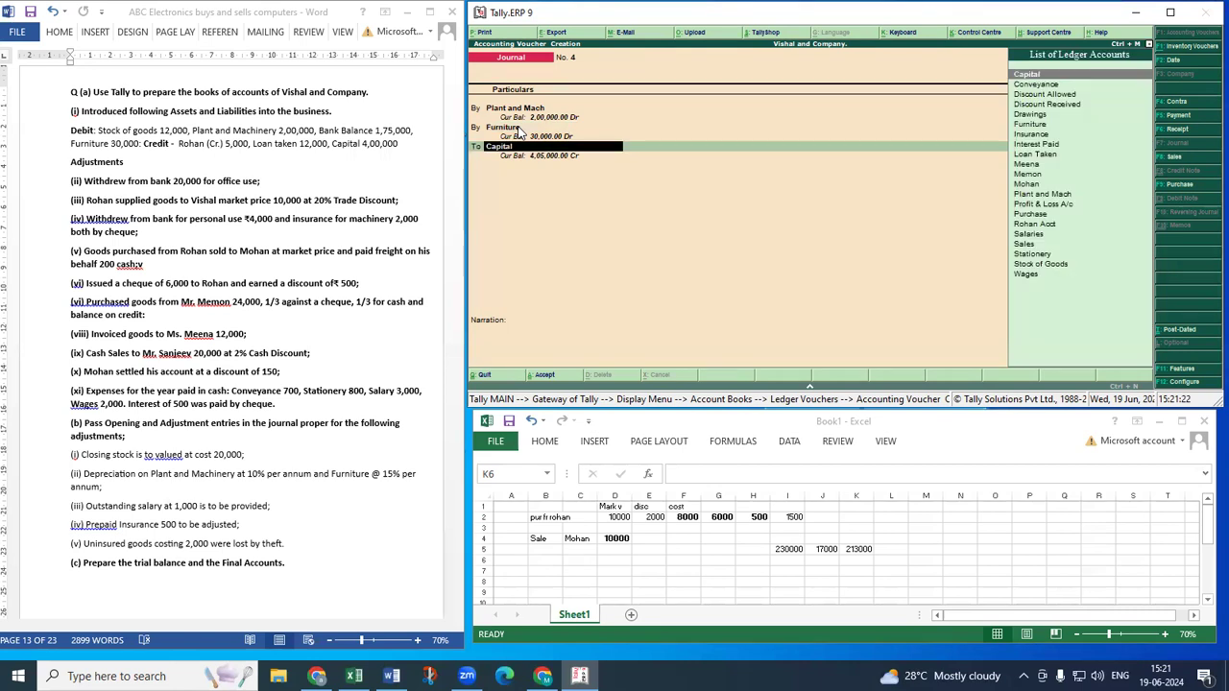
key(Return)
text(213)
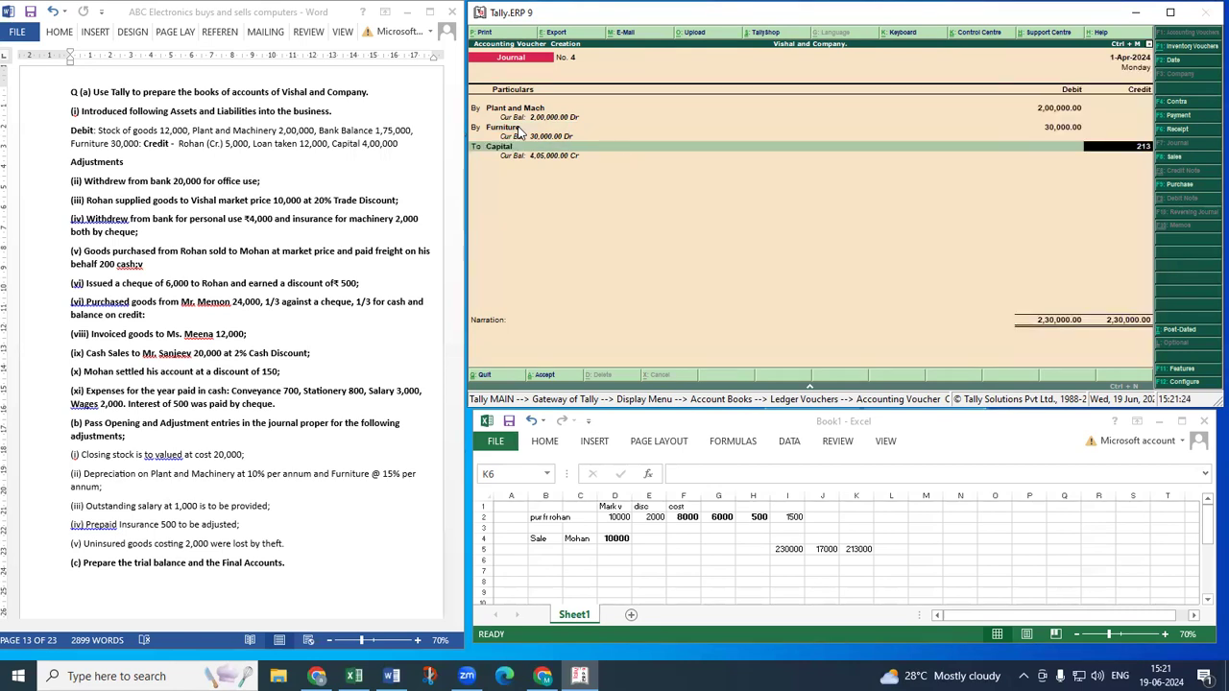
text(000)
key(Return)
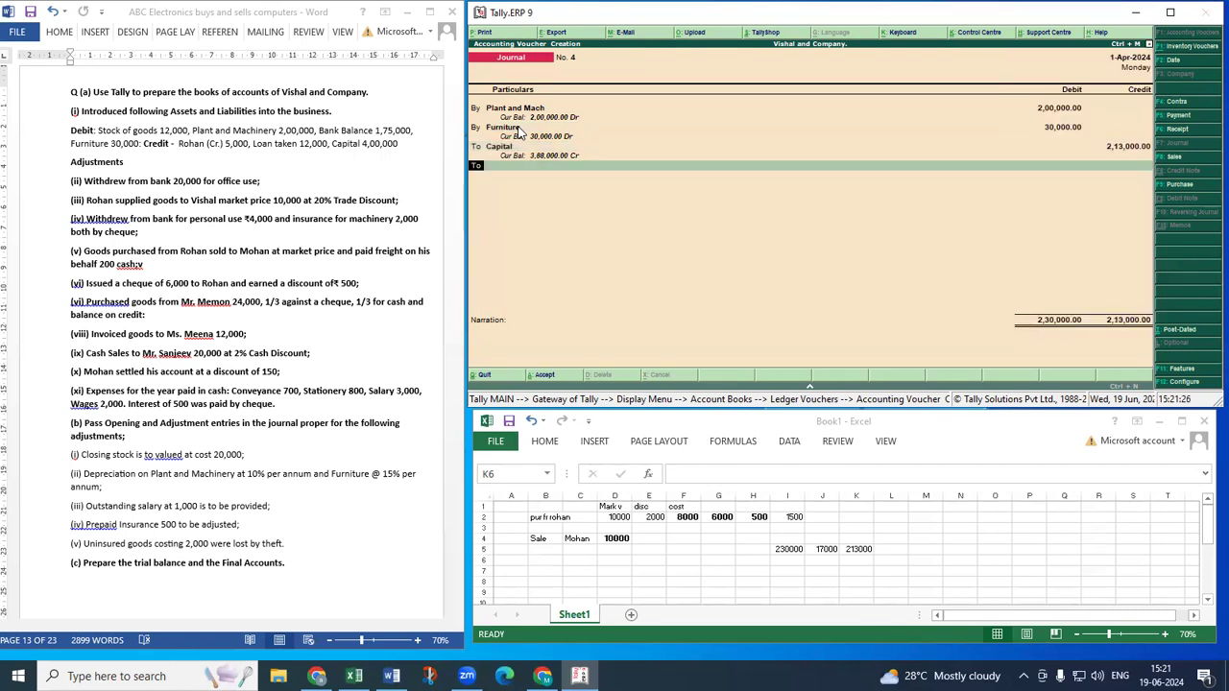
Add a credit line to the journal for the supplier's account with 5,000.
key(Return)
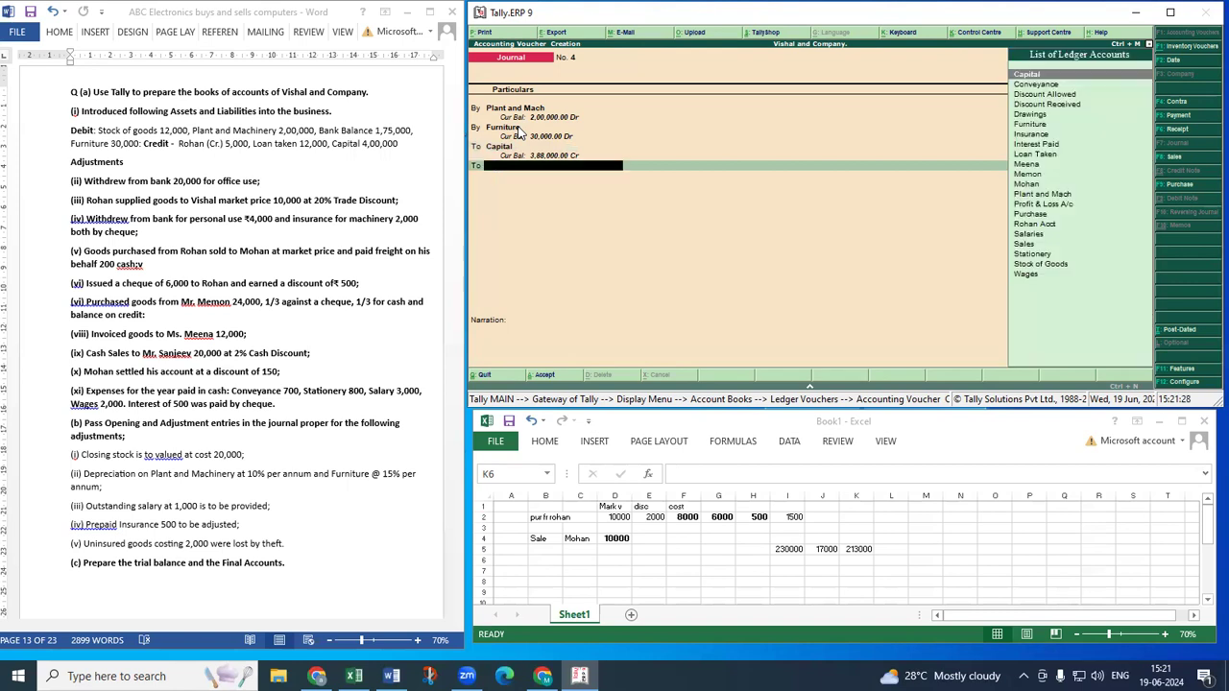
text(R)
key(Return)
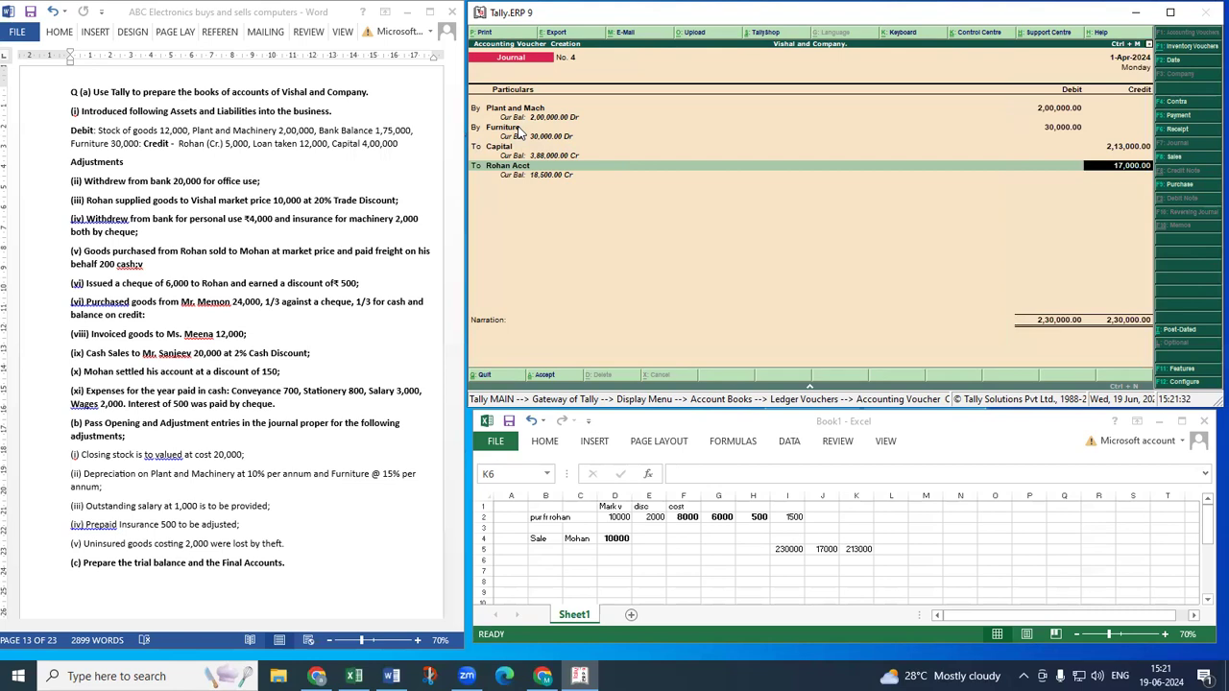
text(5,00)
text(0)
key(Return)
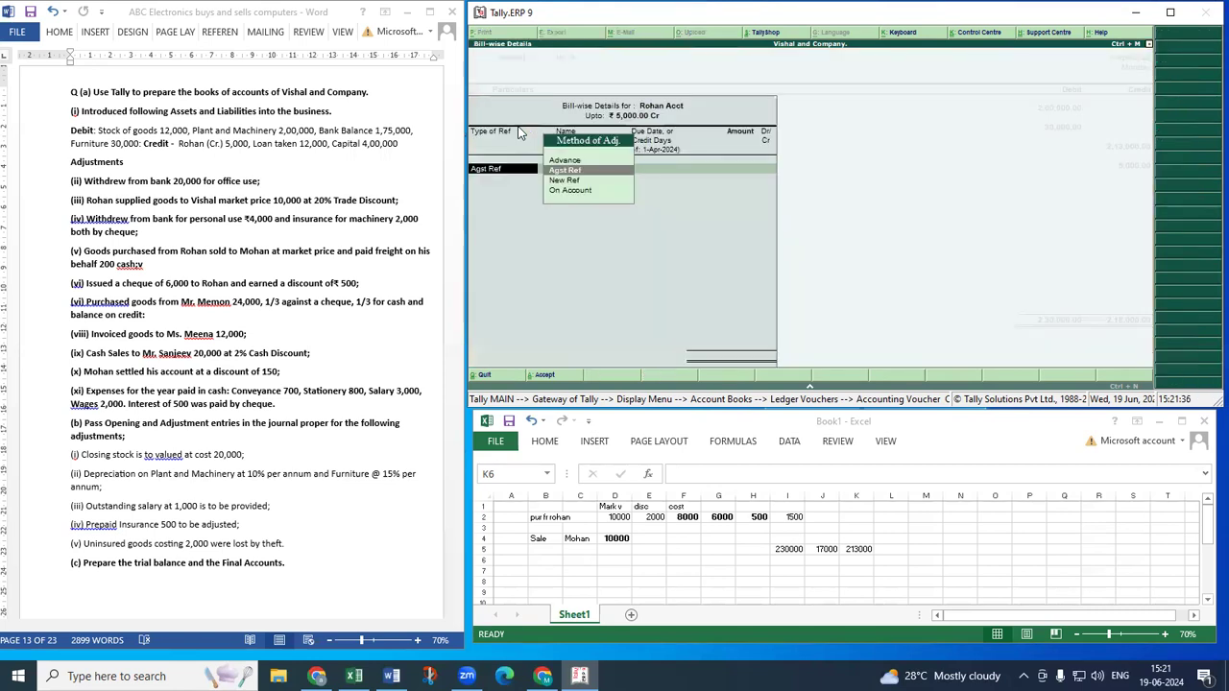
key(Return)
key(Return)
key(Return)
key(Return)
key(Return)
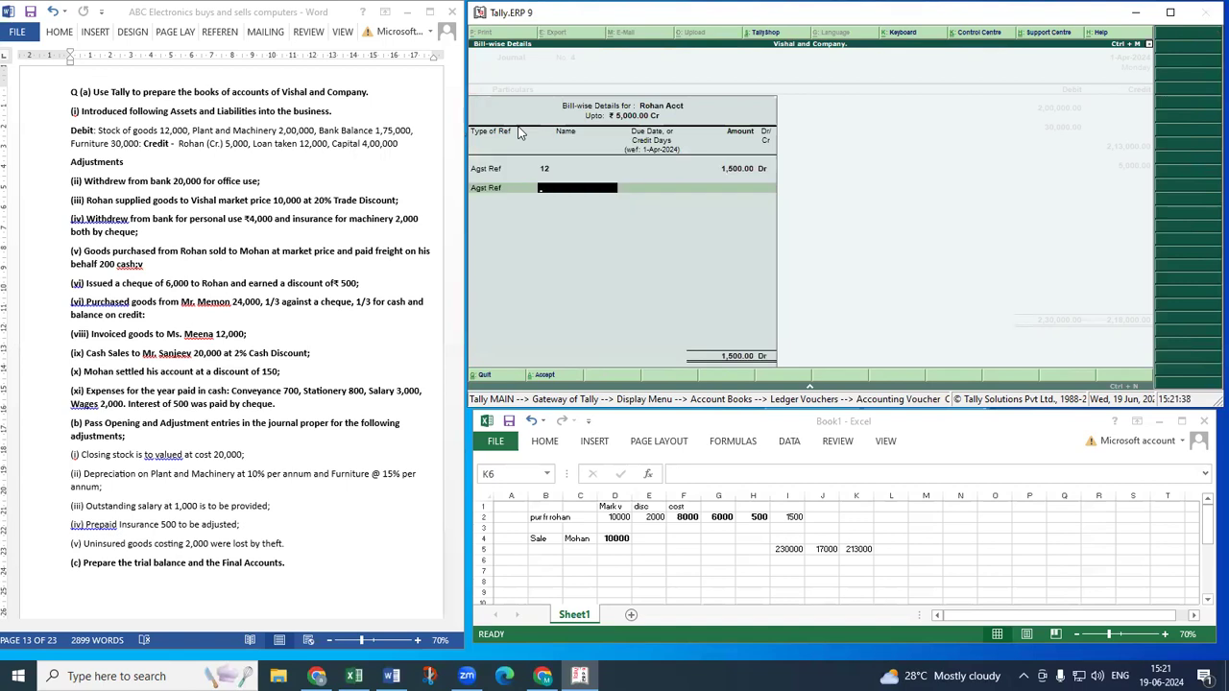
key(Escape)
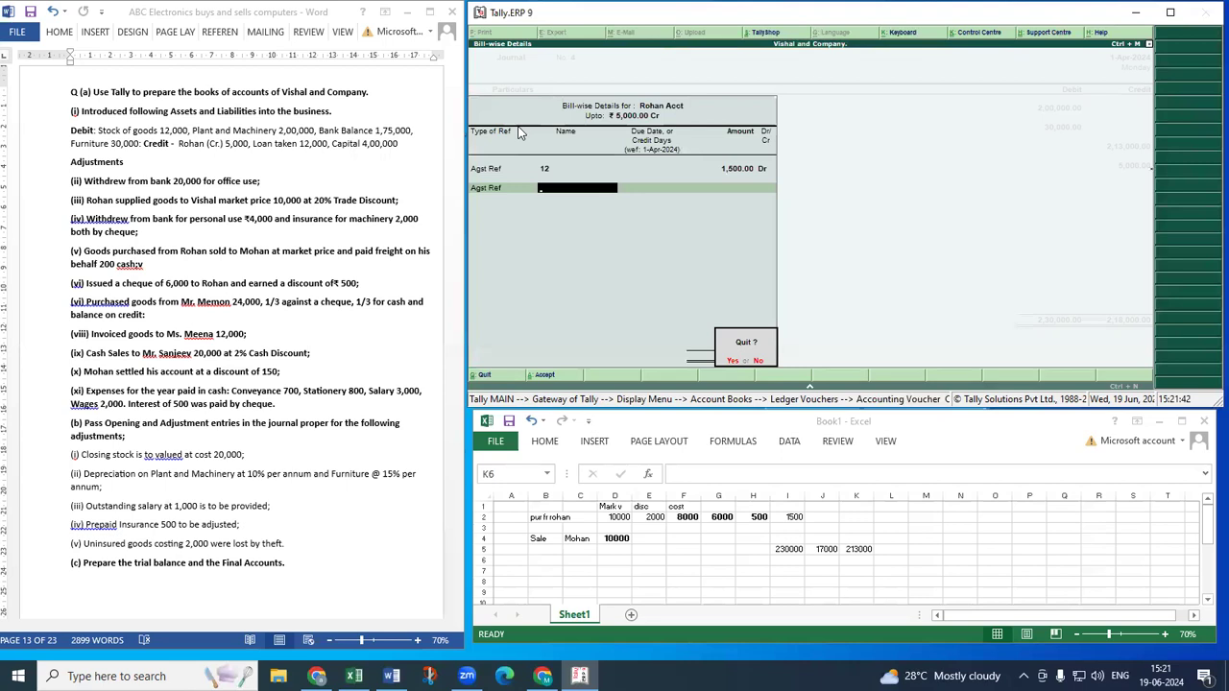
key(y)
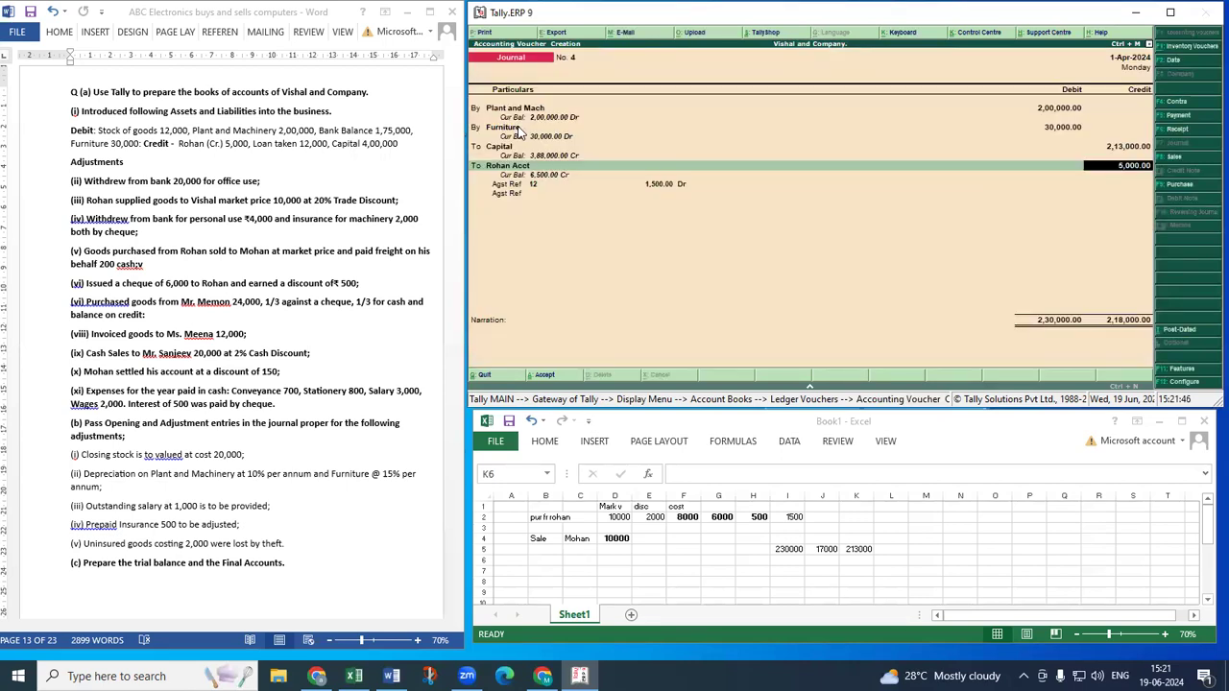
key(Return)
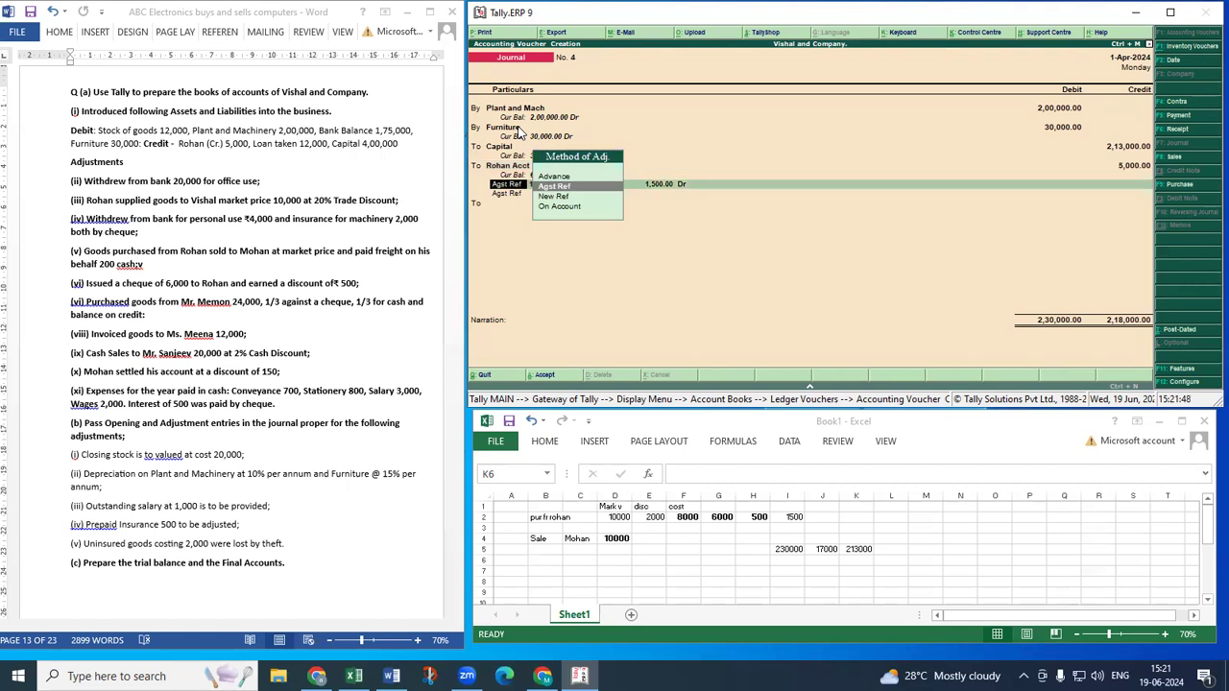
key(Down)
key(Down)
key(Return)
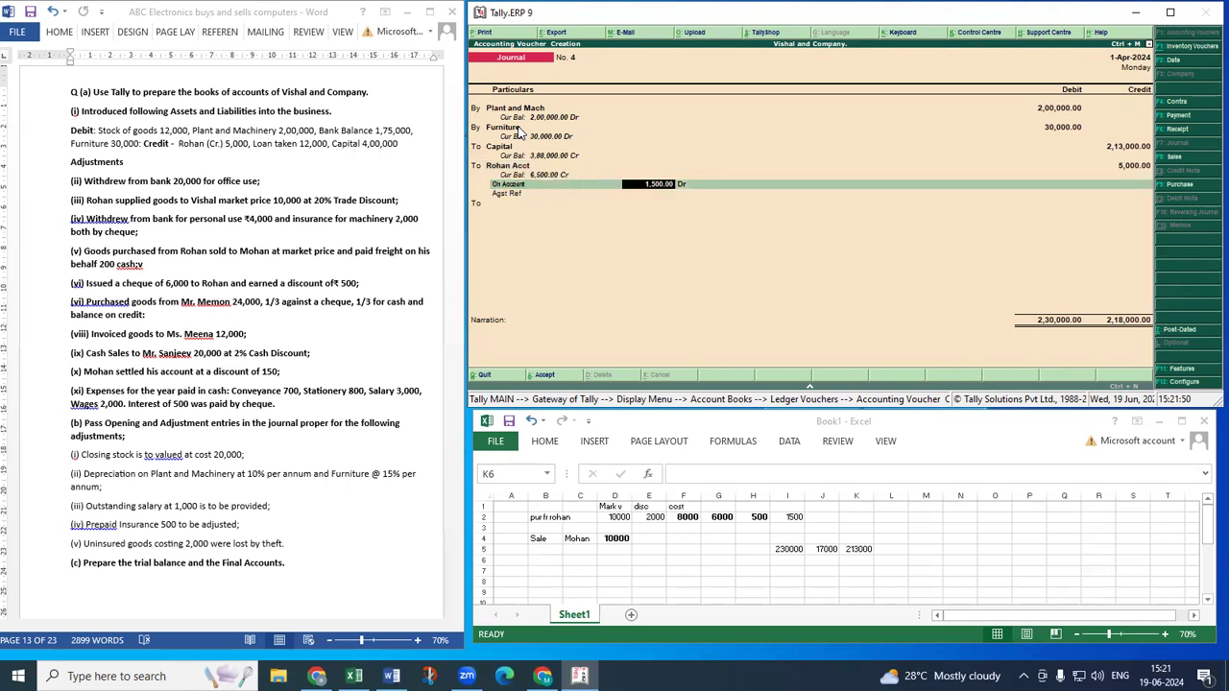
key(BackSpace)
key(BackSpace)
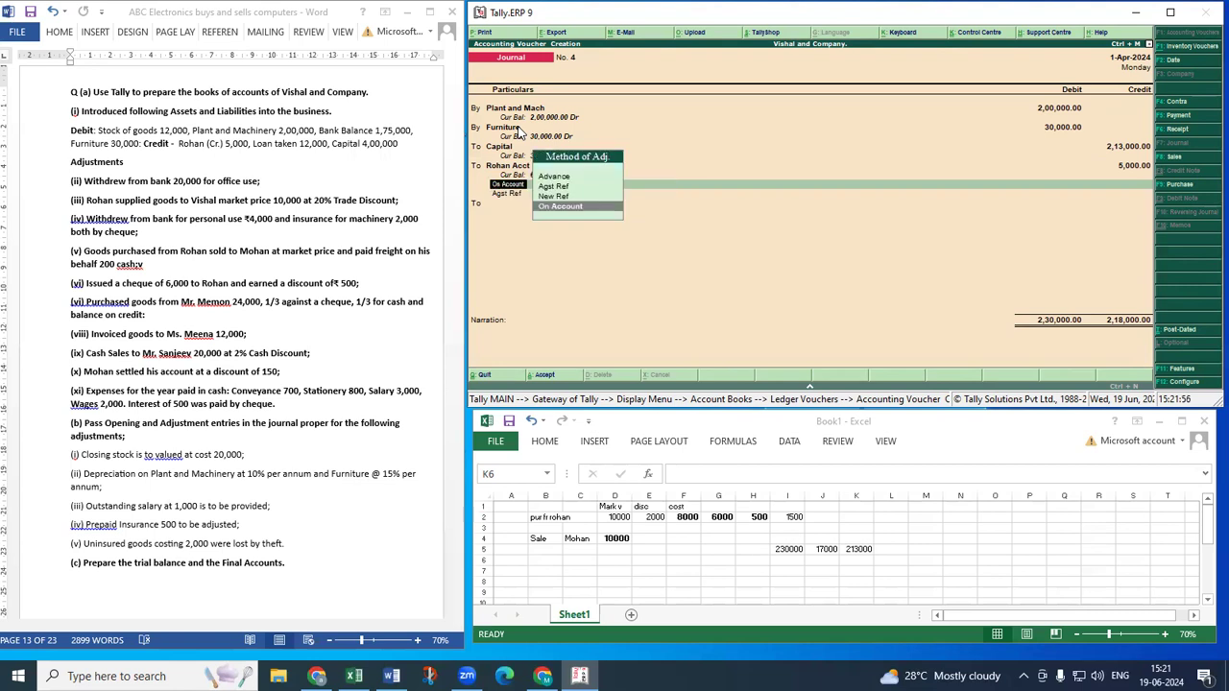
key(Escape)
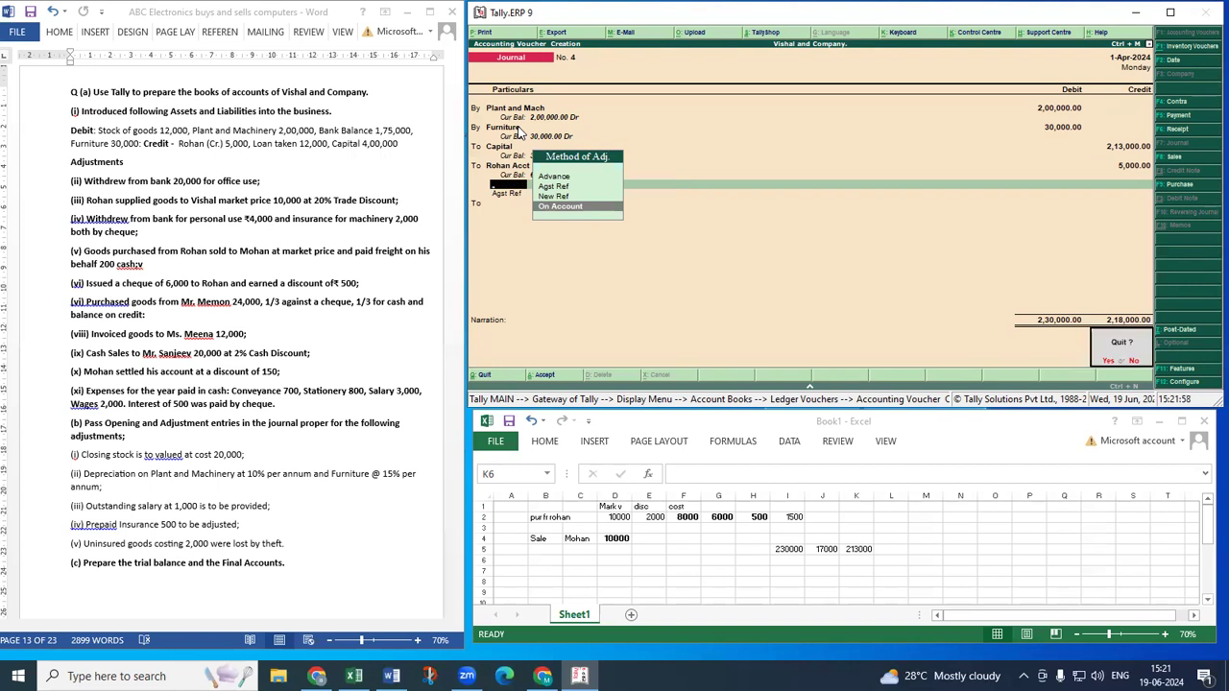
key(Return)
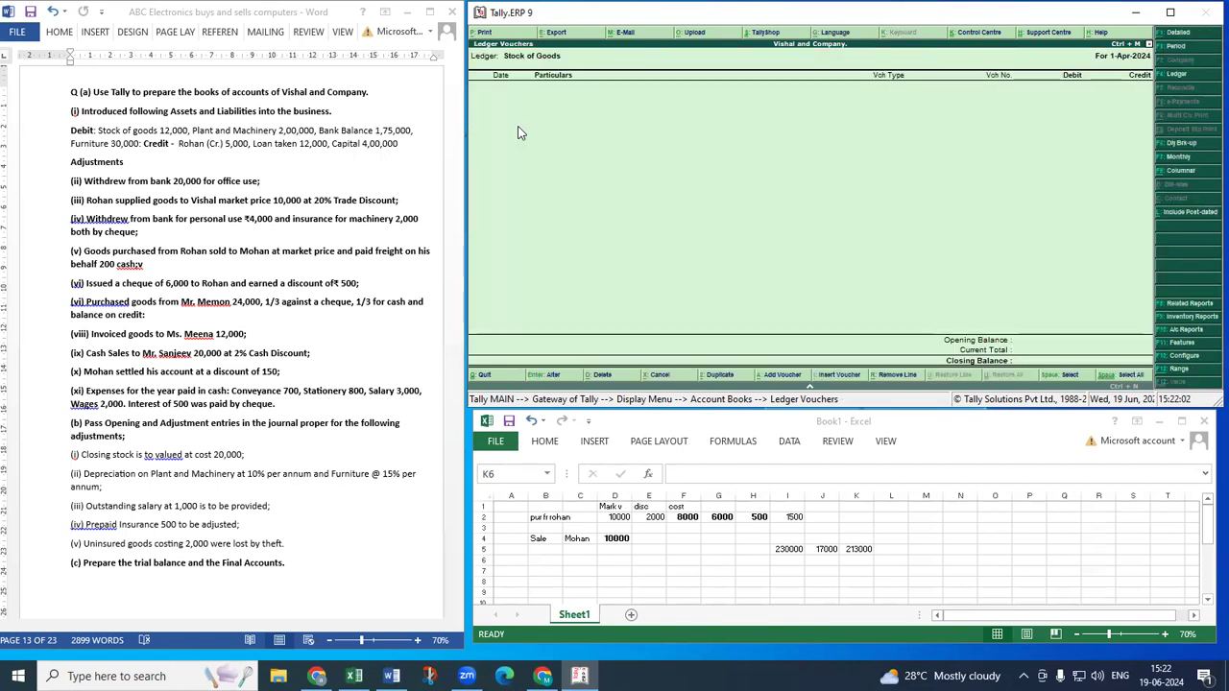
Start a new journal voucher and debit Plant and Mach with 2,00,000.
key(alt+a)
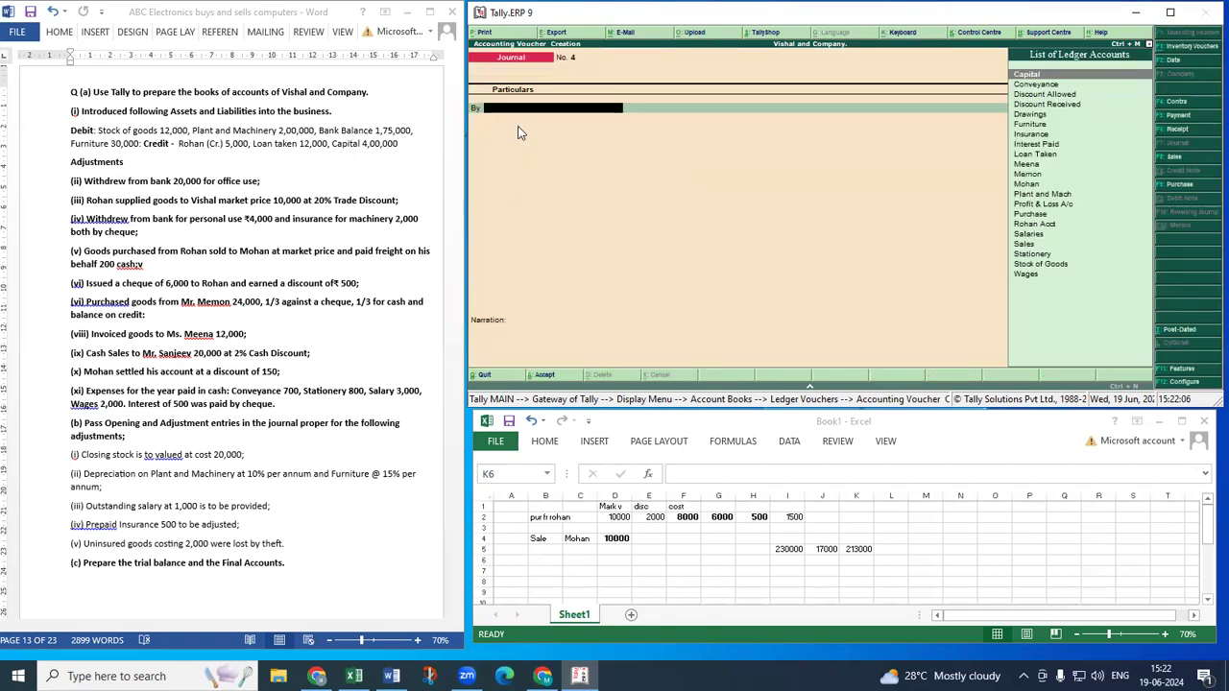
text(P)
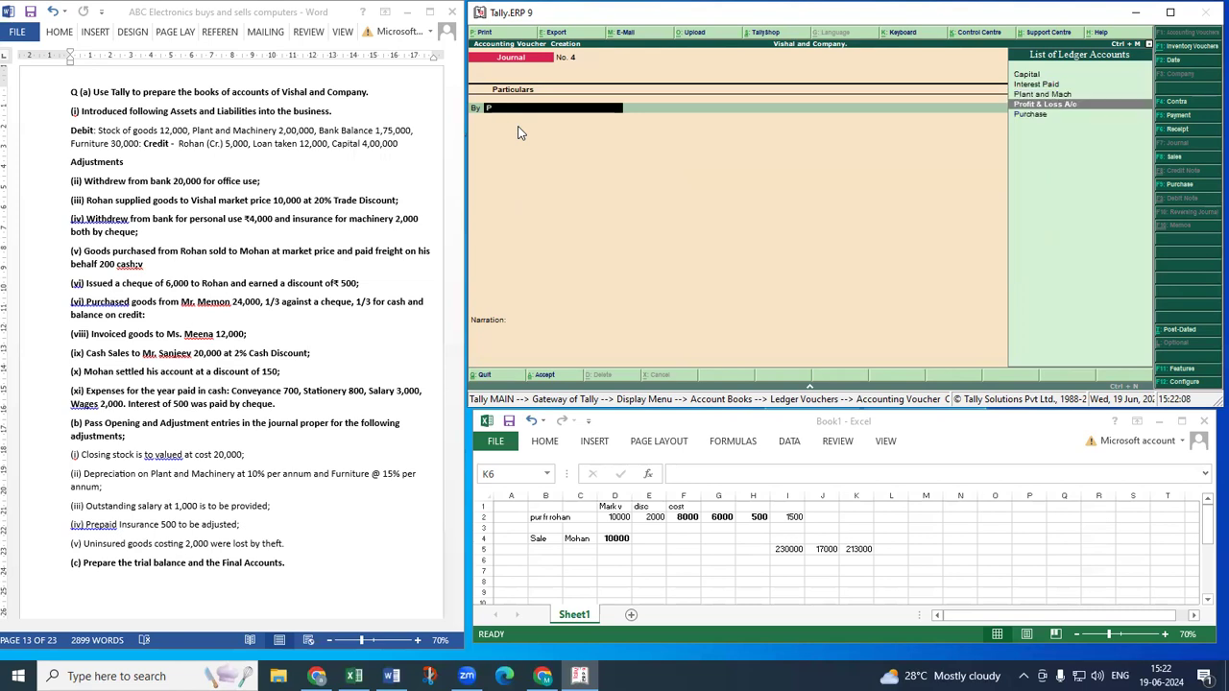
key(Return)
text(200000)
key(Return)
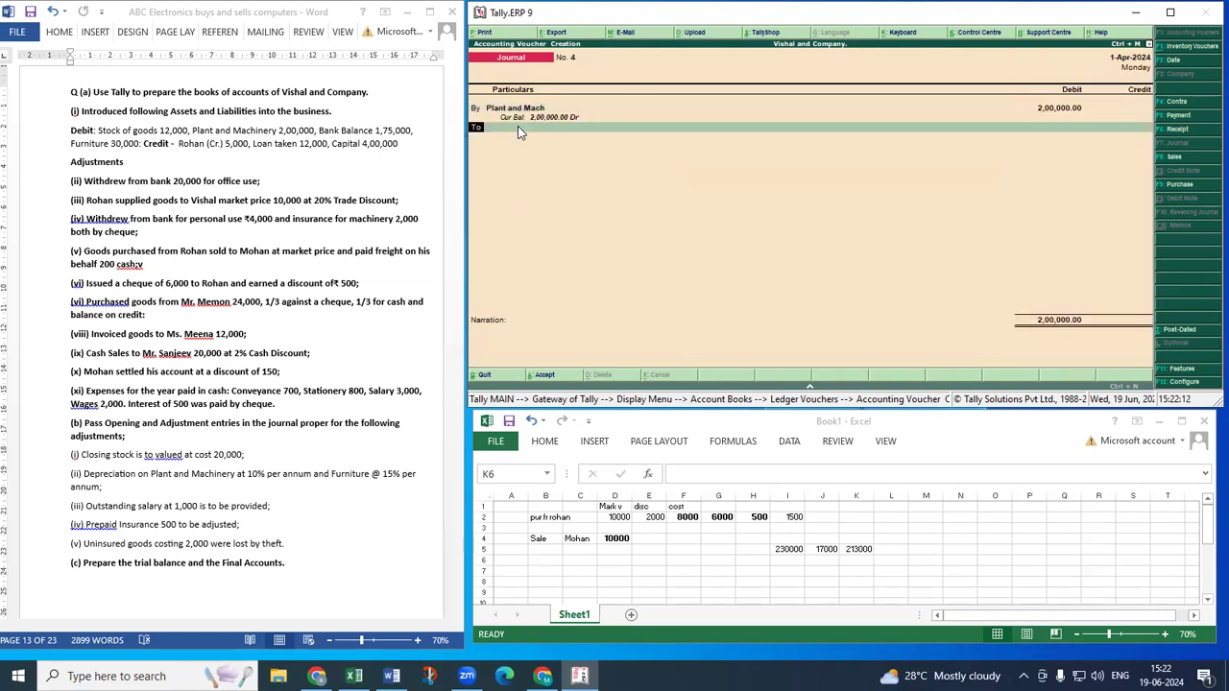
Add a second debit line to the journal for Furniture with 30,000.
key(Return)
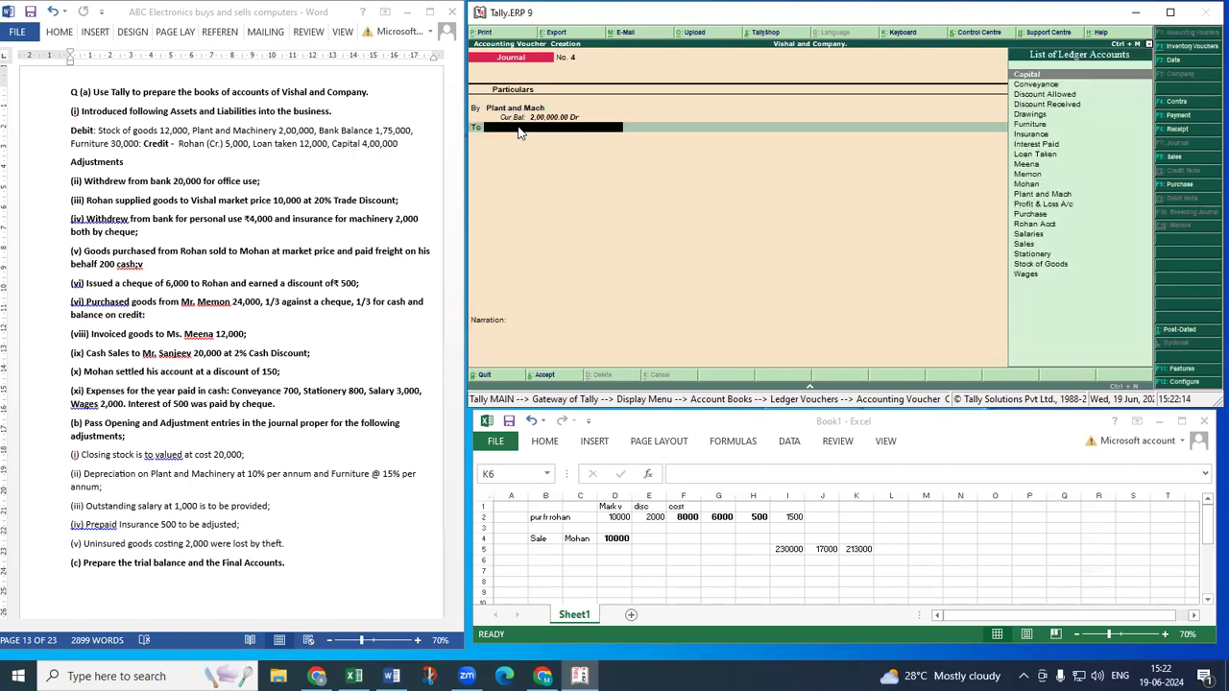
key(BackSpace)
key(c)
key(Return)
text(F)
key(Return)
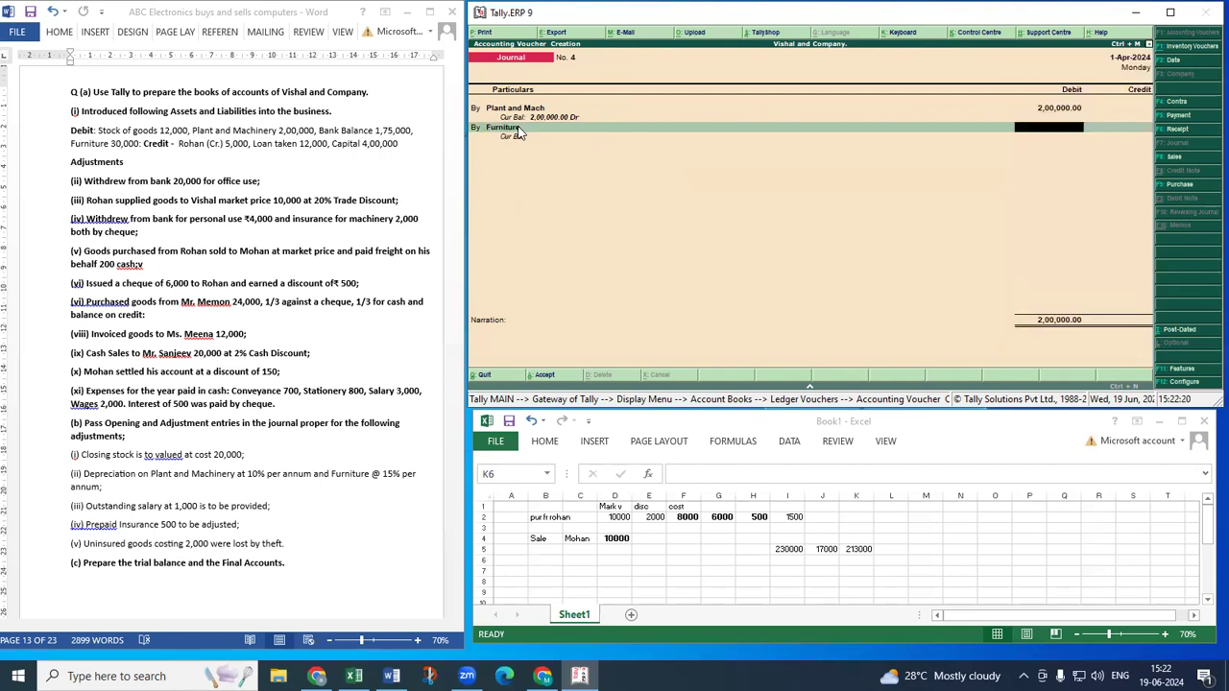
text(30,000)
key(Return)
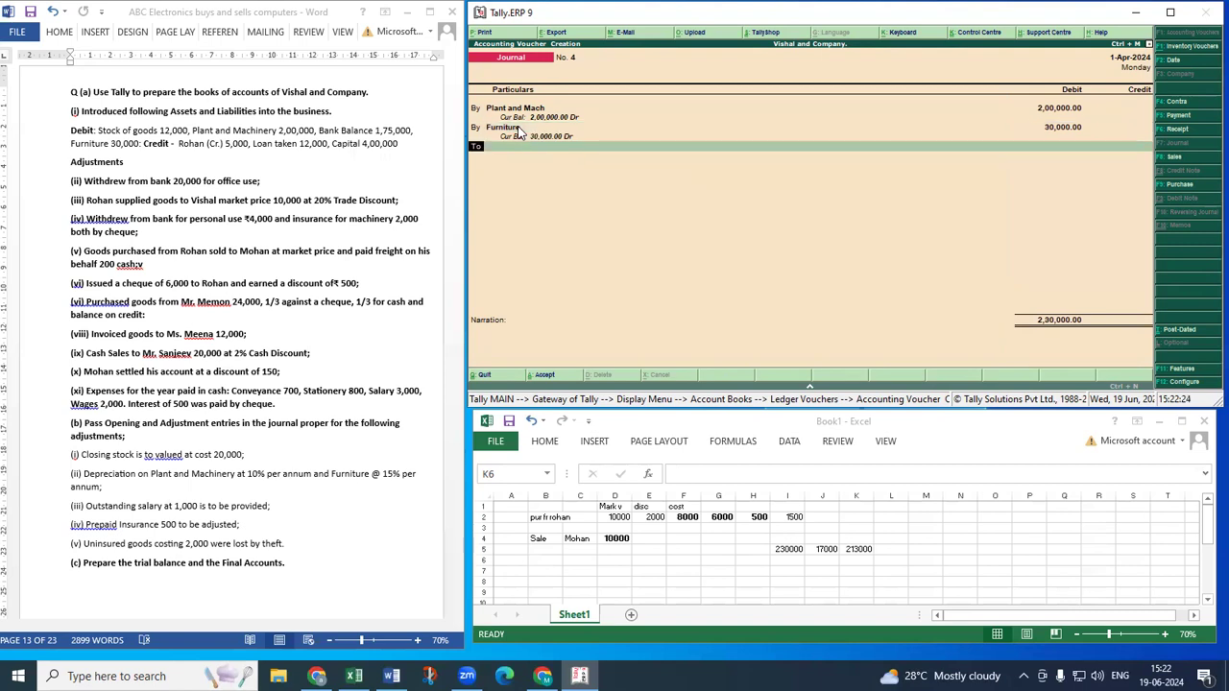
Add a credit line to the journal for Capital with 2,13,000.
key(t)
key(Return)
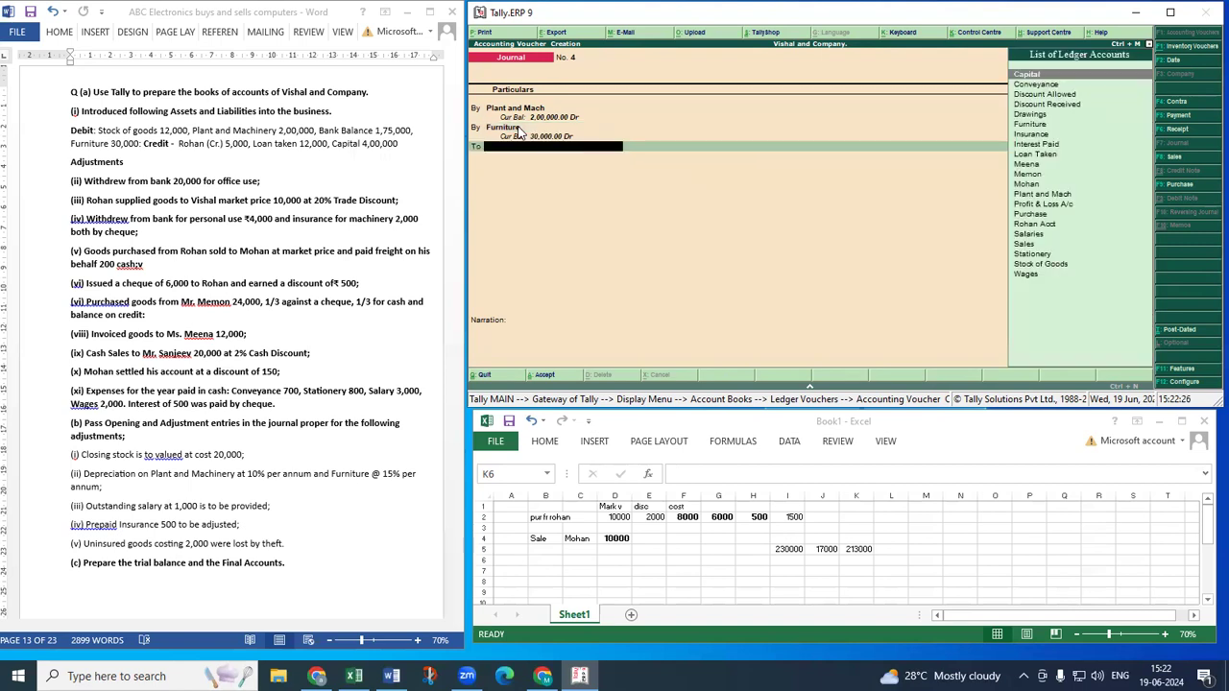
text(Ca)
key(Return)
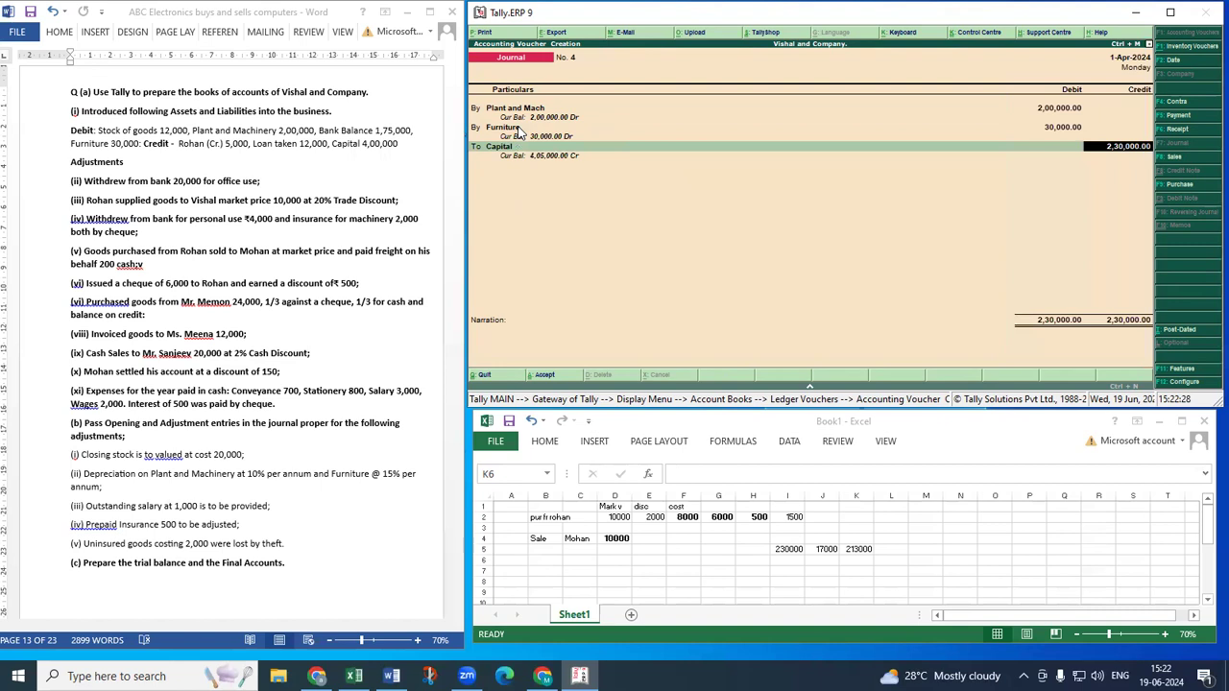
text(213000)
key(Return)
Credit the supplier's account with 5,000 and allocate the full amount as On Account in its bill-wise details.
key(Return)
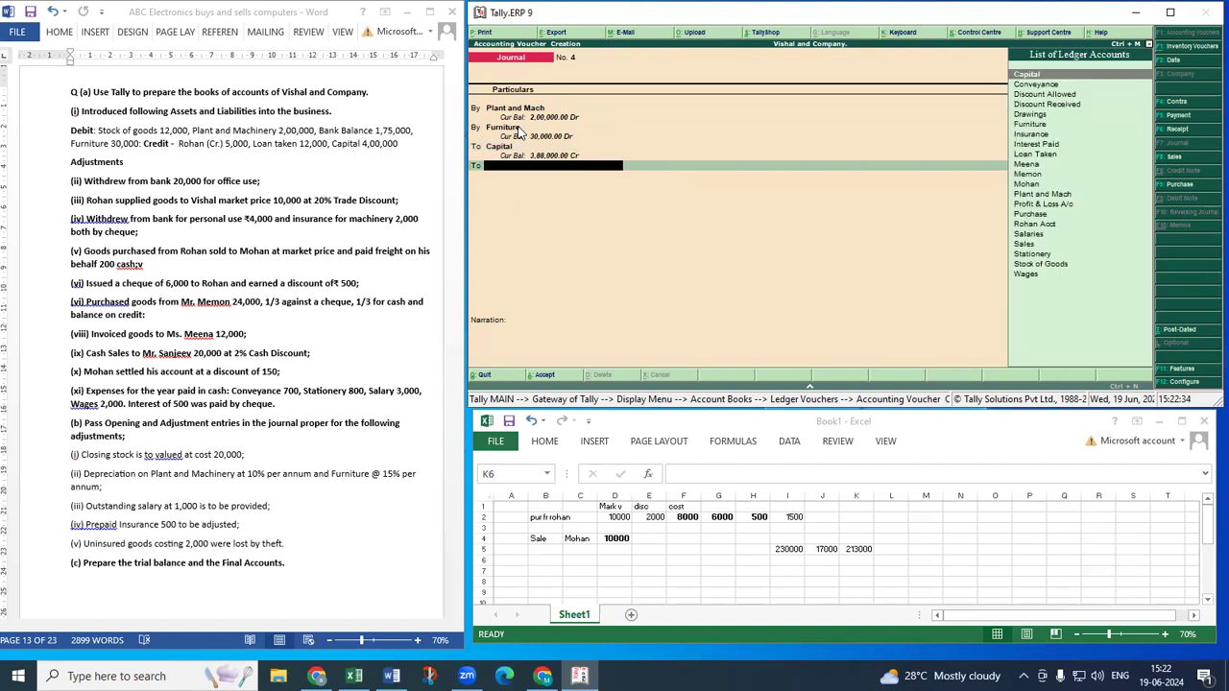
text(R)
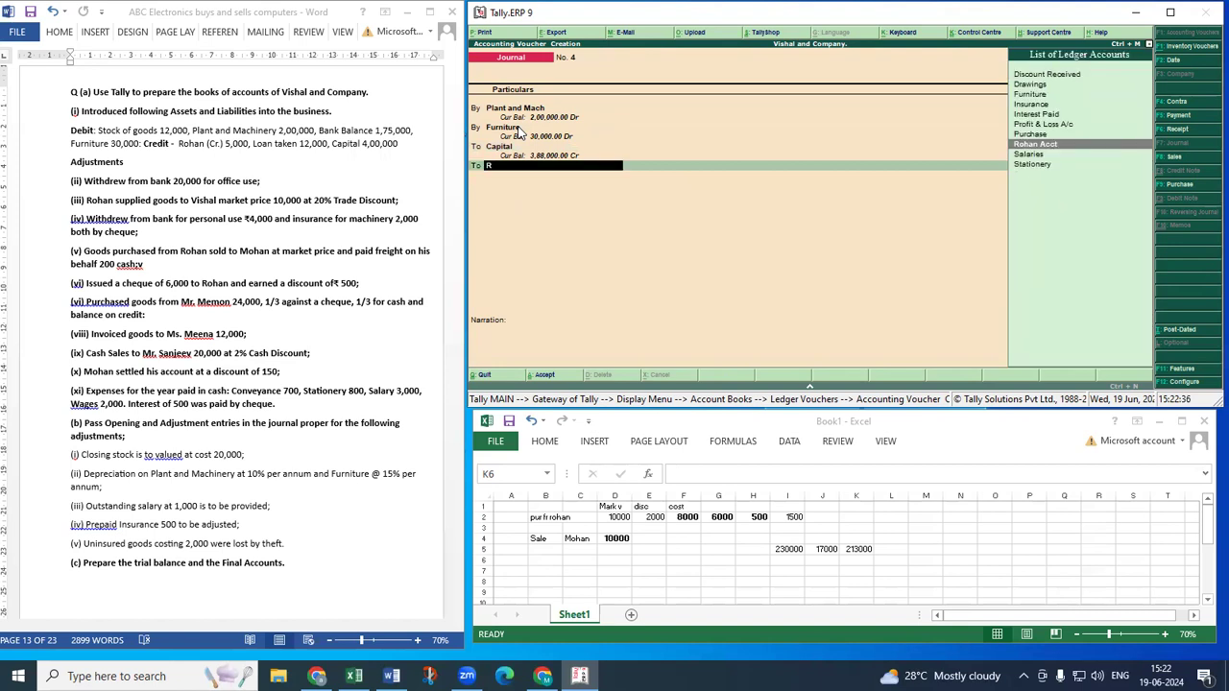
key(Return)
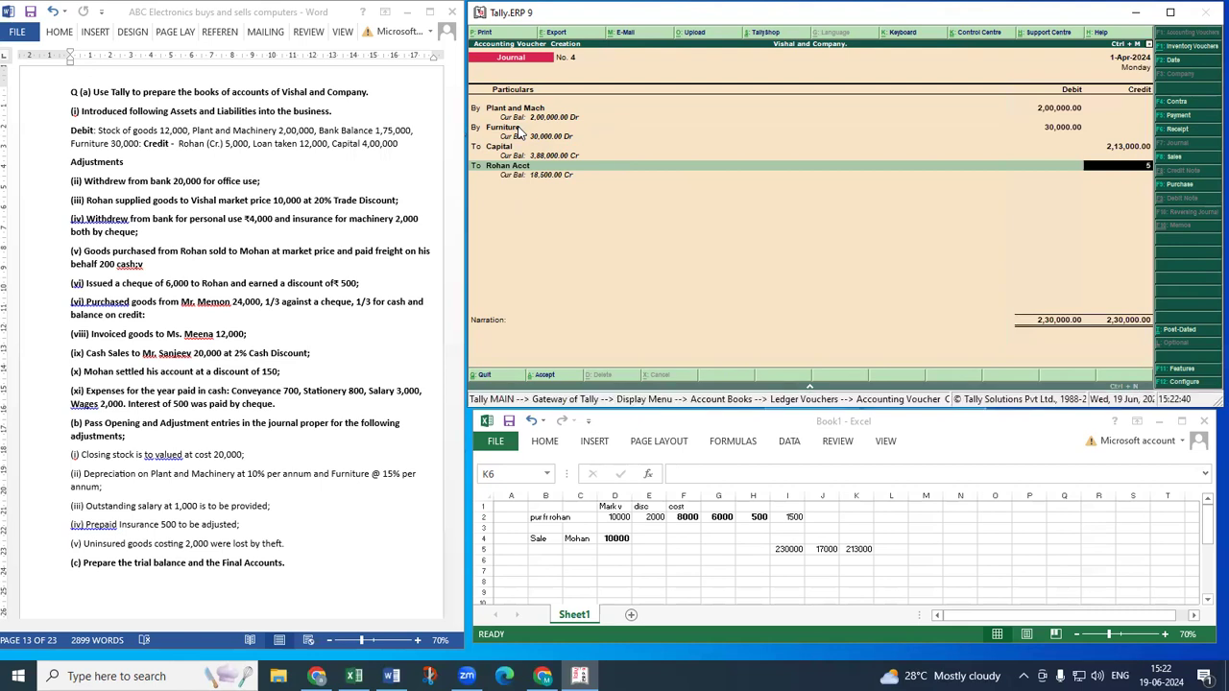
key(Return)
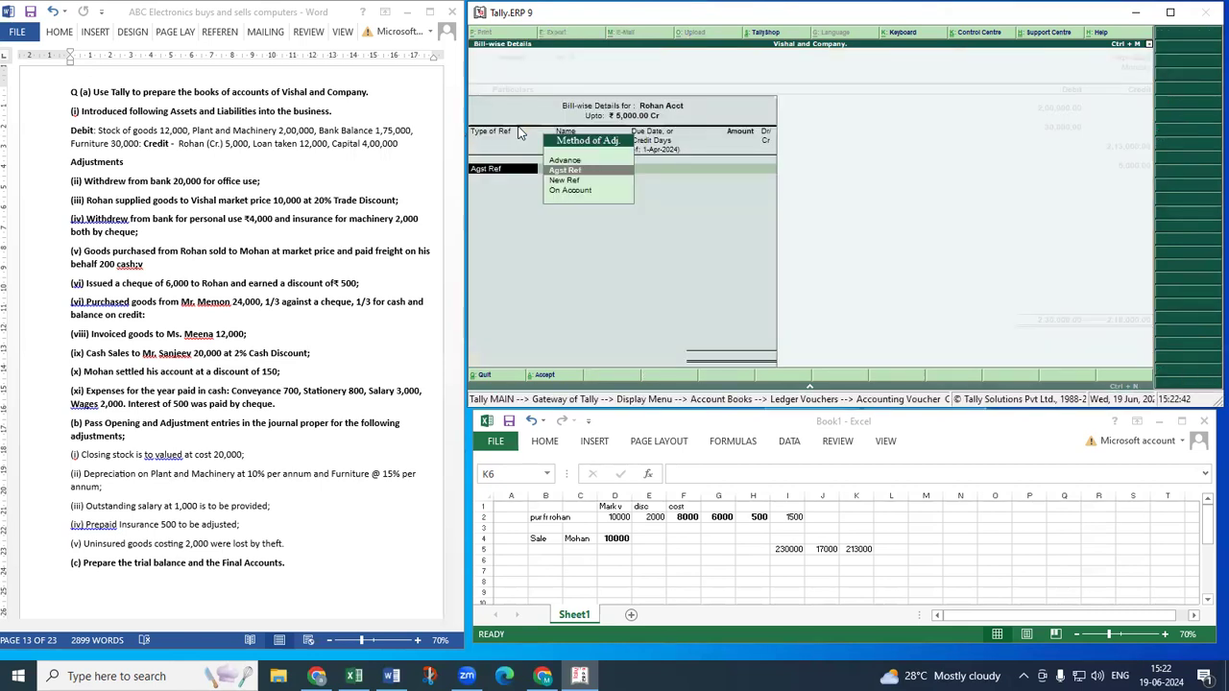
key(Down)
key(Down)
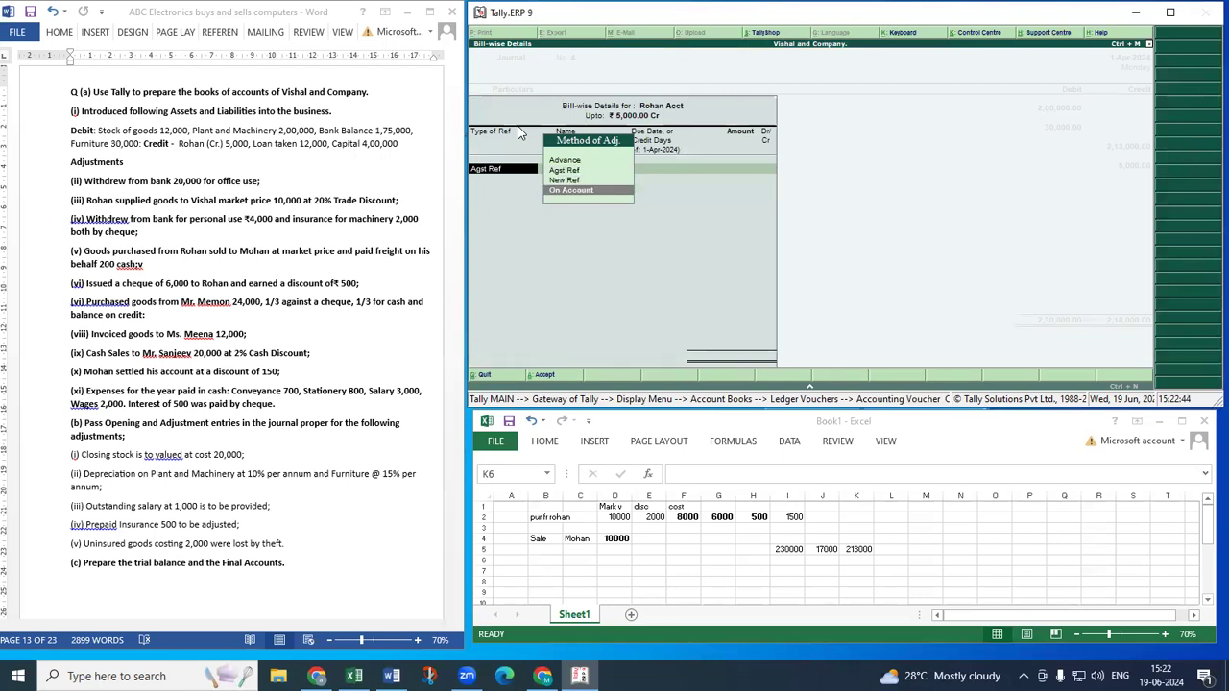
key(Return)
key(Return)
key(Return)
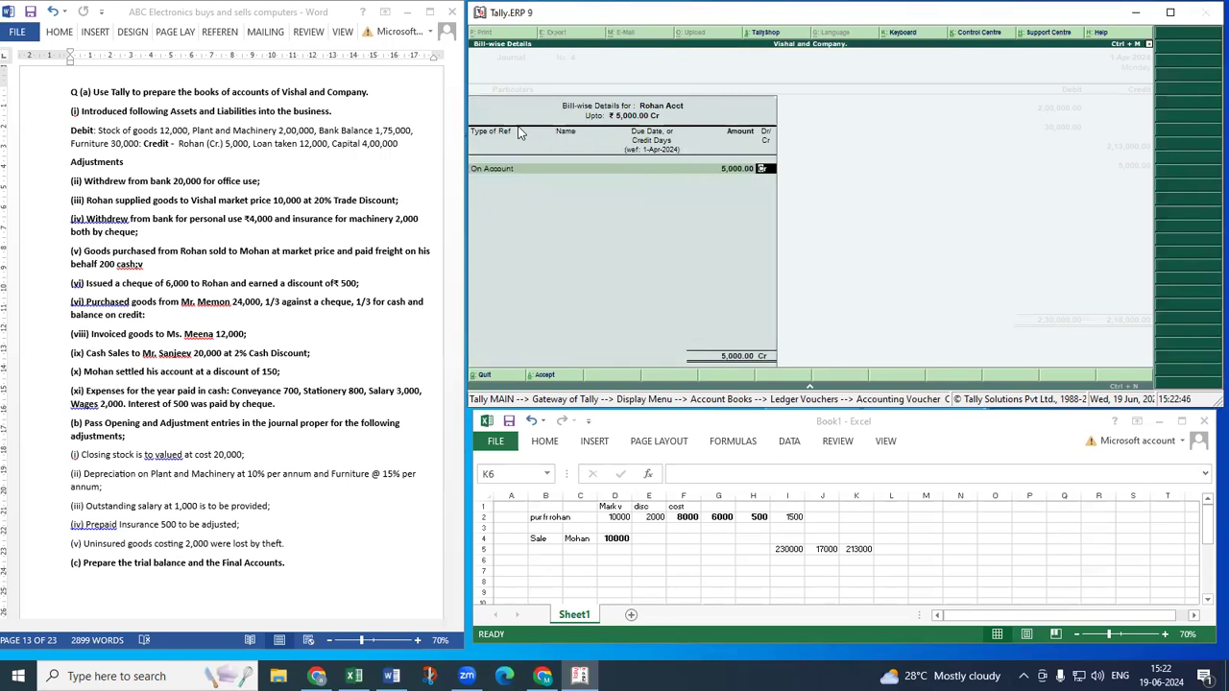
key(Return)
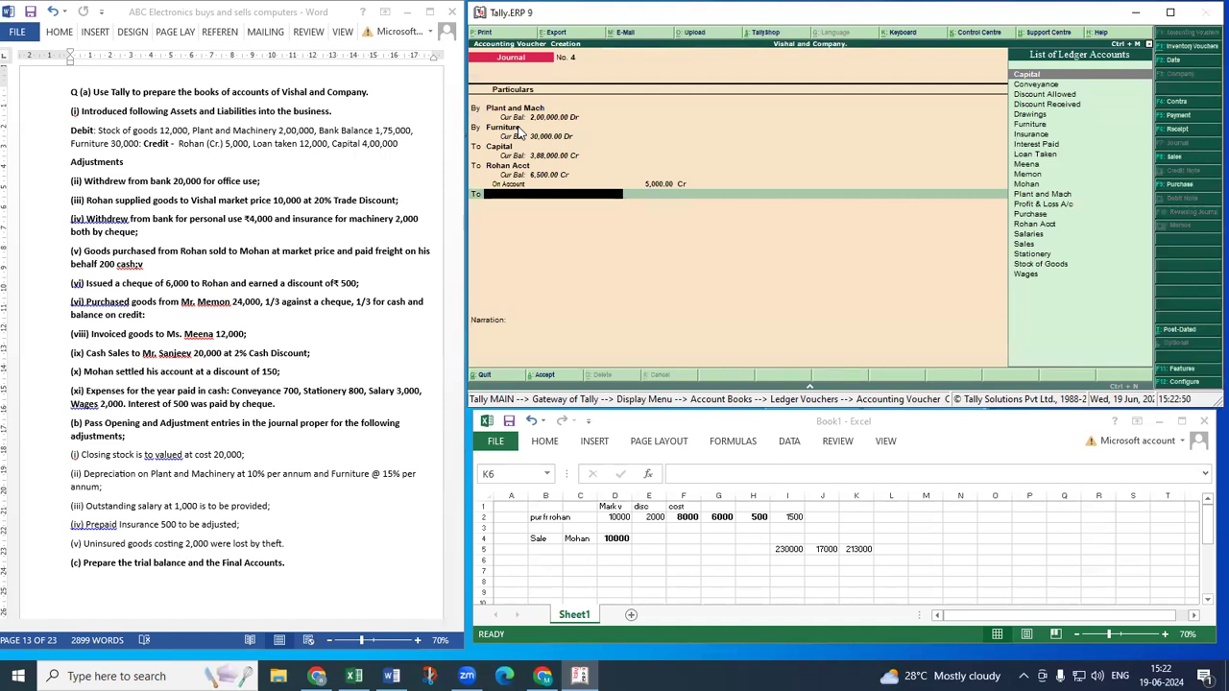
Credit Loan Taken with 12,000 in the journal and save the voucher.
text(L)
key(Return)
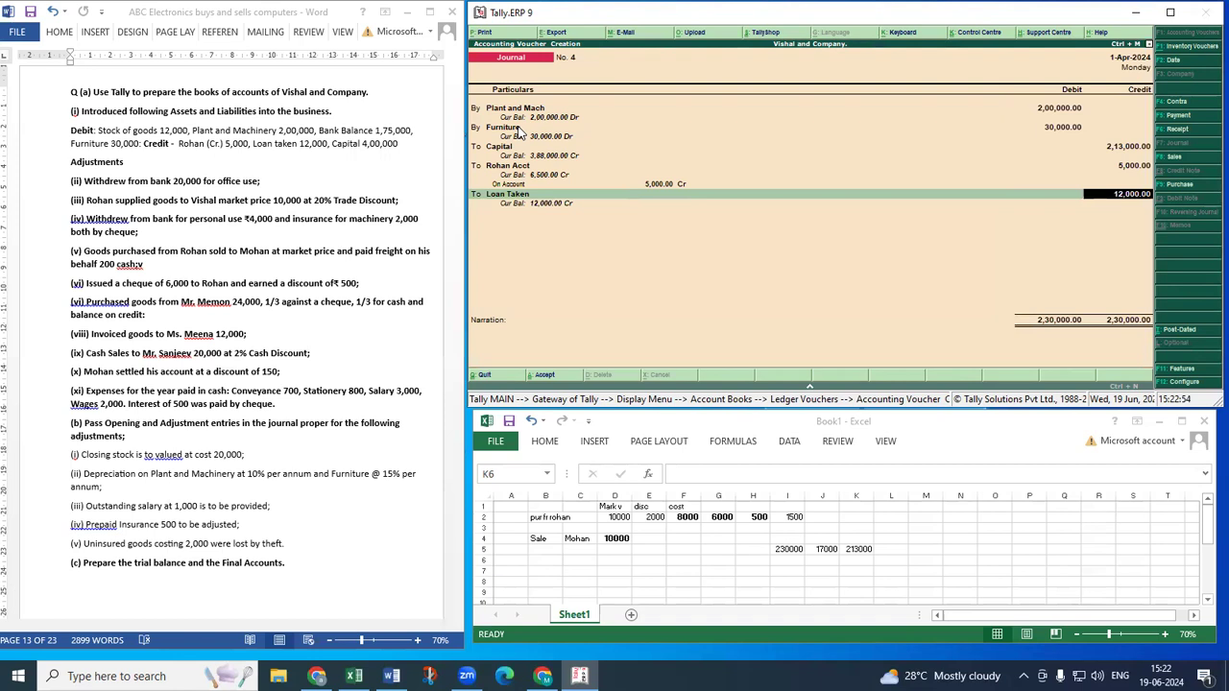
key(ctrl+a)
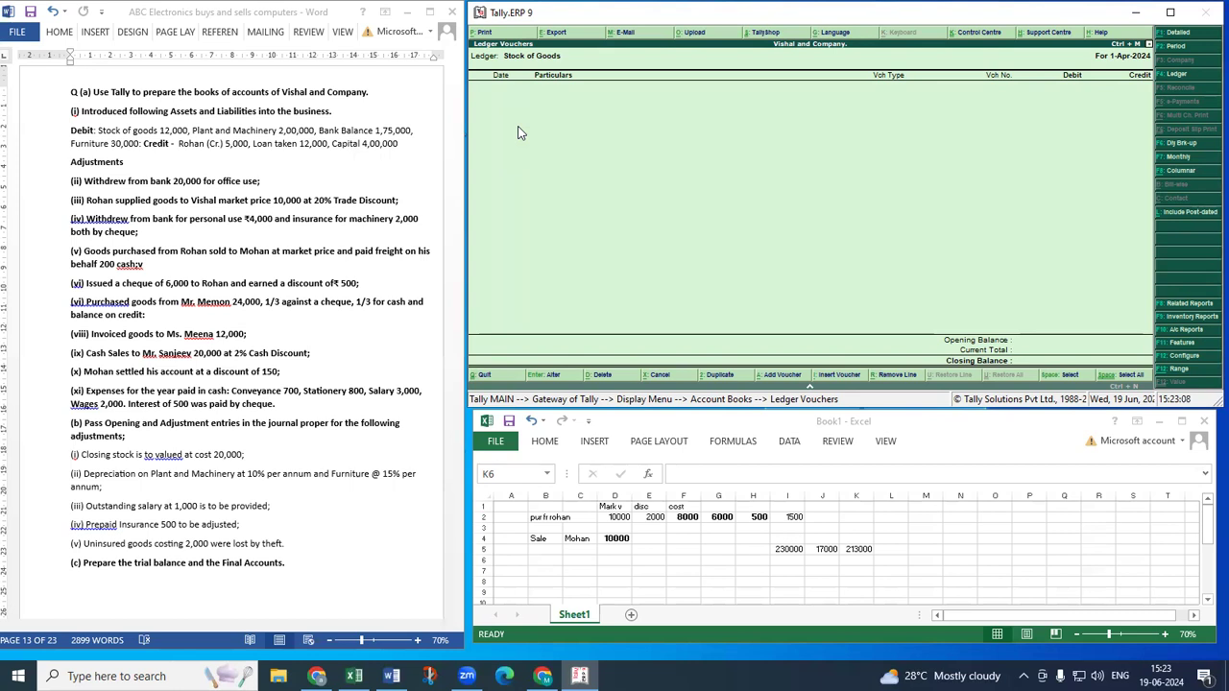
Start another journal voucher debiting Stock of Goods, allocating 12,000 to the Goods item.
key(alt+a)
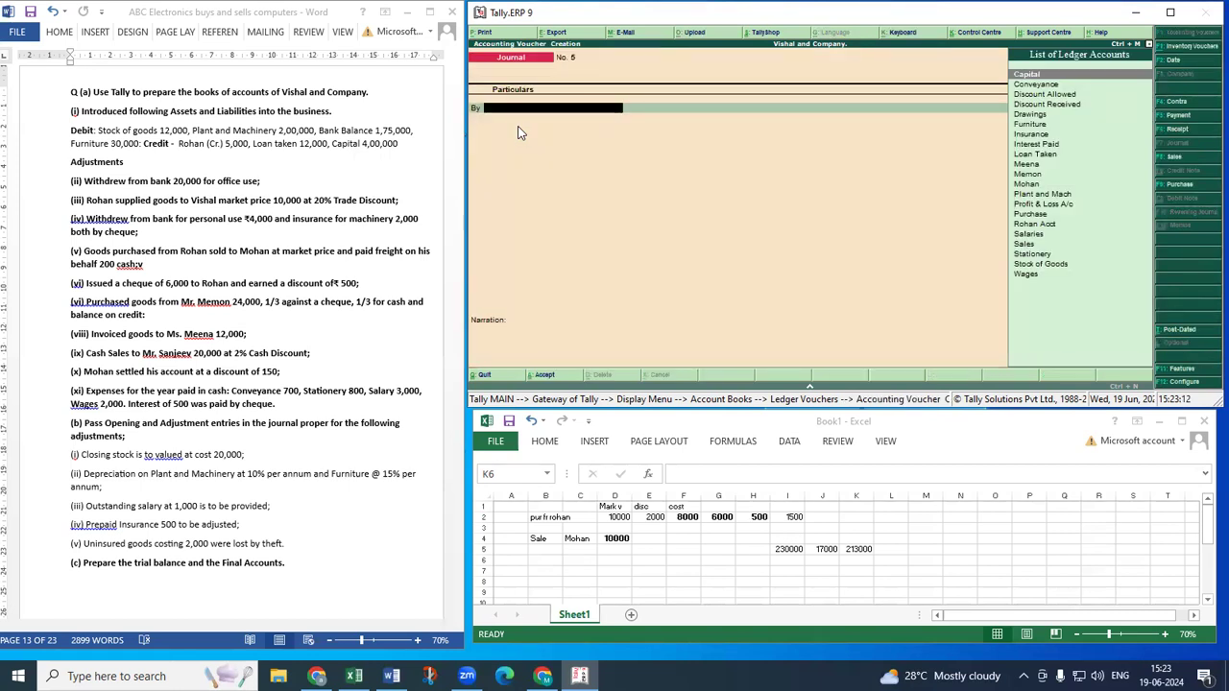
text(S)
key(Down)
key(Down)
key(Down)
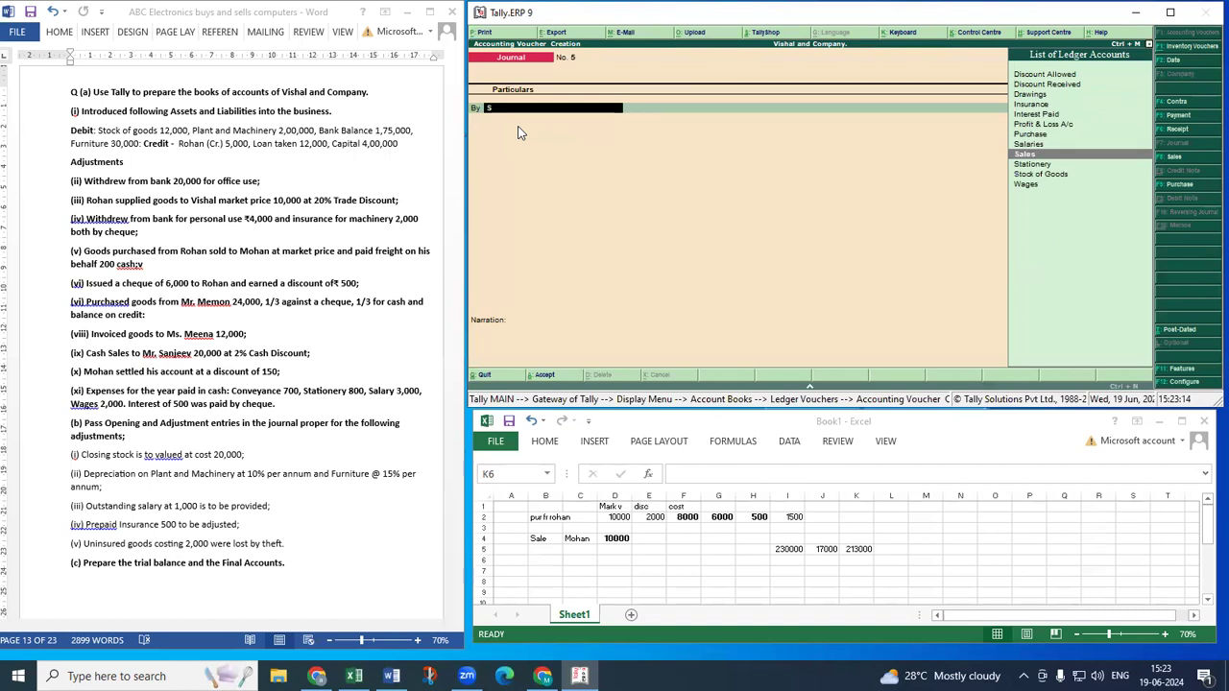
key(Return)
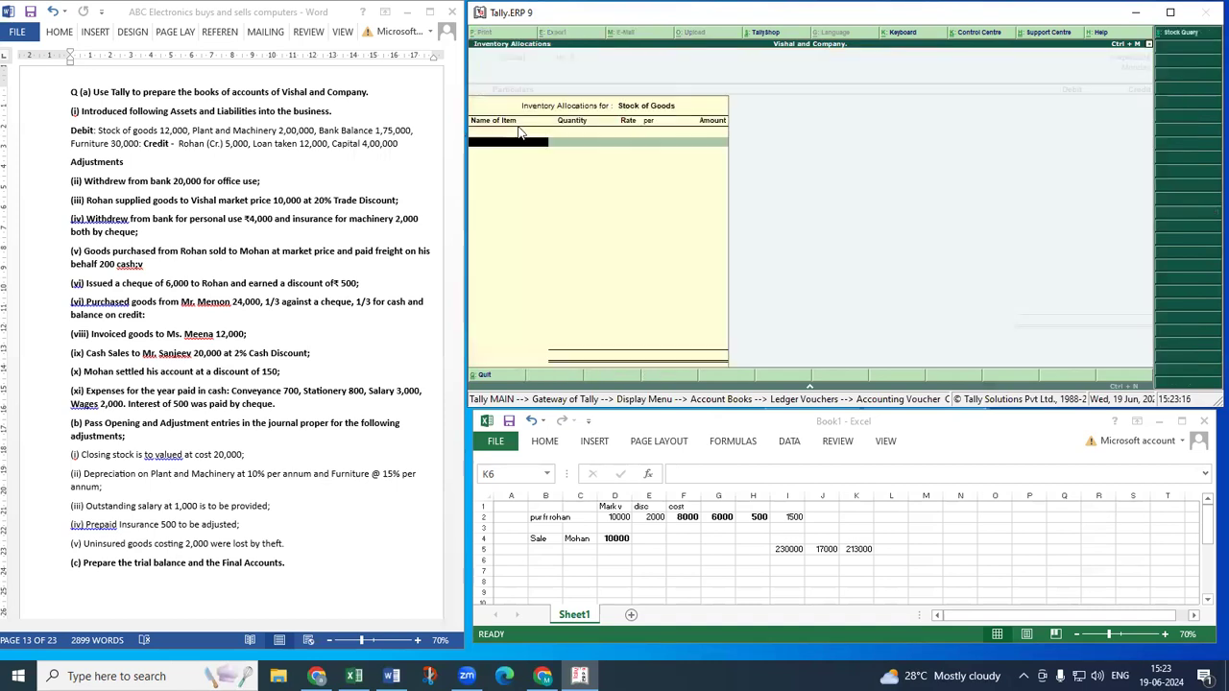
key(Return)
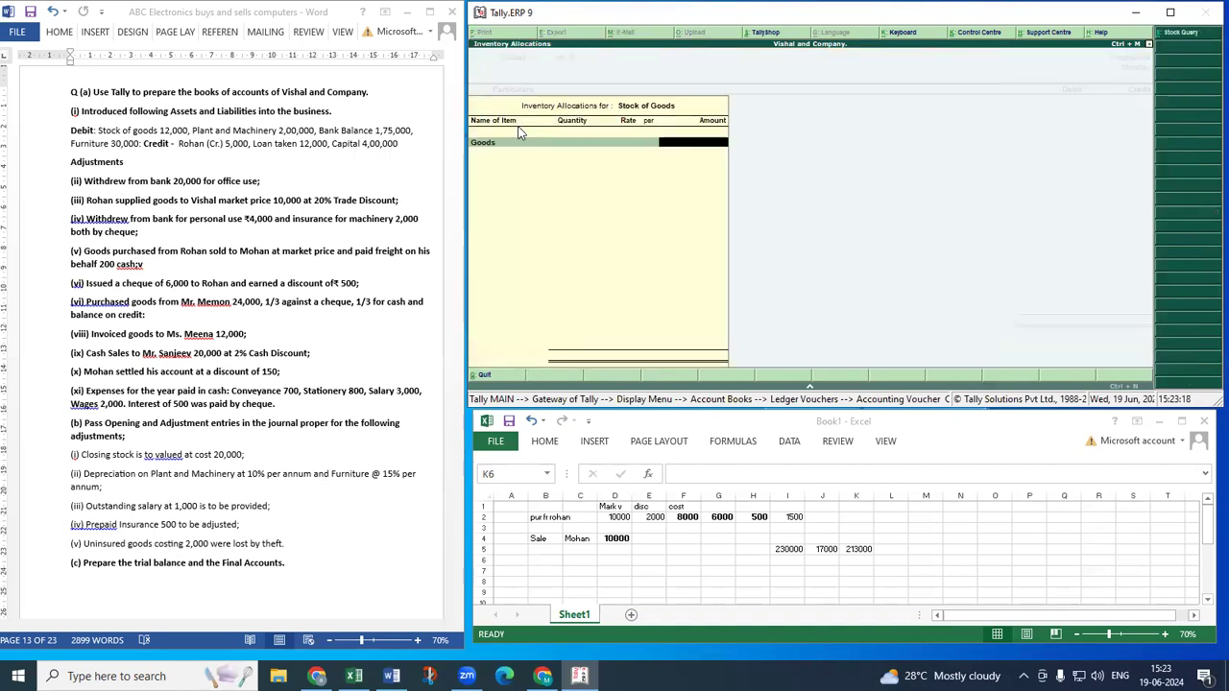
text(12000.)
key(Return)
Credit Capital with 12,000 against the stock debit and save the journal.
key(Return)
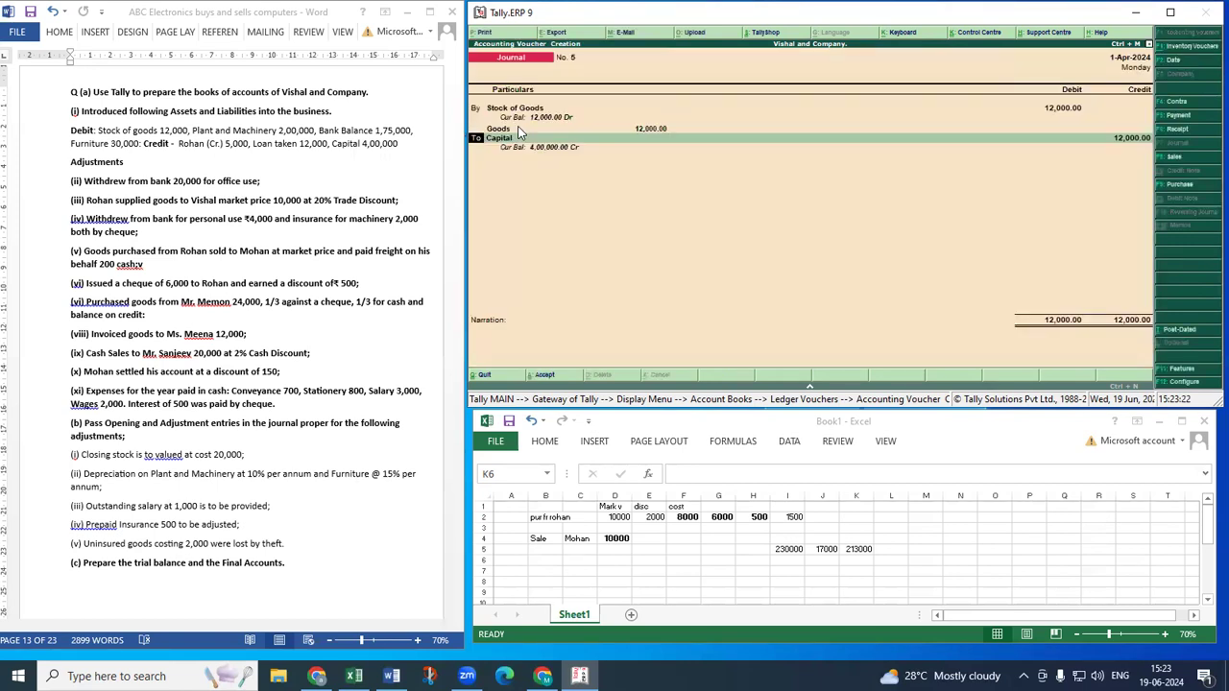
key(Return)
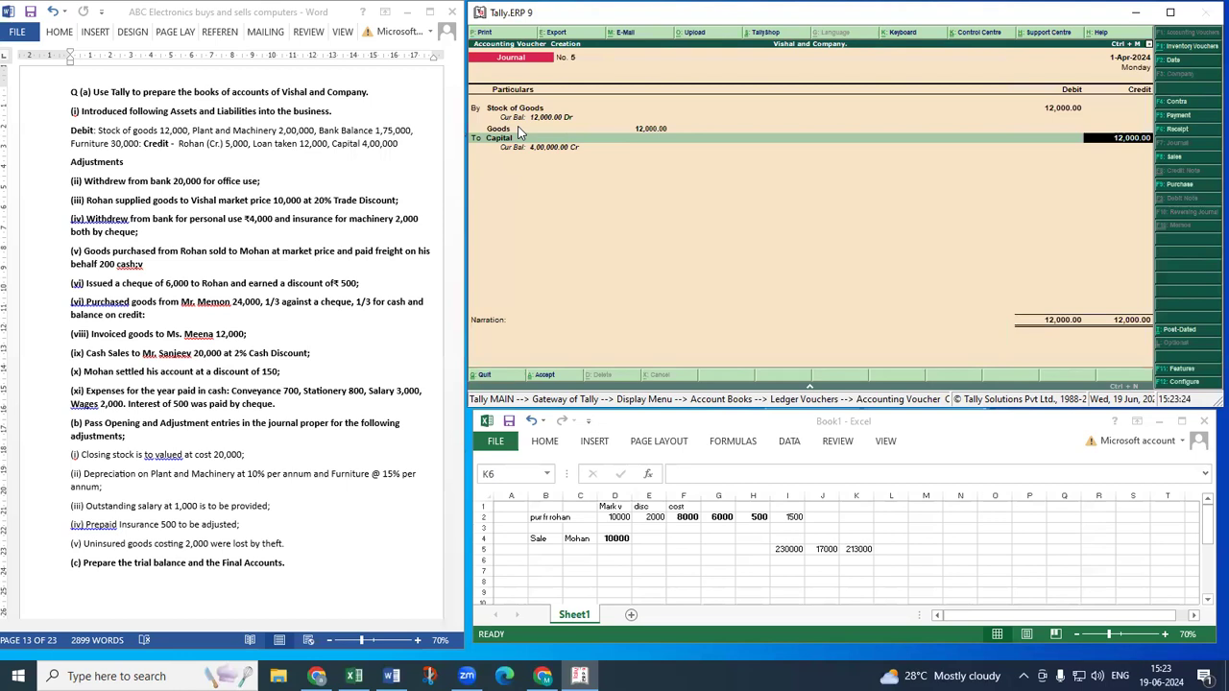
key(ctrl+a)
Leave the journal voucher and account books, and open the Profit & Loss account.
key(Escape)
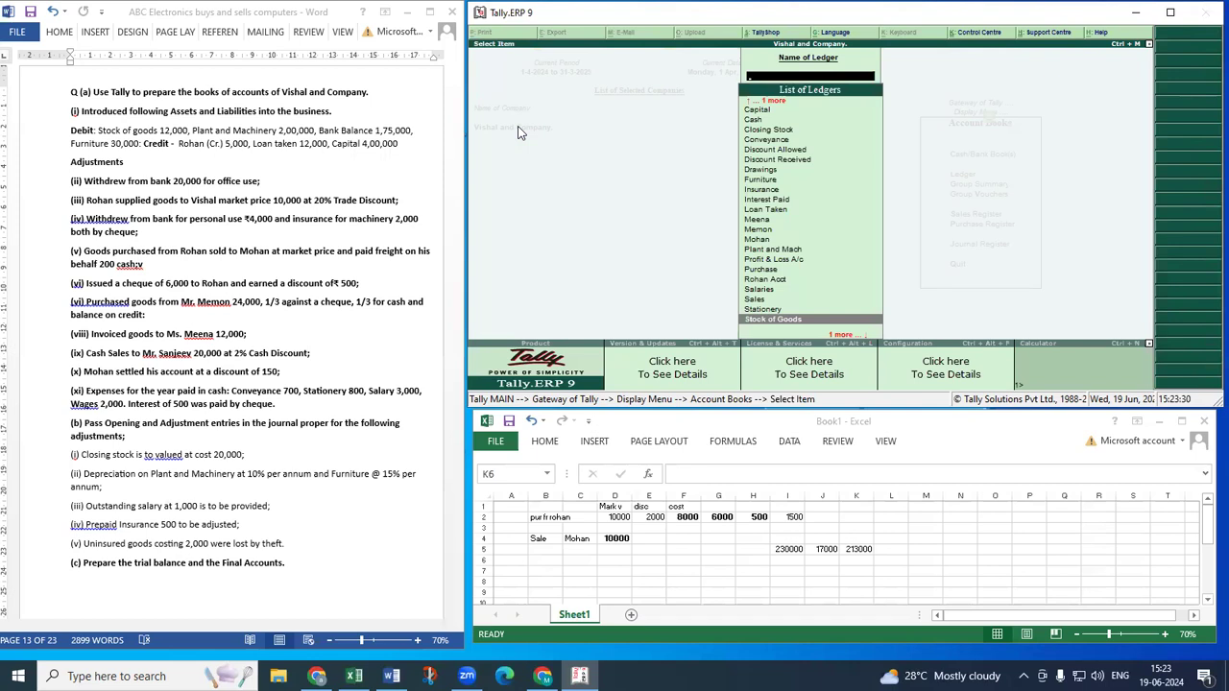
key(Escape)
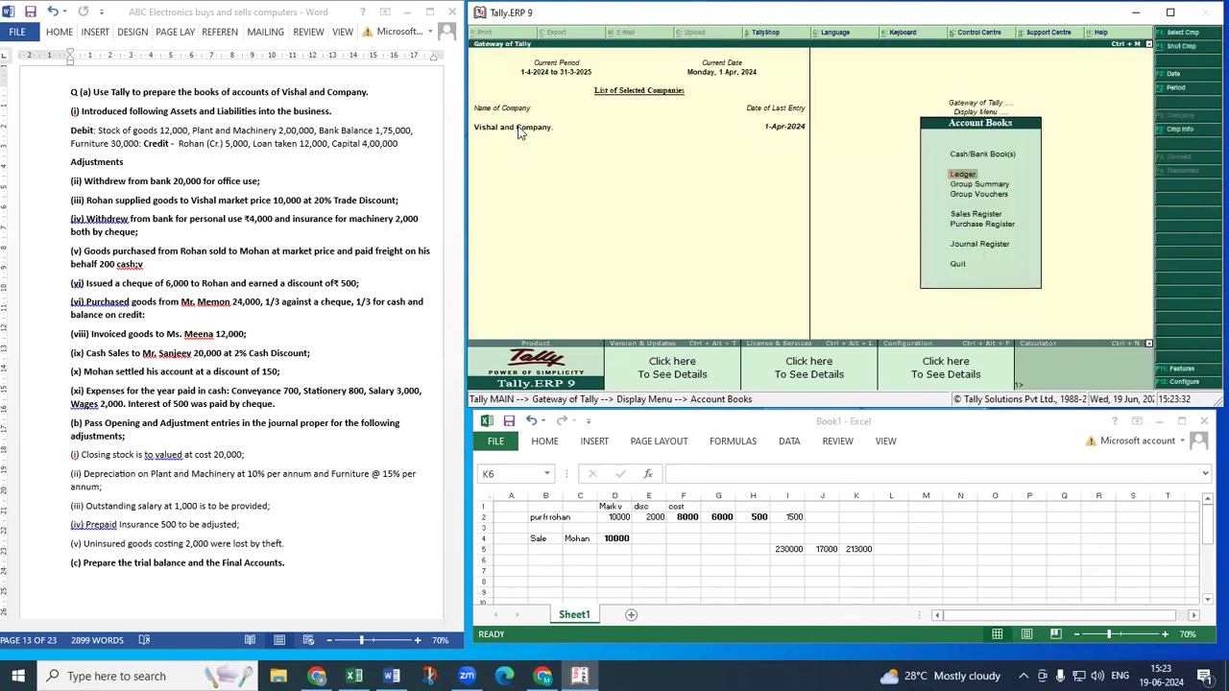
key(Escape)
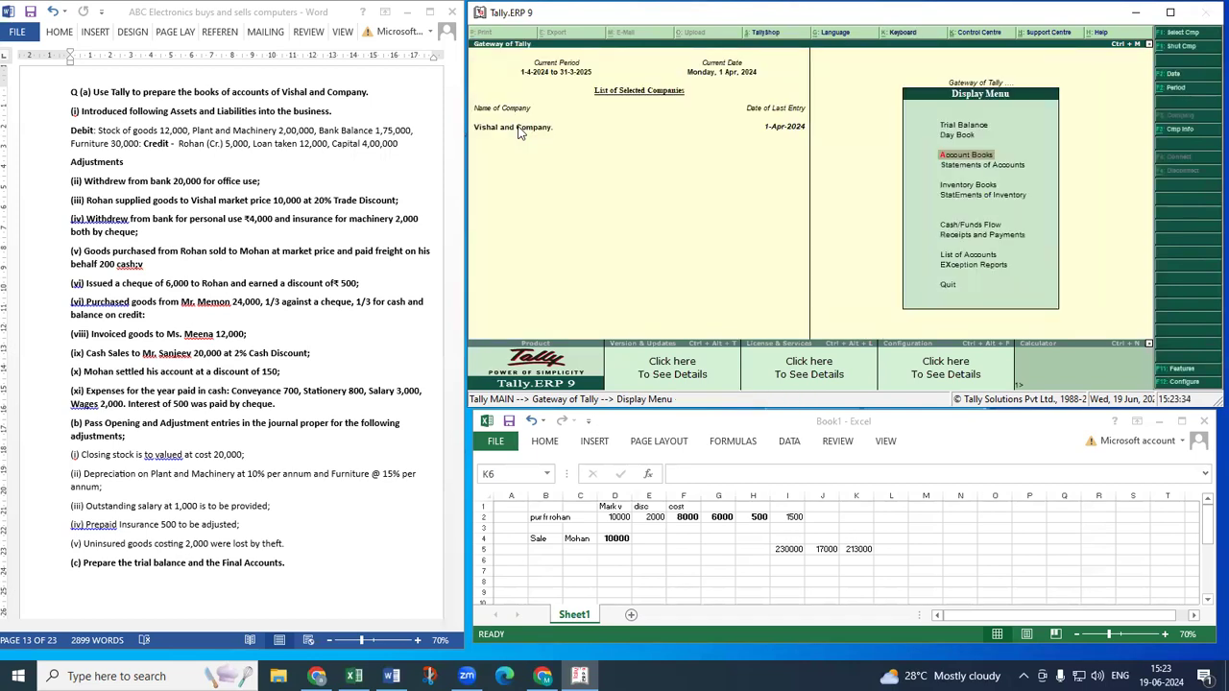
key(Return)
key(Down)
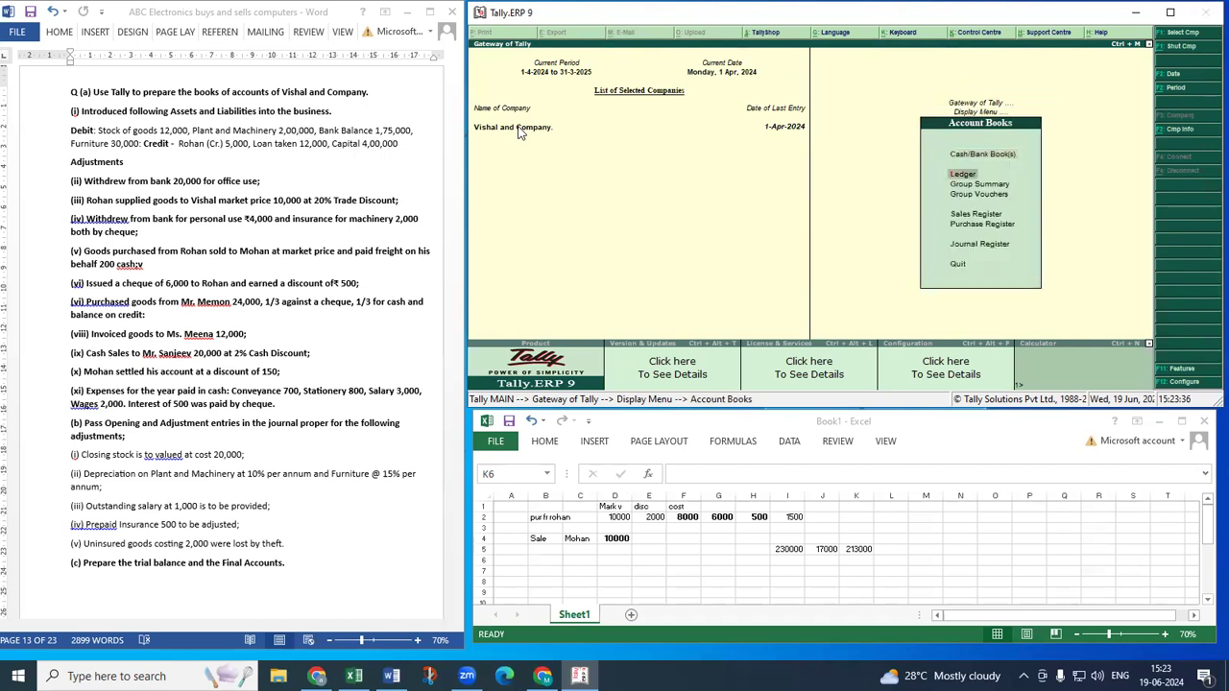
key(Return)
key(Escape)
key(Escape)
key(Escape)
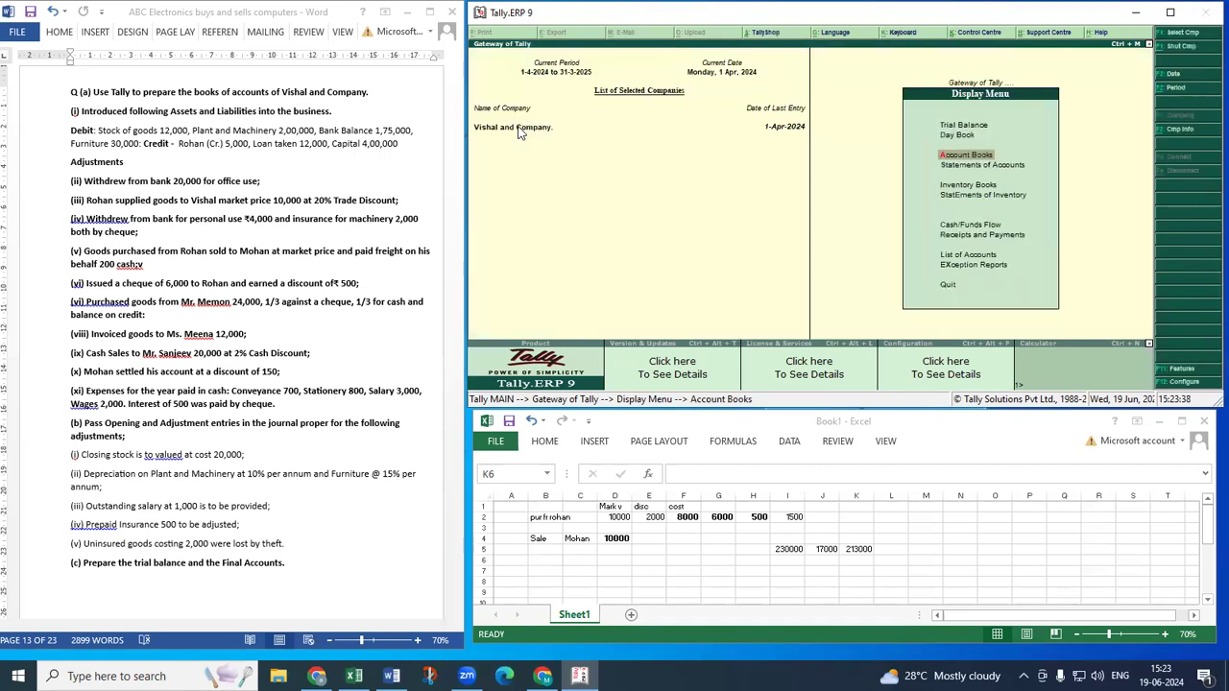
key(Up)
key(Up)
key(Up)
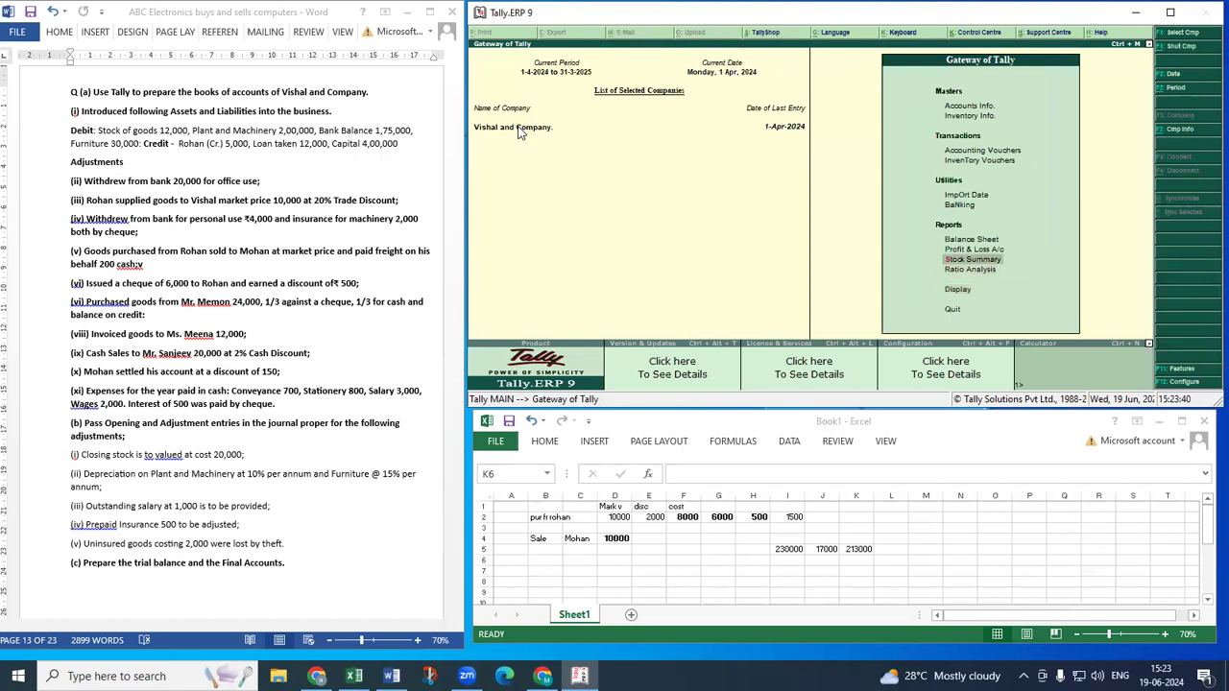
key(Return)
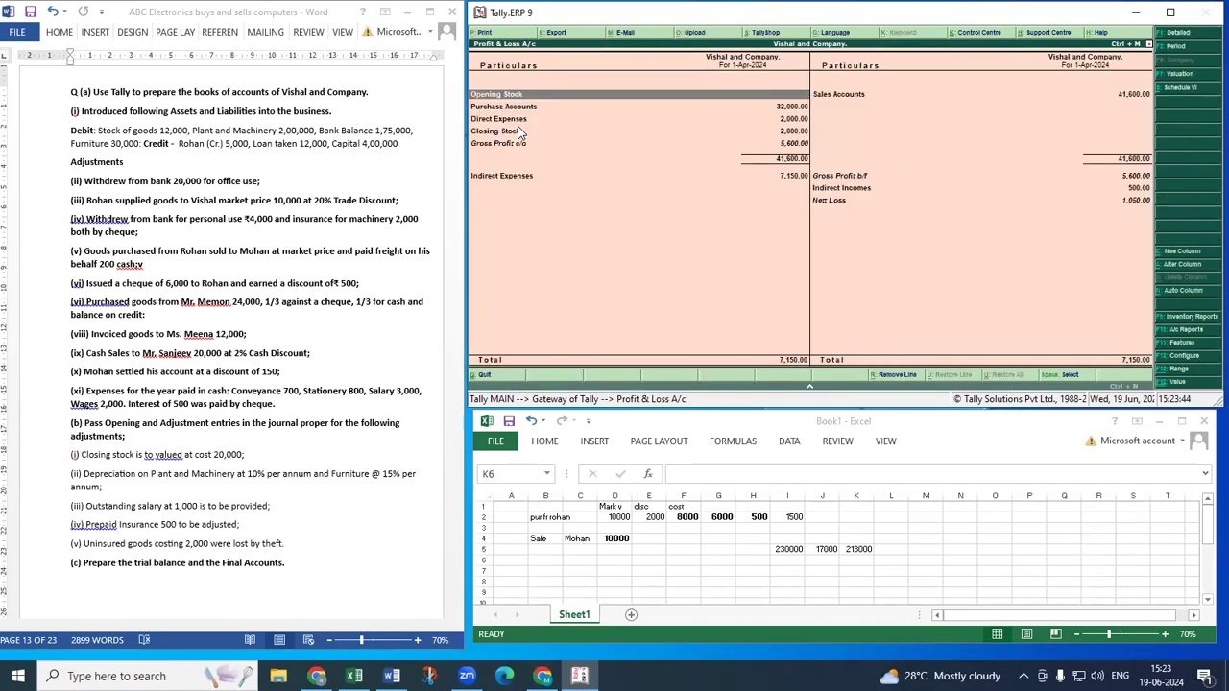
Drill down from Closing Stock through the Goods item's monthly summary to its April stock vouchers.
key(Down)
key(Down)
key(Down)
key(Up)
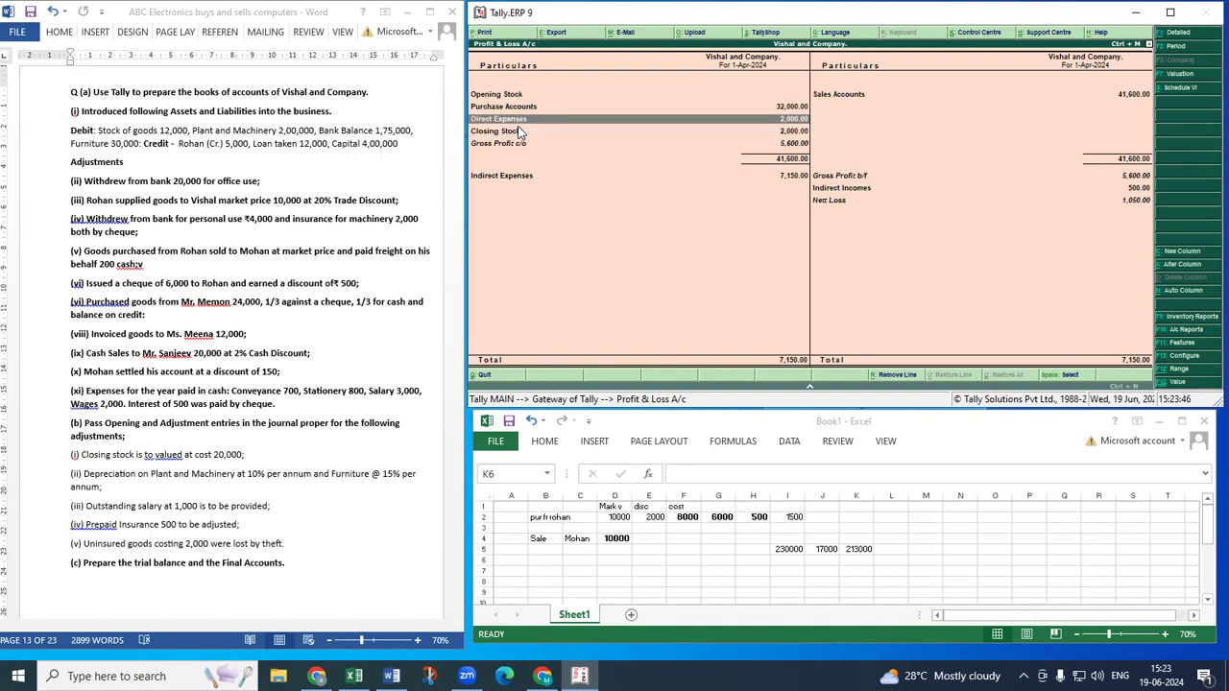
key(Down)
key(Return)
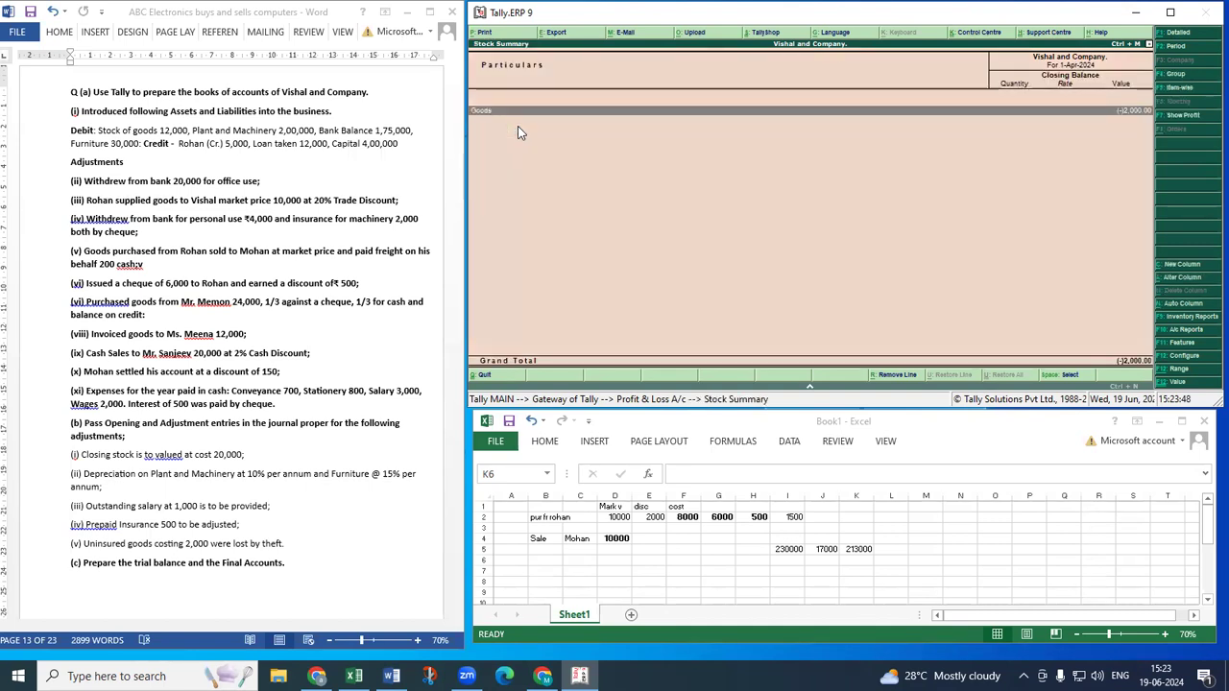
key(Return)
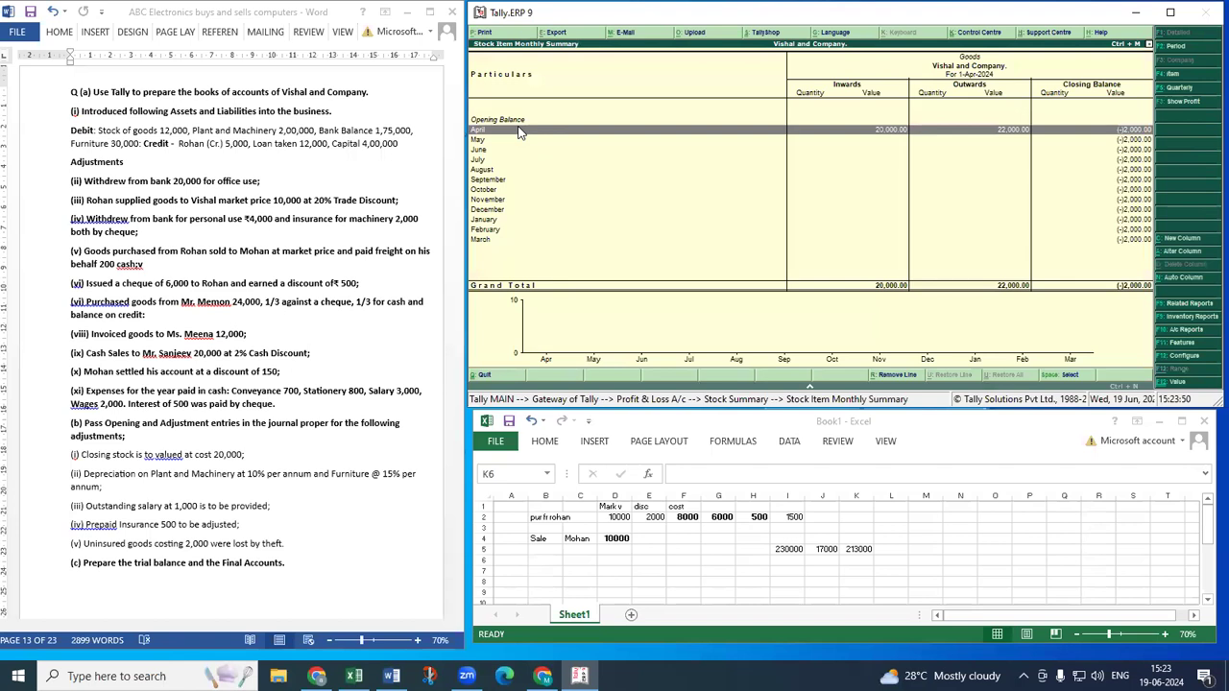
key(Return)
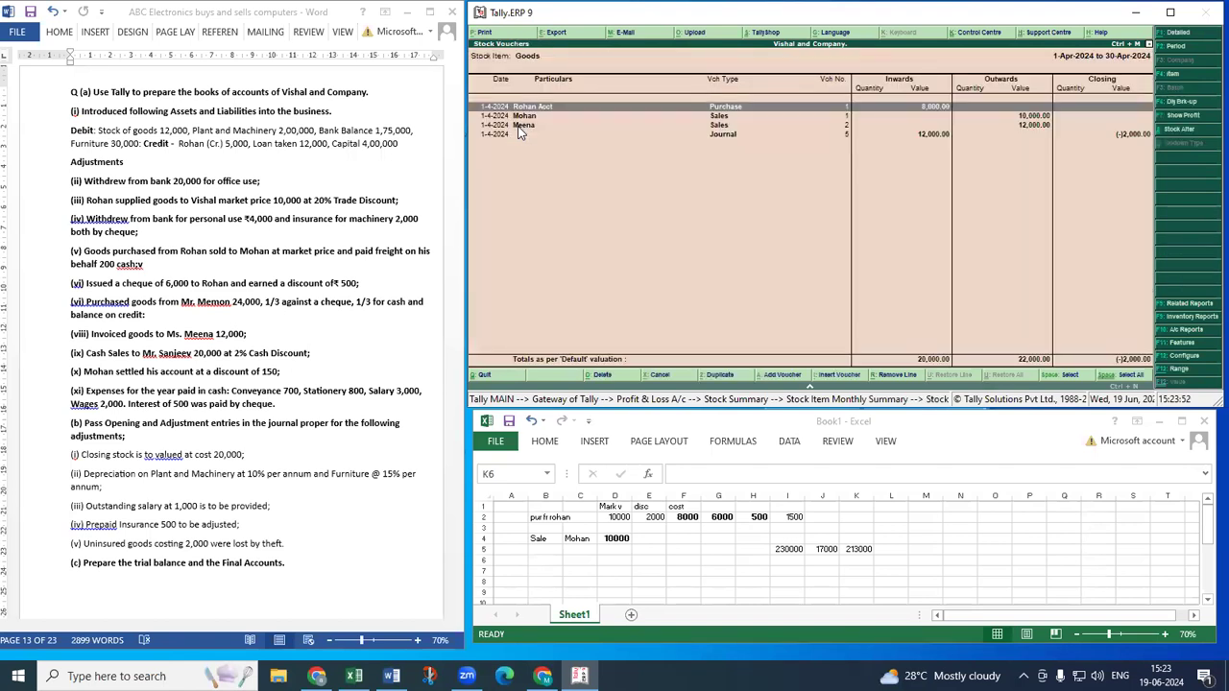
Compare the purchase, sales and journal vouchers listed for Goods, checking their inward and outward values.
key(Down)
key(Down)
key(Down)
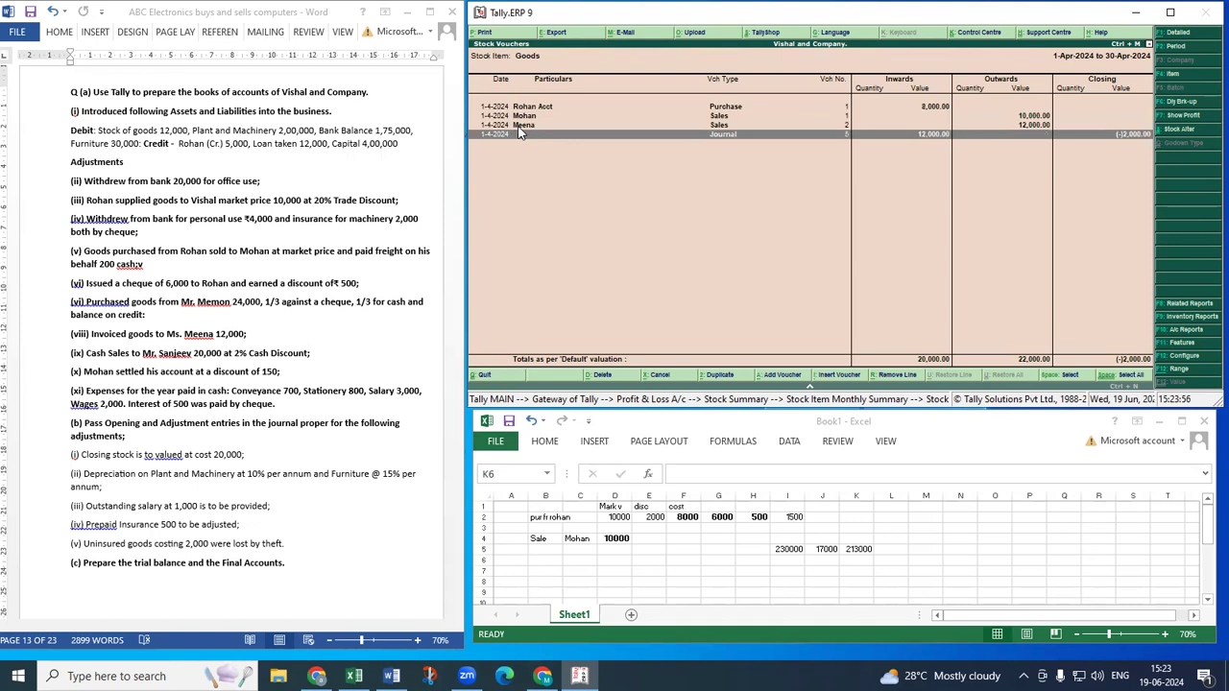
key(Up)
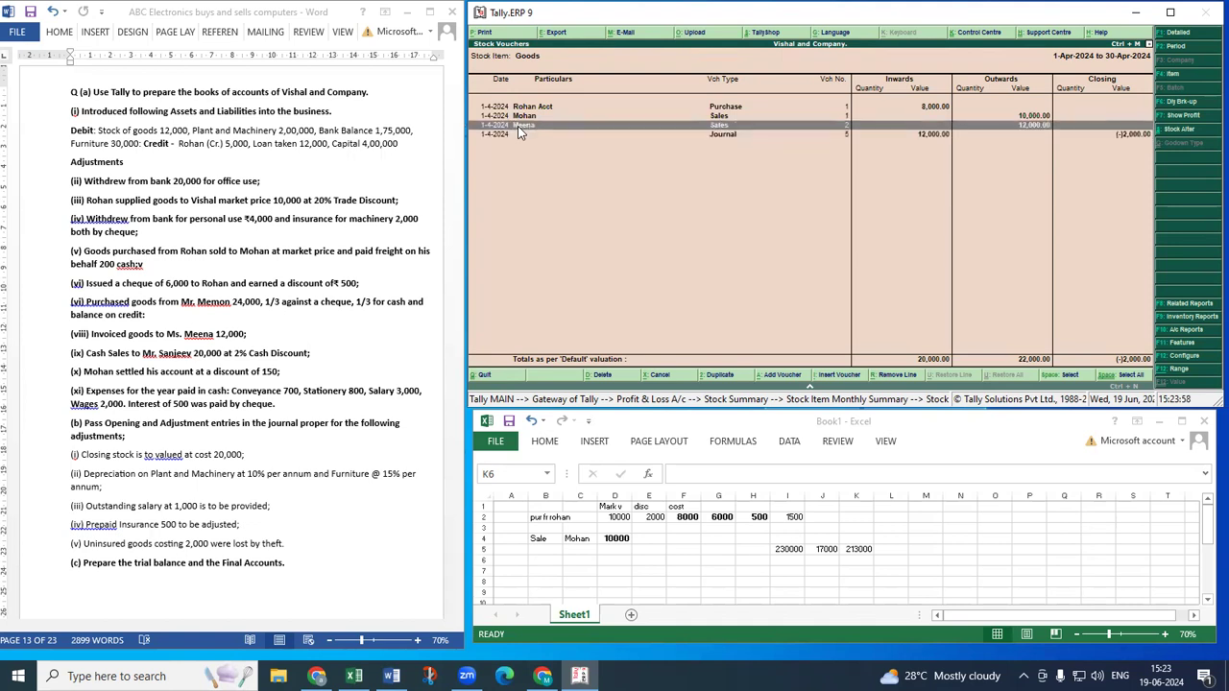
key(Up)
key(Down)
key(Down)
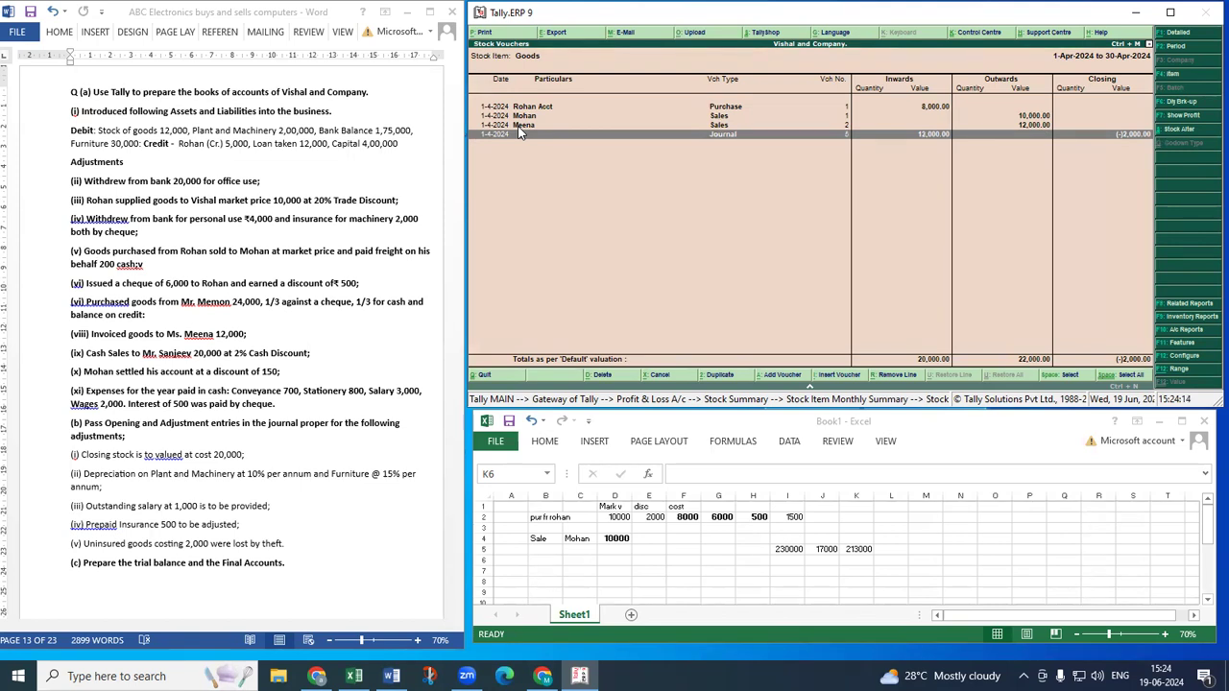
Return to the Profit & Loss account and expand it to the detailed view.
key(Escape)
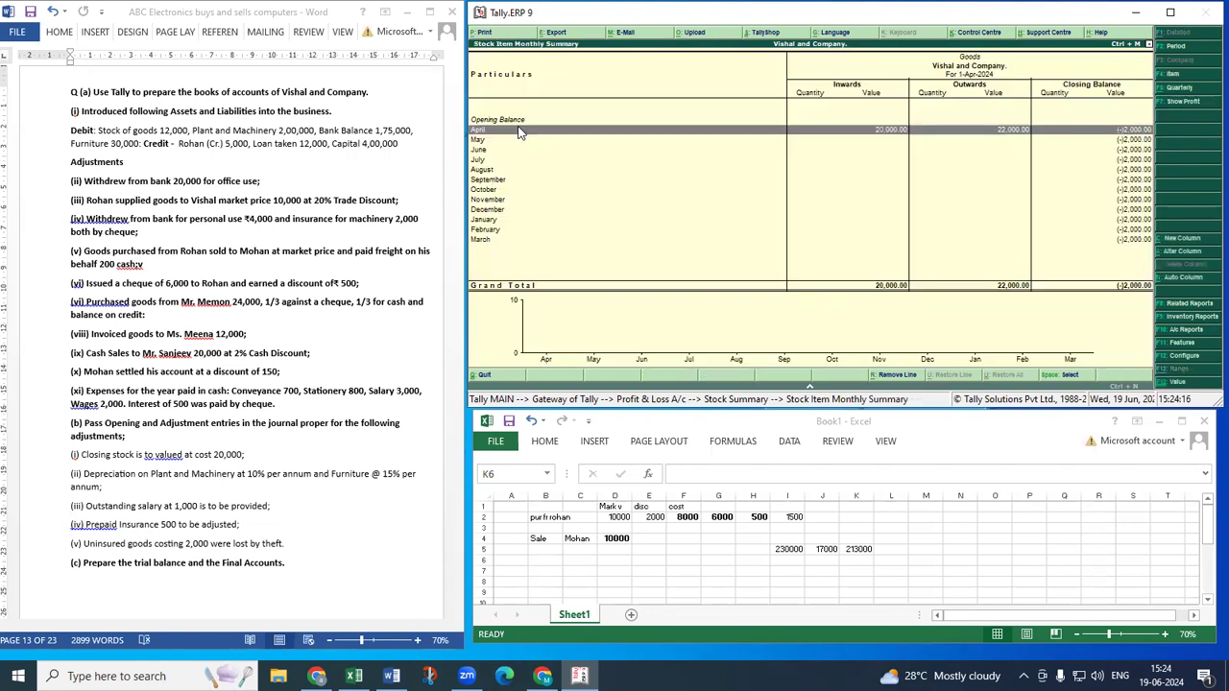
key(Escape)
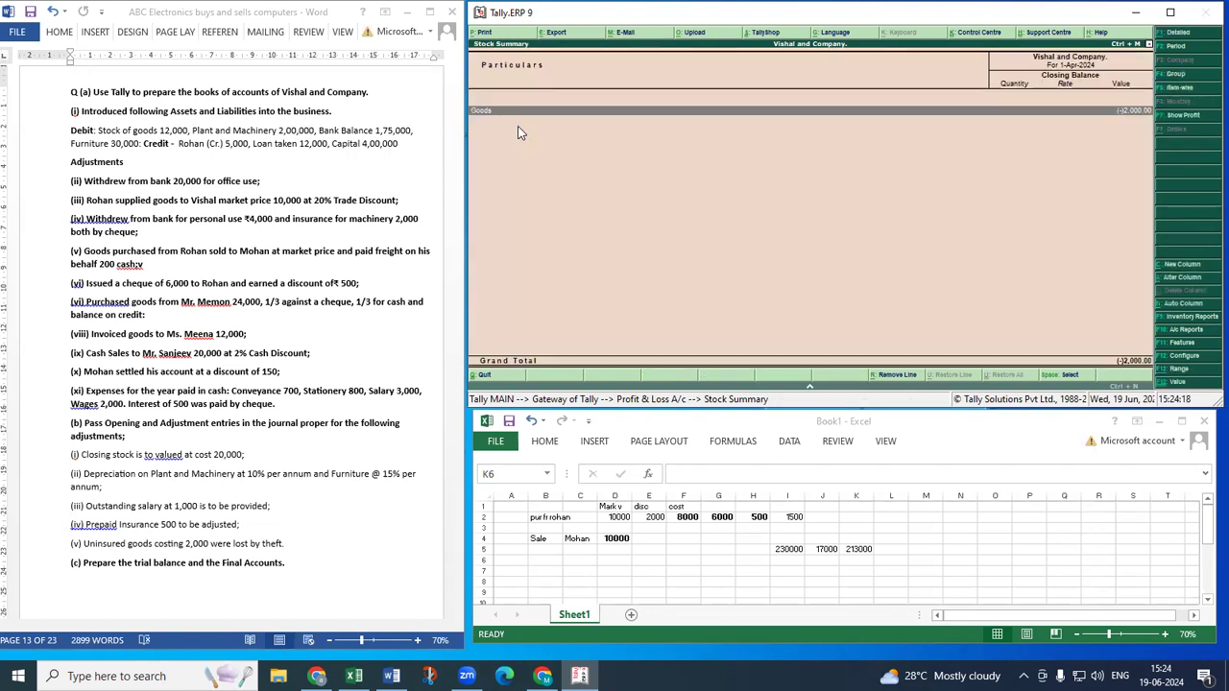
key(Escape)
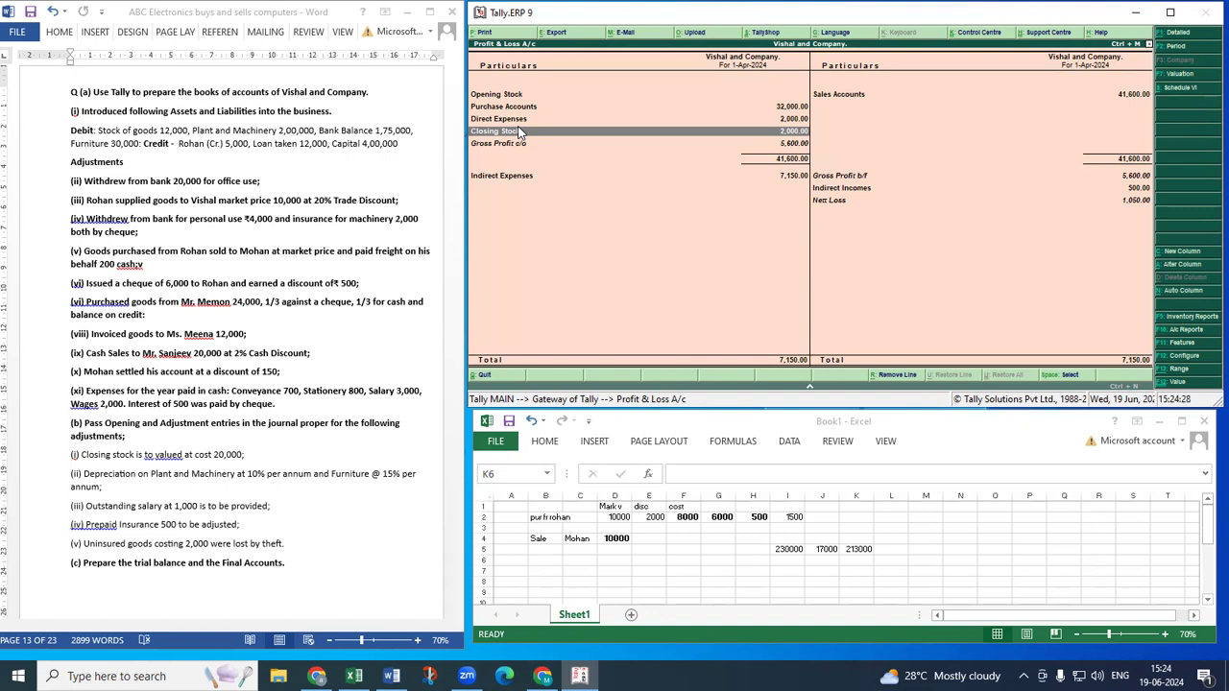
key(alt+F1)
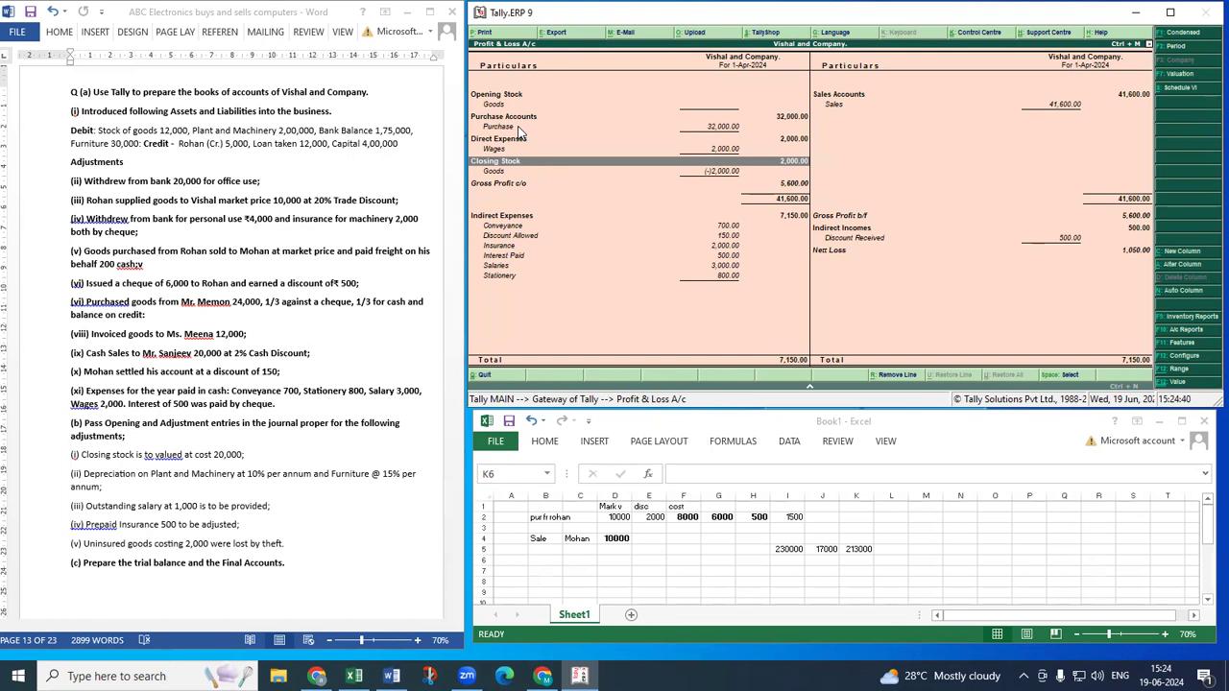
Set Integrate accounts and inventory to No in the company's accounting features and save.
key(F11)
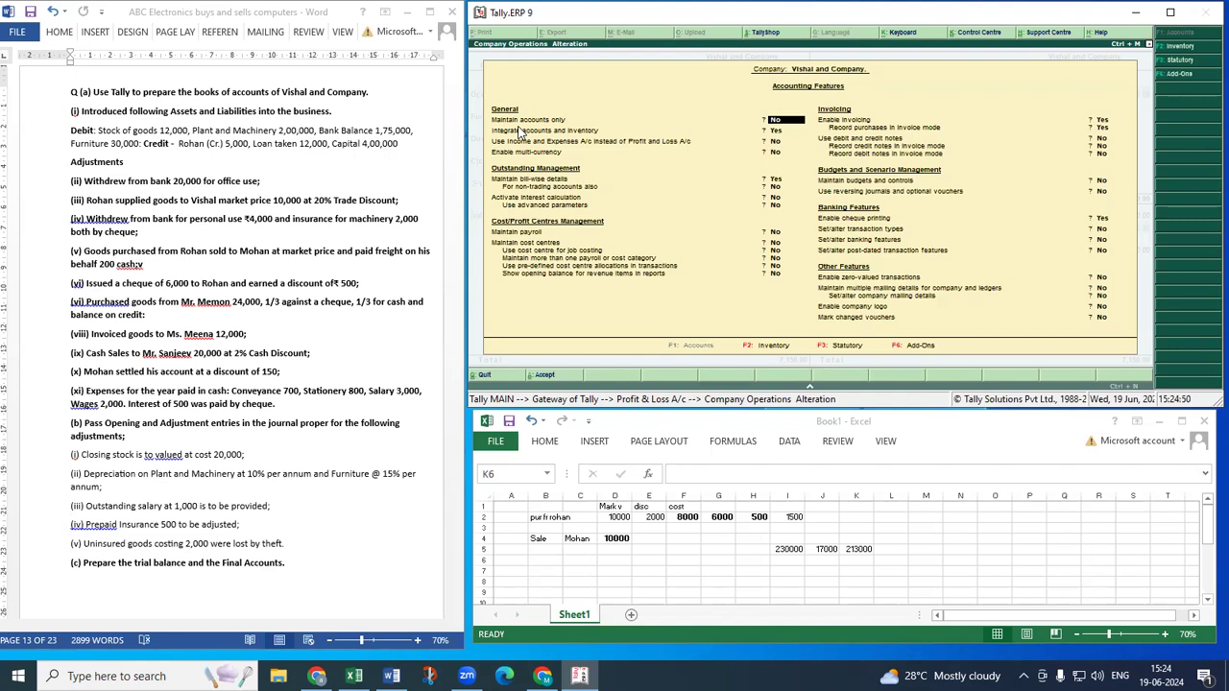
key(Return)
text(n)
key(Return)
key(ctrl+a)
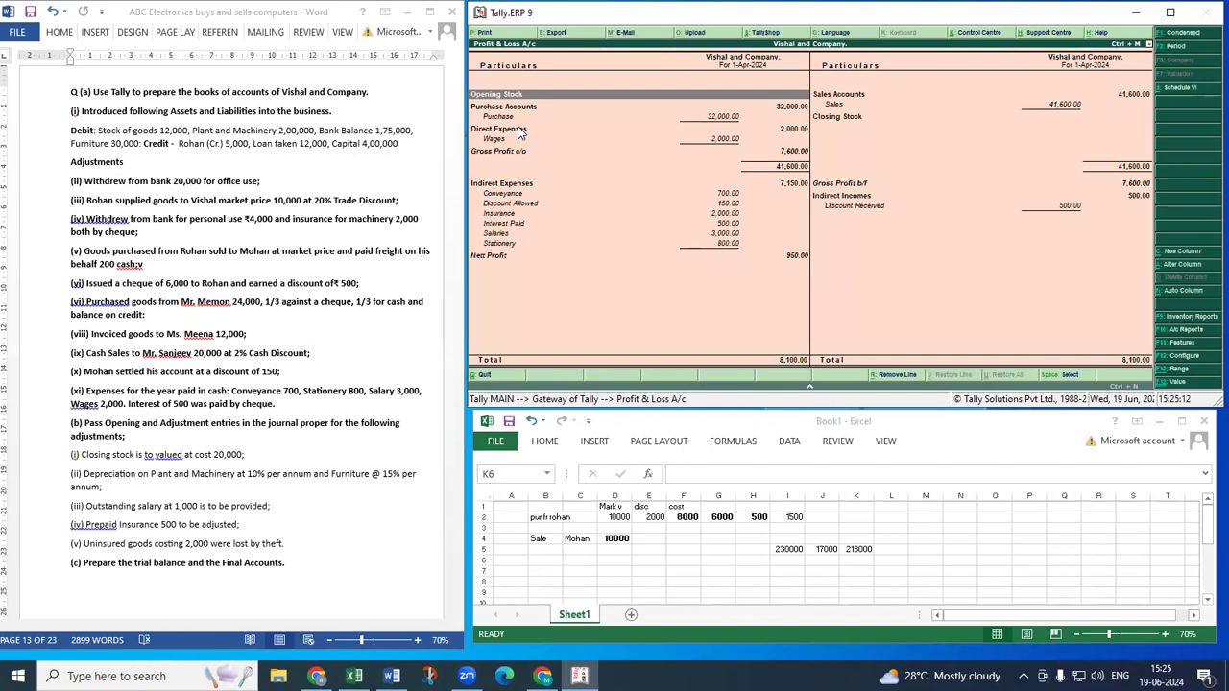
Close the Profit & Loss account and open the Closing Stock ledger for alteration.
key(Escape)
key(Up)
key(Up)
key(Up)
key(Up)
key(Up)
key(Up)
key(Up)
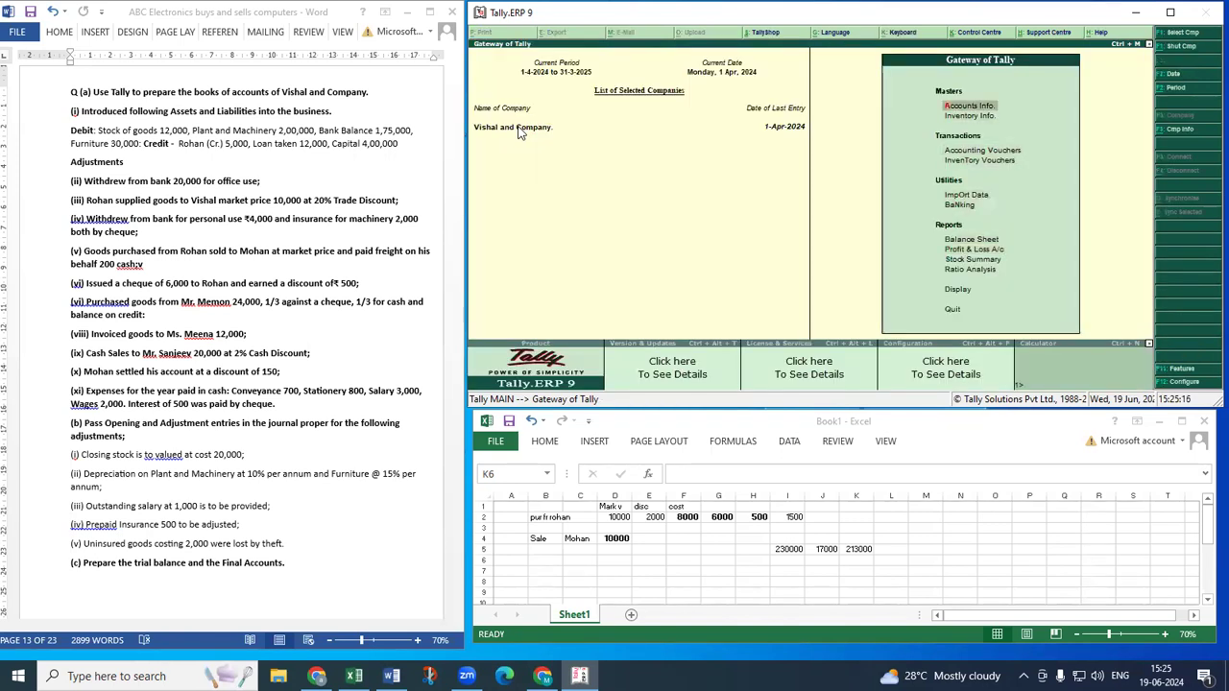
key(Return)
key(Down)
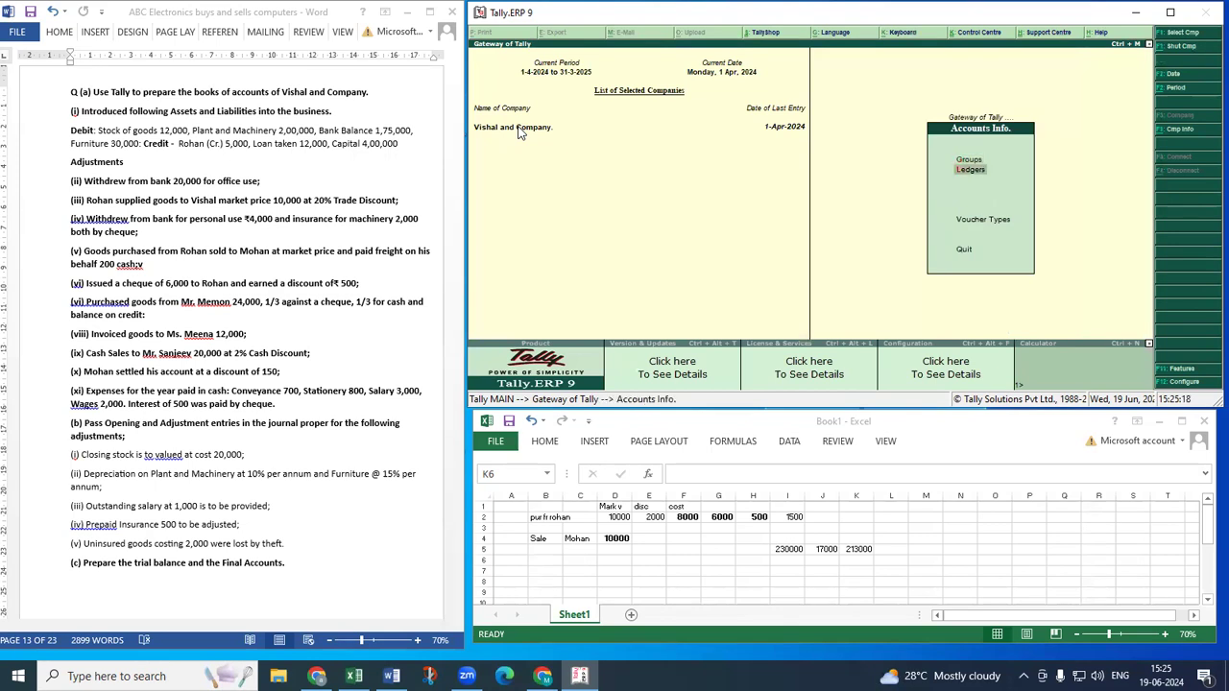
key(Return)
key(Down)
key(Down)
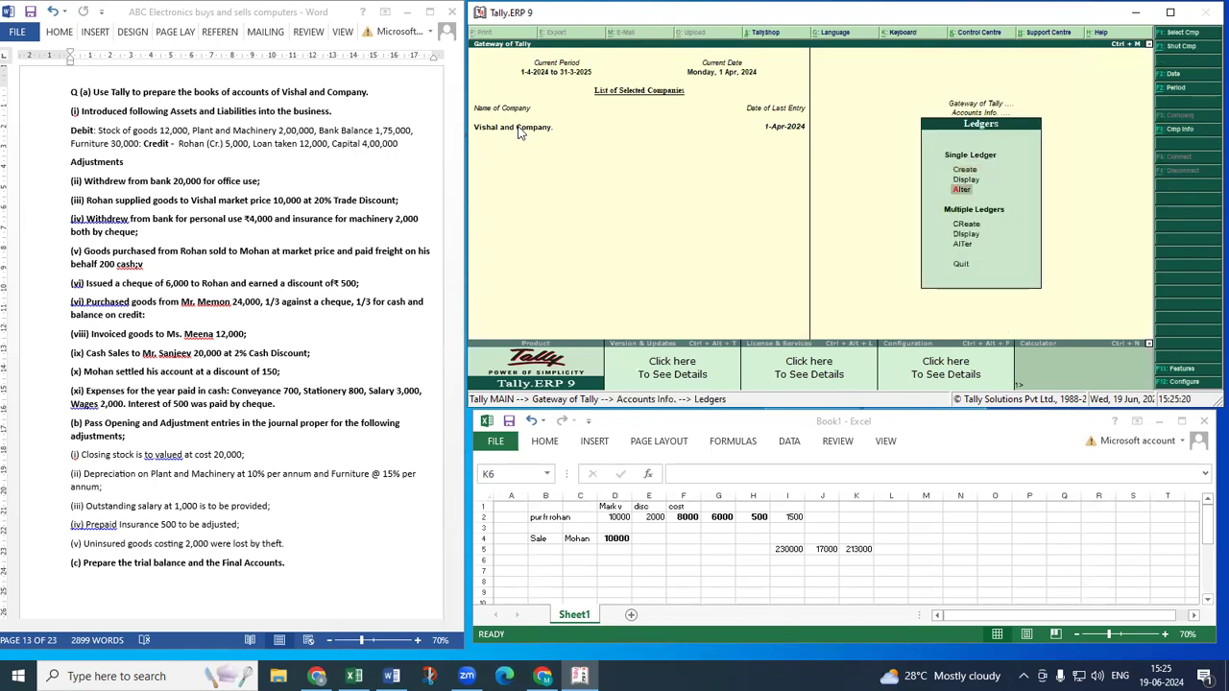
key(Return)
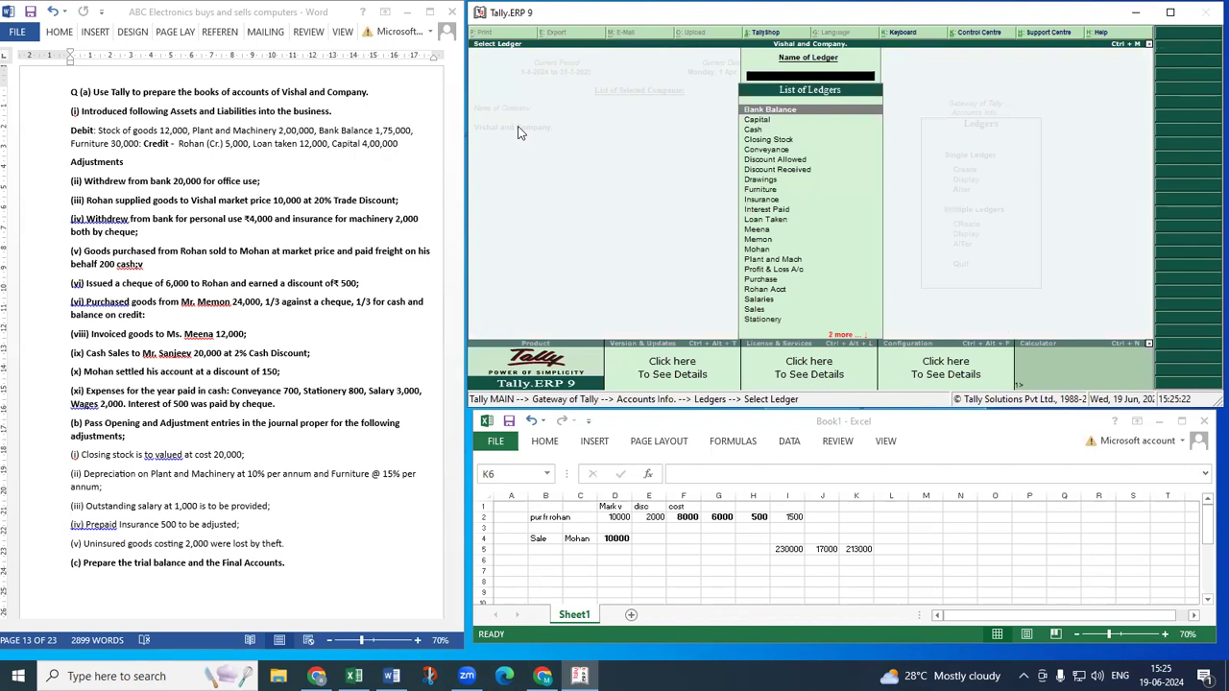
key(Down)
key(Down)
key(Down)
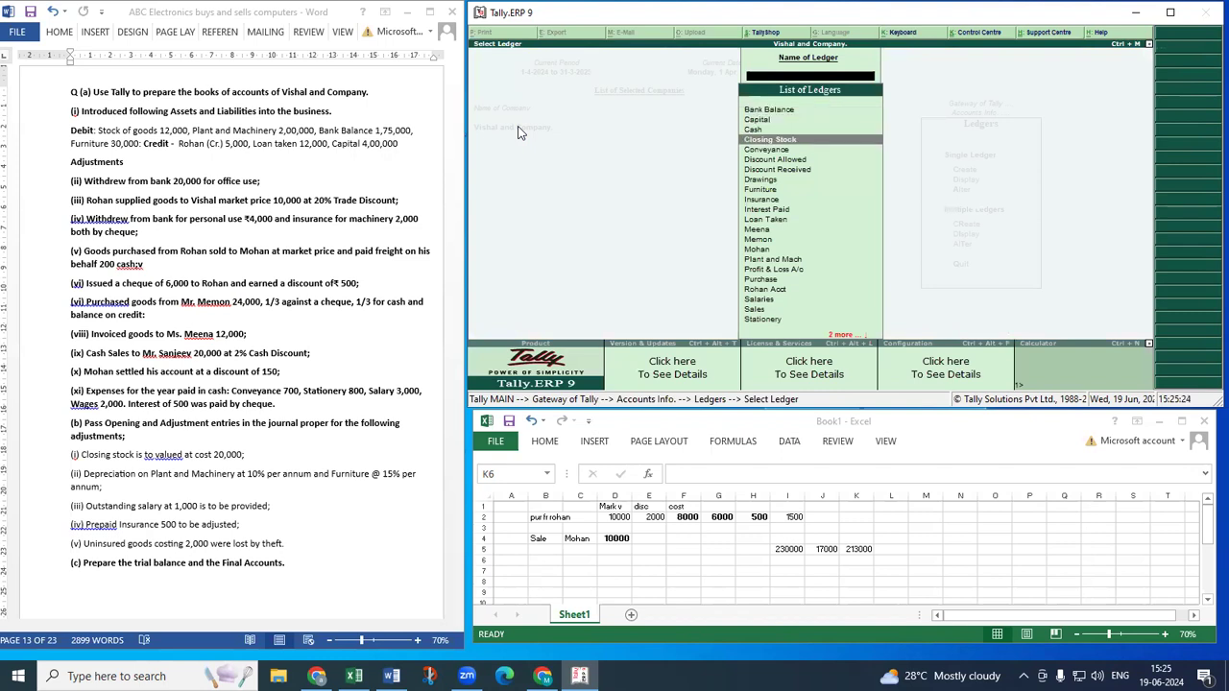
key(Return)
Check the Closing Stock ledger's group, opening balance and closing balance, and accept the ledger.
key(Return)
key(Return)
key(Return)
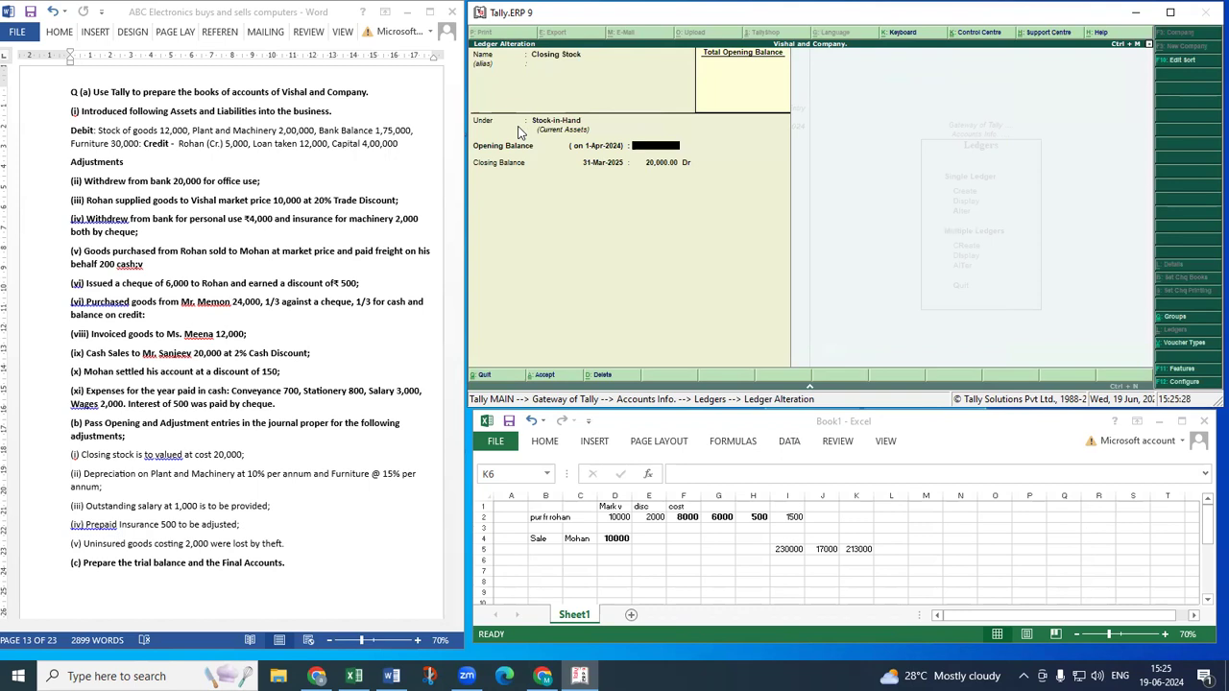
key(Return)
key(Return)
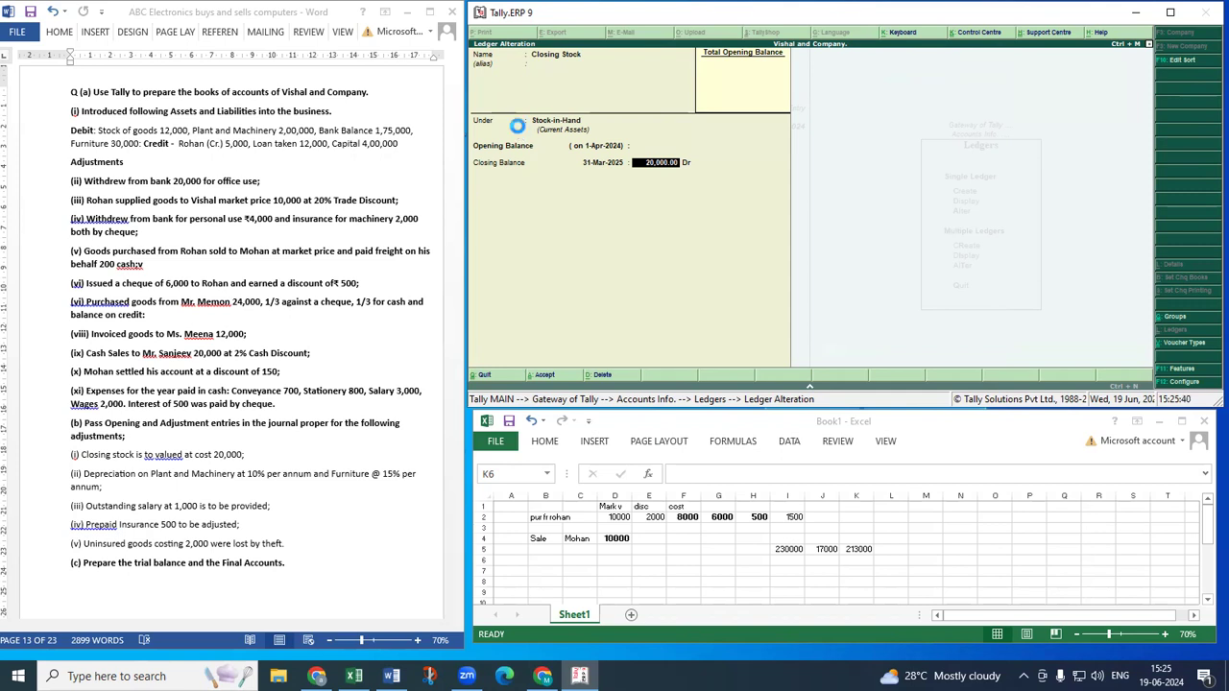
key(ctrl+a)
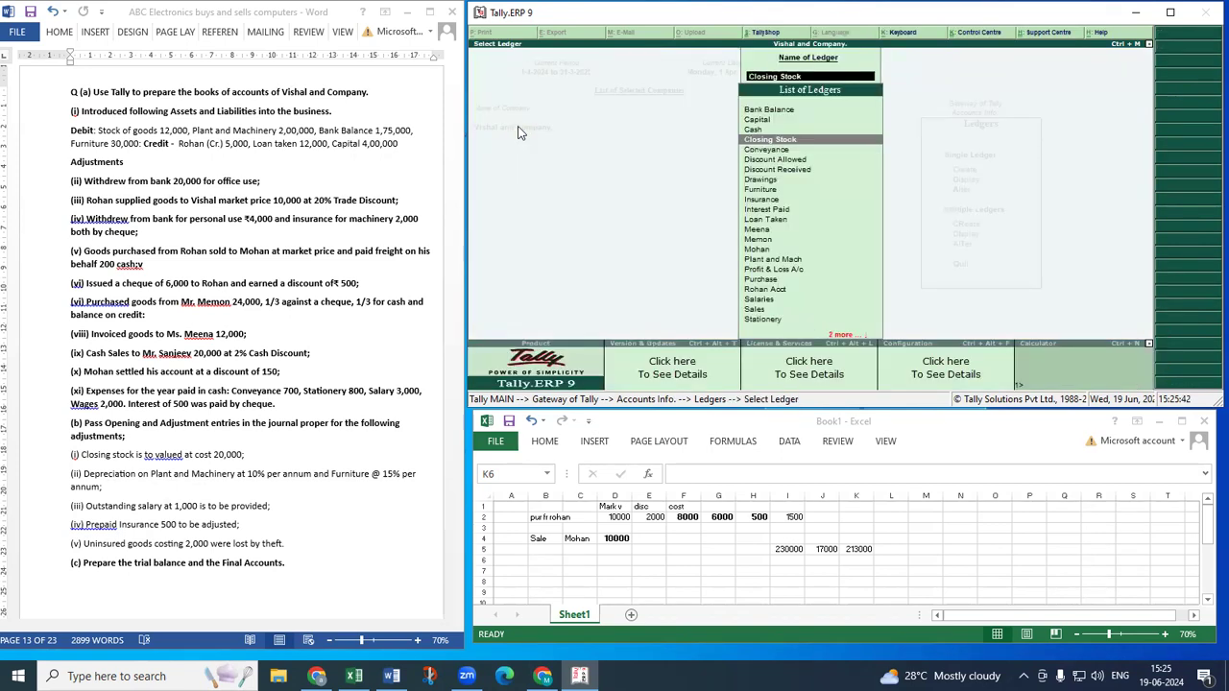
Leave ledger alteration and reopen the Profit & Loss account.
key(Escape)
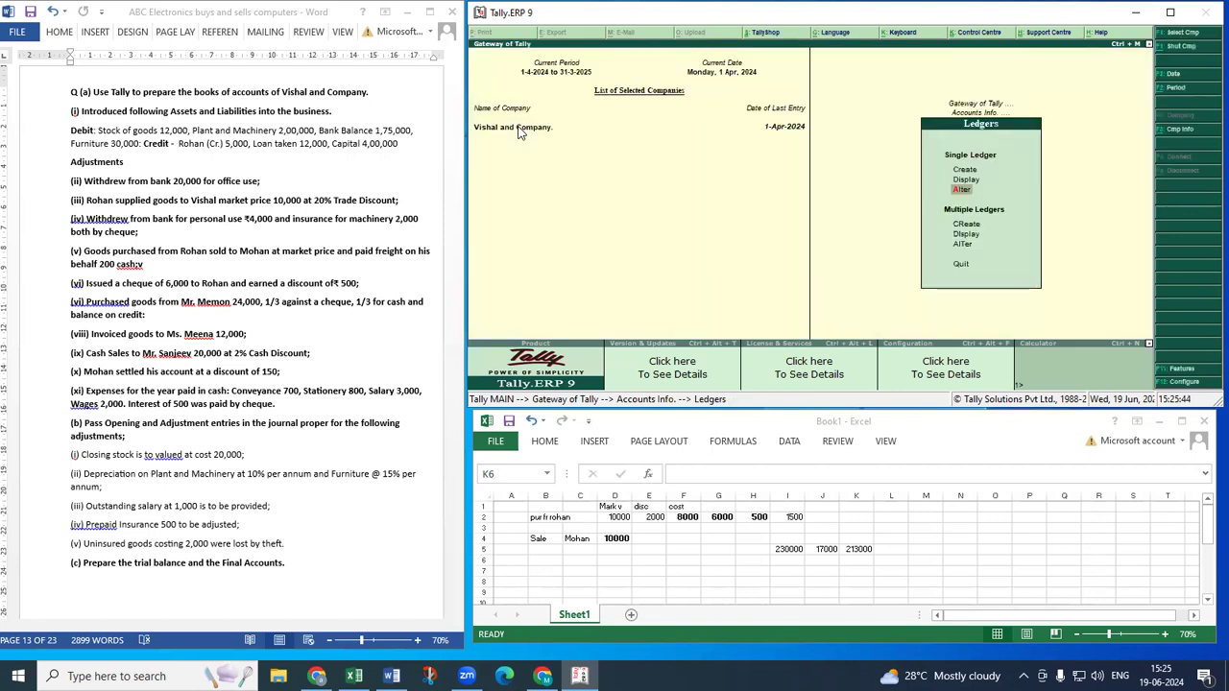
key(Escape)
key(Escape)
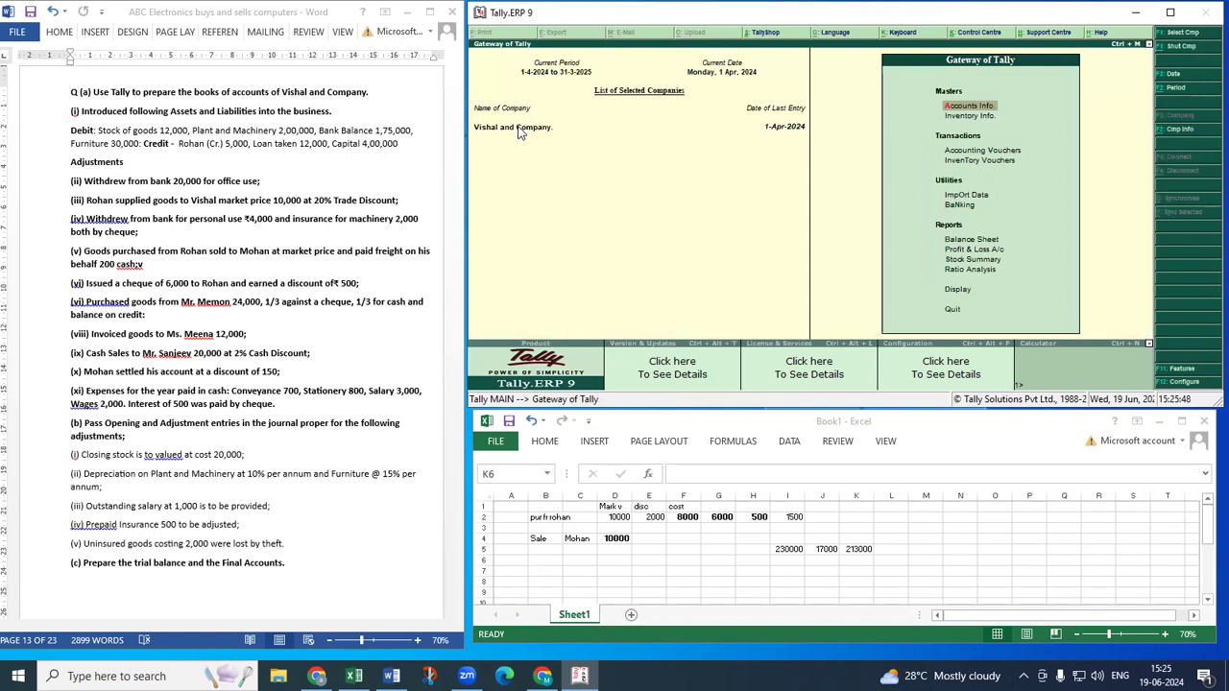
key(p)
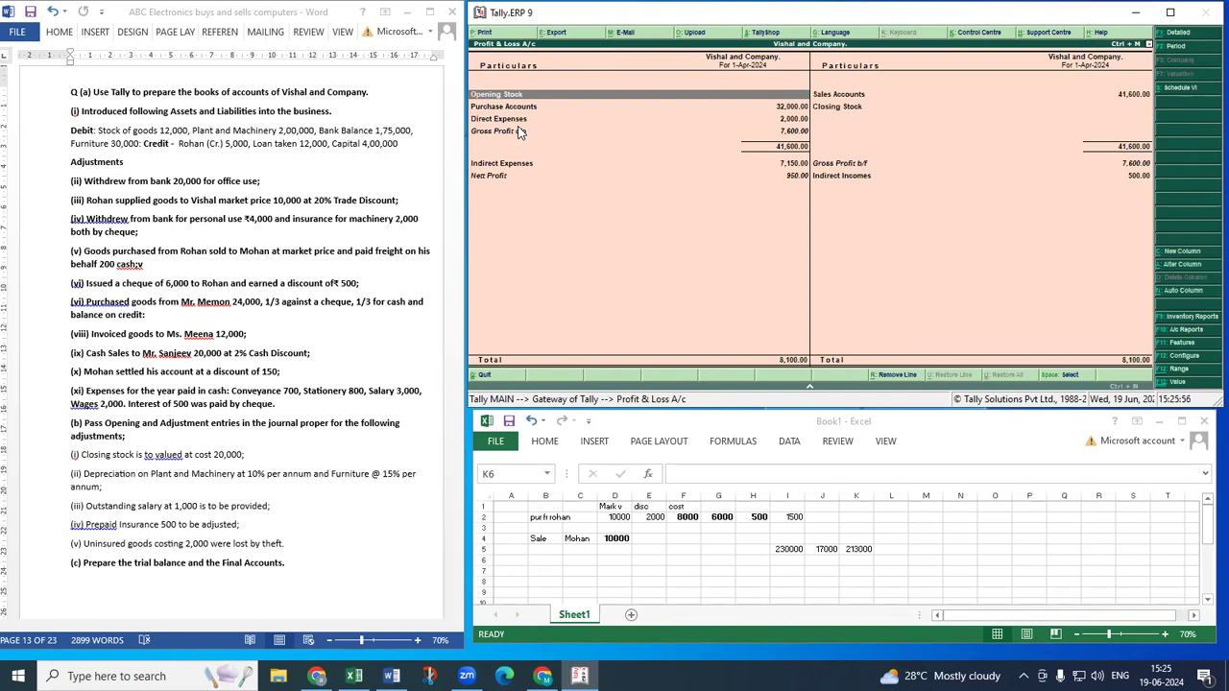
Set Integrate accounts and inventory back to Yes and review the detailed Profit & Loss account before closing it.
key(F11)
key(Return)
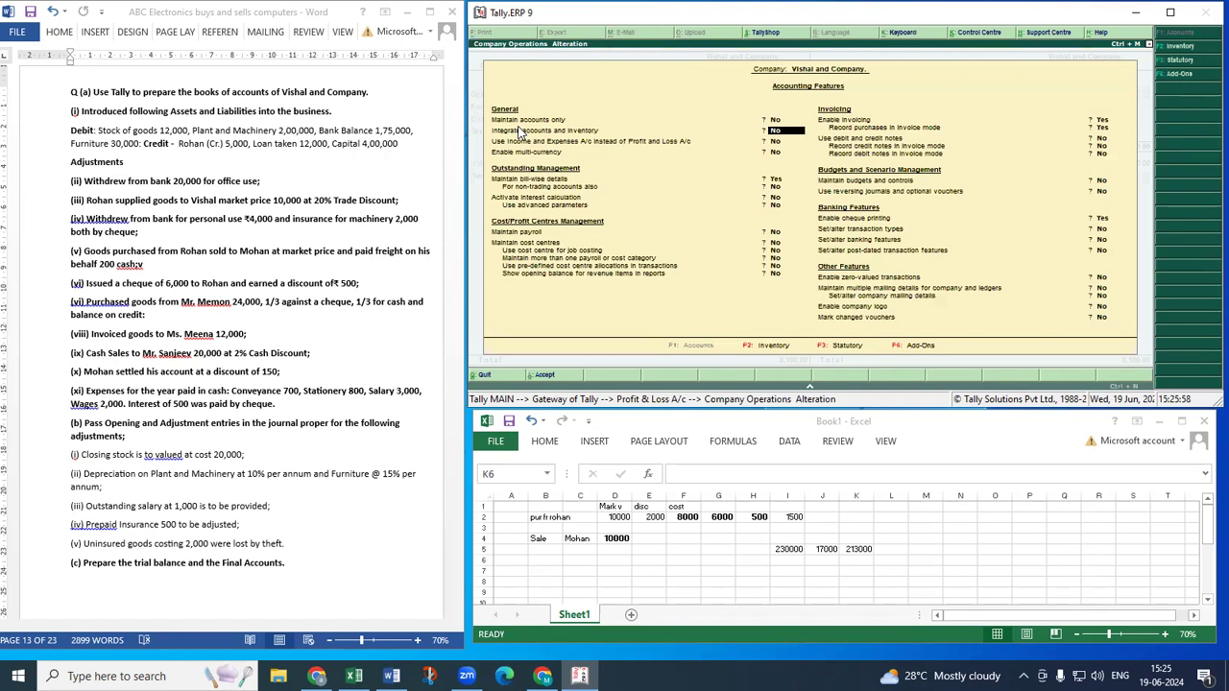
text(y)
key(Return)
key(ctrl+a)
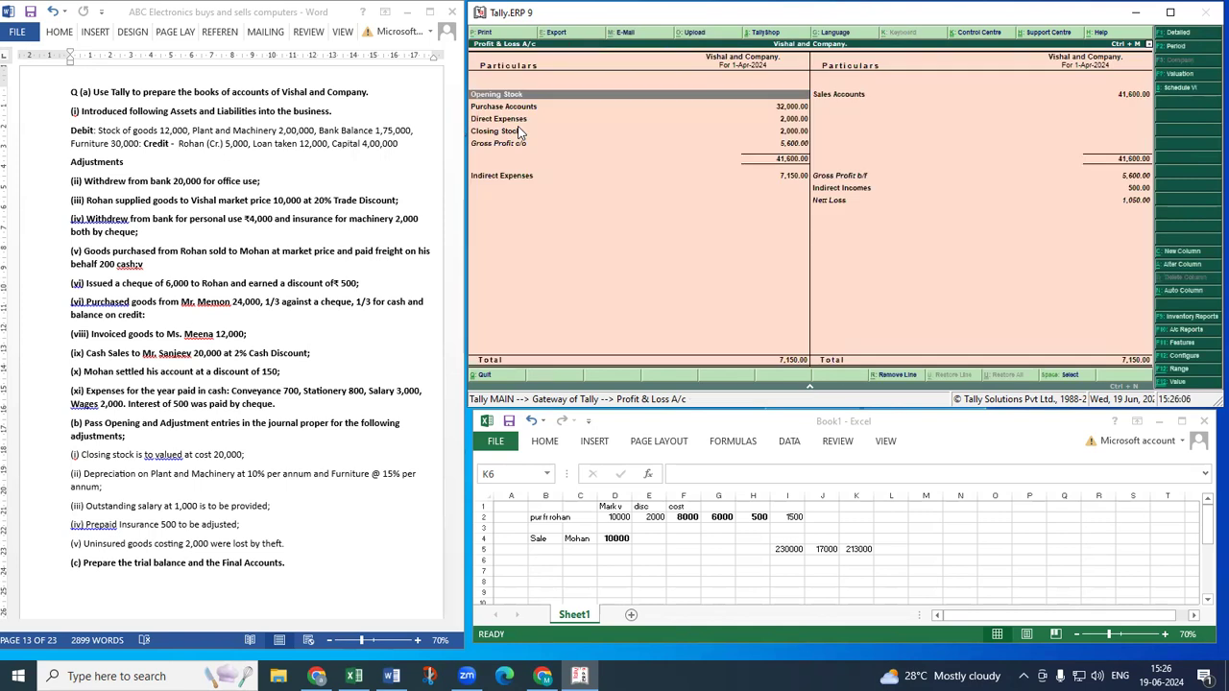
key(alt+F1)
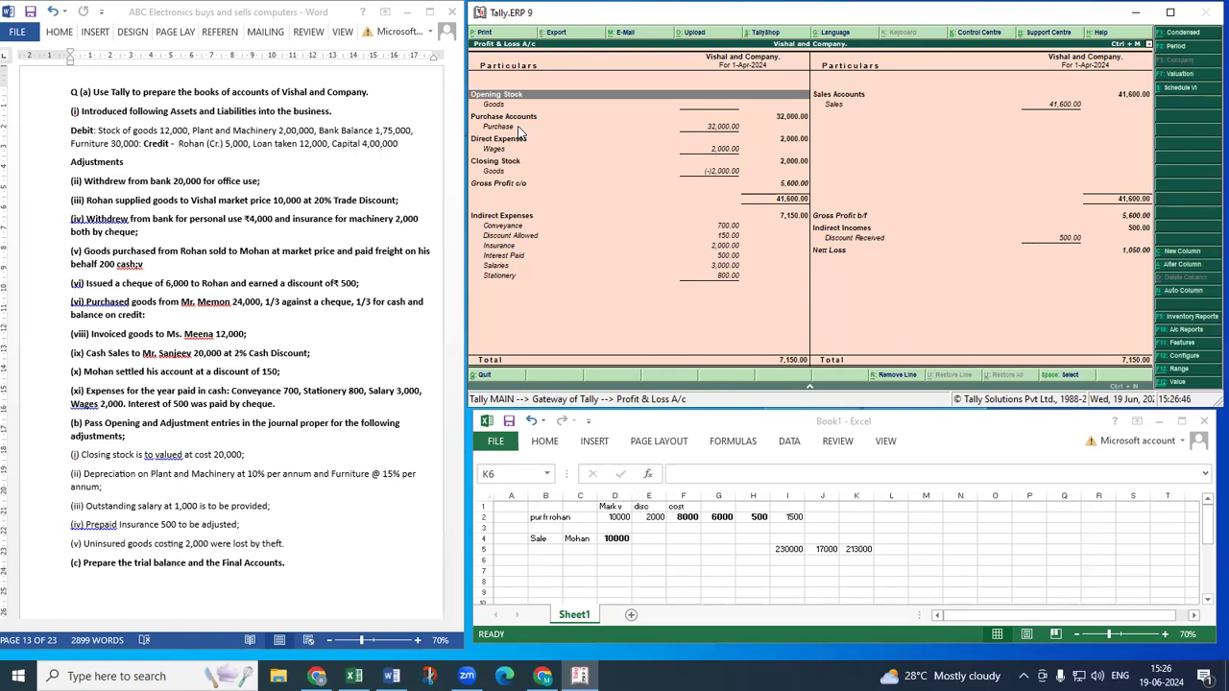
key(Escape)
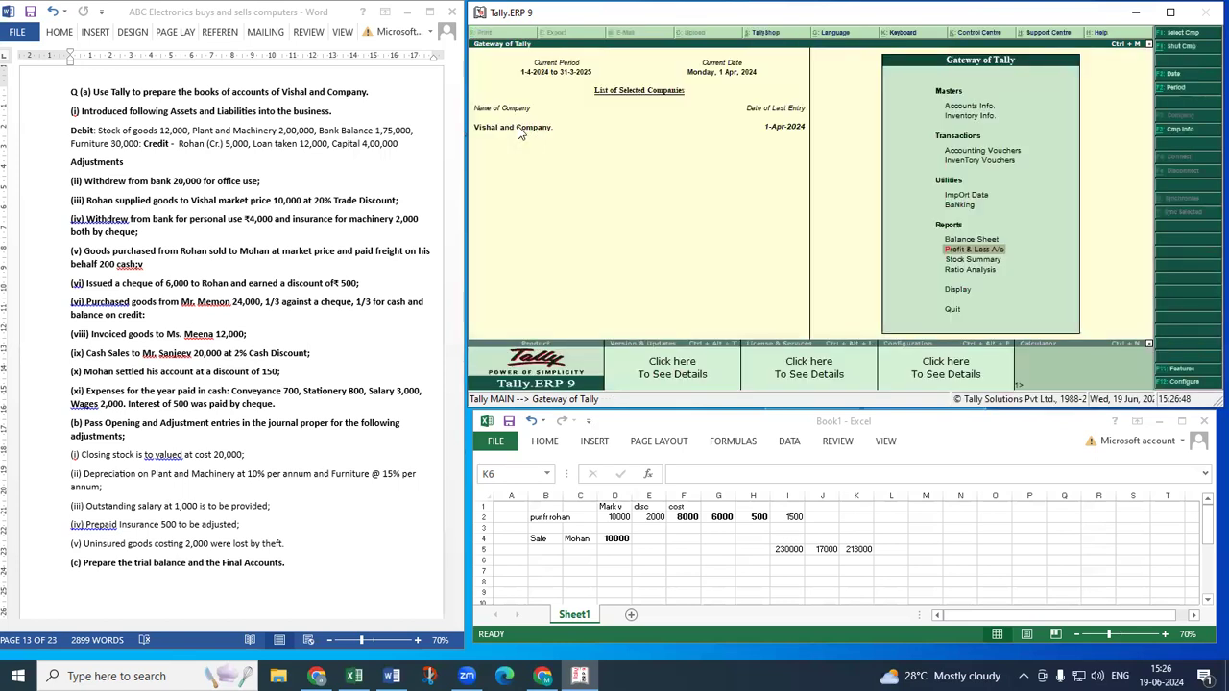
Open the single-ledger alteration list from the accounts masters.
key(Up)
key(Up)
key(d)
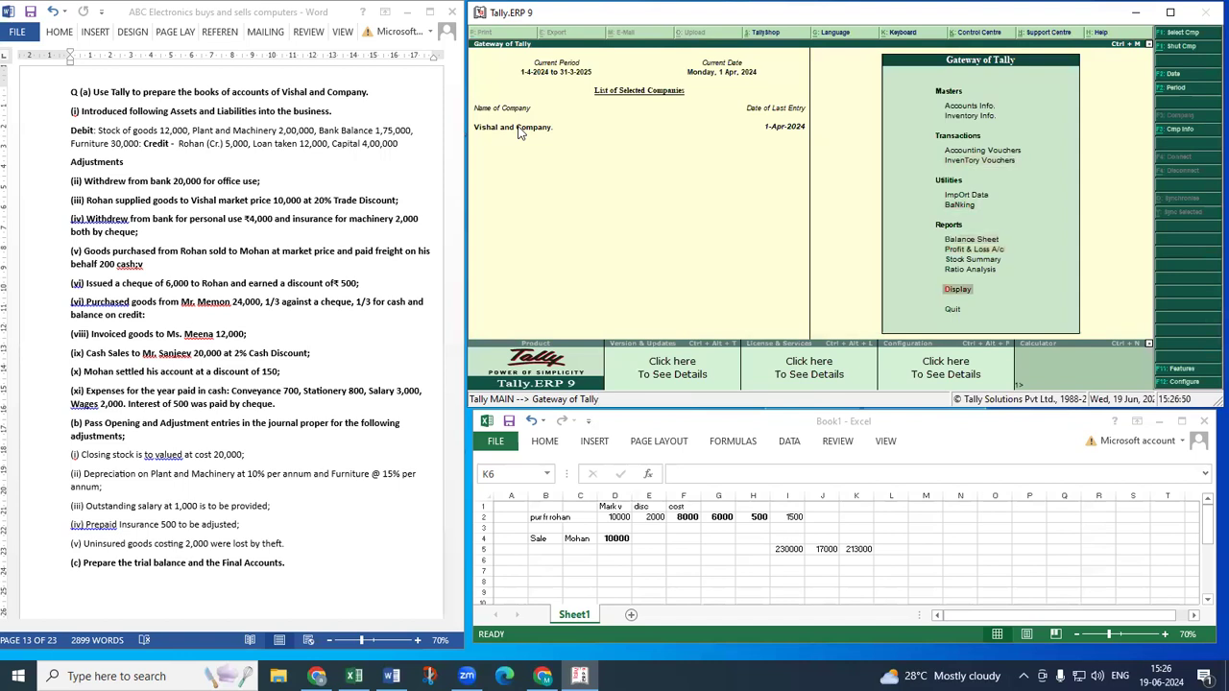
key(Down)
key(Down)
key(Return)
key(Down)
key(Return)
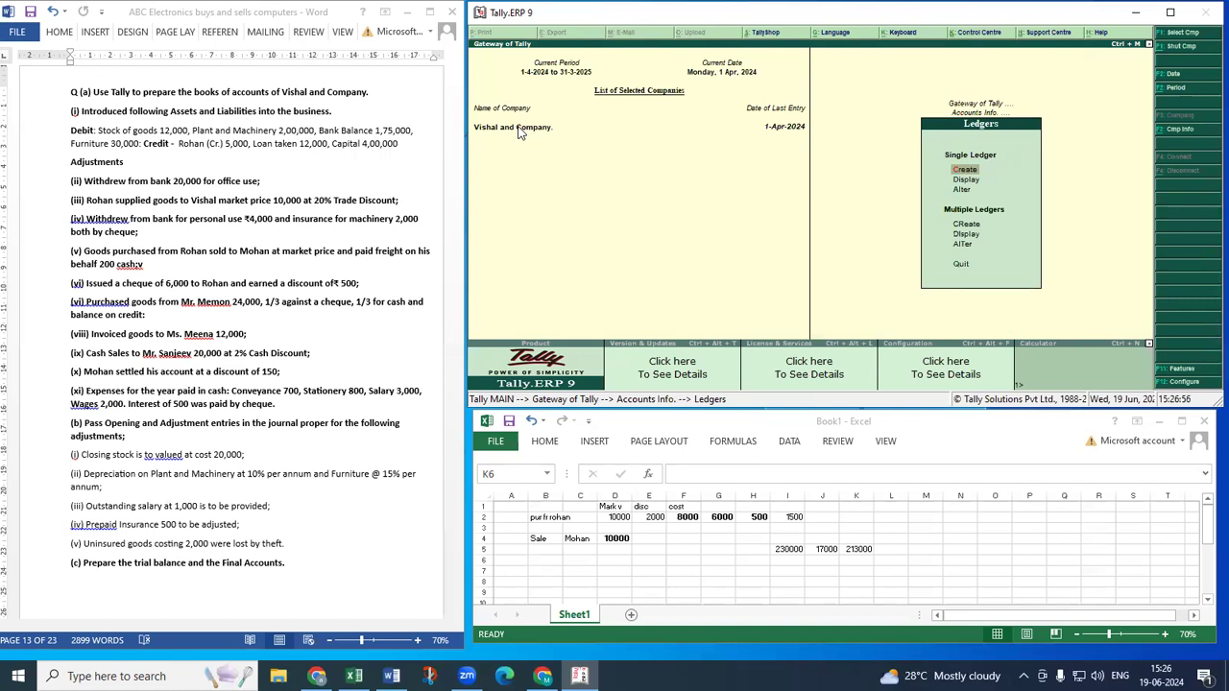
key(Down)
key(Down)
key(Return)
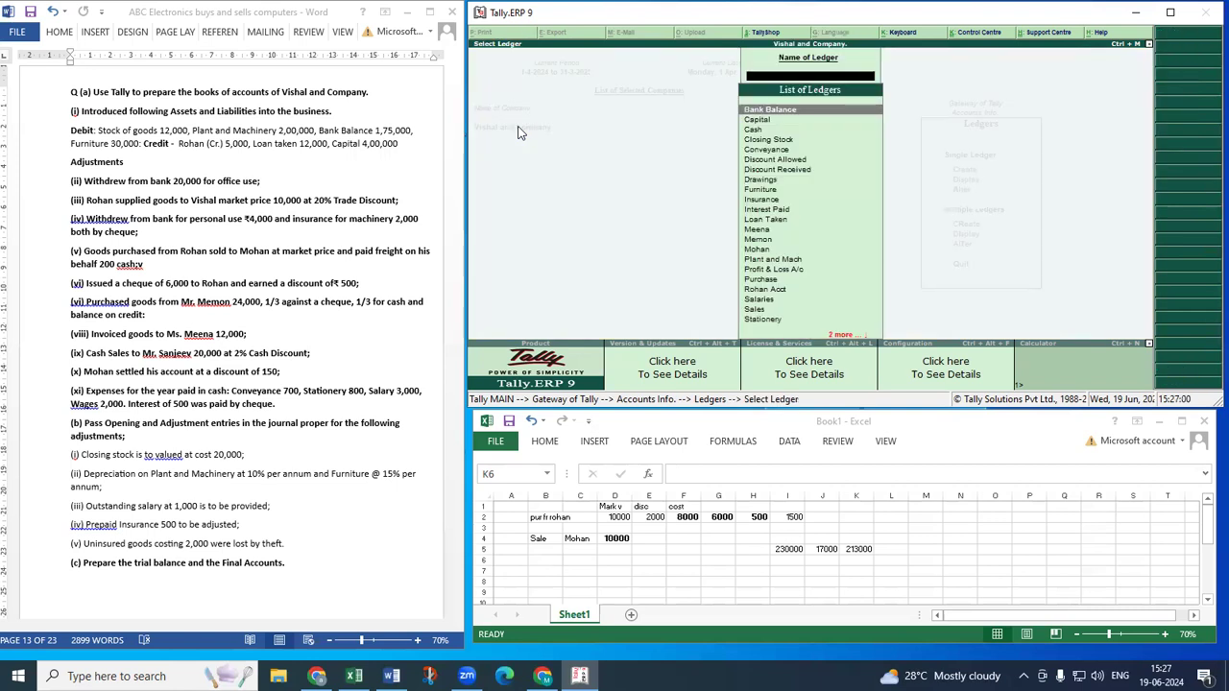
Check the Closing Stock ledger's group, opening balance and closing balance, and leave ledger alteration without changes.
key(Down)
key(Down)
key(Down)
key(Return)
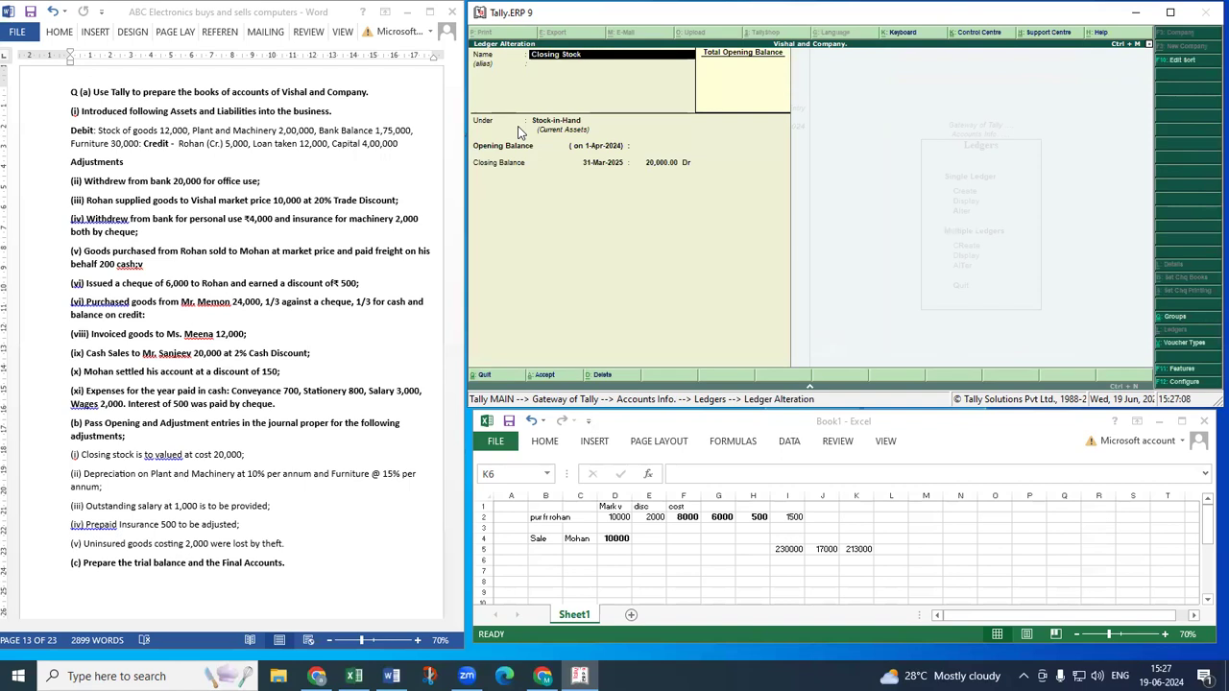
key(Escape)
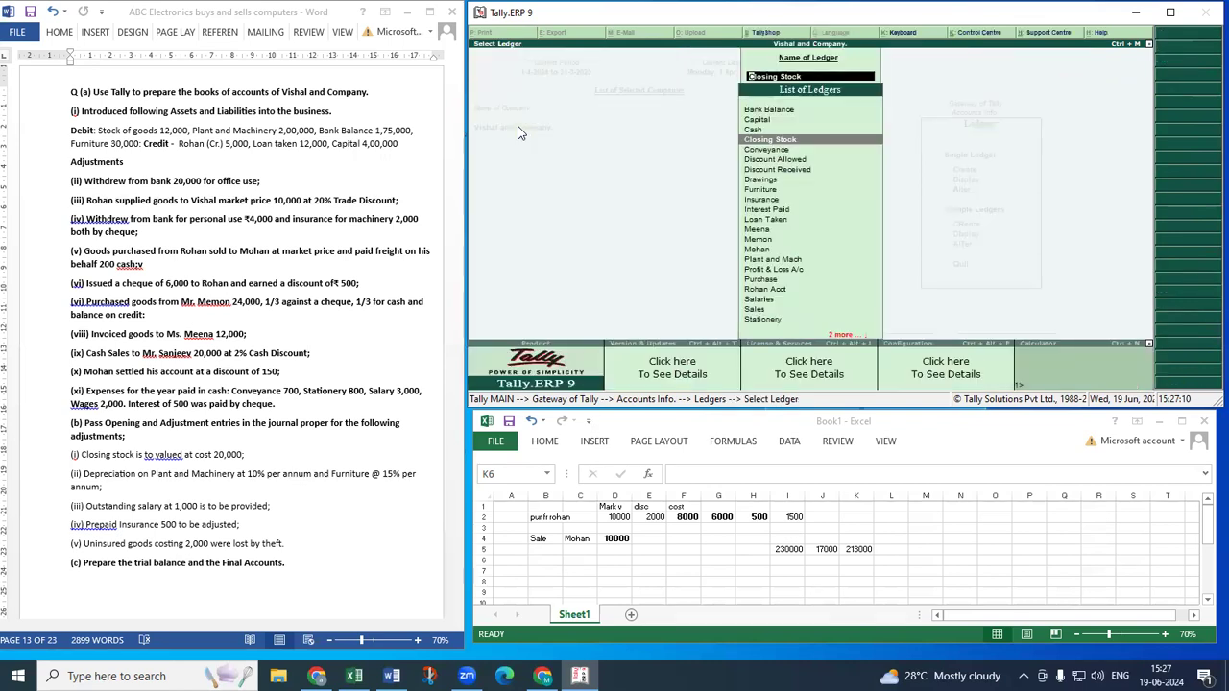
key(Escape)
key(Escape)
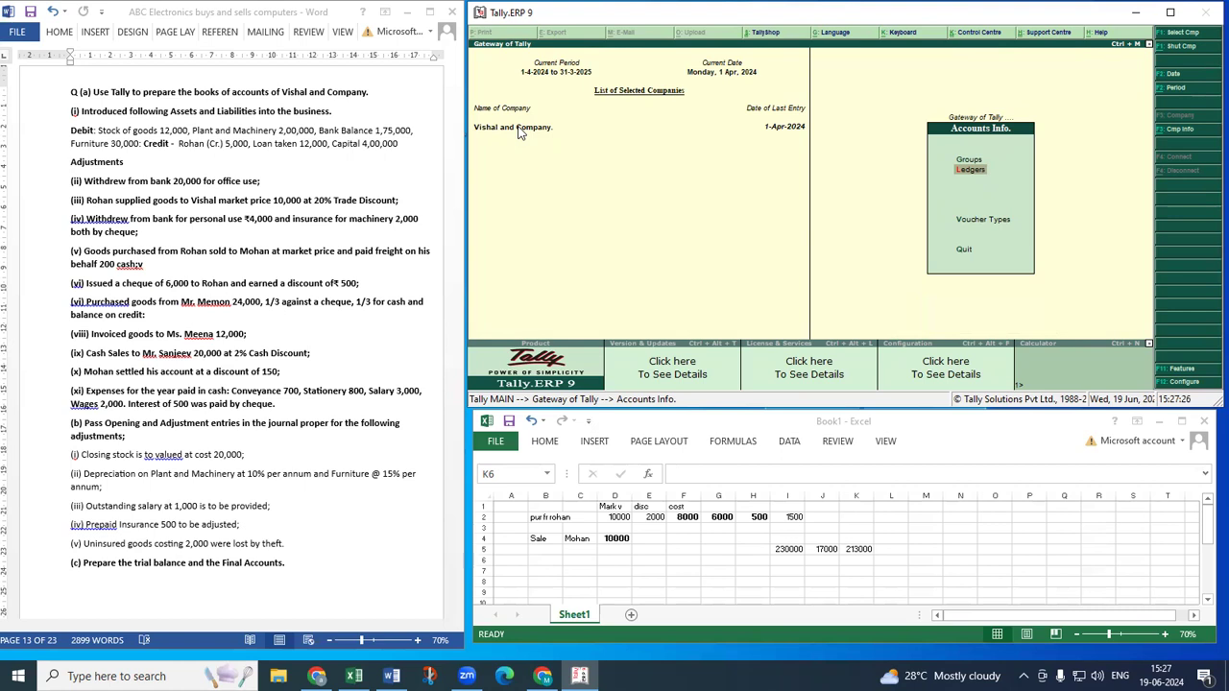
Return to the Gateway of Tally and open a new journal voucher.
key(Escape)
key(Down)
key(Down)
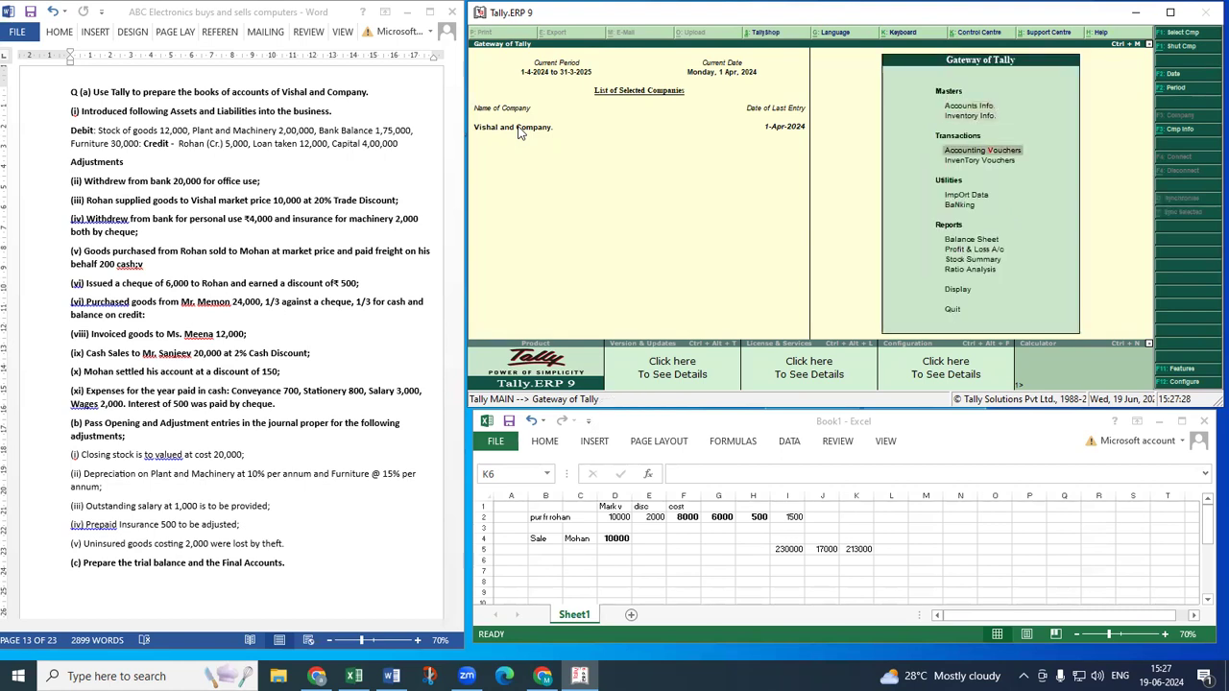
key(Return)
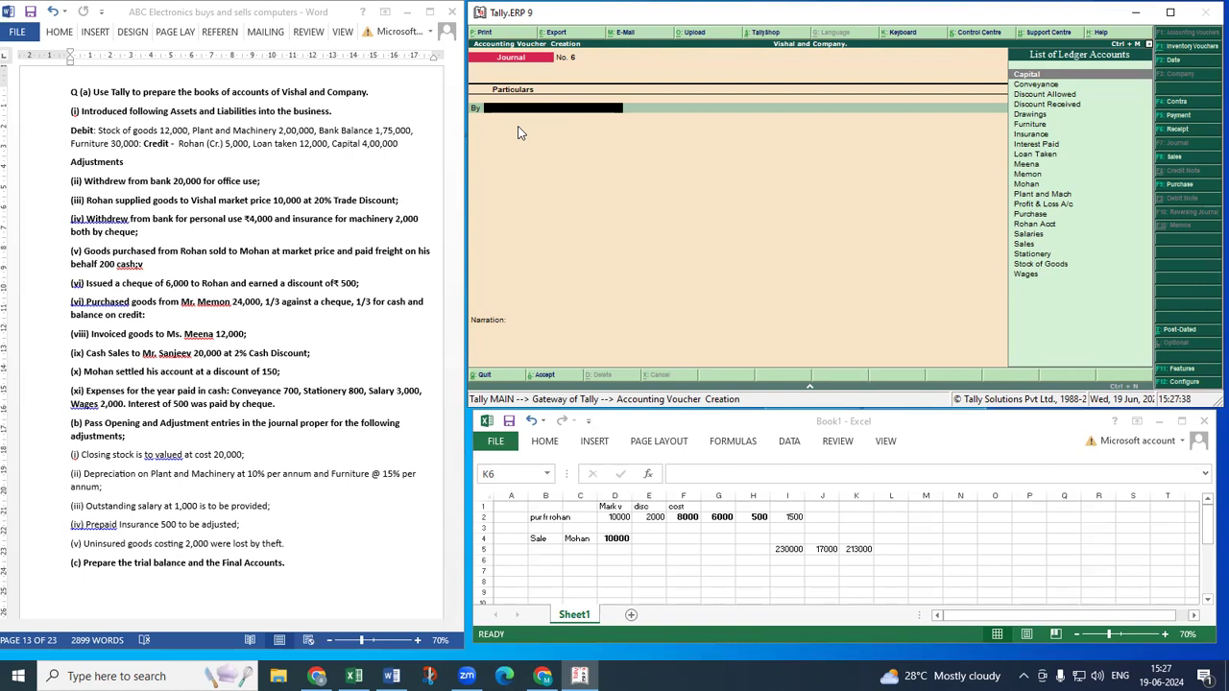
Create a Depreciation ledger under Indirect Expenses for the journal's debit line and accept it.
key(alt+c)
text(De)
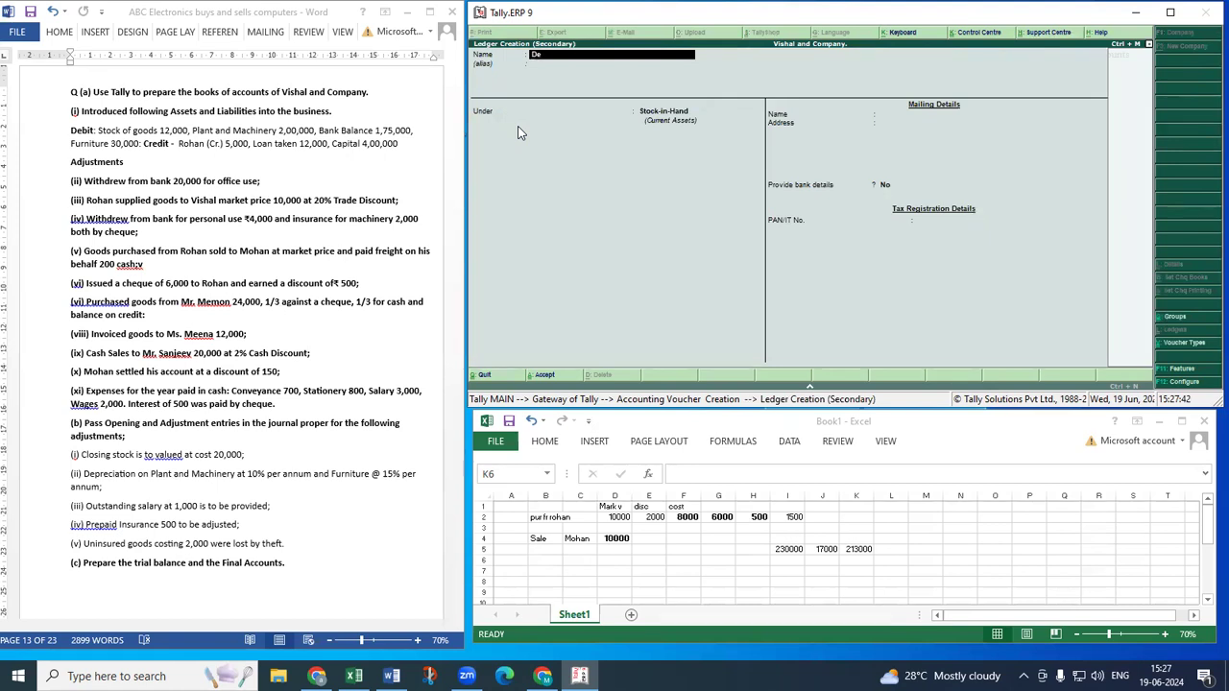
text(preciation)
key(Return)
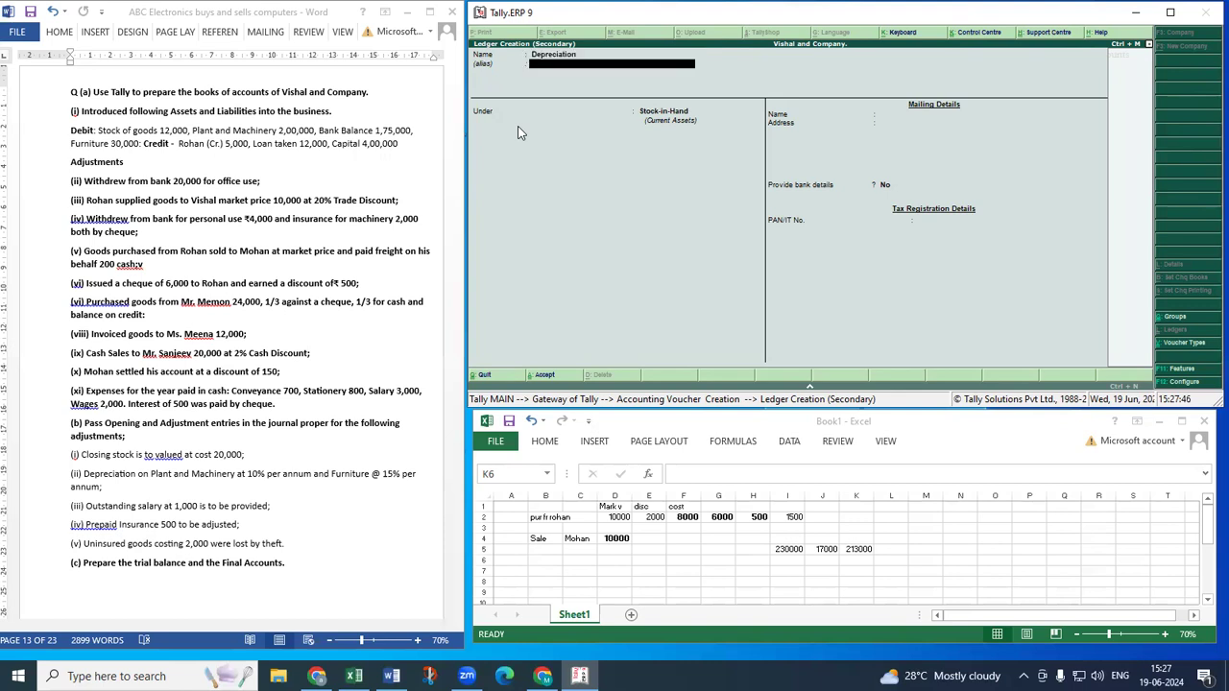
text(i)
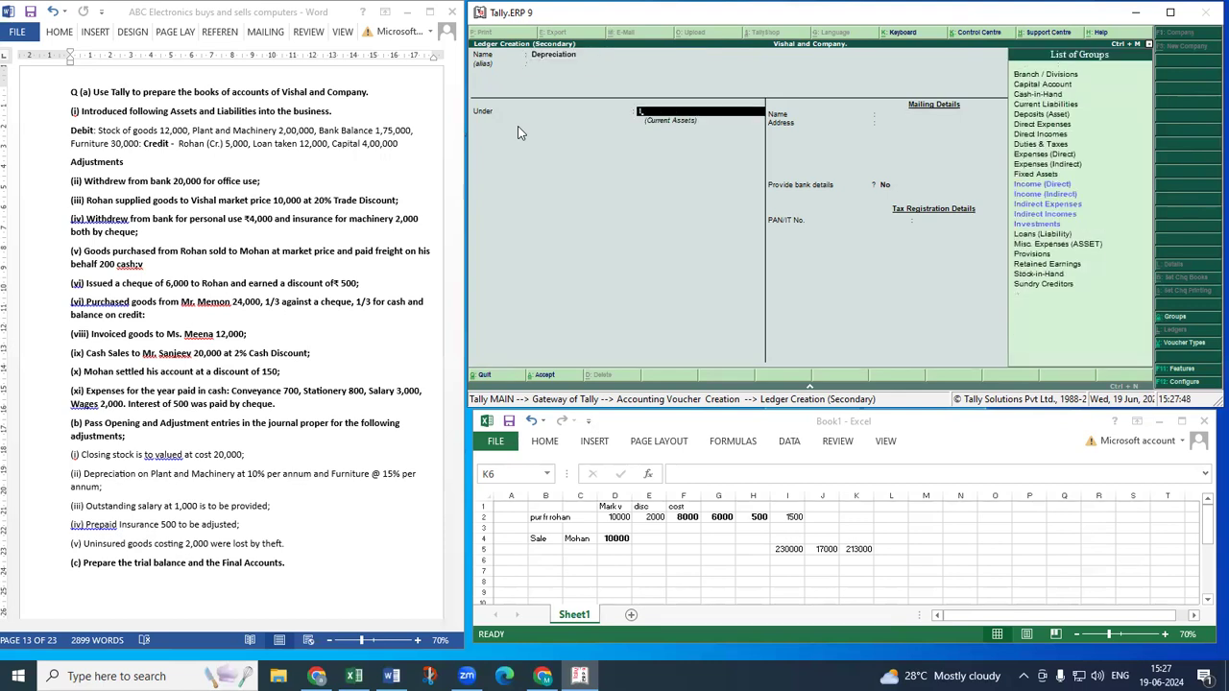
key(Down)
key(Down)
key(Down)
key(Up)
key(Return)
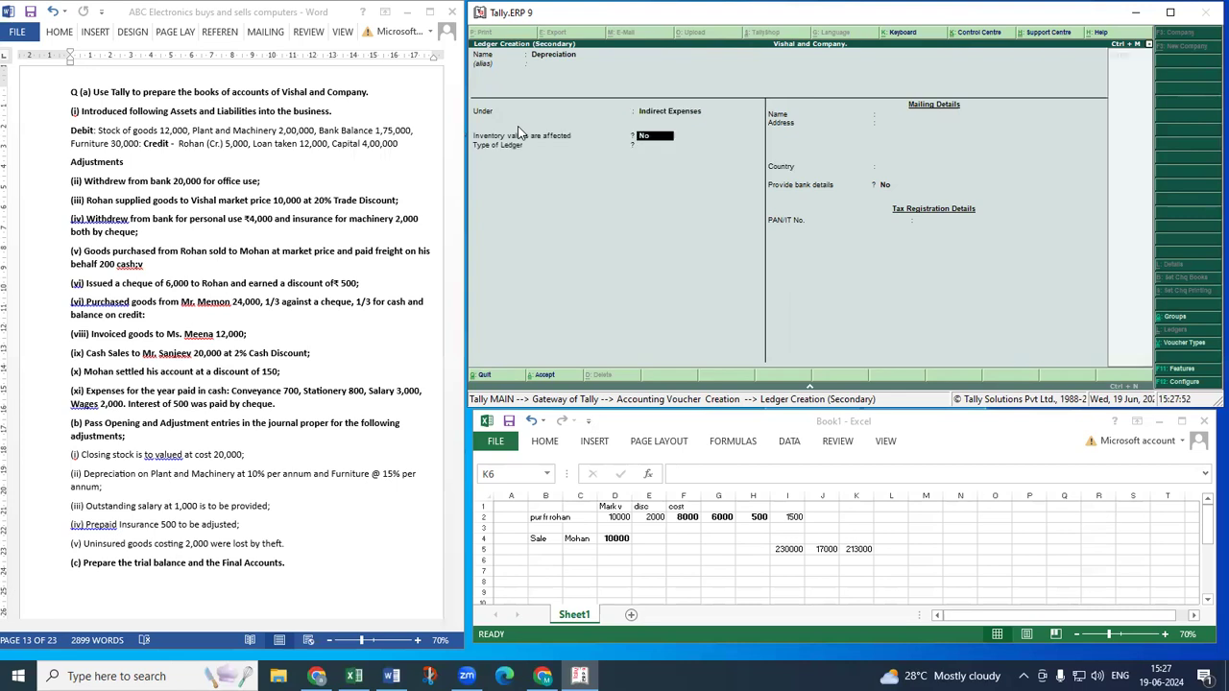
key(ctrl+a)
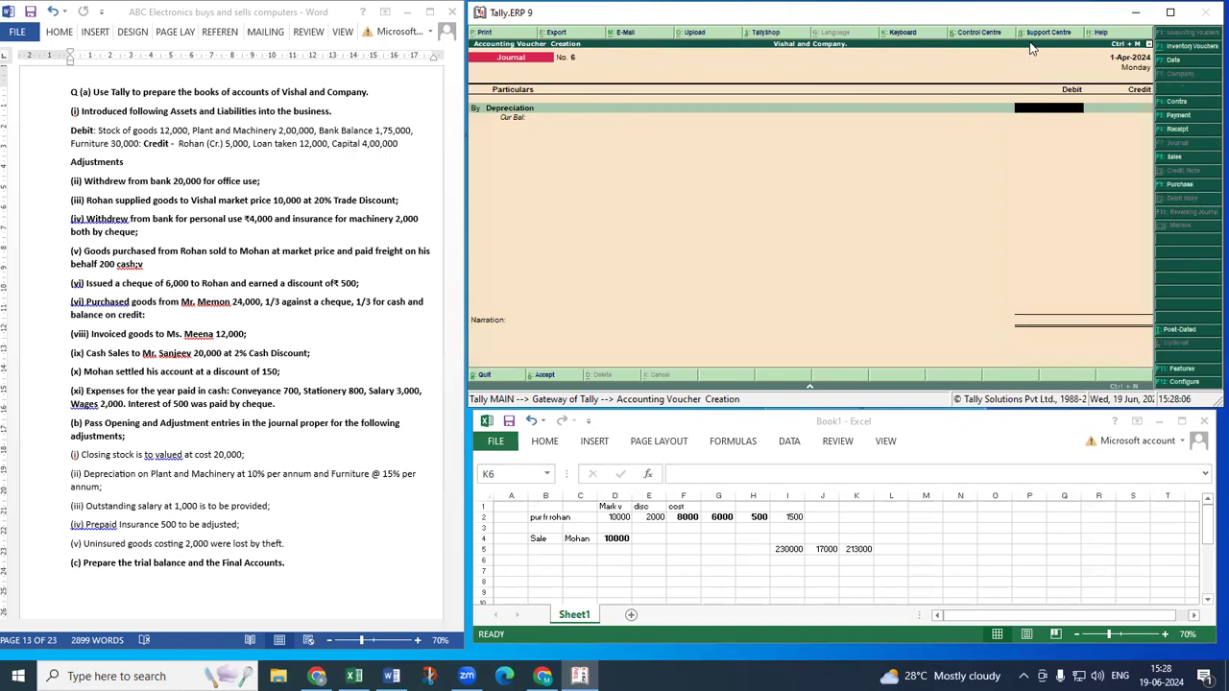
Switch to the Excel sheet and calculate the furniture depreciation in cell N6 as +30000*15%.
click(958, 559)
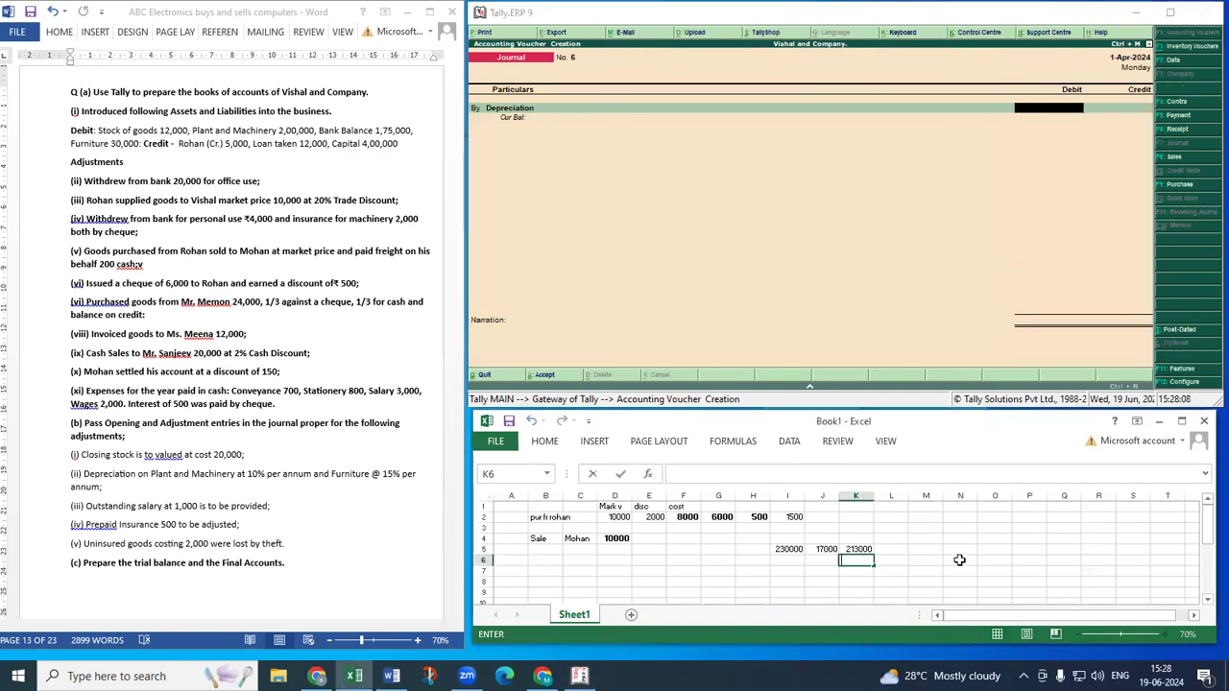
click(959, 559)
text(+30000*15%)
key(Return)
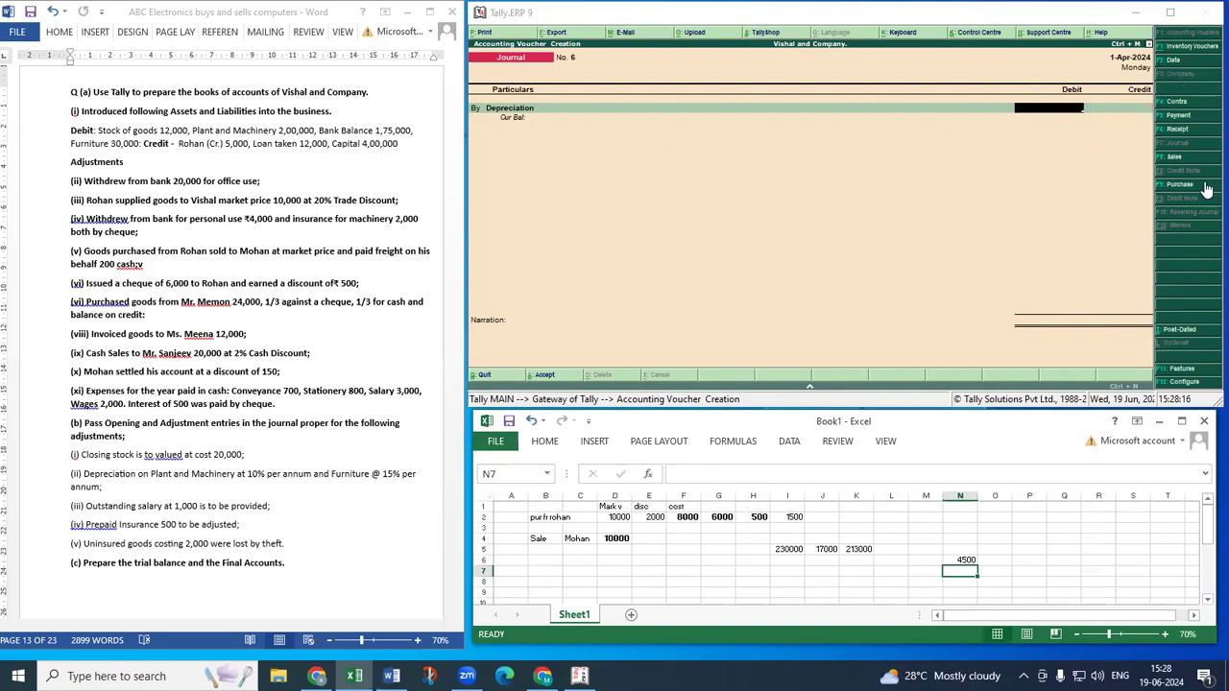
Switch back to Tally and debit Depreciation with 24,500 in the journal voucher.
click(1046, 111)
text(24500)
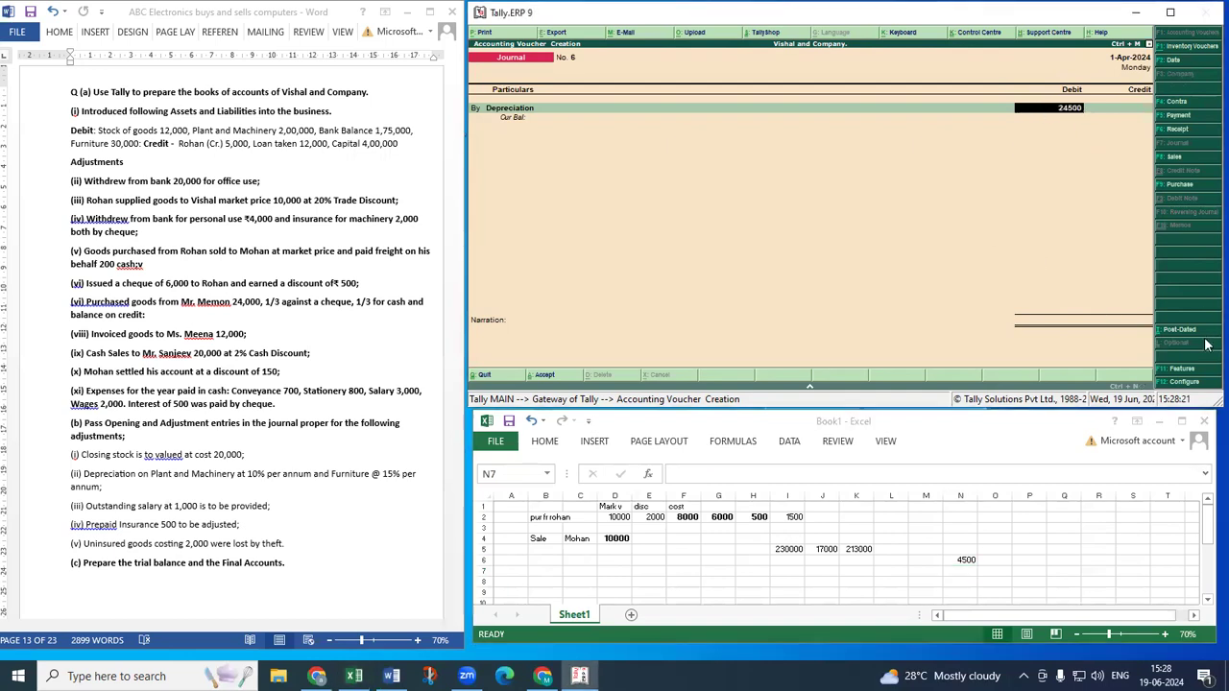
key(Return)
key(Return)
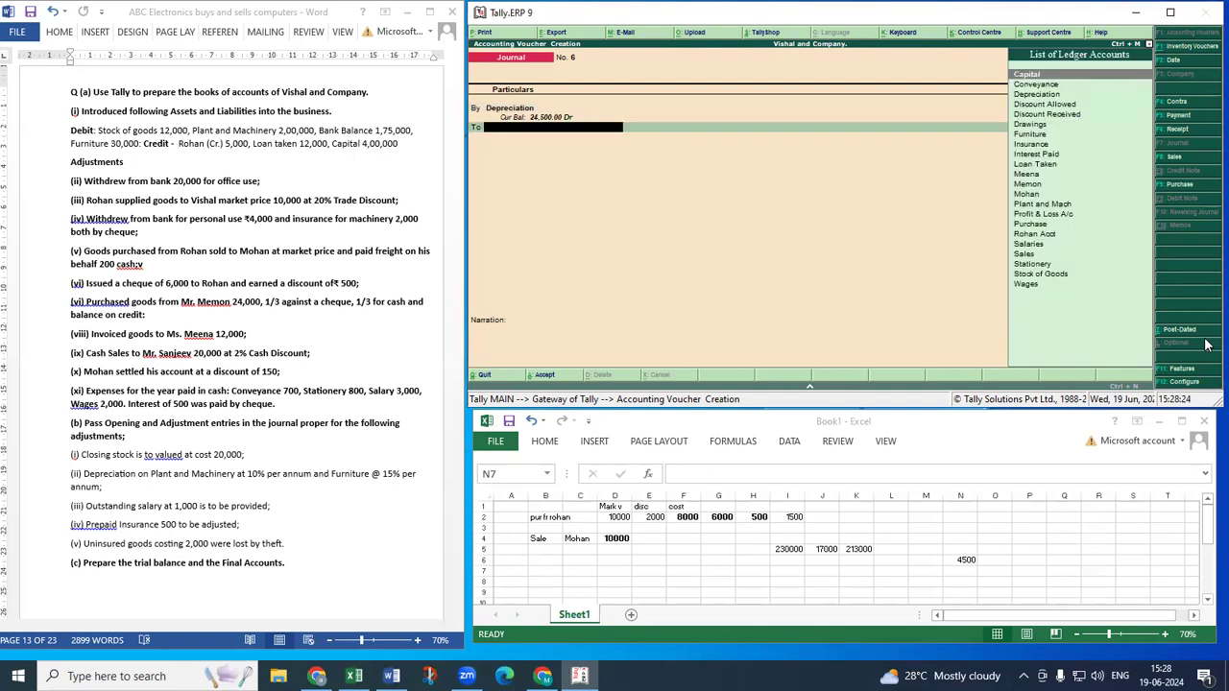
Credit Plant and Mach with 20,000 and Furniture with 4,500, and save the depreciation journal voucher without a narration.
text(p)
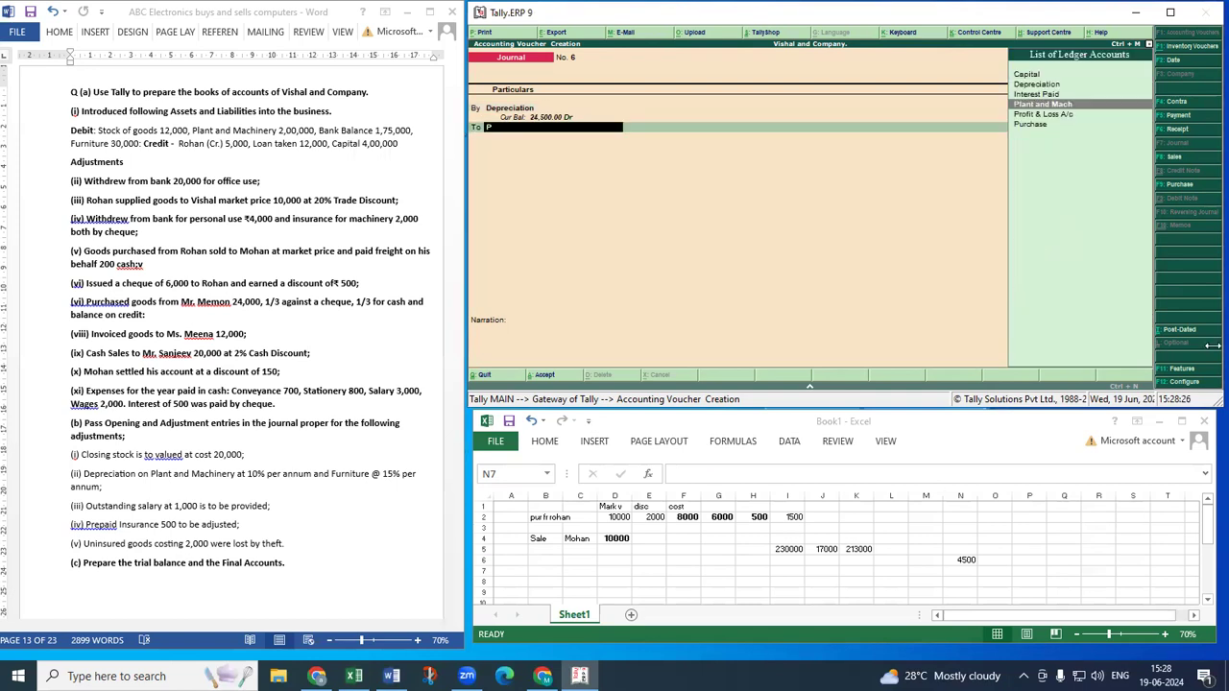
key(Return)
text(20000)
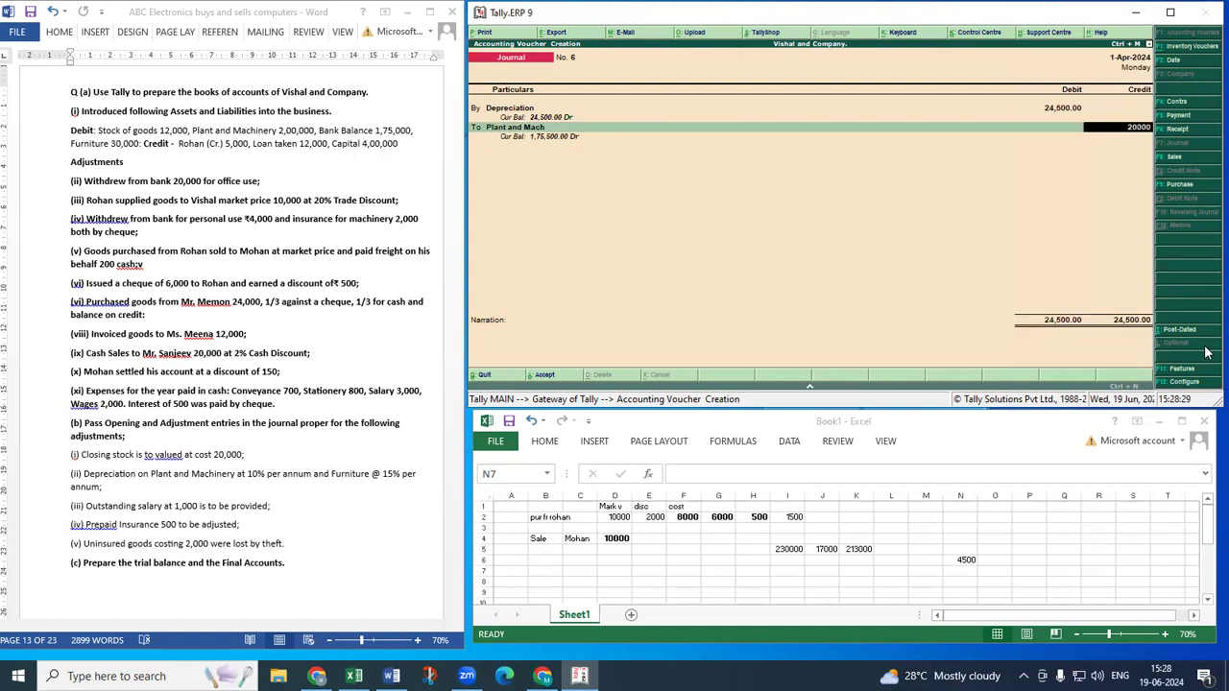
key(Return)
key(Return)
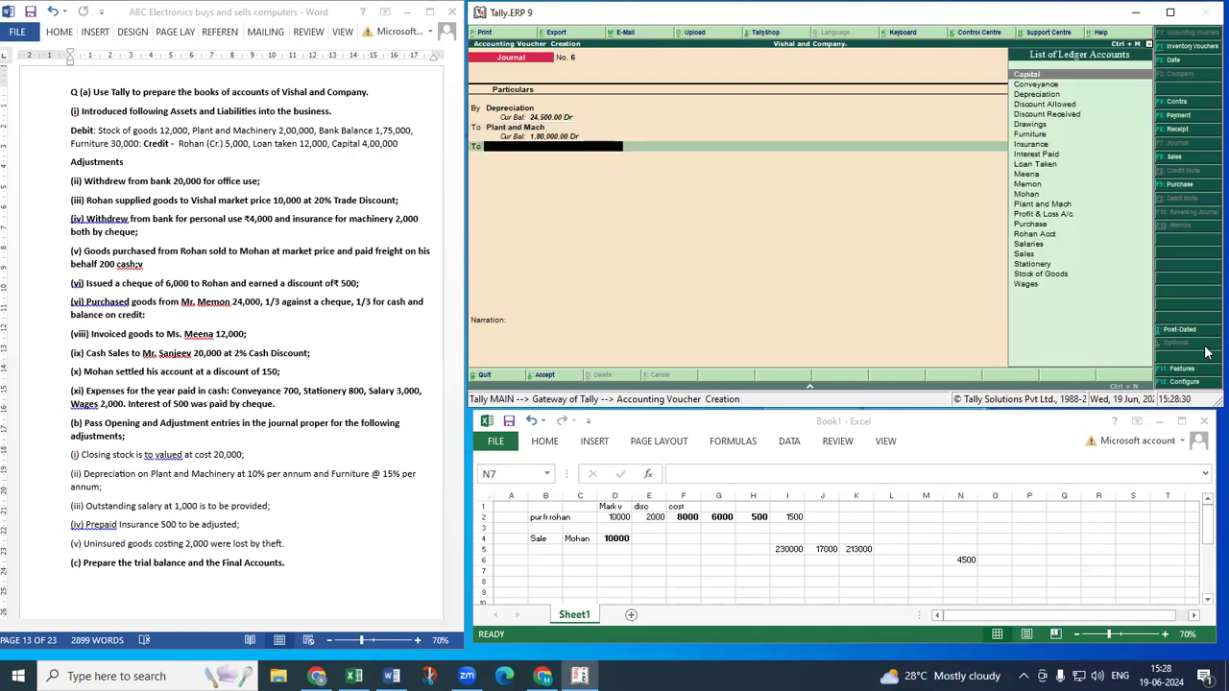
text(f)
key(Return)
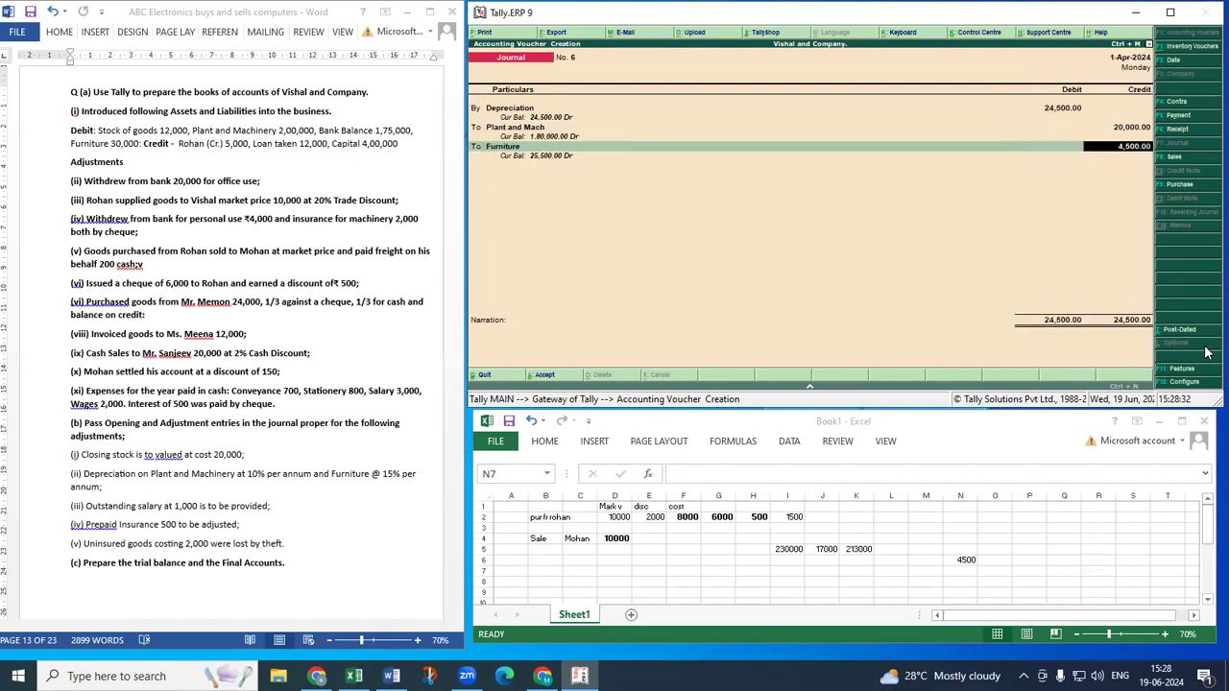
key(Return)
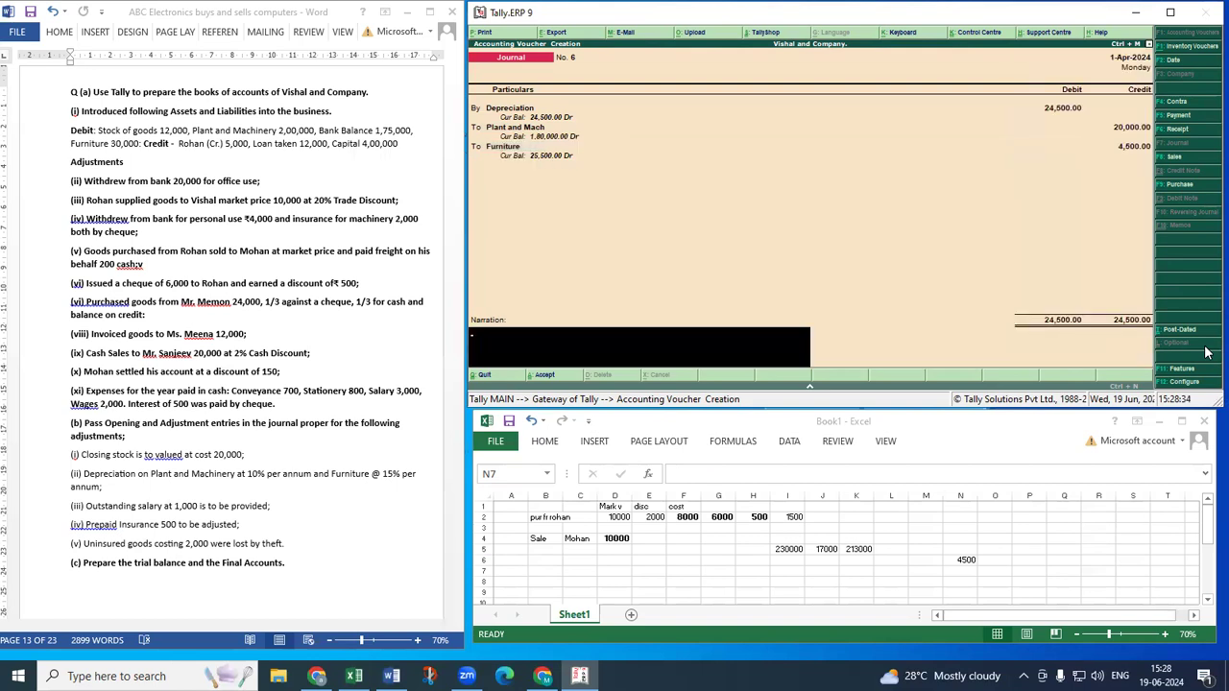
key(Return)
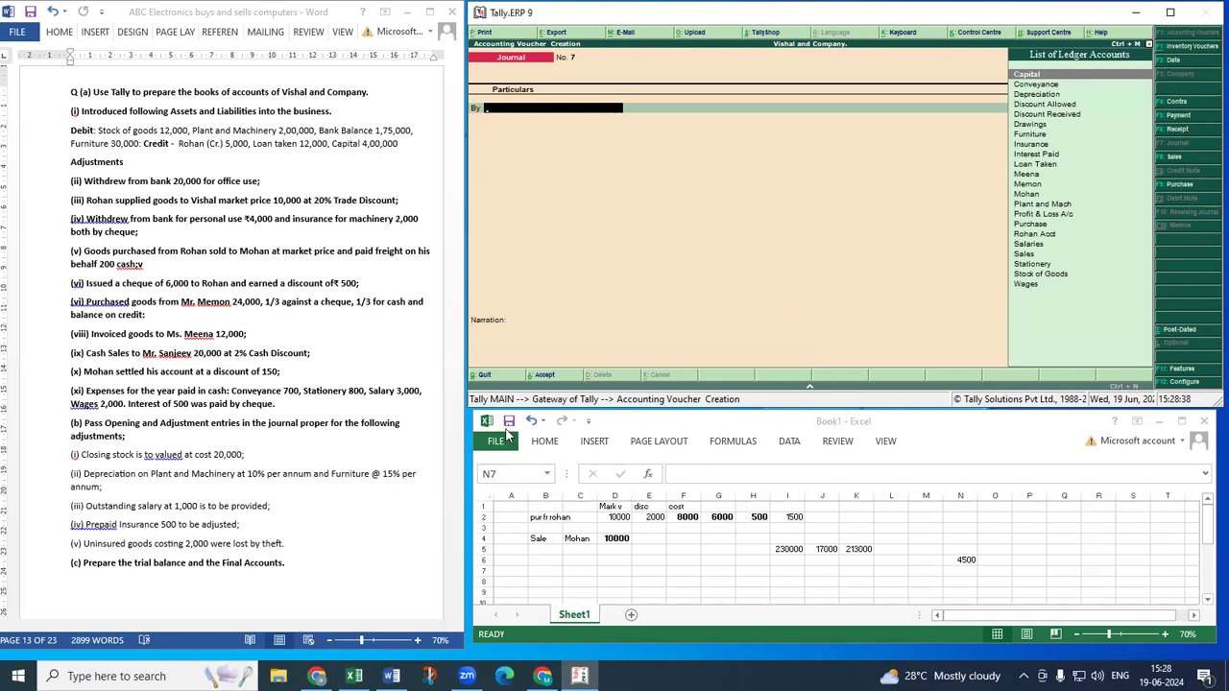
Switch to the Word document and make the closing stock and depreciation adjustment lines (i) and (ii) bold.
click(34, 466)
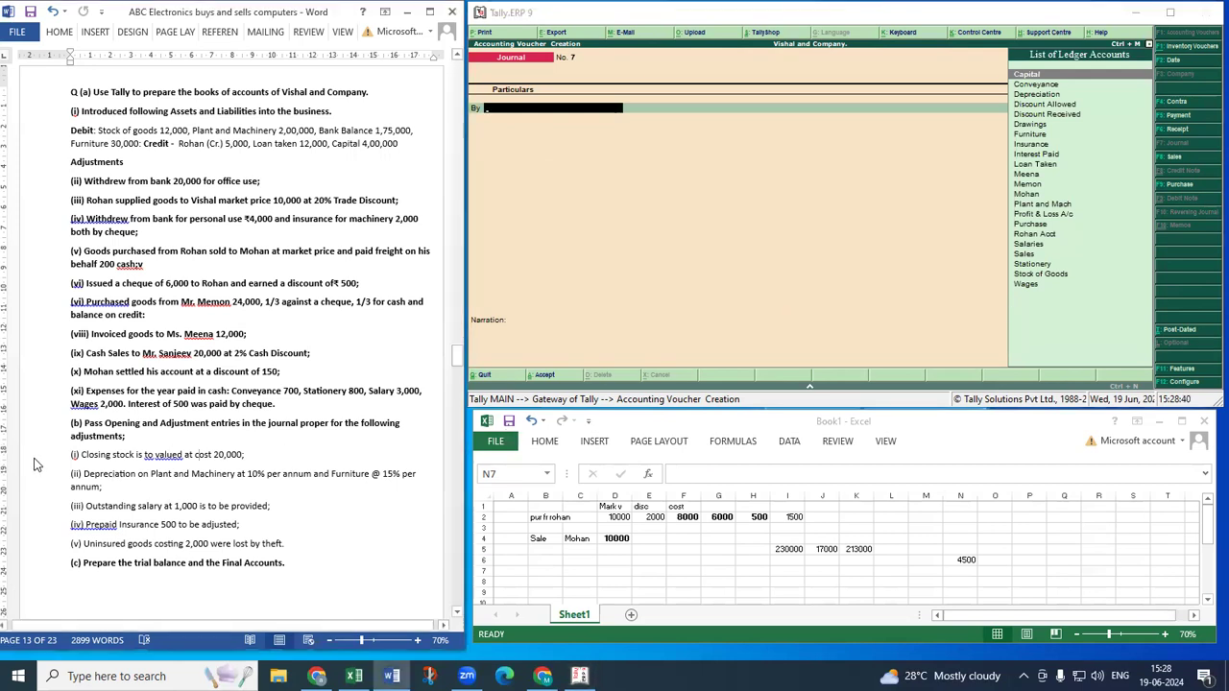
drag(27, 459, 25, 490)
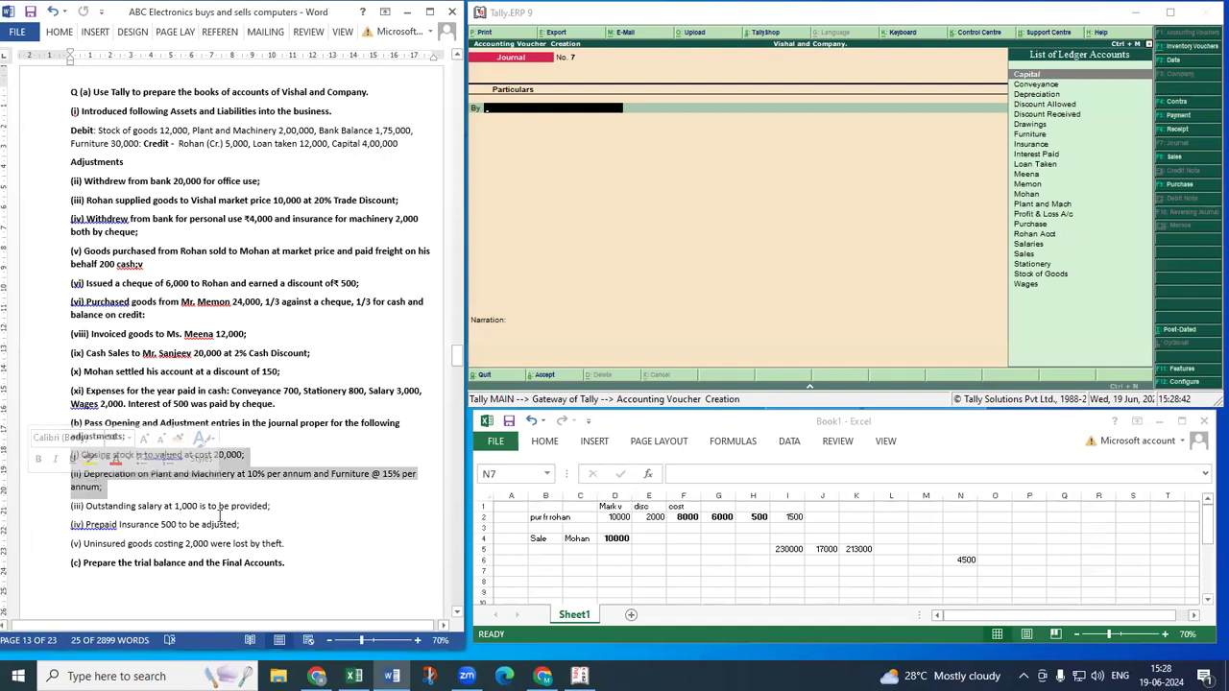
key(ctrl+b)
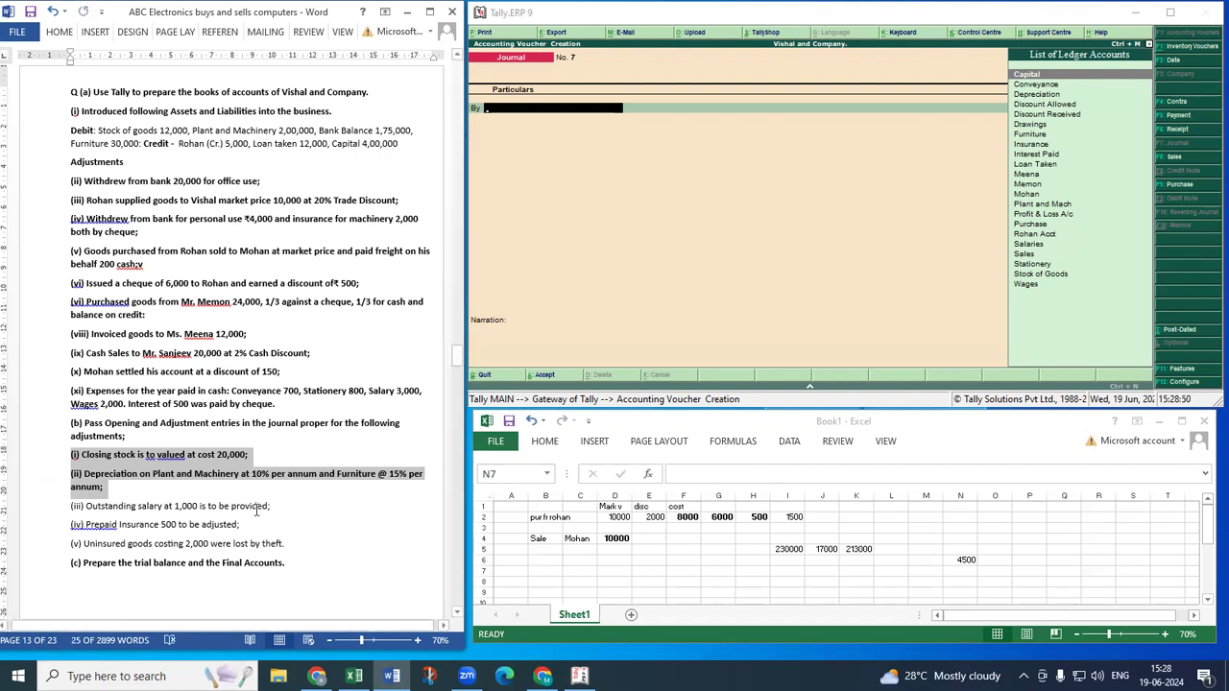
Switch back to Tally and debit Salaries with 1,000 in the new journal voucher.
click(656, 272)
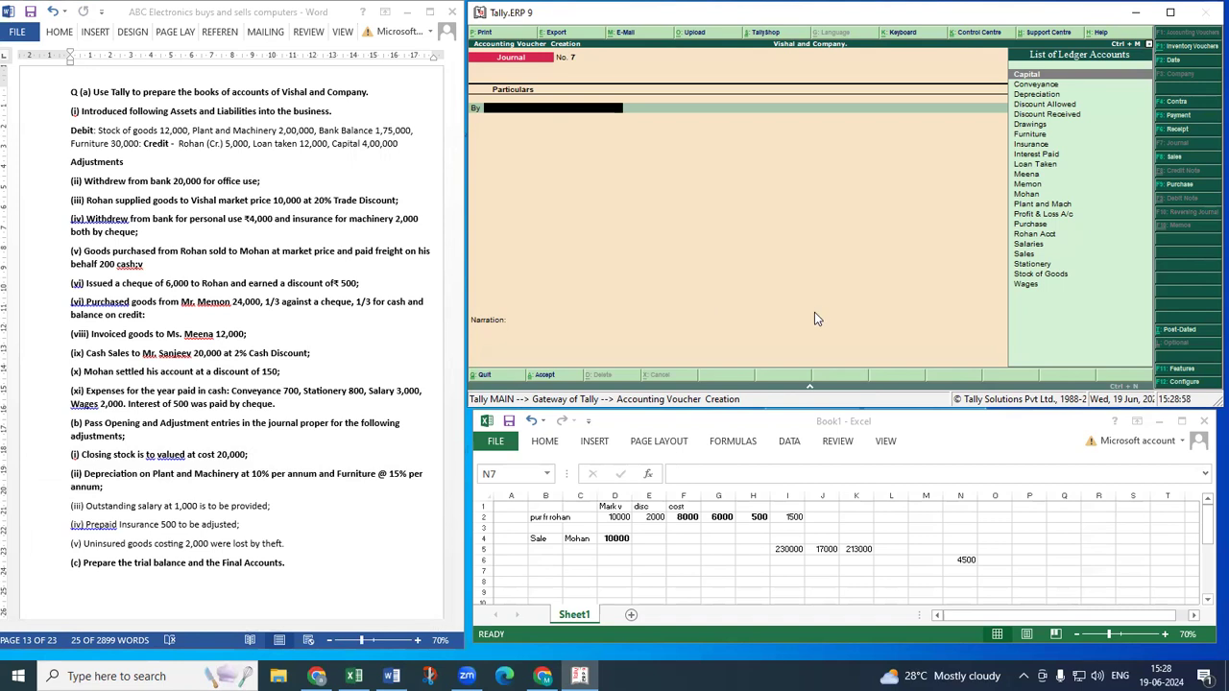
text(Sa)
key(Down)
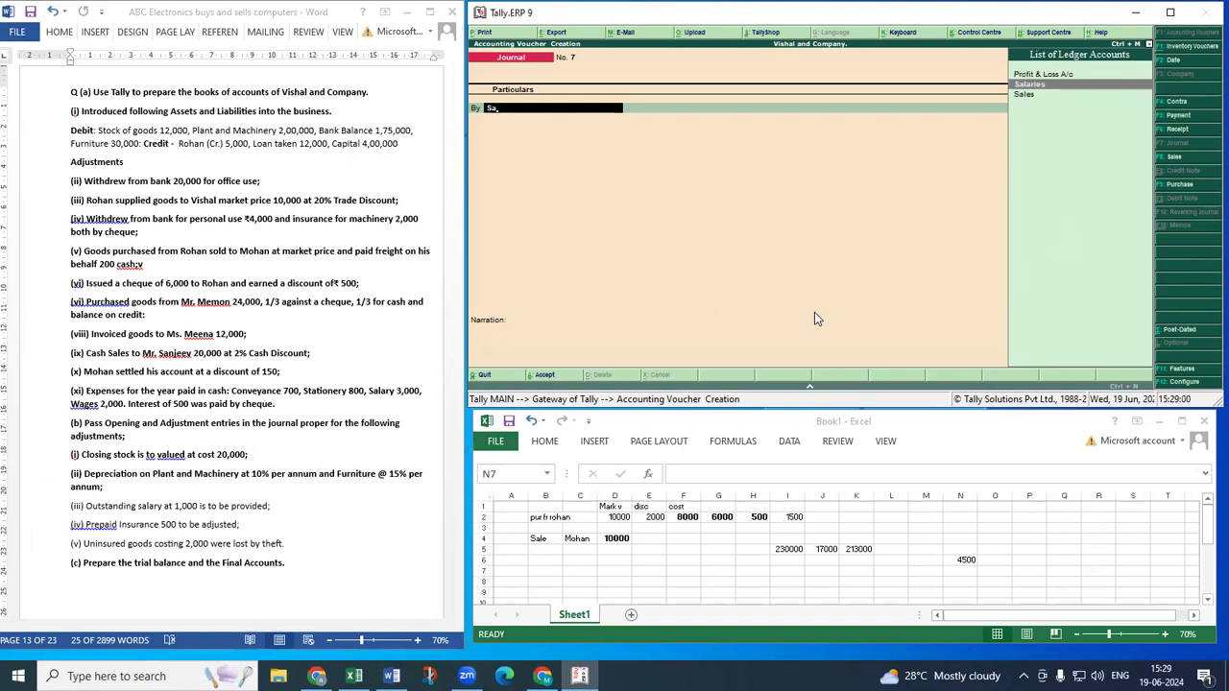
key(Return)
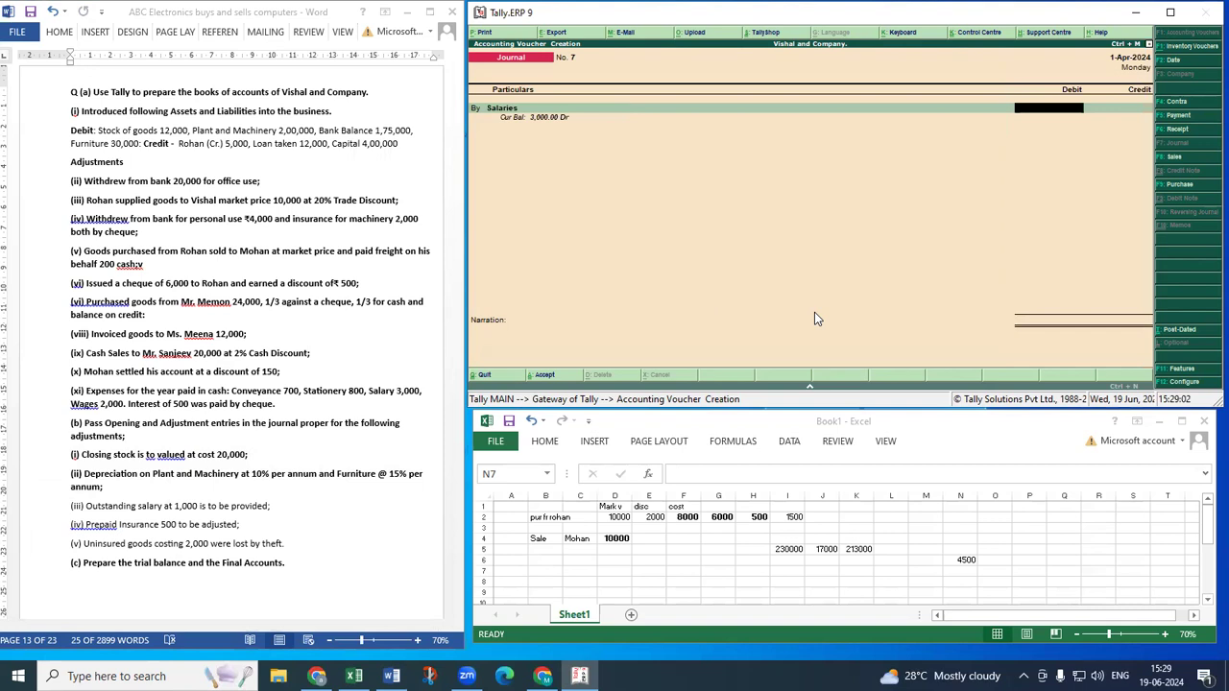
text(1000)
key(Return)
key(Return)
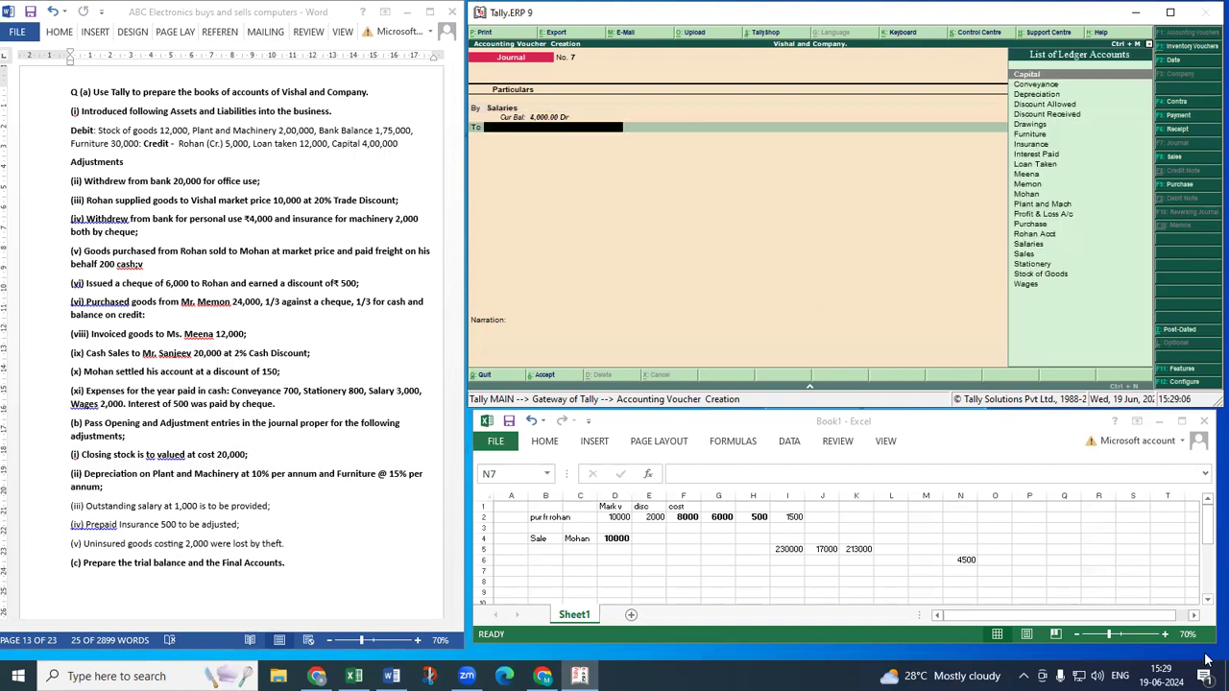
Create an O/s Salaries ledger under Current Liabilities for the journal's credit line and accept it.
key(alt+c)
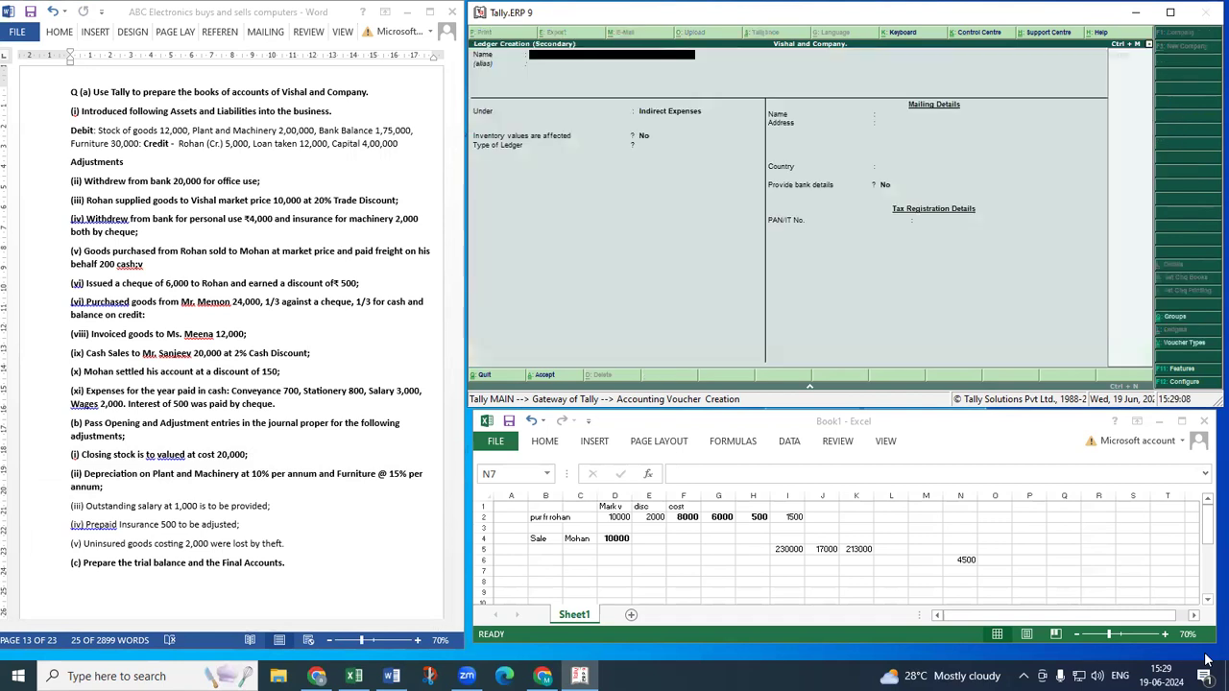
text(O/)
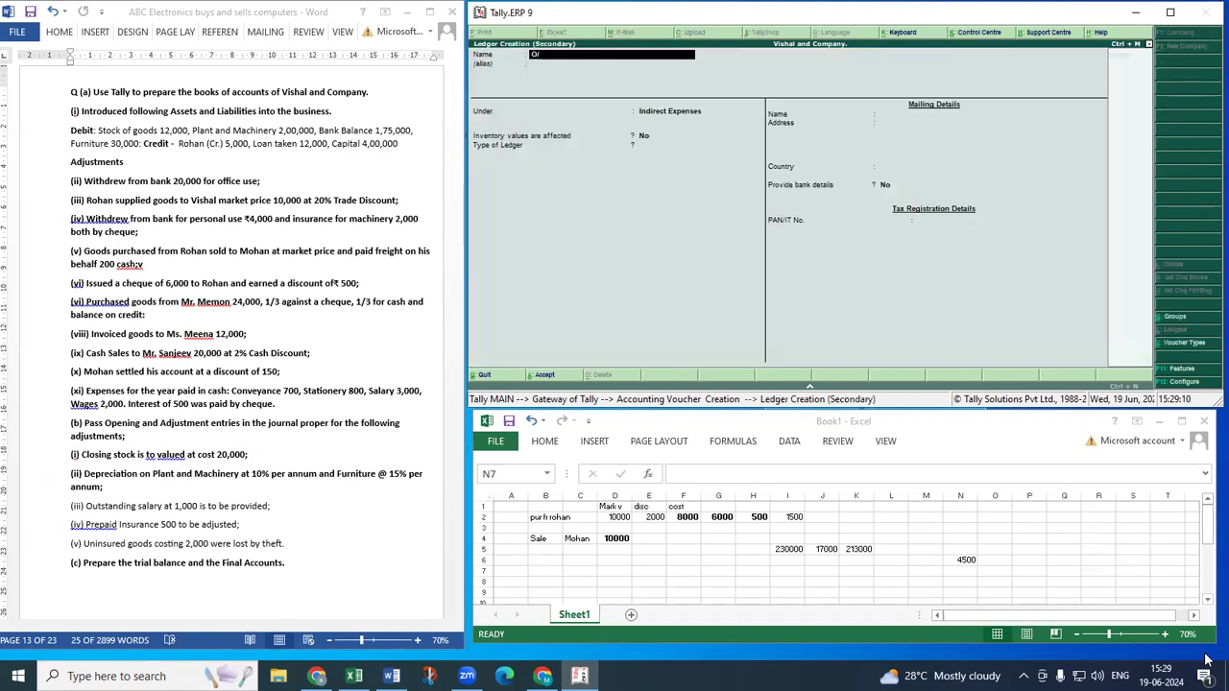
text(s Salaries)
key(Return)
key(Return)
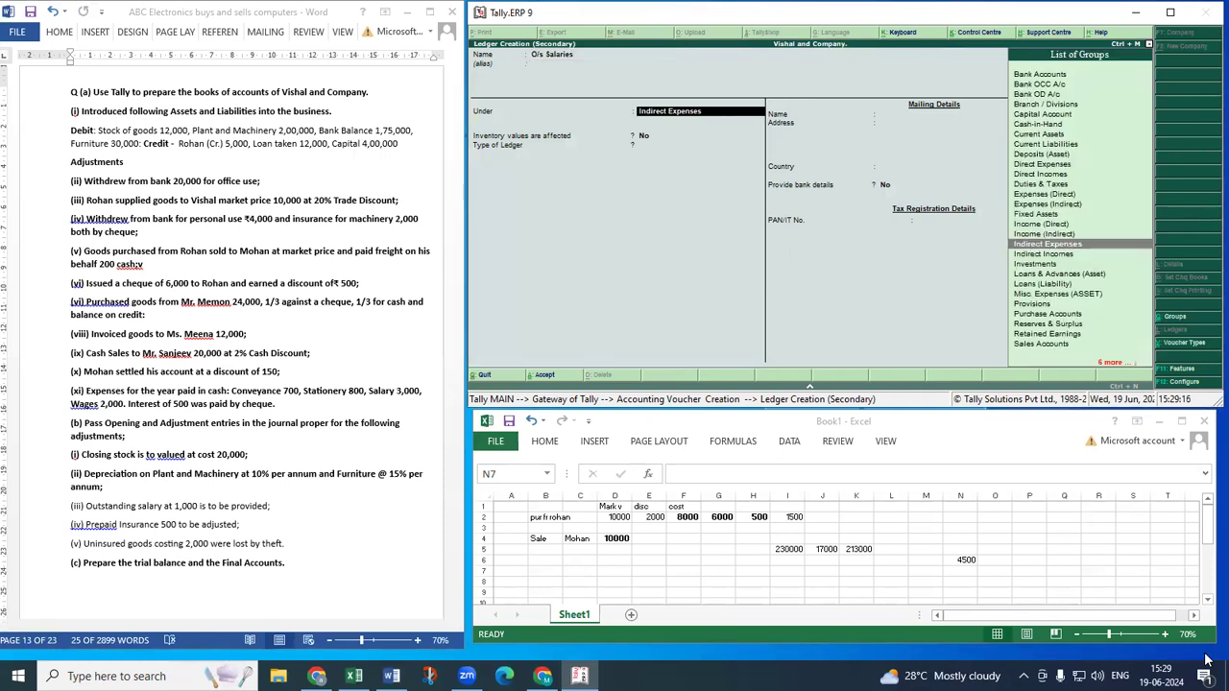
text(C)
key(Down)
key(Down)
key(Down)
key(Return)
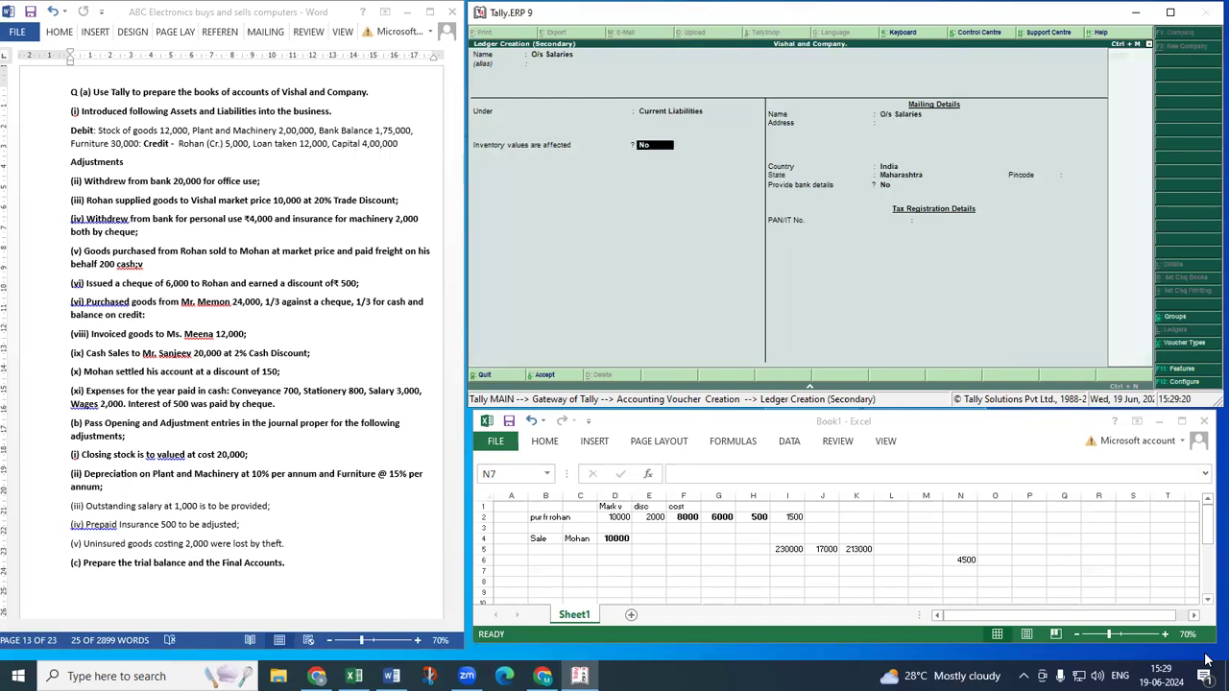
key(Return)
key(ctrl+a)
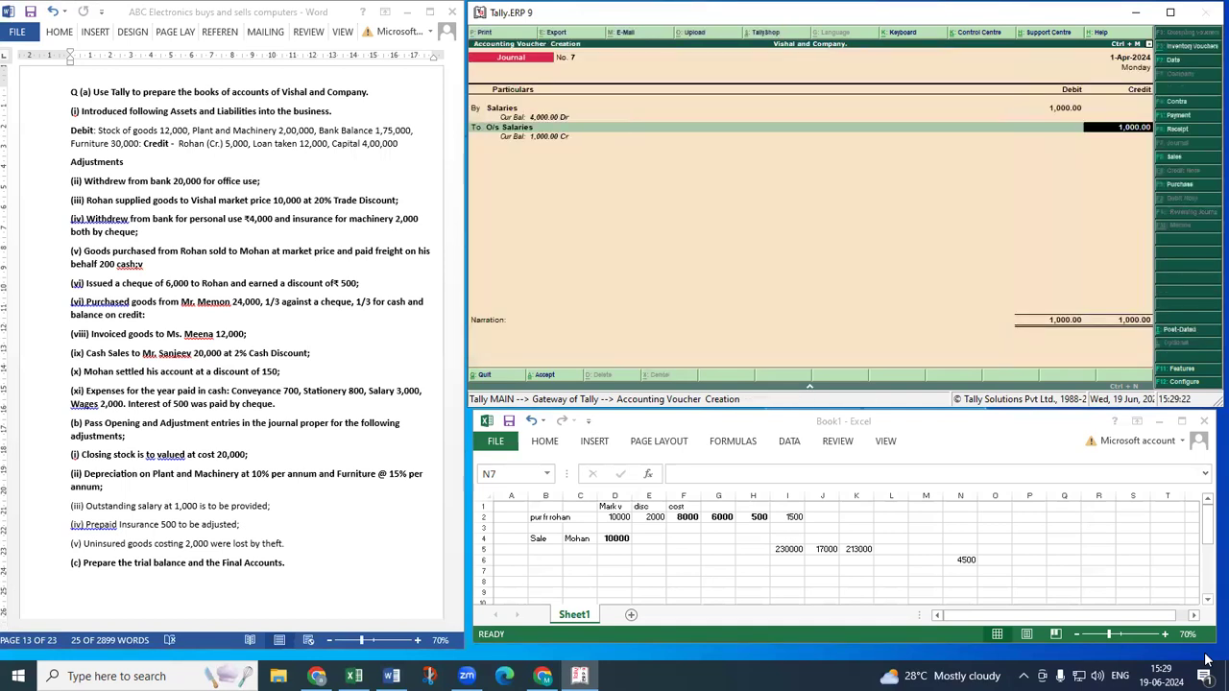
Confirm the 1,000 credit to O/s Salaries and save the journal voucher without a narration.
key(Return)
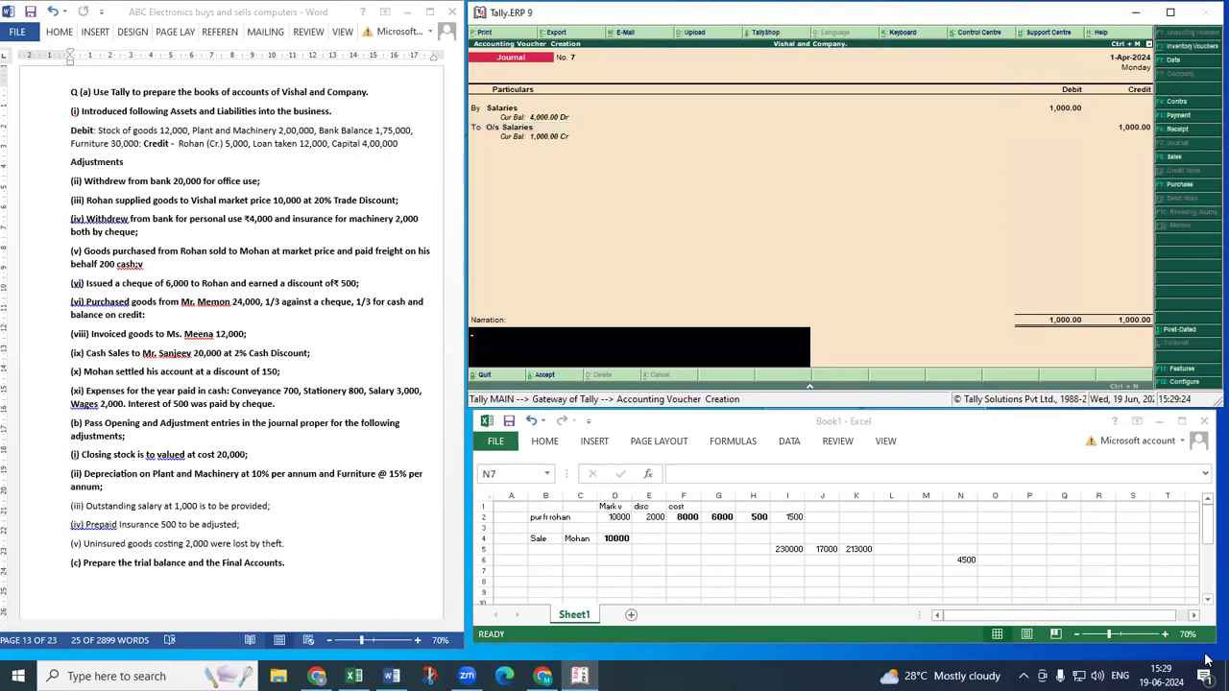
key(ctrl+a)
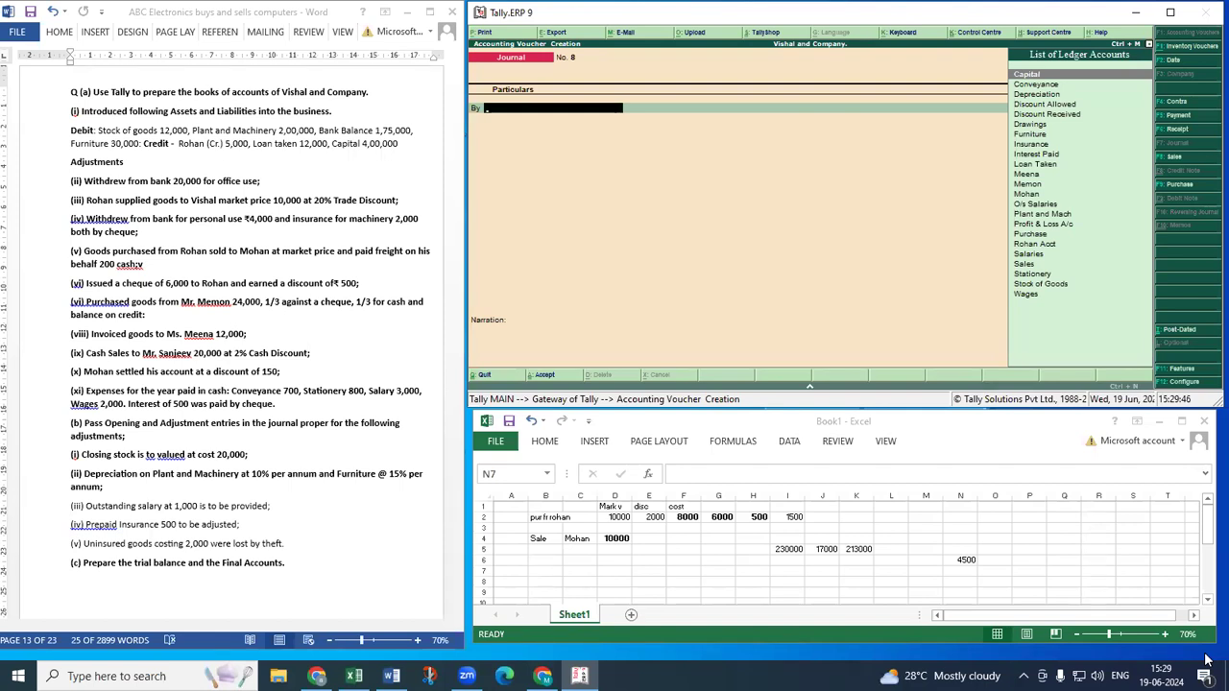
Create a Prepaid Ins ledger under Current Assets with inventory values not affected, for the new journal's debit line.
key(alt+c)
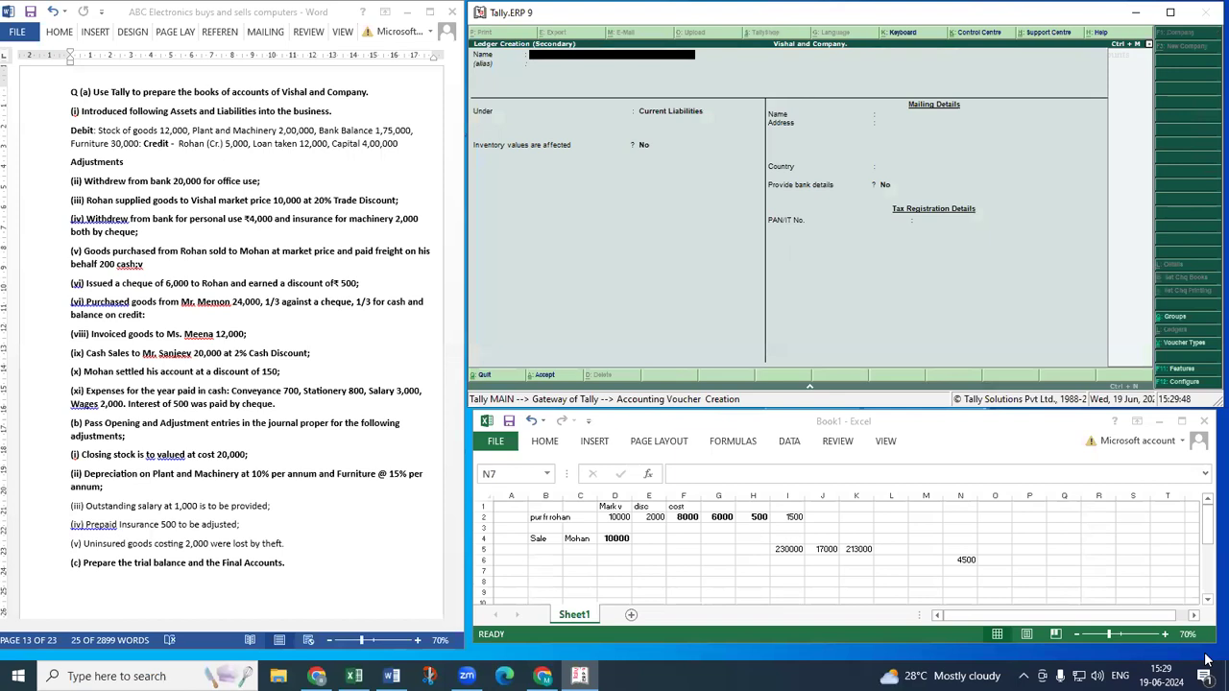
text(Prepaid)
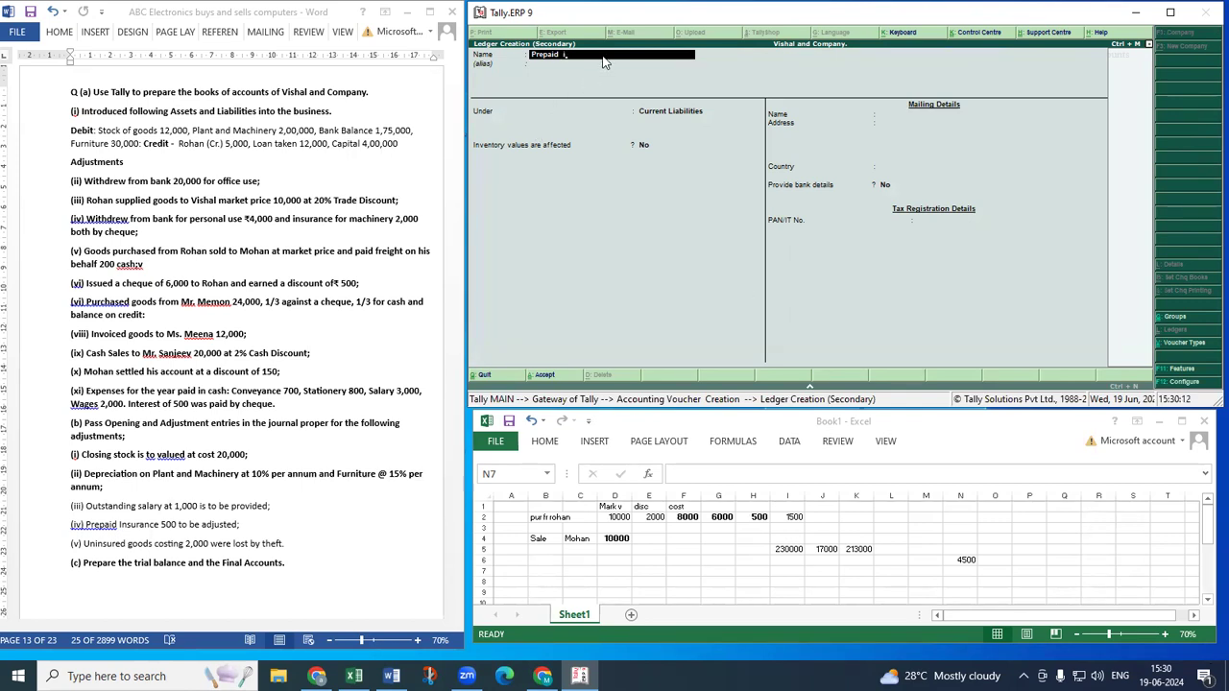
text(Ins)
key(Return)
key(Return)
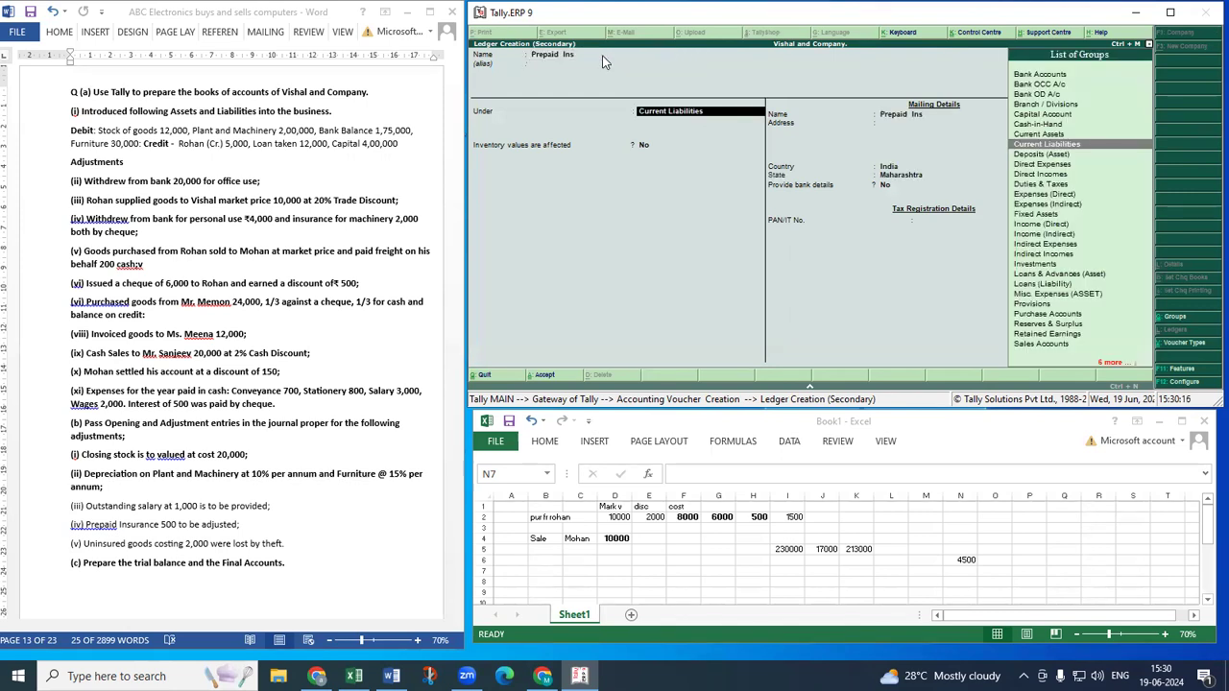
text(C)
key(Down)
key(Down)
key(Down)
key(Return)
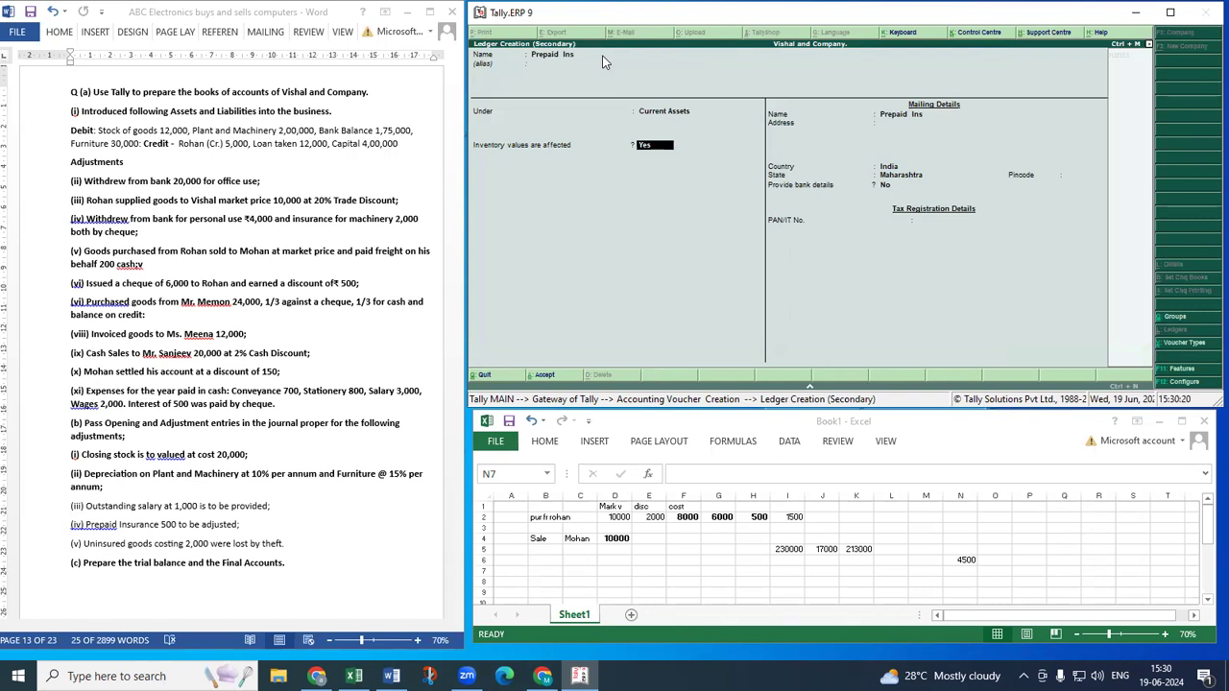
key(n)
key(Return)
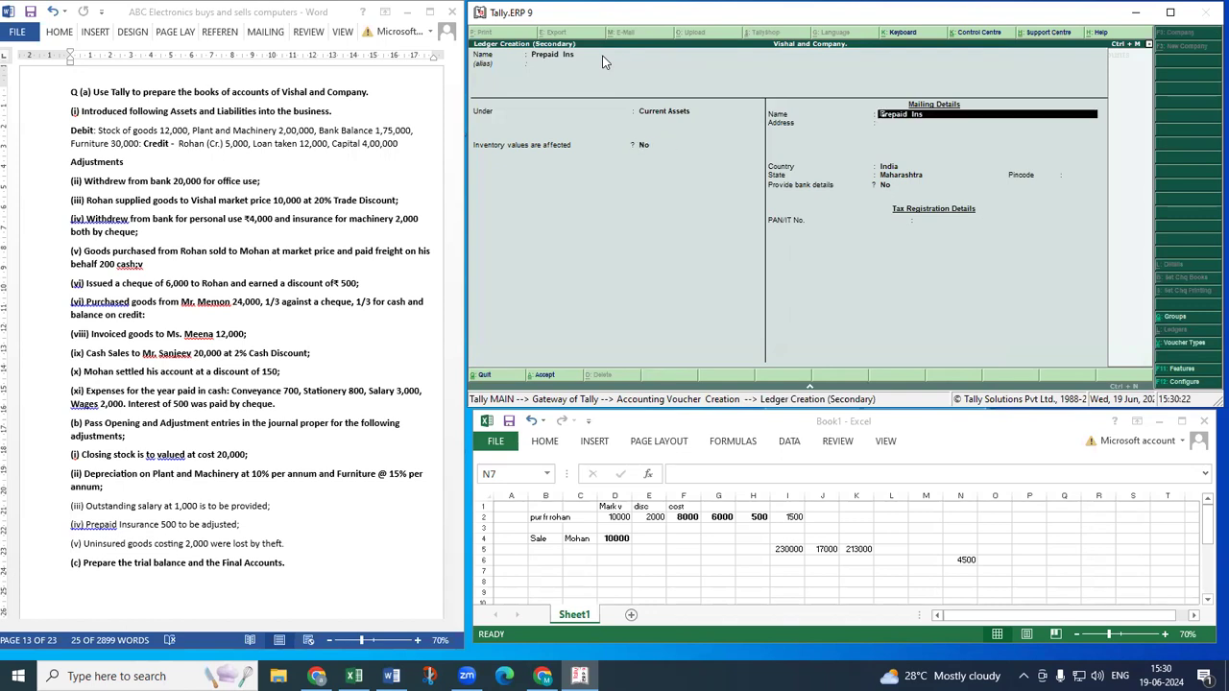
key(ctrl+a)
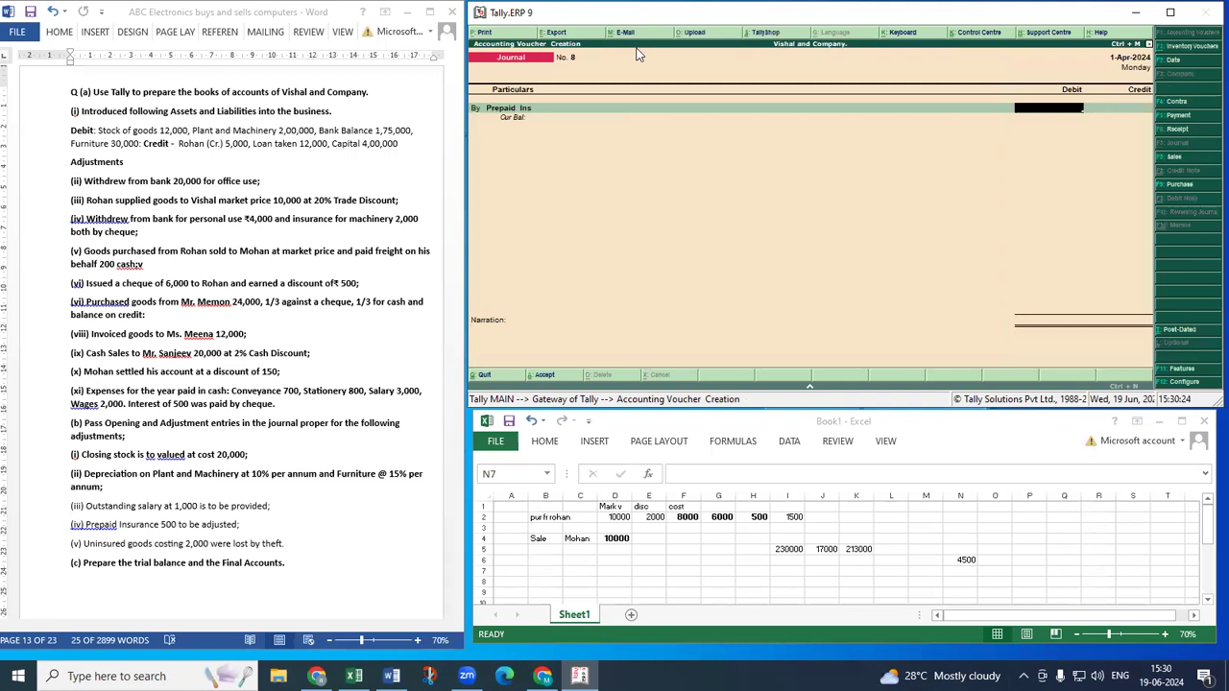
Try to record the prepaid insurance adjustment by debiting Prepaid Ins and crediting Insurance with 500.
text(500)
key(Return)
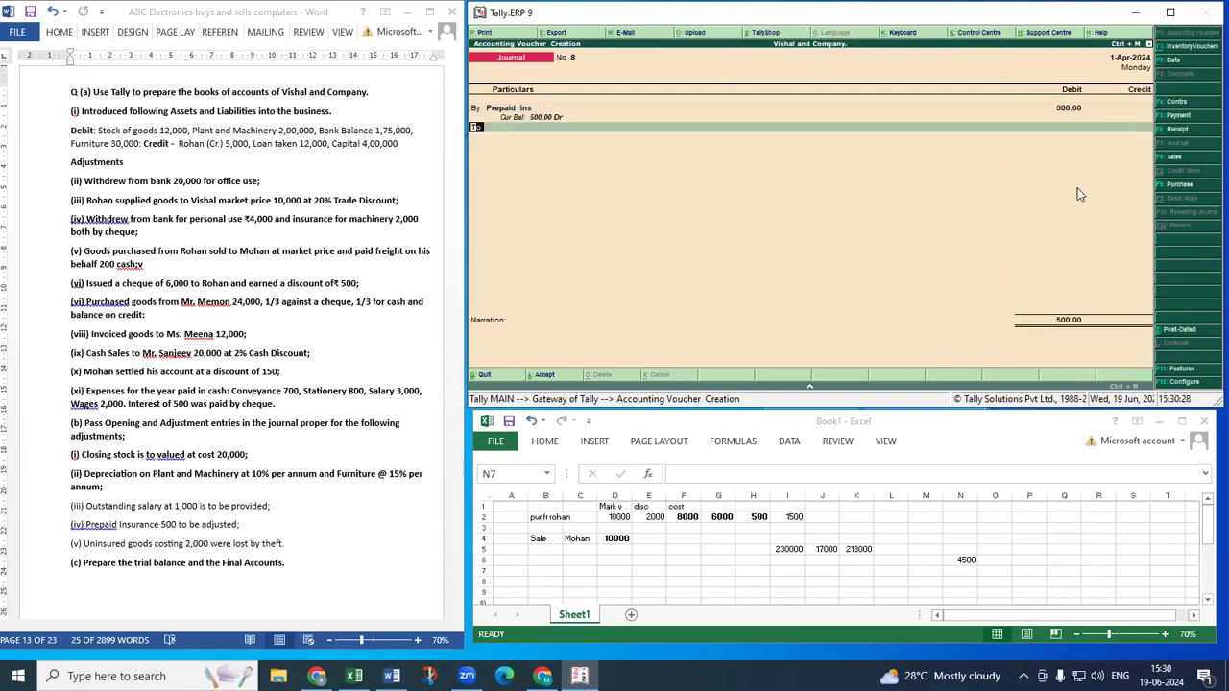
key(Return)
text(i)
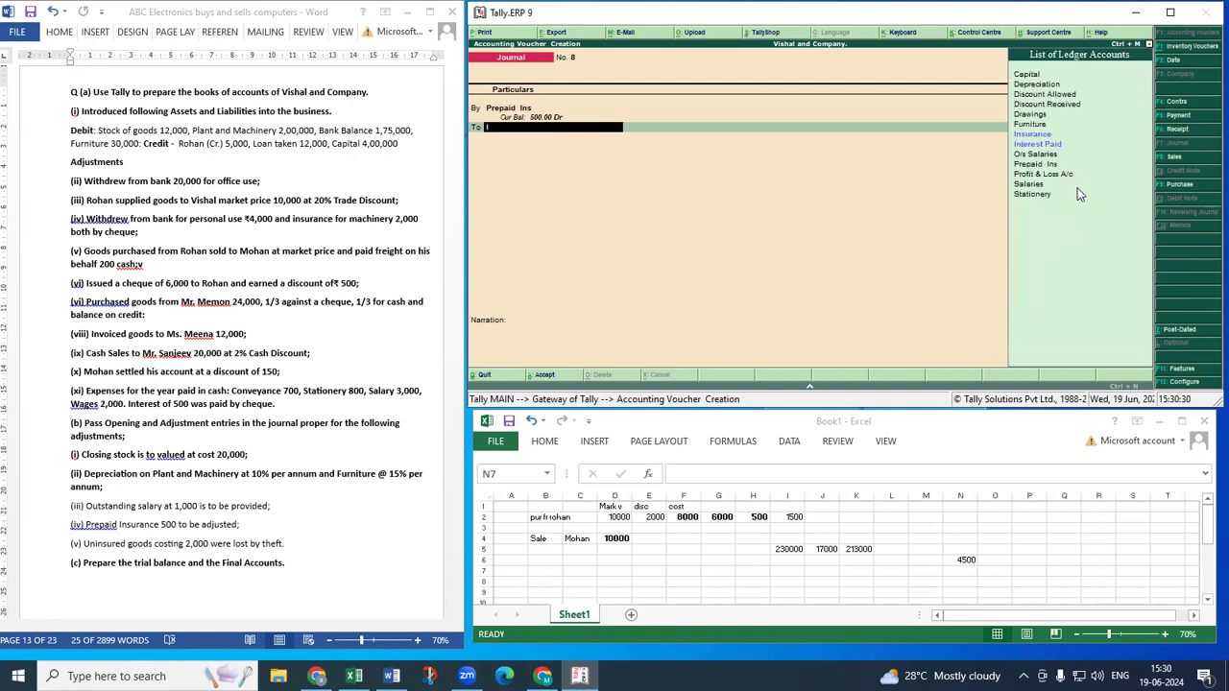
key(Return)
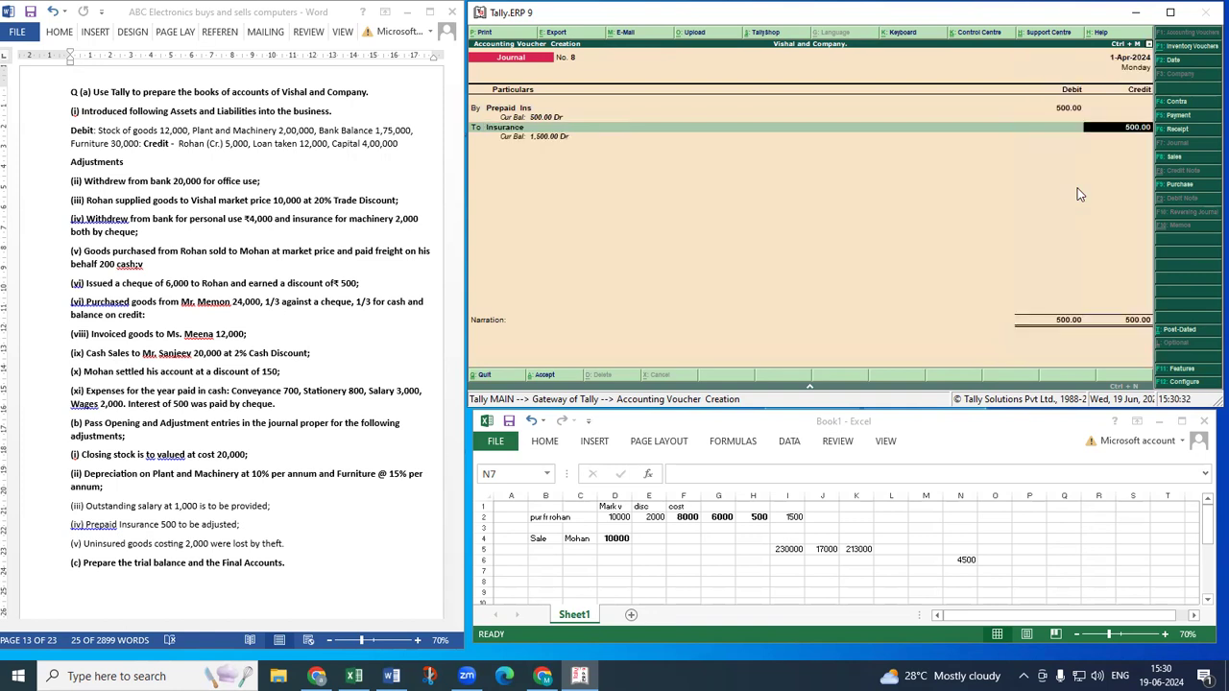
key(Return)
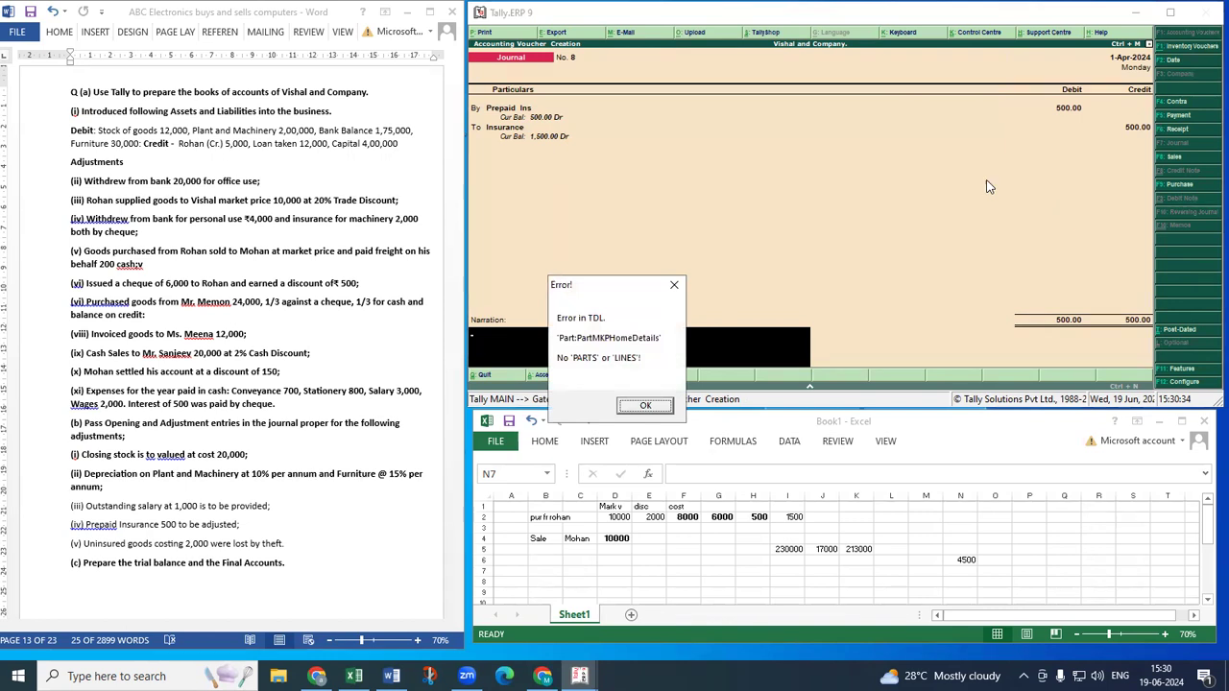
Dismiss the TDL error and restart Tally.ERP 9 in Educational Mode.
click(671, 288)
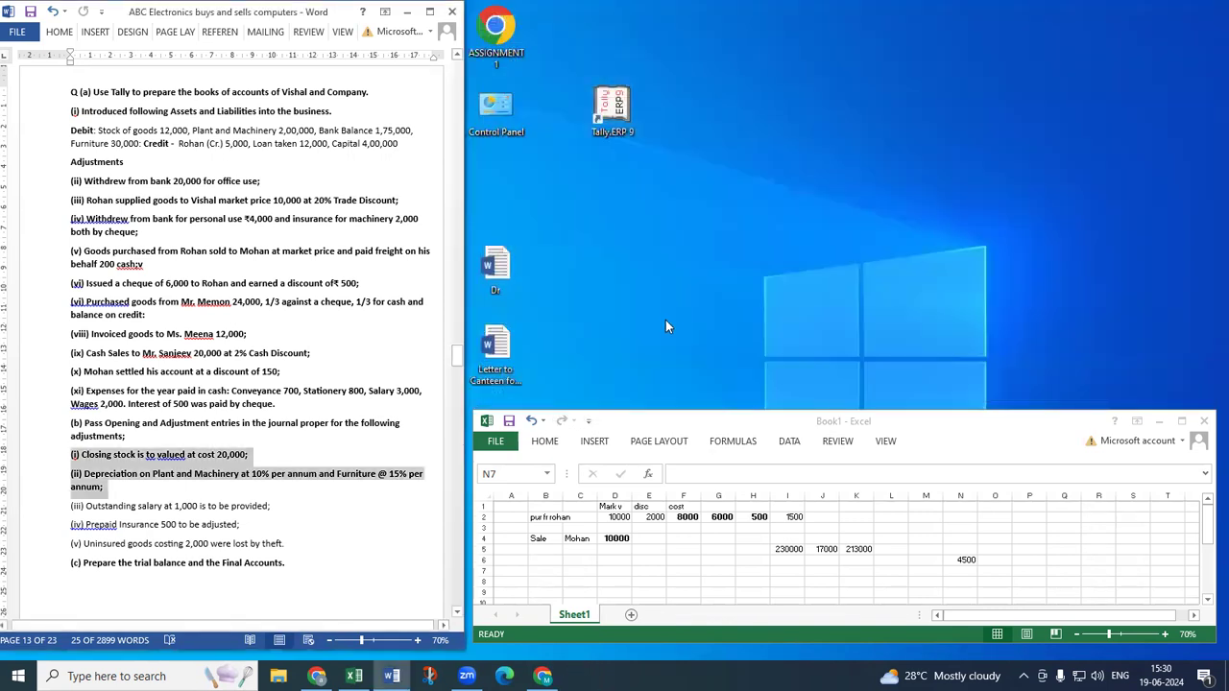
click(611, 110)
double_click(611, 111)
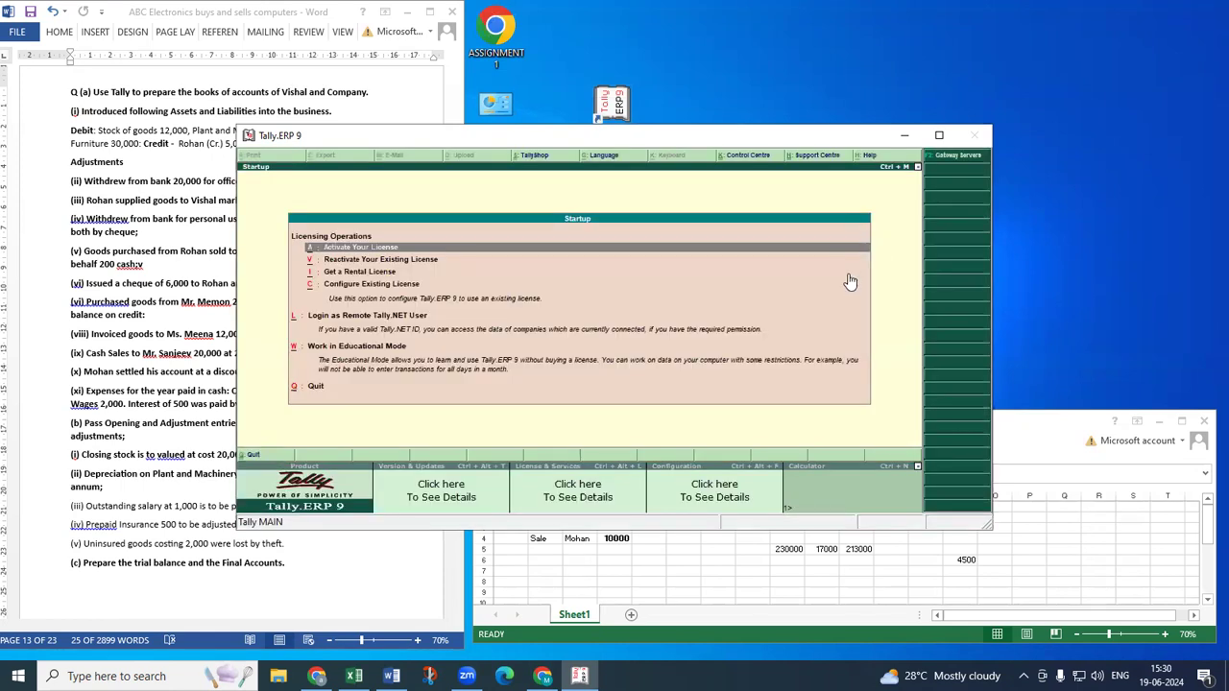
click(366, 343)
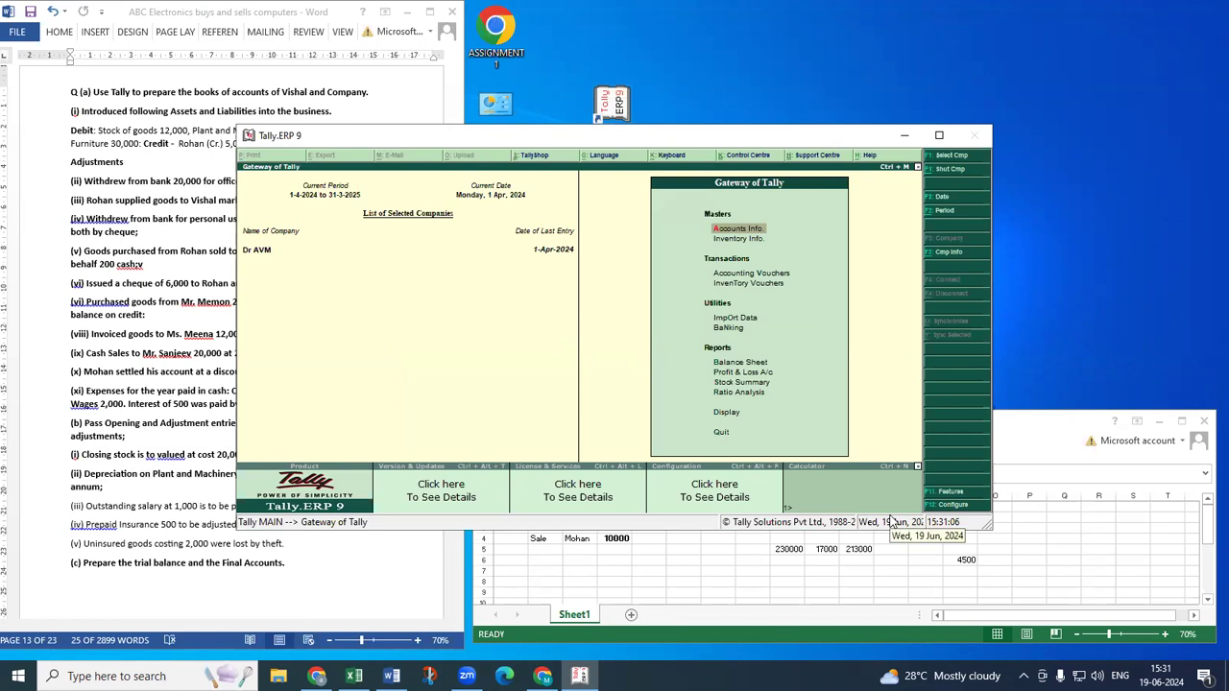
key(alt+F1)
key(Down)
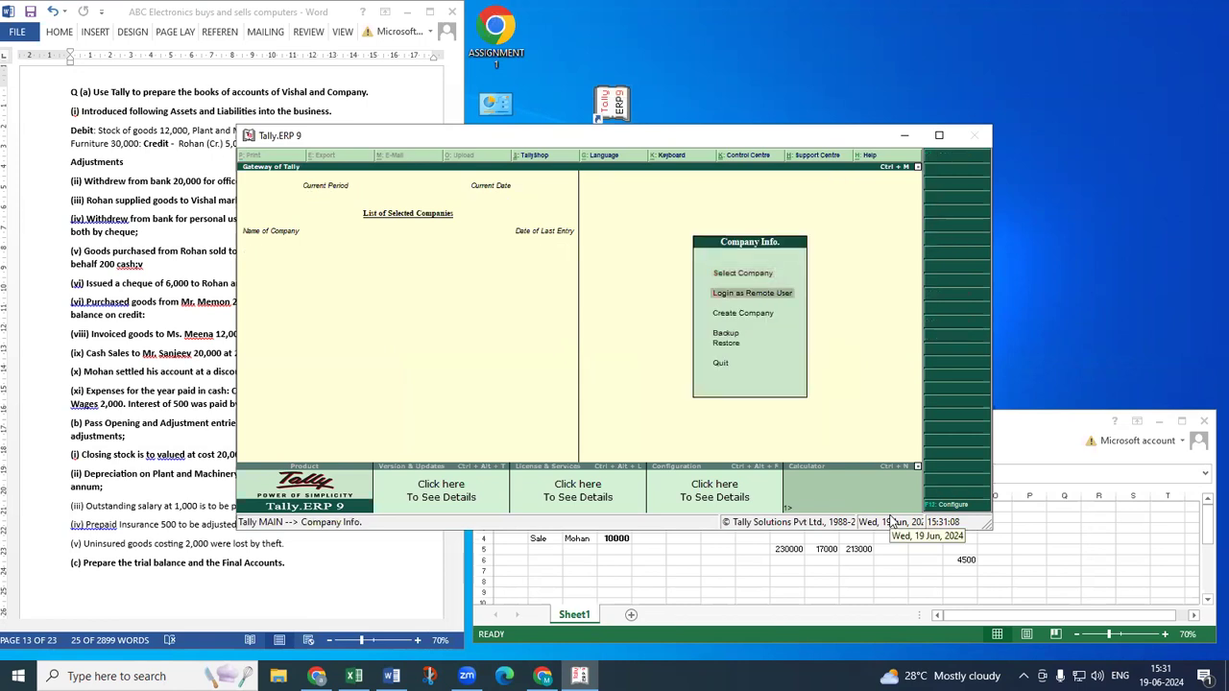
key(Up)
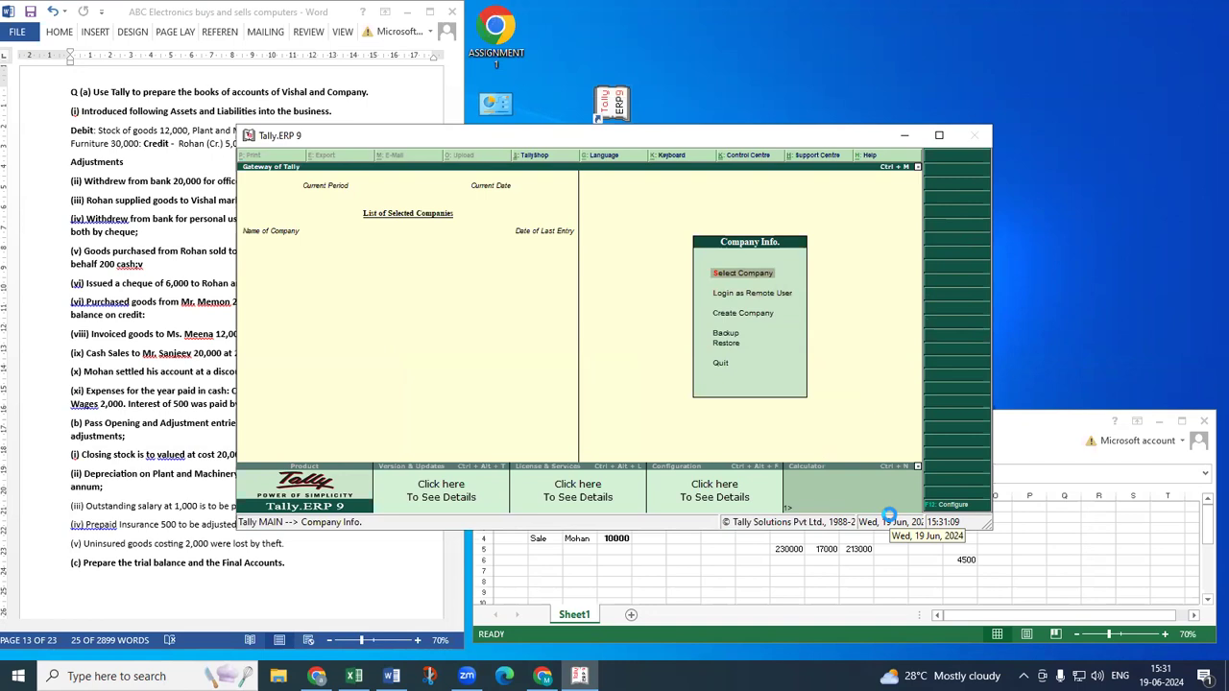
key(Return)
key(Return)
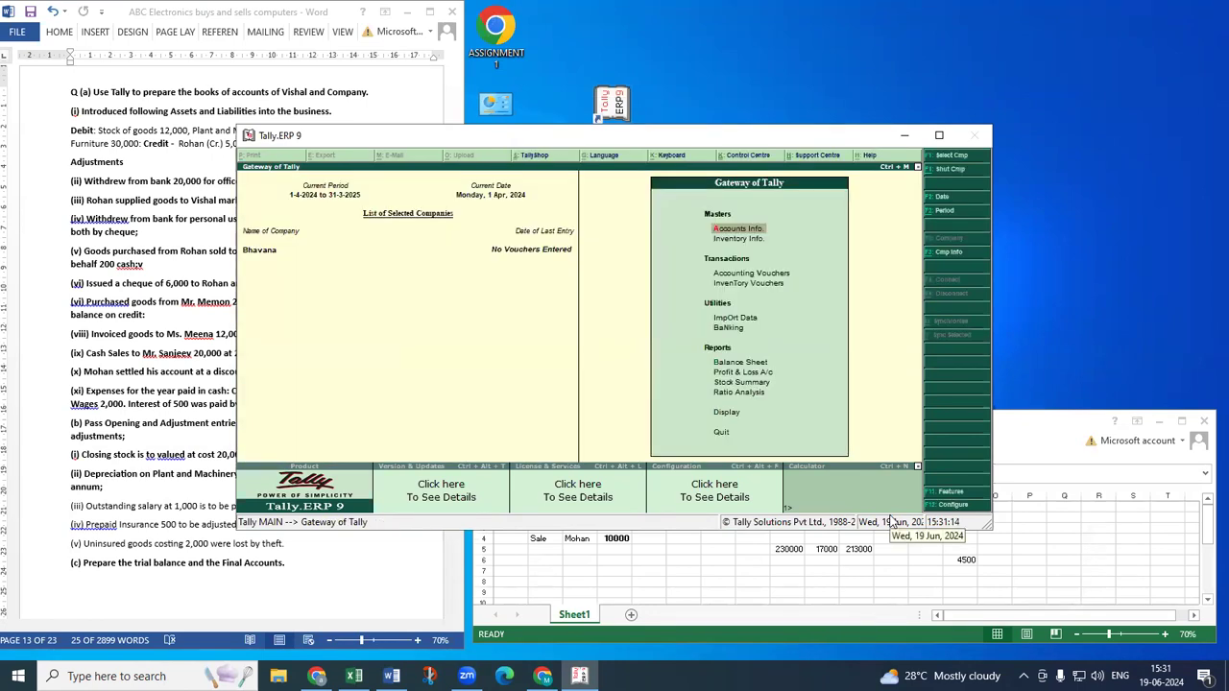
Shut the open company and load Vishal and Company from the company list.
key(alt+F1)
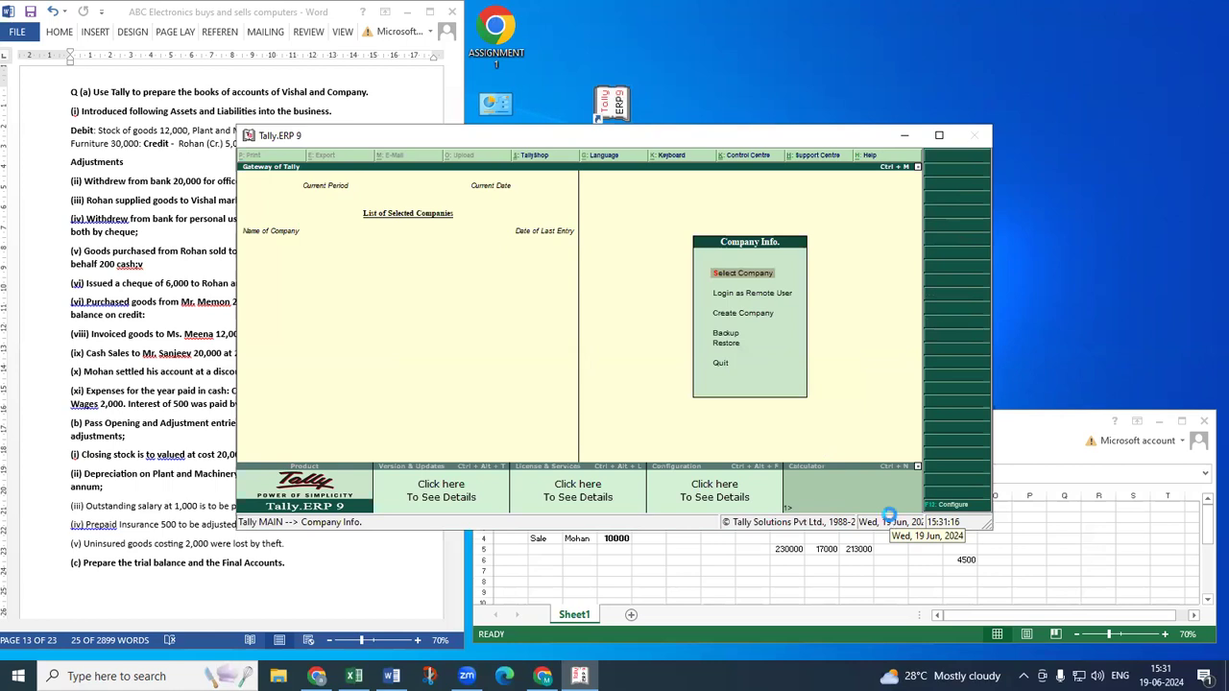
key(Return)
key(Down)
key(Down)
key(Down)
key(Down)
key(Down)
key(Down)
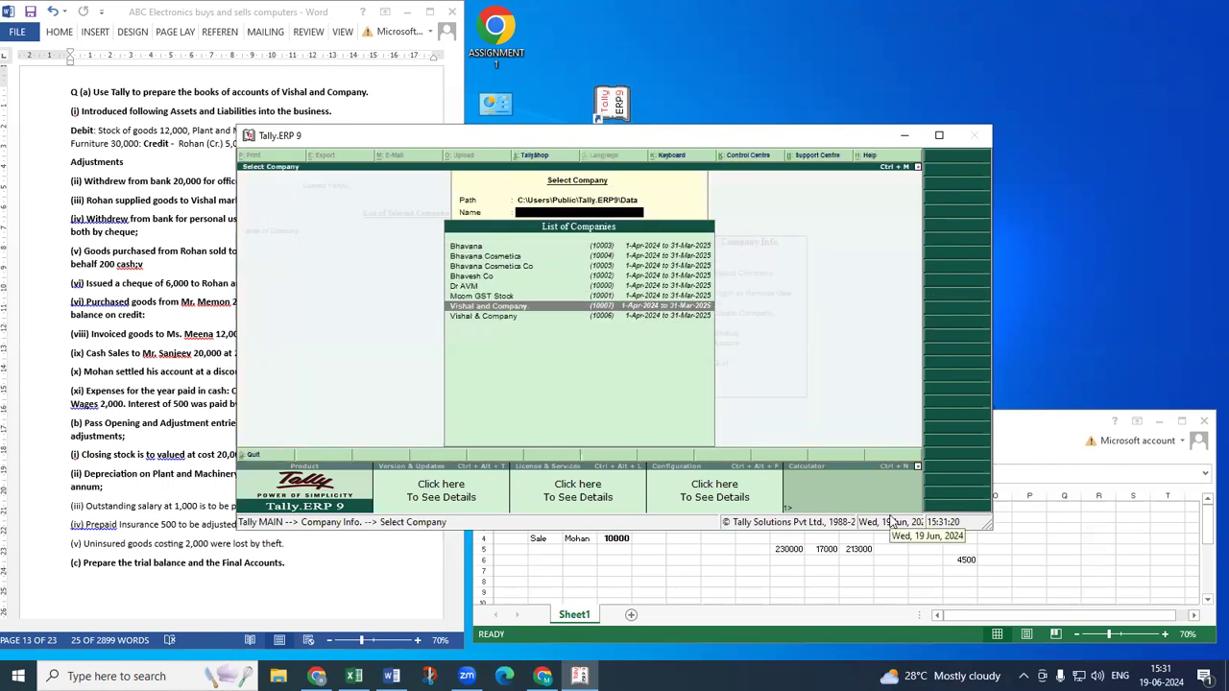
key(Return)
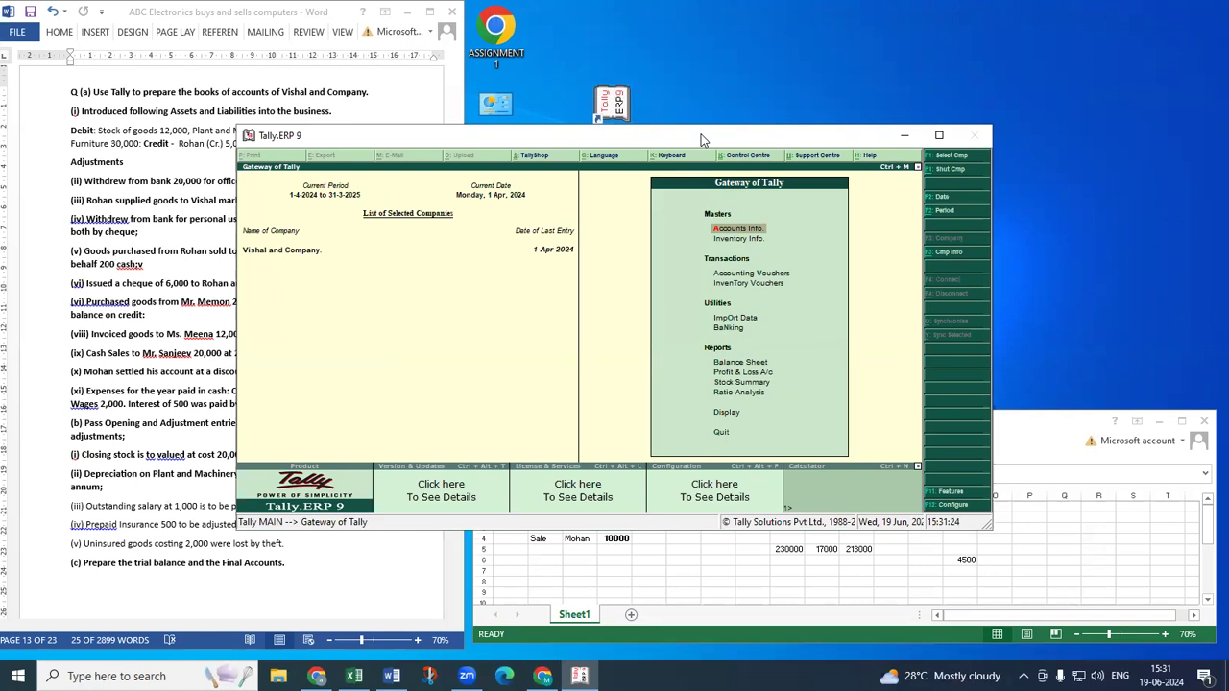
Move the Tally window beside the Word document and open a new journal voucher.
drag(701, 139, 933, 35)
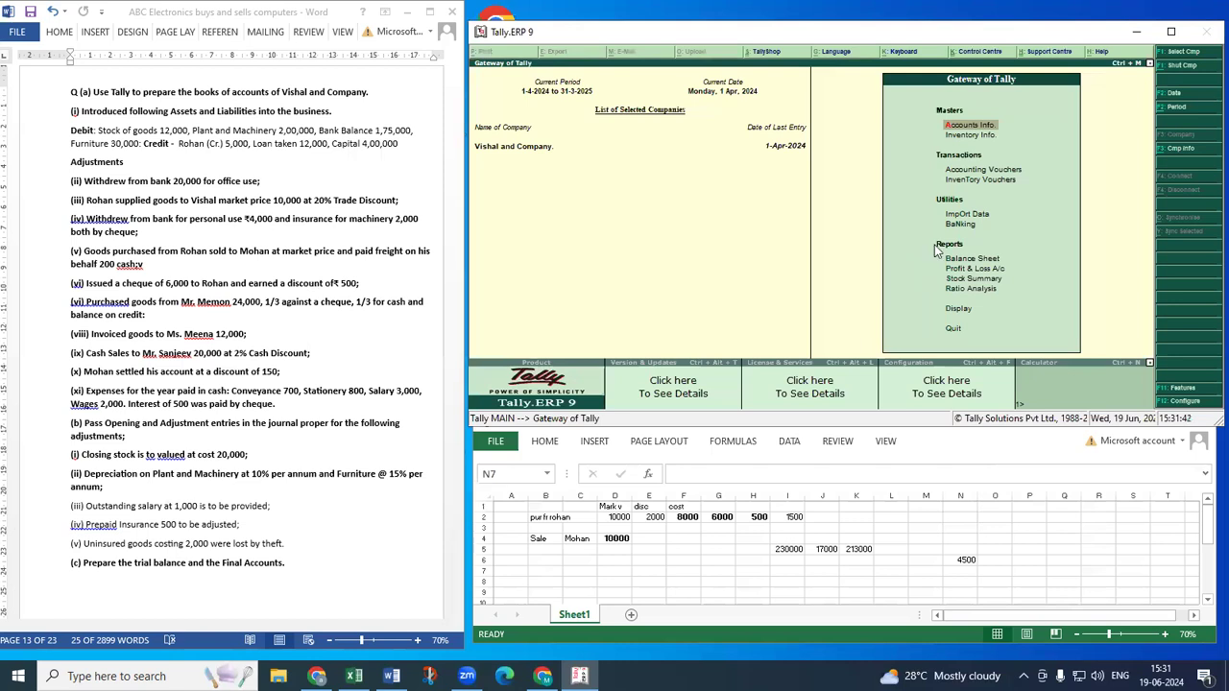
click(996, 172)
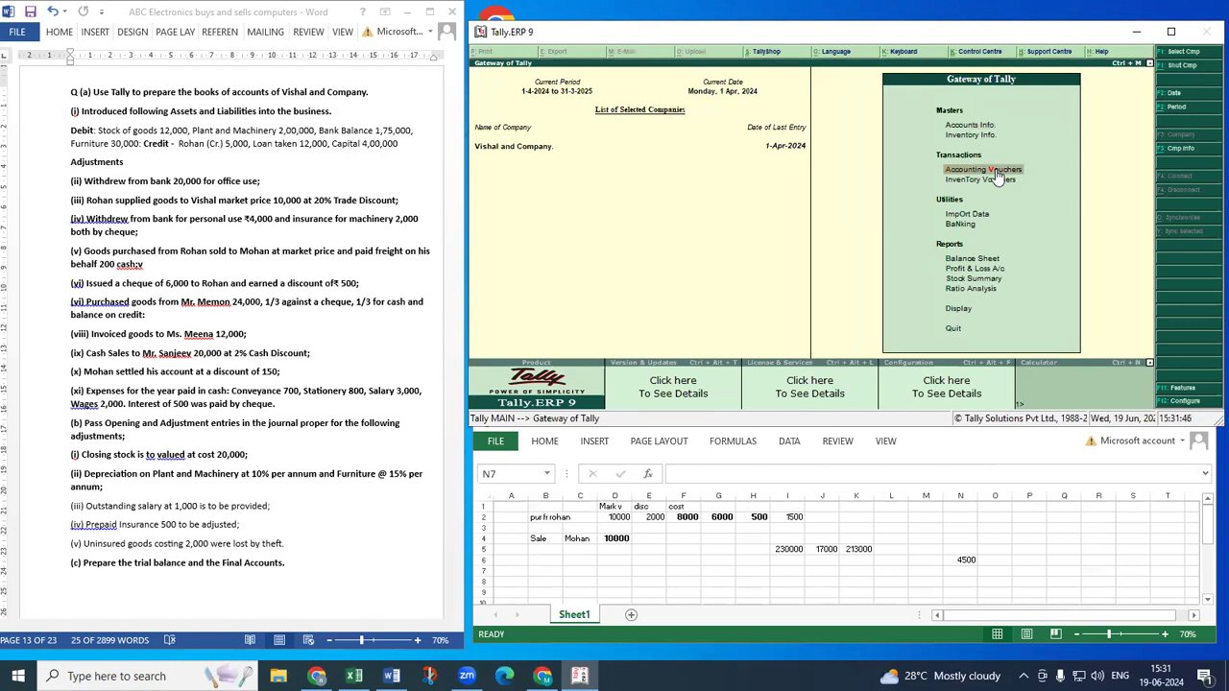
click(998, 173)
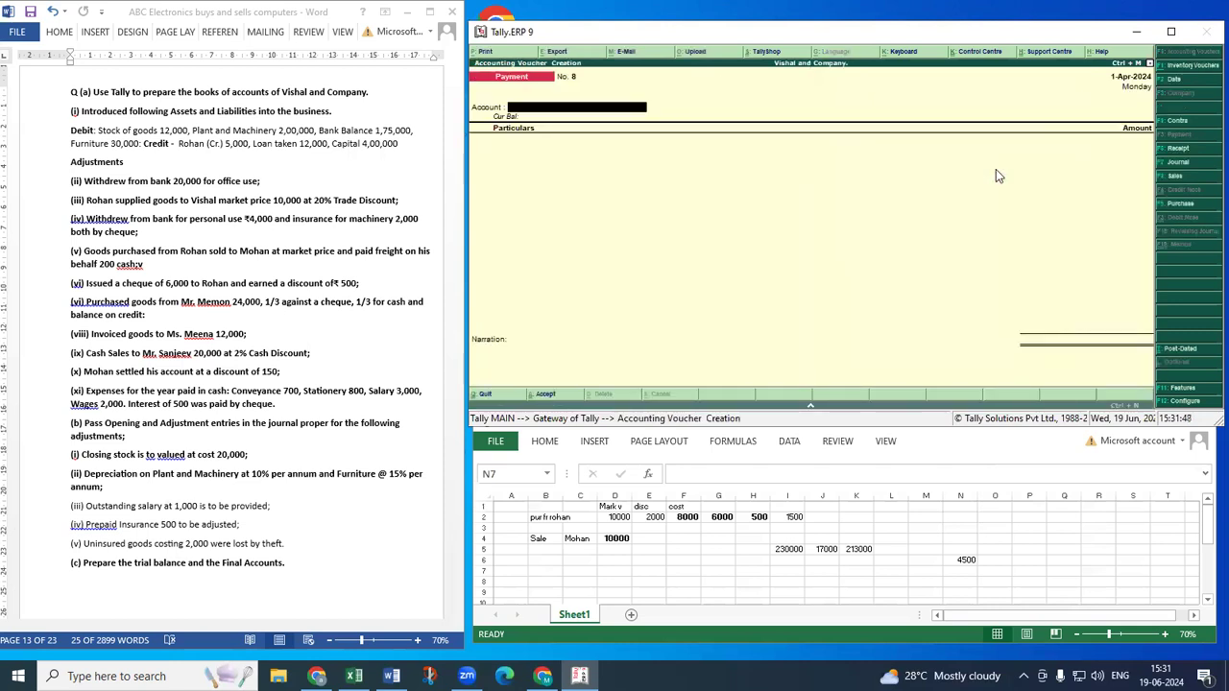
key(F7)
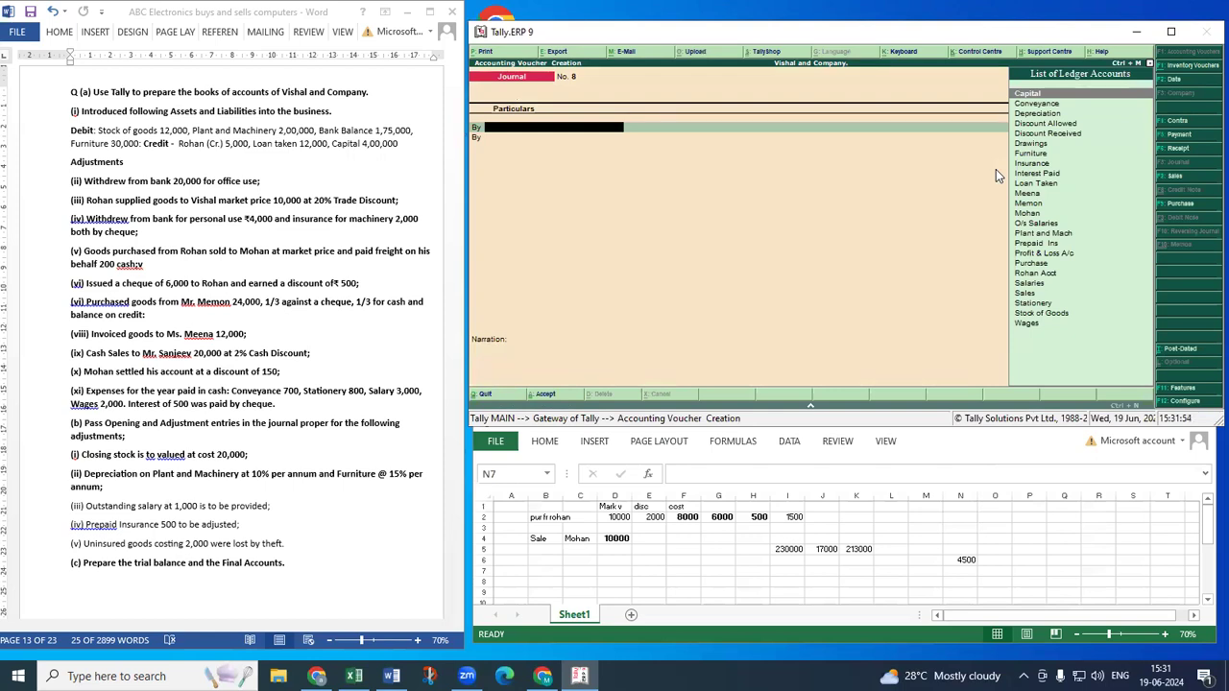
Create a Loss by Theft ledger under Indirect Expenses with inventory values affected, and leave its inventory allocations empty in the journal.
key(alt+c)
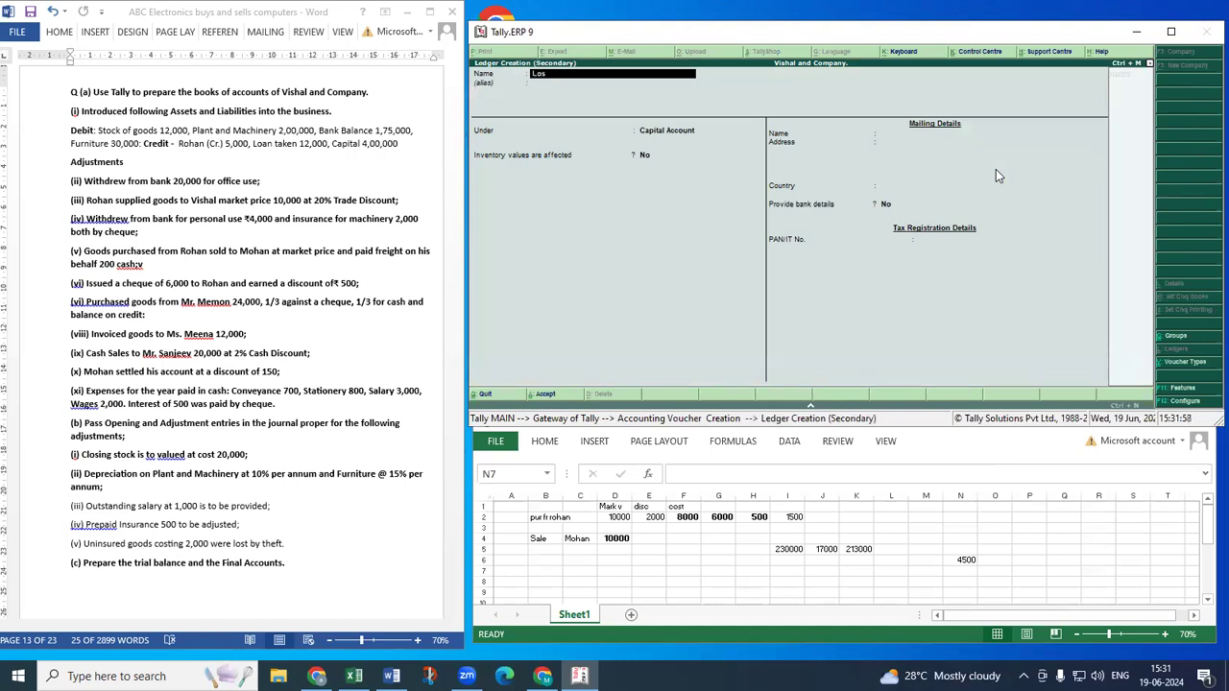
text(Loss by Theft)
key(Return)
key(Return)
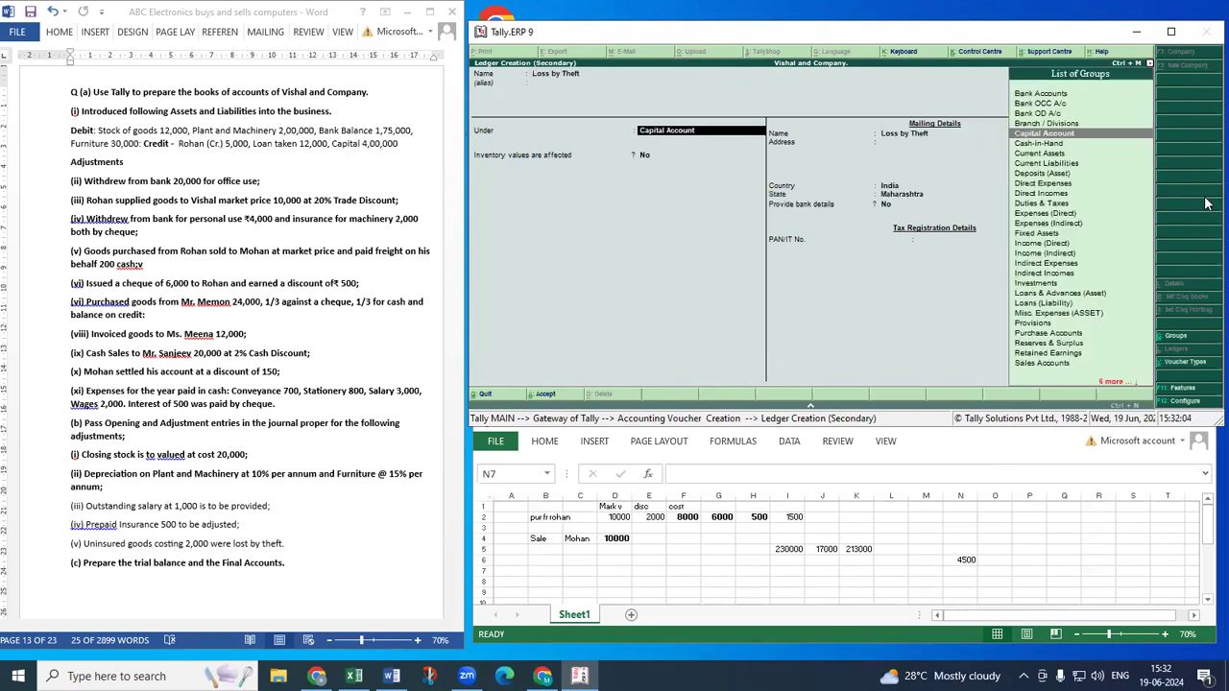
text(d)
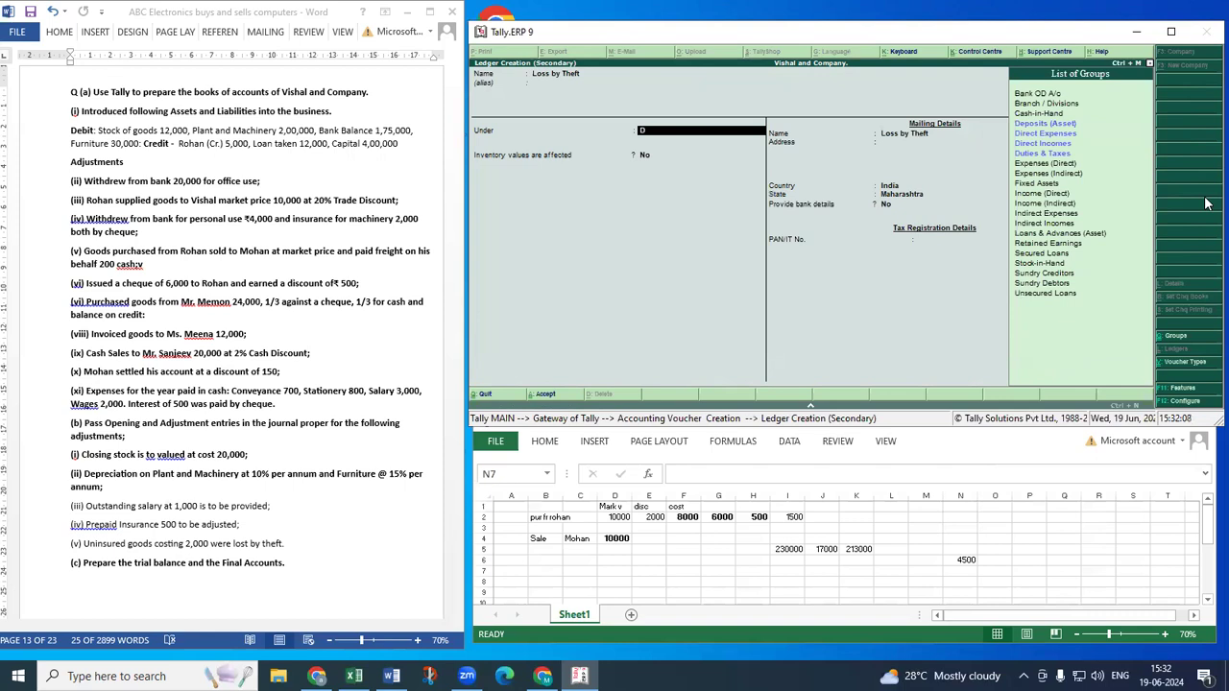
key(BackSpace)
text(i)
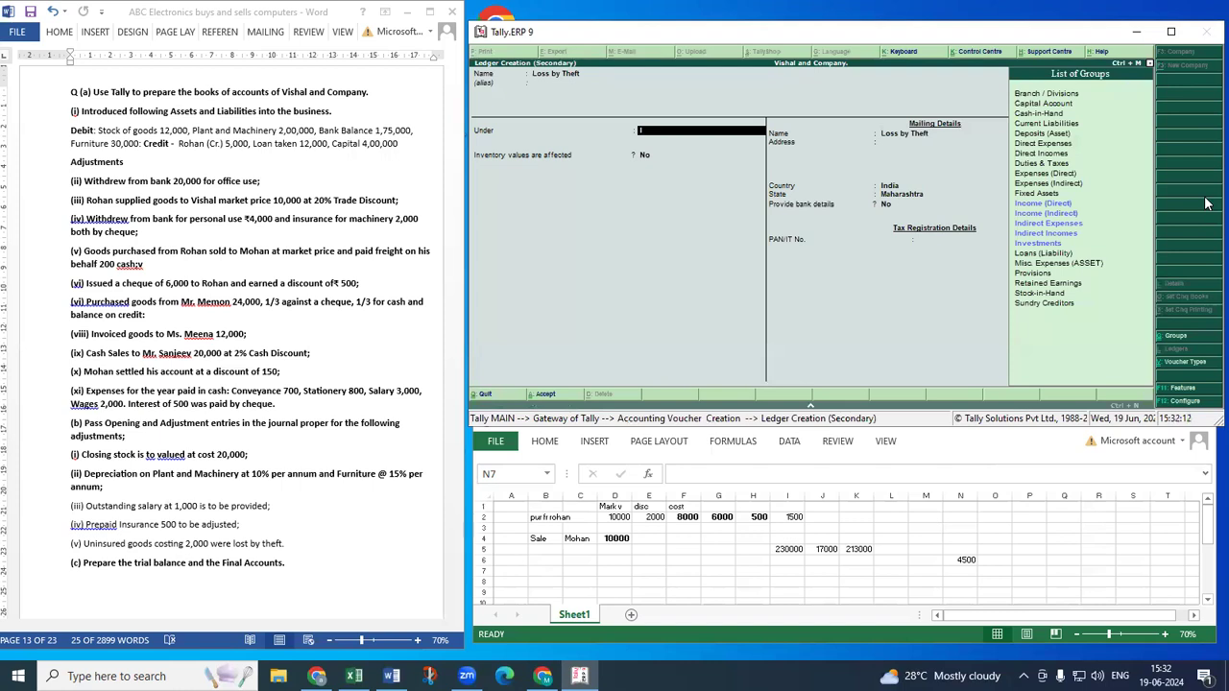
key(Down)
key(Down)
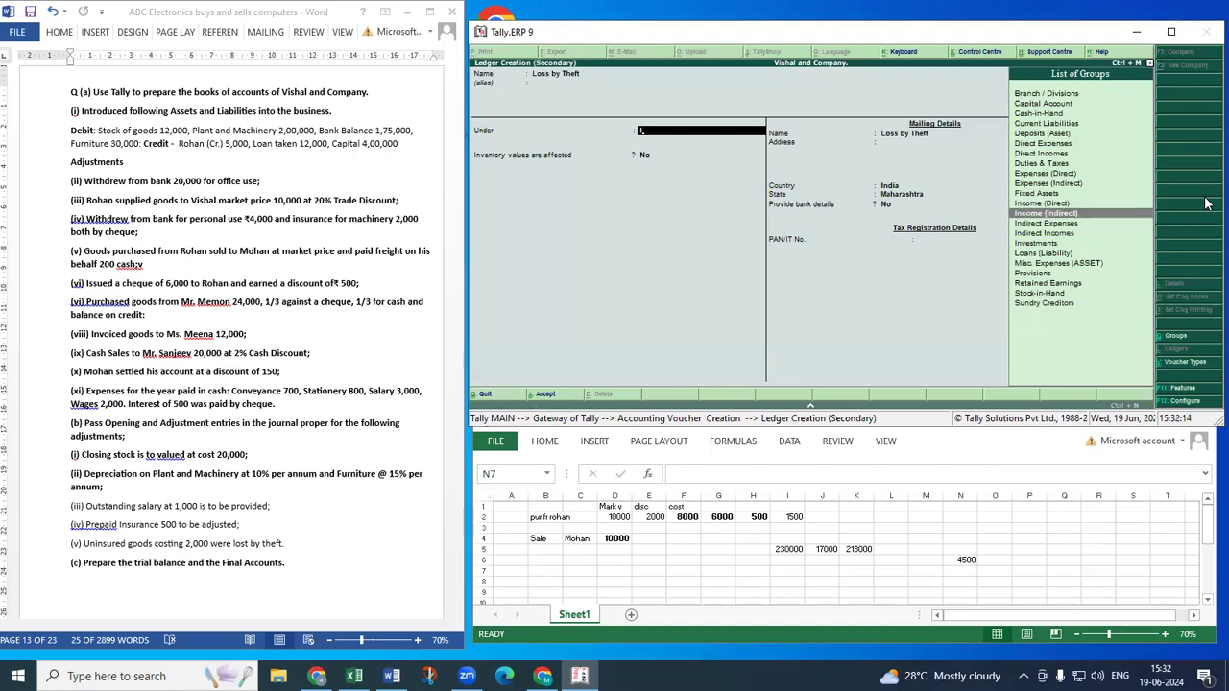
key(Down)
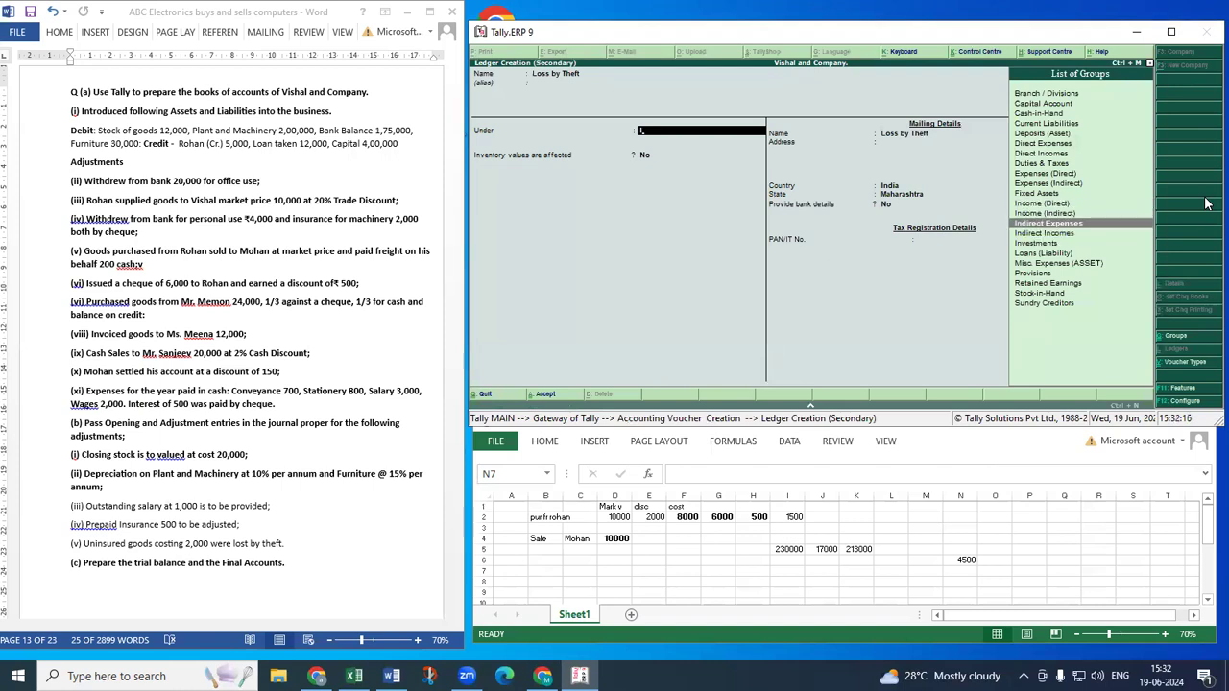
key(Return)
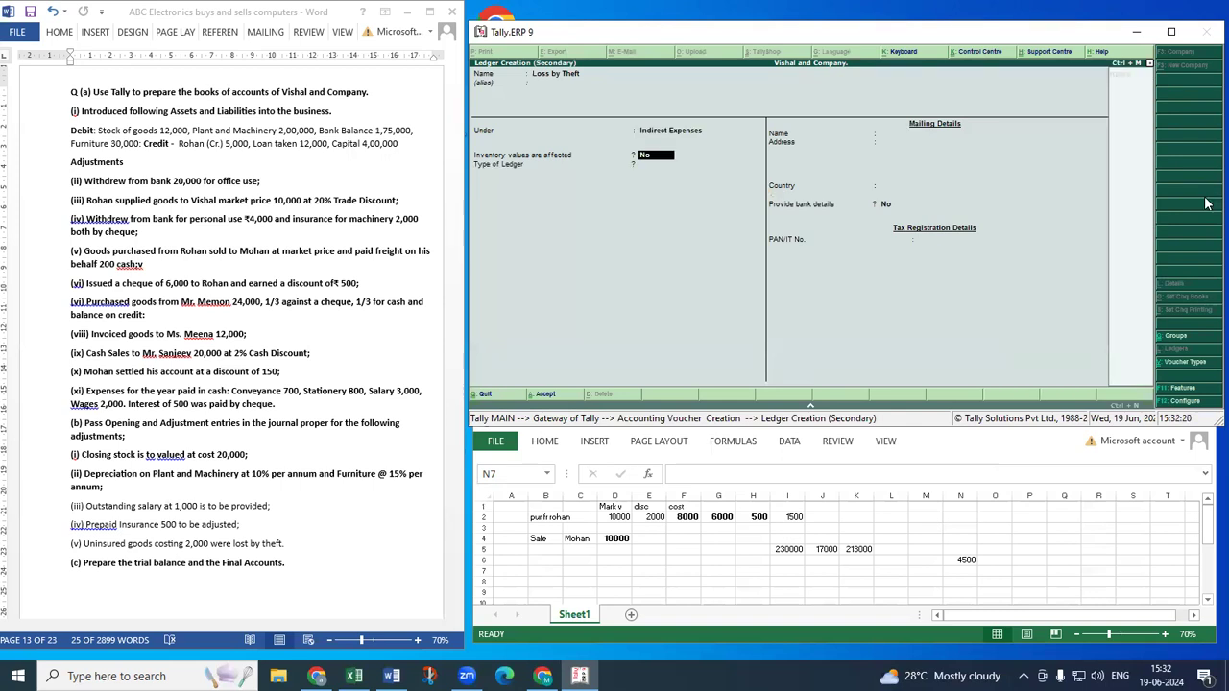
key(y)
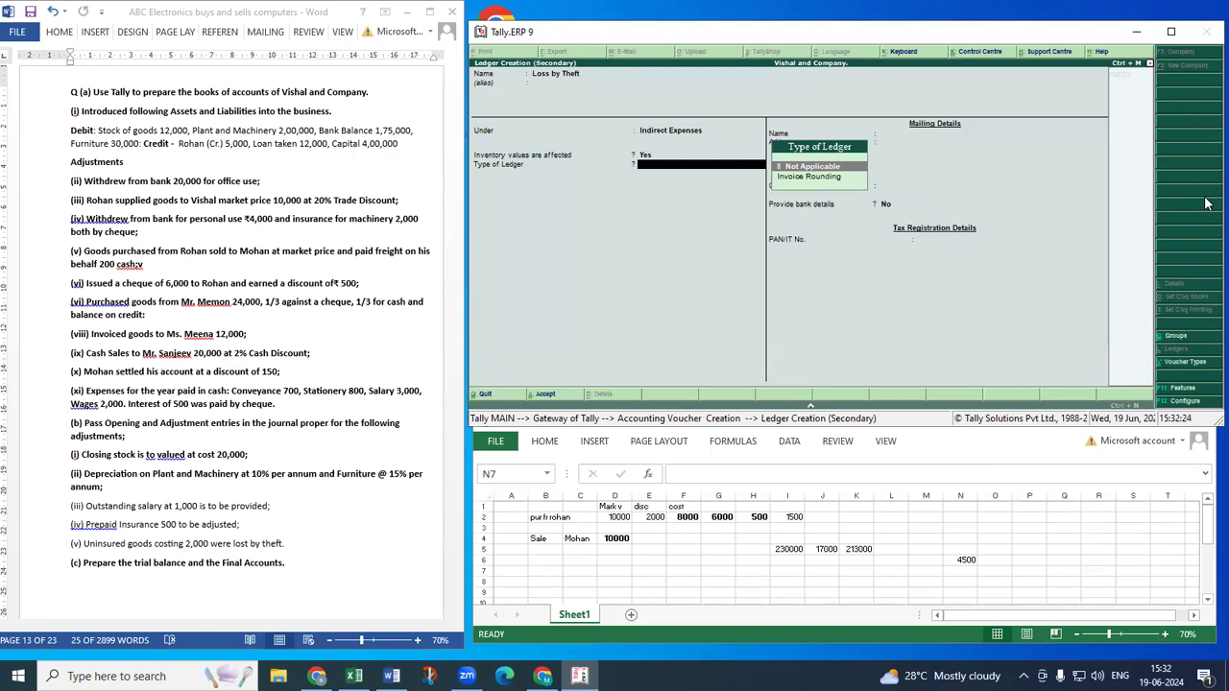
key(ctrl+a)
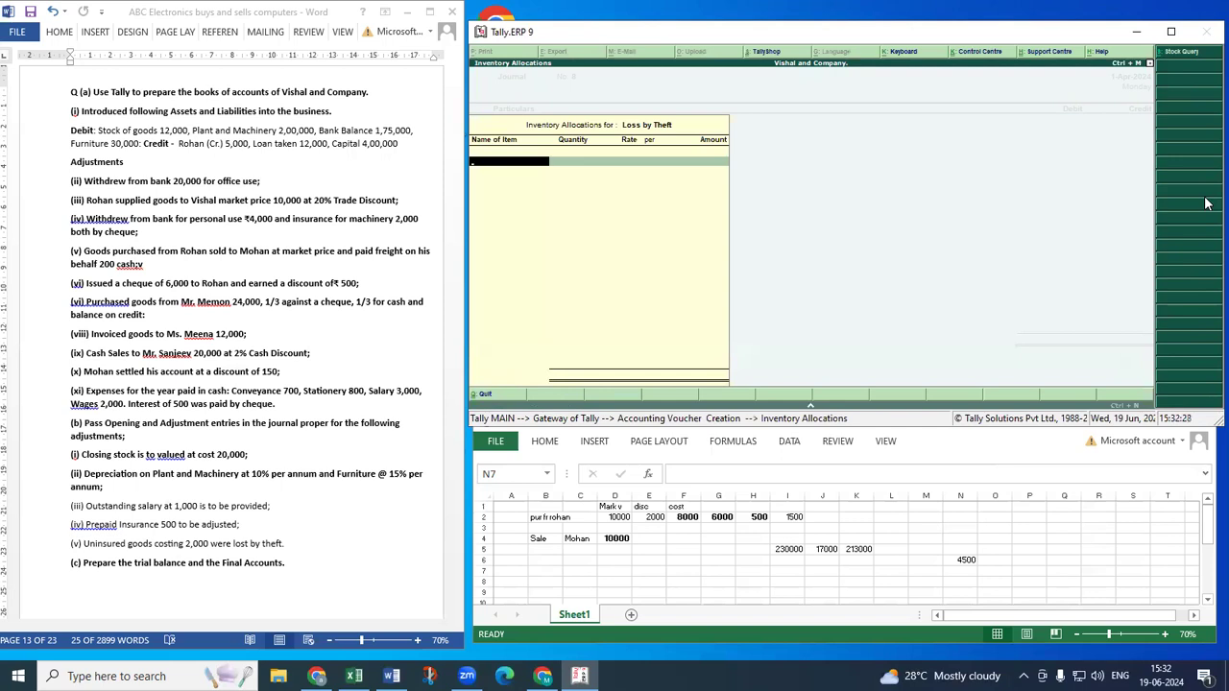
key(Return)
key(Return)
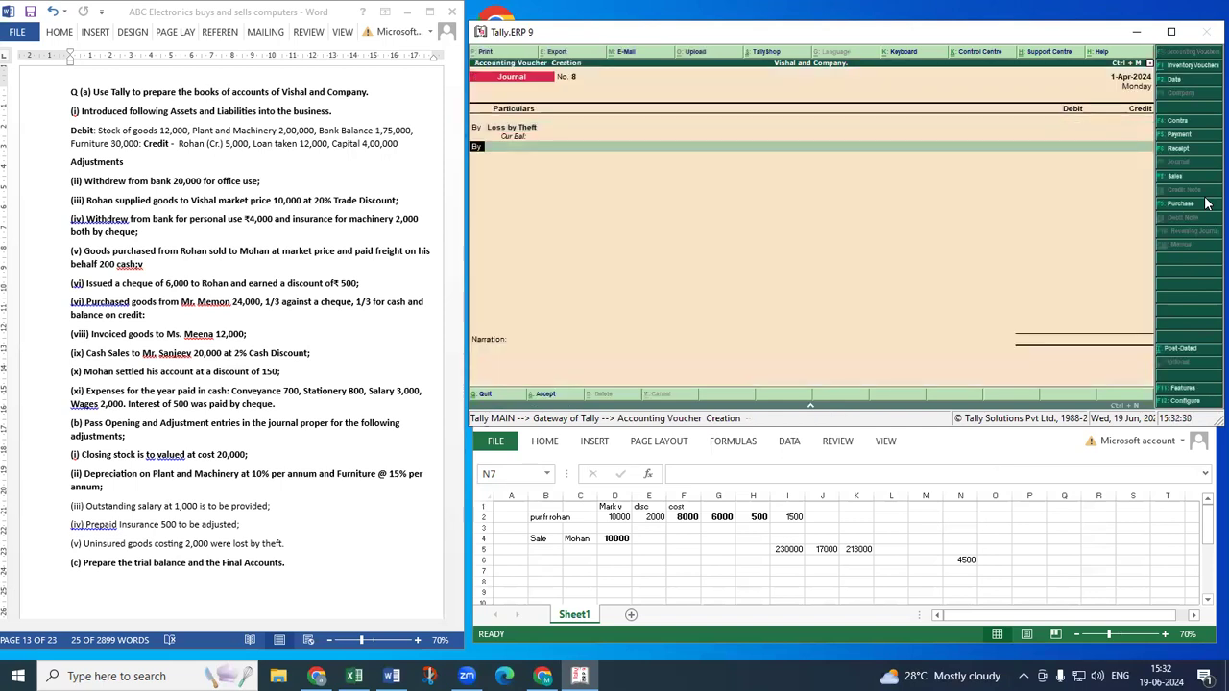
Enter a debit of 500 against Loss by Theft in the journal voucher.
key(BackSpace)
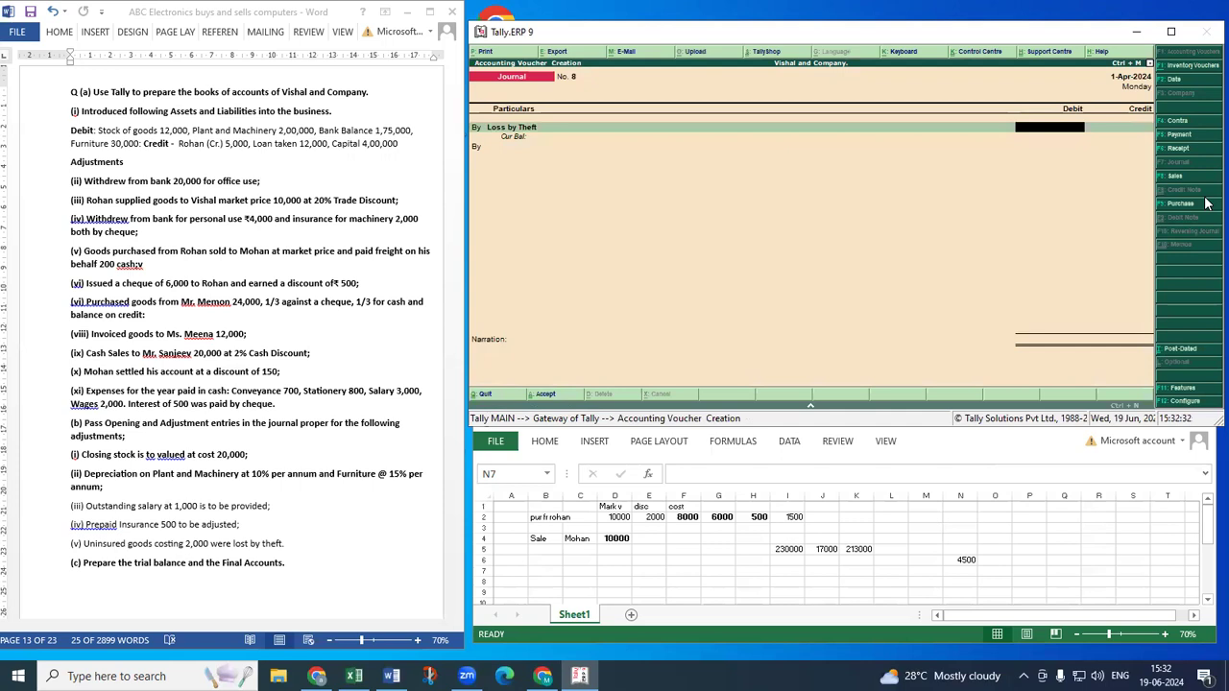
text(500)
key(Return)
key(Return)
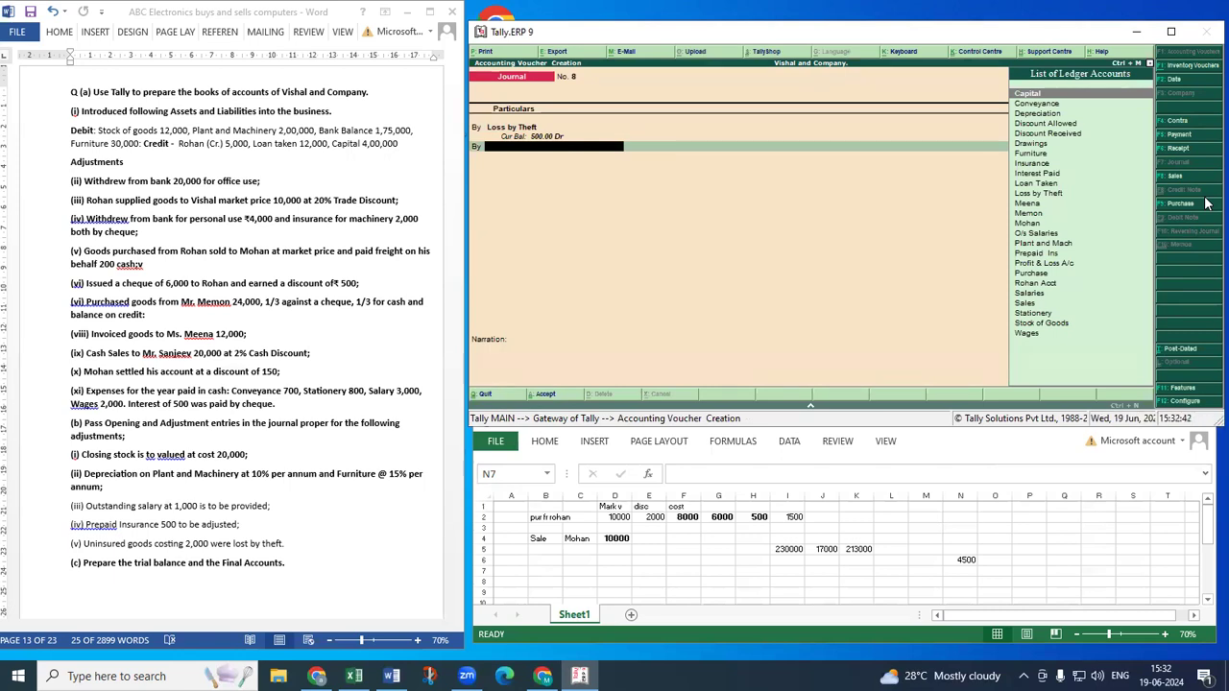
Add a Purchase line to the journal voucher with an inventory allocation of 500 for Goods.
text(p)
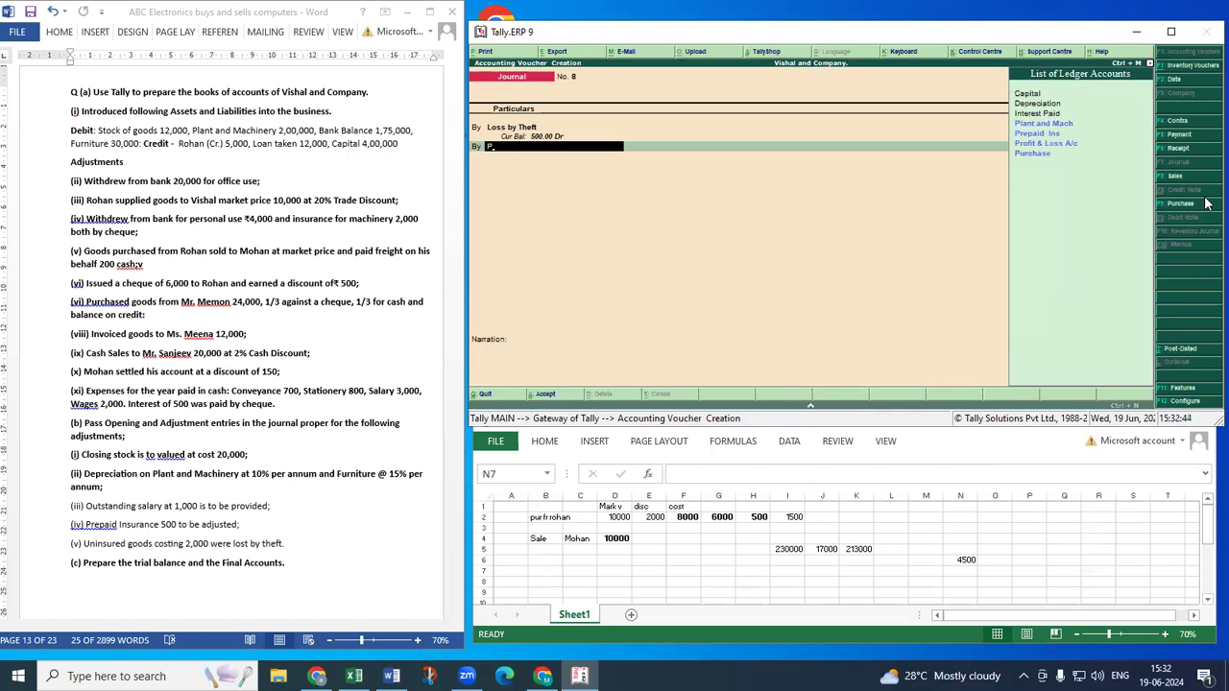
key(Down)
key(Down)
key(Down)
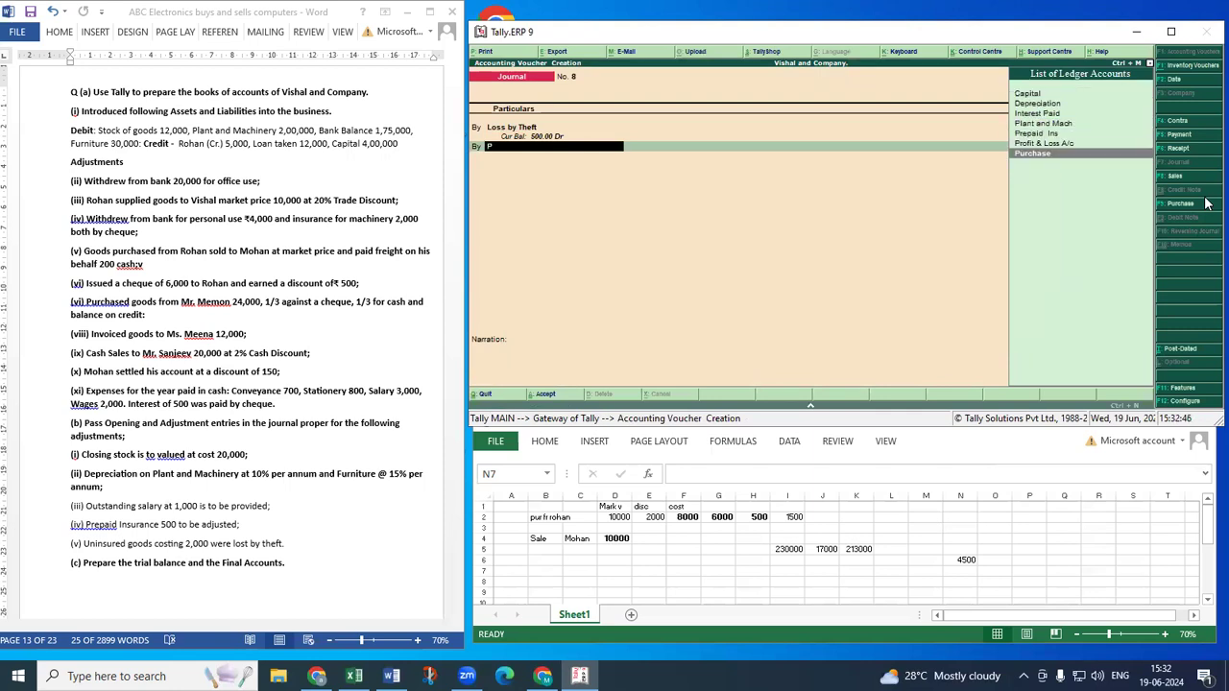
key(Return)
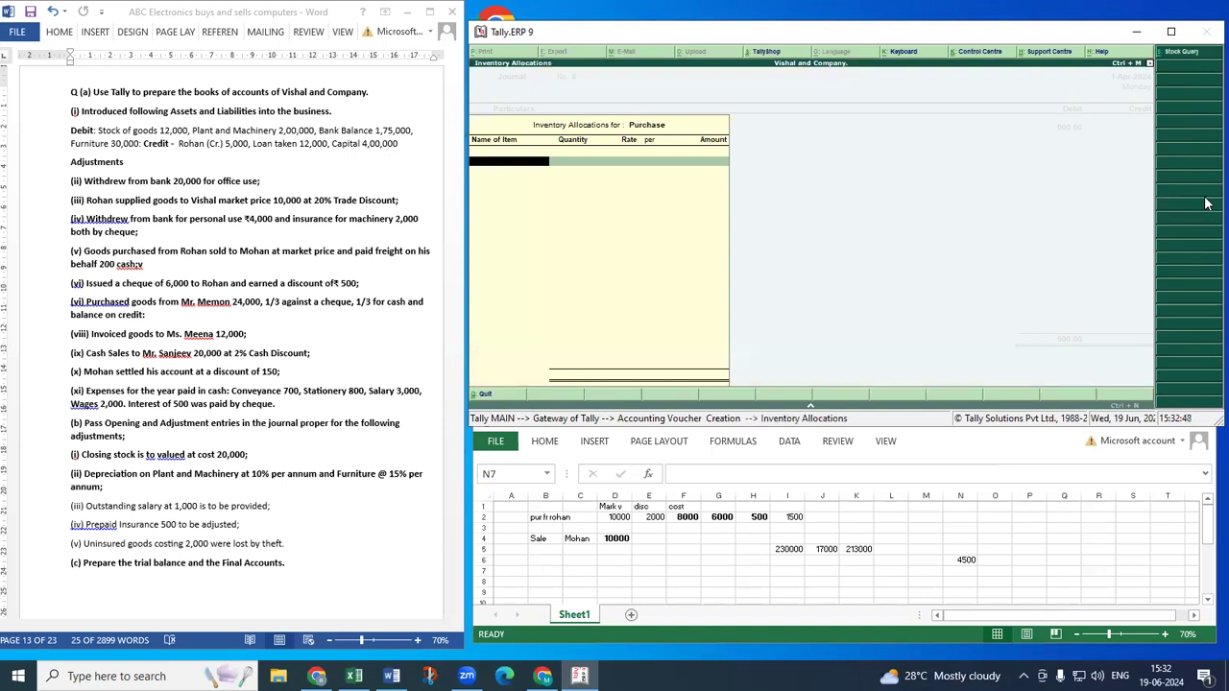
text(G)
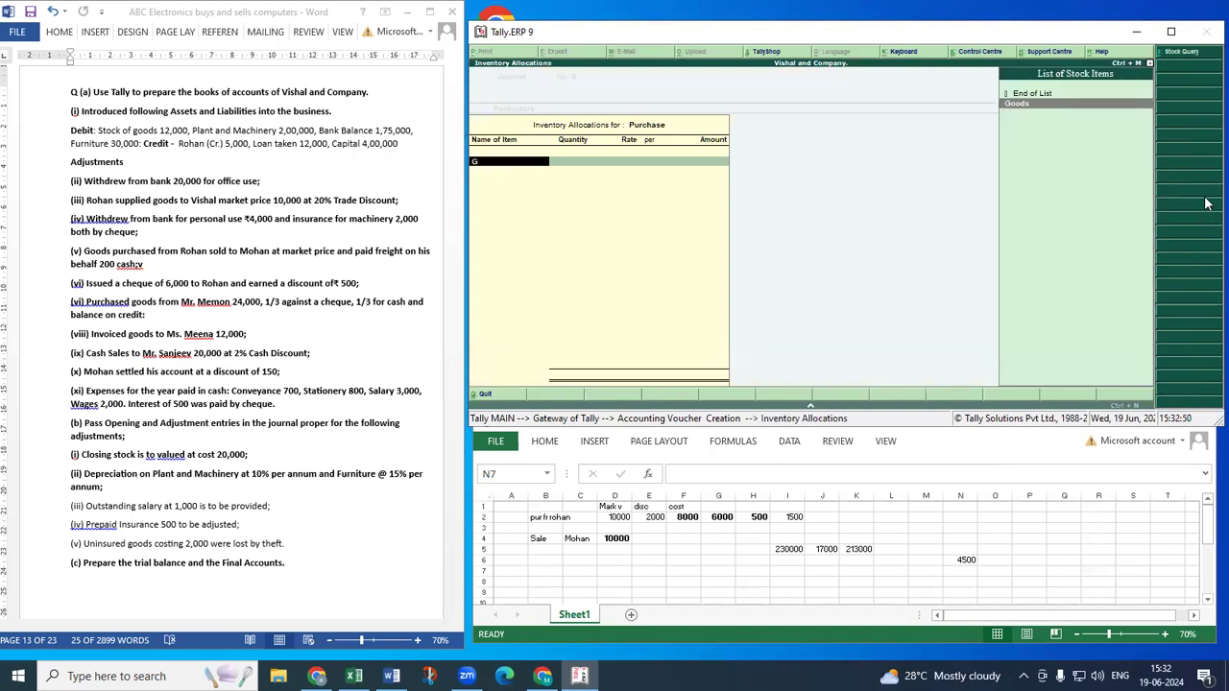
key(Return)
text(500)
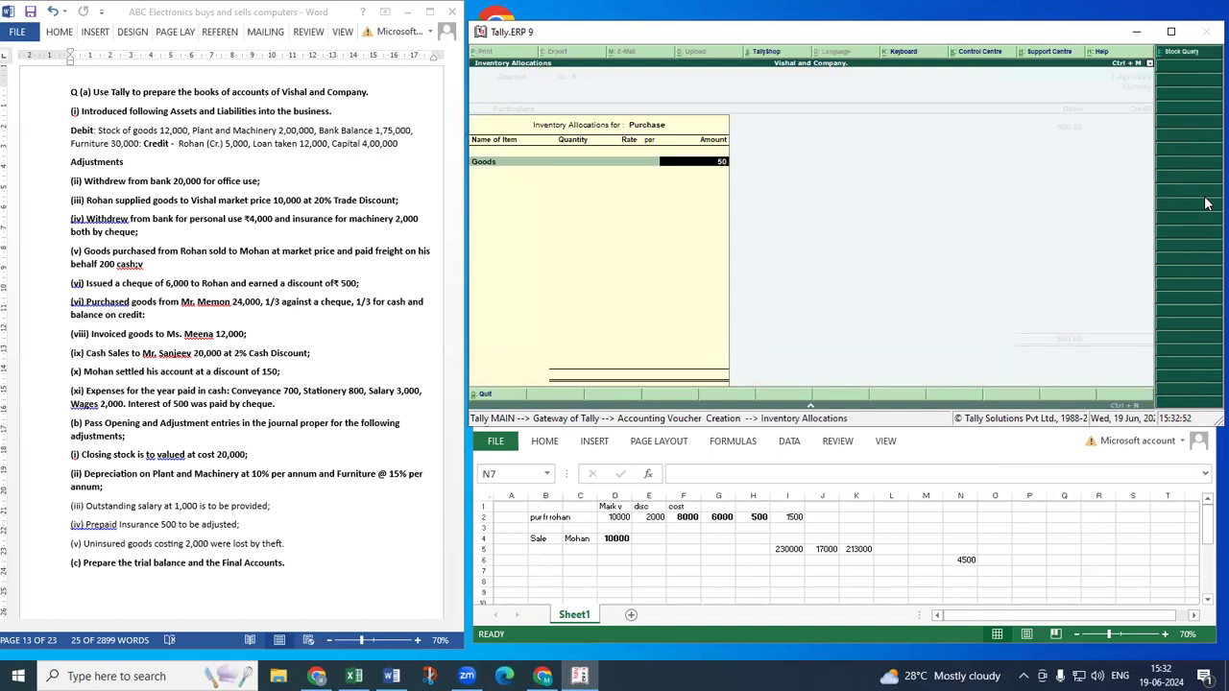
key(Return)
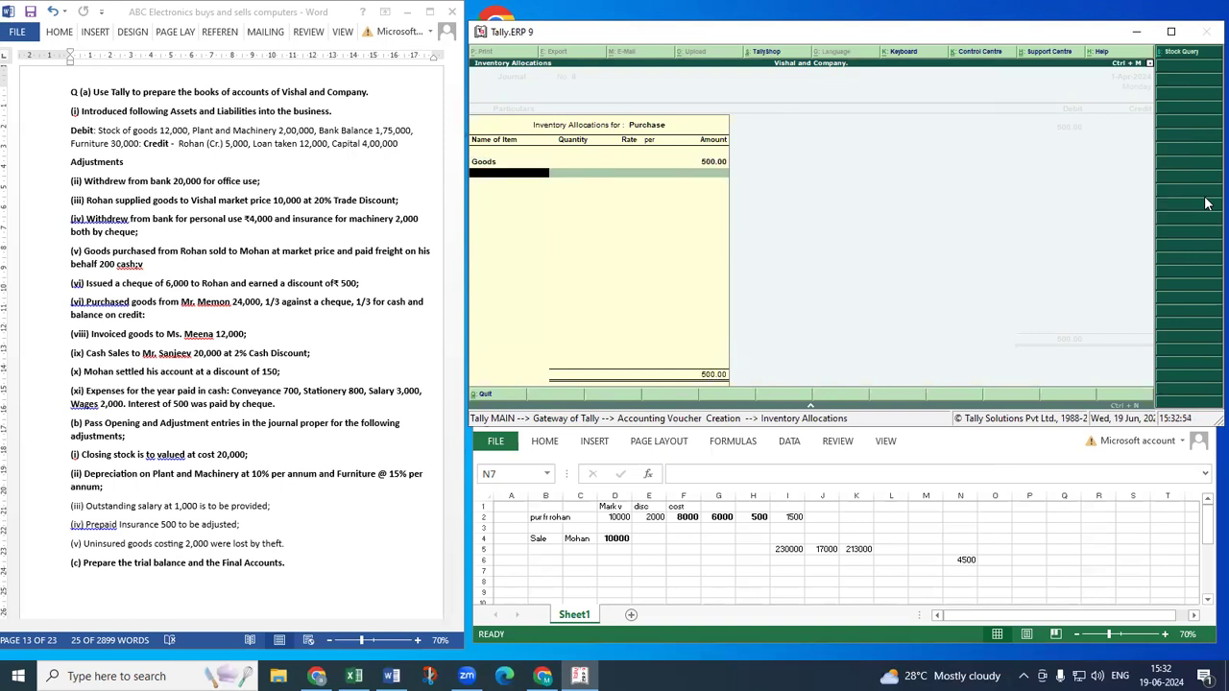
key(Return)
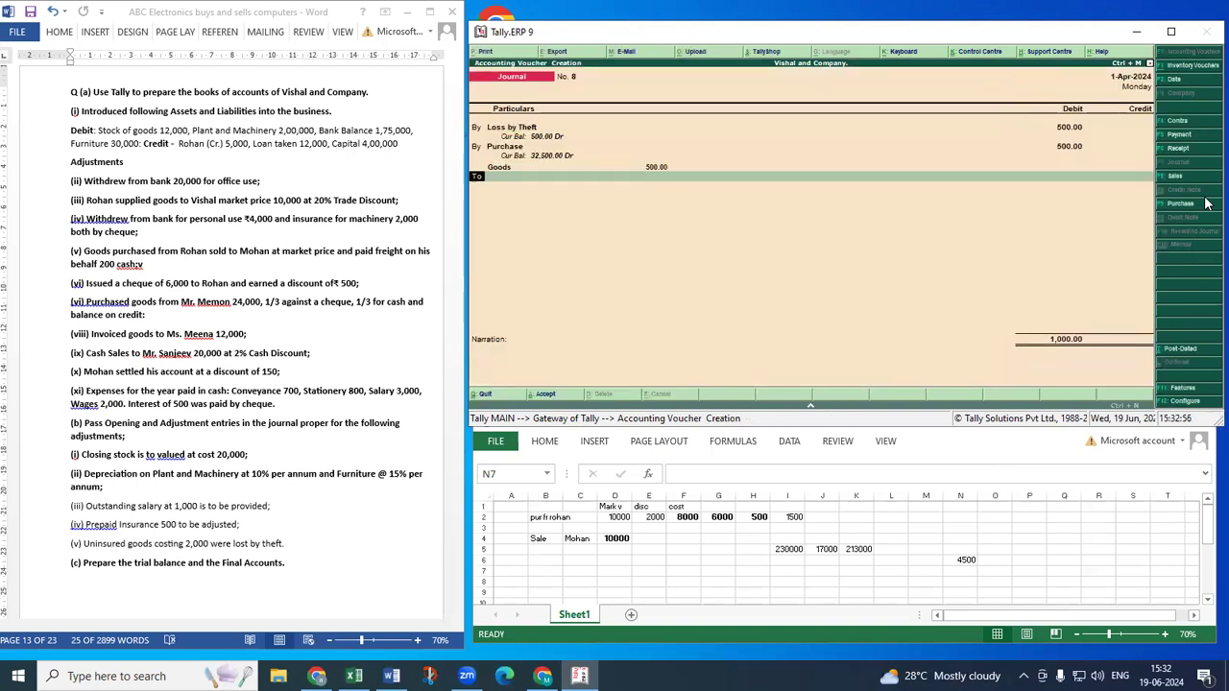
Change the Purchase line from debit to credit and save the journal voucher without a narration.
key(Up)
key(Up)
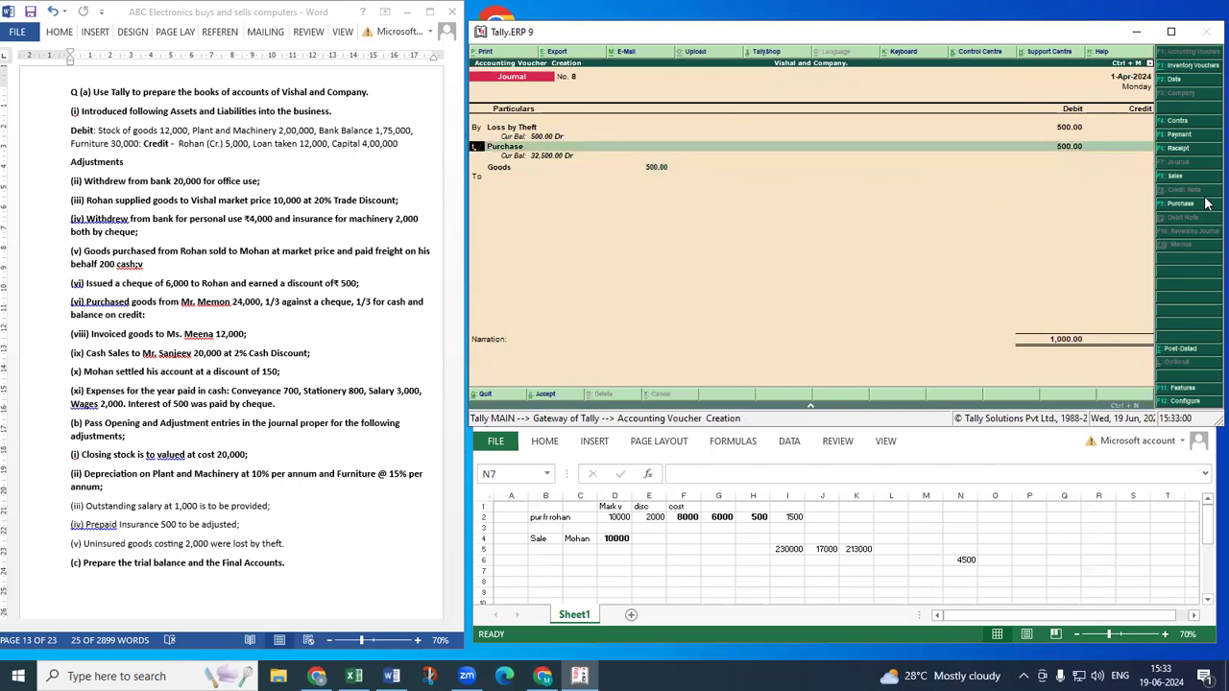
key(Return)
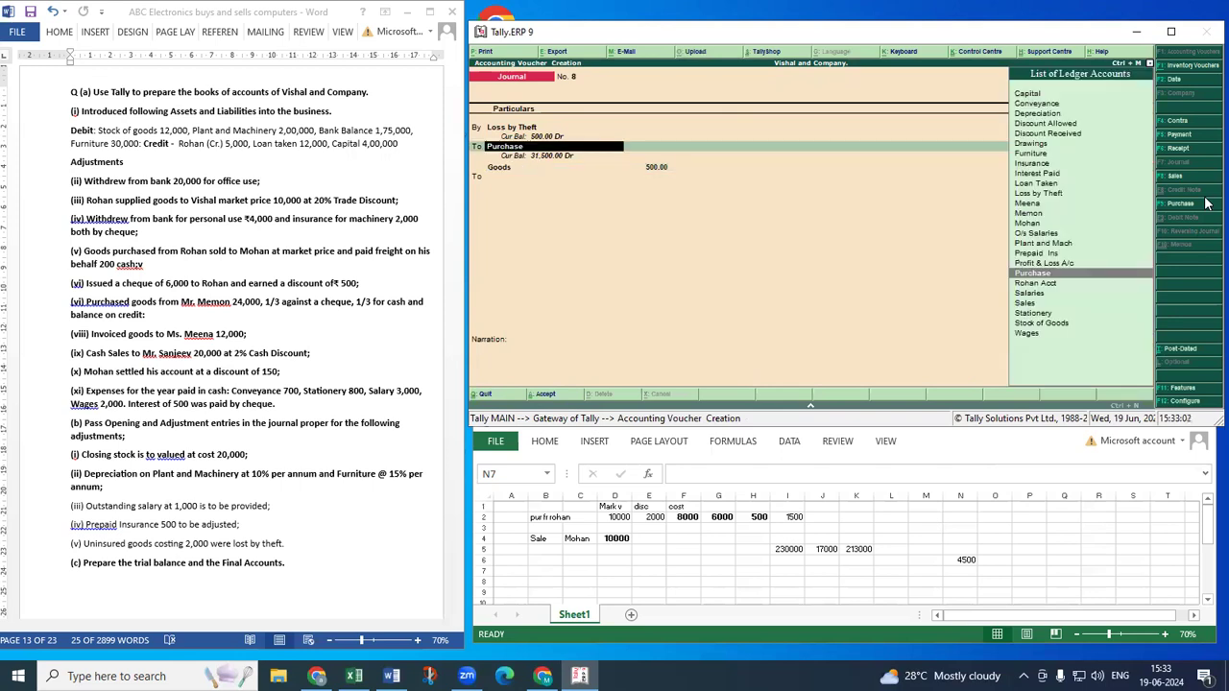
key(Return)
key(Return)
key(Return)
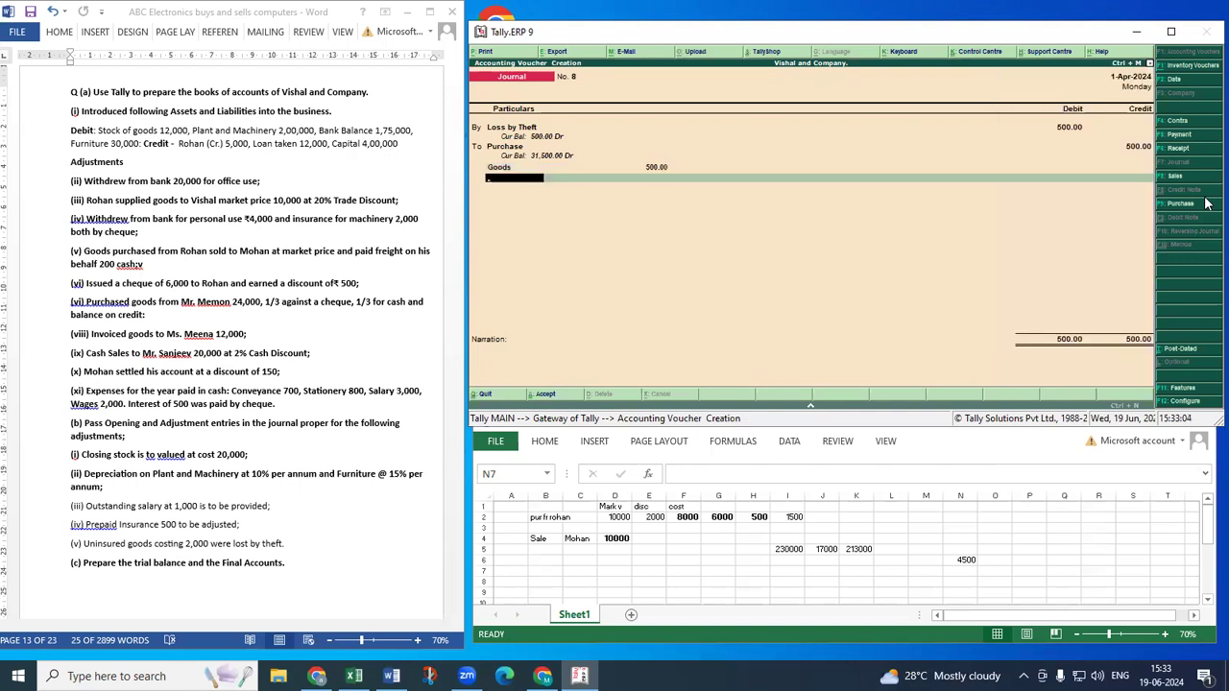
key(Return)
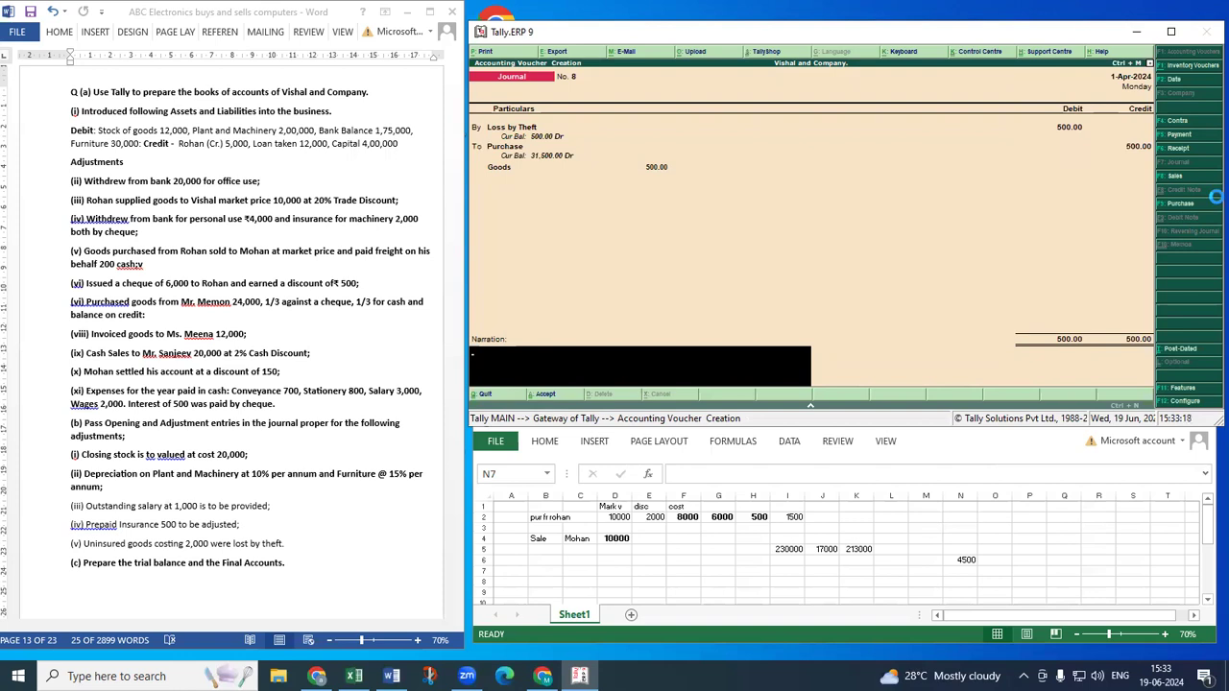
key(ctrl+a)
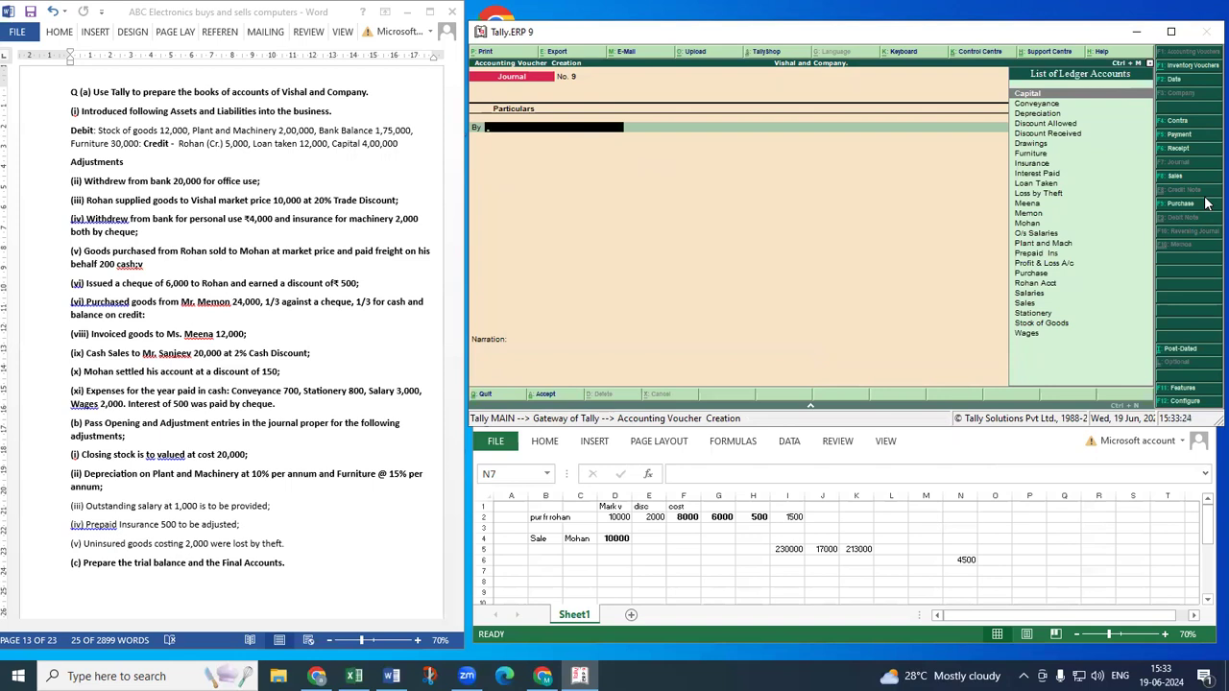
Leave voucher creation and bring up the account books' list of ledgers.
key(Escape)
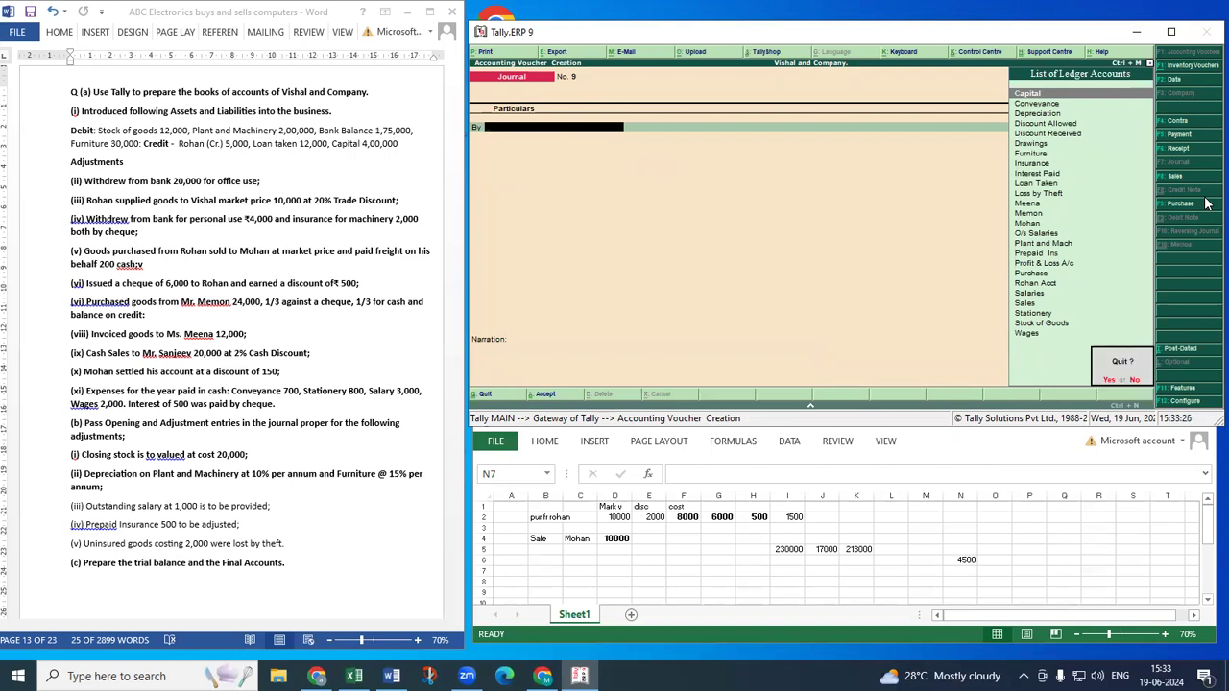
key(Return)
key(Down)
key(Down)
key(Down)
key(Down)
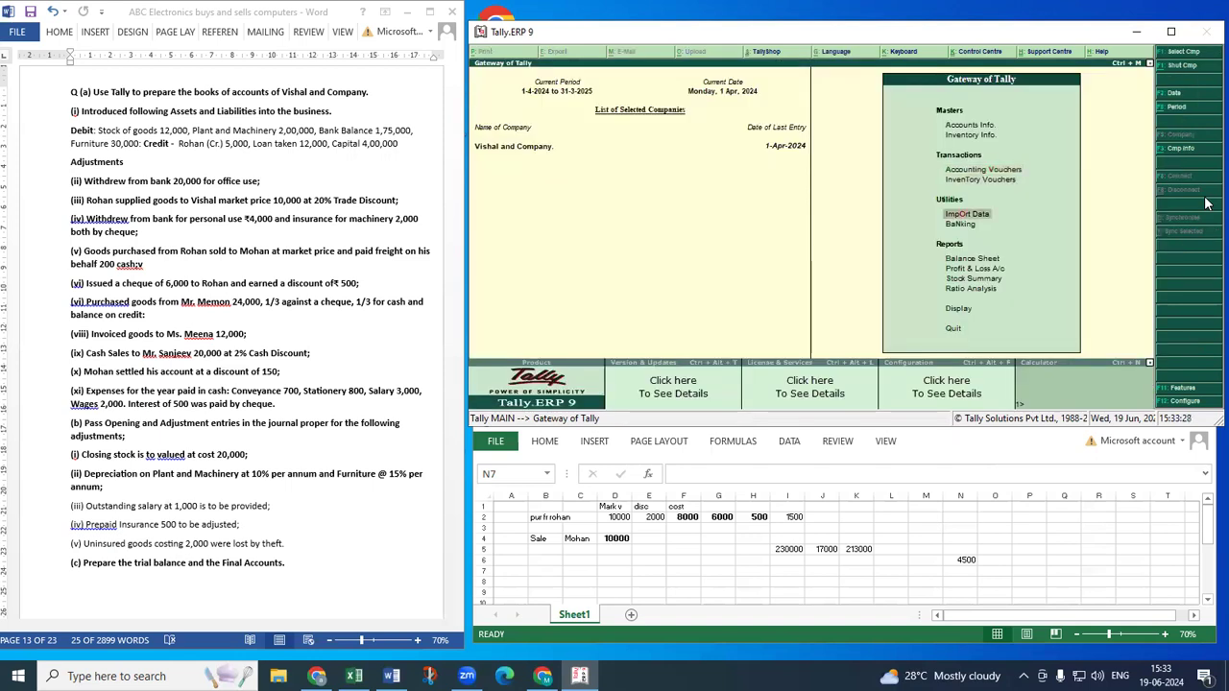
key(Down)
key(Down)
key(Down)
key(Down)
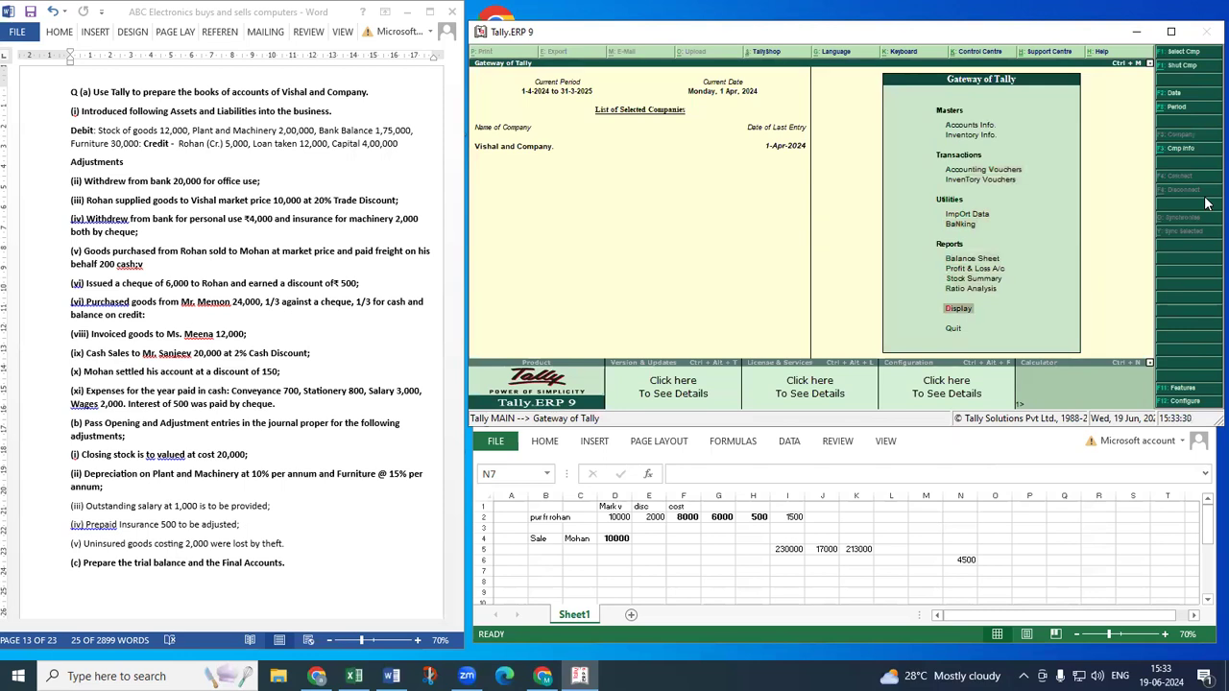
key(Return)
key(Down)
key(Down)
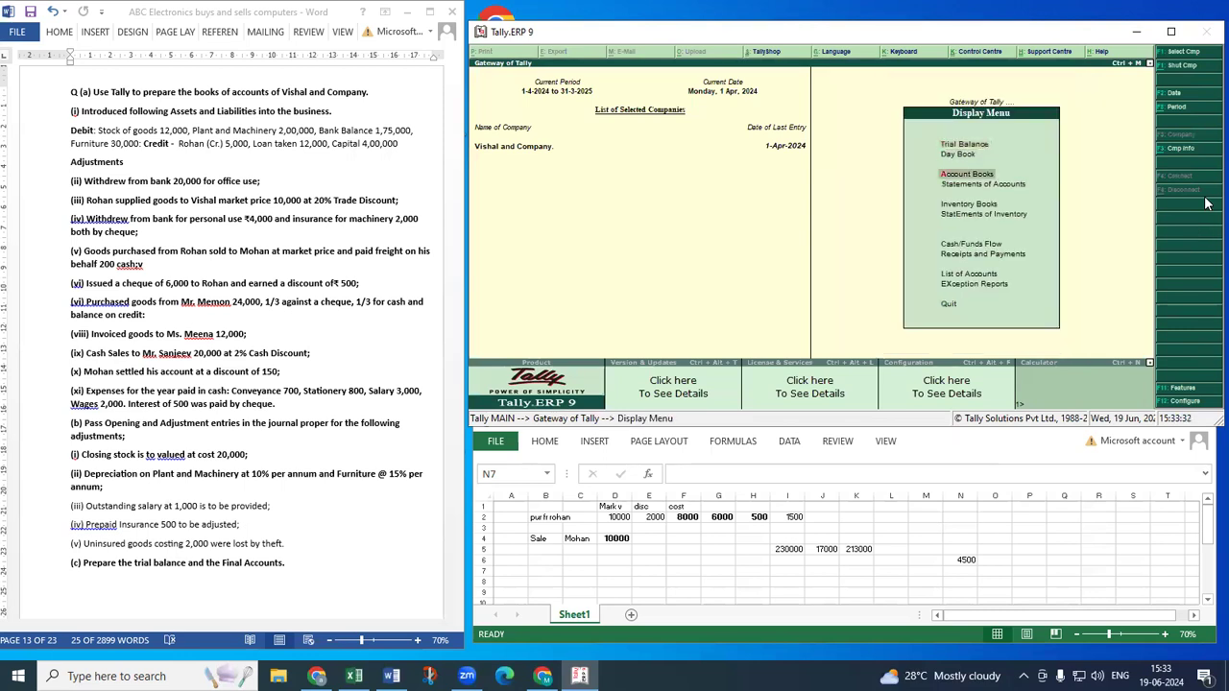
key(Return)
key(Down)
key(Return)
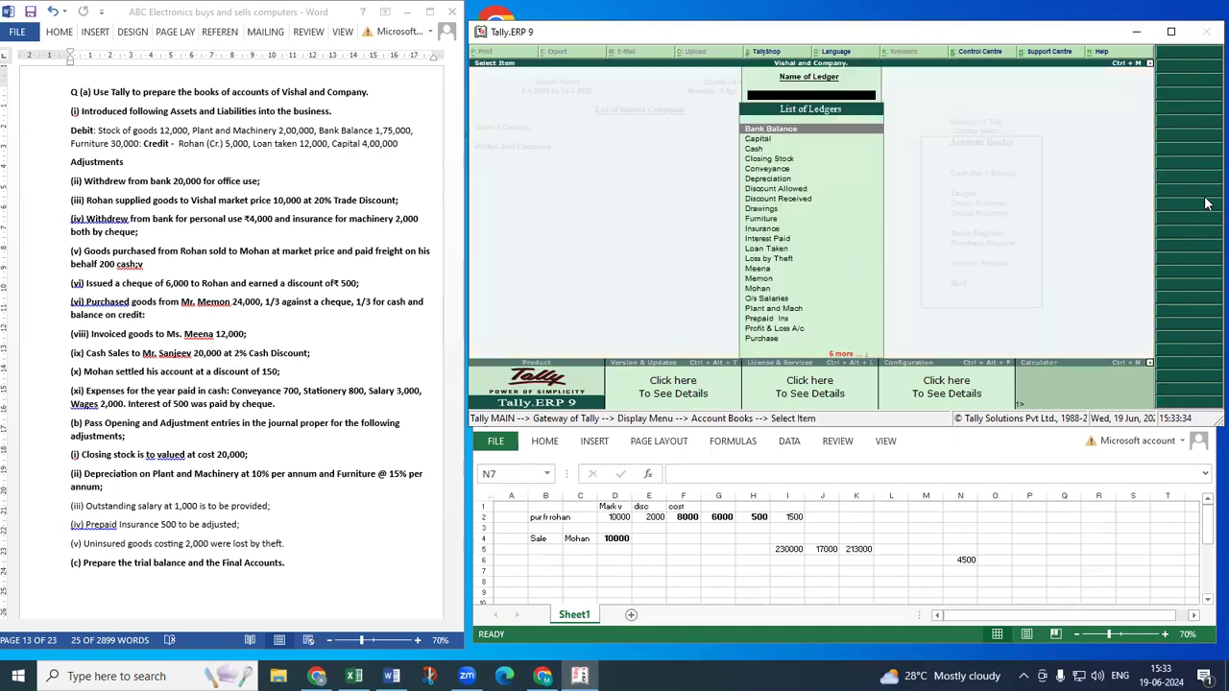
View the Prepaid Ins ledger's vouchers and return to the ledger list.
key(Down)
key(Down)
key(Down)
key(Down)
key(Down)
key(Down)
key(Down)
key(Down)
key(Down)
key(Down)
key(Down)
key(Down)
key(Down)
key(Down)
key(Down)
key(Down)
key(Down)
key(Down)
key(Down)
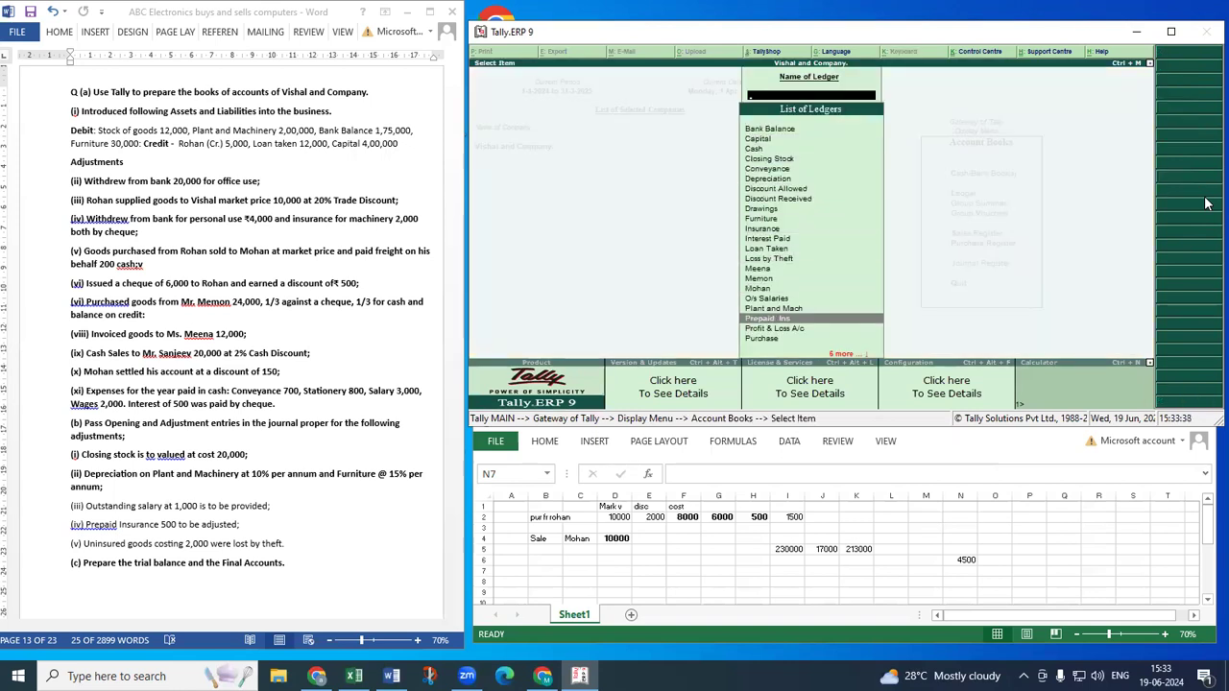
key(Return)
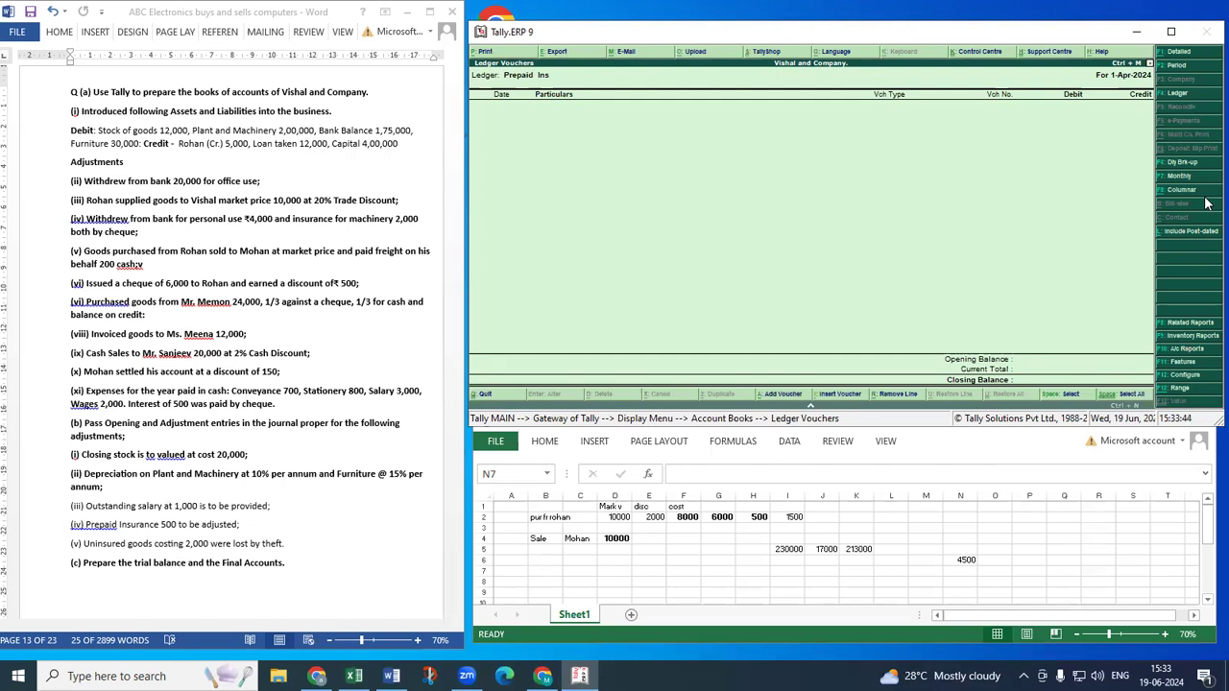
key(Escape)
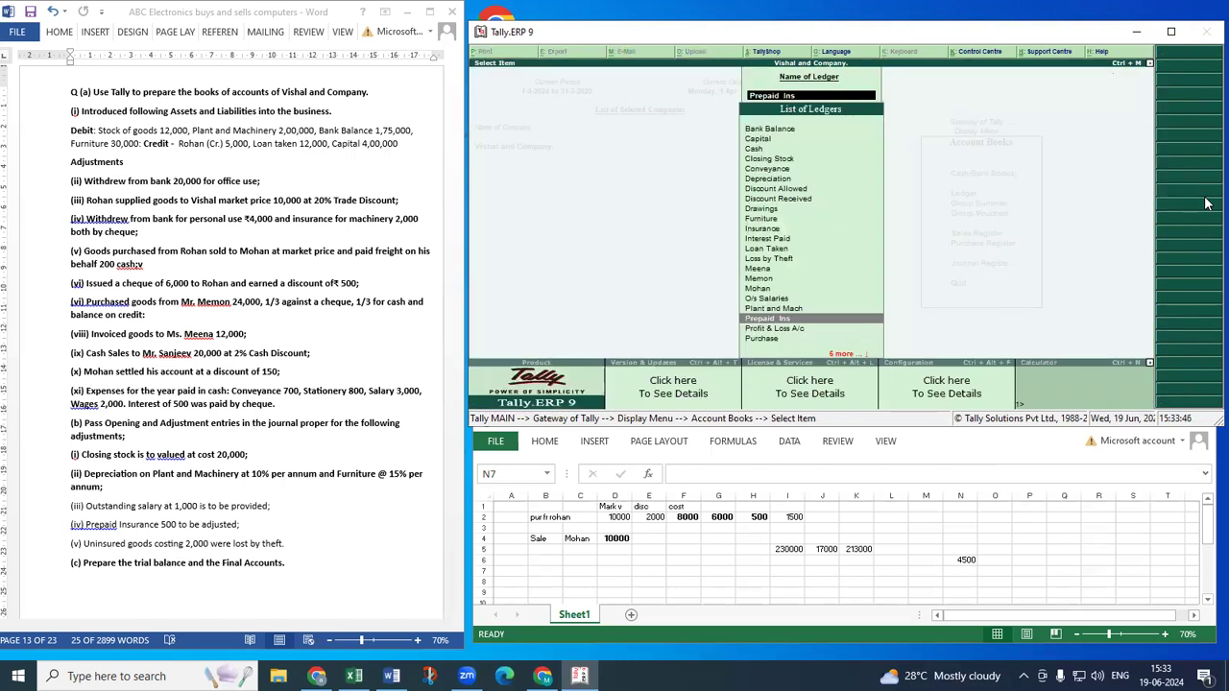
key(Up)
key(Up)
key(Up)
key(Up)
key(Up)
key(Up)
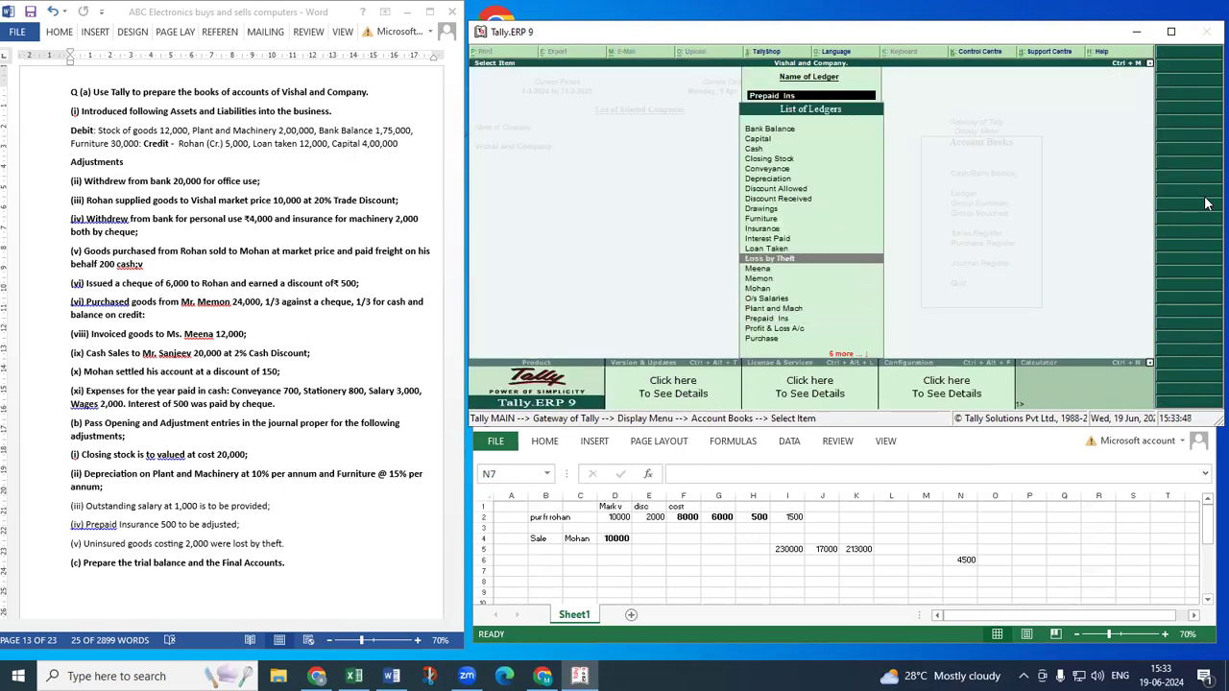
key(Up)
key(Up)
key(Up)
key(Up)
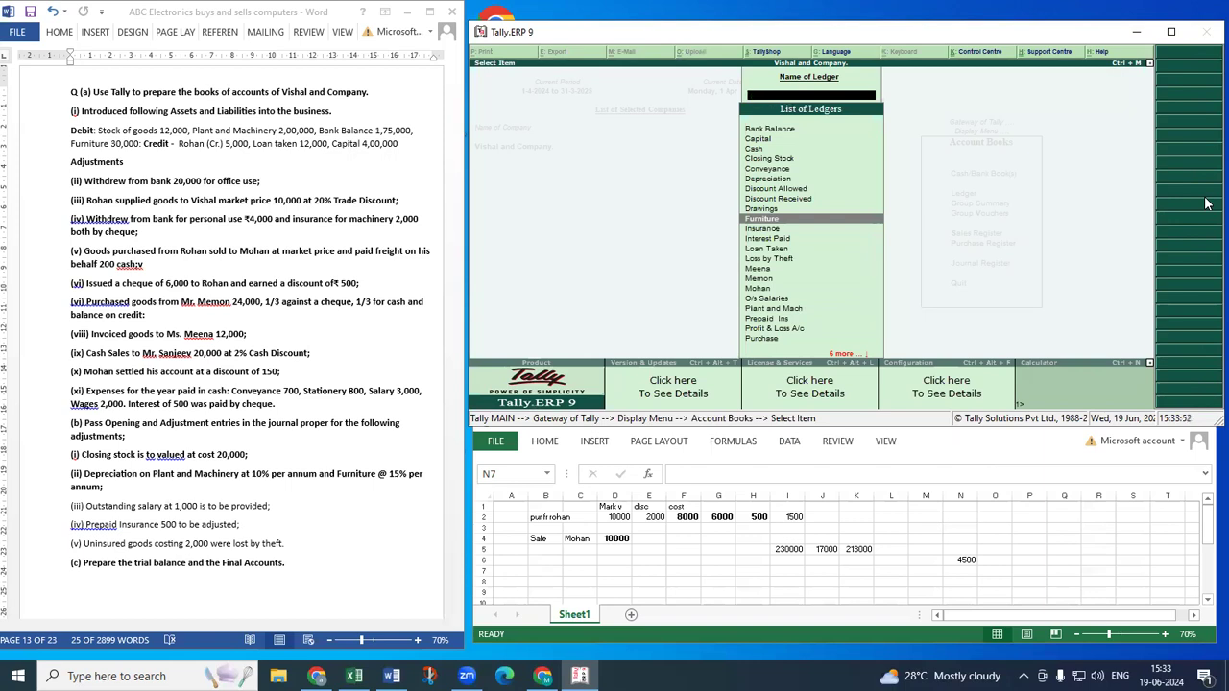
key(Escape)
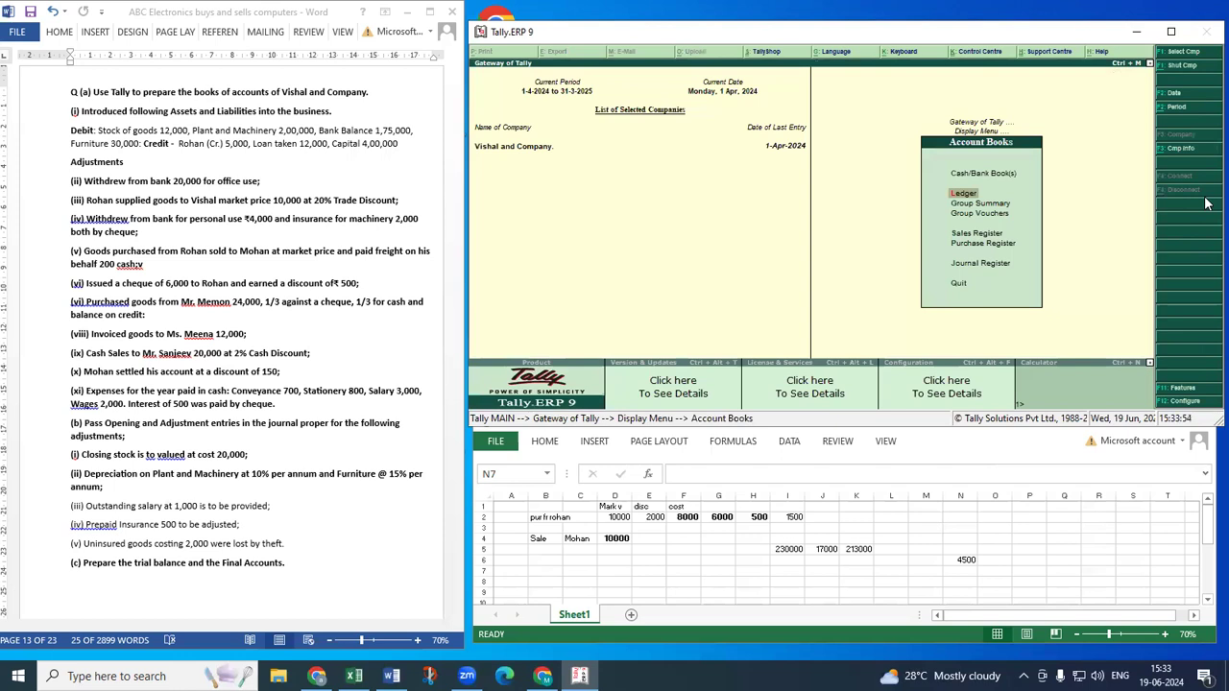
Open the Purchase ledger's vouchers from the account books.
key(Return)
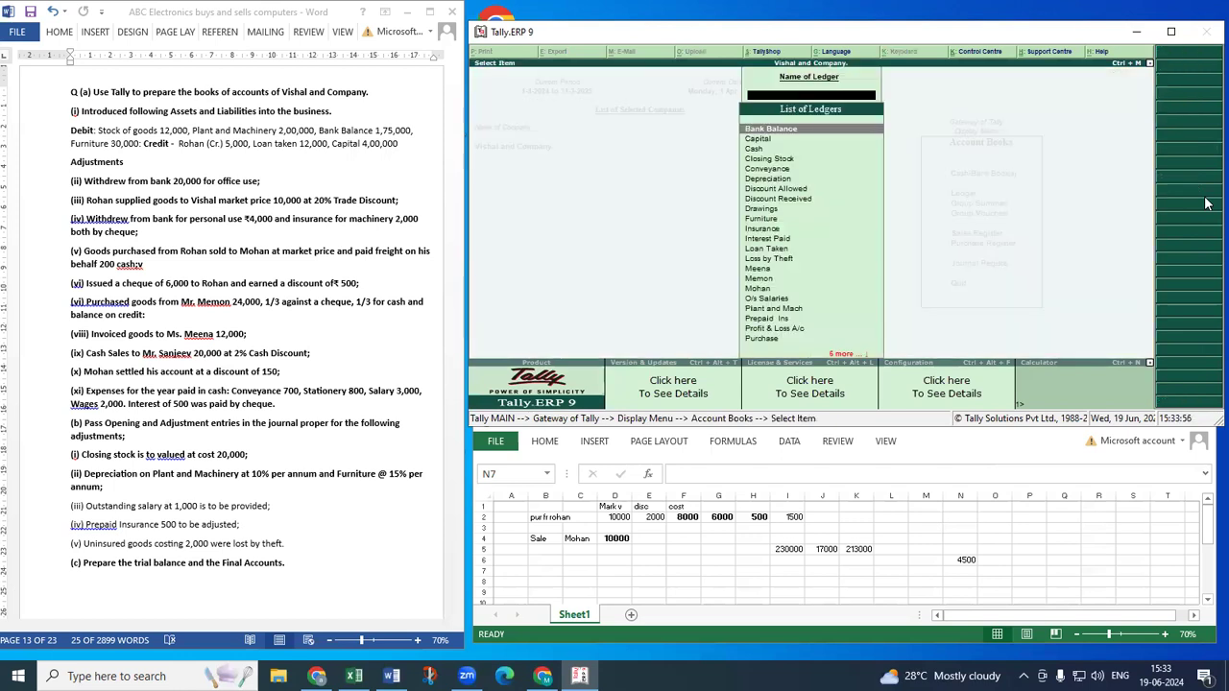
key(Down)
key(Down)
key(Down)
key(Down)
key(Down)
key(Down)
key(Down)
key(Down)
key(Down)
key(Down)
key(Down)
key(Down)
key(Down)
key(Down)
key(Down)
key(Down)
key(Down)
key(Down)
key(Down)
key(Down)
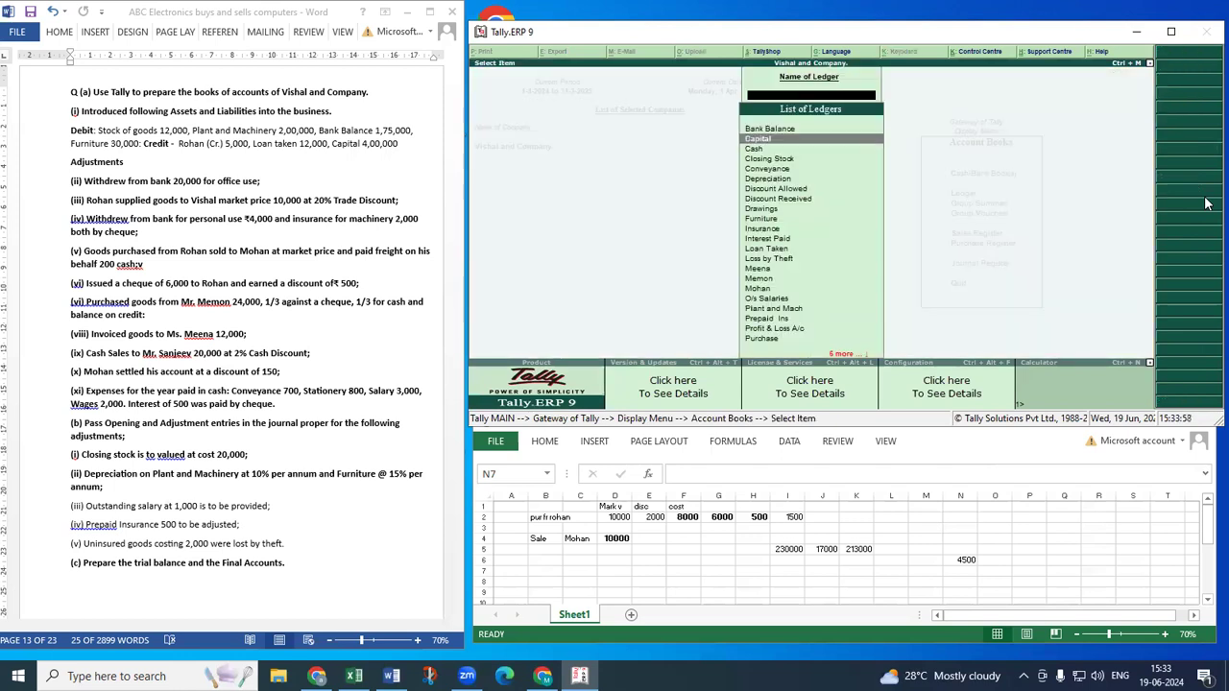
key(Return)
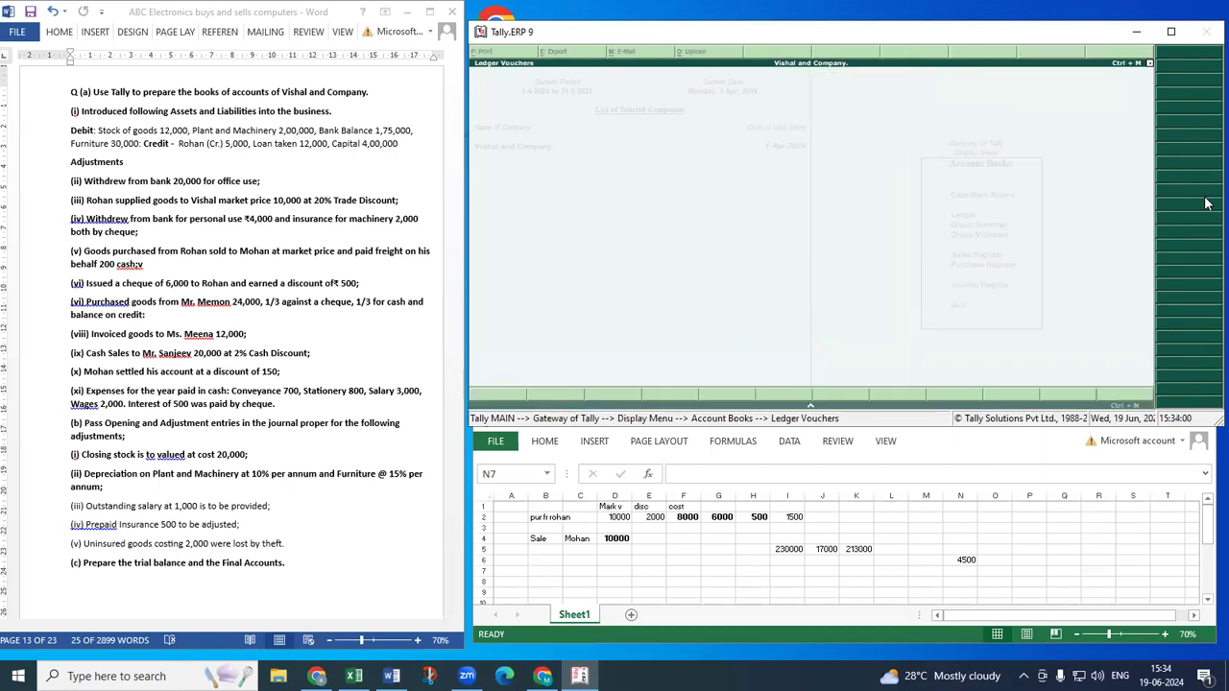
Open the Loss by Theft journal voucher from the Purchase ledger and set its Loss by Theft debit to 2,000.
key(Down)
key(Down)
key(Down)
key(Down)
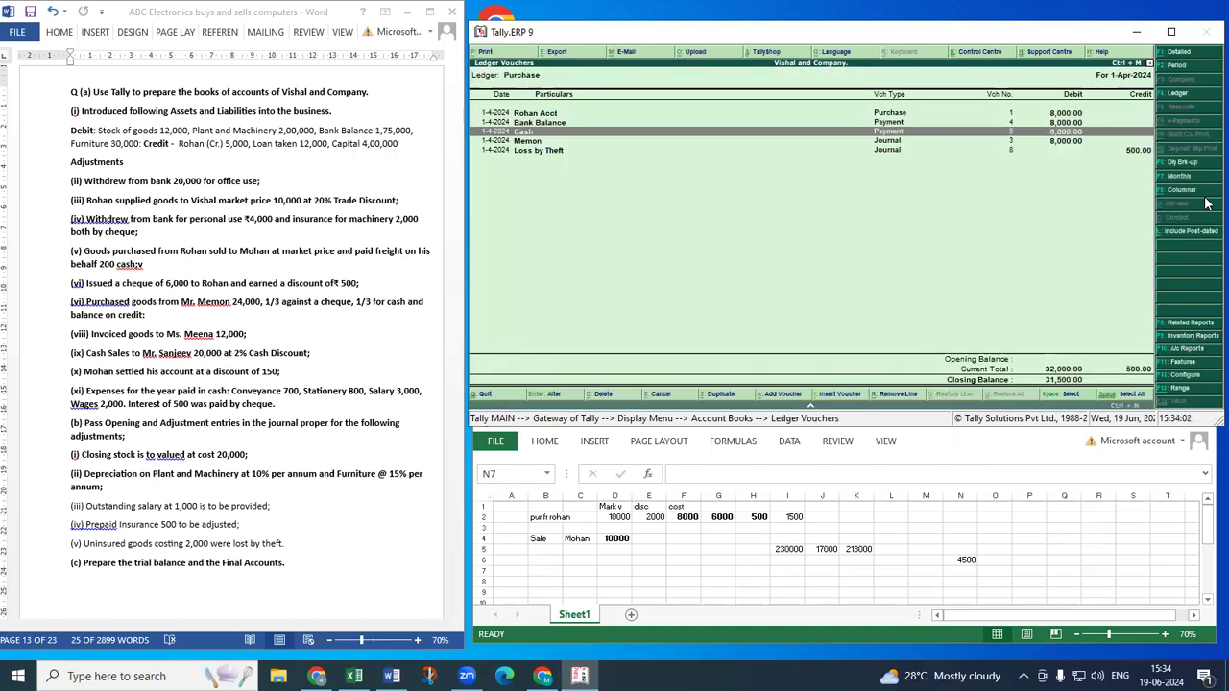
key(Return)
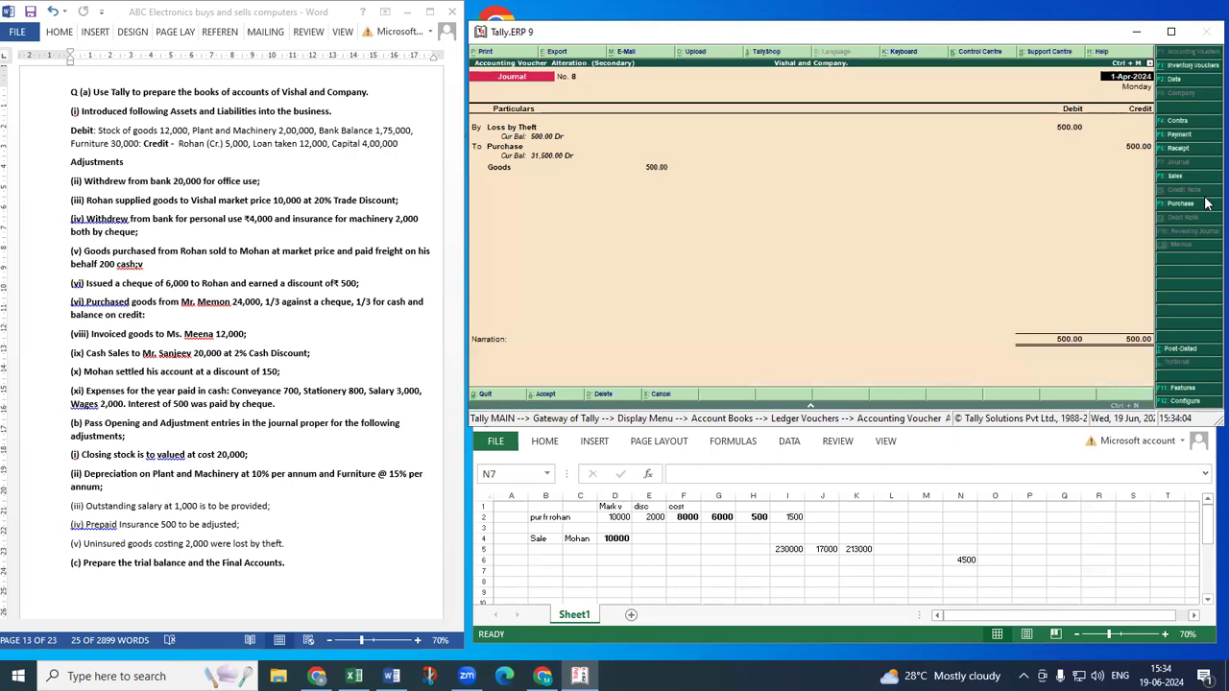
key(Return)
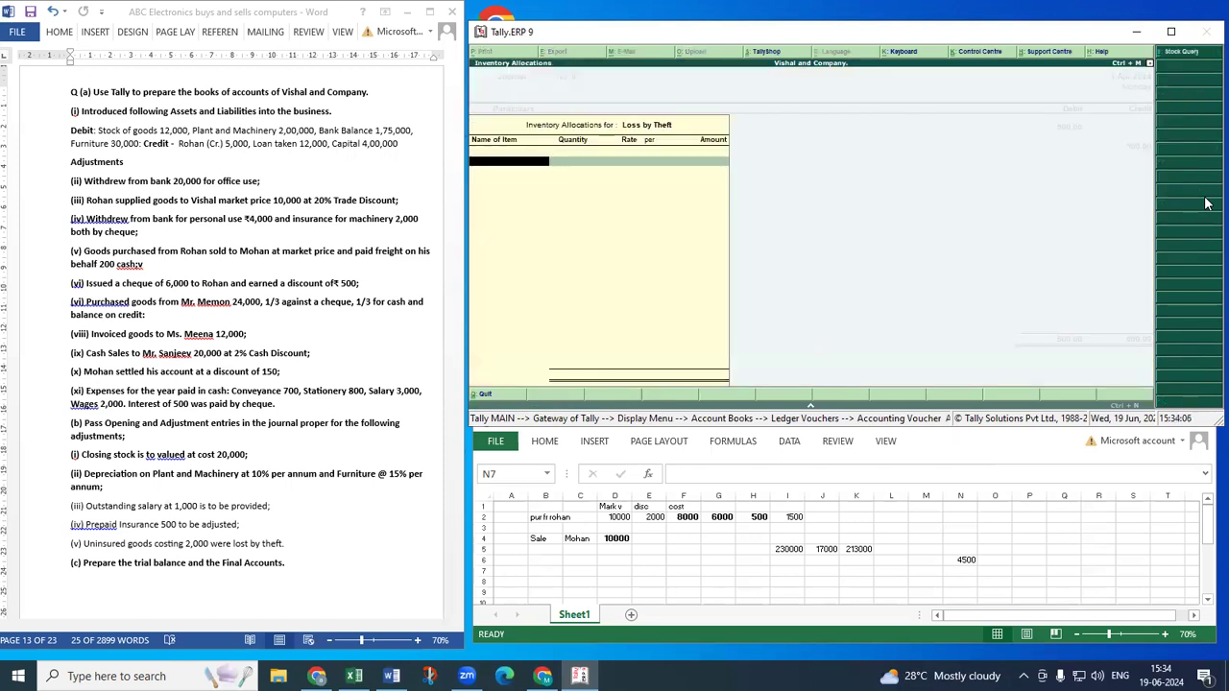
key(Return)
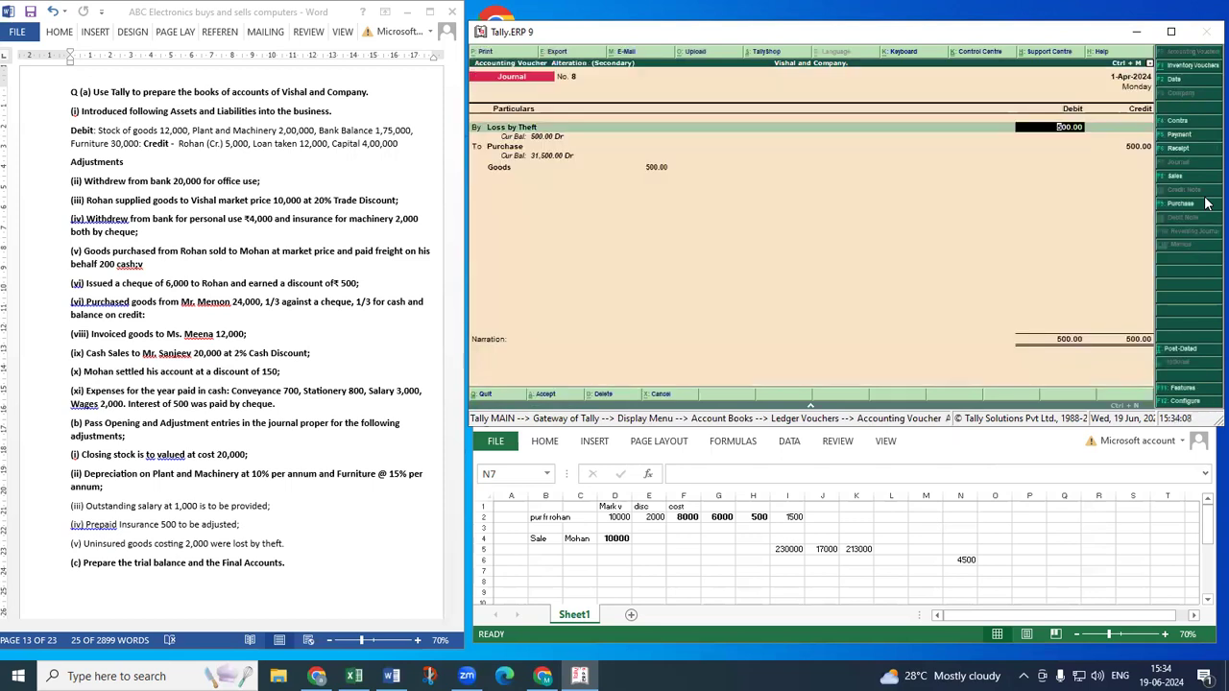
text(2000)
key(Return)
key(Return)
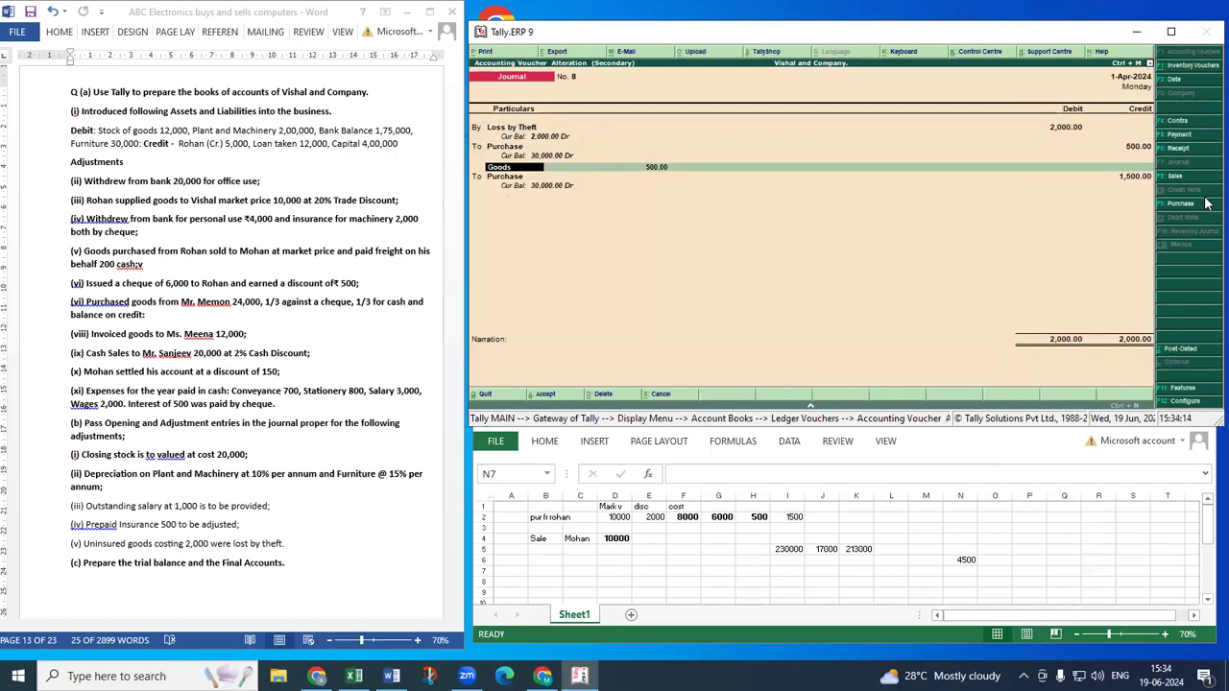
Set the Purchase credit for Goods in the Loss by Theft journal to 2,000 and save the voucher.
key(Up)
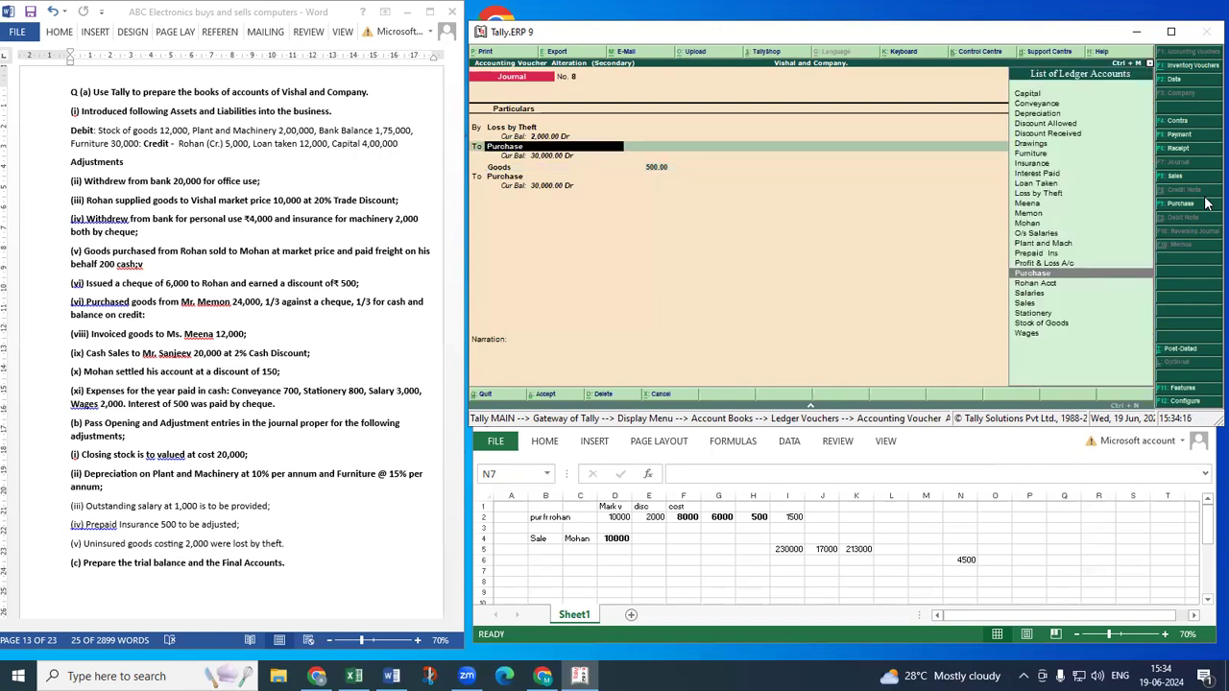
key(Return)
text(2000)
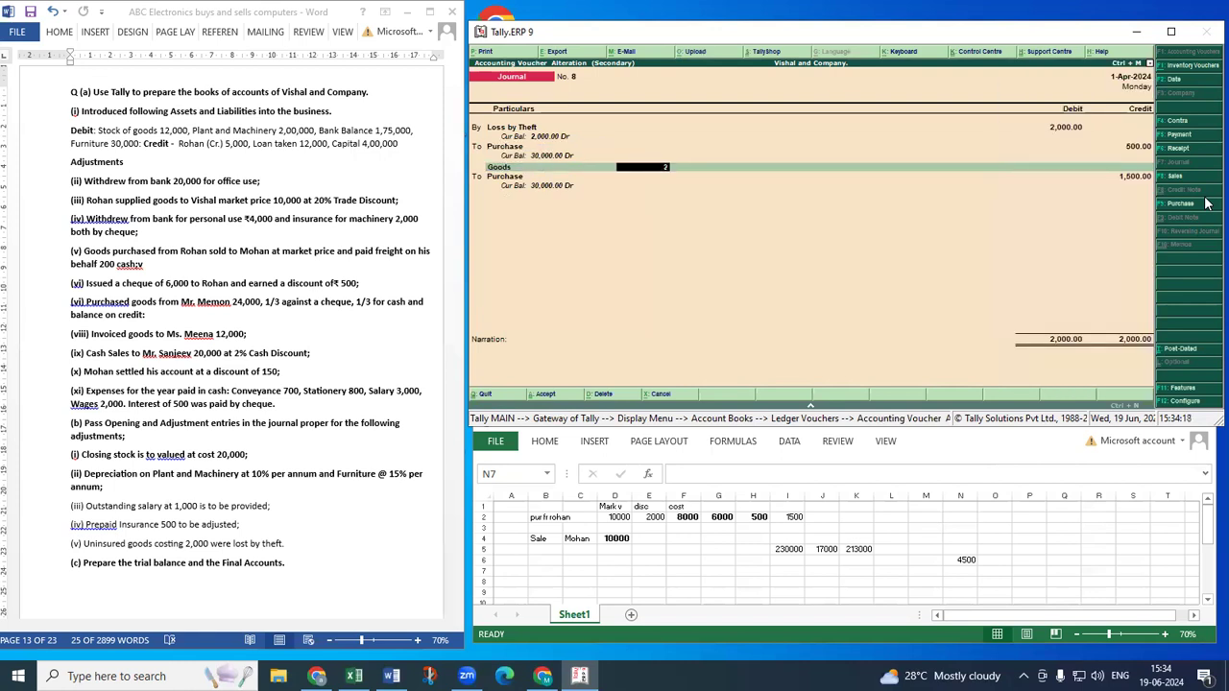
key(Return)
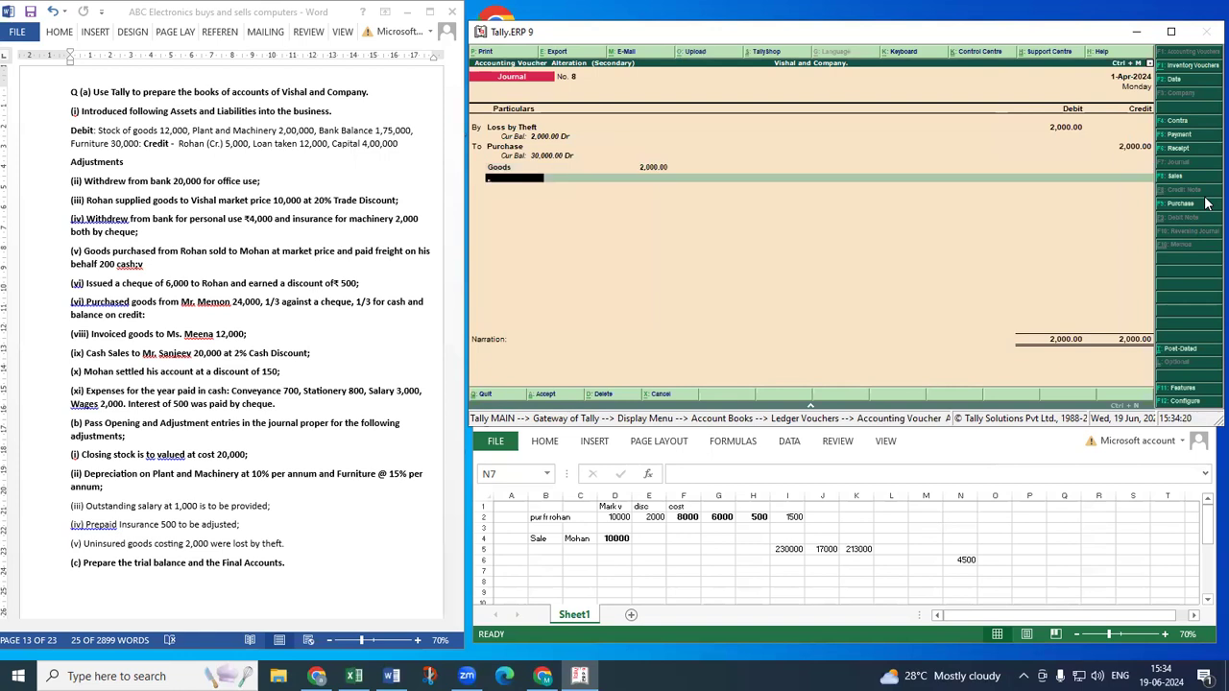
key(Return)
key(ctrl+a)
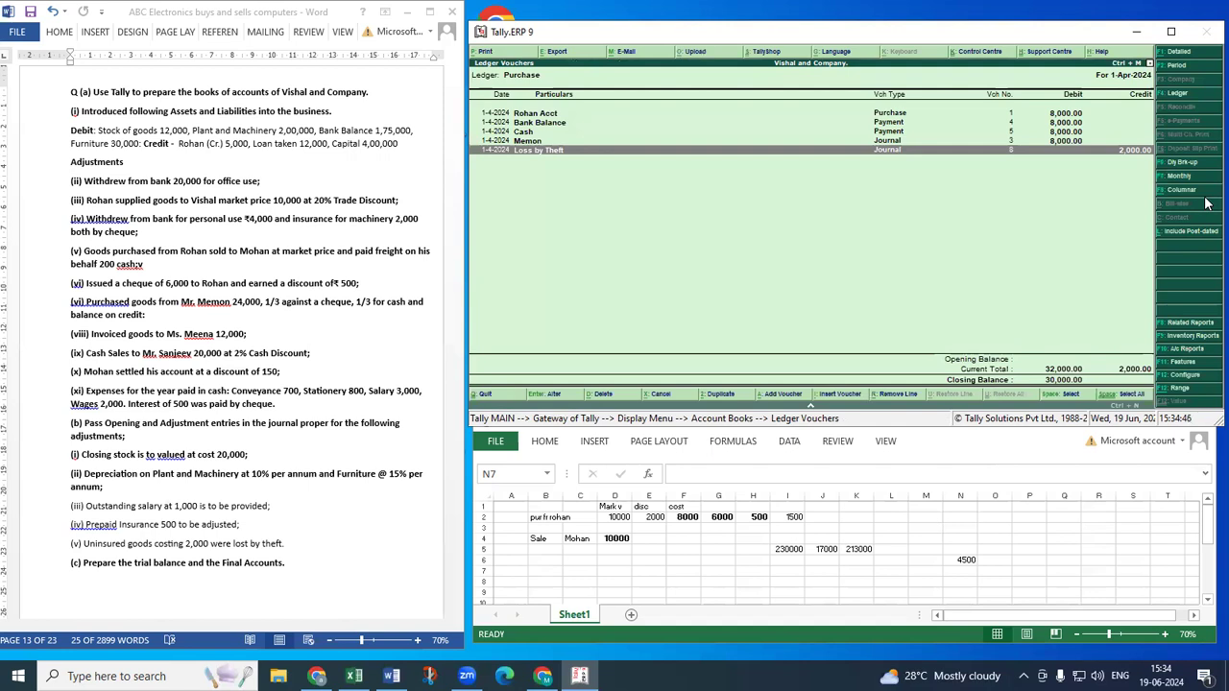
Leave the Purchase ledger vouchers and view the Profit & Loss A/c in detailed form.
key(Escape)
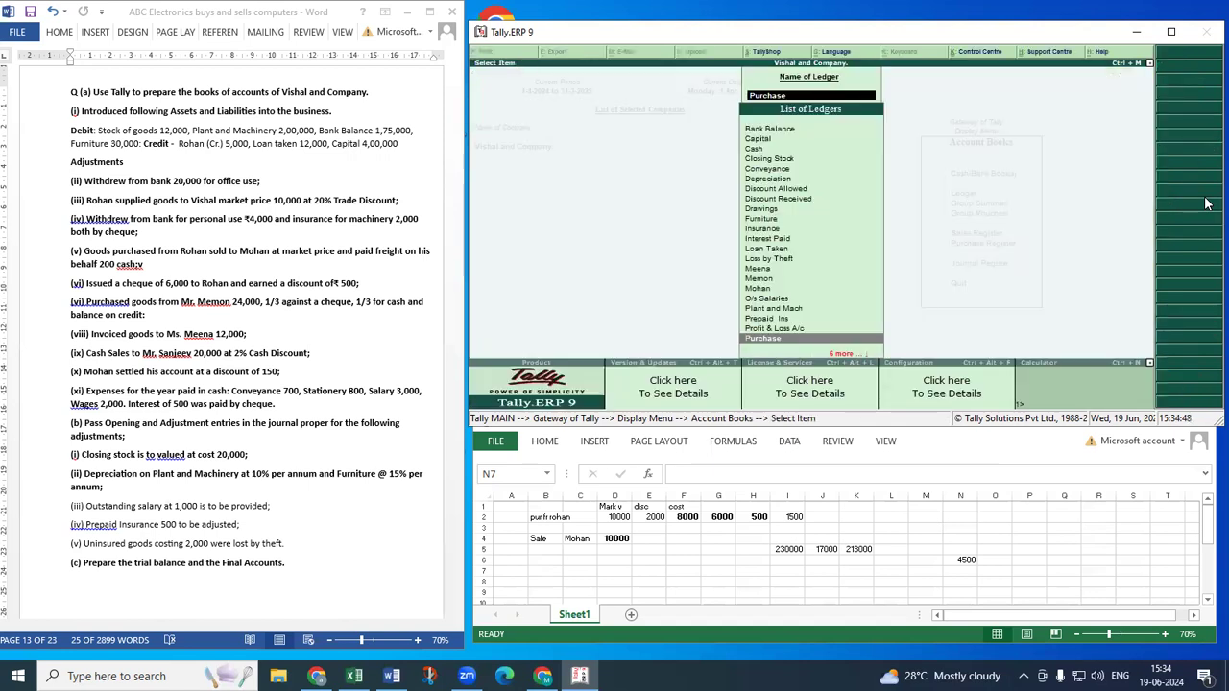
key(Escape)
key(Escape)
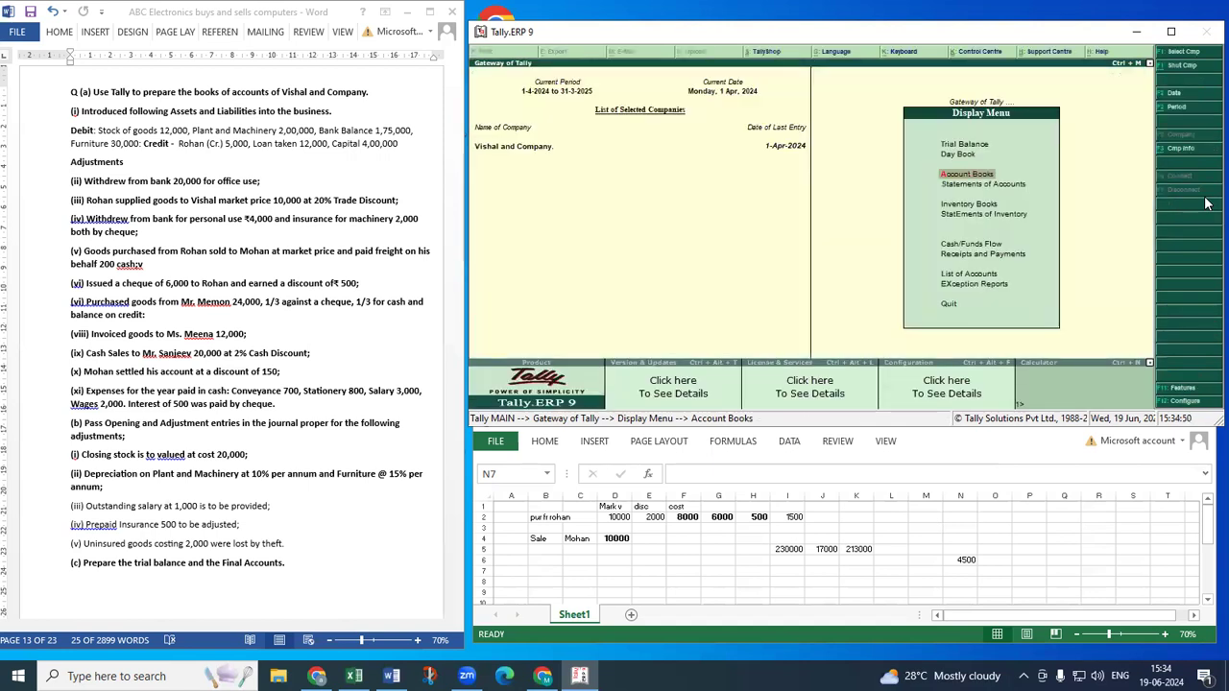
key(Escape)
key(Up)
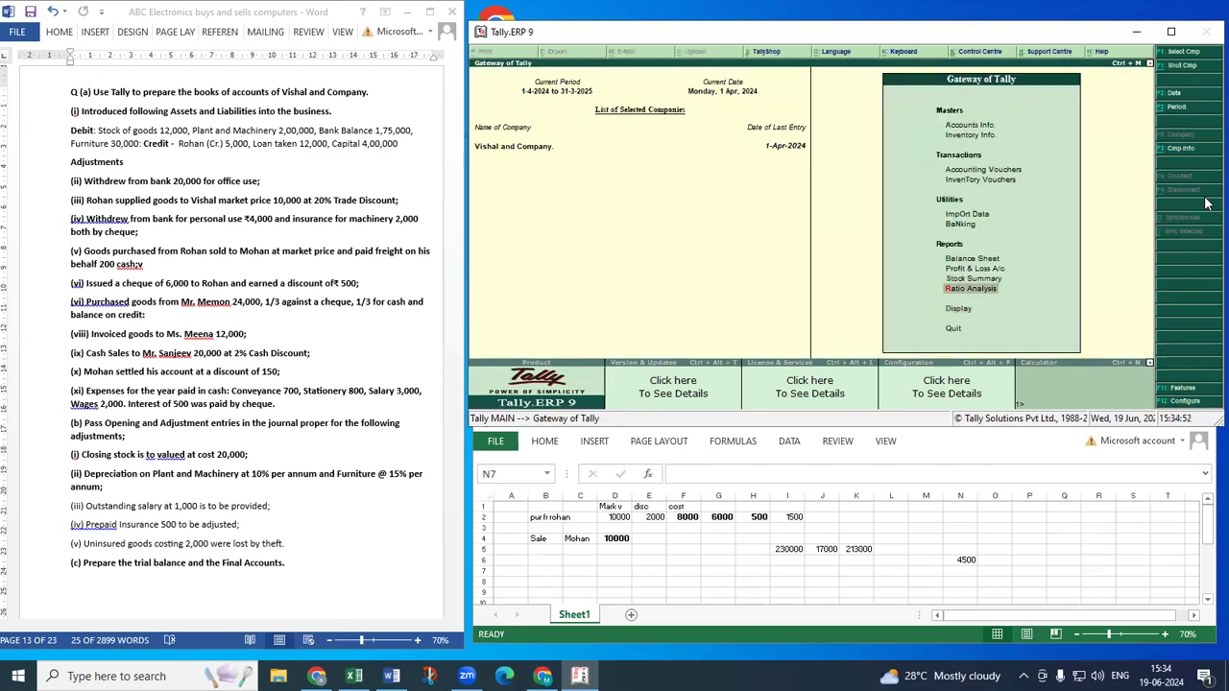
key(Up)
key(Up)
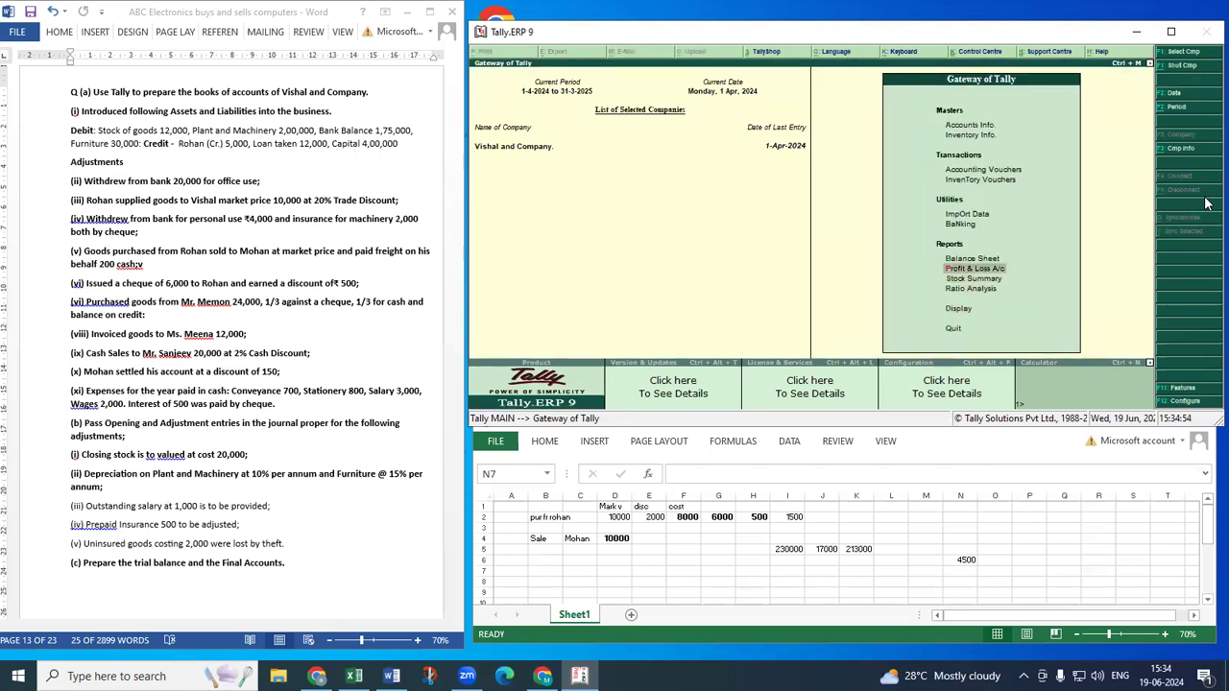
key(Return)
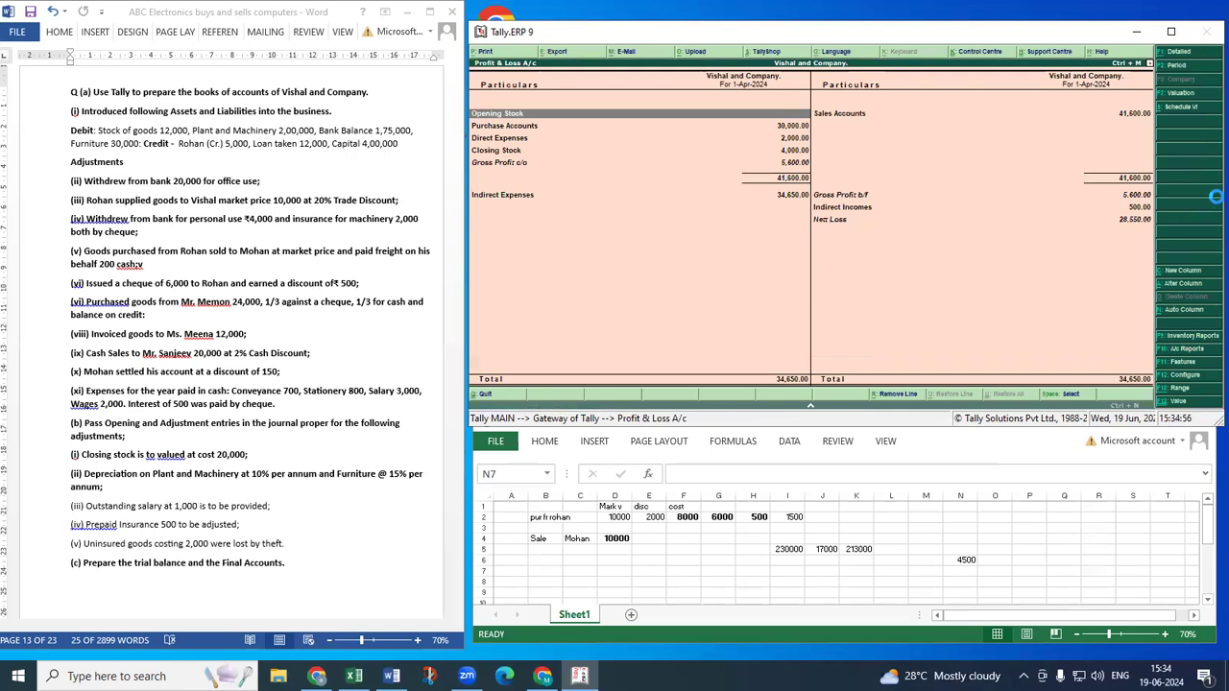
key(alt+F1)
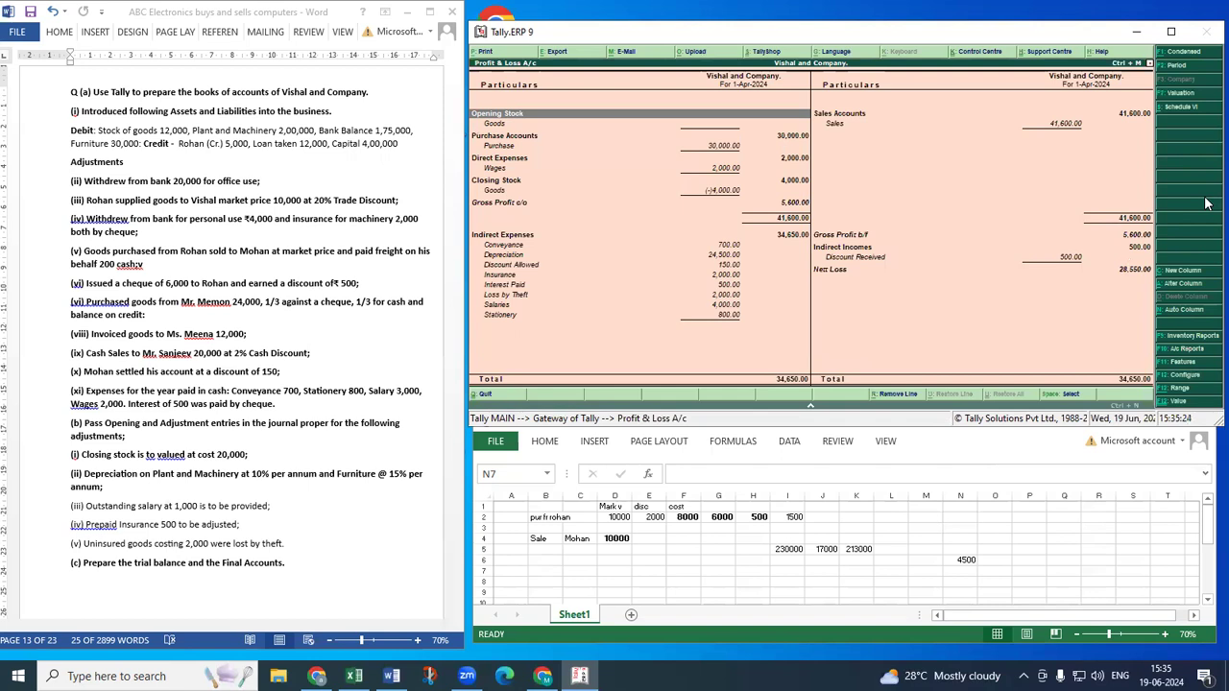
Leave the Profit & Loss A/c and view the Balance Sheet in detailed form.
key(Escape)
key(Up)
key(Return)
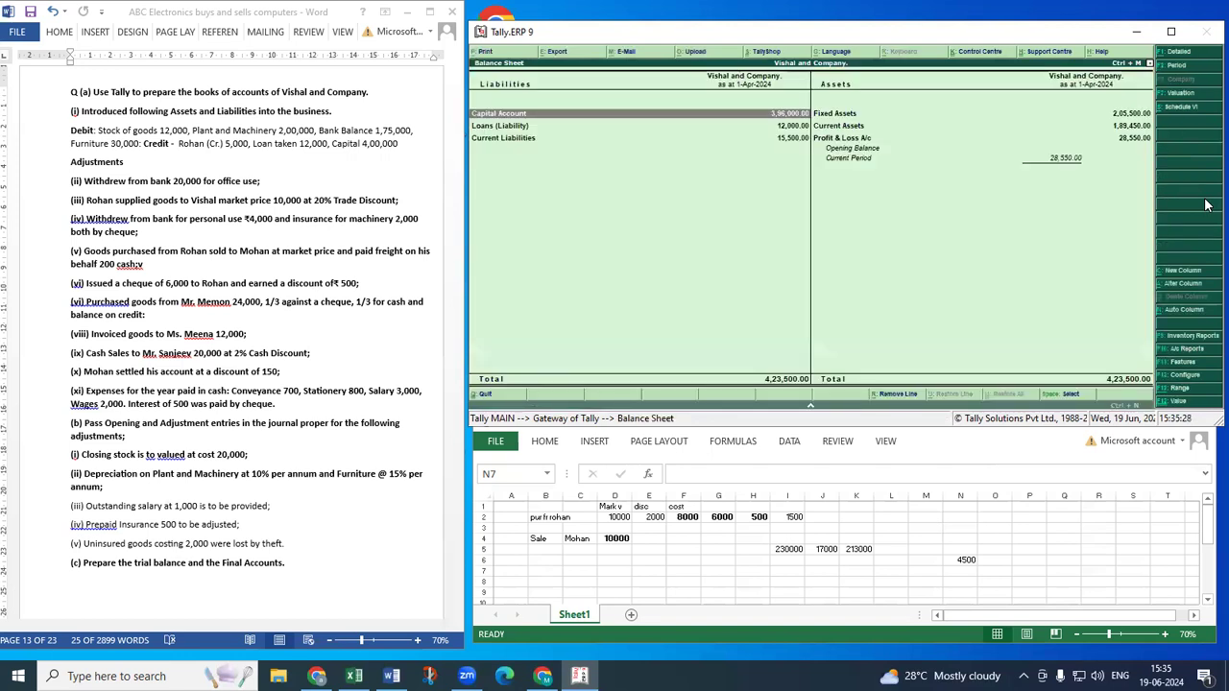
key(alt+F1)
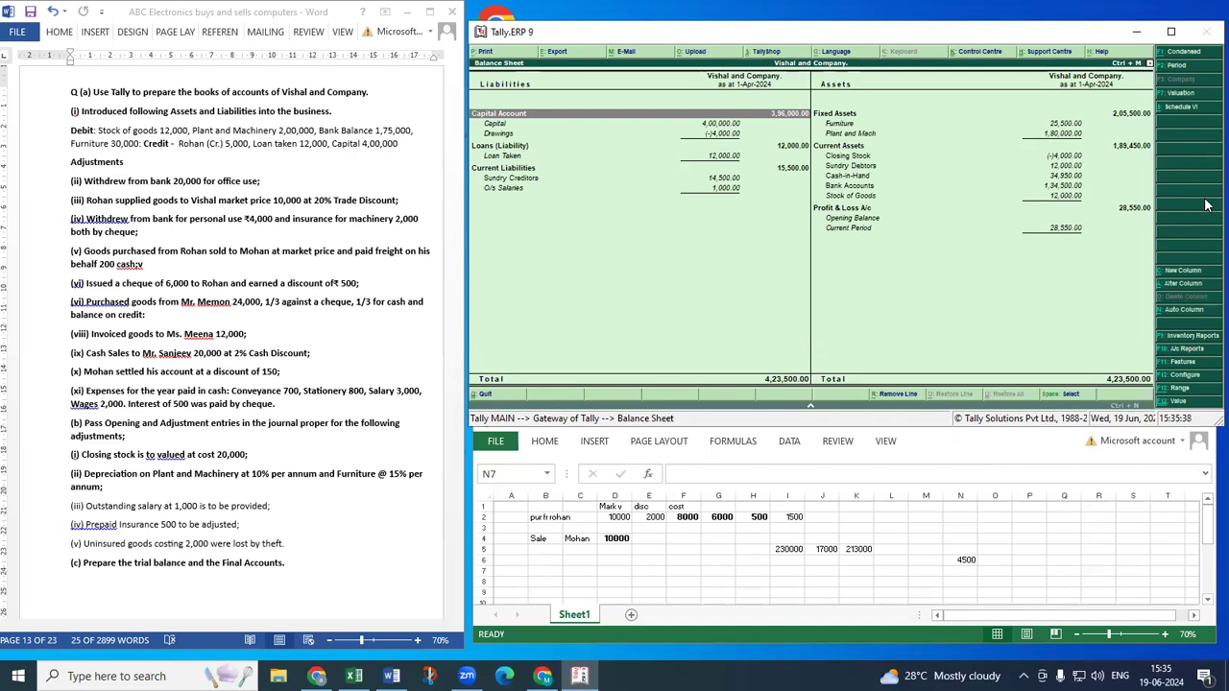
Switch to the Word document and review its instructions for creating the company and the necessary ledgers.
click(312, 458)
click(317, 437)
scroll(329, 441, down, 4)
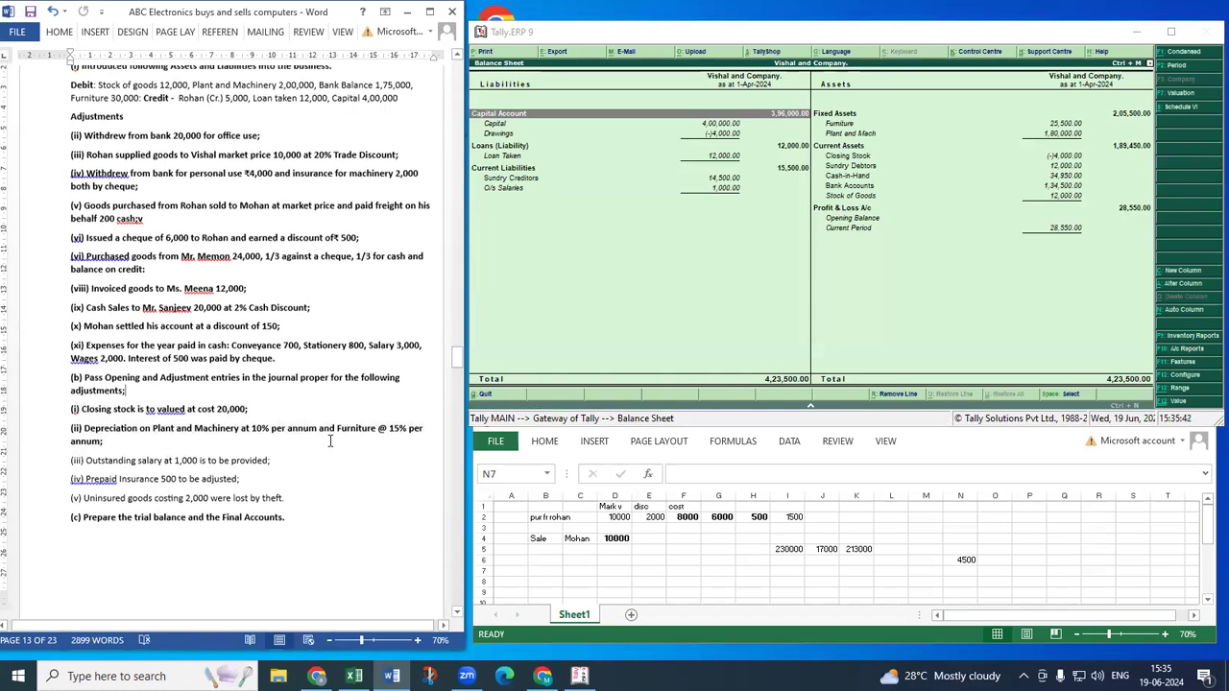
scroll(329, 440, down, 5)
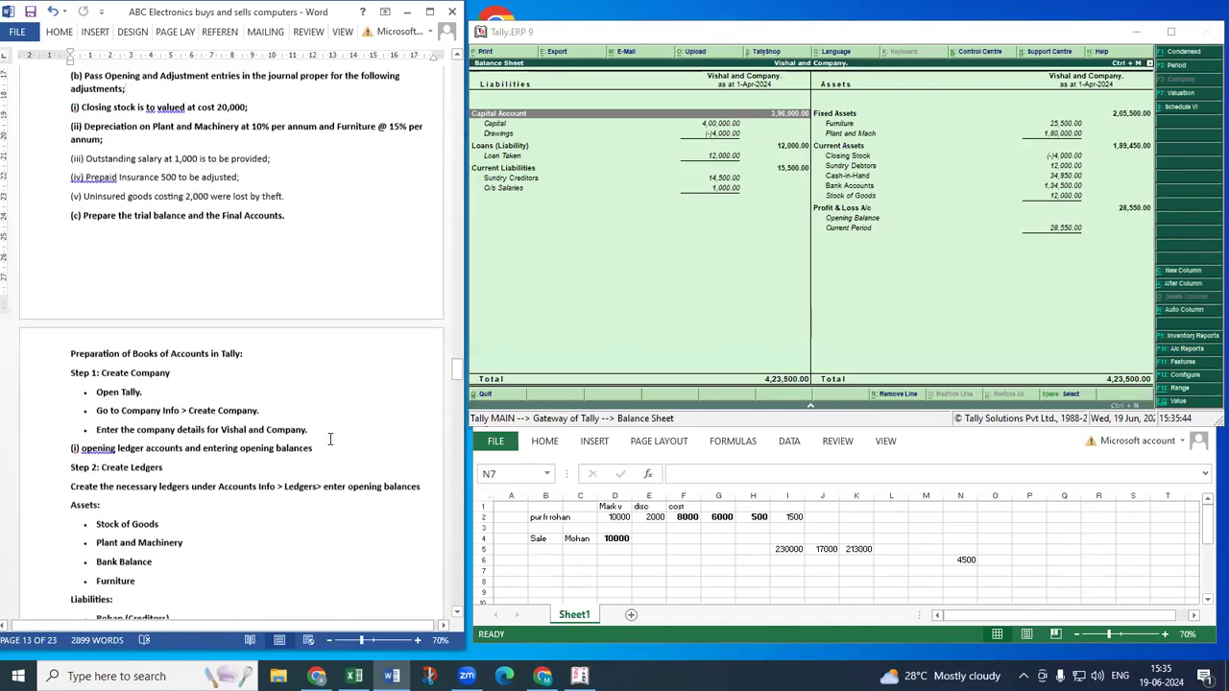
scroll(324, 426, down, 1)
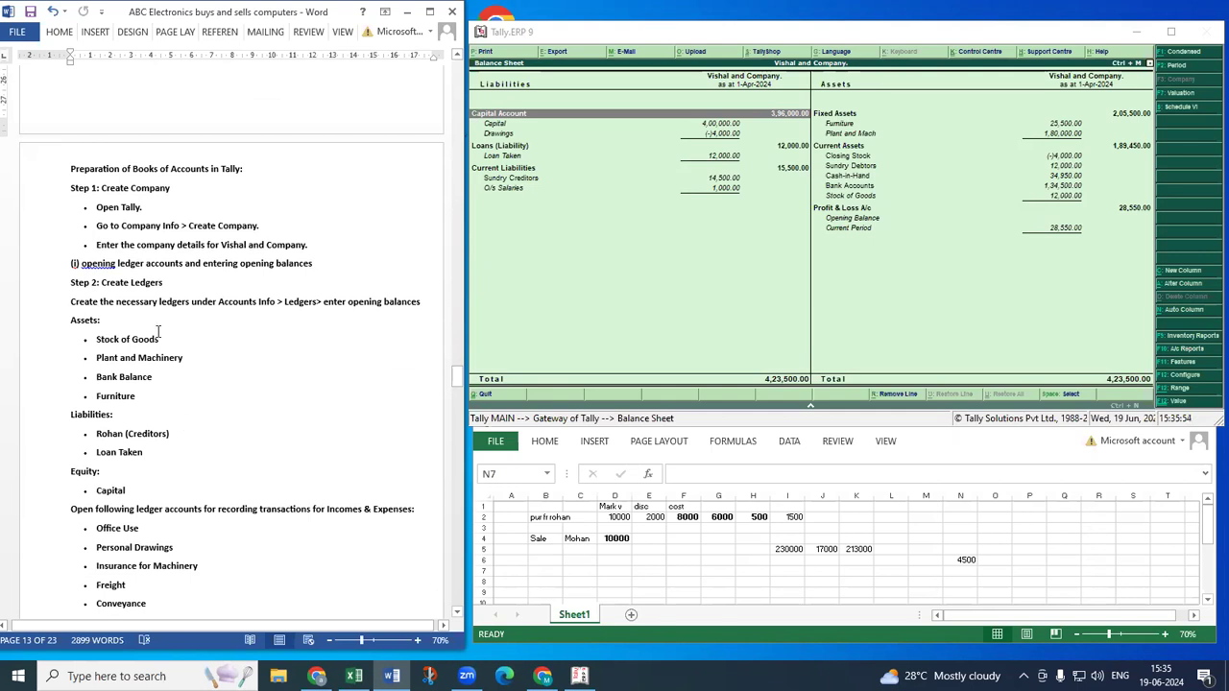
scroll(159, 332, down, 1)
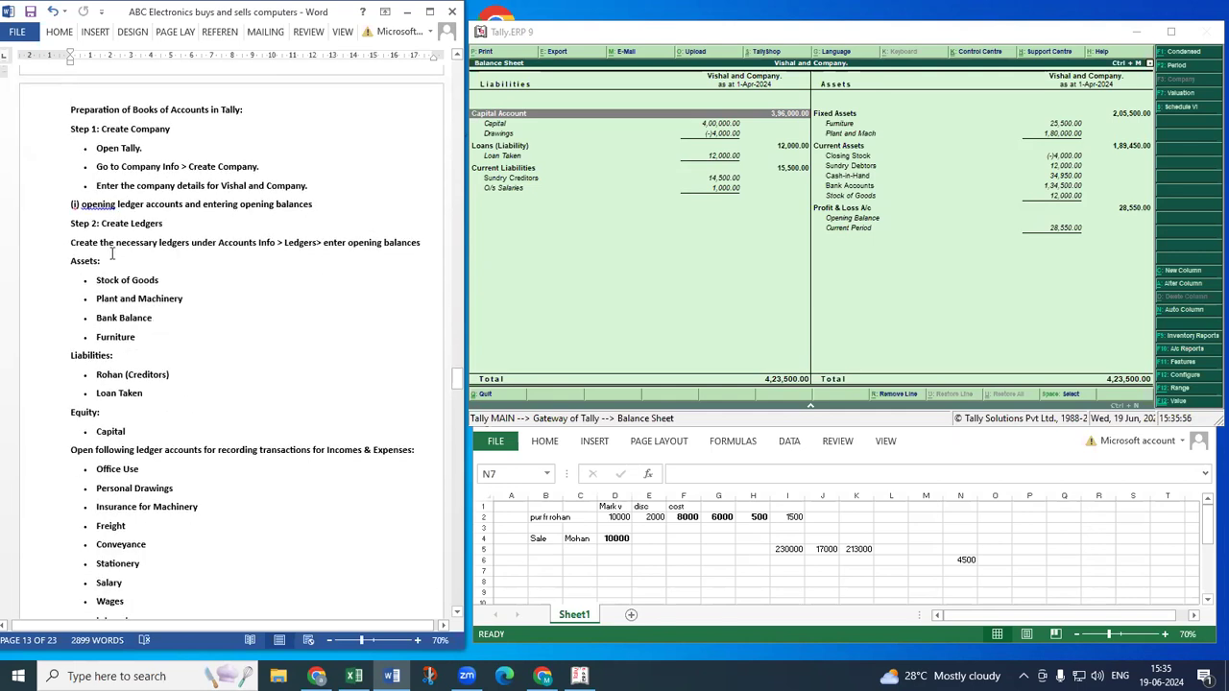
scroll(136, 280, down, 1)
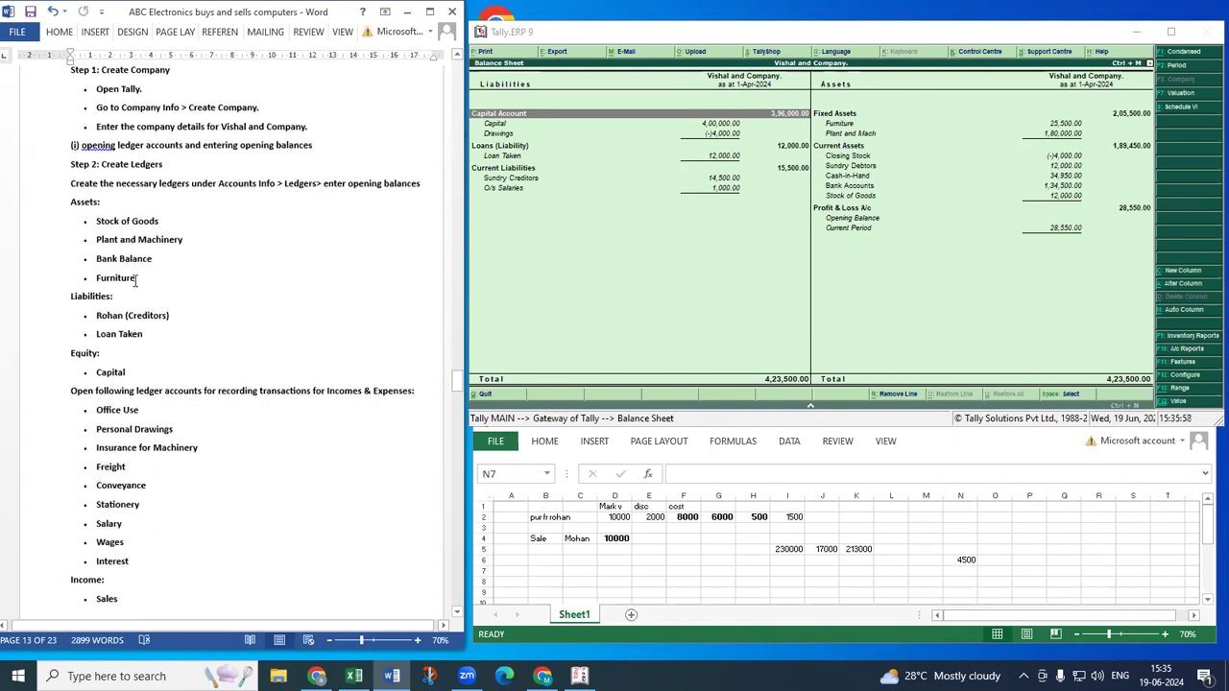
scroll(136, 278, down, 1)
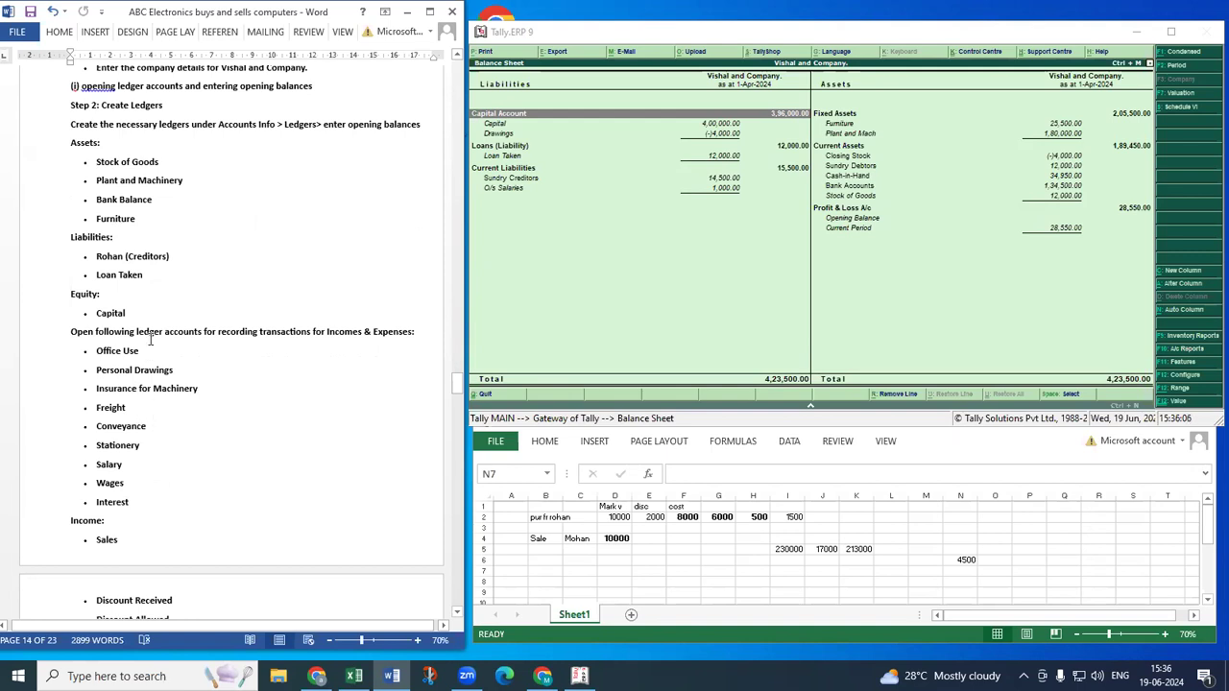
scroll(141, 328, down, 3)
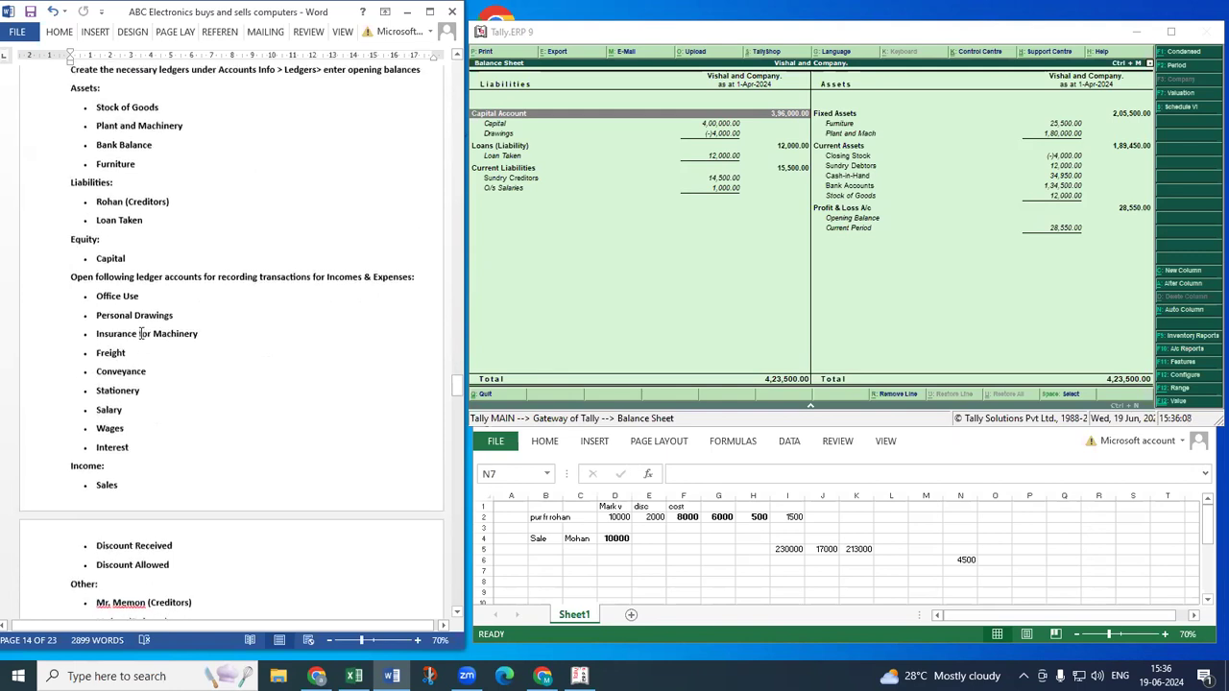
scroll(126, 382, down, 3)
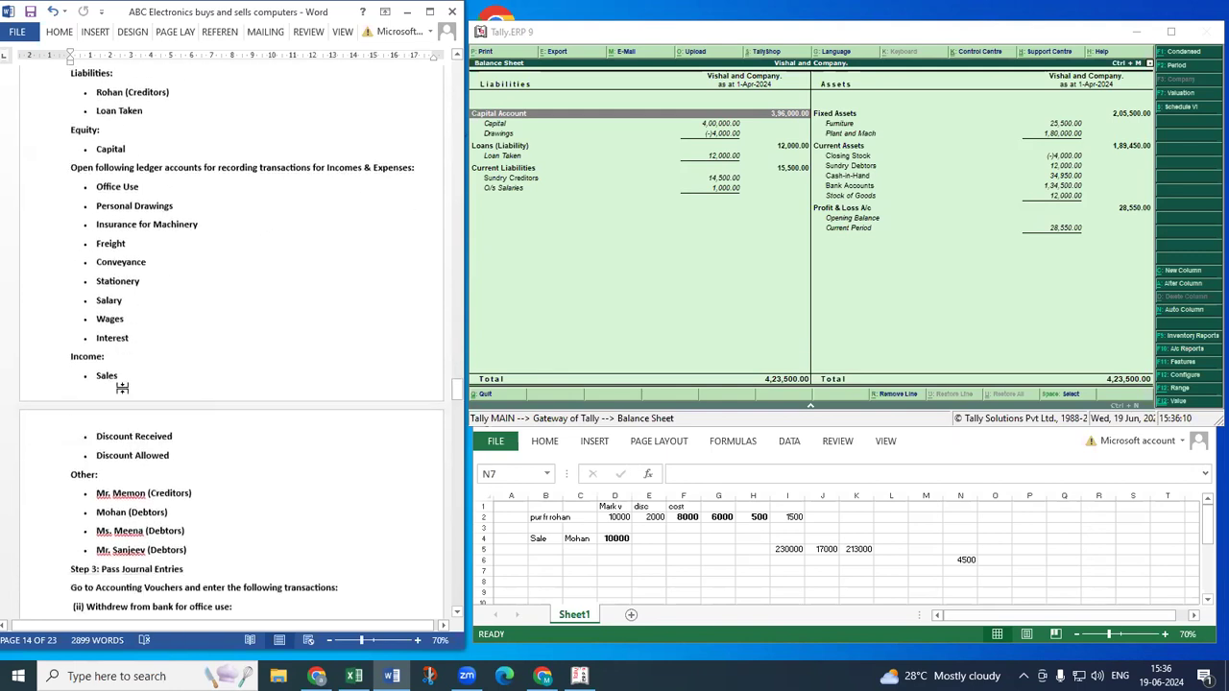
scroll(124, 389, down, 3)
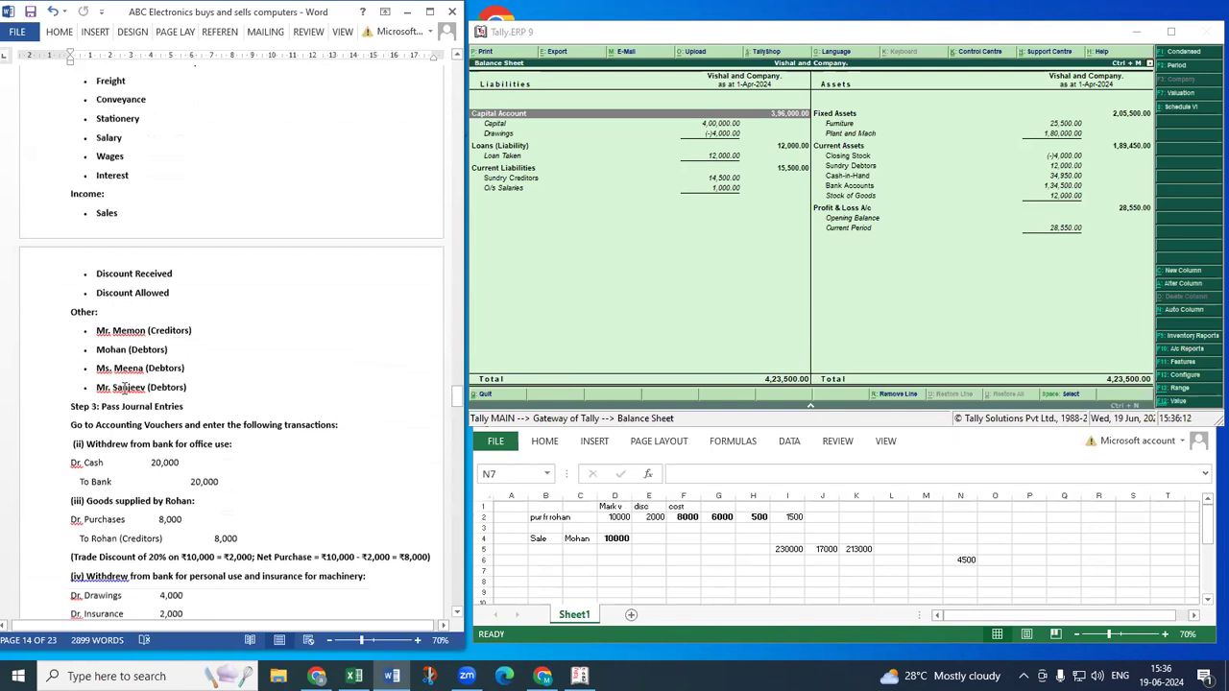
Review the document's journal and adjustment entries, trial balance, and Trading and Profit & Loss Account.
scroll(124, 388, down, 2)
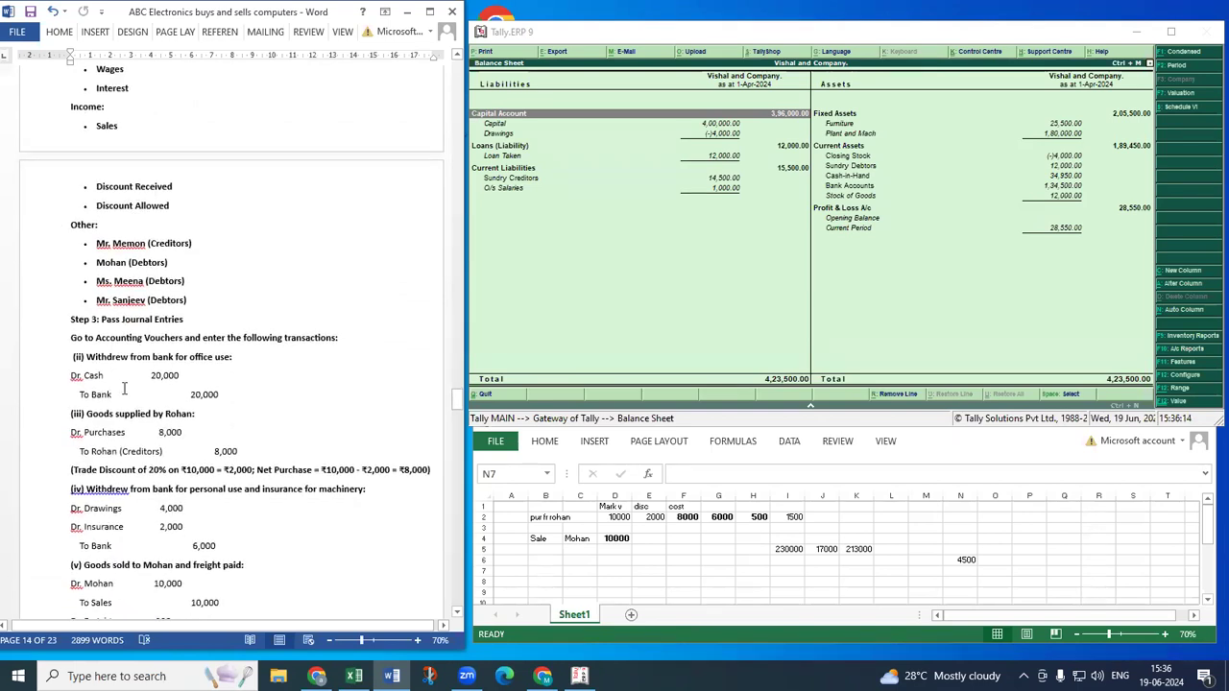
scroll(124, 388, down, 2)
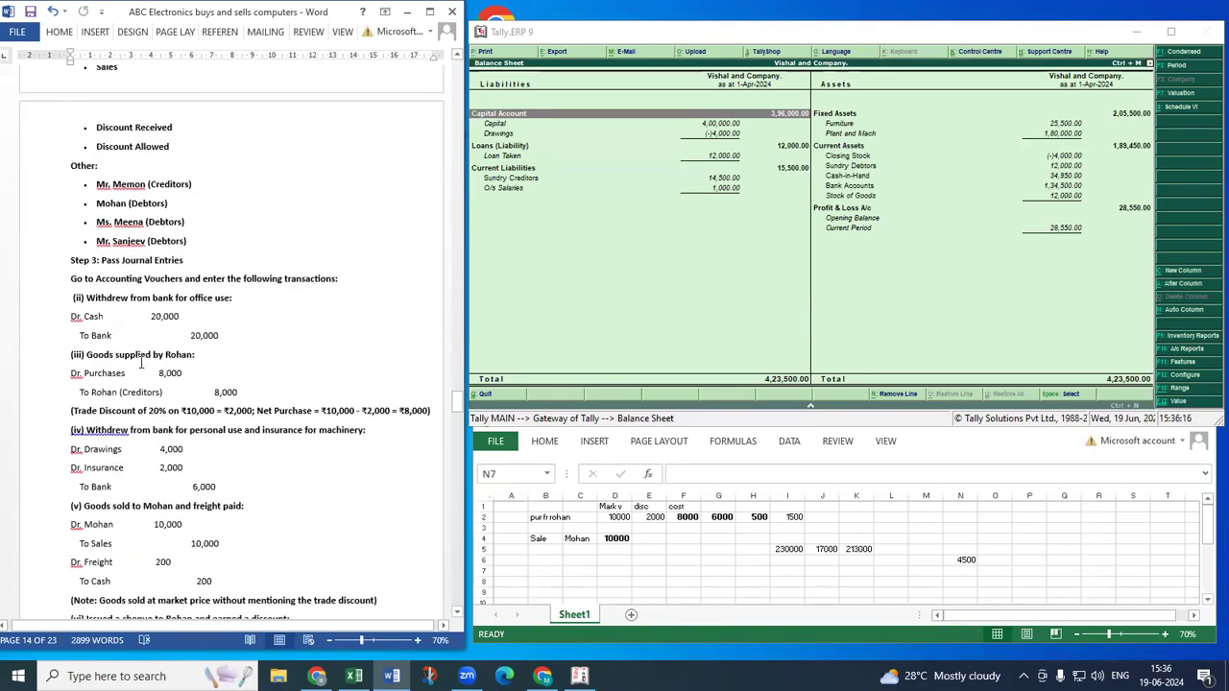
scroll(174, 363, down, 2)
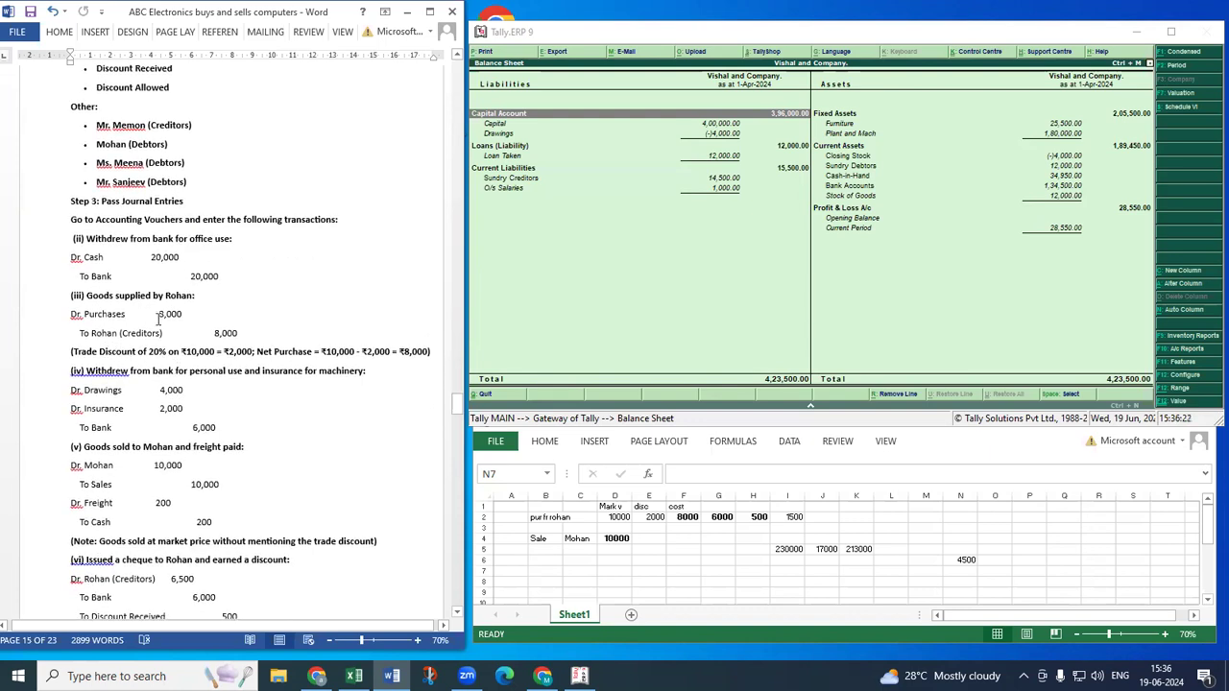
scroll(152, 363, down, 2)
scroll(151, 362, down, 4)
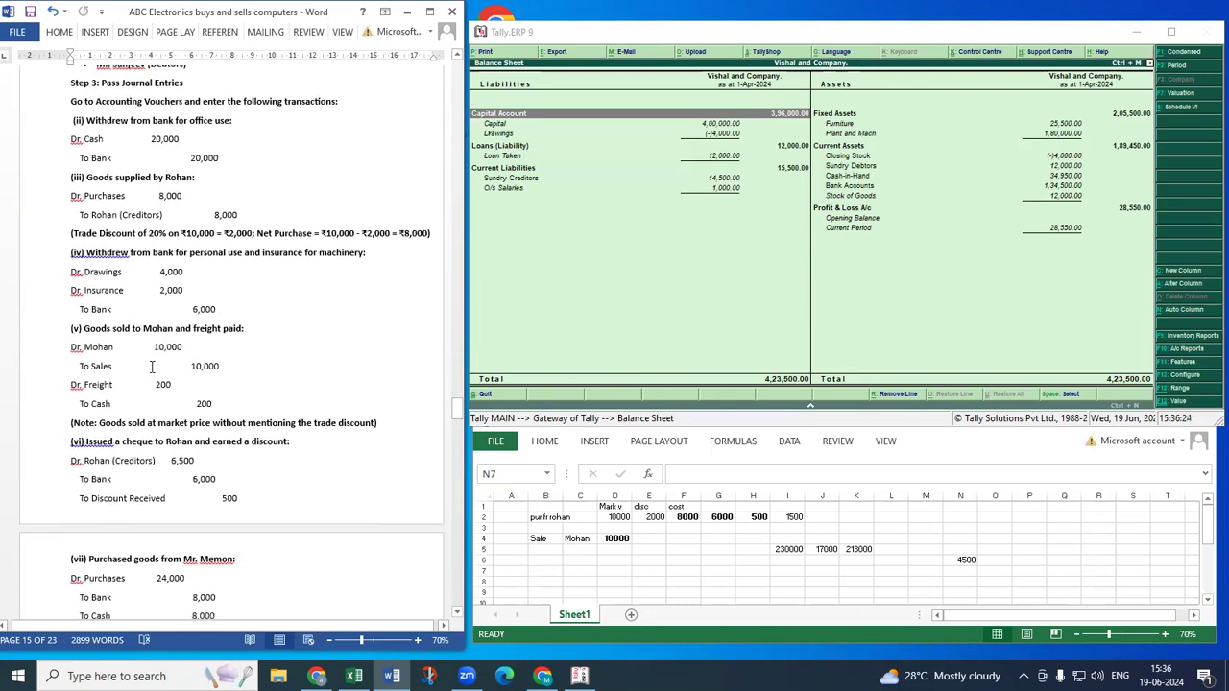
scroll(152, 362, down, 7)
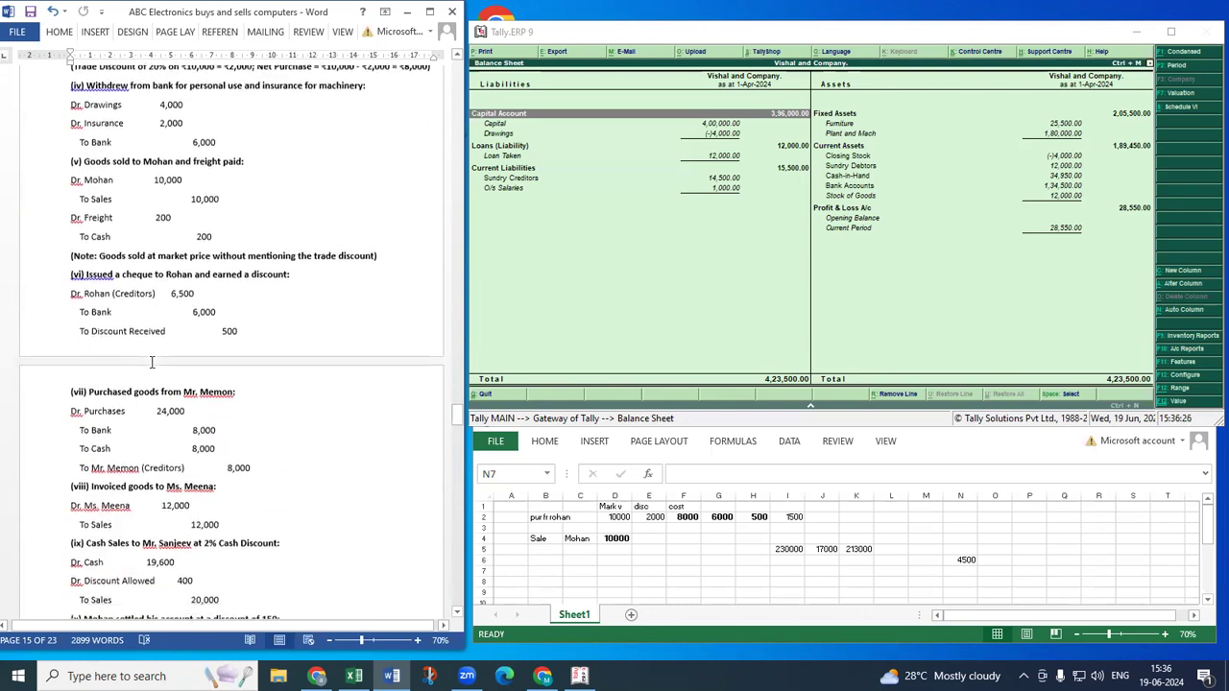
scroll(151, 362, down, 11)
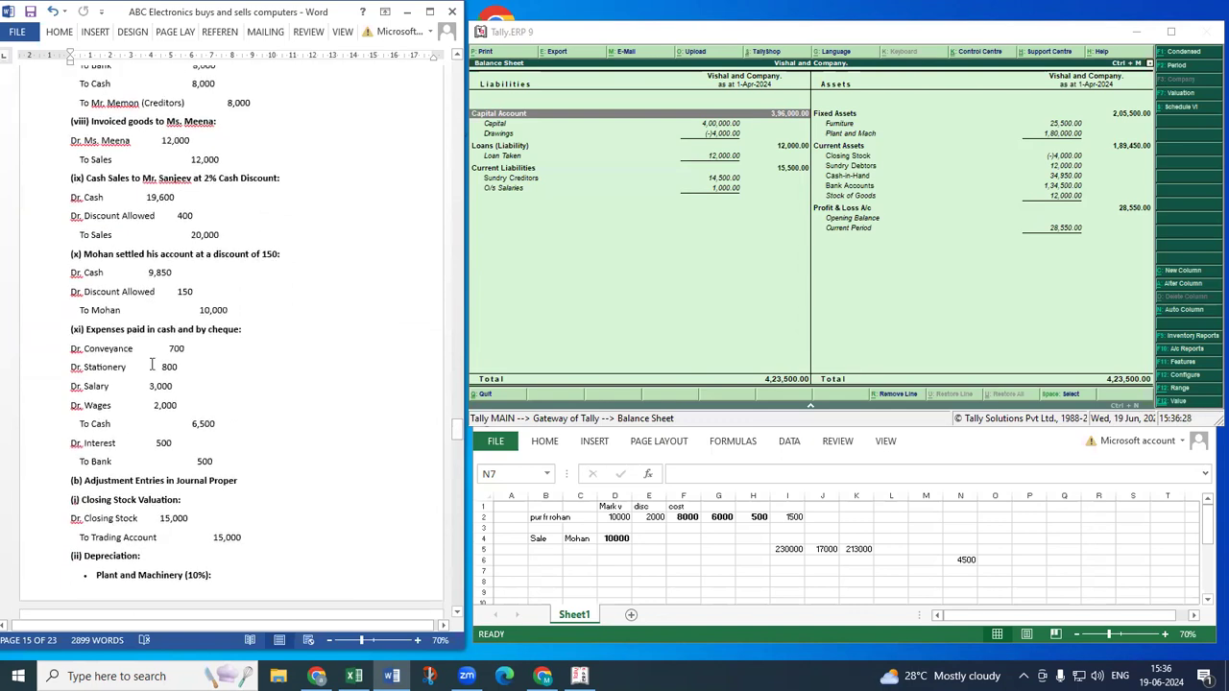
scroll(151, 363, down, 15)
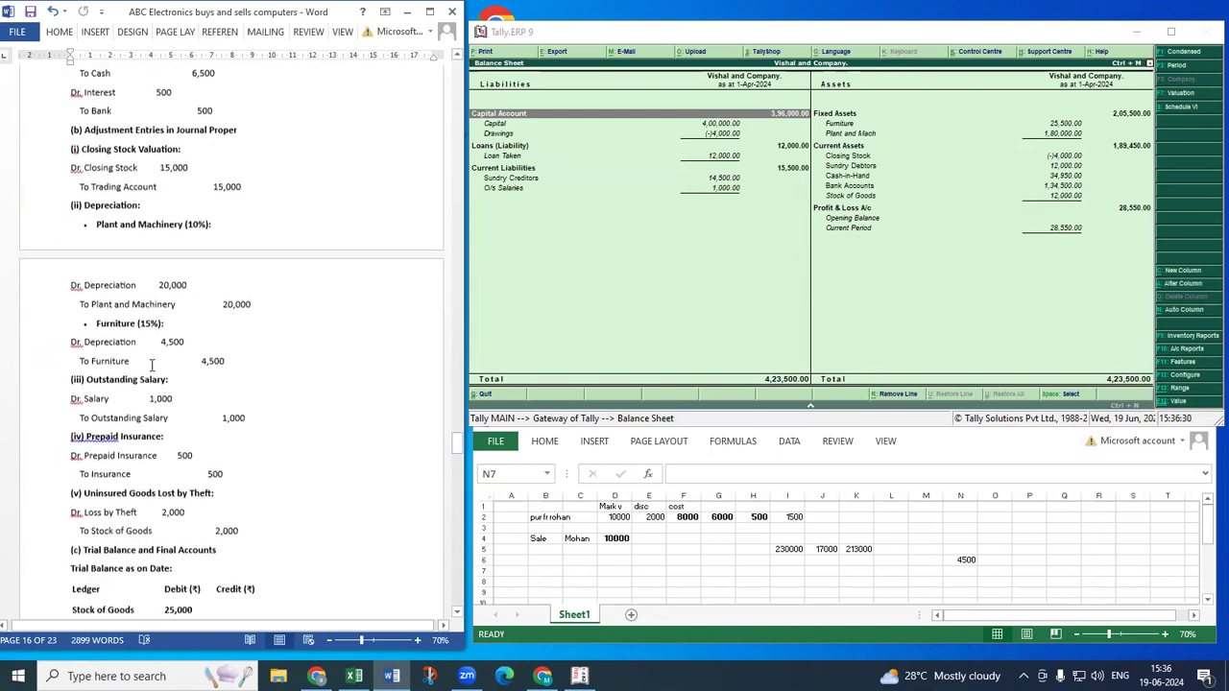
scroll(151, 366, down, 6)
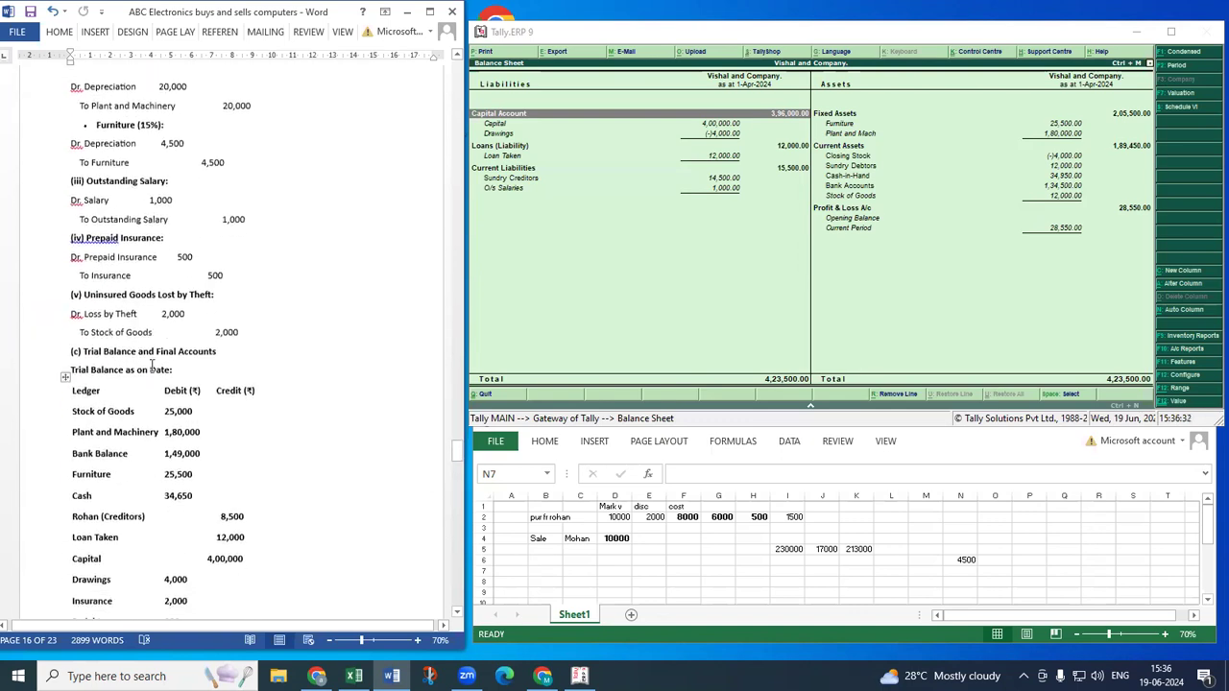
scroll(150, 364, down, 12)
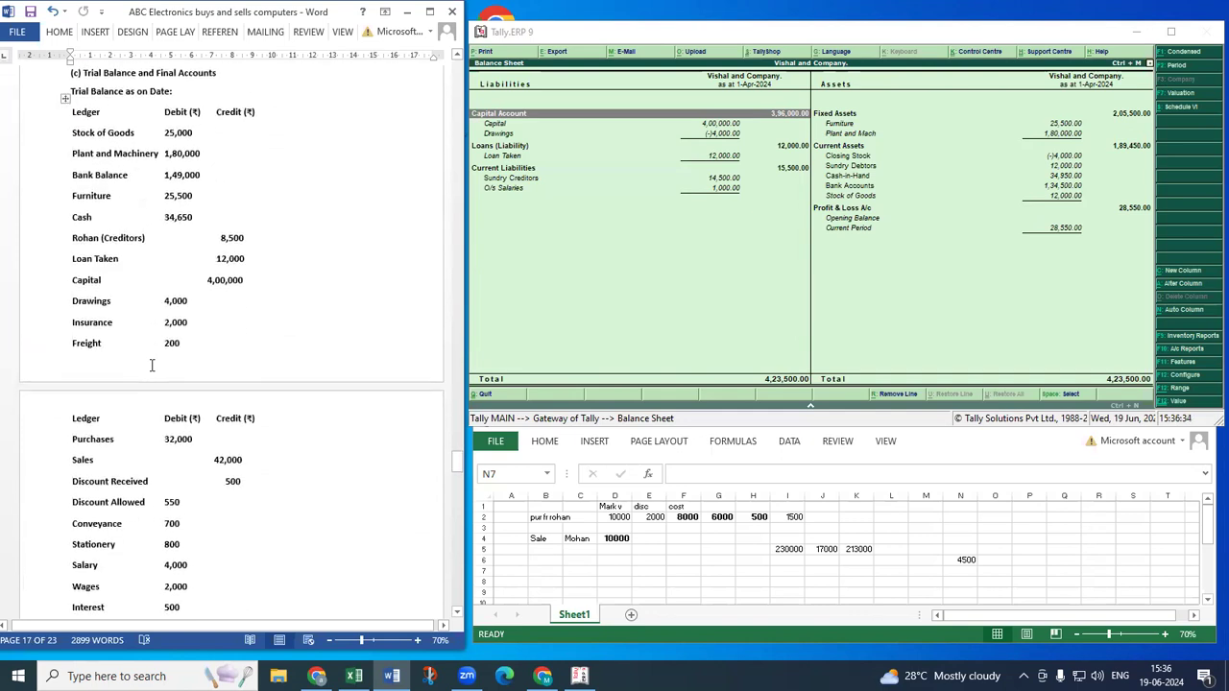
scroll(151, 367, down, 6)
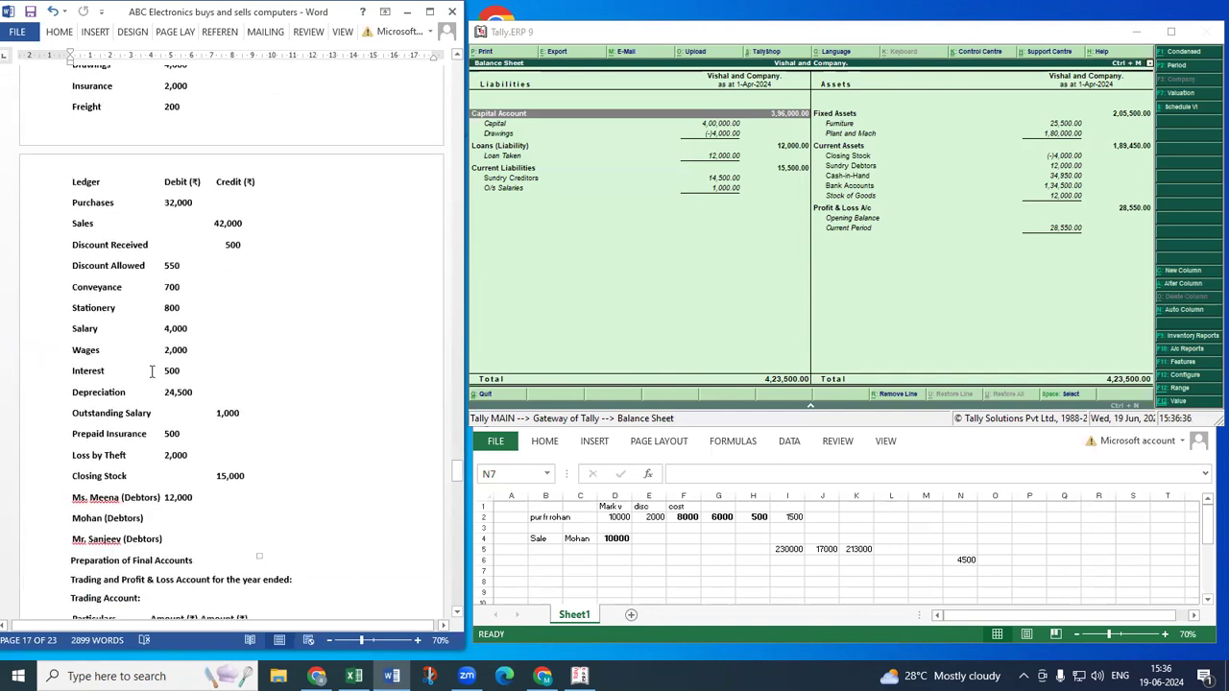
scroll(151, 370, down, 10)
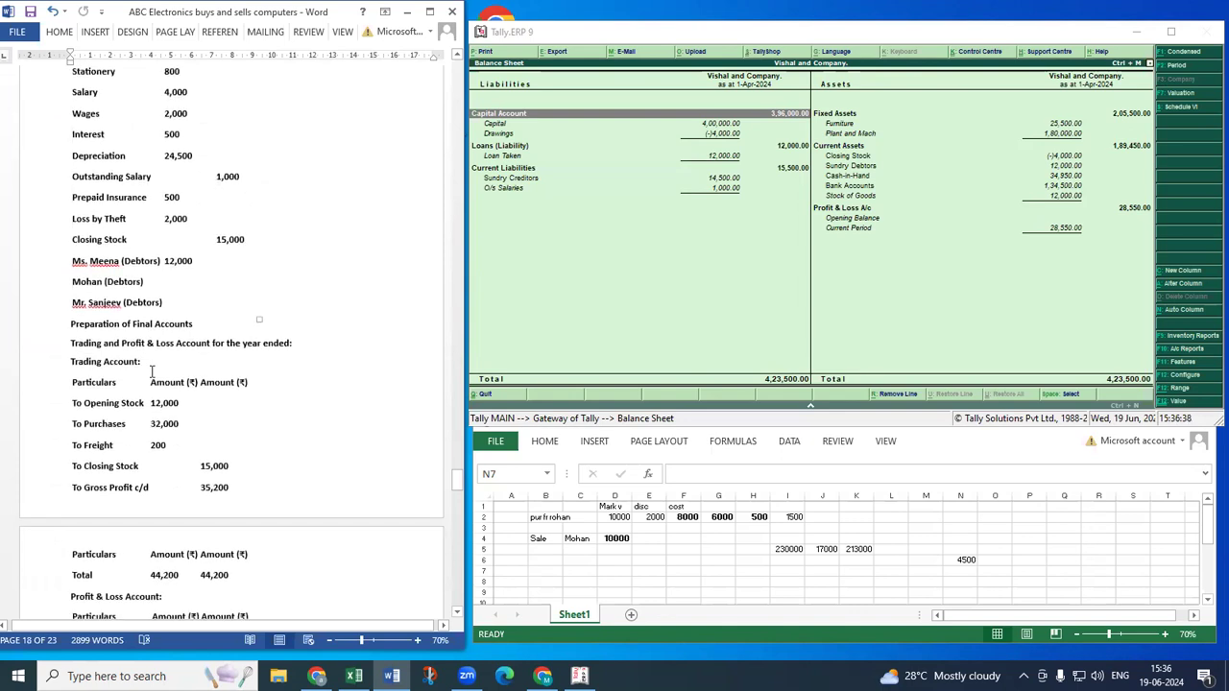
scroll(151, 371, down, 5)
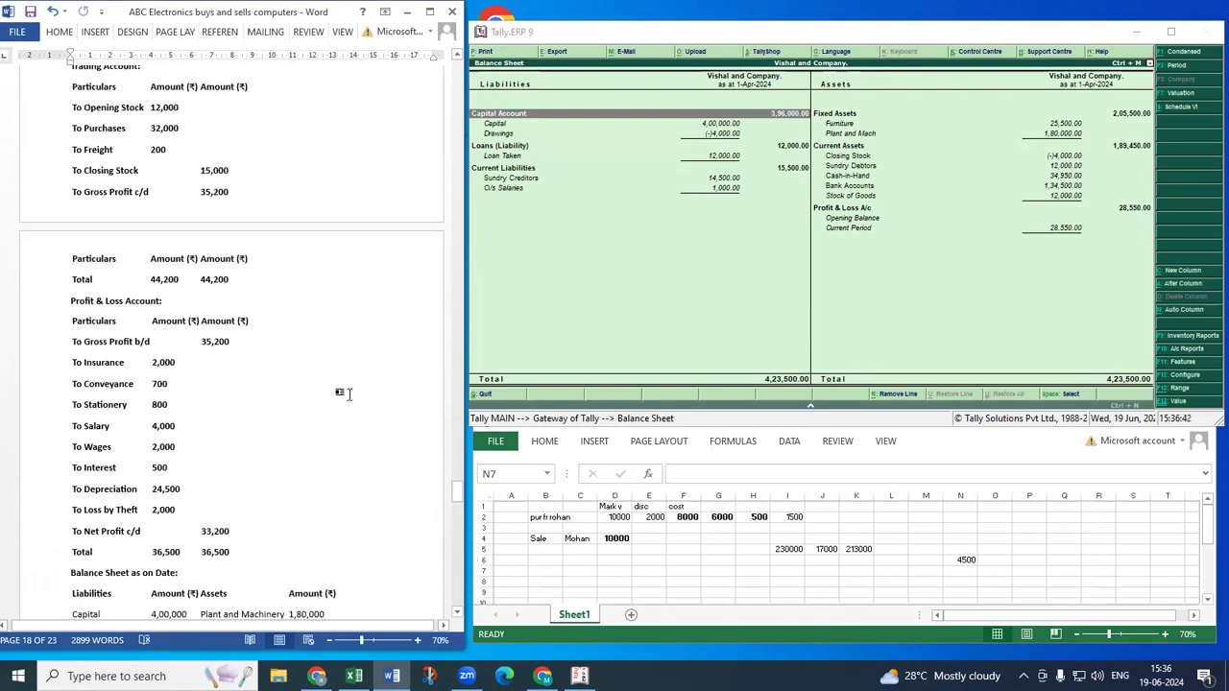
Switch back to Tally.ERP 9 and close the Balance Sheet to return to the Gateway of Tally.
click(678, 273)
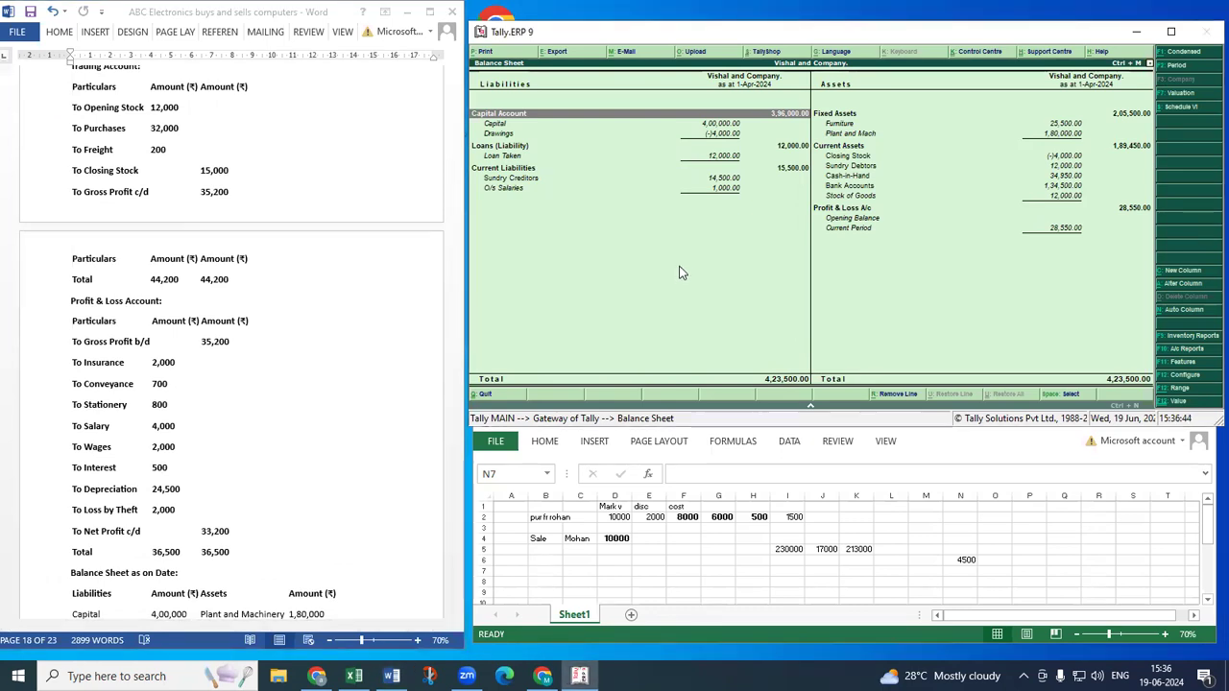
key(Escape)
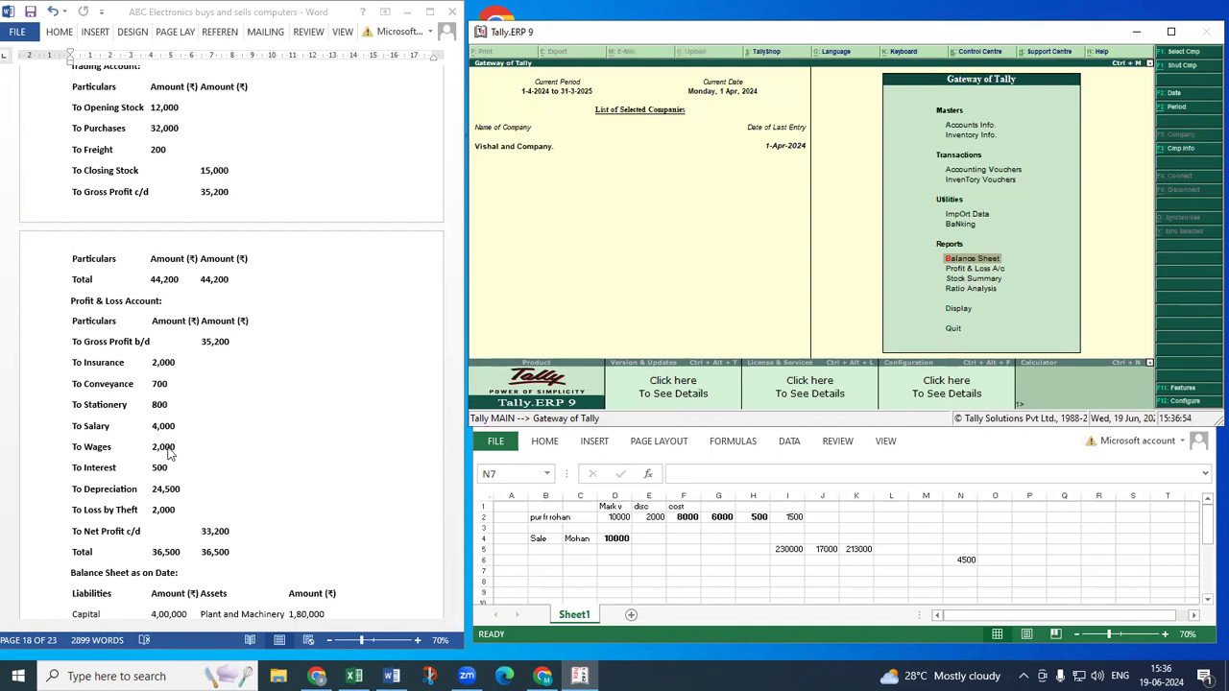
Switch to the Word document and enlarge the text of the "Profit & Loss Account:" heading by one font size.
scroll(169, 453, up, 1)
click(95, 368)
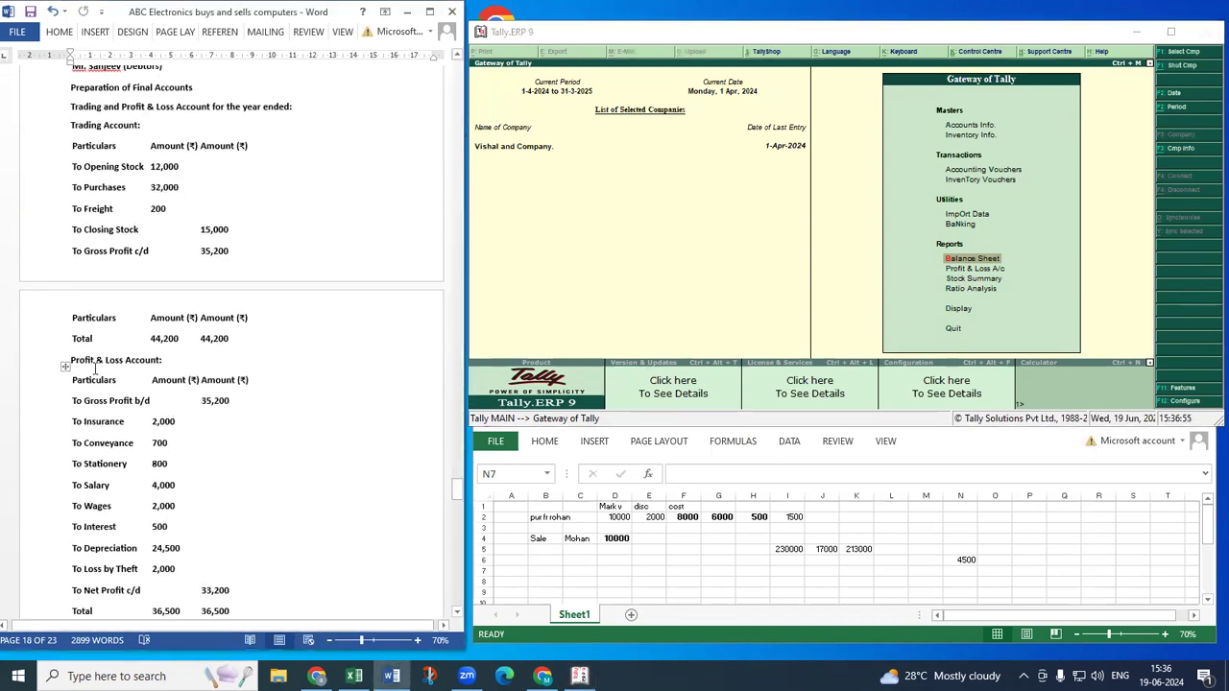
click(45, 370)
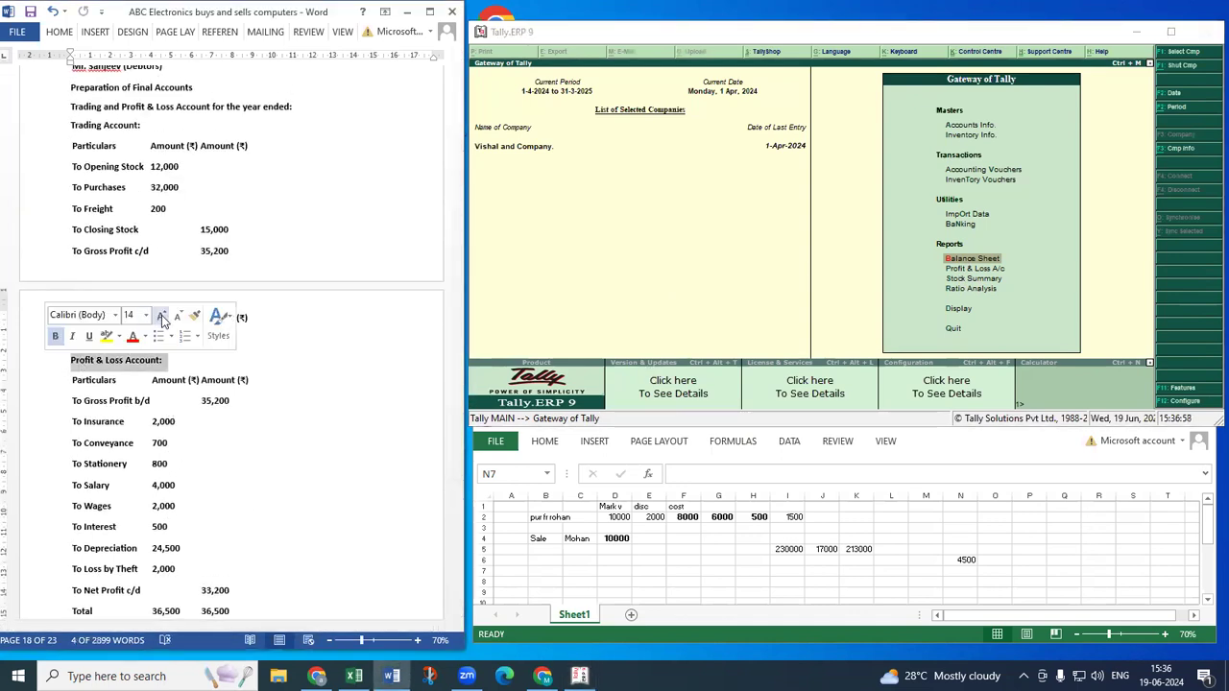
click(408, 362)
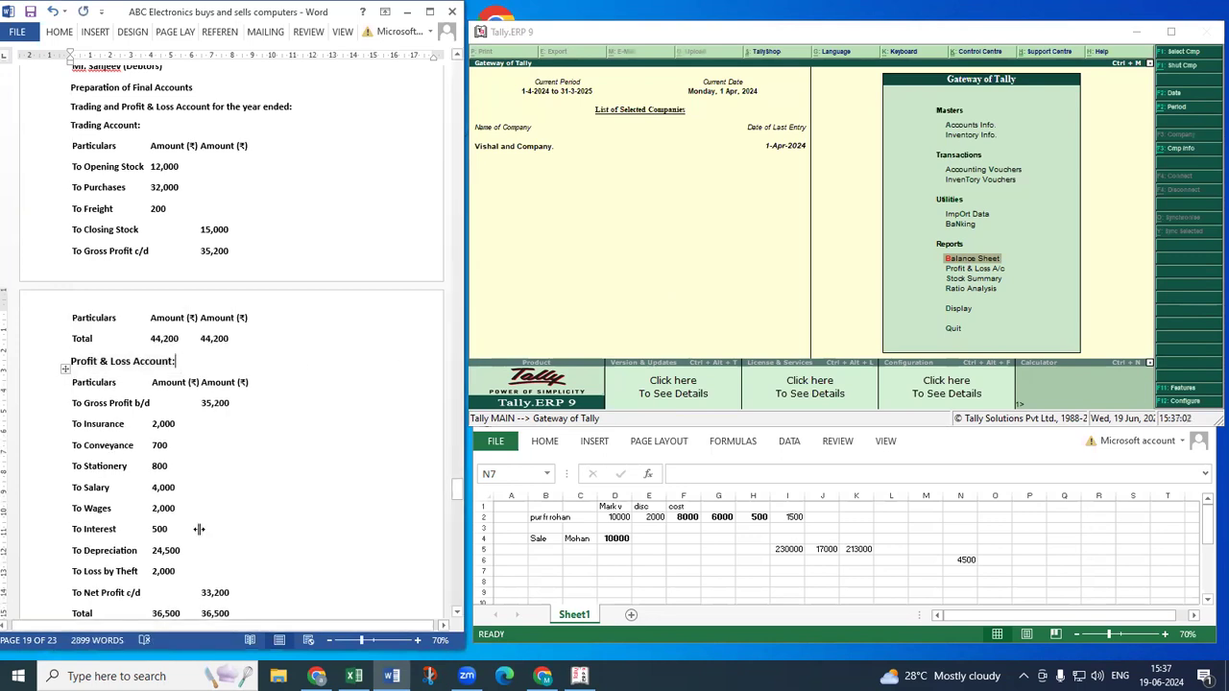
Review the document's Profit & Loss Account and Balance Sheet through the closing note, and return to the Vishal and Company question.
scroll(92, 526, up, 2)
scroll(144, 526, down, 10)
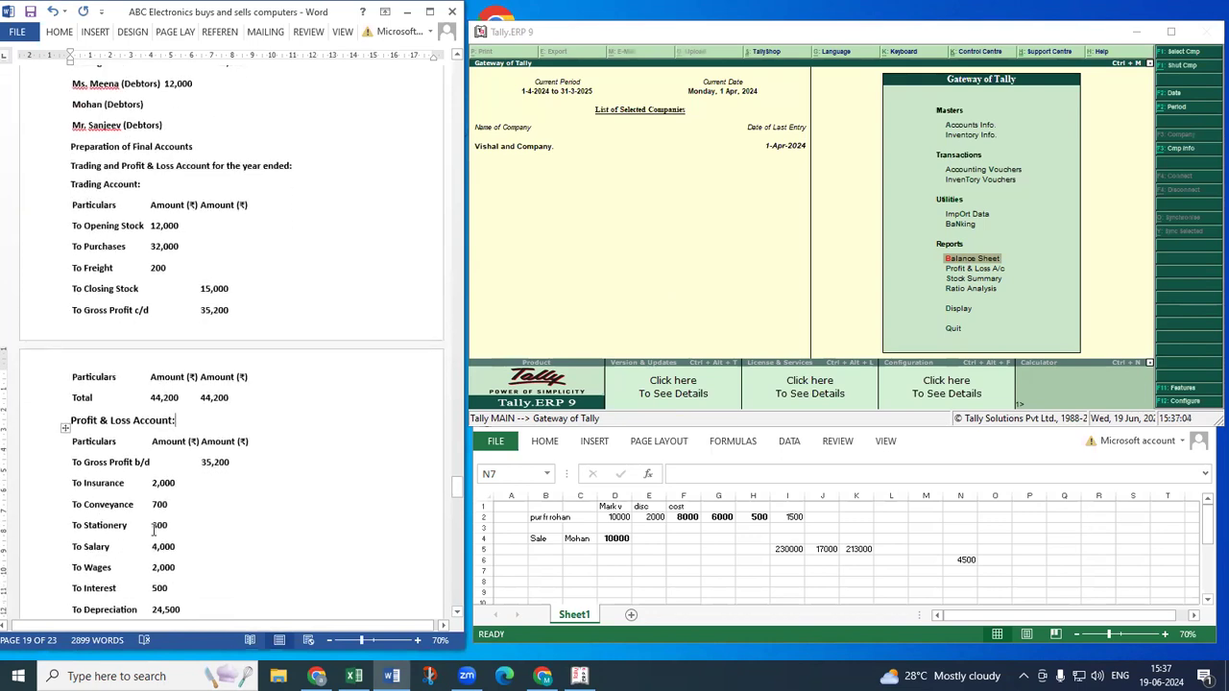
scroll(177, 525, down, 4)
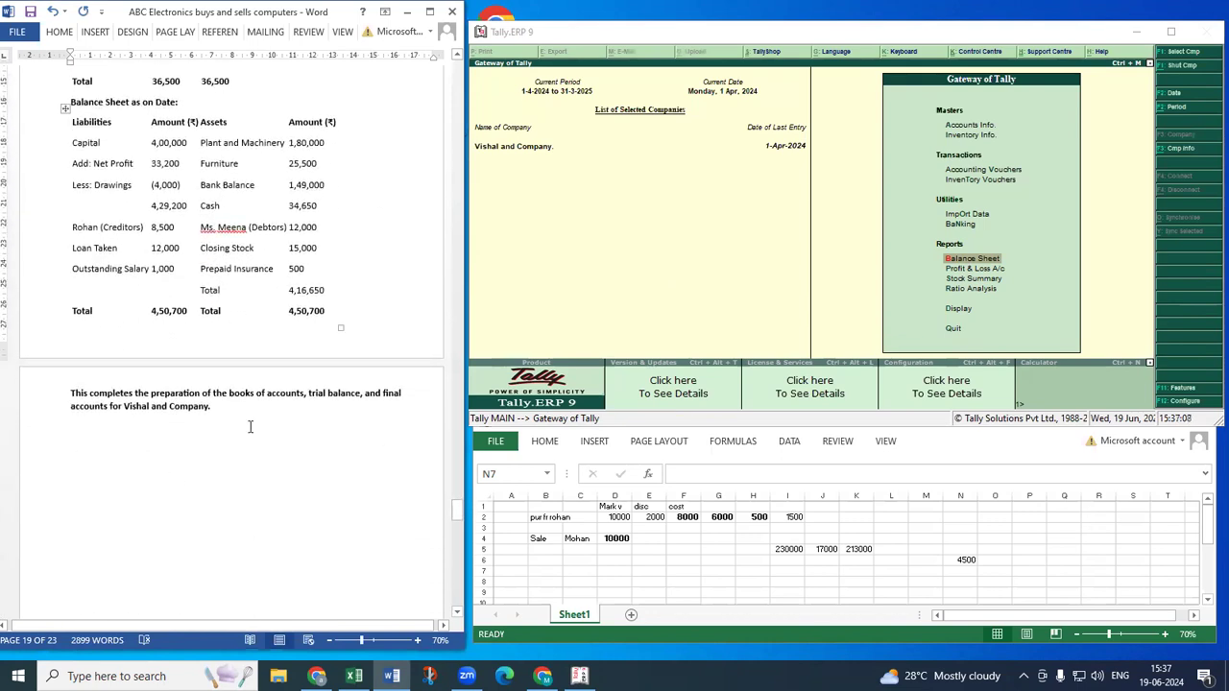
scroll(248, 441, up, 15)
scroll(244, 465, up, 15)
scroll(245, 465, up, 15)
scroll(247, 474, up, 15)
scroll(247, 474, up, 10)
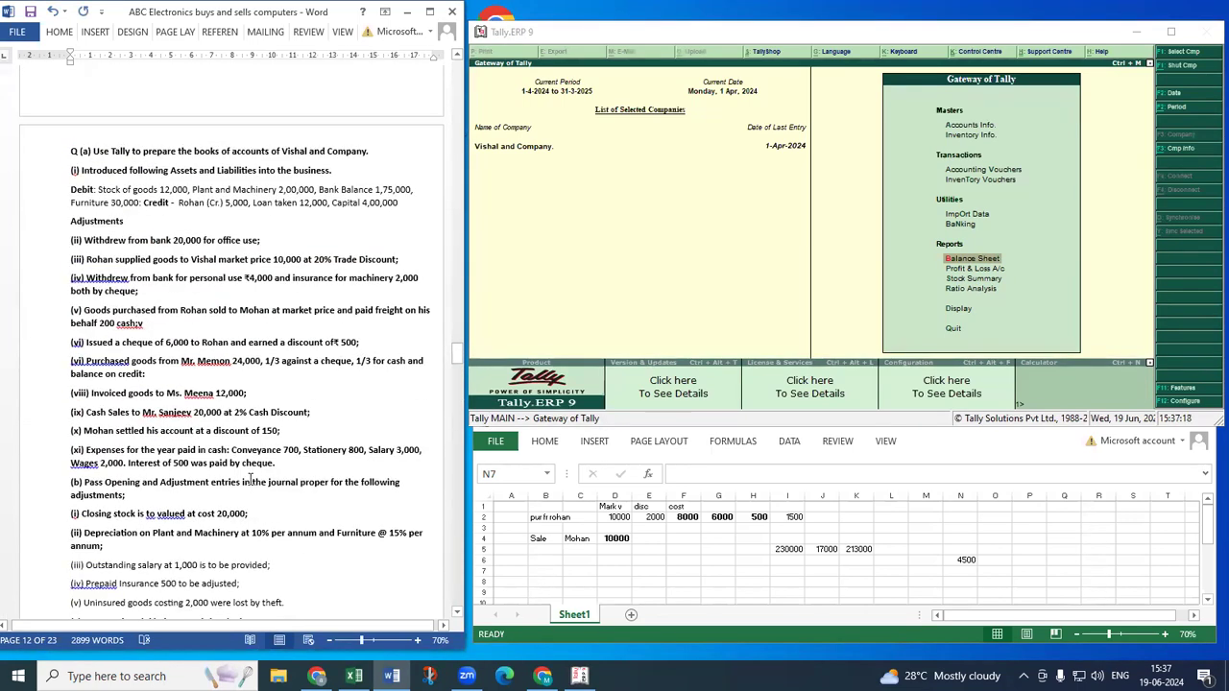
scroll(249, 480, down, 2)
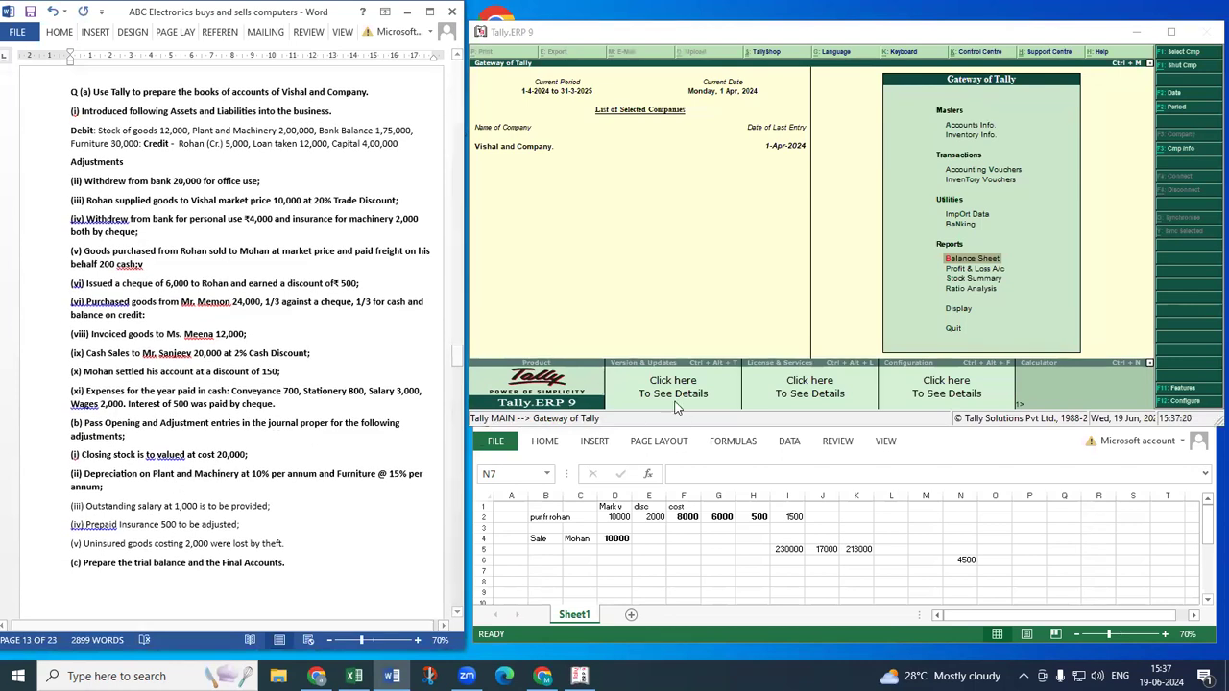